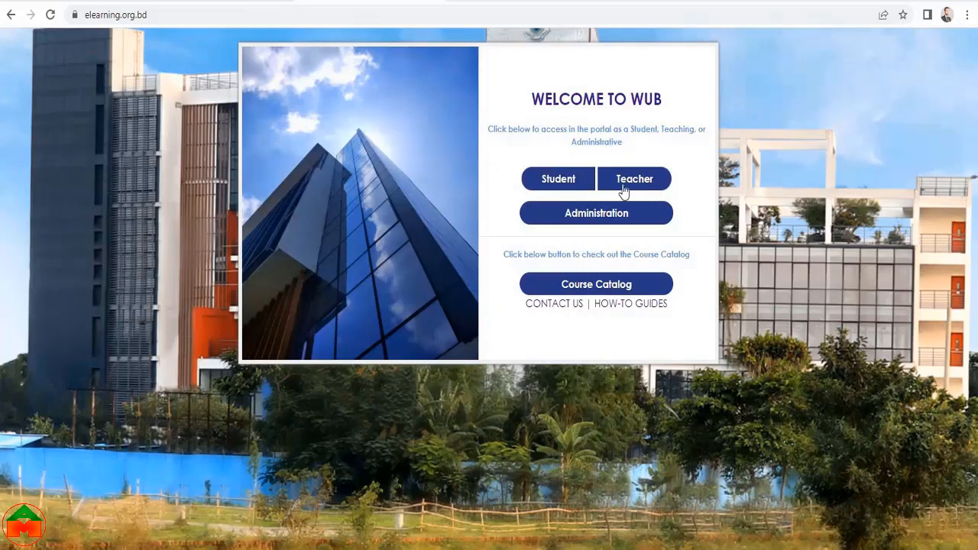
Sign in to elearning.org.bd as a teacher with the teacher's username and saved password
{"action": "left_click", "coordinate": [642, 186]}
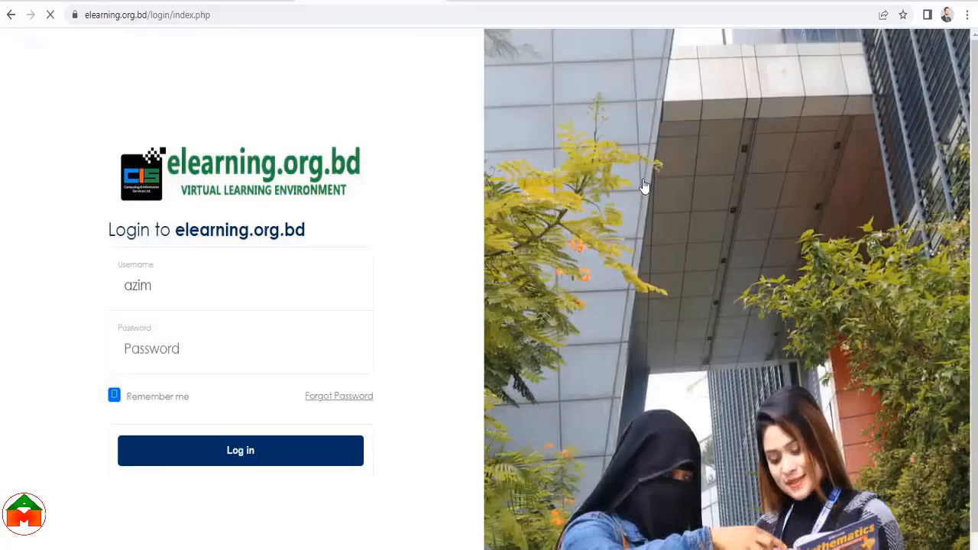
{"action": "double_click", "coordinate": [108, 289]}
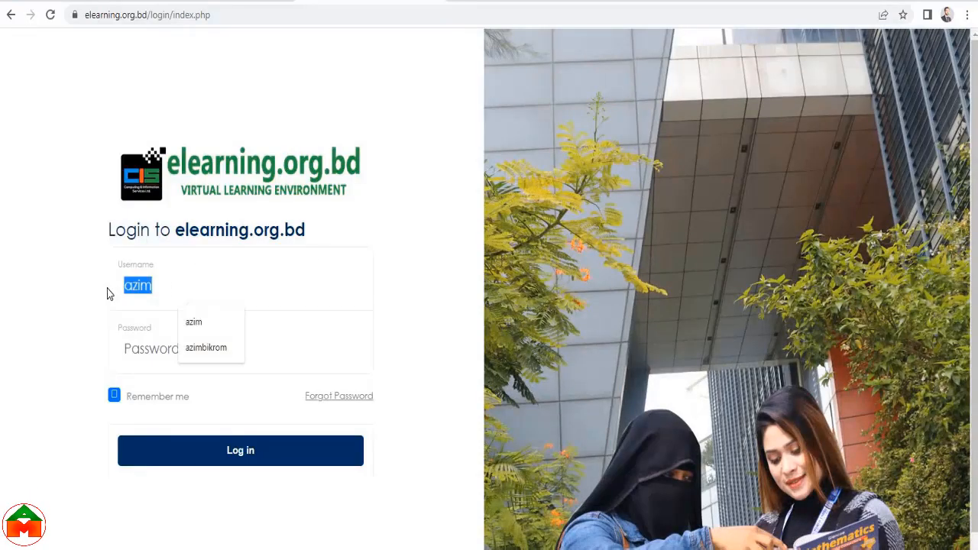
{"action": "type", "text": "azim"}
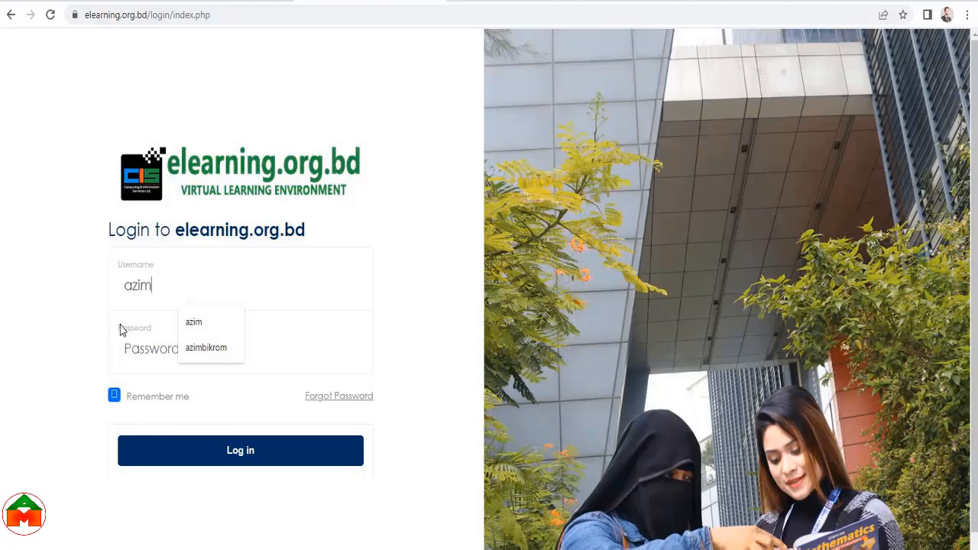
{"action": "left_click", "coordinate": [138, 348]}
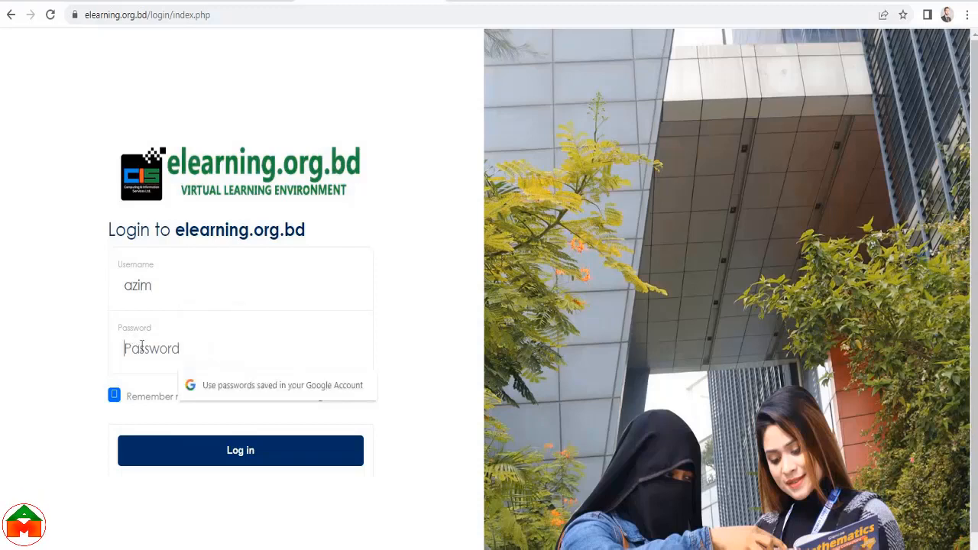
{"action": "key", "text": "ctrl+v"}
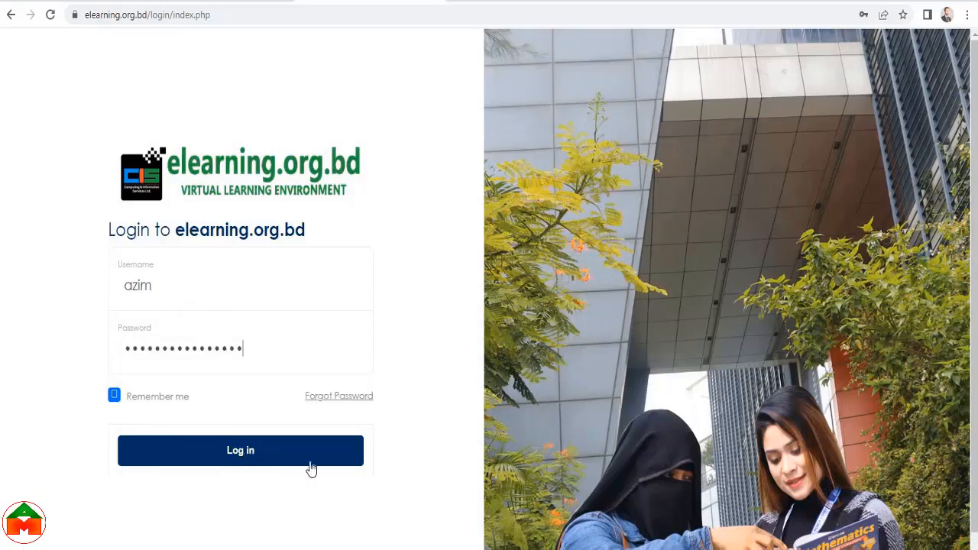
{"action": "left_click", "coordinate": [248, 459]}
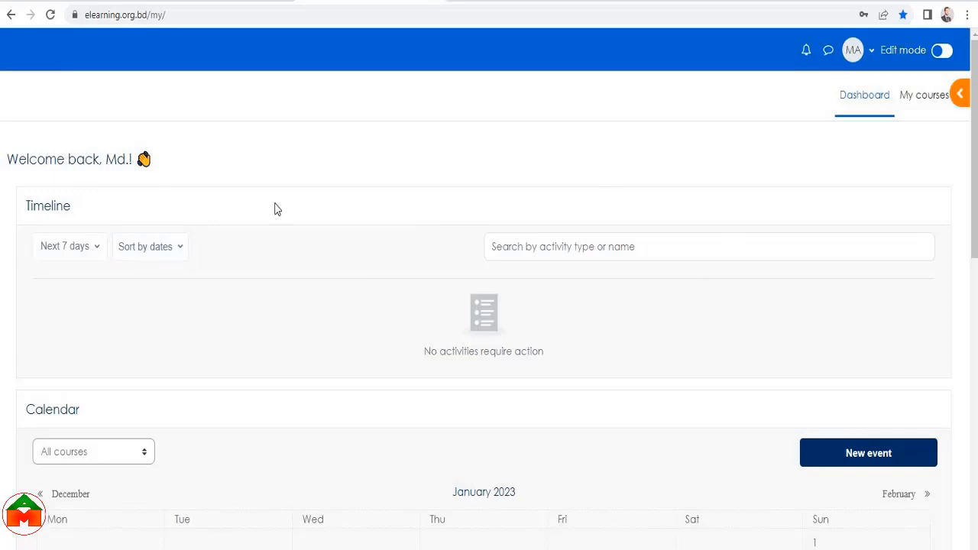
{"action": "left_click", "coordinate": [872, 98]}
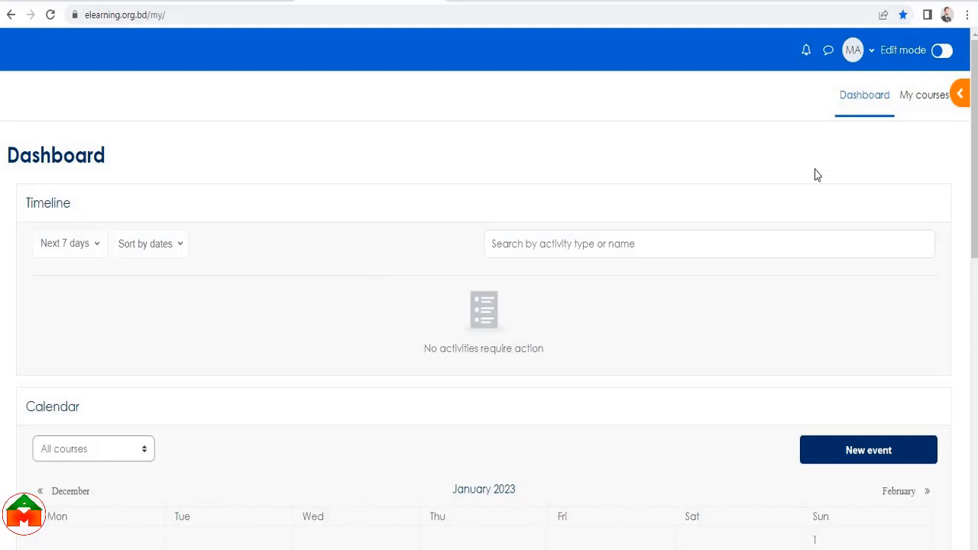
{"action": "left_click", "coordinate": [923, 103]}
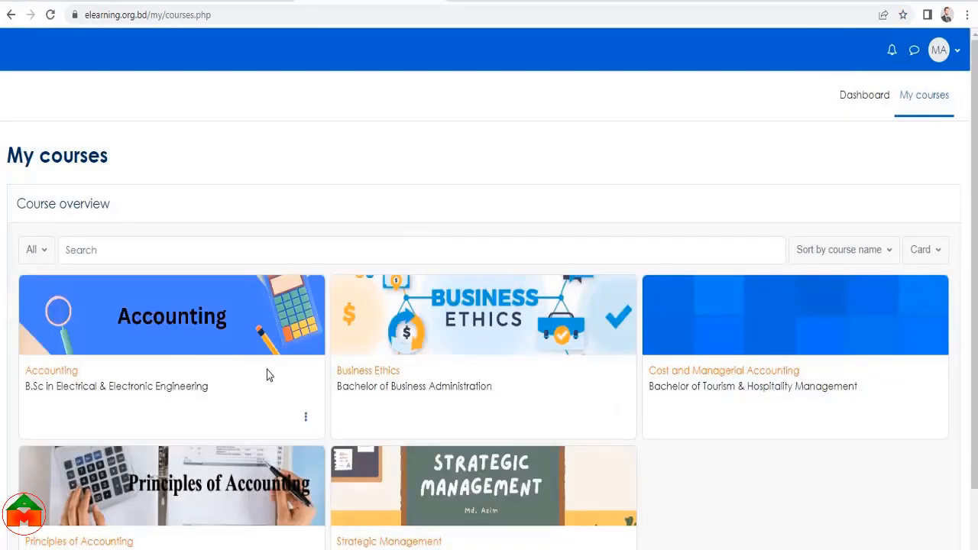
{"action": "scroll", "coordinate": [340, 377], "scroll_direction": "down", "scroll_amount": 2}
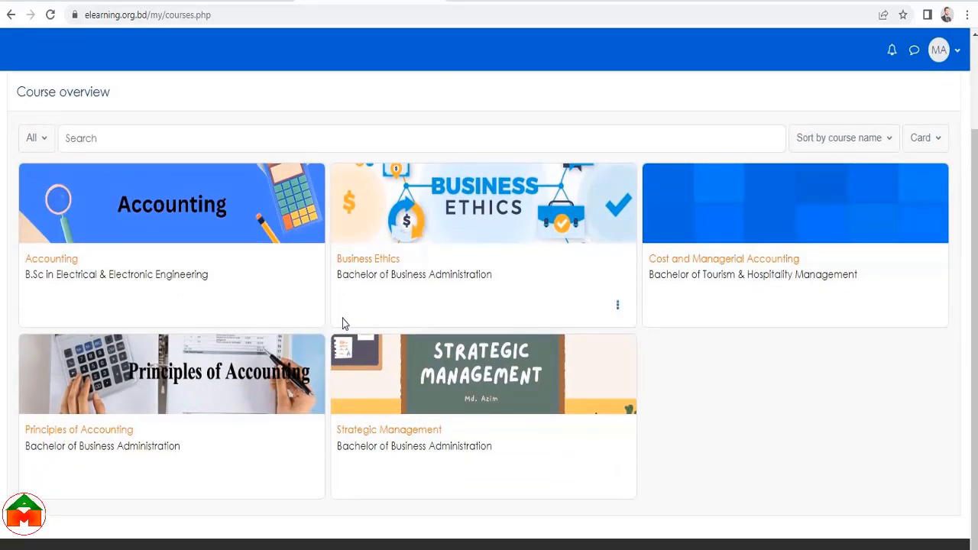
{"action": "scroll", "coordinate": [340, 315], "scroll_direction": "up", "scroll_amount": 2}
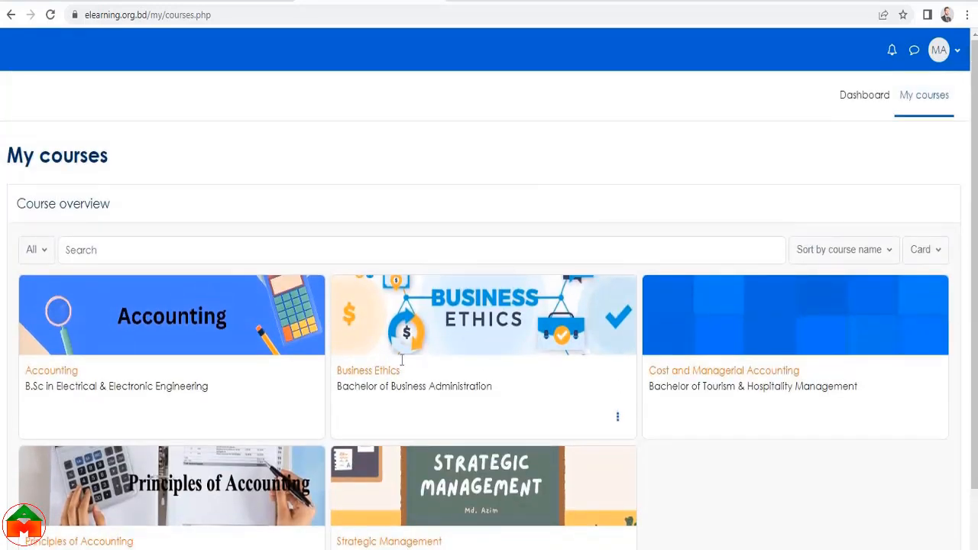
{"action": "scroll", "coordinate": [403, 363], "scroll_direction": "down", "scroll_amount": 2}
{"action": "scroll", "coordinate": [403, 363], "scroll_direction": "up", "scroll_amount": 2}
{"action": "left_click", "coordinate": [861, 100]}
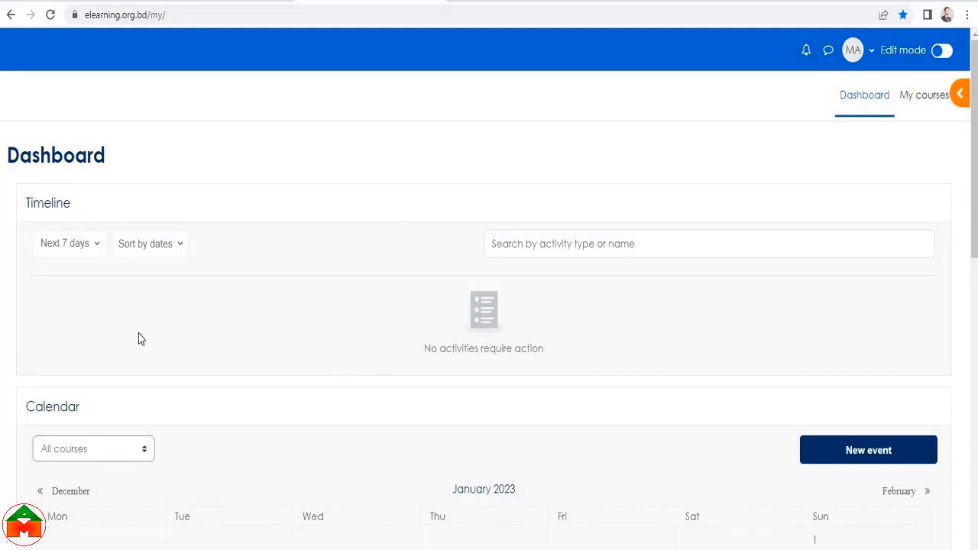
{"action": "scroll", "coordinate": [275, 387], "scroll_direction": "down", "scroll_amount": 4}
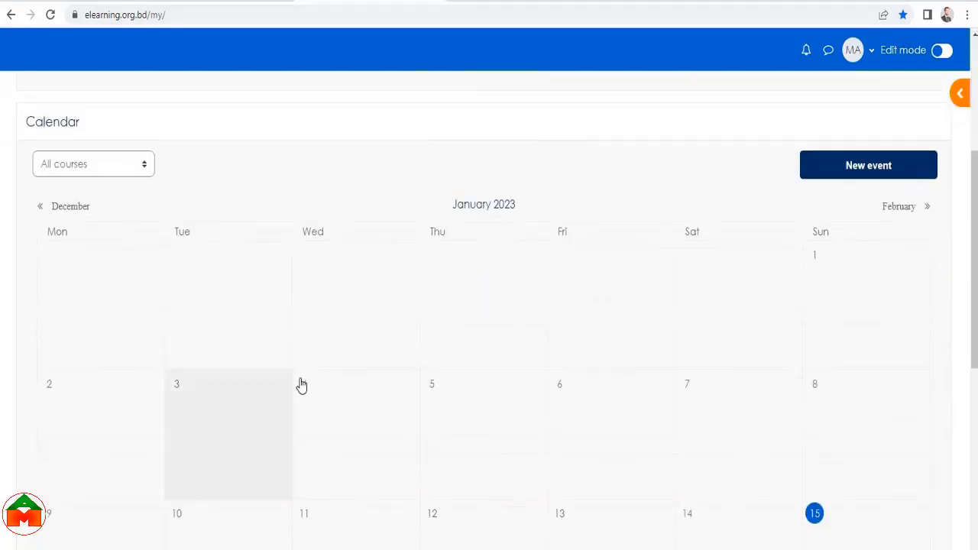
{"action": "scroll", "coordinate": [402, 332], "scroll_direction": "up", "scroll_amount": 3}
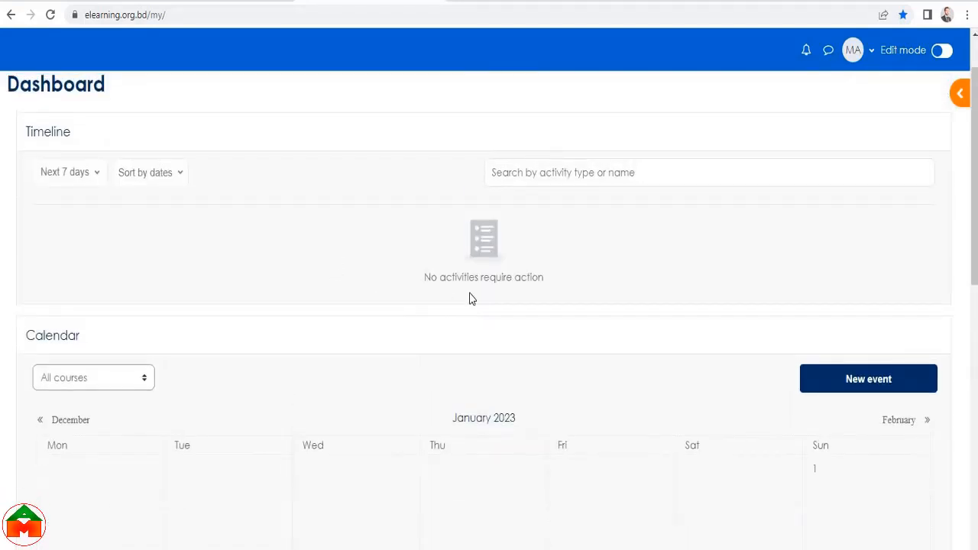
{"action": "scroll", "coordinate": [596, 284], "scroll_direction": "up", "scroll_amount": 1}
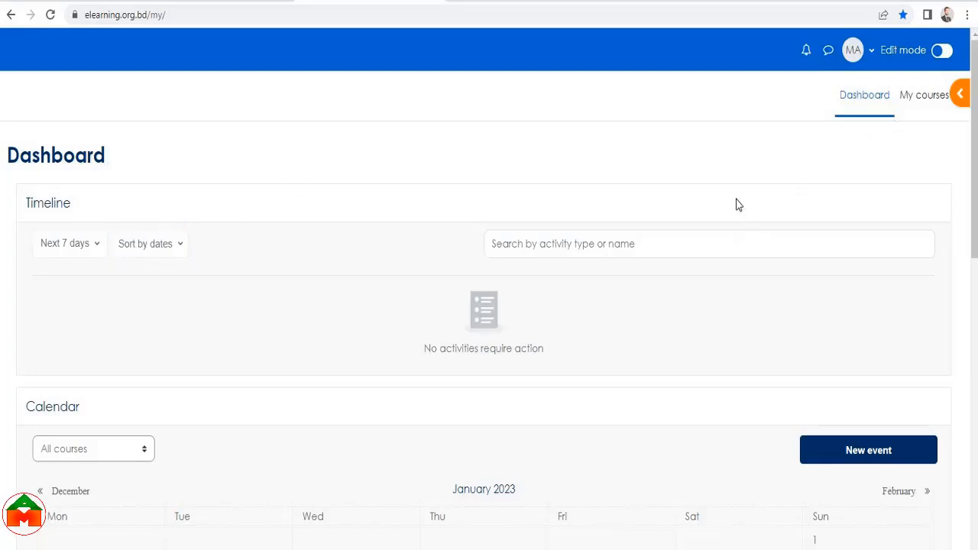
Browse My courses and open the Cost and Managerial Accounting course
{"action": "left_click", "coordinate": [922, 104]}
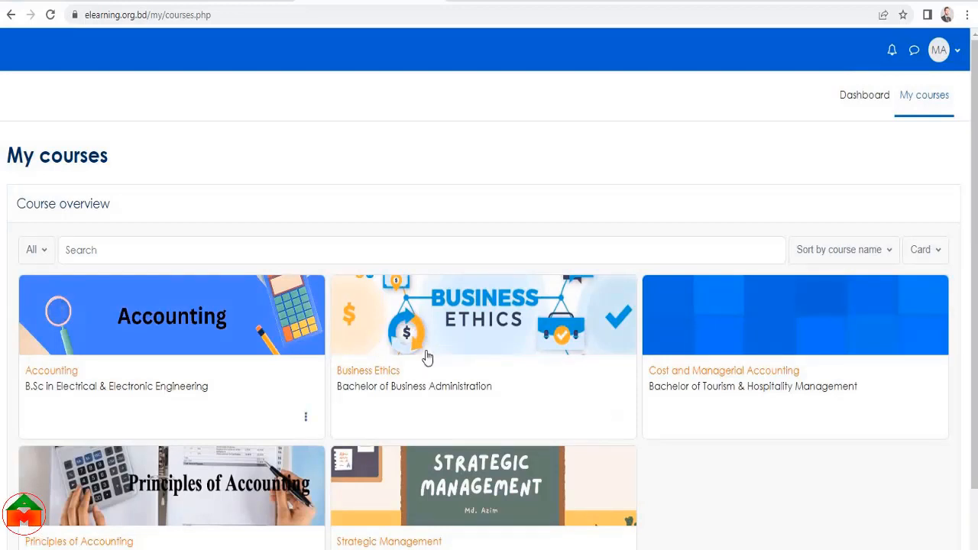
{"action": "scroll", "coordinate": [604, 404], "scroll_direction": "down", "scroll_amount": 2}
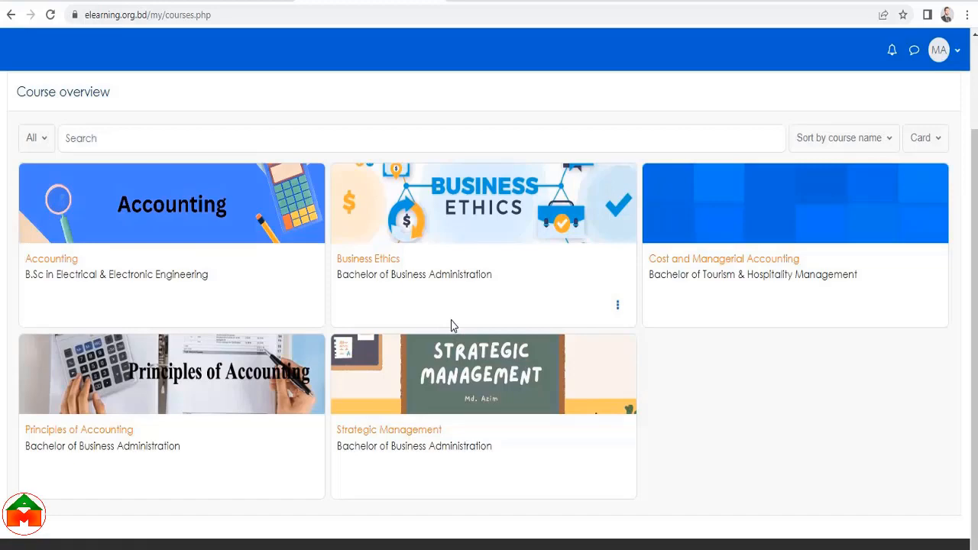
{"action": "scroll", "coordinate": [386, 303], "scroll_direction": "up", "scroll_amount": 2}
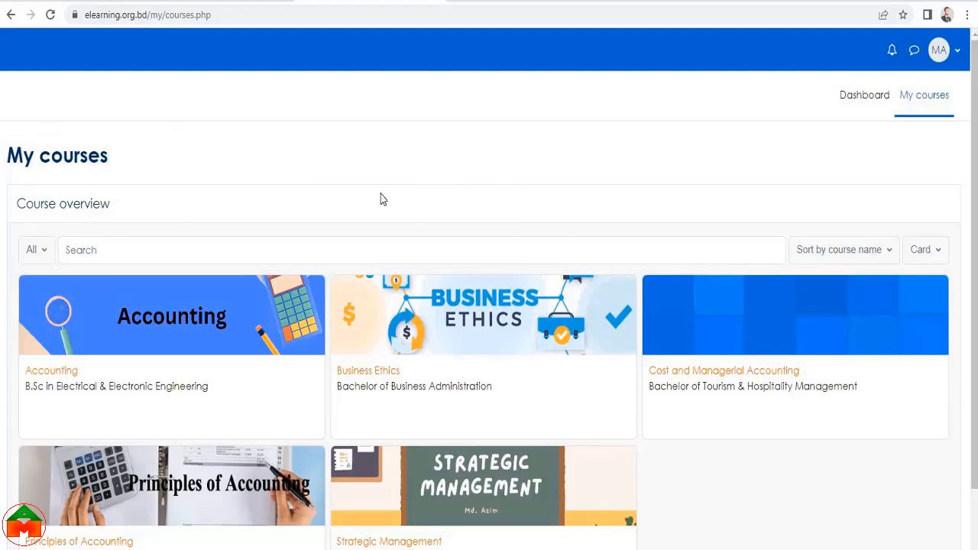
{"action": "scroll", "coordinate": [687, 341], "scroll_direction": "down", "scroll_amount": 2}
{"action": "scroll", "coordinate": [572, 220], "scroll_direction": "up", "scroll_amount": 1}
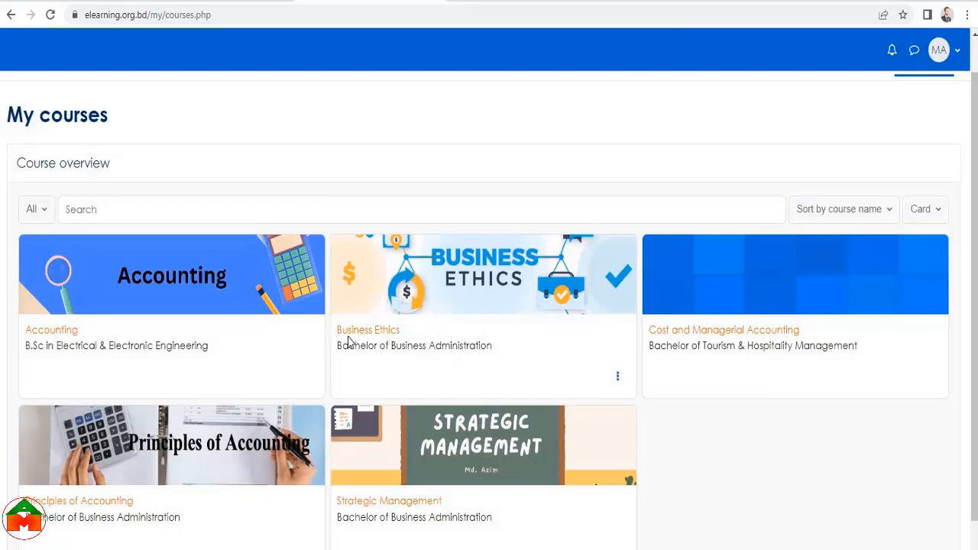
{"action": "left_click", "coordinate": [712, 333]}
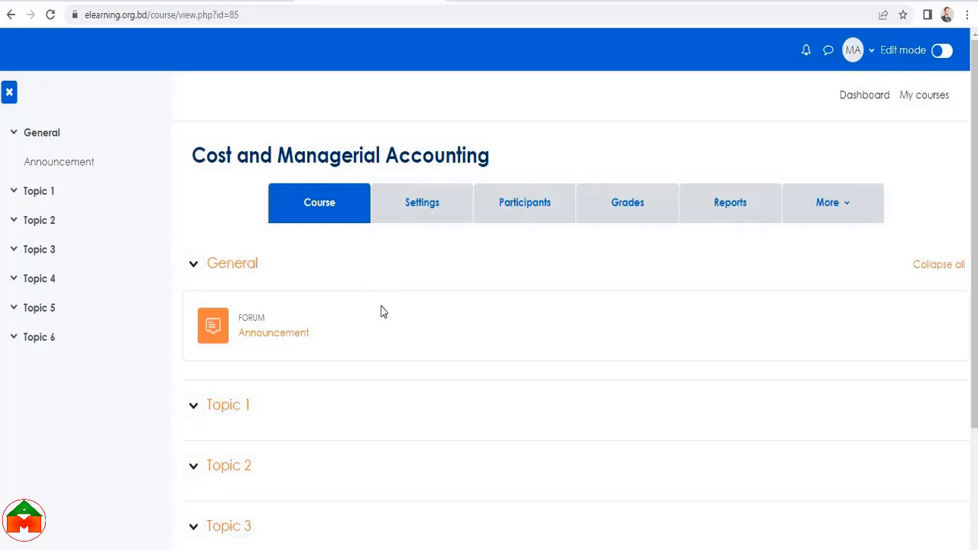
Toggle Edit mode off and back on, then look over the empty Topic 1–6 sections
{"action": "left_click", "coordinate": [950, 52]}
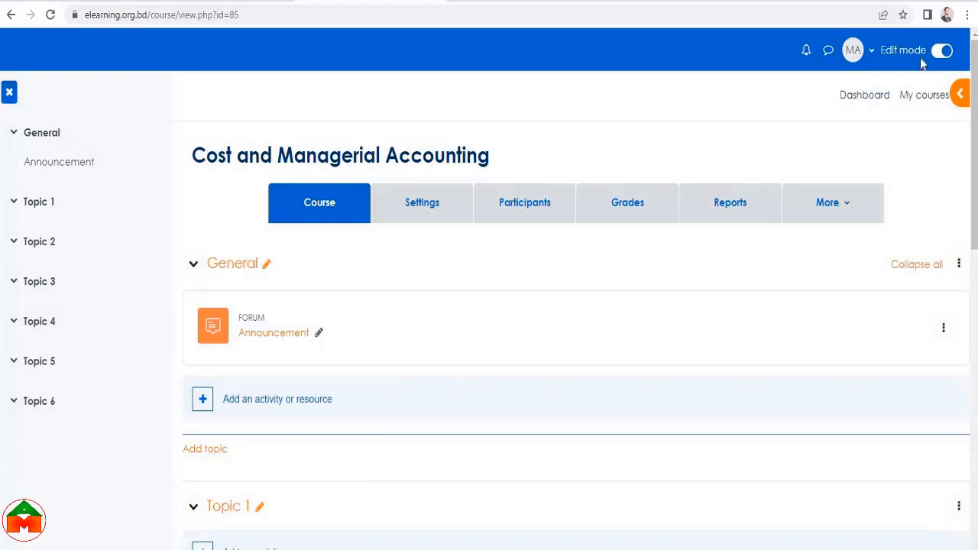
{"action": "left_click", "coordinate": [942, 51]}
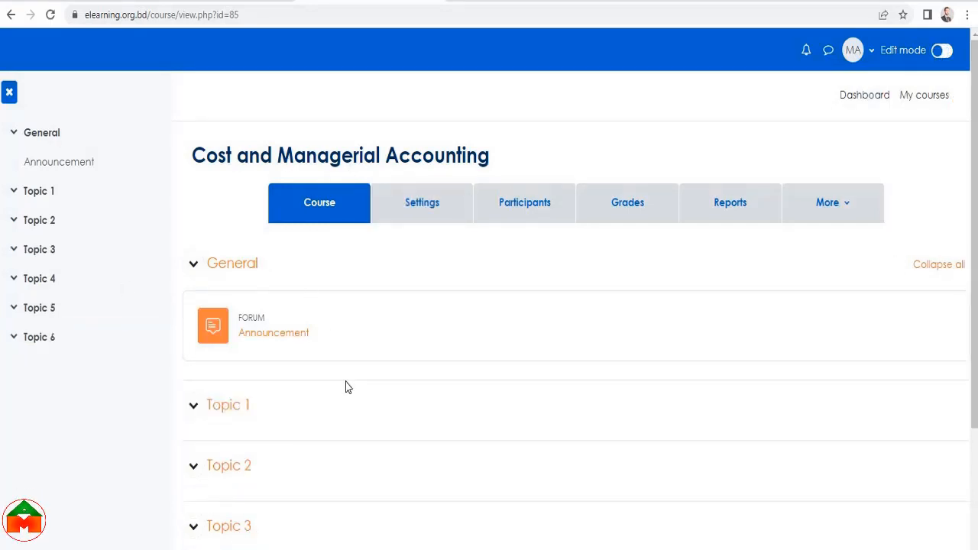
{"action": "scroll", "coordinate": [345, 387], "scroll_direction": "down", "scroll_amount": 3}
{"action": "scroll", "coordinate": [320, 391], "scroll_direction": "up", "scroll_amount": 3}
{"action": "left_click", "coordinate": [945, 52]}
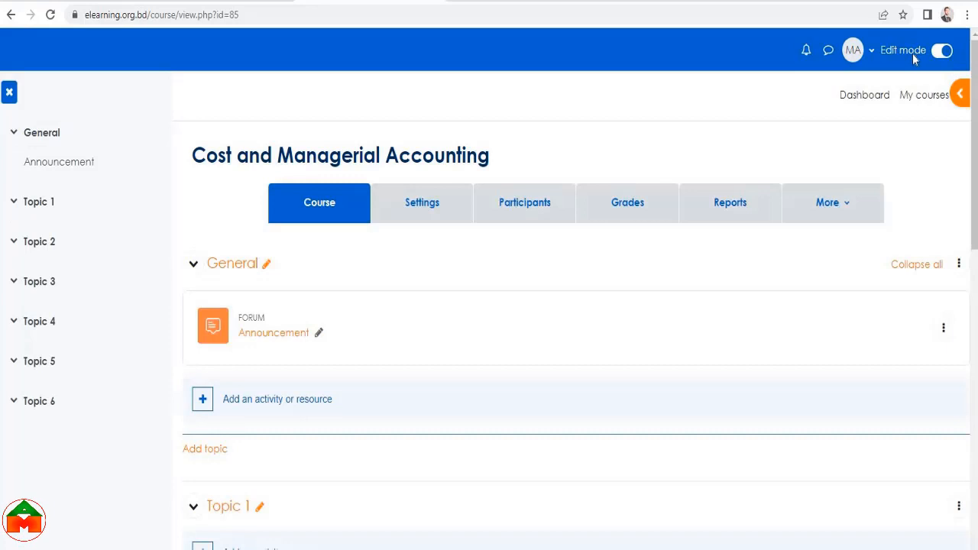
{"action": "scroll", "coordinate": [381, 325], "scroll_direction": "down", "scroll_amount": 4}
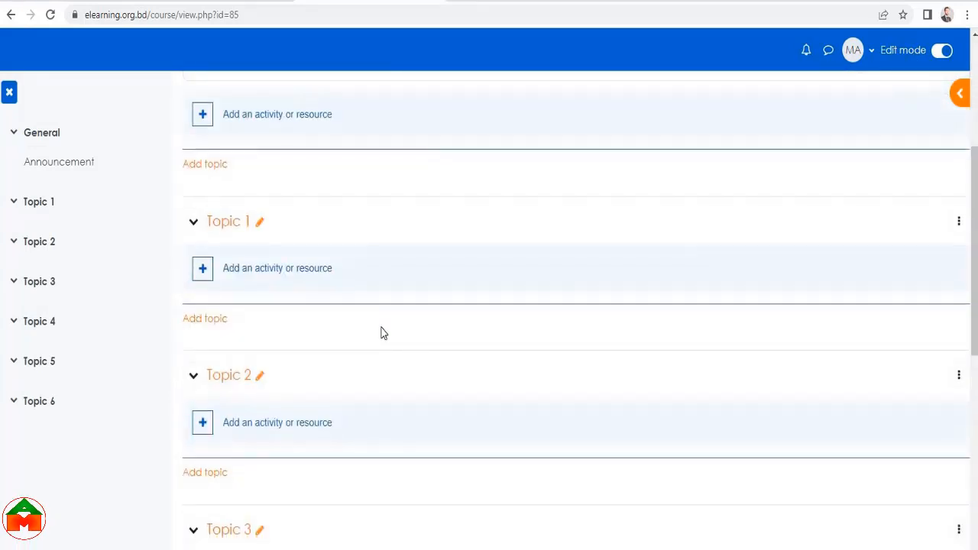
{"action": "scroll", "coordinate": [402, 332], "scroll_direction": "up", "scroll_amount": 5}
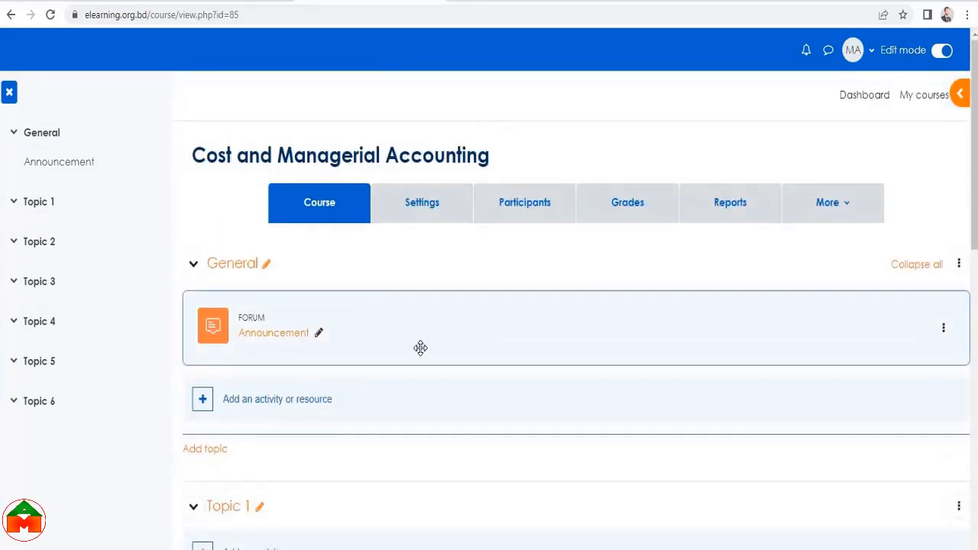
{"action": "scroll", "coordinate": [362, 397], "scroll_direction": "down", "scroll_amount": 4}
{"action": "scroll", "coordinate": [362, 397], "scroll_direction": "up", "scroll_amount": 4}
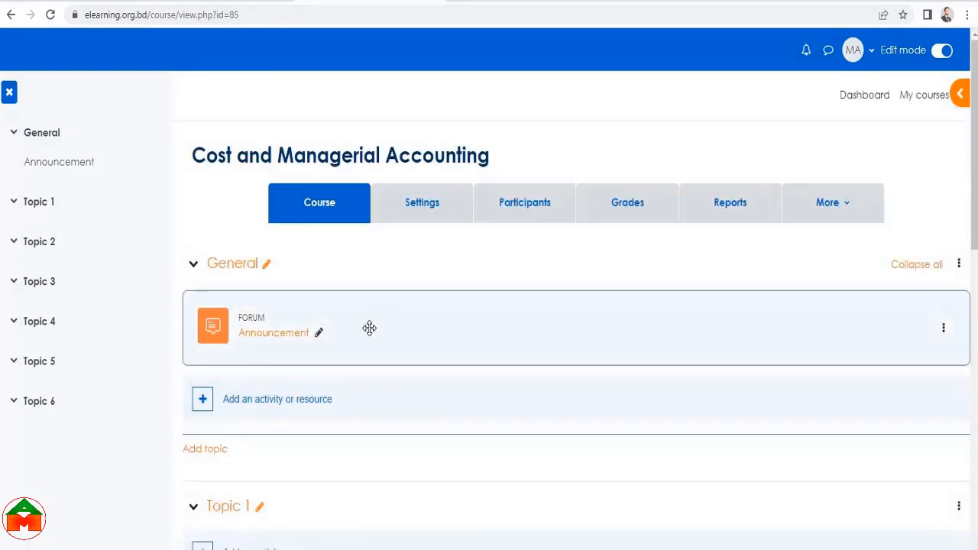
{"action": "scroll", "coordinate": [295, 389], "scroll_direction": "down", "scroll_amount": 4}
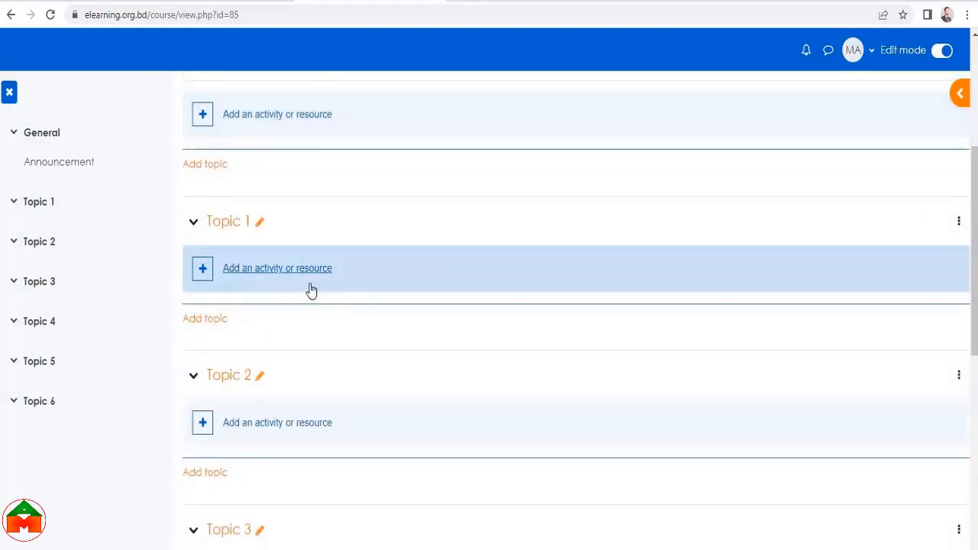
{"action": "scroll", "coordinate": [360, 321], "scroll_direction": "up", "scroll_amount": 1}
{"action": "scroll", "coordinate": [382, 343], "scroll_direction": "up", "scroll_amount": 3}
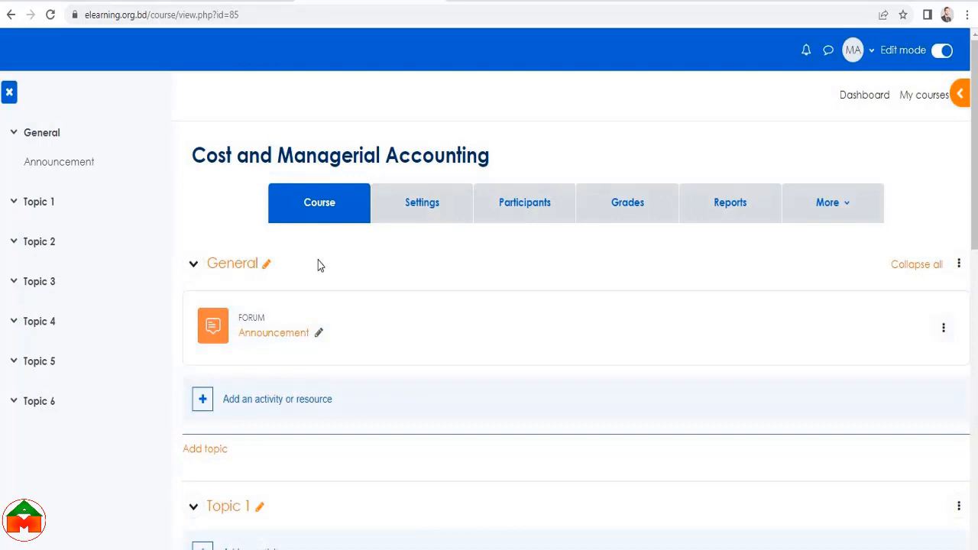
{"action": "left_click", "coordinate": [439, 209]}
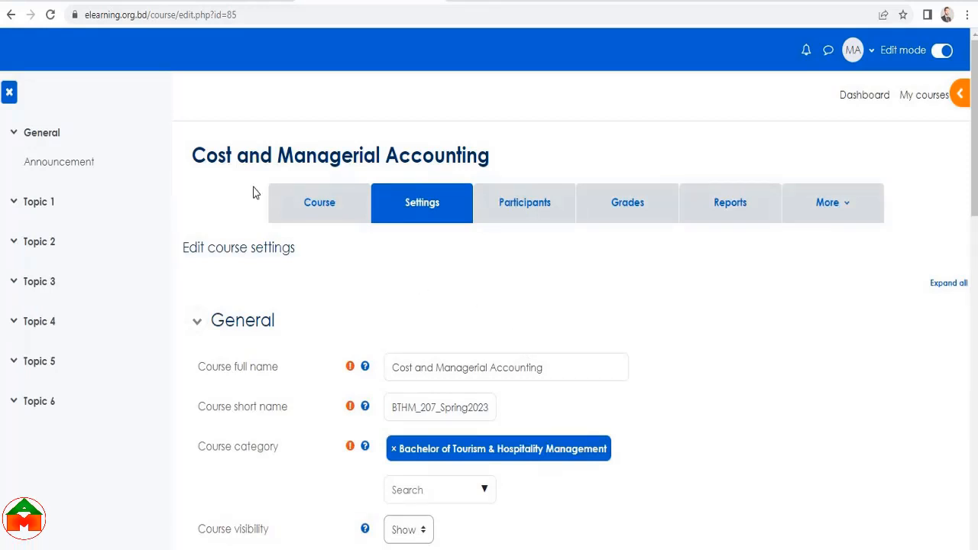
{"action": "left_click_drag", "start_coordinate": [491, 159], "coordinate": [191, 157]}
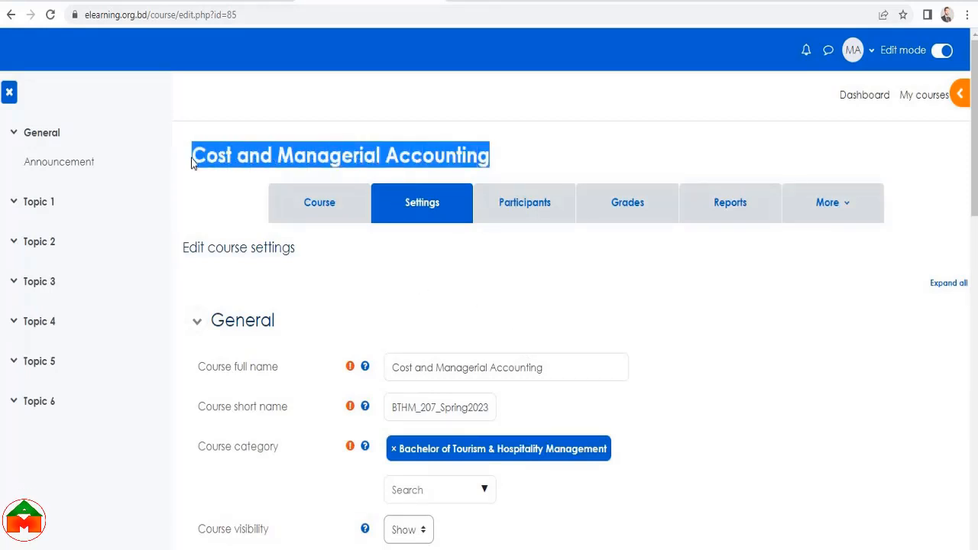
{"action": "scroll", "coordinate": [523, 297], "scroll_direction": "down", "scroll_amount": 1}
{"action": "scroll", "coordinate": [522, 297], "scroll_direction": "down", "scroll_amount": 2}
{"action": "left_click_drag", "start_coordinate": [563, 224], "coordinate": [393, 226]}
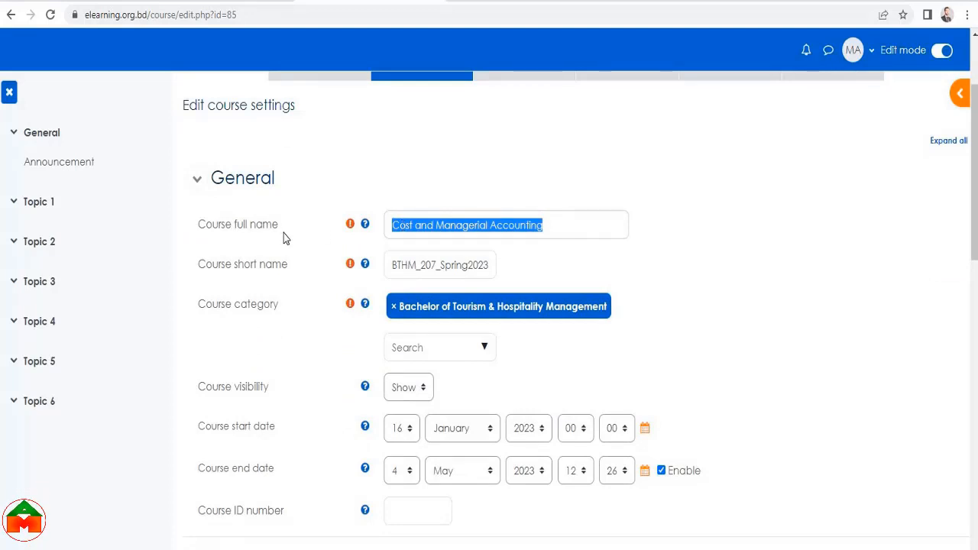
{"action": "left_click", "coordinate": [559, 225]}
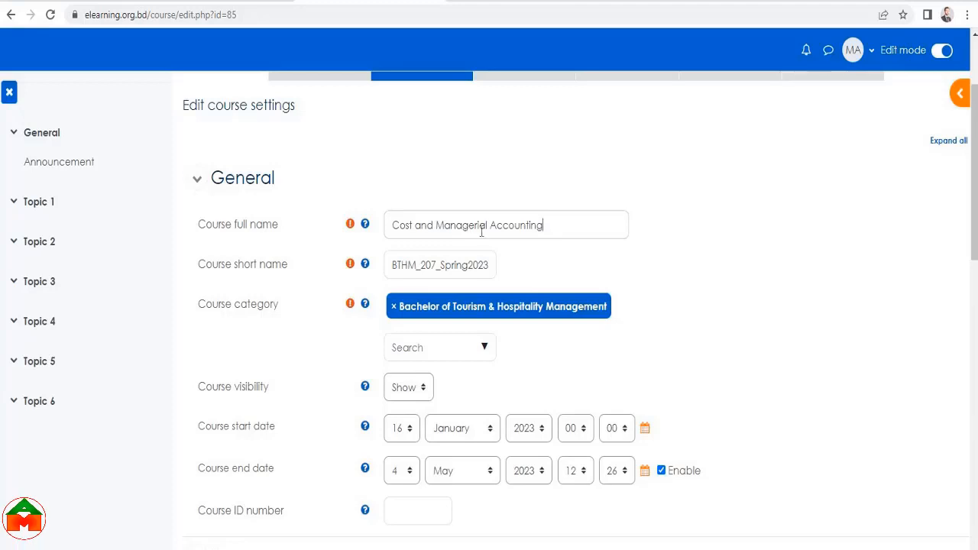
{"action": "left_click_drag", "start_coordinate": [559, 227], "coordinate": [493, 267]}
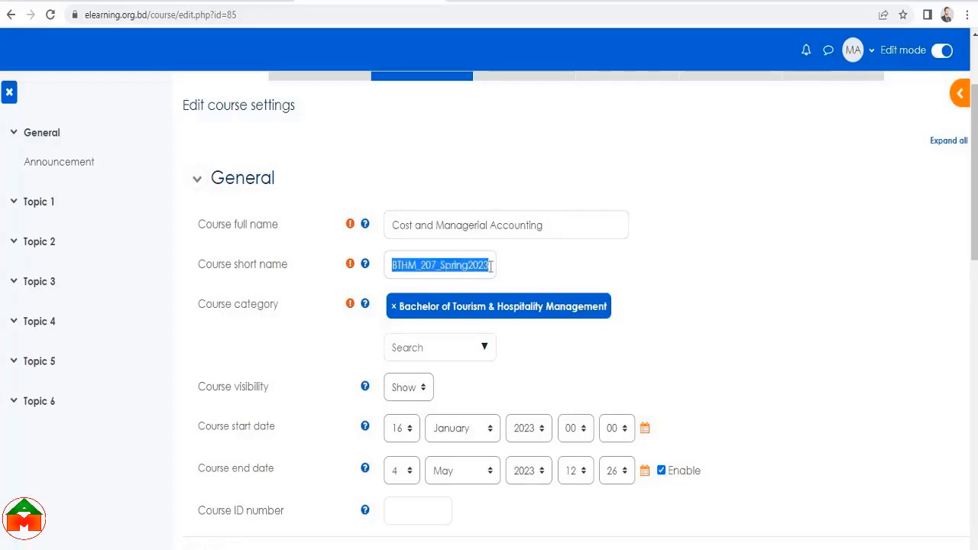
{"action": "scroll", "coordinate": [456, 207], "scroll_direction": "down", "scroll_amount": 2}
{"action": "scroll", "coordinate": [484, 229], "scroll_direction": "up", "scroll_amount": 2}
{"action": "scroll", "coordinate": [484, 229], "scroll_direction": "up", "scroll_amount": 1}
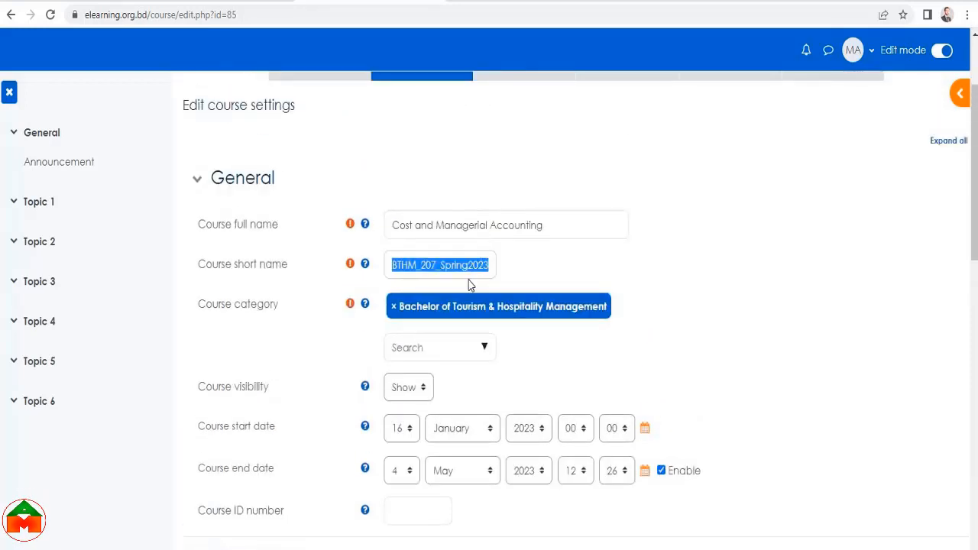
{"action": "left_click", "coordinate": [503, 272]}
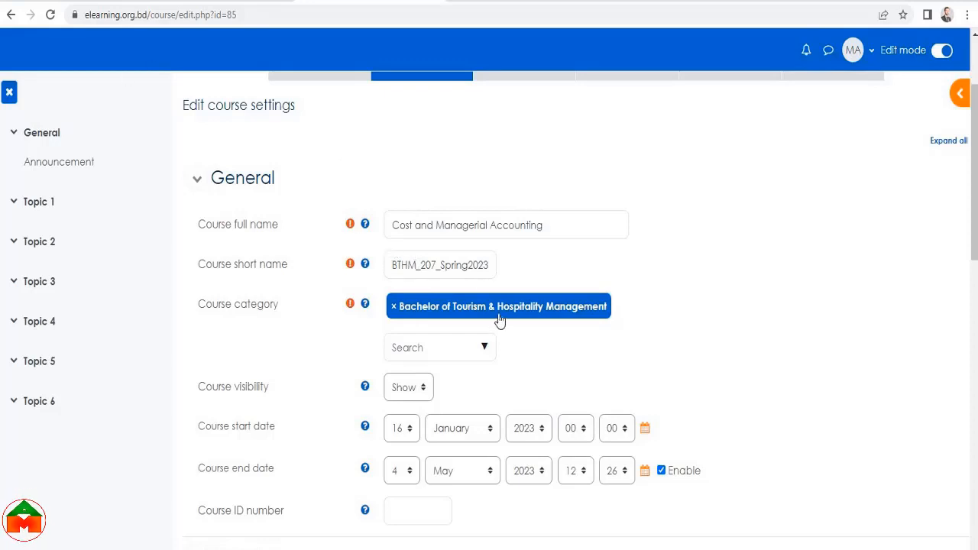
{"action": "scroll", "coordinate": [633, 288], "scroll_direction": "down", "scroll_amount": 2}
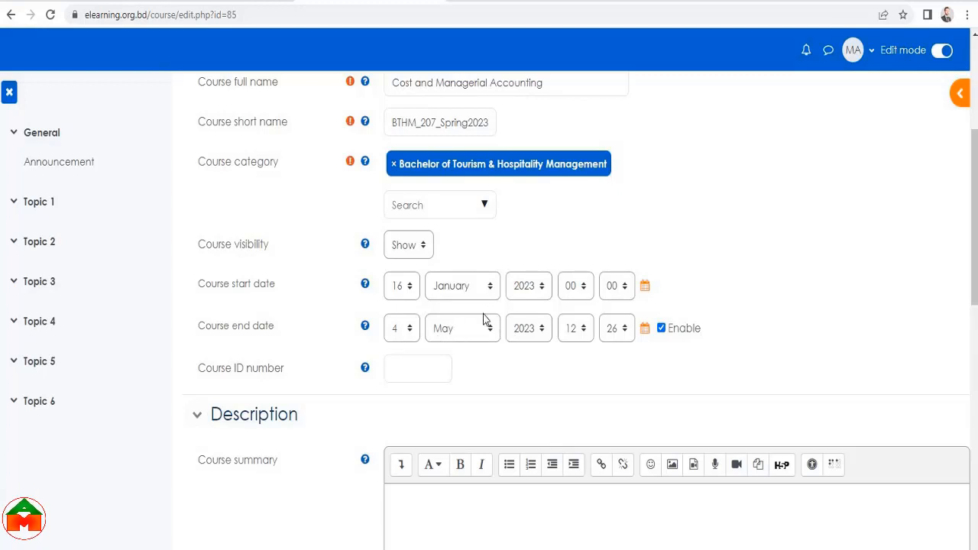
{"action": "scroll", "coordinate": [517, 361], "scroll_direction": "down", "scroll_amount": 2}
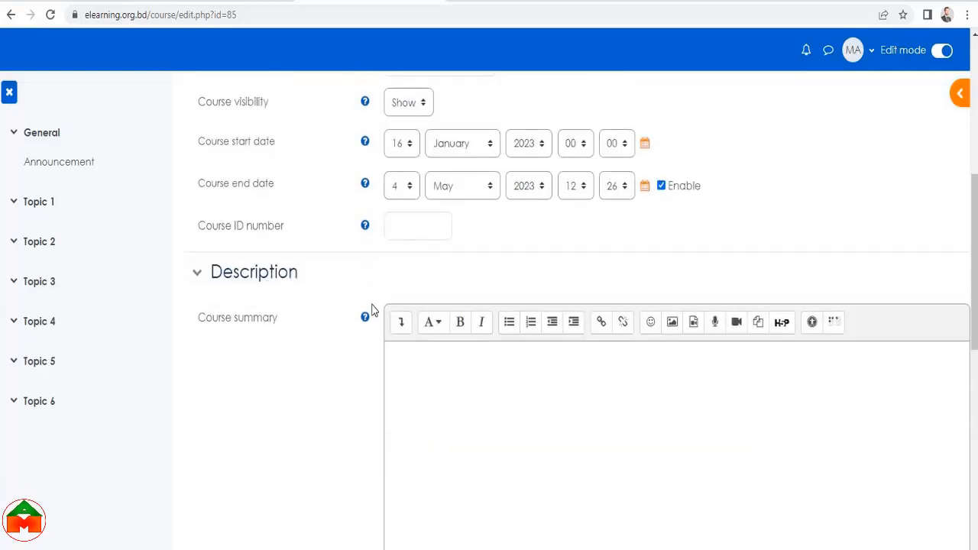
{"action": "scroll", "coordinate": [371, 310], "scroll_direction": "down", "scroll_amount": 2}
{"action": "left_click", "coordinate": [391, 223]}
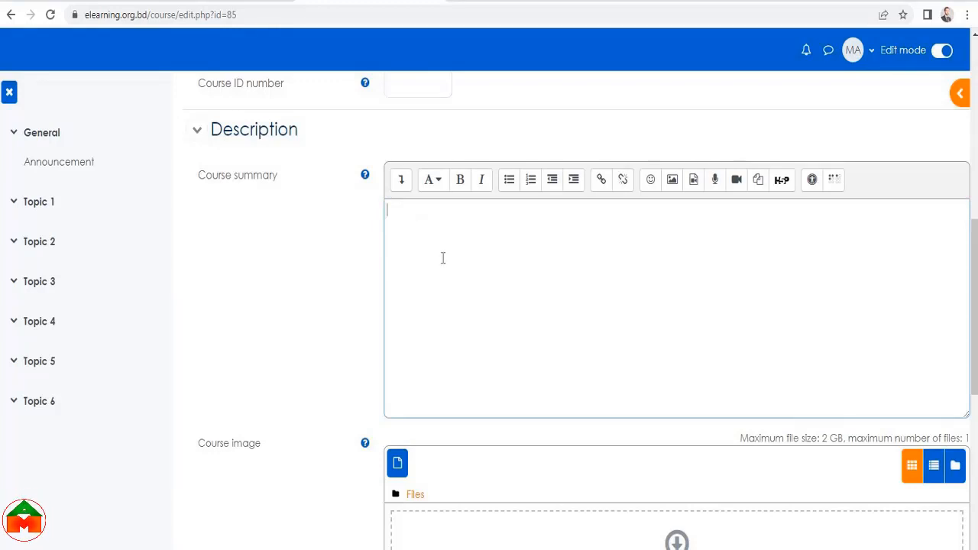
{"action": "scroll", "coordinate": [436, 255], "scroll_direction": "up", "scroll_amount": 1}
{"action": "scroll", "coordinate": [439, 322], "scroll_direction": "up", "scroll_amount": 2}
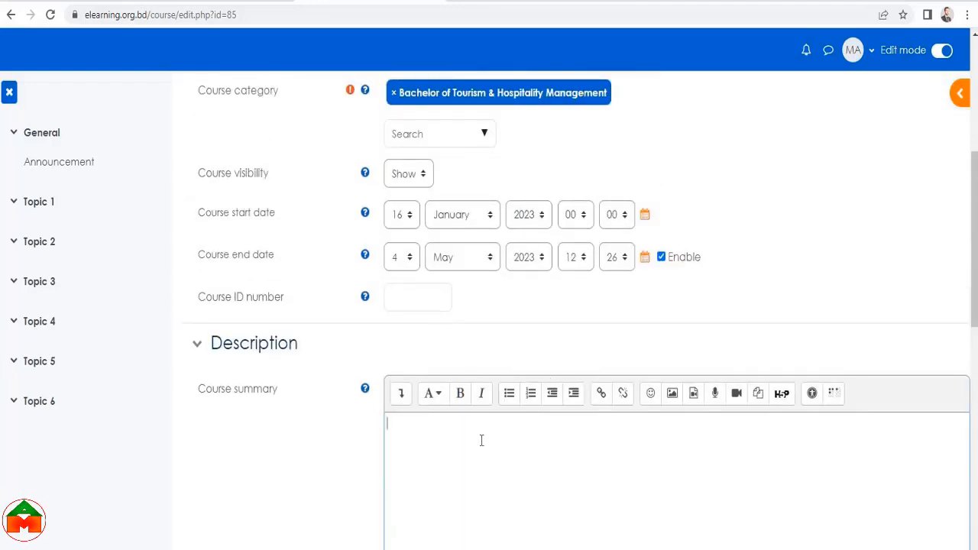
{"action": "scroll", "coordinate": [457, 394], "scroll_direction": "up", "scroll_amount": 3}
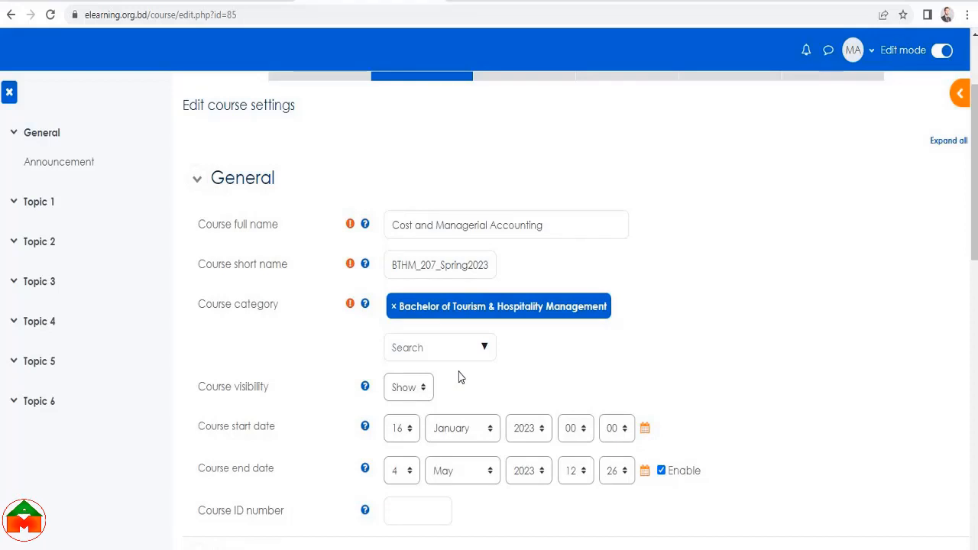
{"action": "scroll", "coordinate": [459, 374], "scroll_direction": "down", "scroll_amount": 3}
{"action": "scroll", "coordinate": [399, 349], "scroll_direction": "up", "scroll_amount": 1}
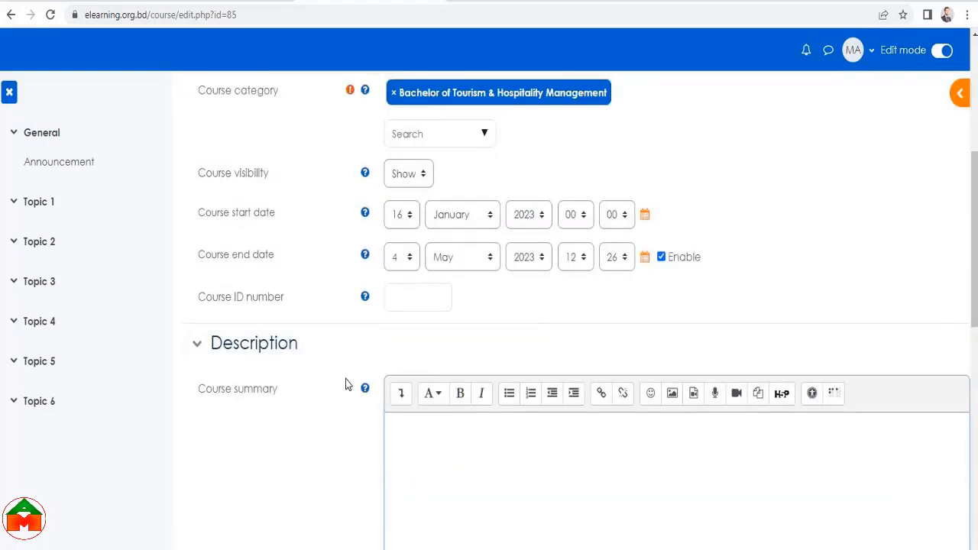
{"action": "scroll", "coordinate": [344, 382], "scroll_direction": "down", "scroll_amount": 2}
{"action": "left_click", "coordinate": [408, 299]}
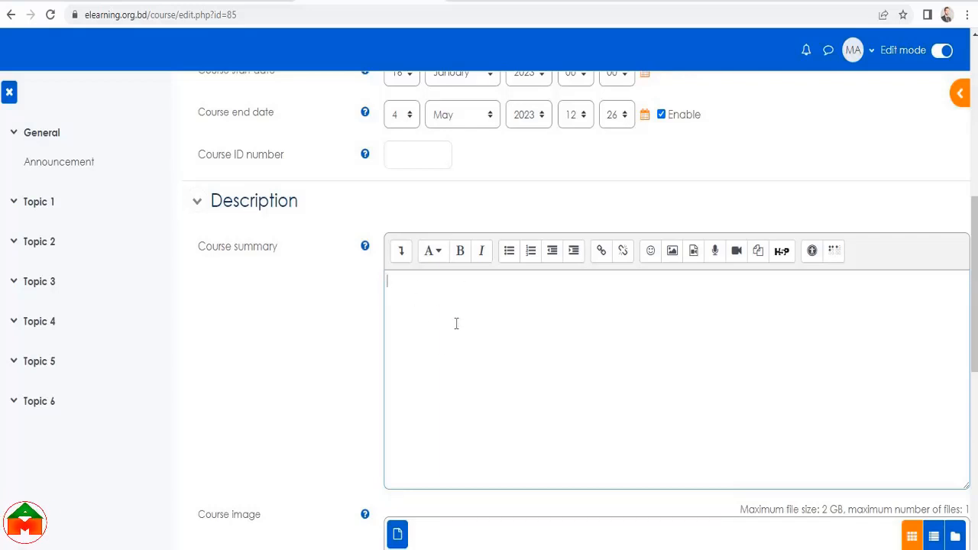
{"action": "left_click", "coordinate": [391, 399]}
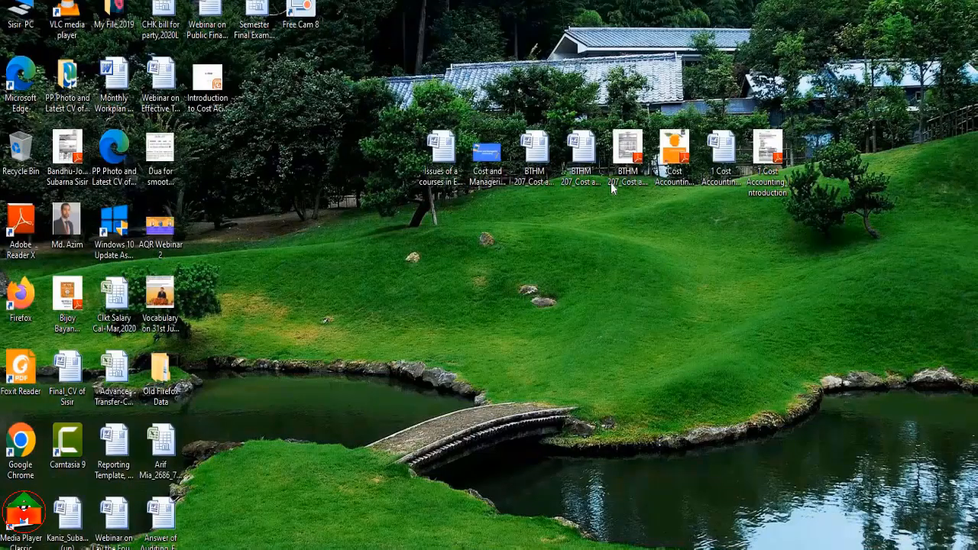
Open the BTHM 207 course outline document, skim it and jump back to the start
{"action": "double_click", "coordinate": [611, 182]}
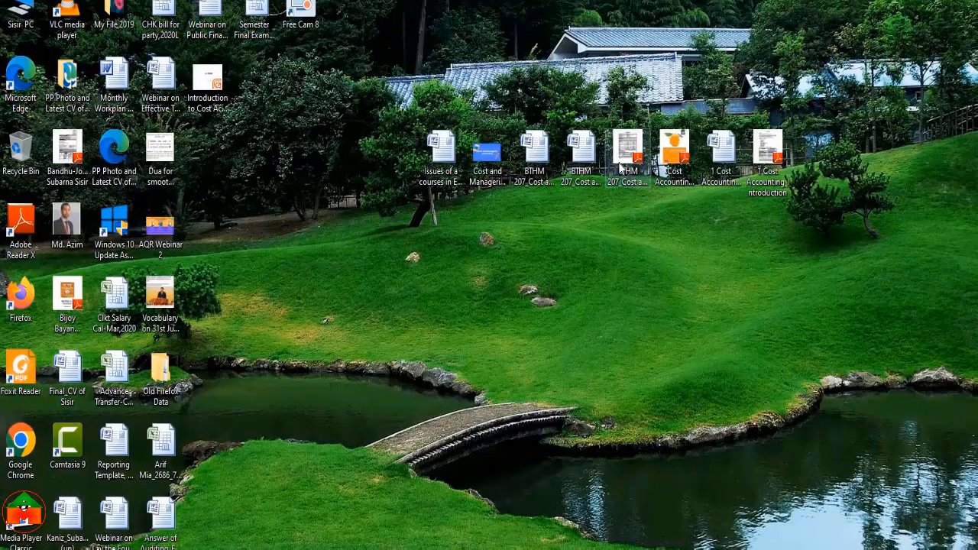
{"action": "scroll", "coordinate": [387, 350], "scroll_direction": "down", "scroll_amount": 5}
{"action": "scroll", "coordinate": [387, 349], "scroll_direction": "up", "scroll_amount": 4}
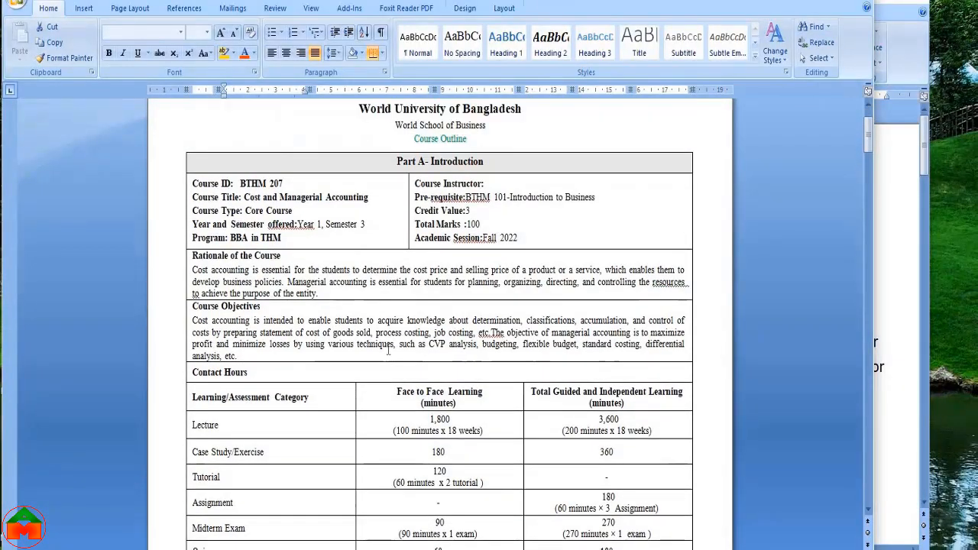
{"action": "scroll", "coordinate": [388, 349], "scroll_direction": "down", "scroll_amount": 2}
{"action": "scroll", "coordinate": [387, 349], "scroll_direction": "up", "scroll_amount": 3}
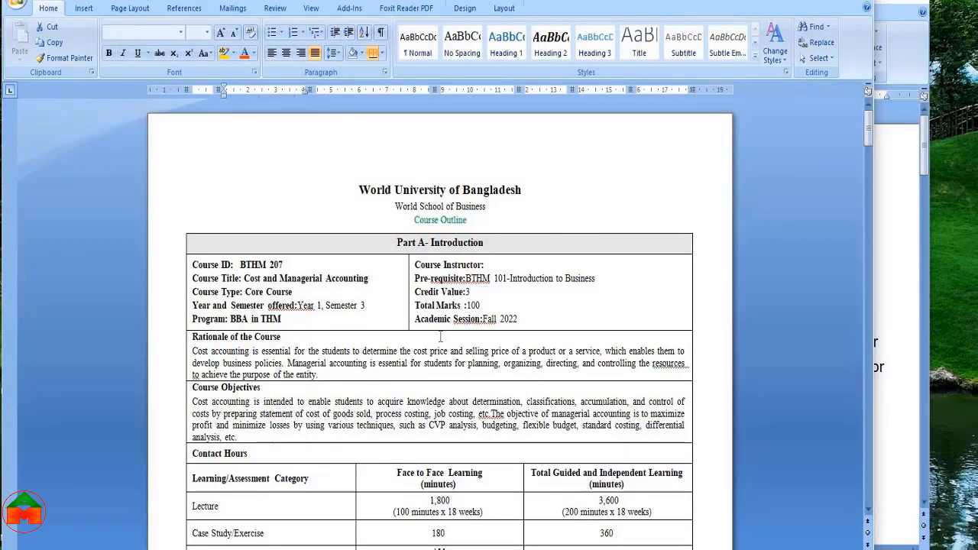
{"action": "scroll", "coordinate": [440, 336], "scroll_direction": "down", "scroll_amount": 9}
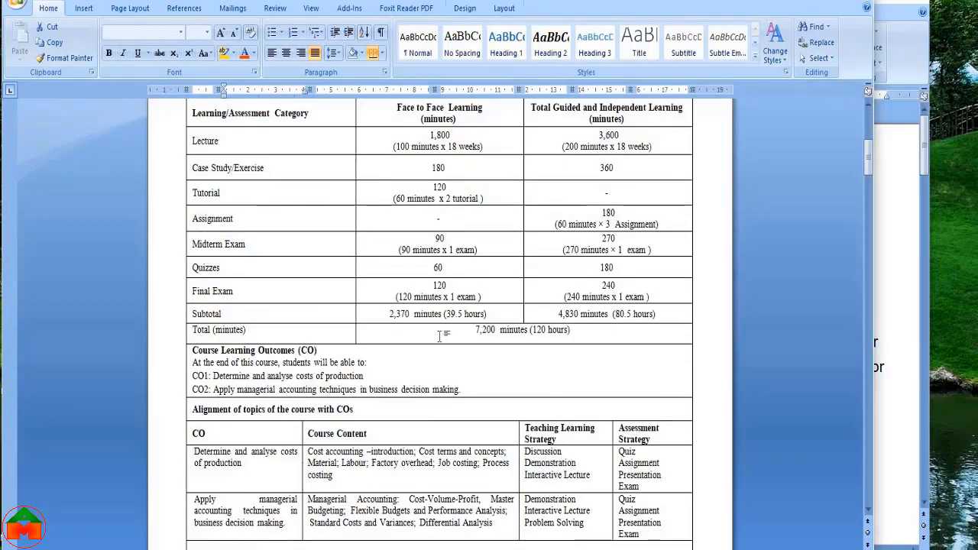
{"action": "scroll", "coordinate": [440, 336], "scroll_direction": "down", "scroll_amount": 3}
{"action": "scroll", "coordinate": [439, 337], "scroll_direction": "down", "scroll_amount": 9}
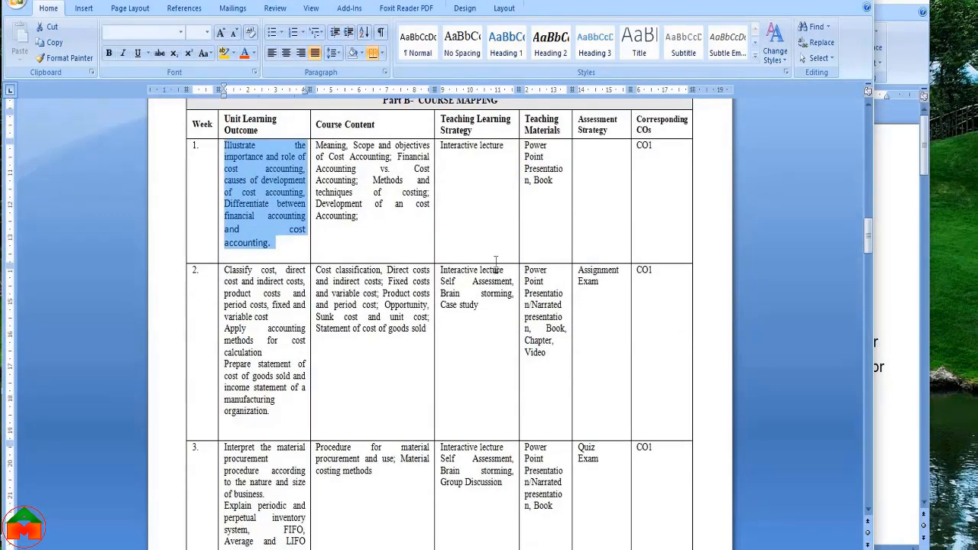
{"action": "key", "text": "ctrl+Home"}
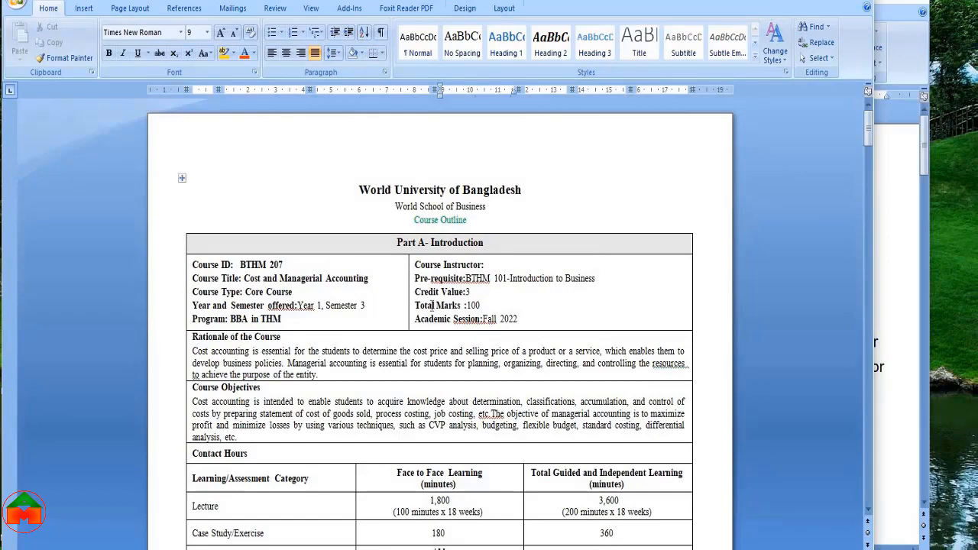
Scroll through the outline back to the first page and select the Rationale of the Course paragraph
{"action": "scroll", "coordinate": [396, 321], "scroll_direction": "down", "scroll_amount": 2}
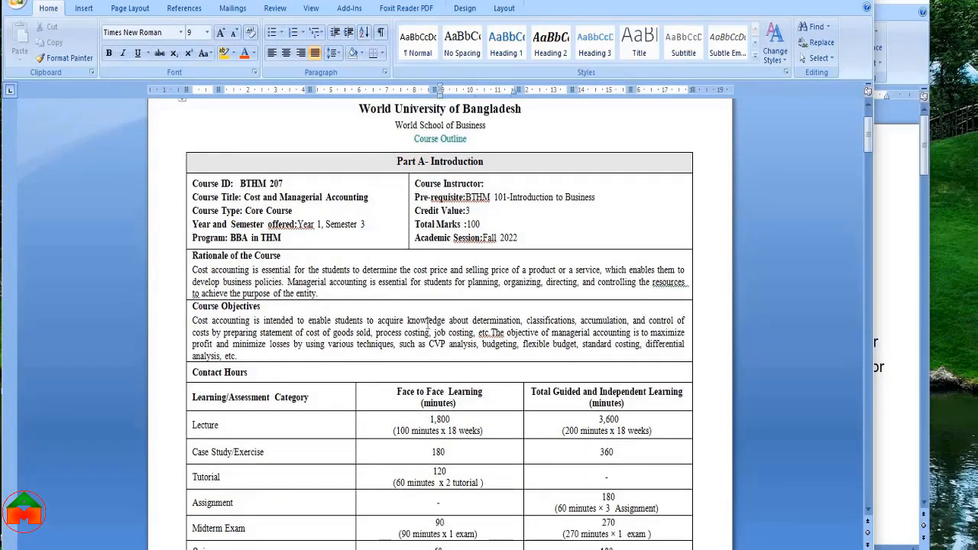
{"action": "scroll", "coordinate": [297, 272], "scroll_direction": "down", "scroll_amount": 2}
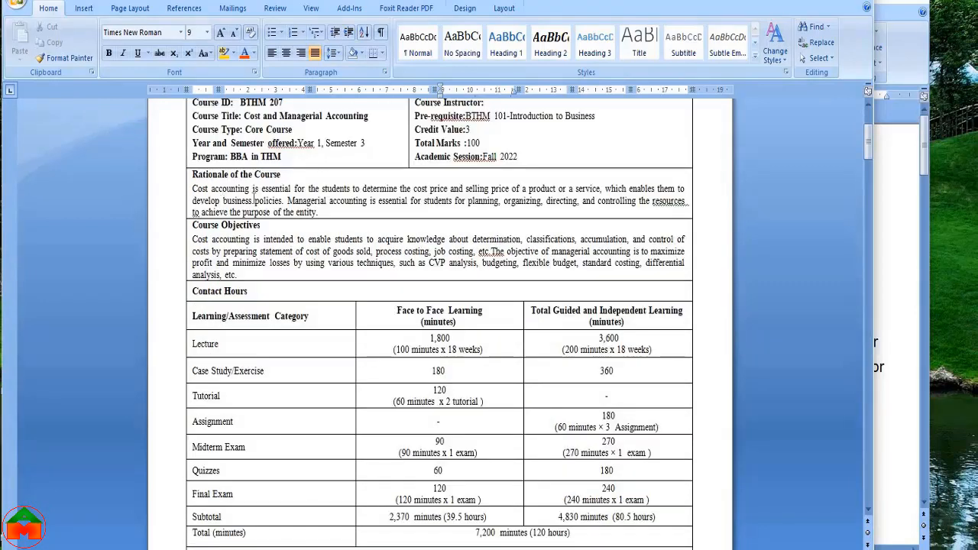
{"action": "scroll", "coordinate": [264, 249], "scroll_direction": "down", "scroll_amount": 3}
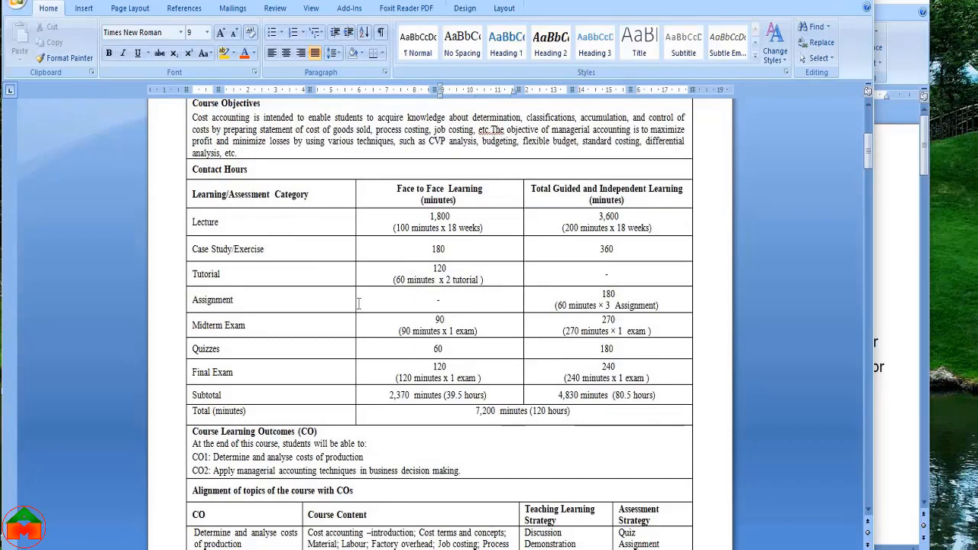
{"action": "scroll", "coordinate": [358, 304], "scroll_direction": "down", "scroll_amount": 7}
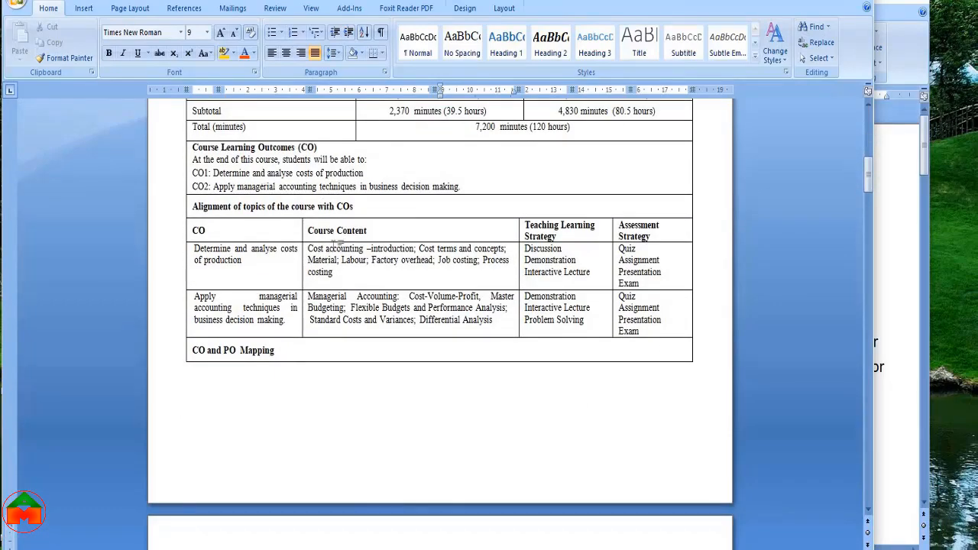
{"action": "scroll", "coordinate": [332, 243], "scroll_direction": "down", "scroll_amount": 1}
{"action": "scroll", "coordinate": [359, 245], "scroll_direction": "down", "scroll_amount": 5}
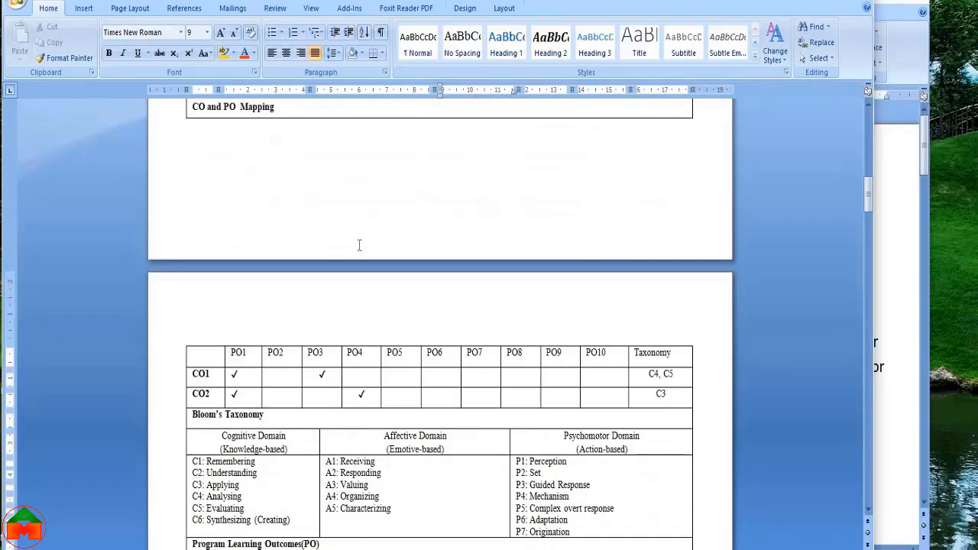
{"action": "scroll", "coordinate": [360, 246], "scroll_direction": "down", "scroll_amount": 3}
{"action": "scroll", "coordinate": [359, 245], "scroll_direction": "up", "scroll_amount": 4}
{"action": "scroll", "coordinate": [203, 152], "scroll_direction": "up", "scroll_amount": 2}
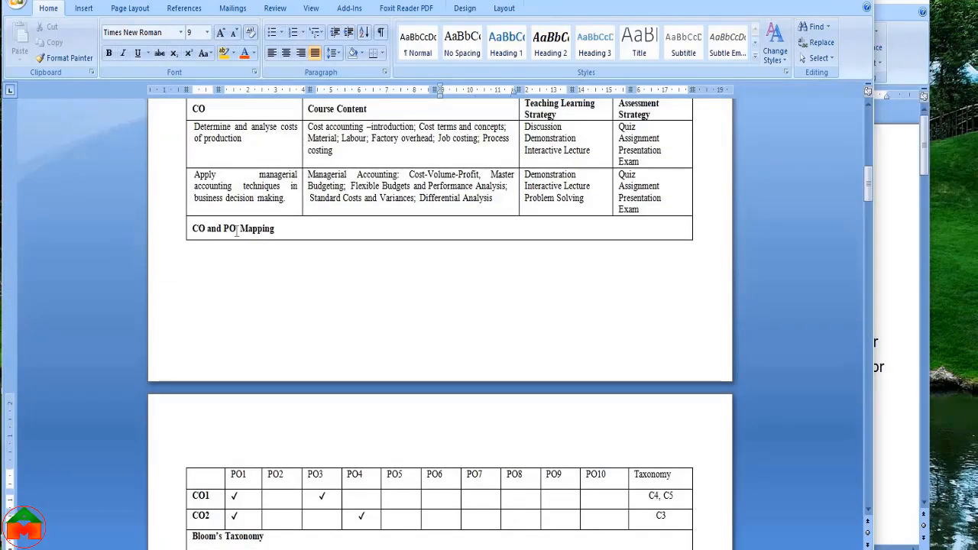
{"action": "scroll", "coordinate": [256, 234], "scroll_direction": "down", "scroll_amount": 8}
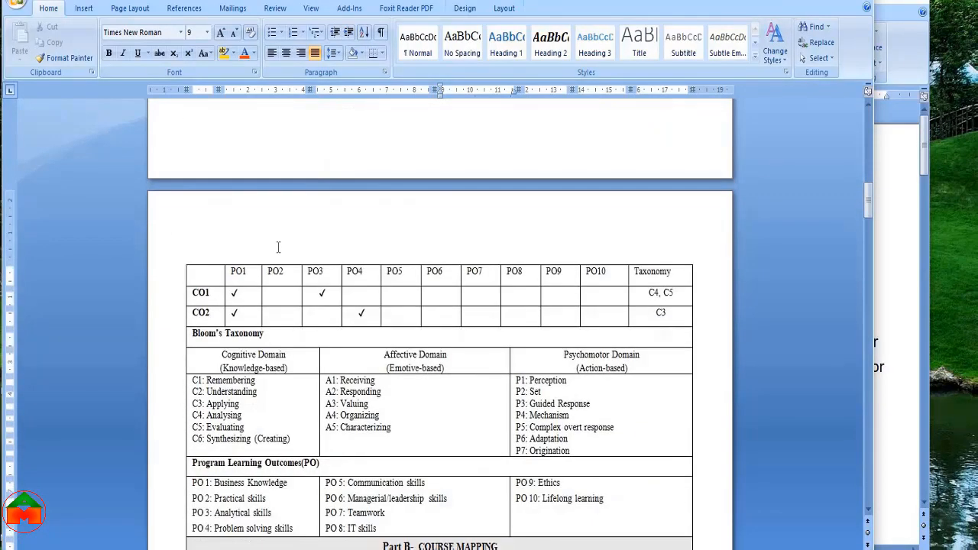
{"action": "scroll", "coordinate": [312, 286], "scroll_direction": "down", "scroll_amount": 1}
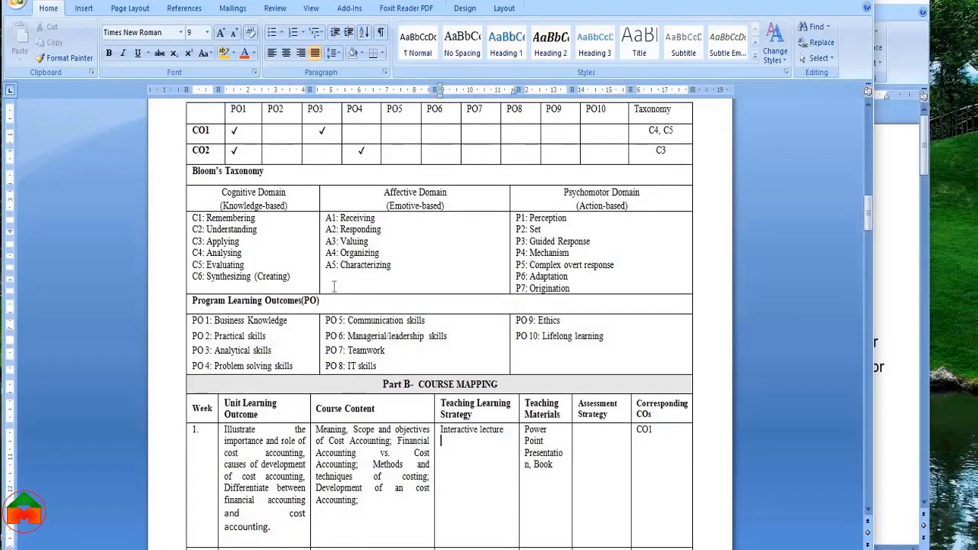
{"action": "scroll", "coordinate": [334, 286], "scroll_direction": "up", "scroll_amount": 6}
{"action": "scroll", "coordinate": [334, 286], "scroll_direction": "down", "scroll_amount": 6}
{"action": "scroll", "coordinate": [329, 331], "scroll_direction": "up", "scroll_amount": 5}
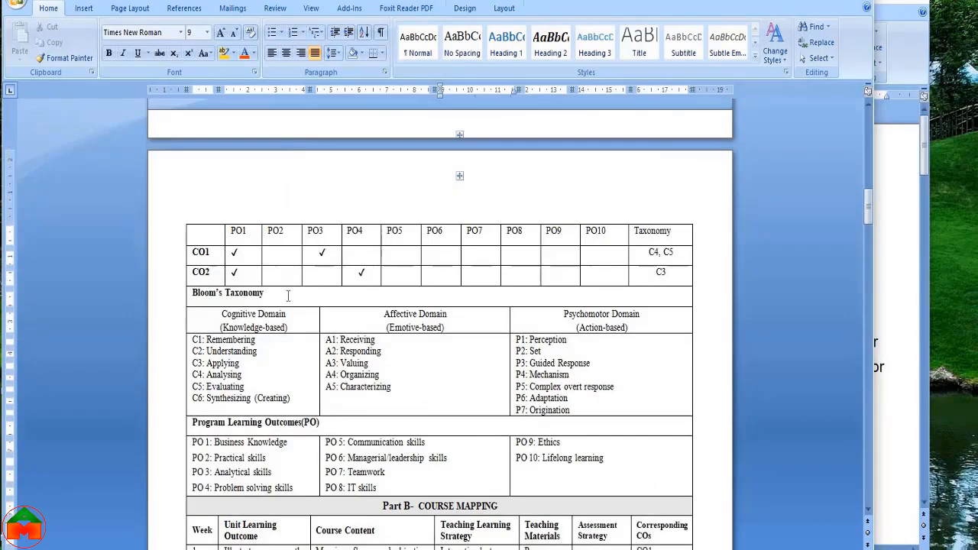
{"action": "scroll", "coordinate": [384, 347], "scroll_direction": "down", "scroll_amount": 6}
{"action": "scroll", "coordinate": [384, 348], "scroll_direction": "down", "scroll_amount": 4}
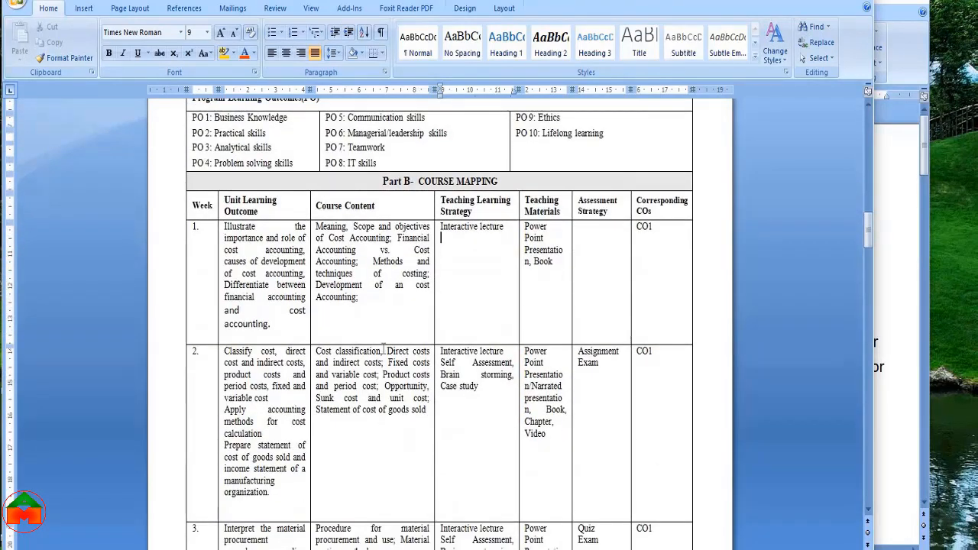
{"action": "scroll", "coordinate": [381, 348], "scroll_direction": "down", "scroll_amount": 5}
{"action": "scroll", "coordinate": [381, 348], "scroll_direction": "up", "scroll_amount": 6}
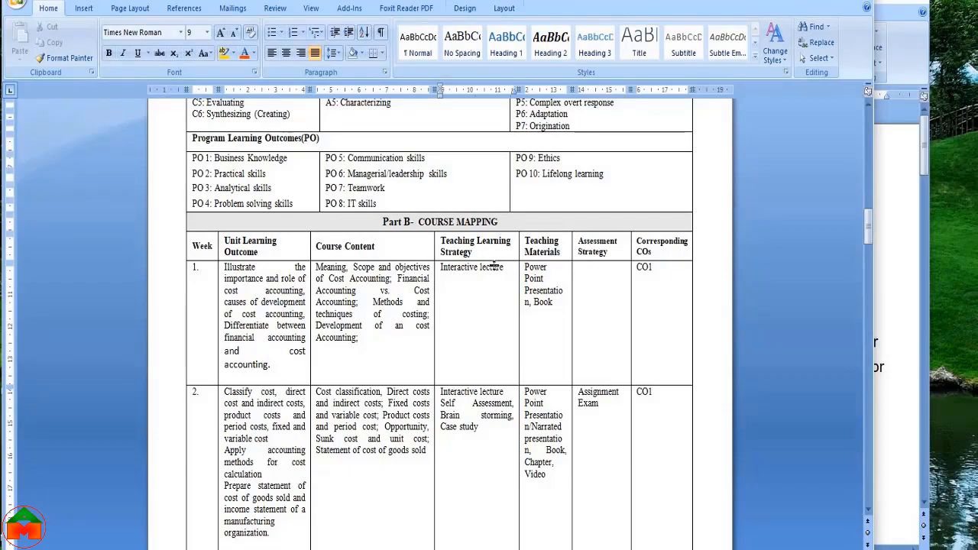
{"action": "scroll", "coordinate": [458, 314], "scroll_direction": "down", "scroll_amount": 3}
{"action": "scroll", "coordinate": [457, 314], "scroll_direction": "down", "scroll_amount": 20}
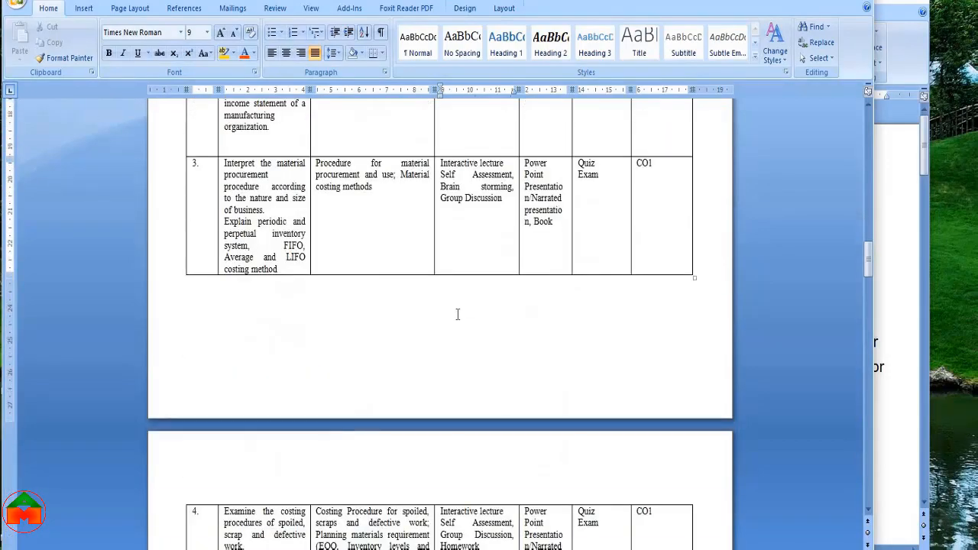
{"action": "scroll", "coordinate": [461, 312], "scroll_direction": "down", "scroll_amount": 20}
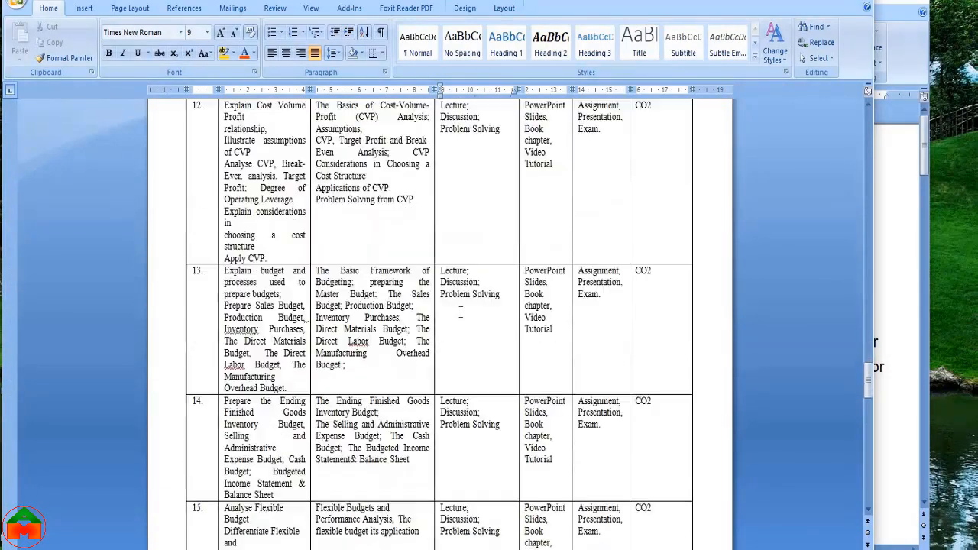
{"action": "scroll", "coordinate": [461, 312], "scroll_direction": "down", "scroll_amount": 12}
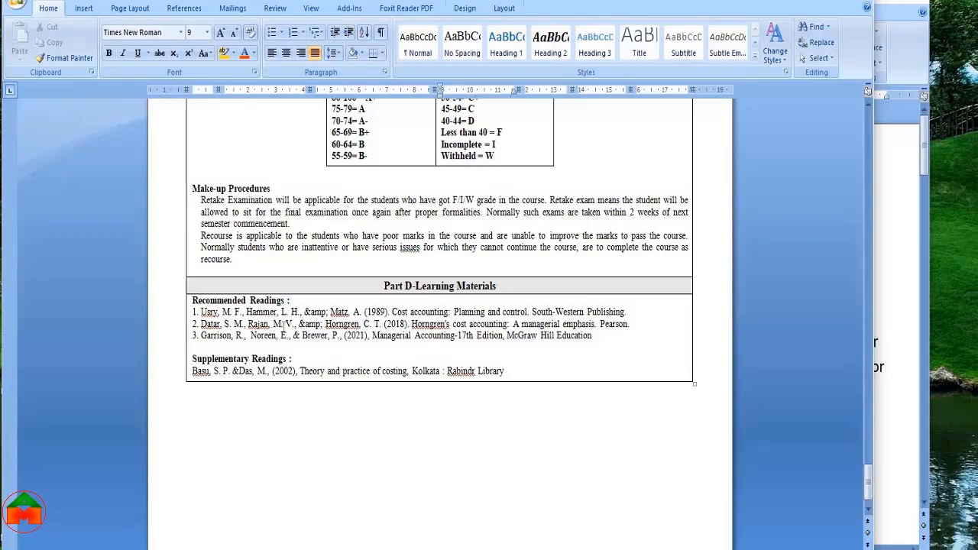
{"action": "scroll", "coordinate": [300, 338], "scroll_direction": "up", "scroll_amount": 7}
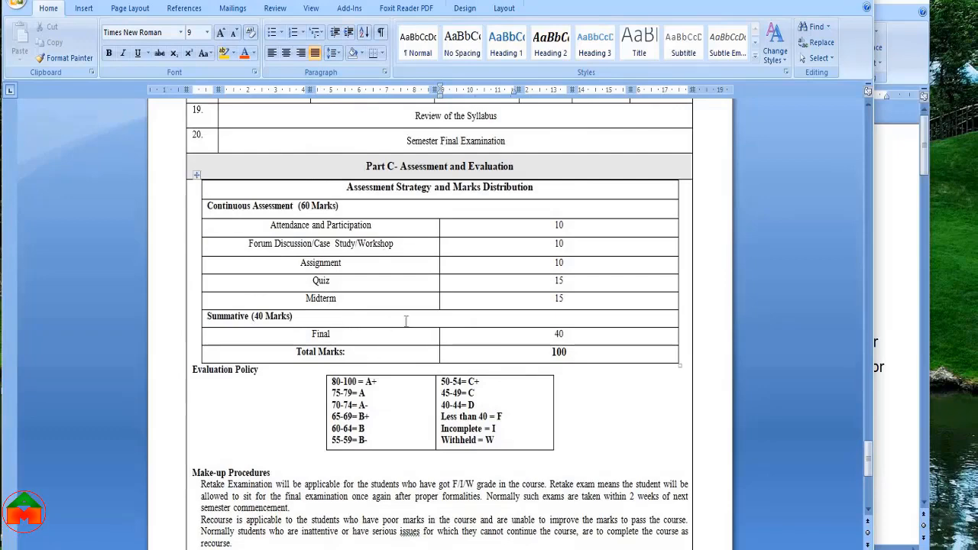
{"action": "scroll", "coordinate": [406, 321], "scroll_direction": "up", "scroll_amount": 15}
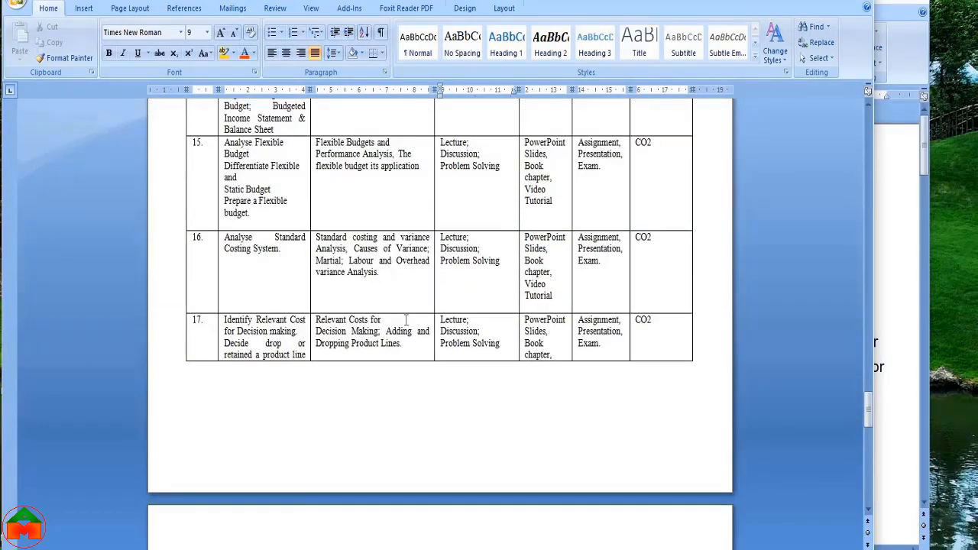
{"action": "scroll", "coordinate": [406, 321], "scroll_direction": "up", "scroll_amount": 6}
{"action": "scroll", "coordinate": [415, 316], "scroll_direction": "up", "scroll_amount": 15}
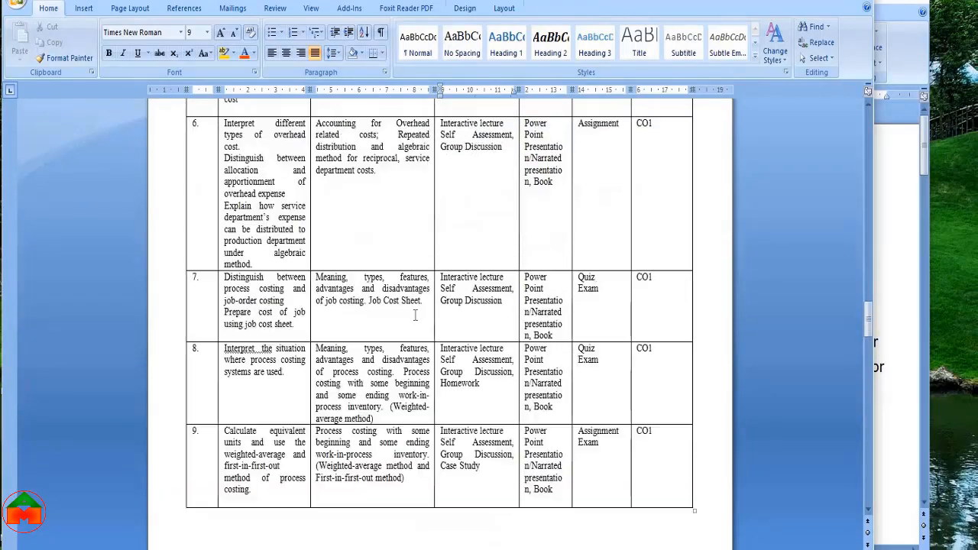
{"action": "scroll", "coordinate": [415, 316], "scroll_direction": "up", "scroll_amount": 20}
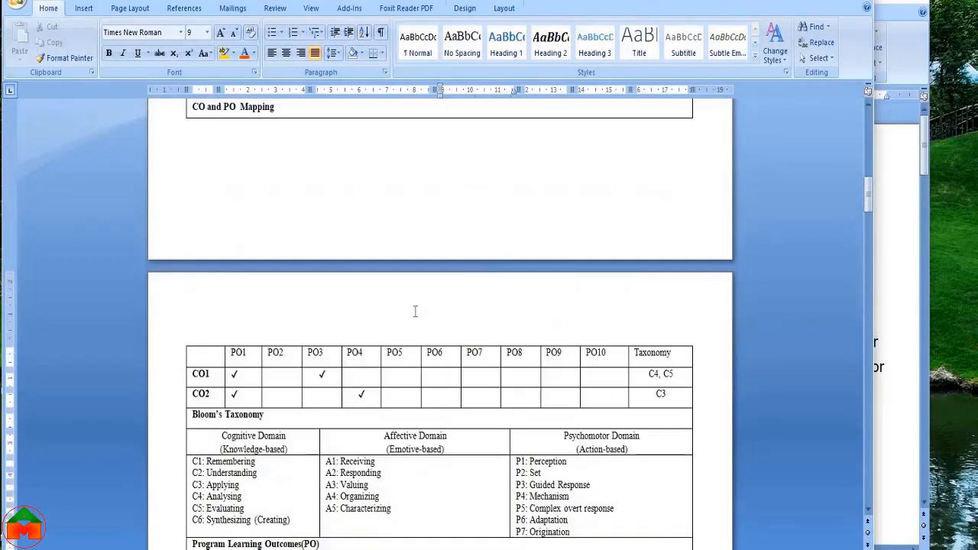
{"action": "scroll", "coordinate": [415, 311], "scroll_direction": "up", "scroll_amount": 20}
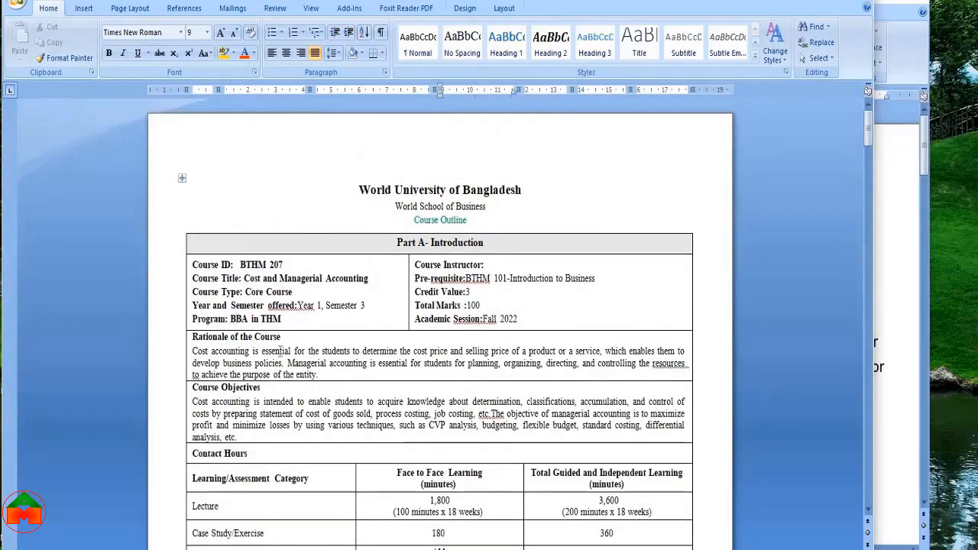
{"action": "left_click_drag", "start_coordinate": [321, 375], "coordinate": [206, 355]}
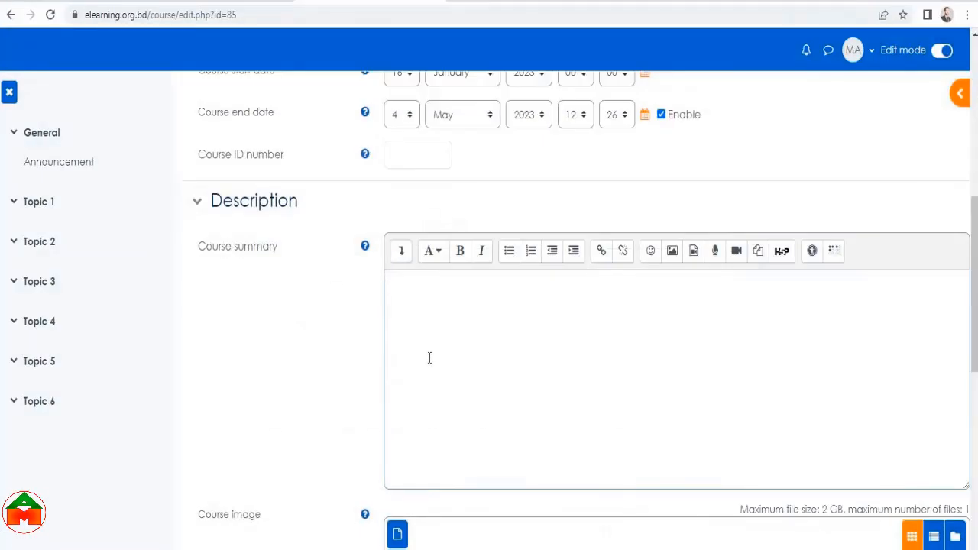
Paste the rationale into Course summary and bold the Course Rationale and Course Learning Outcomes headings
{"action": "type", "text": "Cost accounting is essential for the students to determine the cost price and selling price of a product or a service, which enables them to develop business policies. Managerial accounting is essential for students for planning, organizing, directing, and controlling the resources  to achieve the purpose of the entity."}
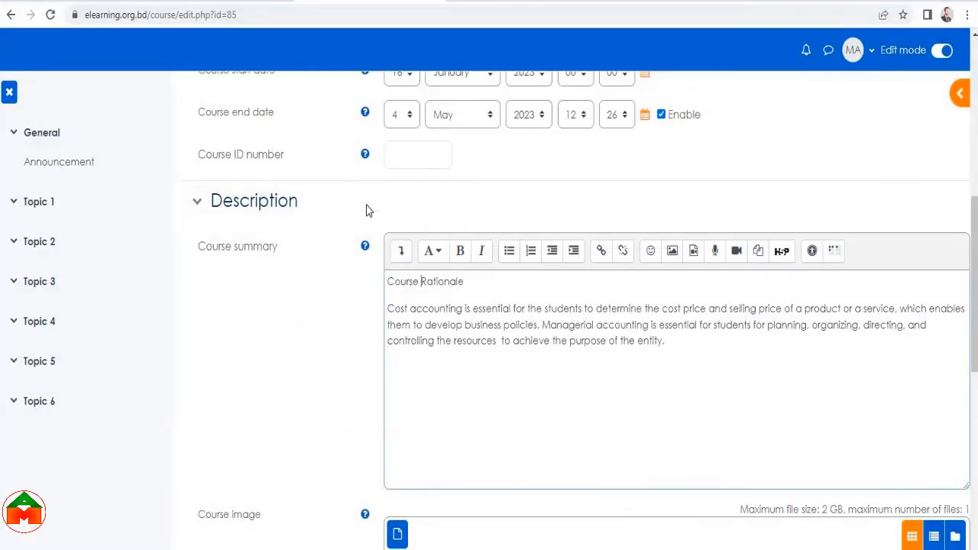
{"action": "left_click_drag", "start_coordinate": [469, 283], "coordinate": [380, 287]}
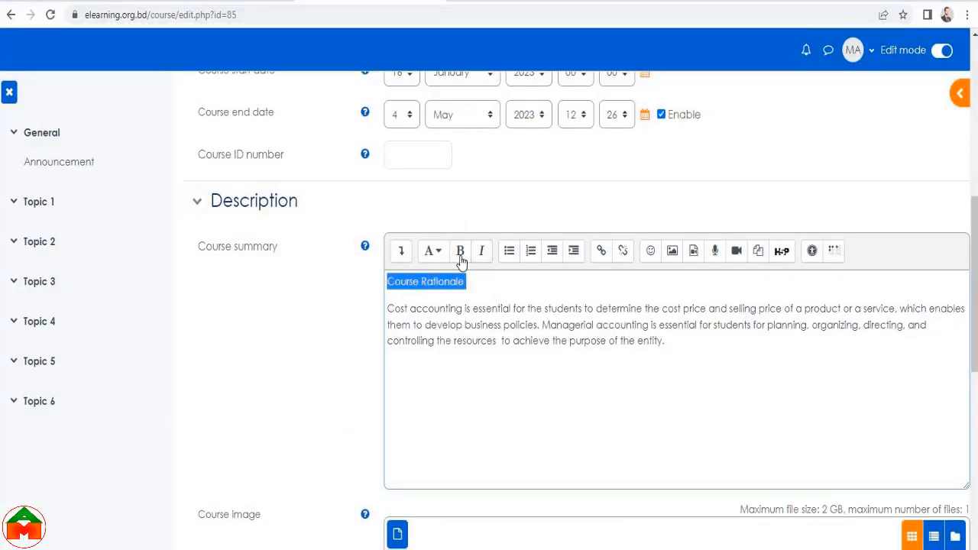
{"action": "left_click", "coordinate": [460, 259]}
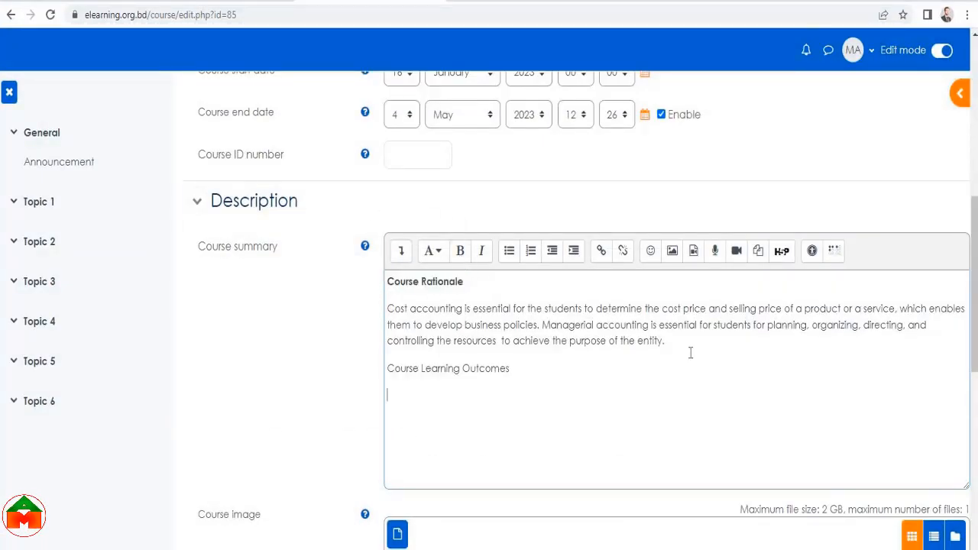
{"action": "left_click_drag", "start_coordinate": [477, 369], "coordinate": [379, 374]}
{"action": "left_click", "coordinate": [515, 372]}
{"action": "left_click_drag", "start_coordinate": [515, 371], "coordinate": [386, 375]}
{"action": "left_click", "coordinate": [462, 253]}
Place the cursor below the outcomes heading and return to the Word outline to find CO1 and CO2
{"action": "left_click", "coordinate": [430, 389]}
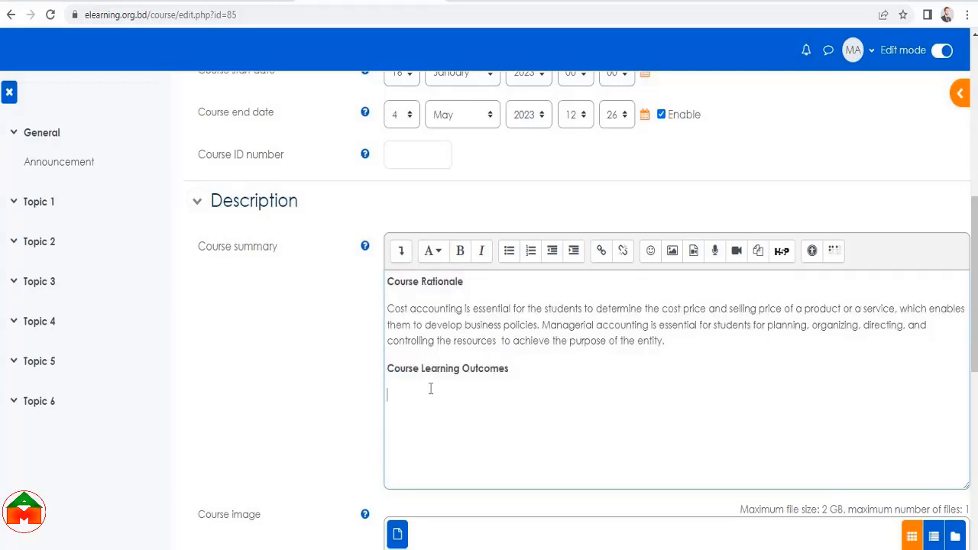
{"action": "mouse_move", "coordinate": [314, 547]}
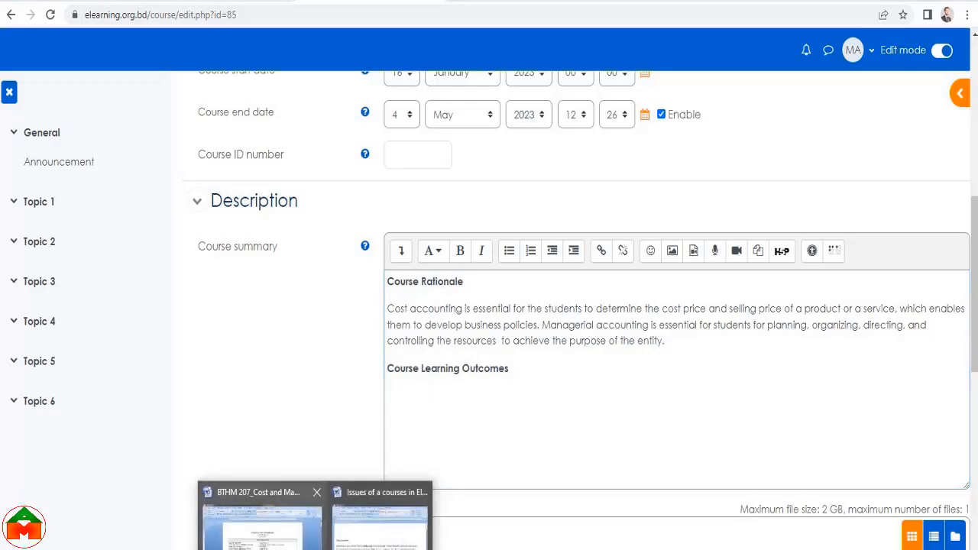
{"action": "left_click", "coordinate": [268, 520]}
{"action": "scroll", "coordinate": [290, 373], "scroll_direction": "down", "scroll_amount": 4}
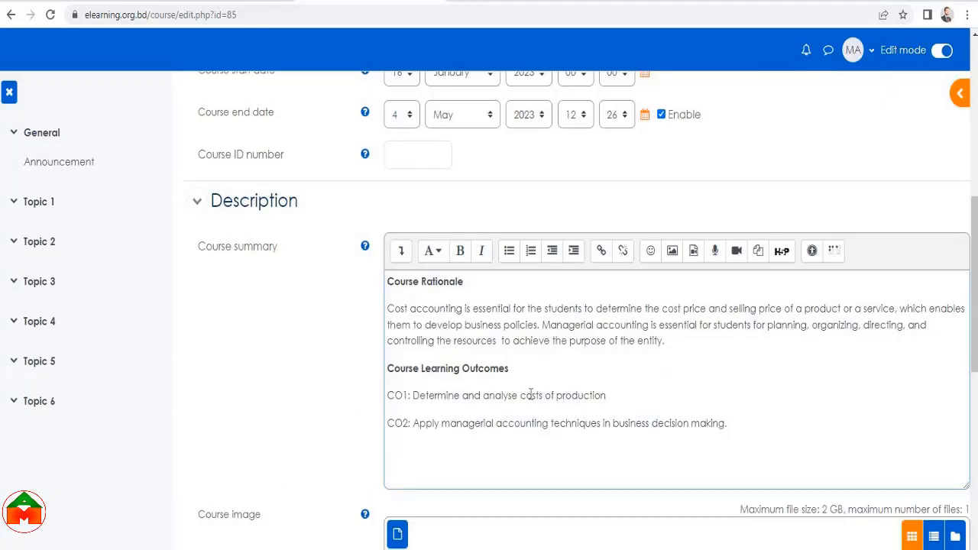
{"action": "scroll", "coordinate": [532, 394], "scroll_direction": "down", "scroll_amount": 3}
{"action": "scroll", "coordinate": [532, 394], "scroll_direction": "up", "scroll_amount": 9}
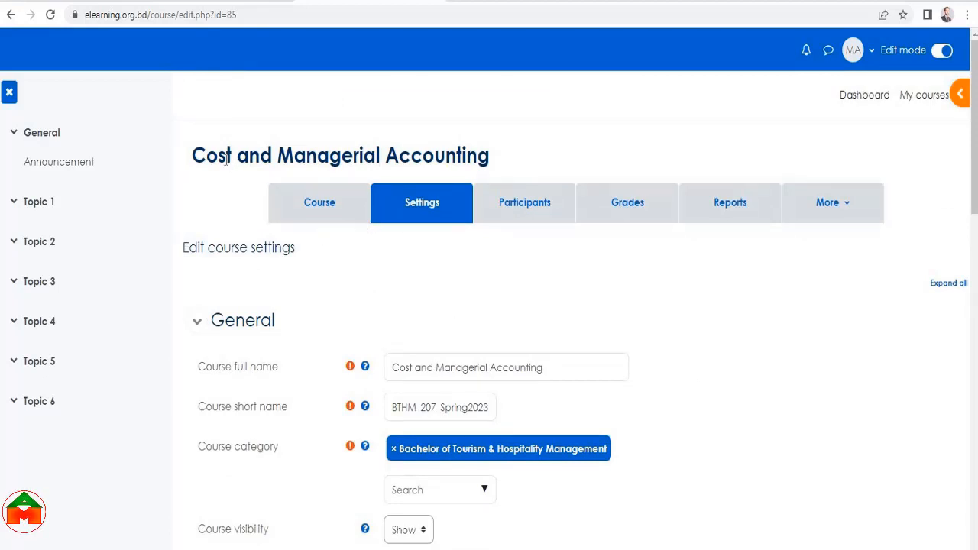
{"action": "scroll", "coordinate": [226, 158], "scroll_direction": "down", "scroll_amount": 3}
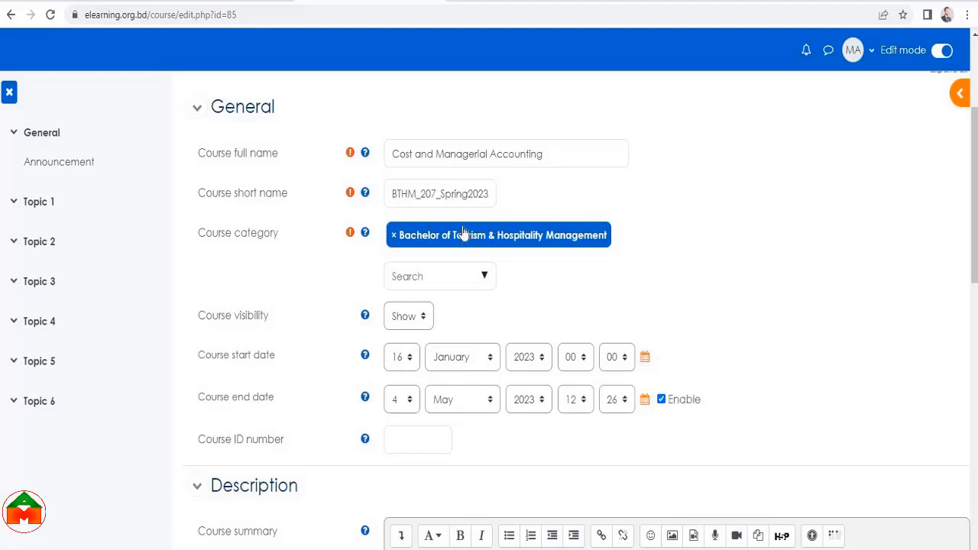
{"action": "scroll", "coordinate": [443, 227], "scroll_direction": "down", "scroll_amount": 2}
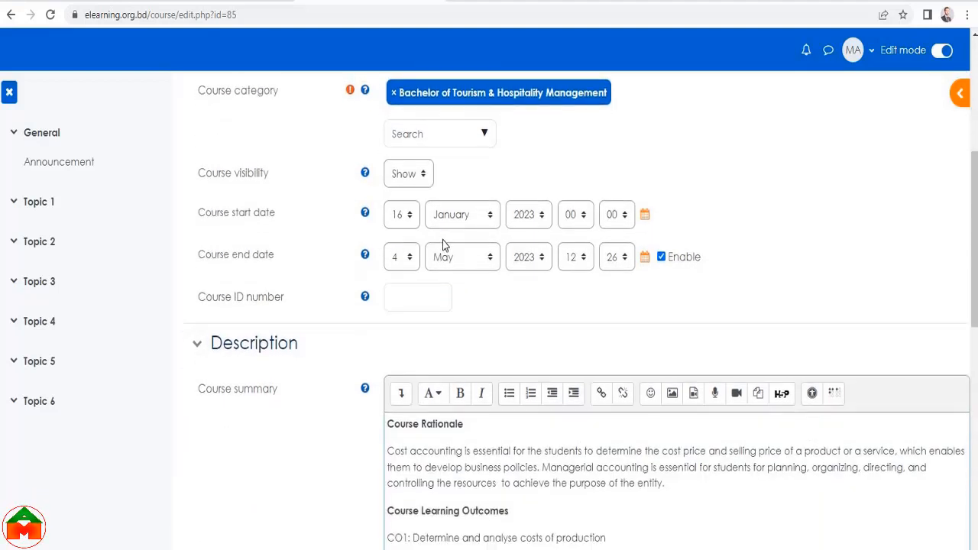
{"action": "scroll", "coordinate": [443, 187], "scroll_direction": "down", "scroll_amount": 5}
{"action": "scroll", "coordinate": [453, 197], "scroll_direction": "up", "scroll_amount": 2}
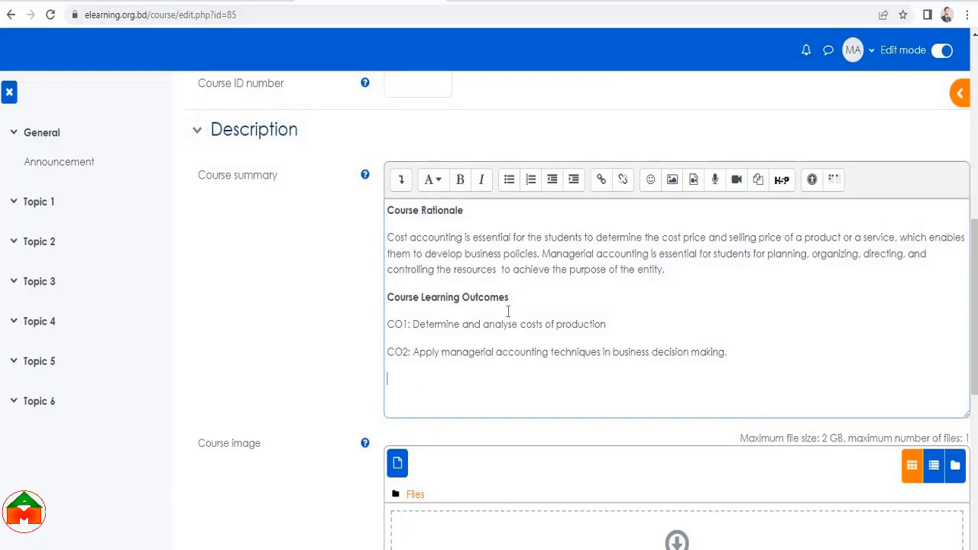
{"action": "scroll", "coordinate": [509, 315], "scroll_direction": "down", "scroll_amount": 5}
{"action": "scroll", "coordinate": [473, 230], "scroll_direction": "up", "scroll_amount": 1}
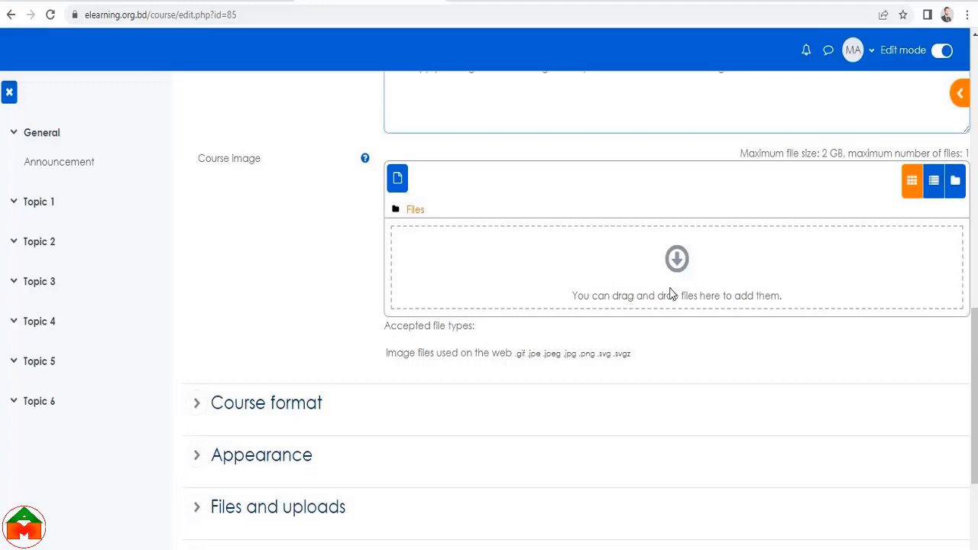
Upload the Cost and Managerial Accounting PNG as the course image and expand Course format
{"action": "left_click", "coordinate": [677, 263]}
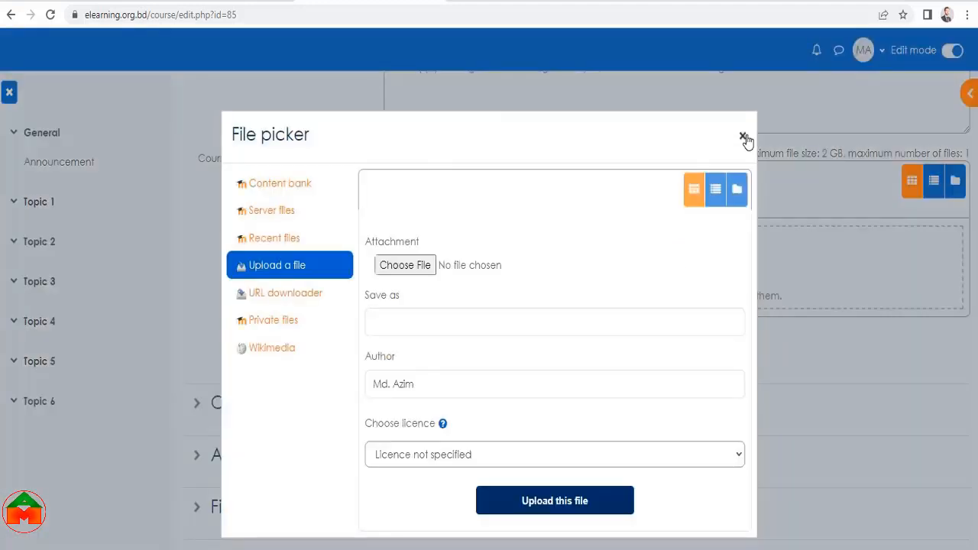
{"action": "left_click", "coordinate": [742, 136]}
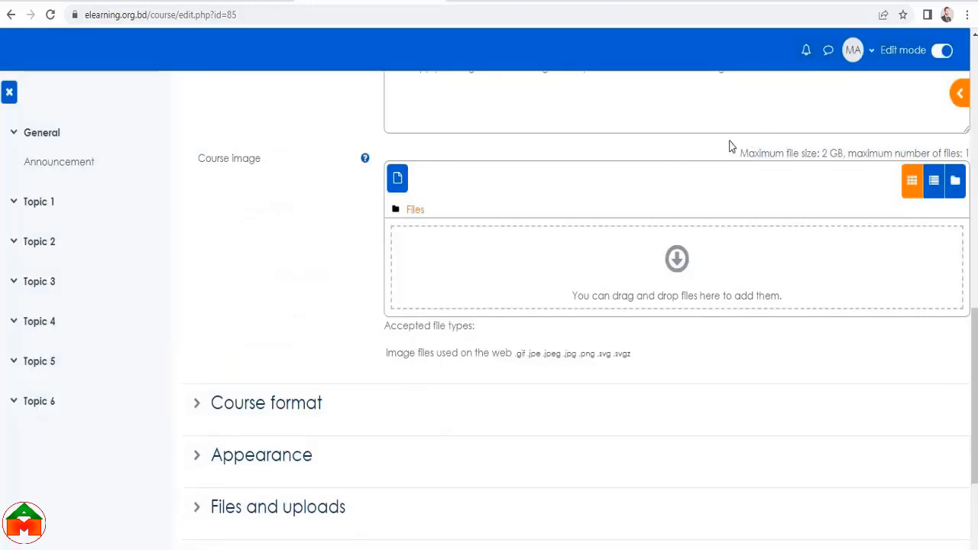
{"action": "left_click", "coordinate": [678, 265]}
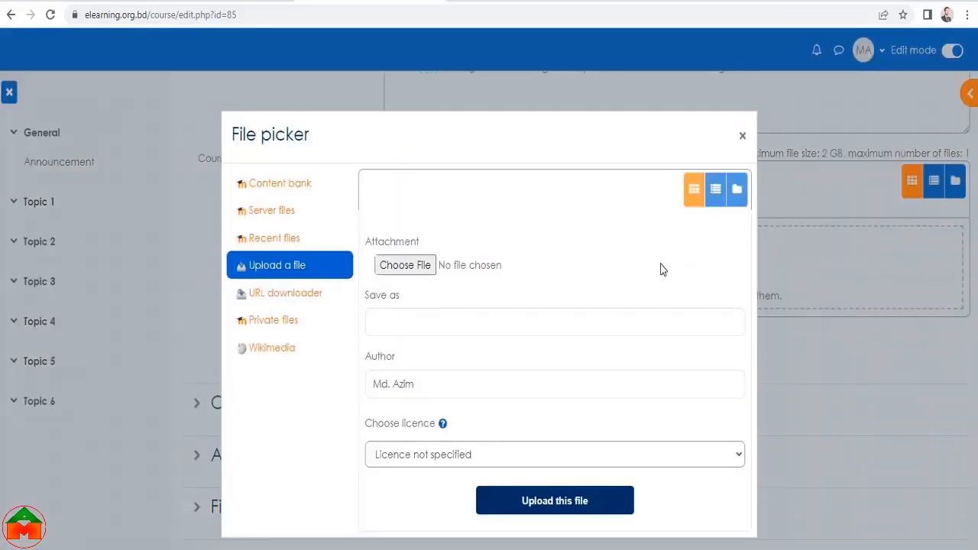
{"action": "left_click", "coordinate": [397, 265]}
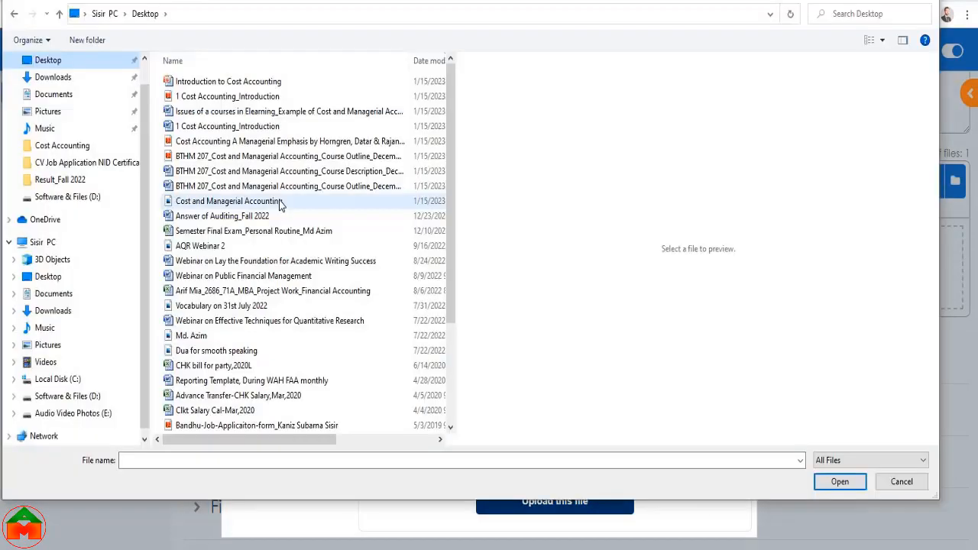
{"action": "left_click", "coordinate": [280, 203]}
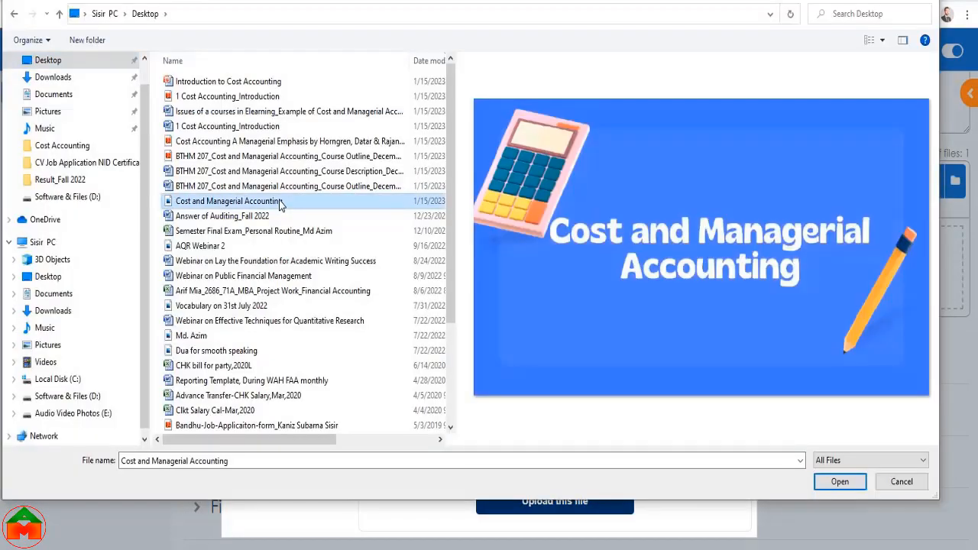
{"action": "left_click", "coordinate": [834, 485]}
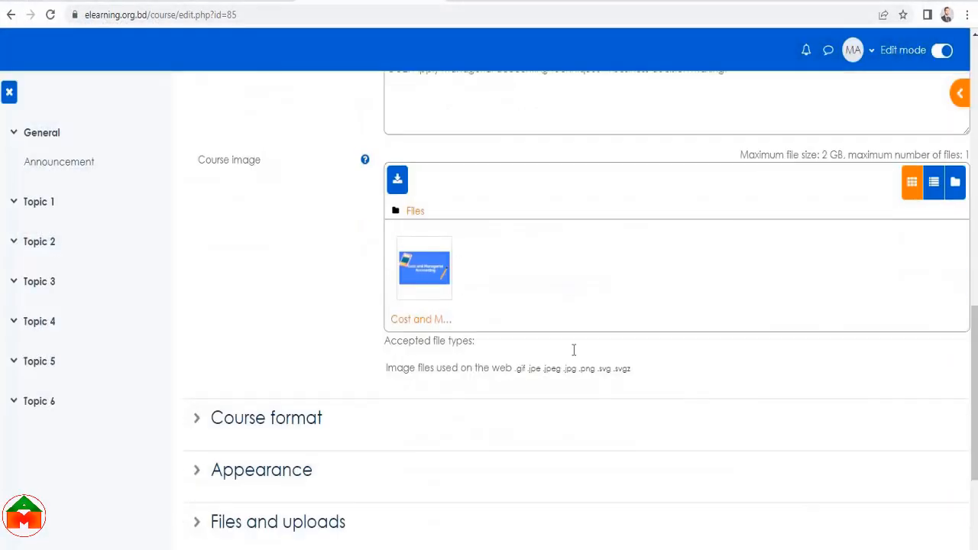
{"action": "scroll", "coordinate": [574, 349], "scroll_direction": "down", "scroll_amount": 2}
{"action": "left_click", "coordinate": [311, 286]}
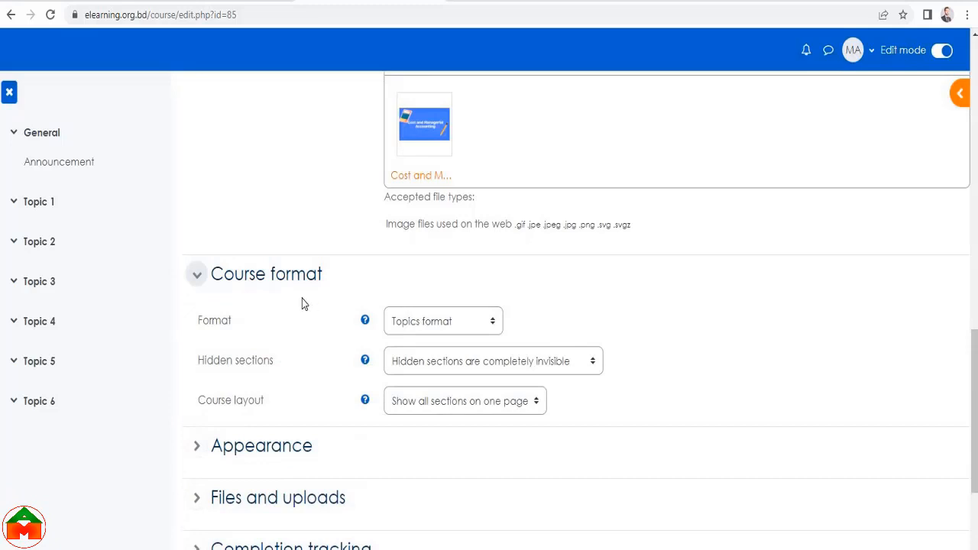
Keep Topics format, hidden sections completely invisible, and all sections shown on one page
{"action": "left_click", "coordinate": [415, 322]}
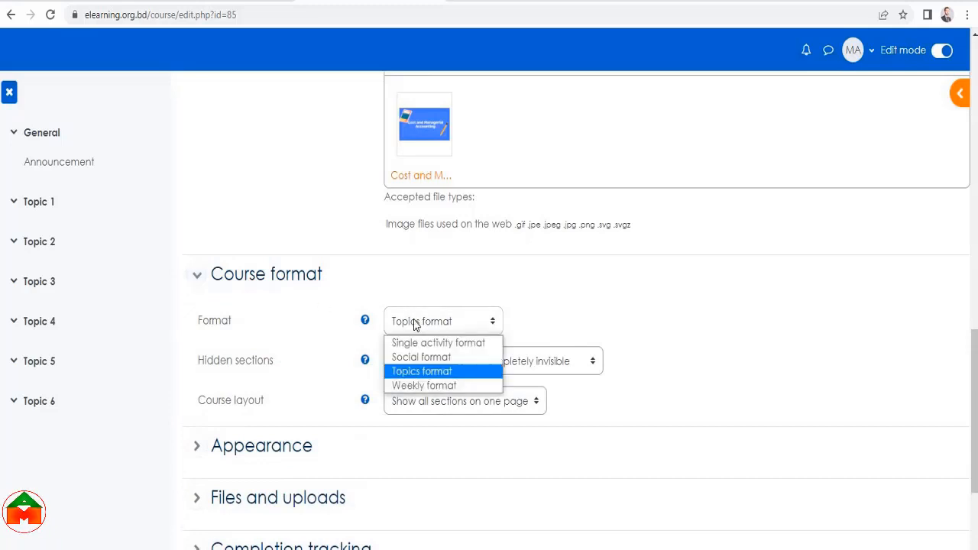
{"action": "left_click", "coordinate": [432, 374]}
{"action": "scroll", "coordinate": [541, 353], "scroll_direction": "down", "scroll_amount": 1}
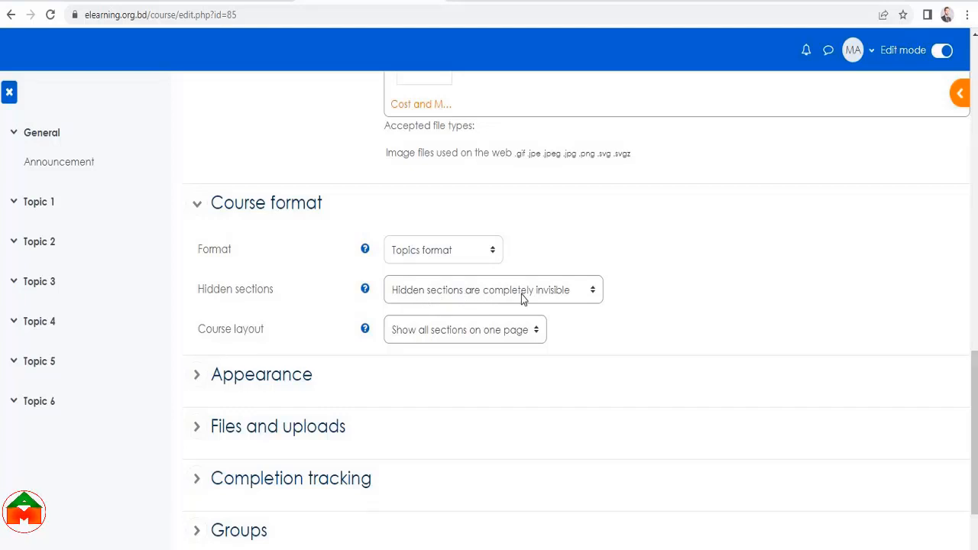
{"action": "left_click", "coordinate": [577, 299]}
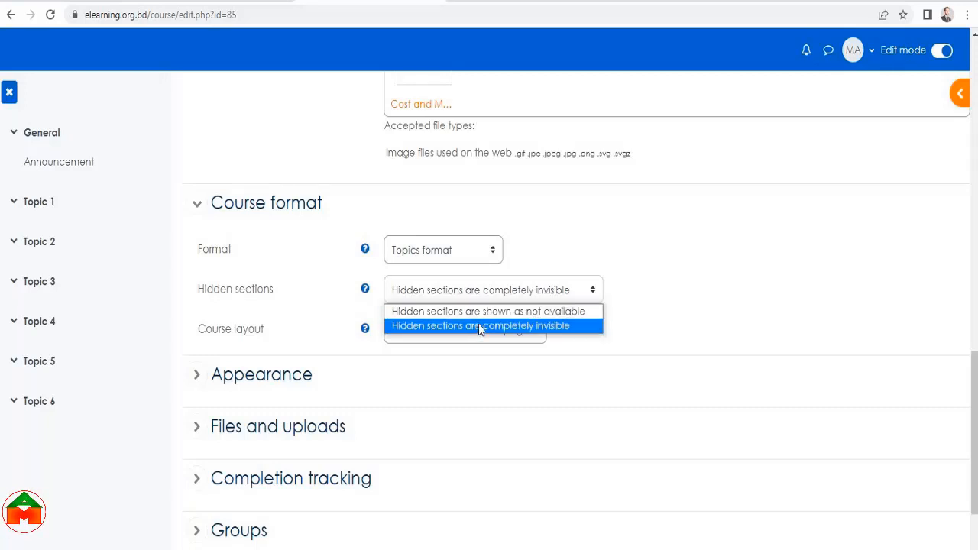
{"action": "left_click", "coordinate": [609, 252]}
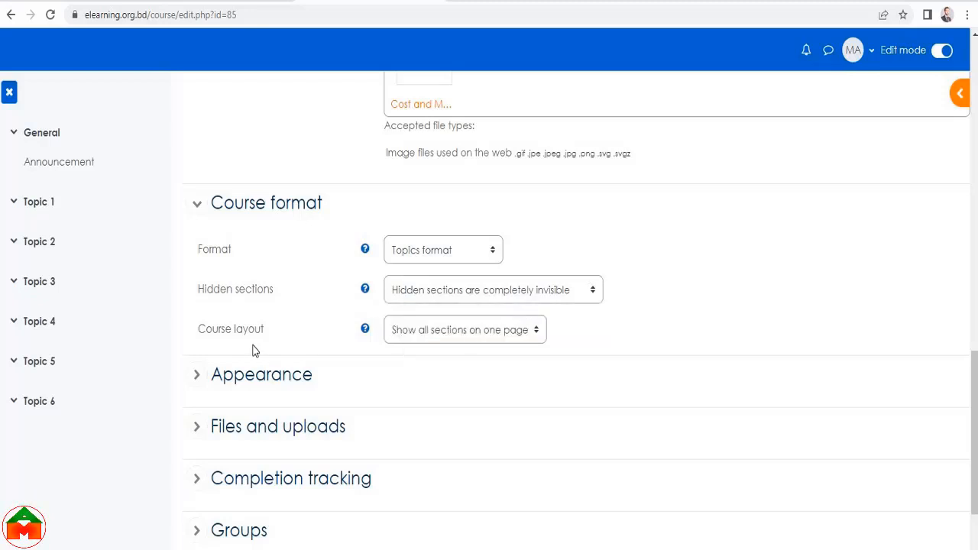
{"action": "left_click", "coordinate": [476, 334]}
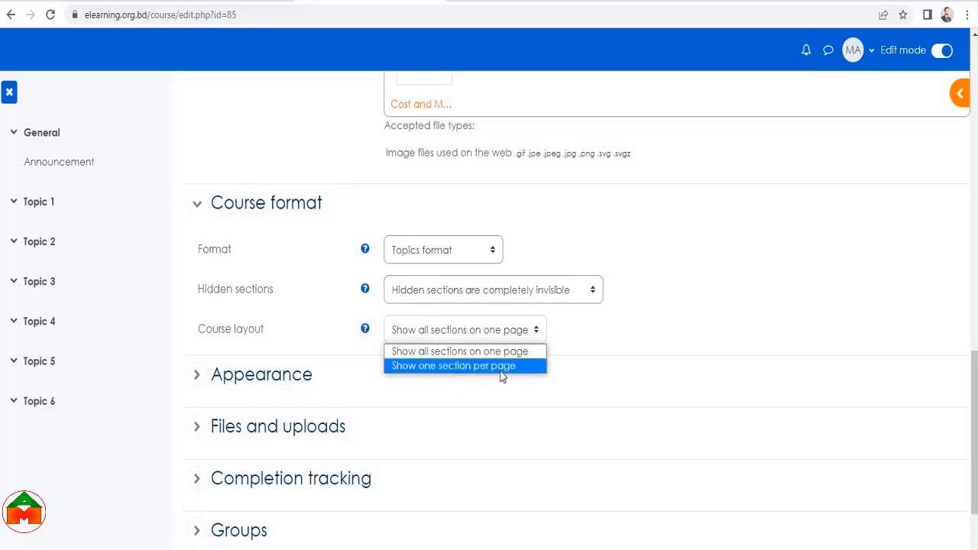
{"action": "left_click", "coordinate": [507, 339]}
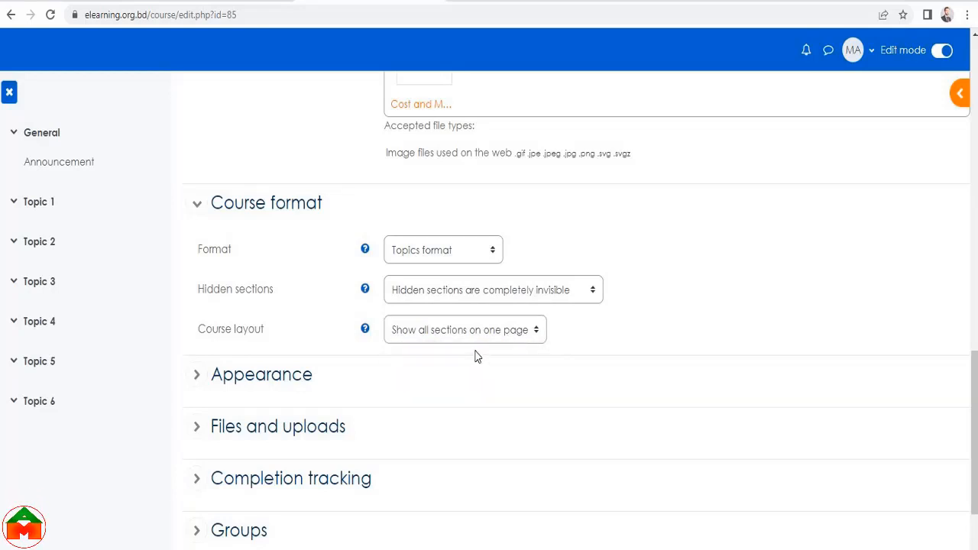
Expand the Appearance, Files and uploads, and Completion tracking settings to review them
{"action": "scroll", "coordinate": [493, 363], "scroll_direction": "down", "scroll_amount": 2}
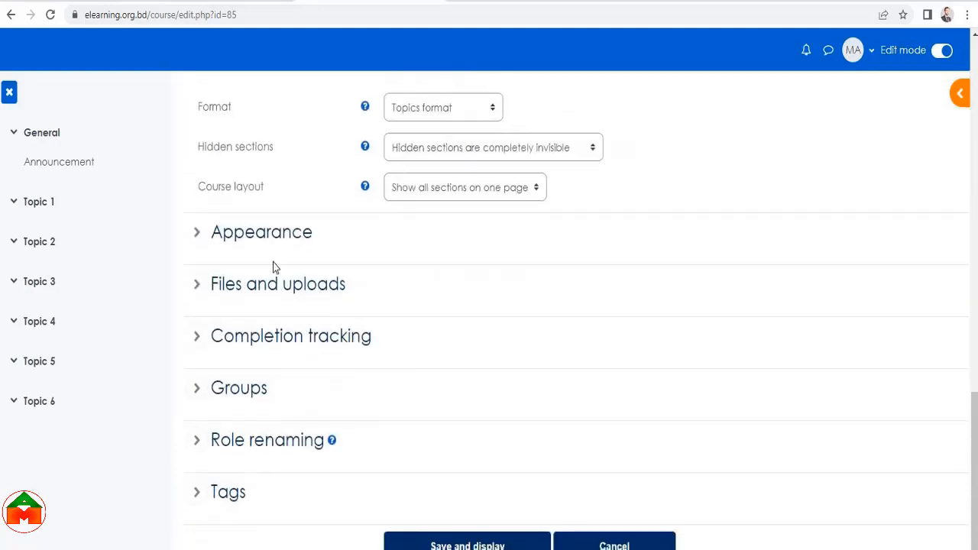
{"action": "left_click", "coordinate": [272, 249]}
{"action": "scroll", "coordinate": [329, 169], "scroll_direction": "down", "scroll_amount": 2}
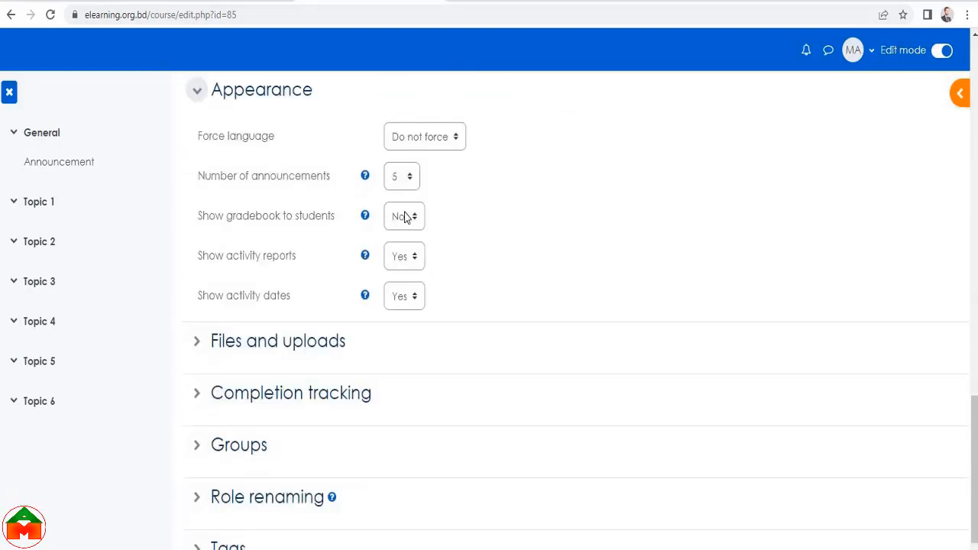
{"action": "left_click", "coordinate": [349, 341]}
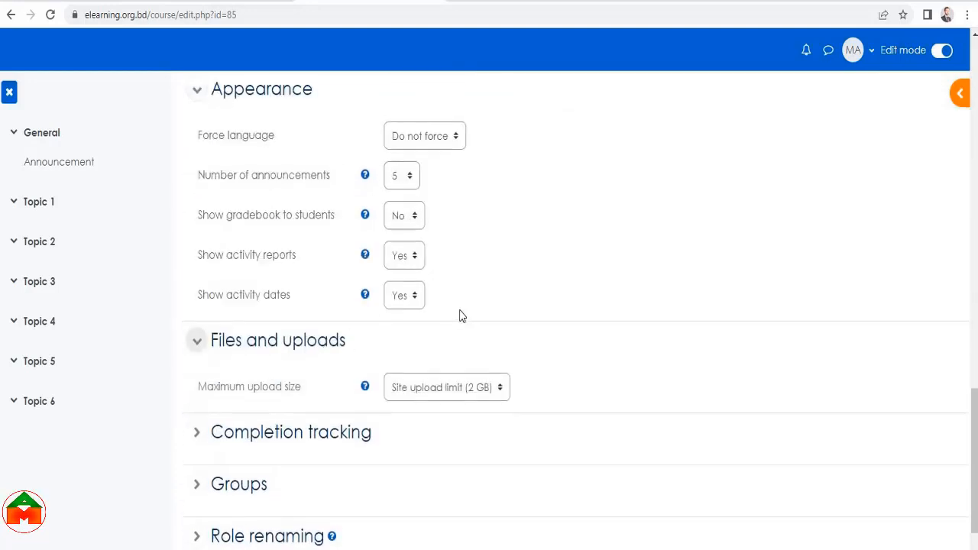
{"action": "scroll", "coordinate": [331, 246], "scroll_direction": "down", "scroll_amount": 2}
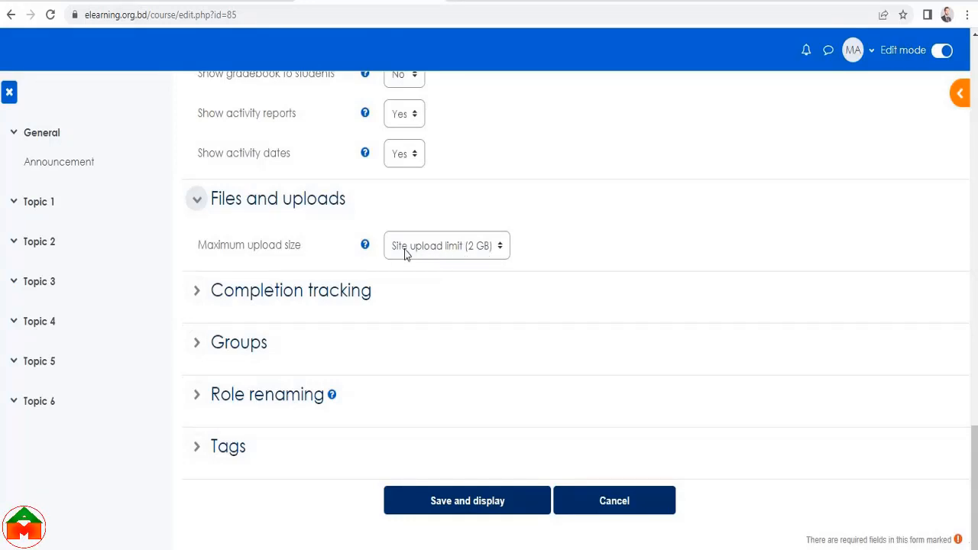
{"action": "left_click", "coordinate": [338, 295]}
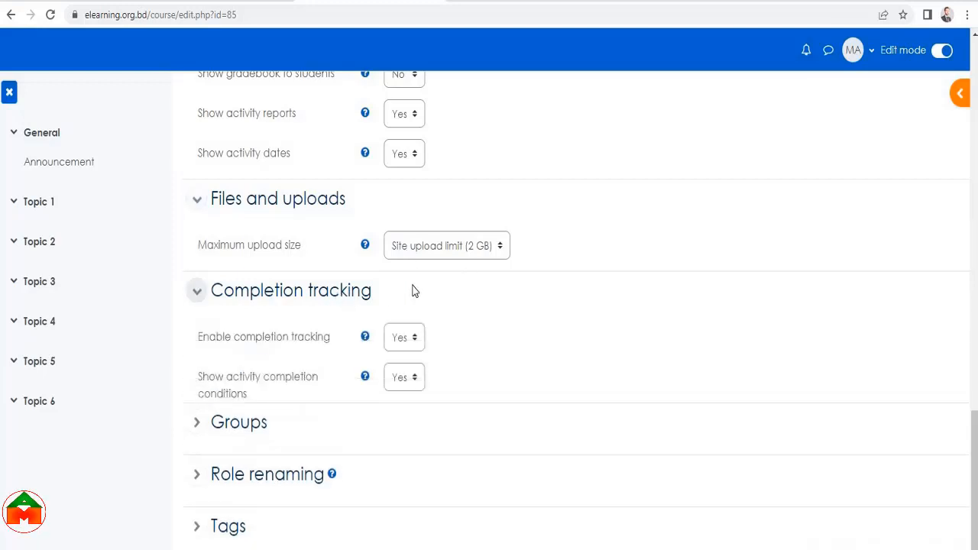
{"action": "scroll", "coordinate": [411, 288], "scroll_direction": "down", "scroll_amount": 3}
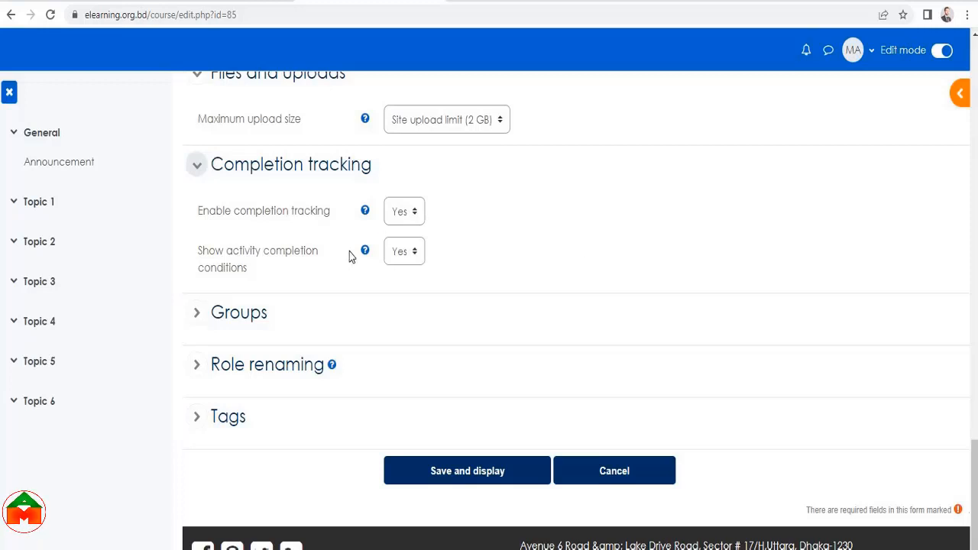
Expand the Groups and Role renaming settings and scroll through the remaining options
{"action": "left_click", "coordinate": [257, 315]}
{"action": "scroll", "coordinate": [341, 303], "scroll_direction": "down", "scroll_amount": 2}
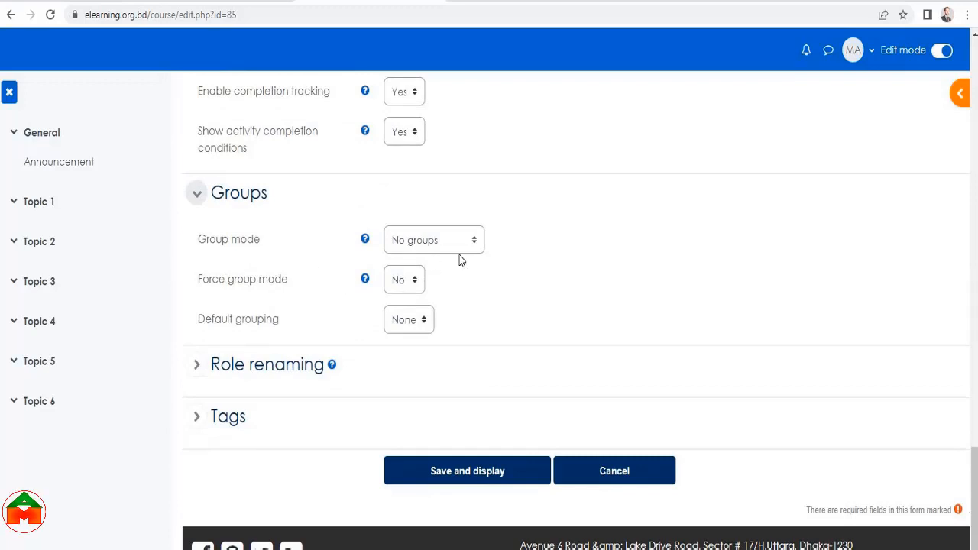
{"action": "left_click", "coordinate": [288, 368]}
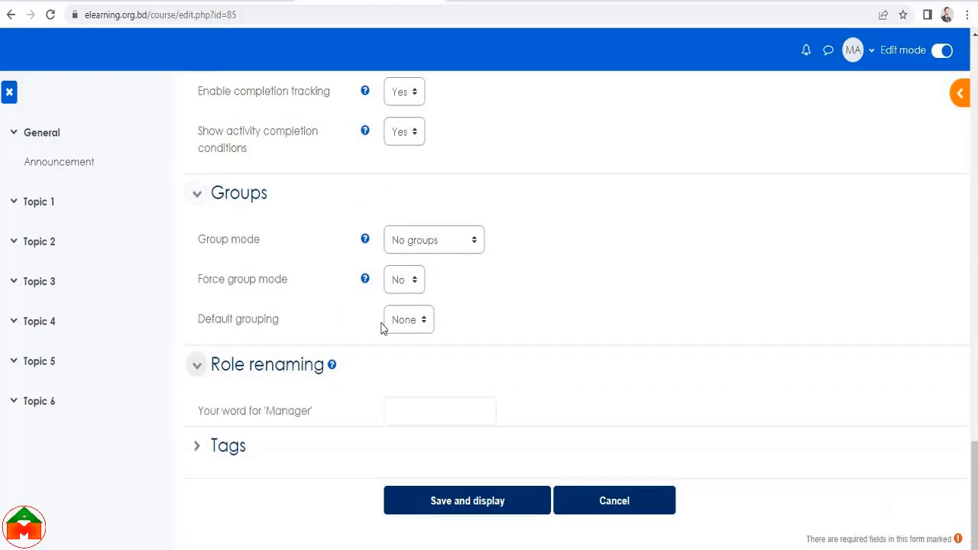
{"action": "scroll", "coordinate": [345, 286], "scroll_direction": "down", "scroll_amount": 4}
{"action": "scroll", "coordinate": [345, 286], "scroll_direction": "up", "scroll_amount": 2}
{"action": "scroll", "coordinate": [345, 285], "scroll_direction": "down", "scroll_amount": 2}
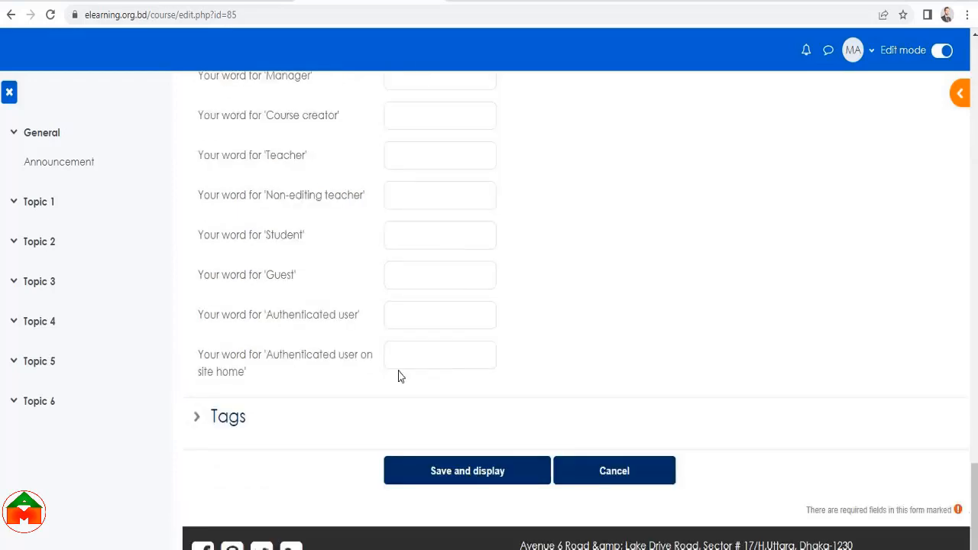
{"action": "scroll", "coordinate": [528, 307], "scroll_direction": "up", "scroll_amount": 20}
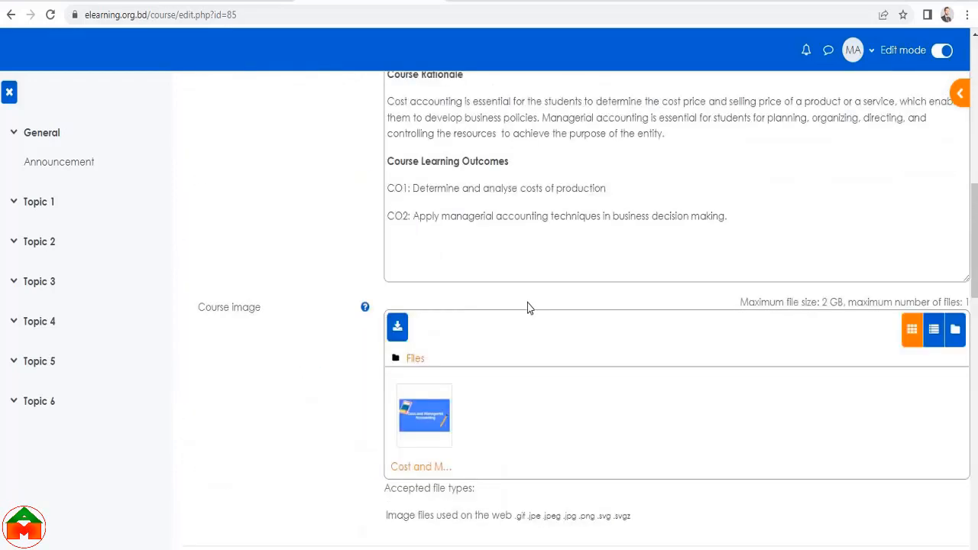
{"action": "scroll", "coordinate": [527, 307], "scroll_direction": "up", "scroll_amount": 1}
{"action": "scroll", "coordinate": [527, 306], "scroll_direction": "down", "scroll_amount": 7}
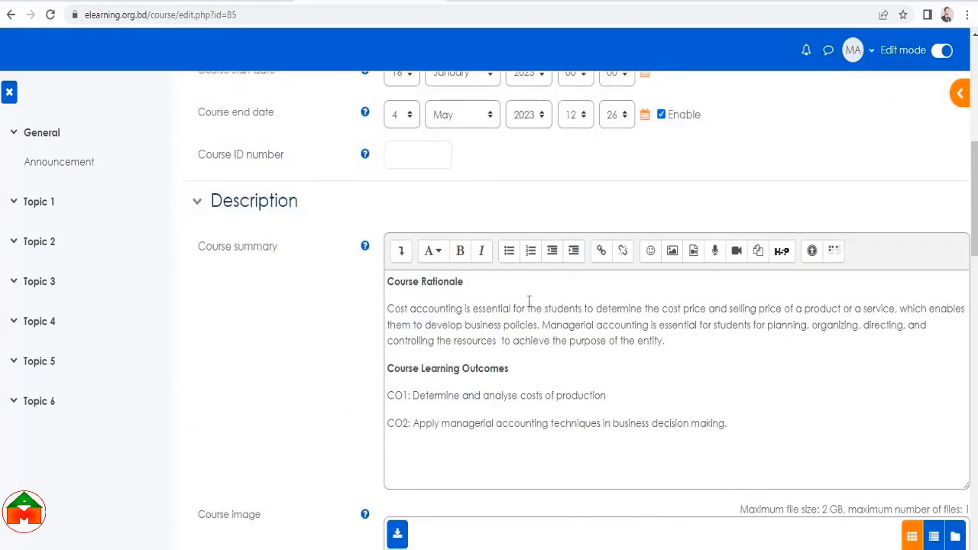
{"action": "scroll", "coordinate": [528, 301], "scroll_direction": "down", "scroll_amount": 12}
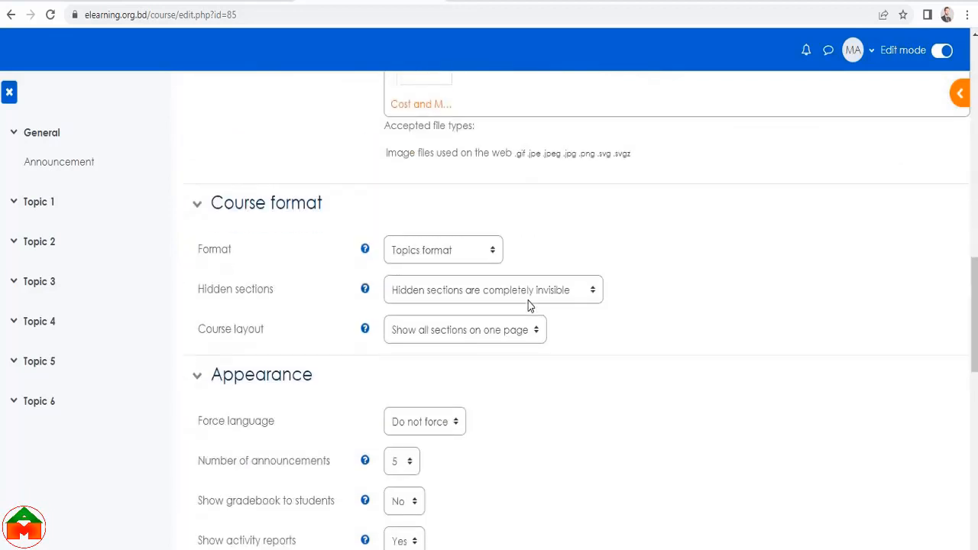
{"action": "scroll", "coordinate": [528, 305], "scroll_direction": "down", "scroll_amount": 6}
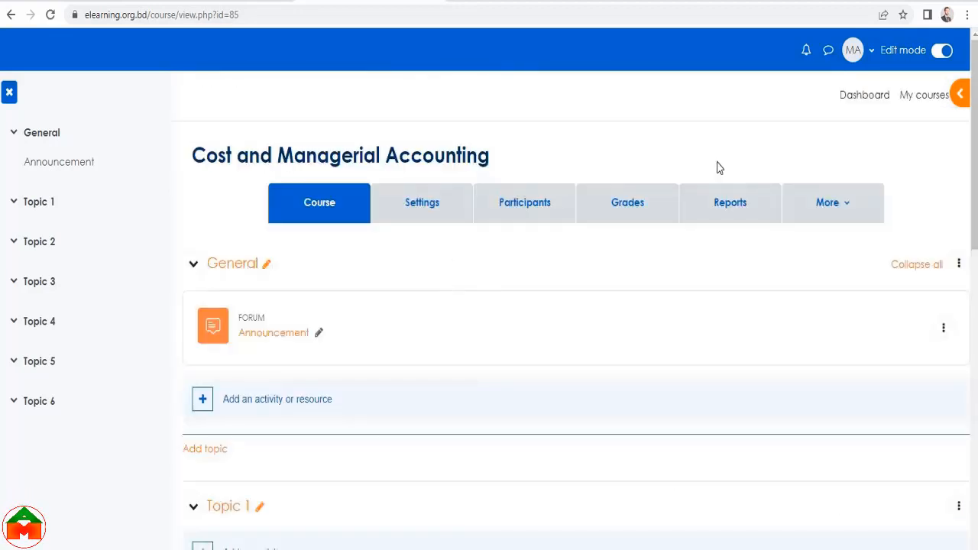
Reopen Cost and Managerial Accounting from My courses and open the avatar's user menu
{"action": "left_click", "coordinate": [931, 100]}
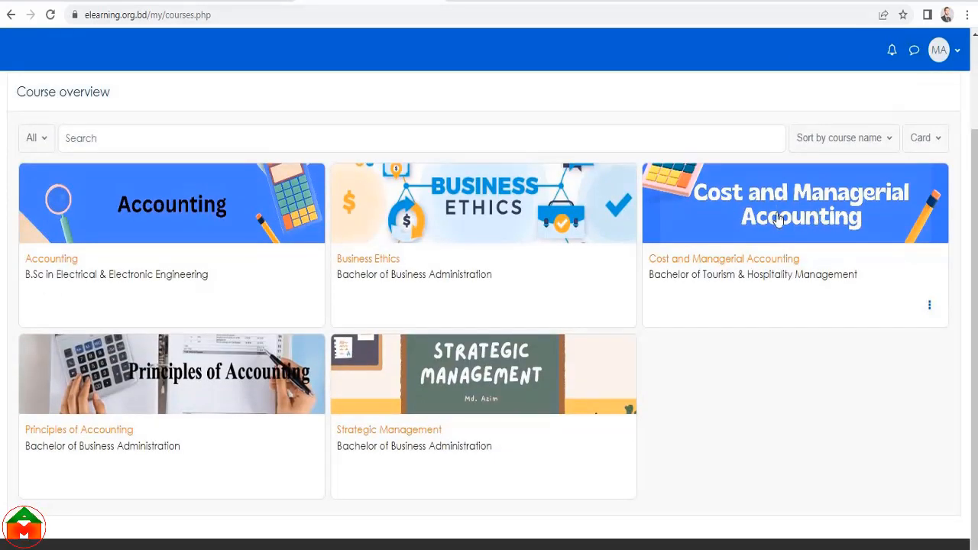
{"action": "left_click", "coordinate": [797, 218]}
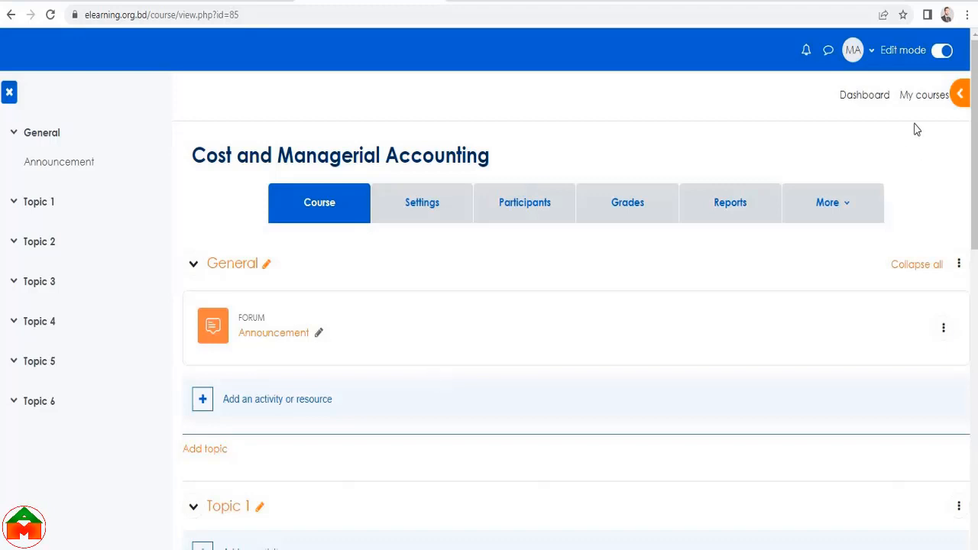
{"action": "left_click", "coordinate": [853, 52]}
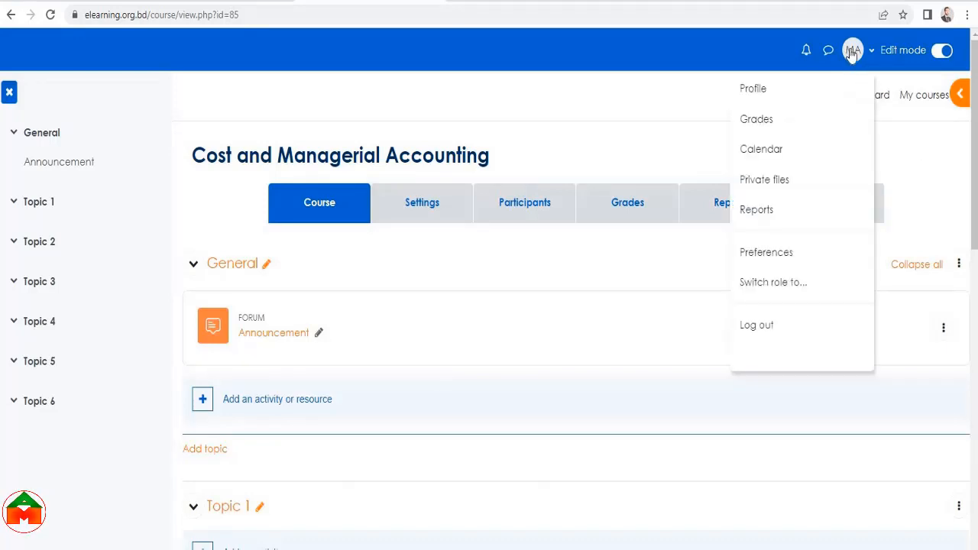
Switch role to Student to preview the course, then return to the normal teacher role
{"action": "left_click", "coordinate": [771, 285]}
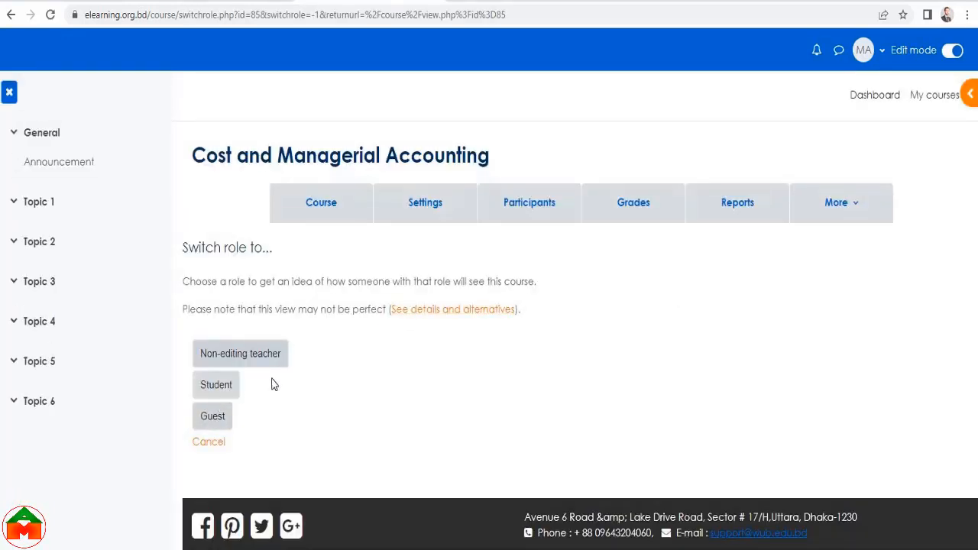
{"action": "left_click", "coordinate": [233, 398]}
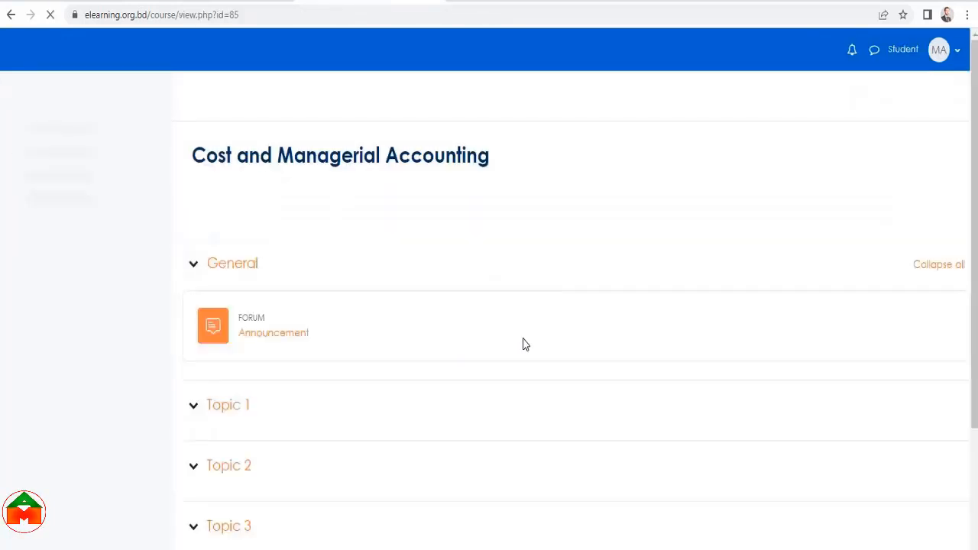
{"action": "scroll", "coordinate": [524, 344], "scroll_direction": "down", "scroll_amount": 2}
{"action": "scroll", "coordinate": [526, 339], "scroll_direction": "up", "scroll_amount": 2}
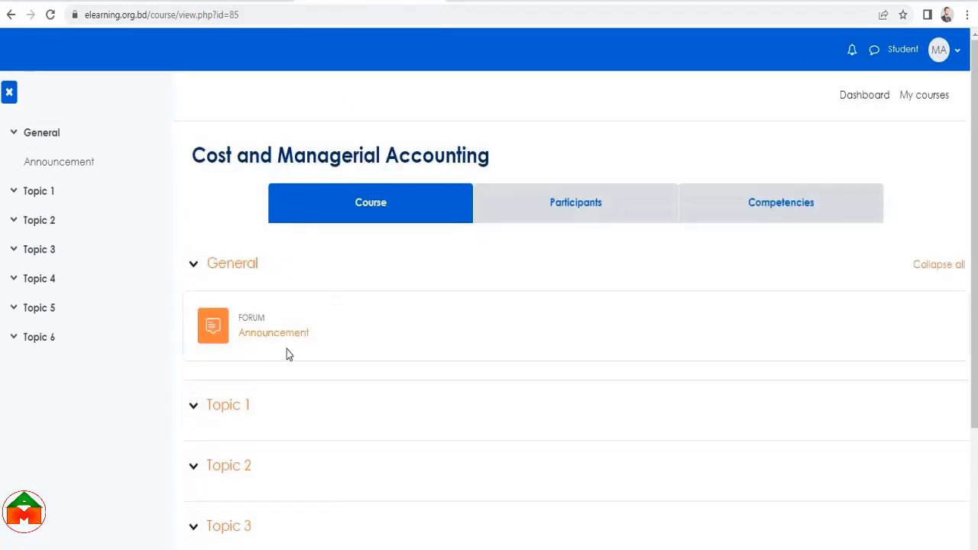
{"action": "scroll", "coordinate": [398, 367], "scroll_direction": "down", "scroll_amount": 3}
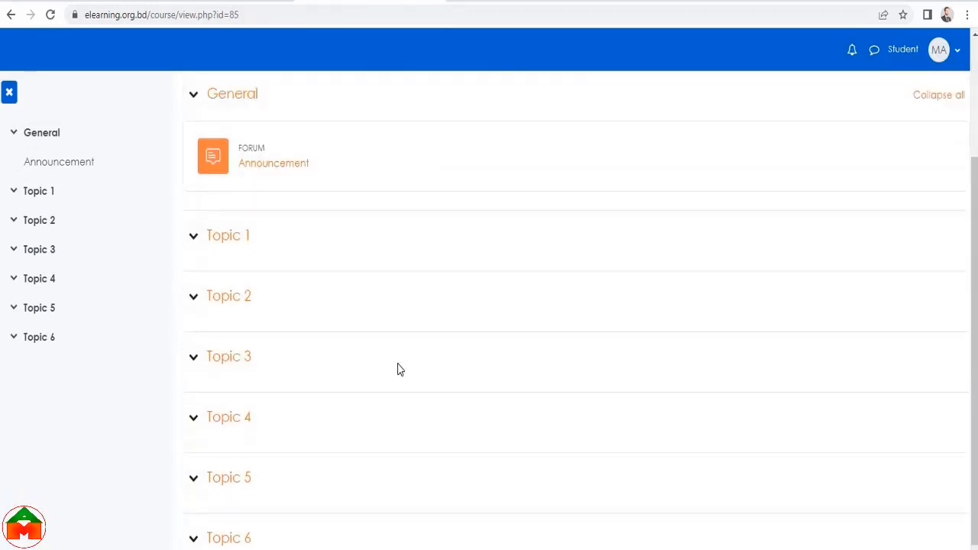
{"action": "scroll", "coordinate": [397, 370], "scroll_direction": "up", "scroll_amount": 3}
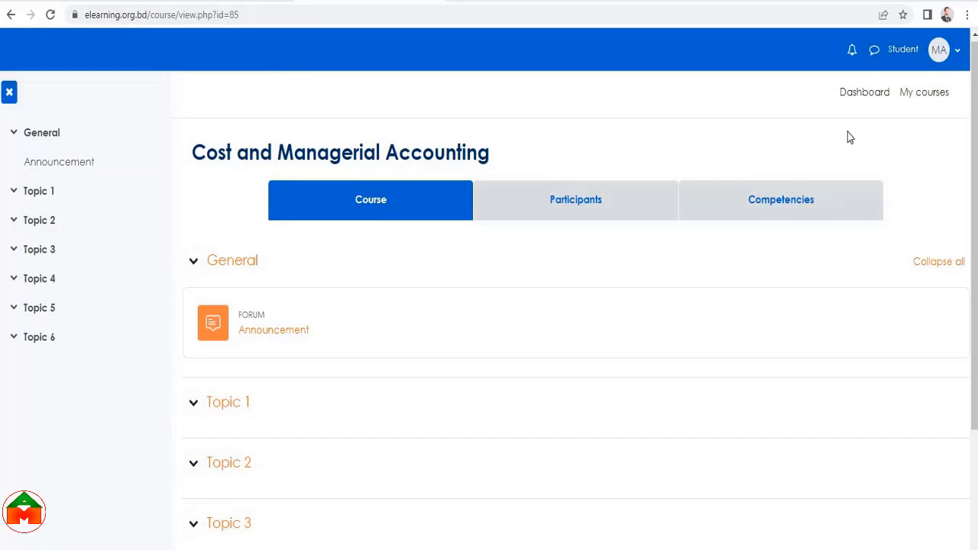
{"action": "left_click", "coordinate": [900, 57]}
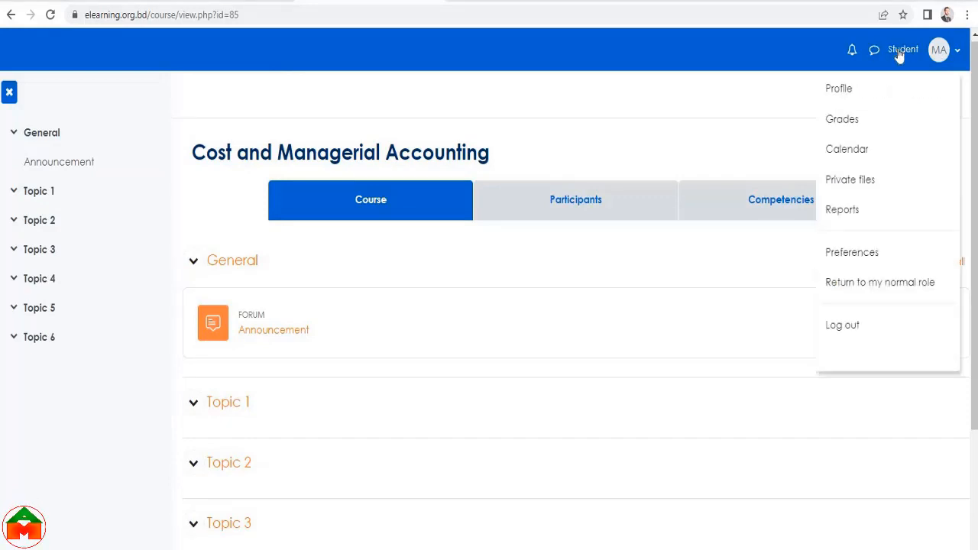
{"action": "left_click", "coordinate": [908, 292]}
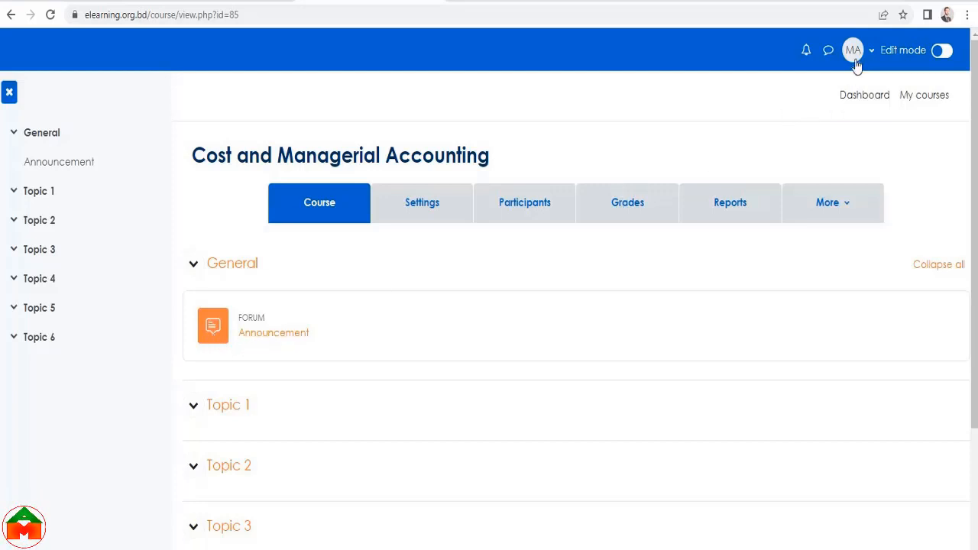
Turn Edit mode back on and show the Announcement forum's three-dot actions menu
{"action": "left_click", "coordinate": [948, 54]}
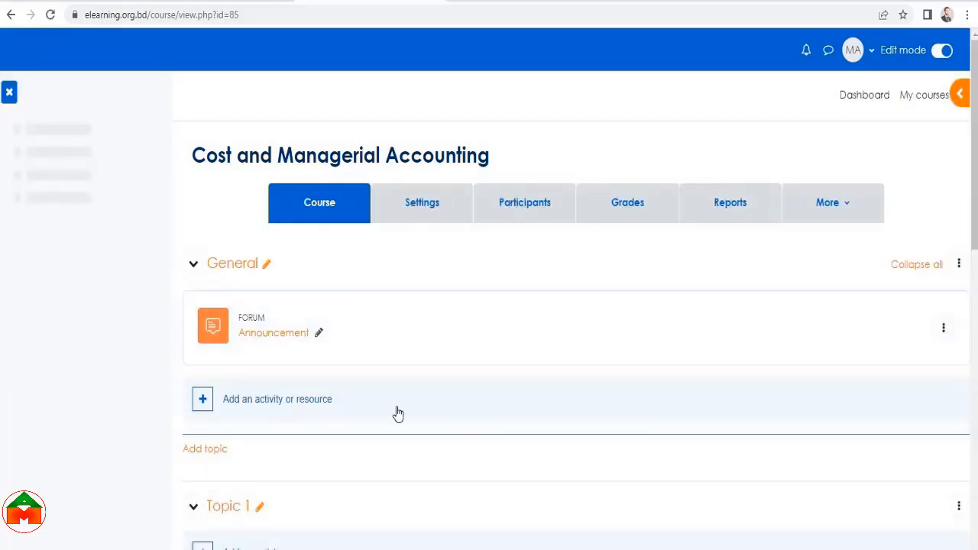
{"action": "scroll", "coordinate": [406, 386], "scroll_direction": "down", "scroll_amount": 1}
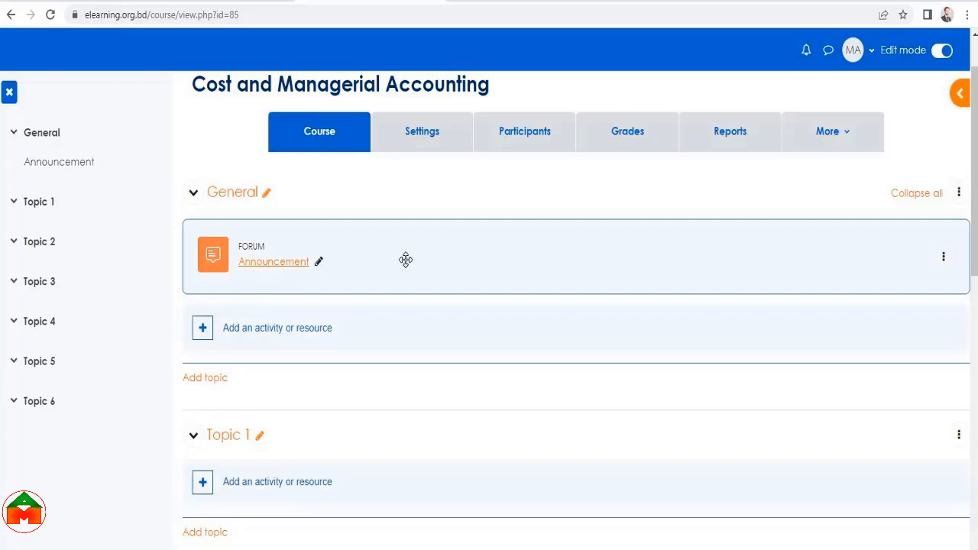
{"action": "left_click", "coordinate": [943, 260]}
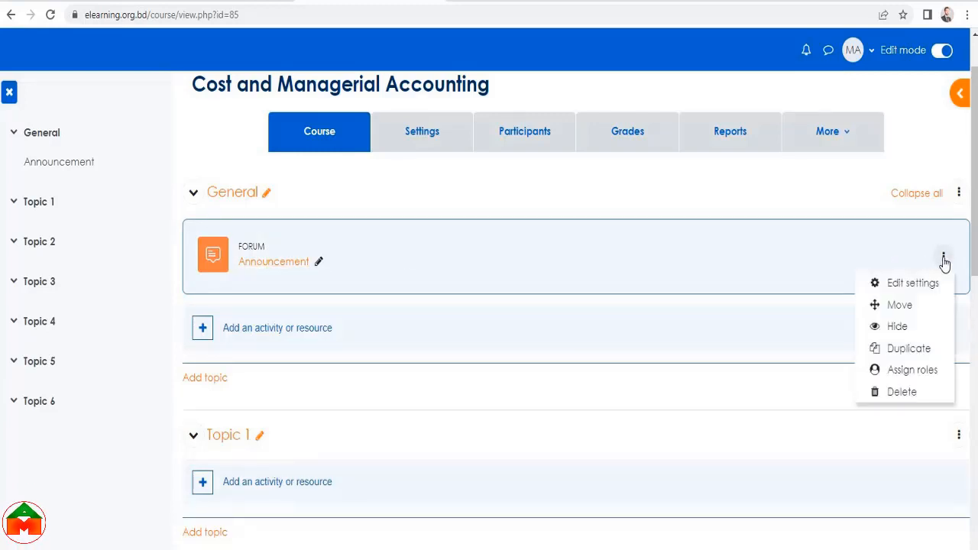
Rename the Announcement forum to 'Welcome Message' in its settings
{"action": "left_click", "coordinate": [901, 284]}
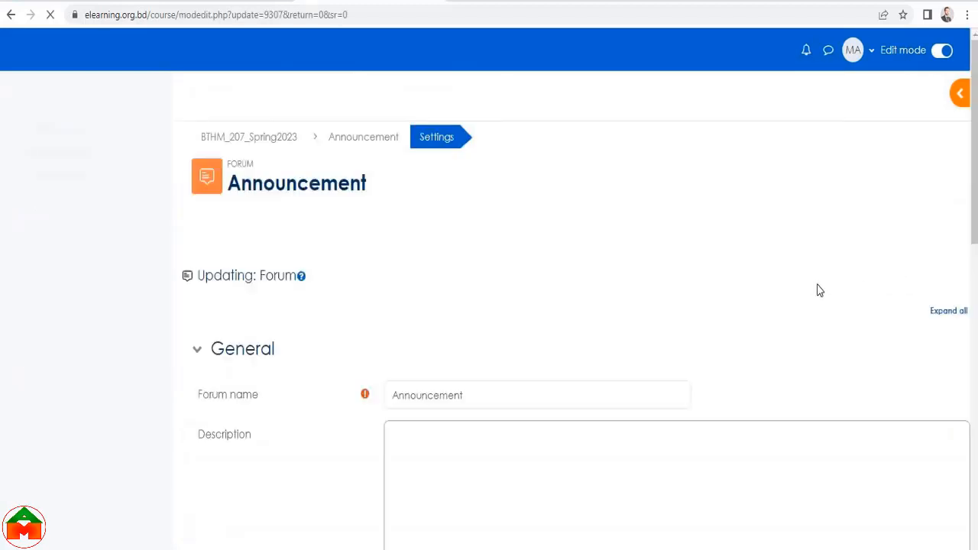
{"action": "scroll", "coordinate": [486, 326], "scroll_direction": "down", "scroll_amount": 3}
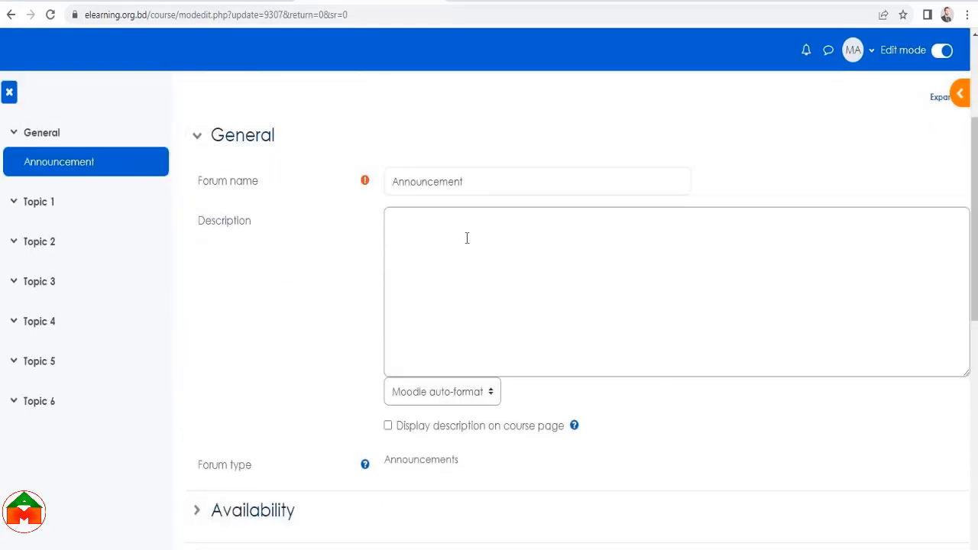
{"action": "left_click", "coordinate": [393, 182]}
{"action": "double_click", "coordinate": [383, 188]}
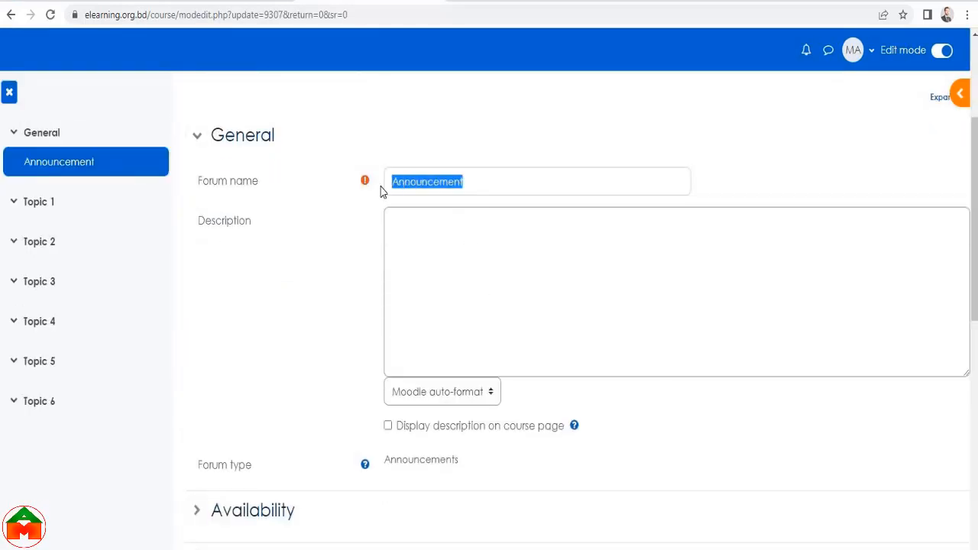
{"action": "left_click", "coordinate": [445, 234]}
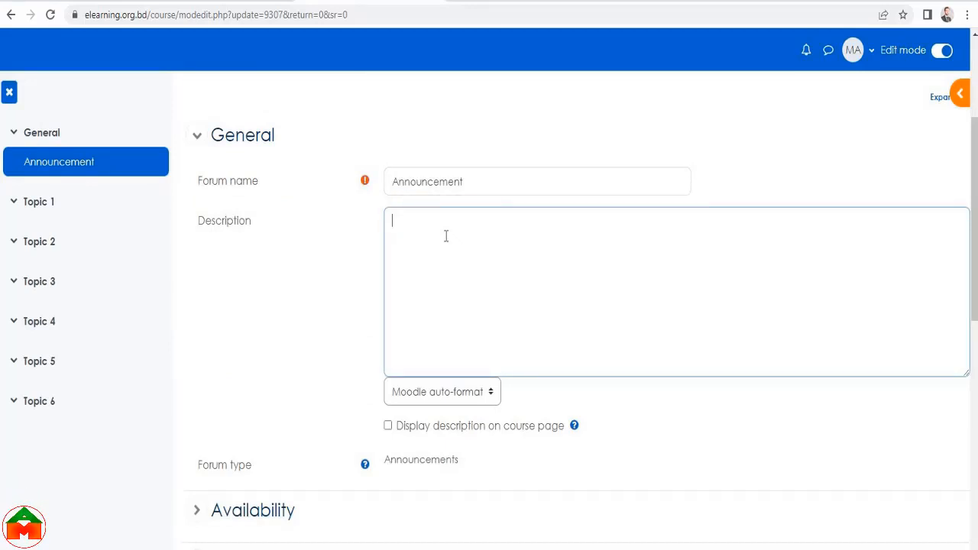
{"action": "left_click_drag", "start_coordinate": [472, 175], "coordinate": [387, 183]}
{"action": "key", "text": "BackSpace"}
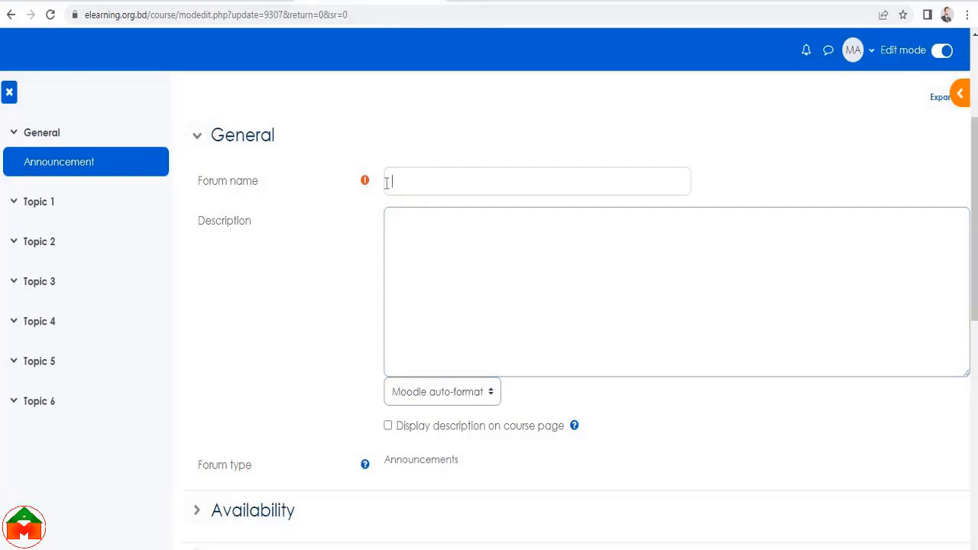
{"action": "type", "text": "Welcome "}
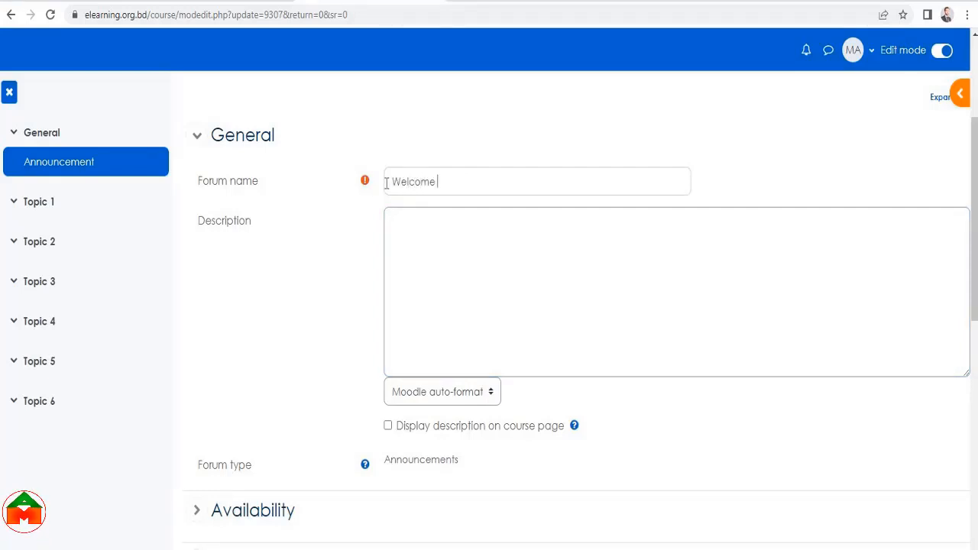
{"action": "type", "text": "Message!"}
Copy the welcome letter from Word and paste it into the forum Description
{"action": "key", "text": "alt+Tab"}
{"action": "left_click_drag", "start_coordinate": [262, 136], "coordinate": [479, 417]}
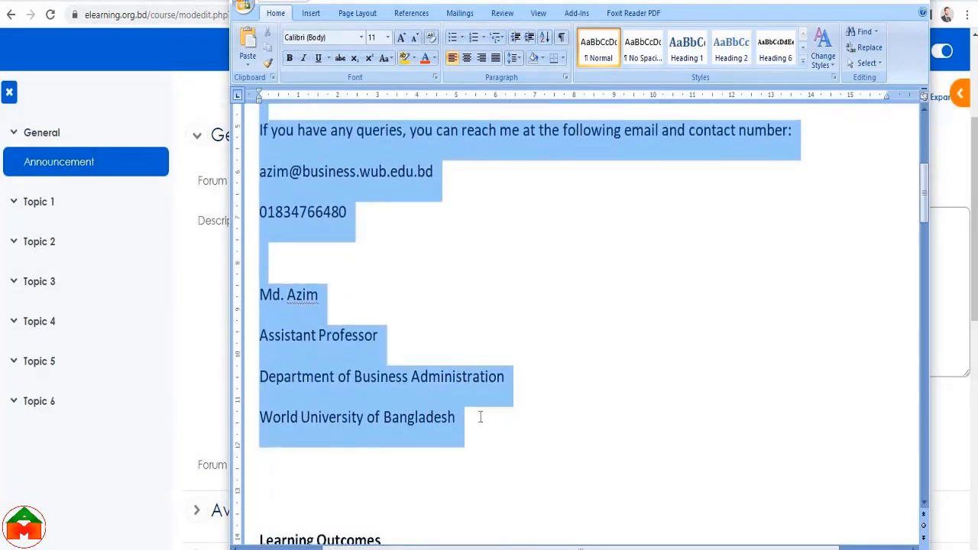
{"action": "key", "text": "ctrl+c"}
{"action": "key", "text": "alt+Tab"}
{"action": "key", "text": "ctrl+v"}
{"action": "scroll", "coordinate": [428, 330], "scroll_direction": "down", "scroll_amount": 1}
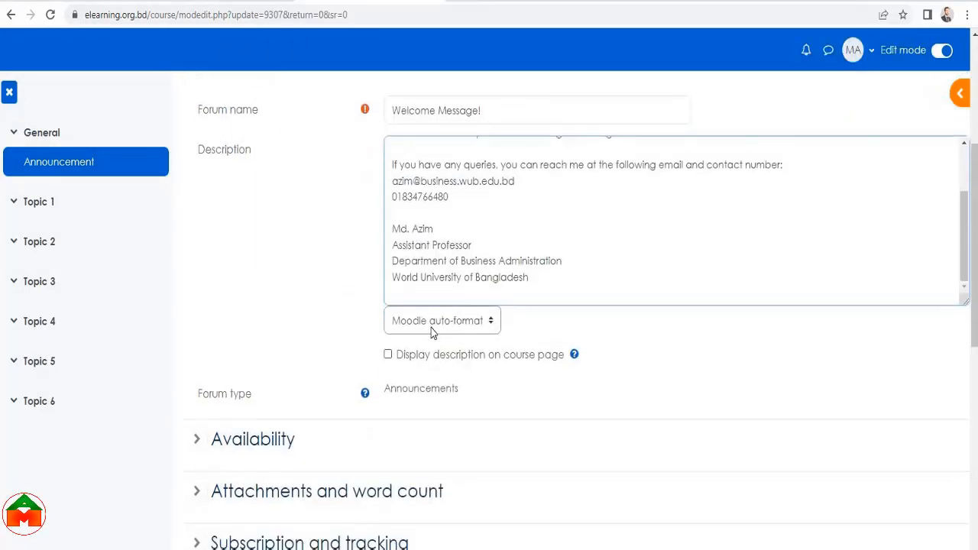
Review the Availability and Attachments settings, keeping uploads disallowed
{"action": "left_click", "coordinate": [387, 356]}
{"action": "scroll", "coordinate": [491, 234], "scroll_direction": "up", "scroll_amount": 4}
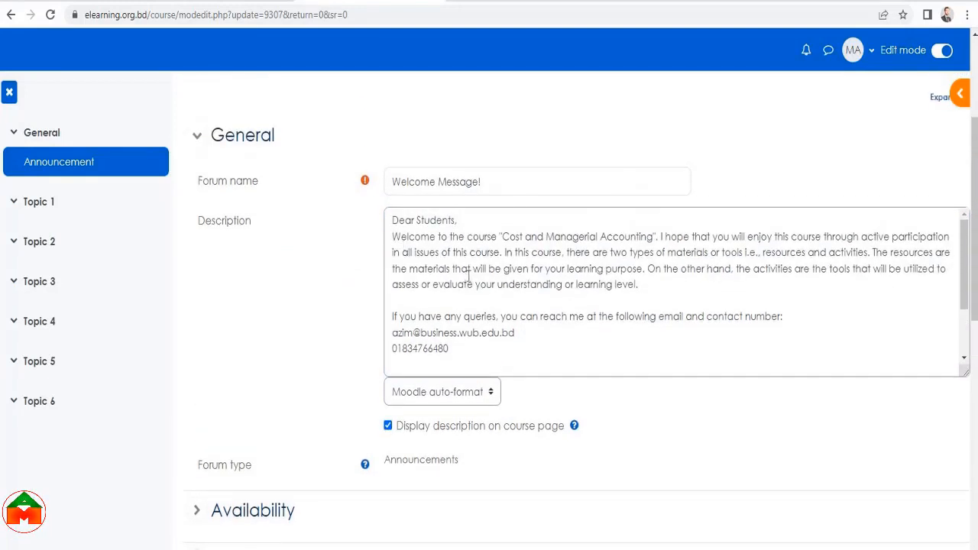
{"action": "scroll", "coordinate": [478, 287], "scroll_direction": "down", "scroll_amount": 5}
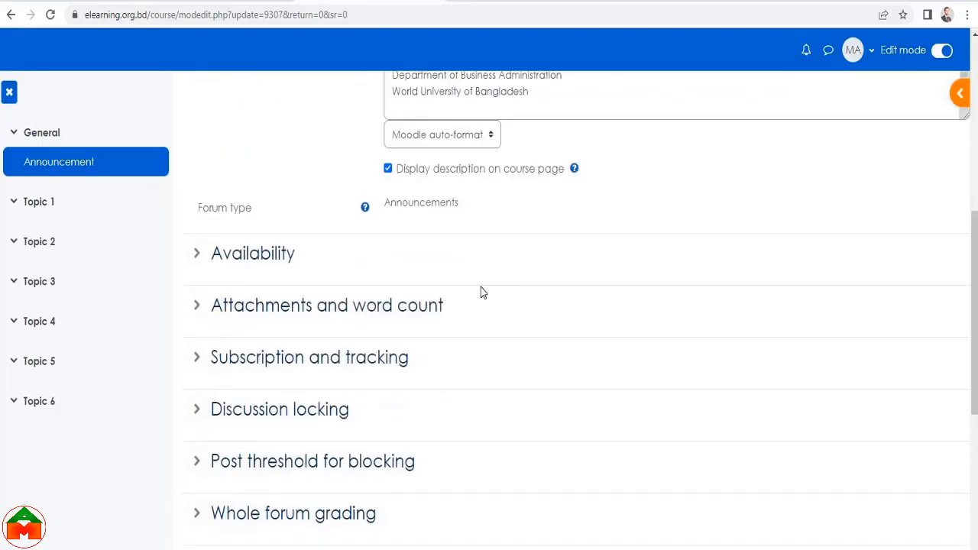
{"action": "left_click", "coordinate": [274, 227]}
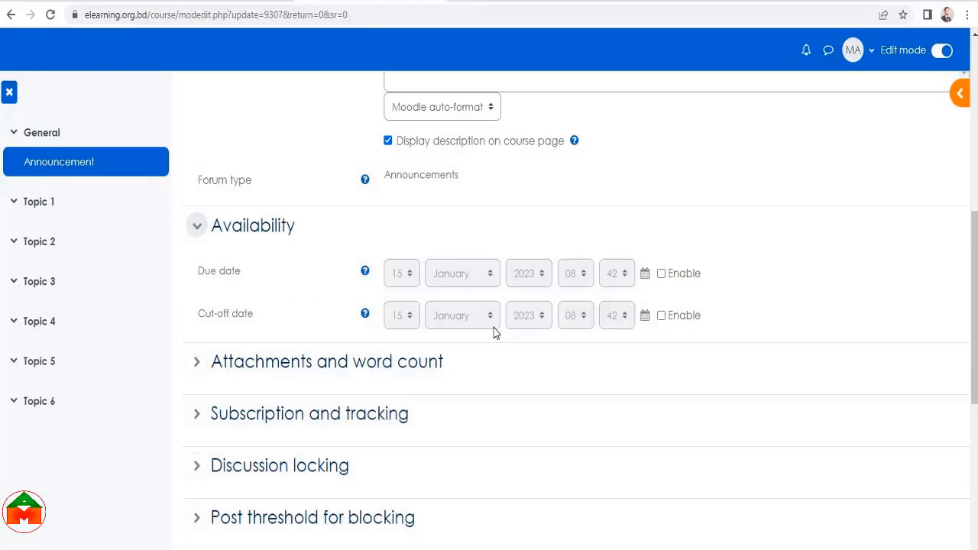
{"action": "scroll", "coordinate": [384, 234], "scroll_direction": "down", "scroll_amount": 2}
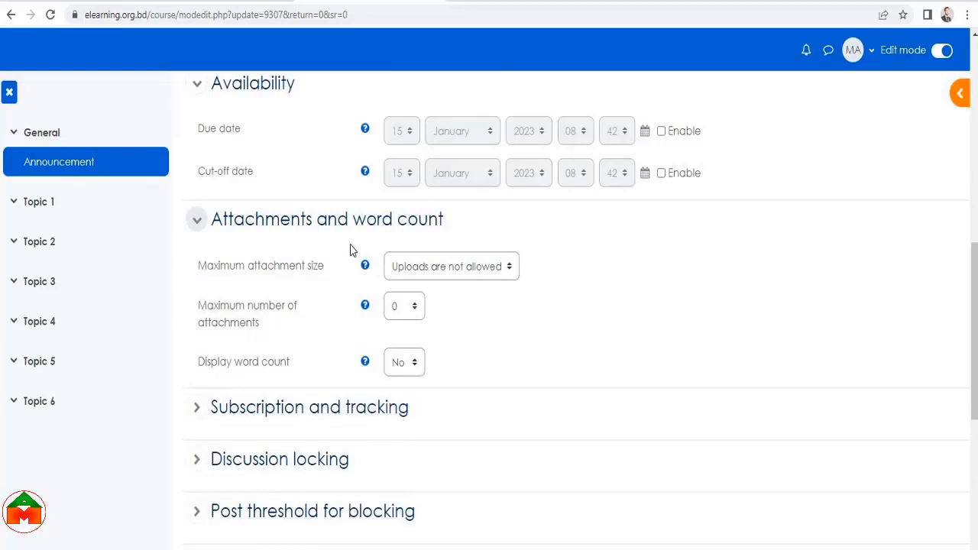
{"action": "scroll", "coordinate": [439, 285], "scroll_direction": "up", "scroll_amount": 10}
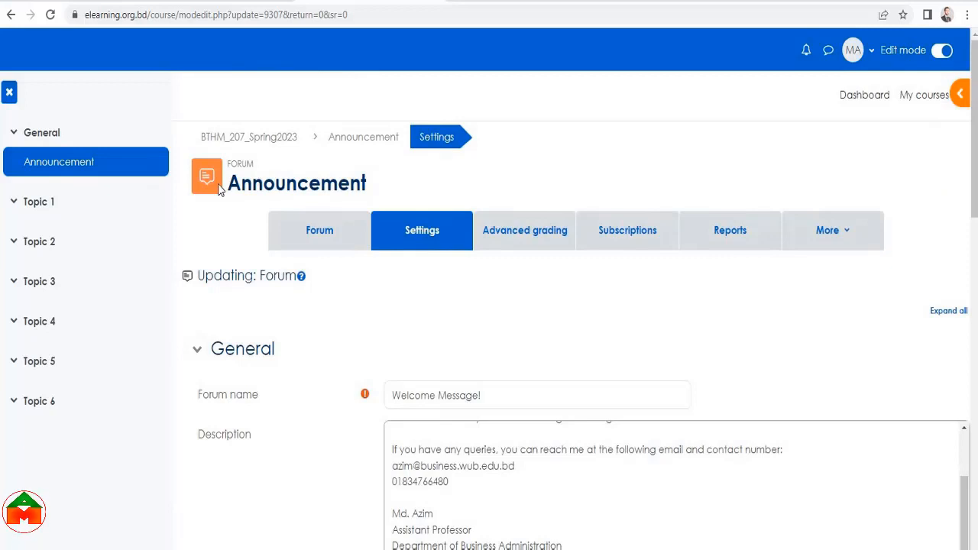
{"action": "scroll", "coordinate": [458, 282], "scroll_direction": "down", "scroll_amount": 10}
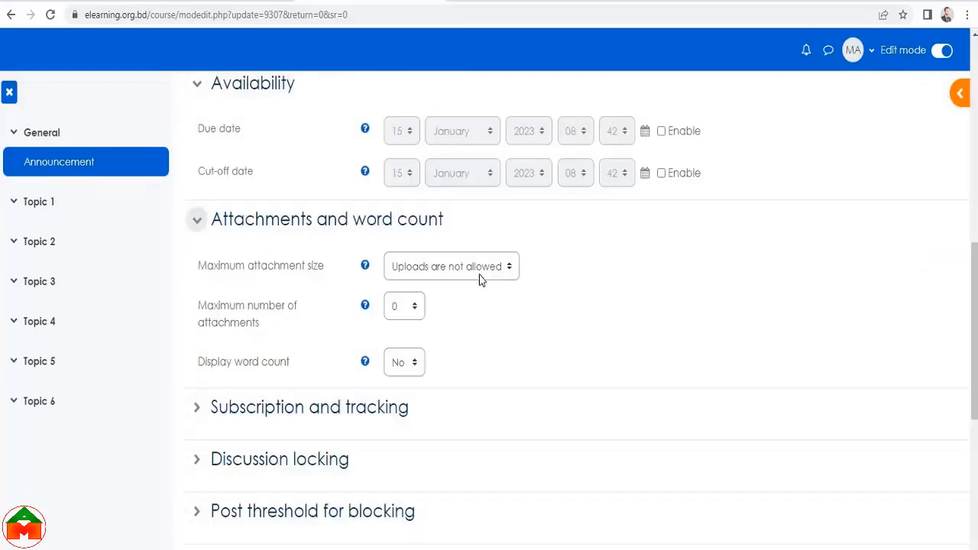
{"action": "left_click", "coordinate": [480, 274]}
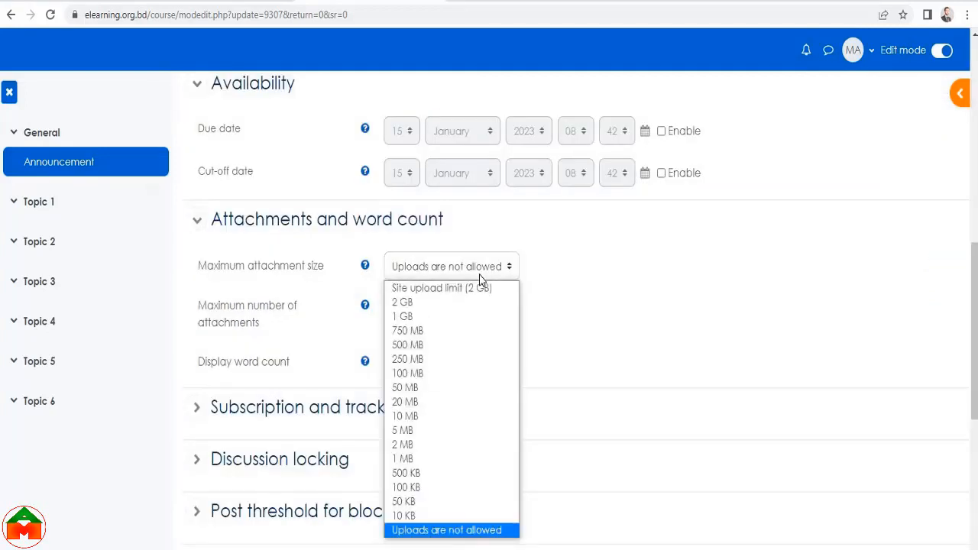
{"action": "left_click", "coordinate": [464, 530]}
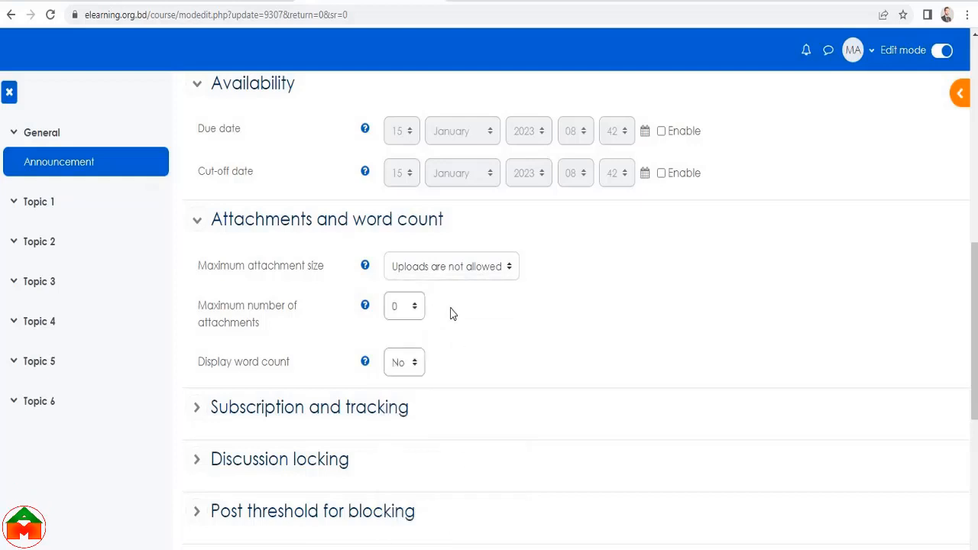
{"action": "scroll", "coordinate": [451, 313], "scroll_direction": "up", "scroll_amount": 10}
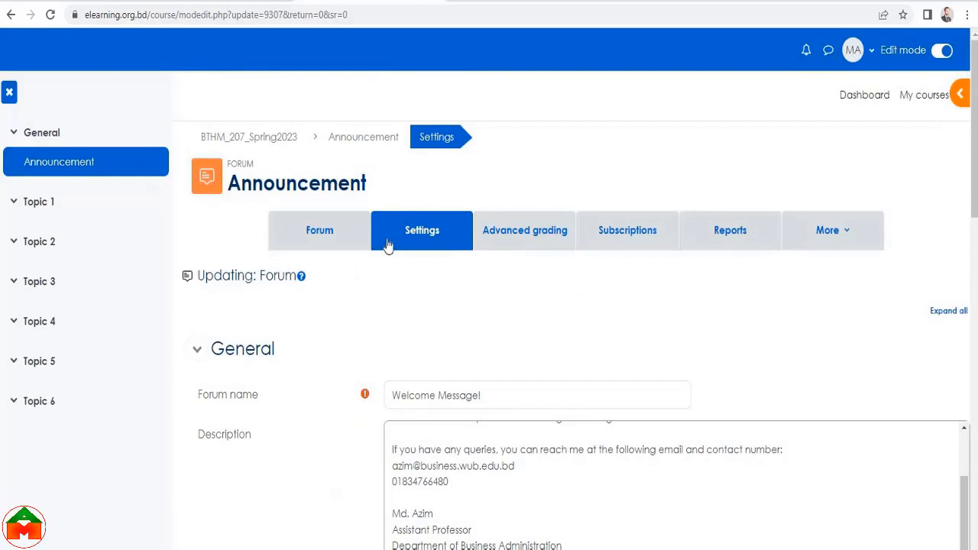
{"action": "scroll", "coordinate": [500, 409], "scroll_direction": "down", "scroll_amount": 10}
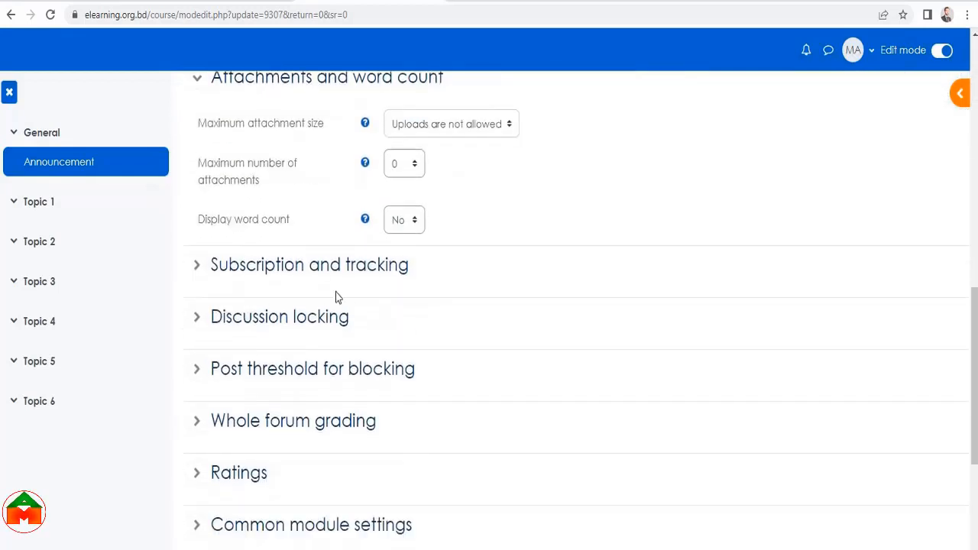
Expand subscription, locking, blocking and whole-forum grading options, leaving grade type as None
{"action": "left_click", "coordinate": [318, 264]}
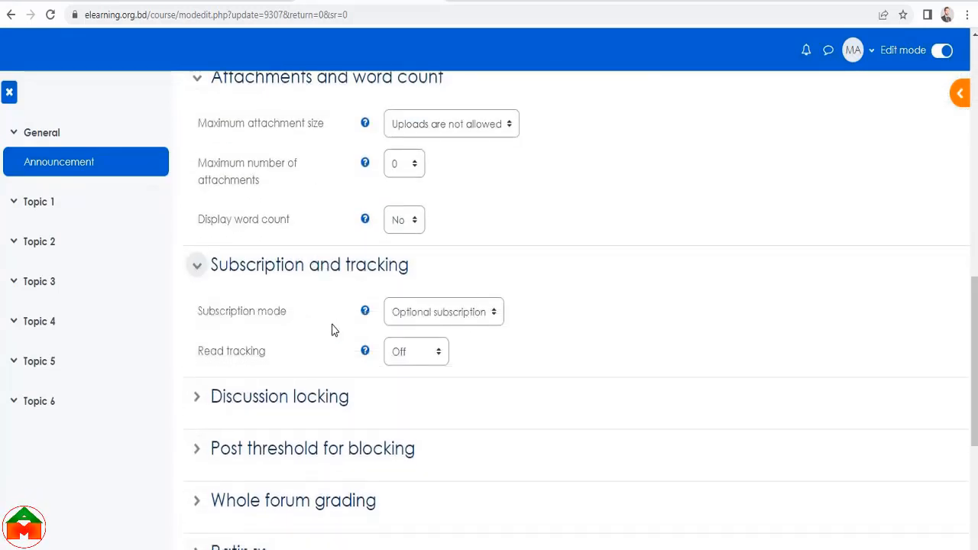
{"action": "scroll", "coordinate": [461, 342], "scroll_direction": "down", "scroll_amount": 2}
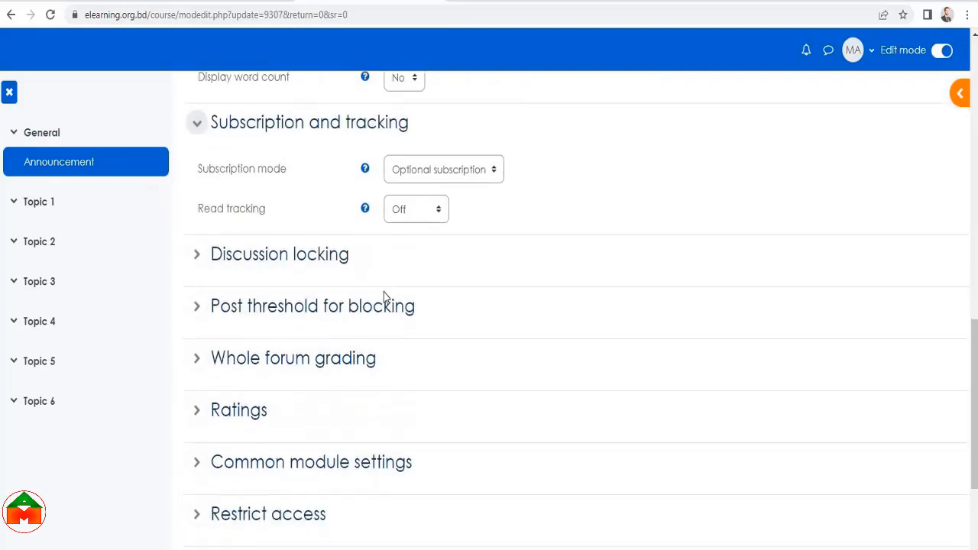
{"action": "left_click", "coordinate": [313, 256]}
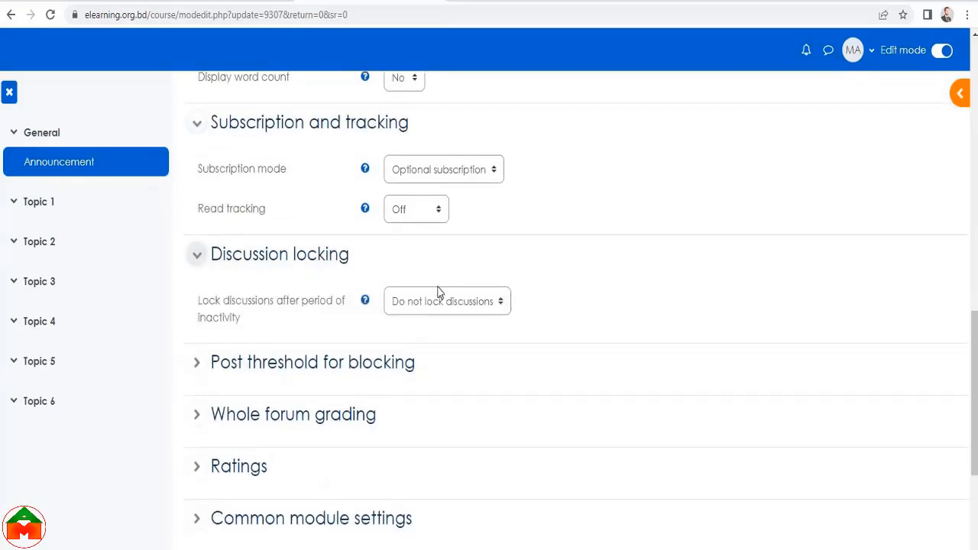
{"action": "scroll", "coordinate": [428, 307], "scroll_direction": "down", "scroll_amount": 1}
{"action": "scroll", "coordinate": [428, 306], "scroll_direction": "down", "scroll_amount": 3}
{"action": "left_click", "coordinate": [355, 153]}
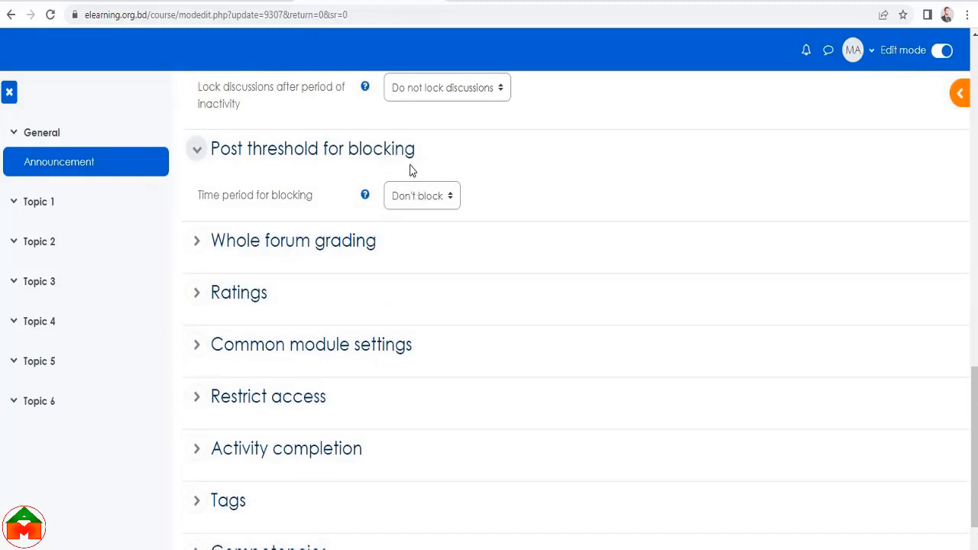
{"action": "left_click", "coordinate": [370, 244]}
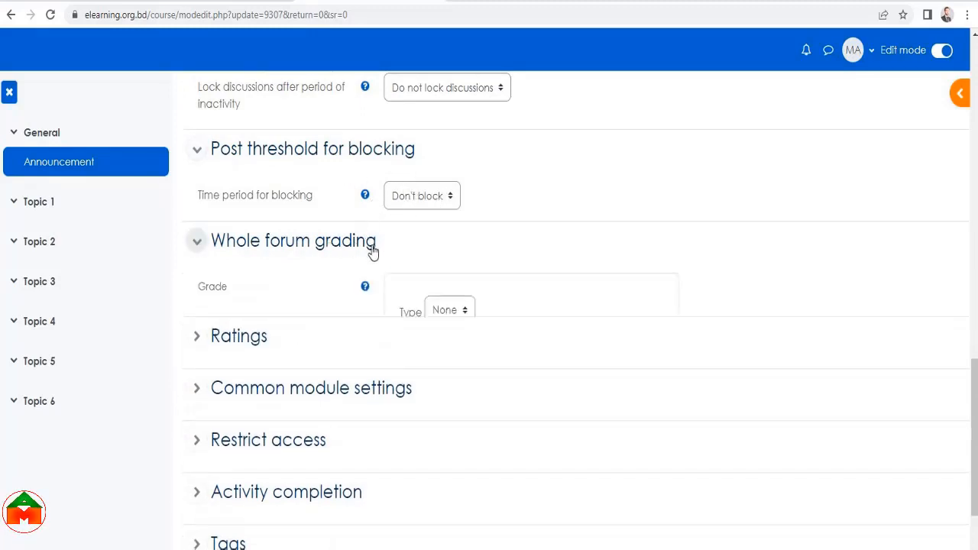
{"action": "scroll", "coordinate": [392, 296], "scroll_direction": "down", "scroll_amount": 1}
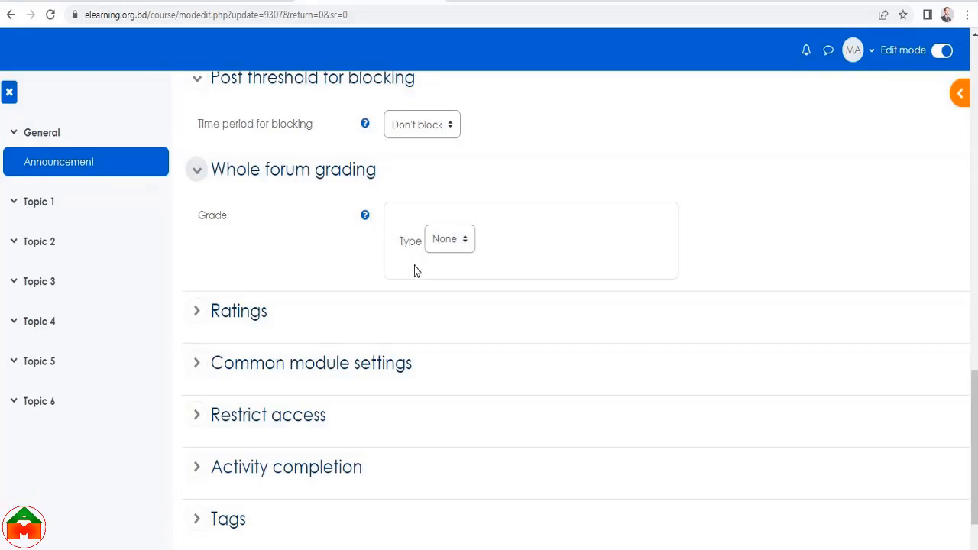
{"action": "scroll", "coordinate": [416, 272], "scroll_direction": "up", "scroll_amount": 15}
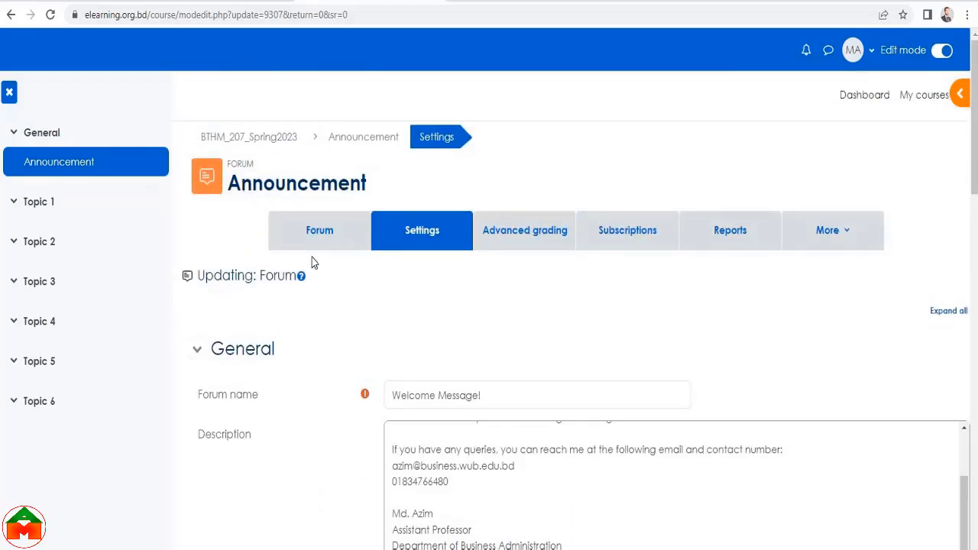
{"action": "scroll", "coordinate": [343, 298], "scroll_direction": "down", "scroll_amount": 12}
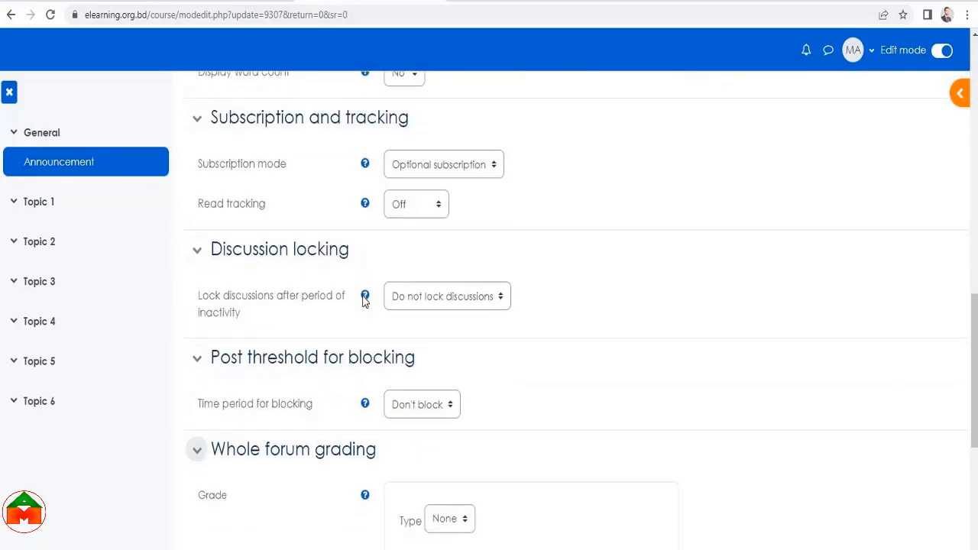
{"action": "scroll", "coordinate": [364, 299], "scroll_direction": "down", "scroll_amount": 5}
{"action": "scroll", "coordinate": [351, 265], "scroll_direction": "up", "scroll_amount": 2}
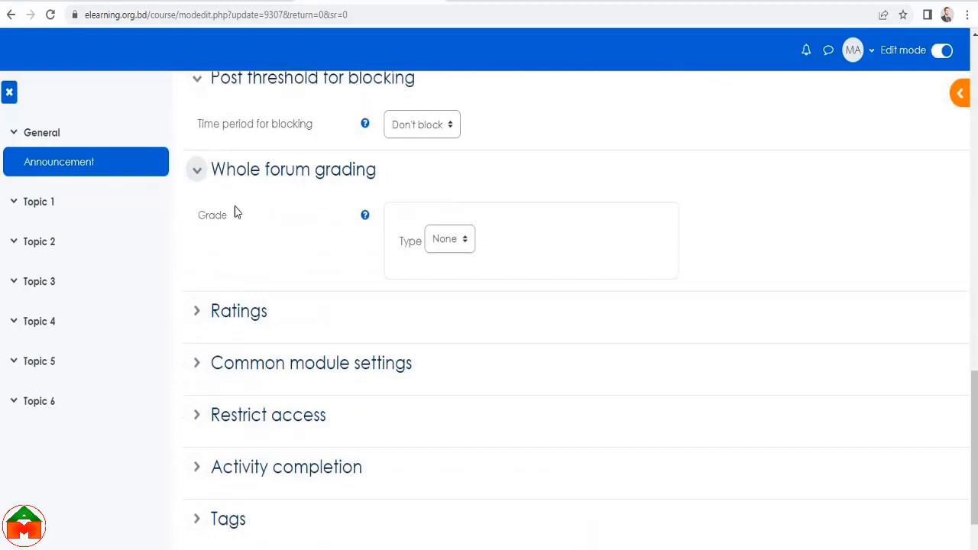
{"action": "left_click", "coordinate": [439, 244]}
{"action": "left_click", "coordinate": [445, 243]}
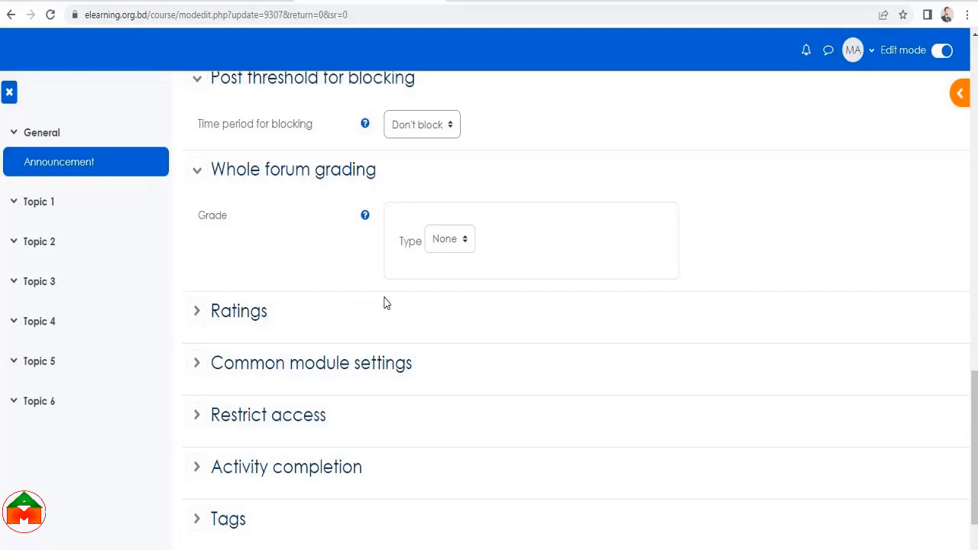
Check the Ratings options, leaving the aggregate type as No ratings
{"action": "scroll", "coordinate": [383, 302], "scroll_direction": "down", "scroll_amount": 2}
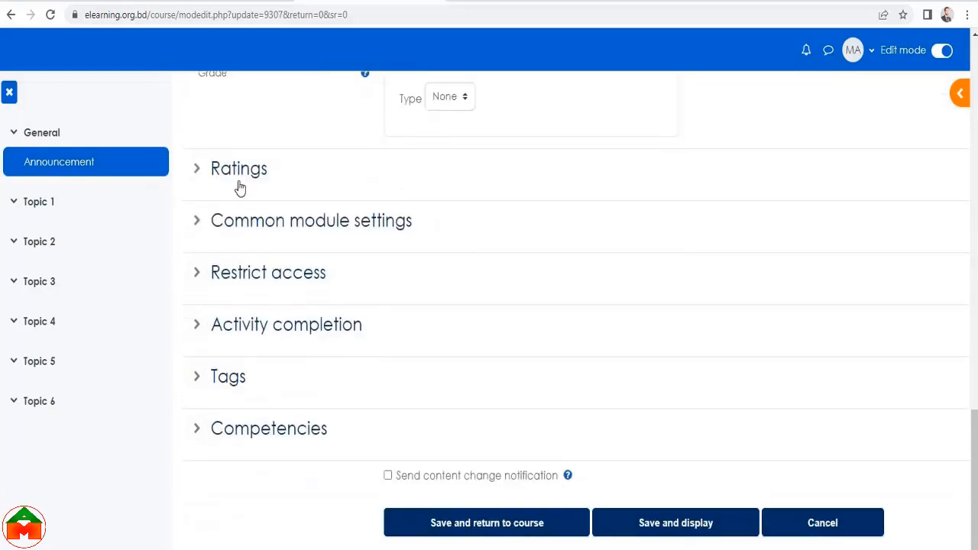
{"action": "left_click", "coordinate": [271, 182]}
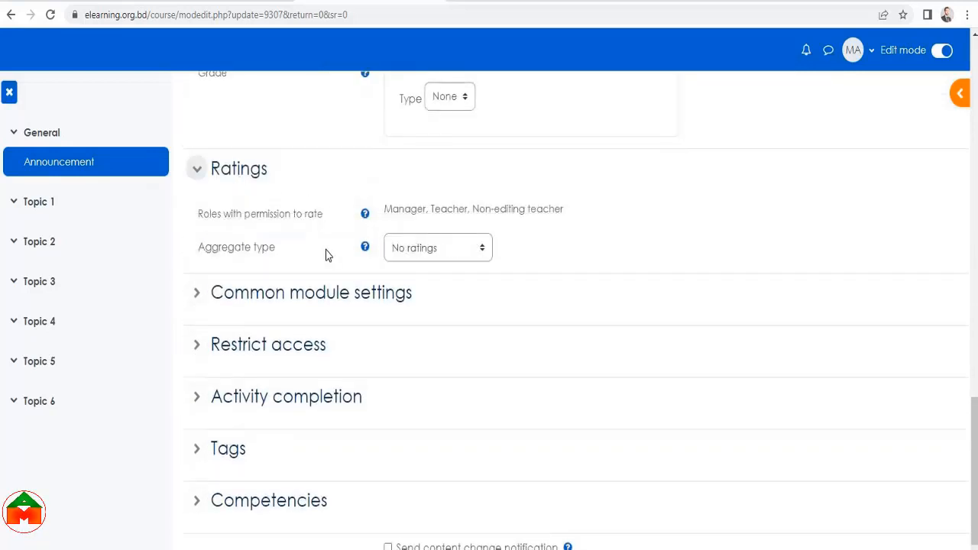
{"action": "left_click", "coordinate": [420, 249]}
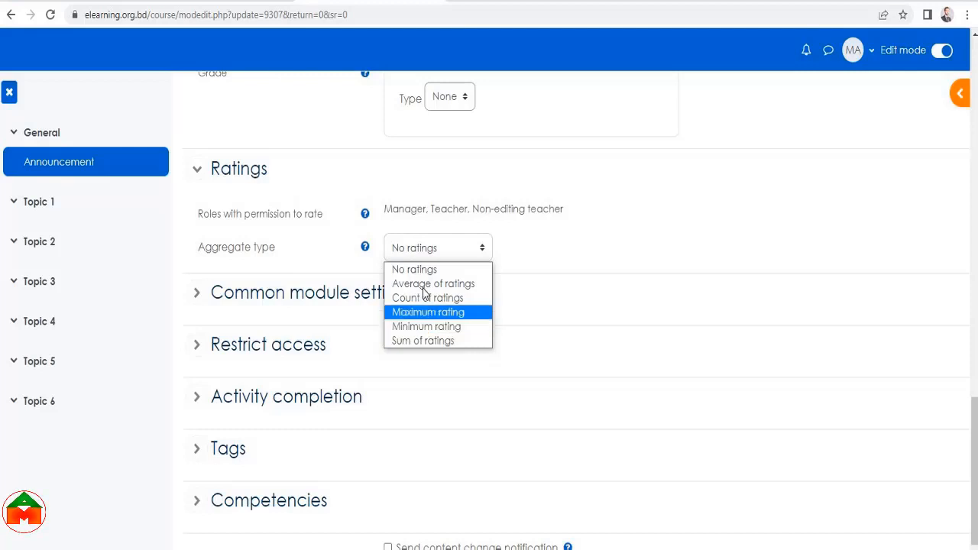
{"action": "left_click", "coordinate": [569, 220]}
{"action": "scroll", "coordinate": [568, 247], "scroll_direction": "up", "scroll_amount": 20}
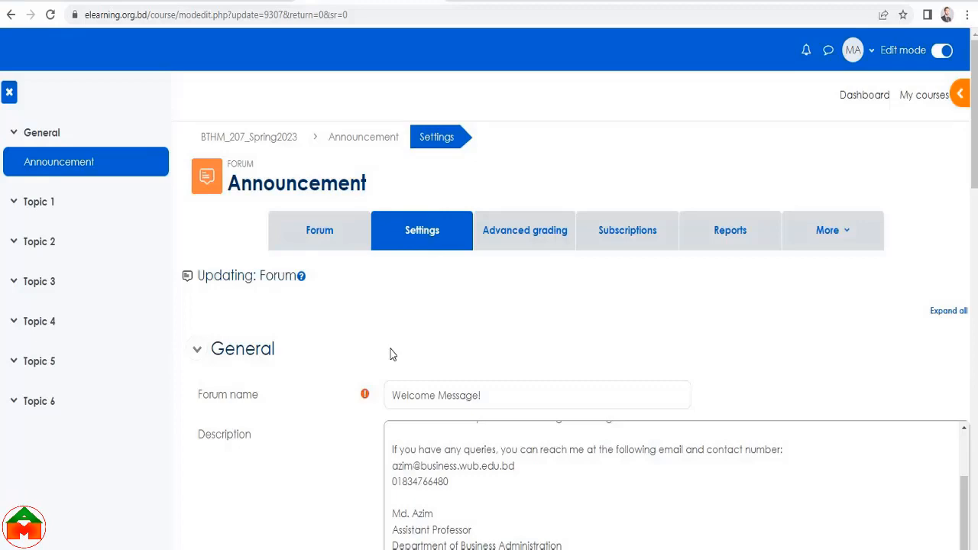
Leave access unrestricted and completion tracking on 'Do not indicate activity completion'
{"action": "scroll", "coordinate": [426, 304], "scroll_direction": "down", "scroll_amount": 4}
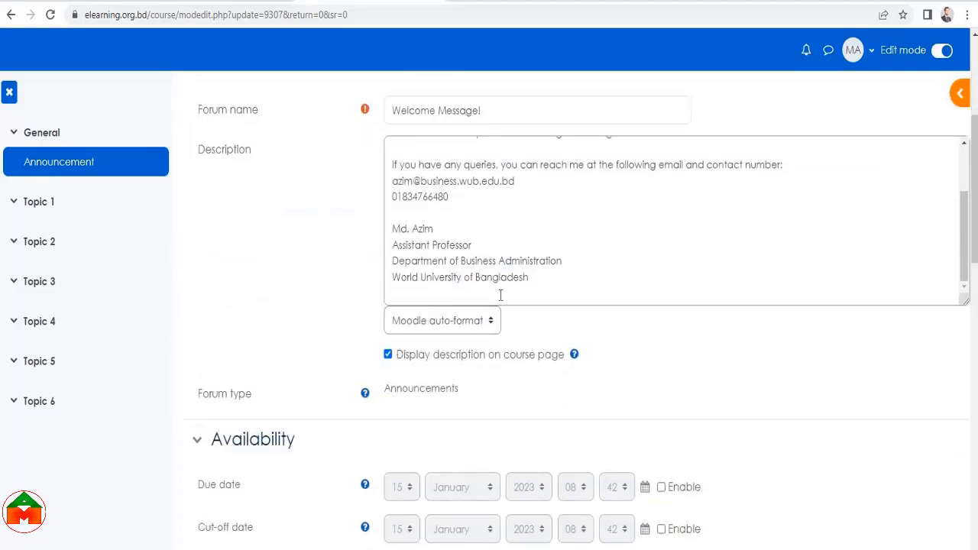
{"action": "scroll", "coordinate": [501, 295], "scroll_direction": "down", "scroll_amount": 15}
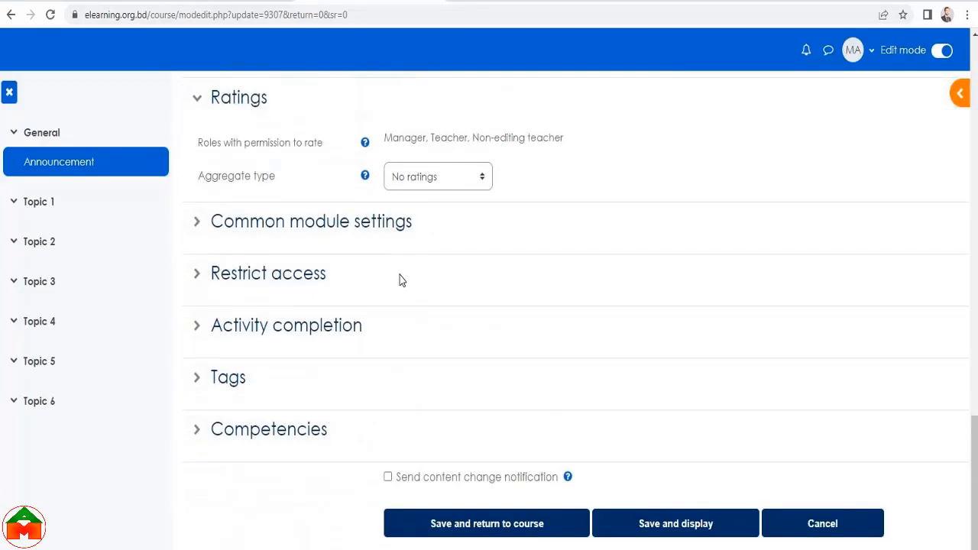
{"action": "scroll", "coordinate": [400, 279], "scroll_direction": "up", "scroll_amount": 3}
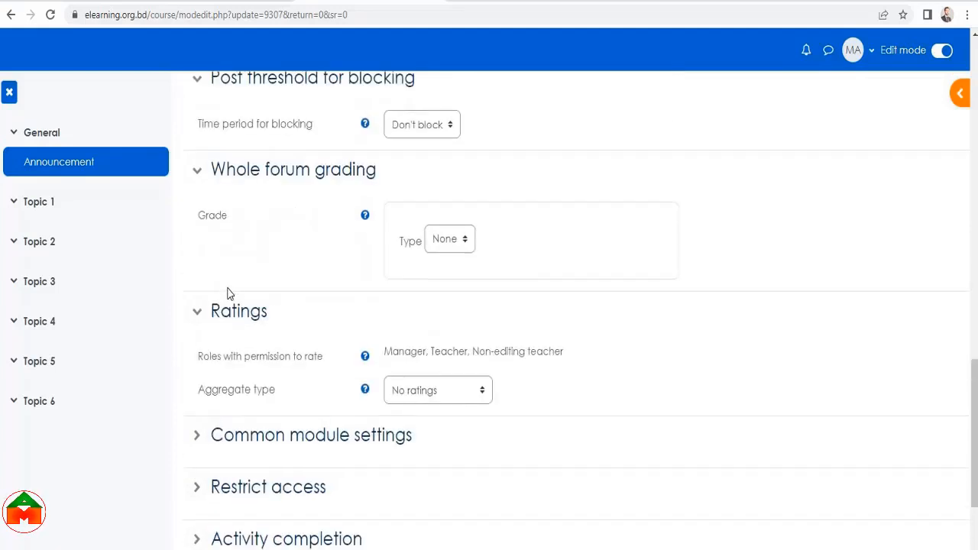
{"action": "scroll", "coordinate": [227, 294], "scroll_direction": "up", "scroll_amount": 1}
{"action": "scroll", "coordinate": [286, 327], "scroll_direction": "down", "scroll_amount": 4}
{"action": "left_click", "coordinate": [268, 273]}
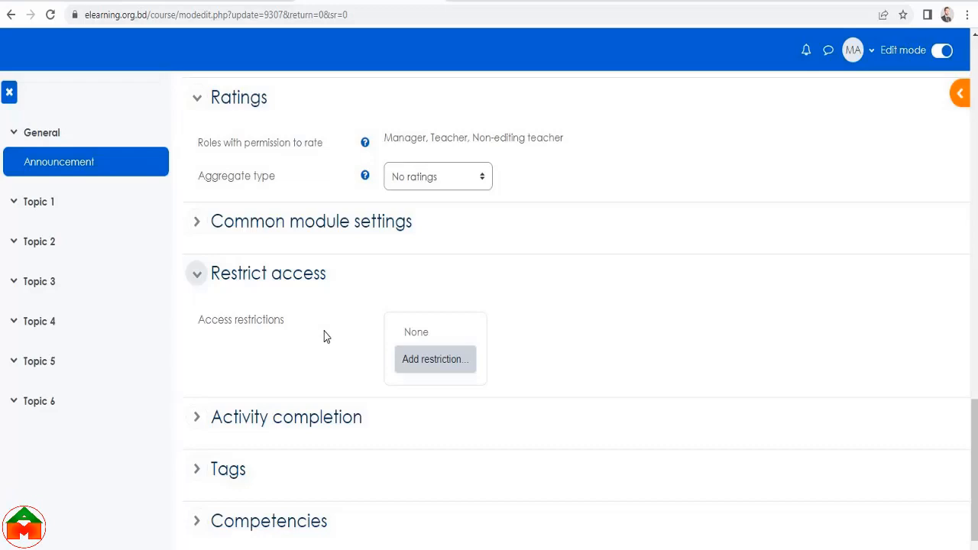
{"action": "scroll", "coordinate": [324, 333], "scroll_direction": "up", "scroll_amount": 20}
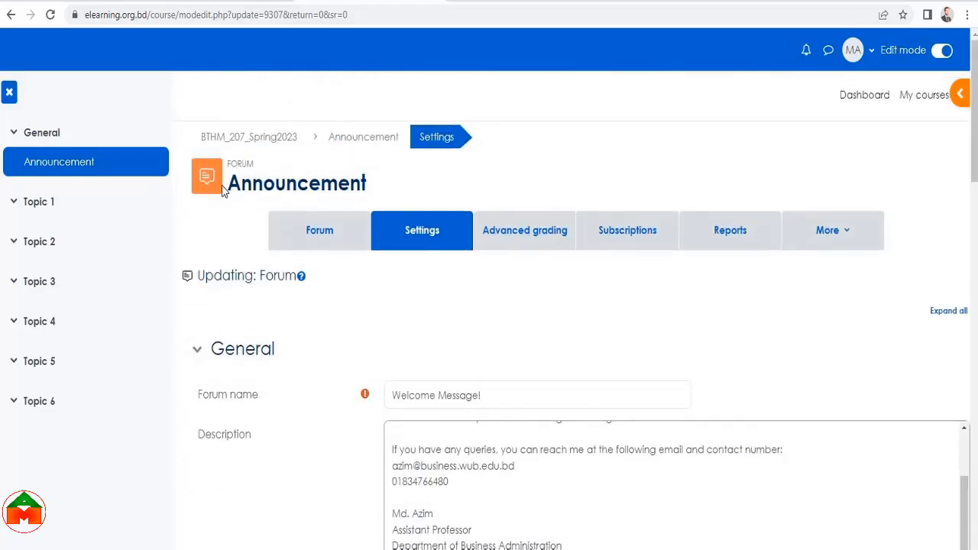
{"action": "scroll", "coordinate": [305, 313], "scroll_direction": "down", "scroll_amount": 20}
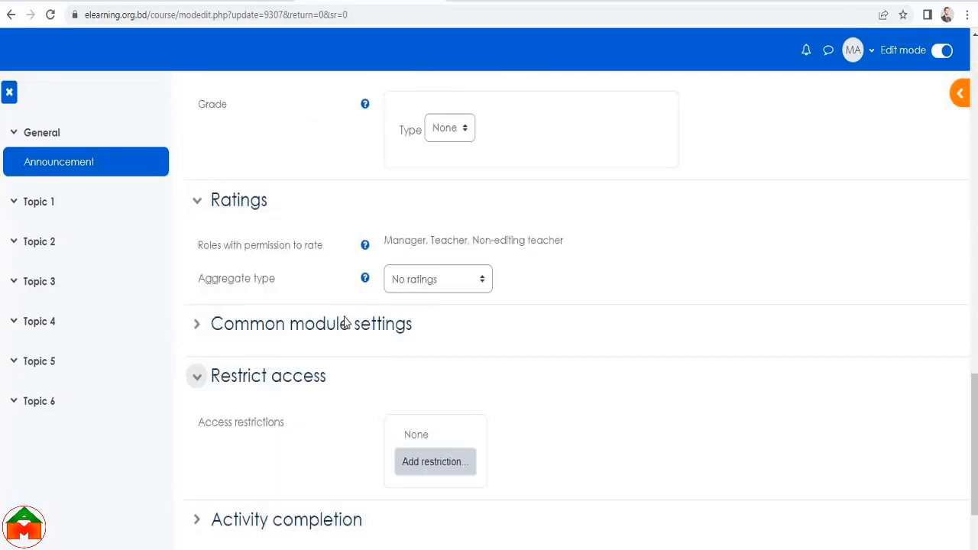
{"action": "scroll", "coordinate": [334, 313], "scroll_direction": "down", "scroll_amount": 2}
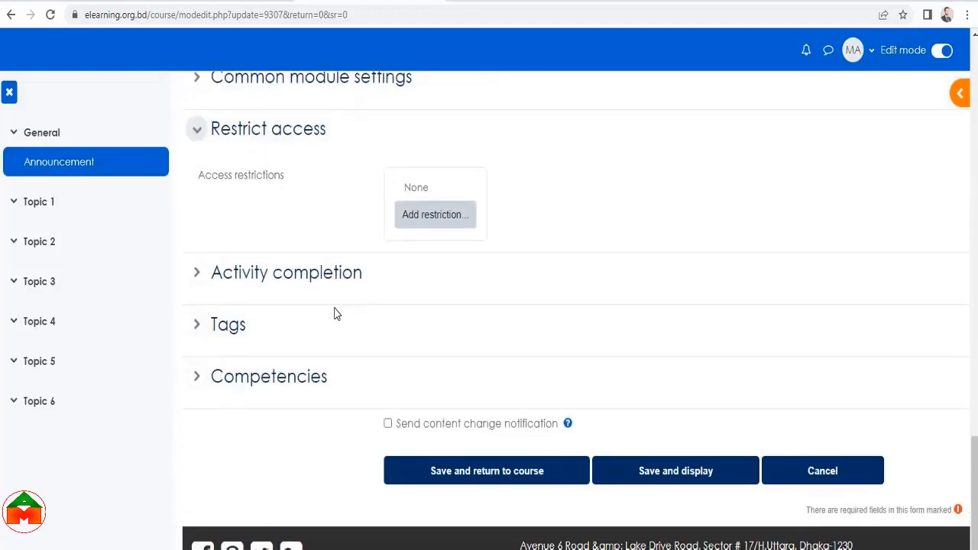
{"action": "left_click", "coordinate": [311, 276]}
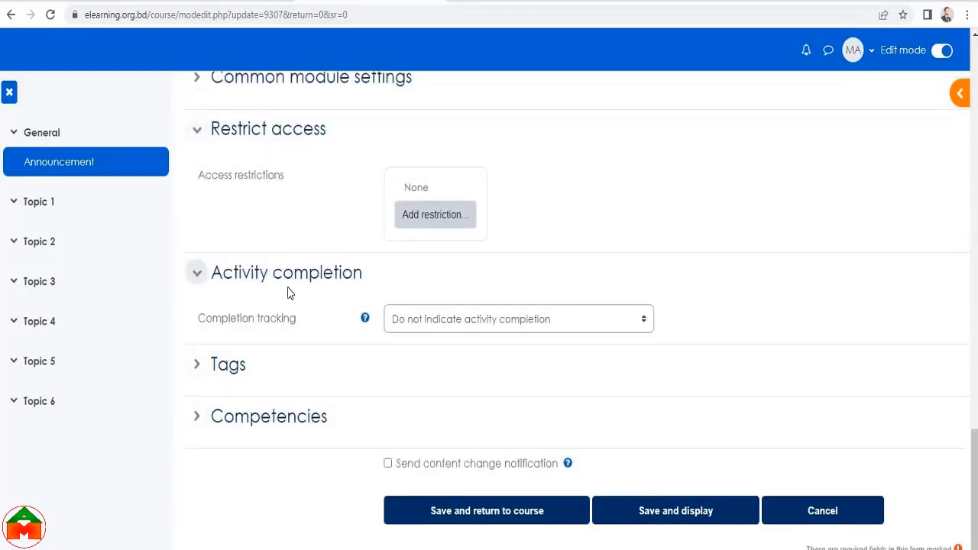
{"action": "left_click", "coordinate": [409, 330]}
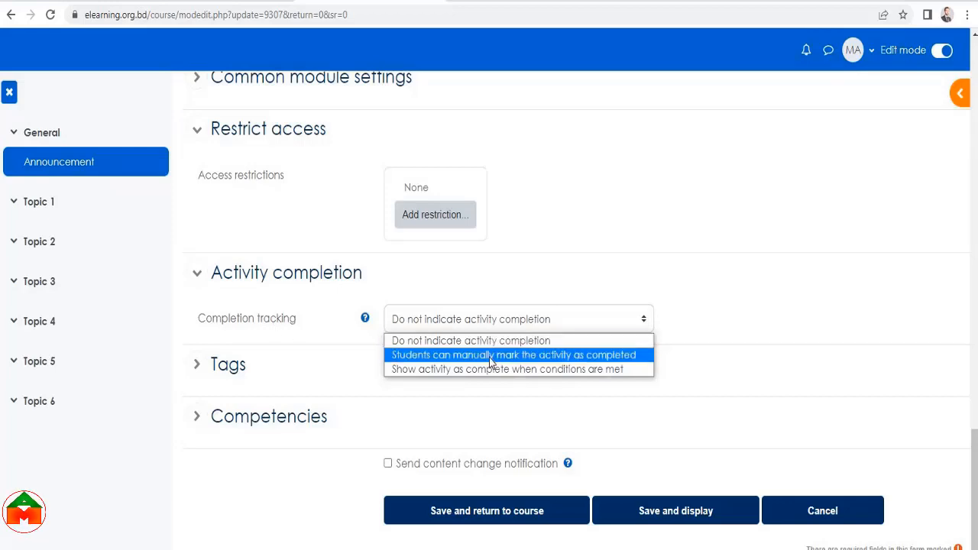
{"action": "left_click", "coordinate": [512, 279]}
Scroll through the Welcome Message! forum settings form to review it before saving
{"action": "scroll", "coordinate": [497, 283], "scroll_direction": "up", "scroll_amount": 20}
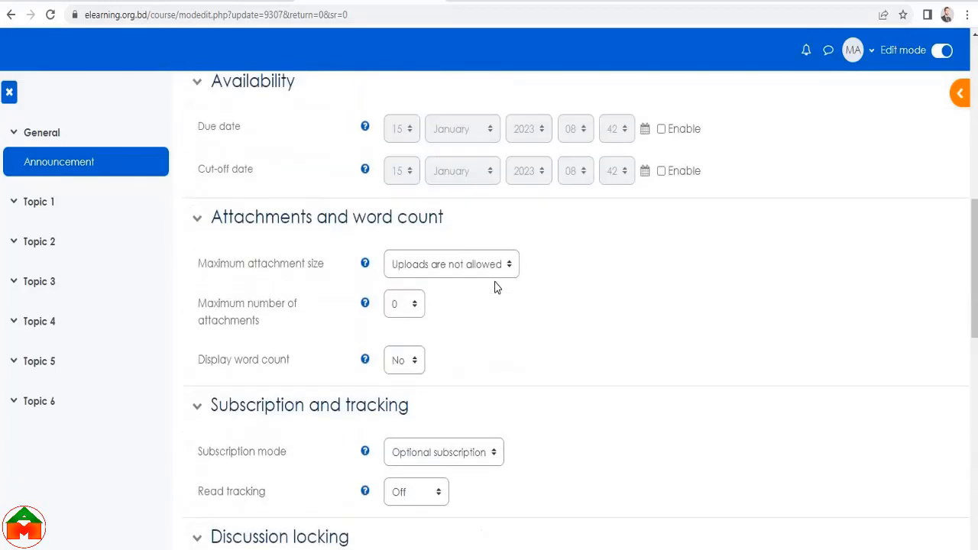
{"action": "scroll", "coordinate": [358, 323], "scroll_direction": "down", "scroll_amount": 8}
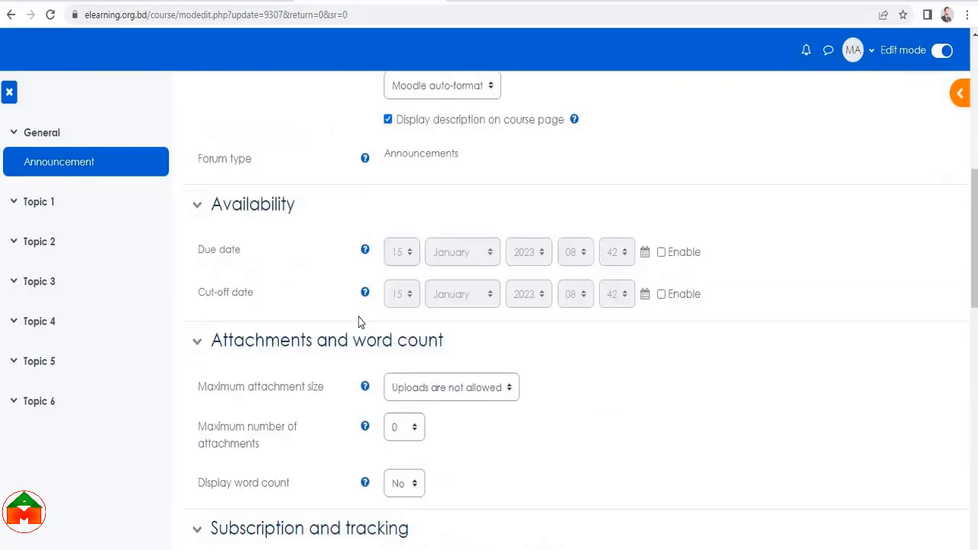
{"action": "scroll", "coordinate": [279, 214], "scroll_direction": "up", "scroll_amount": 2}
{"action": "scroll", "coordinate": [317, 232], "scroll_direction": "up", "scroll_amount": 6}
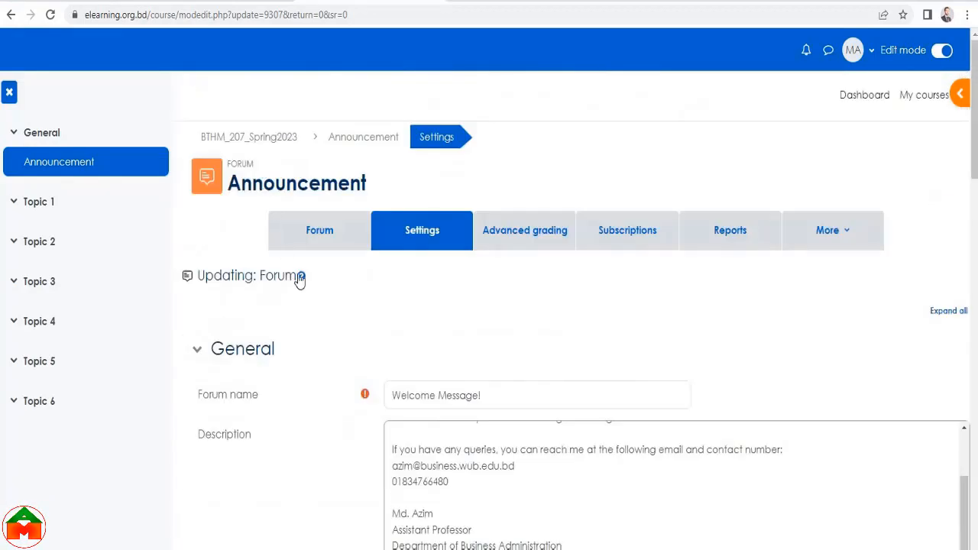
{"action": "scroll", "coordinate": [299, 279], "scroll_direction": "down", "scroll_amount": 15}
{"action": "scroll", "coordinate": [447, 327], "scroll_direction": "up", "scroll_amount": 5}
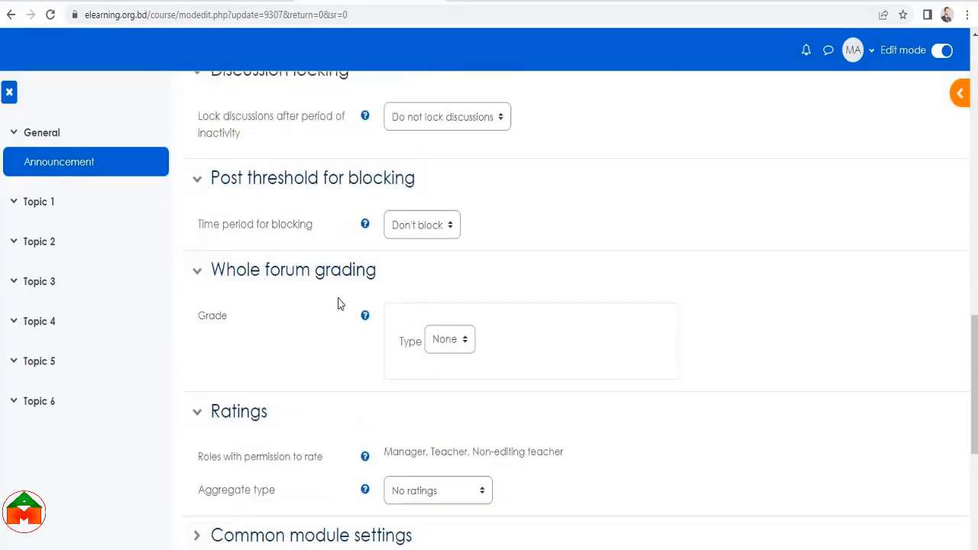
{"action": "scroll", "coordinate": [256, 331], "scroll_direction": "down", "scroll_amount": 4}
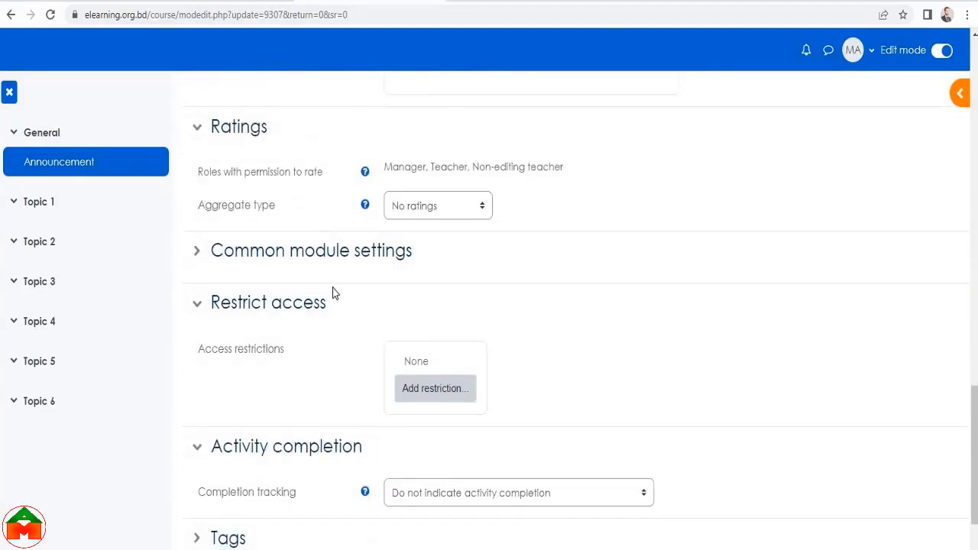
{"action": "scroll", "coordinate": [333, 293], "scroll_direction": "down", "scroll_amount": 3}
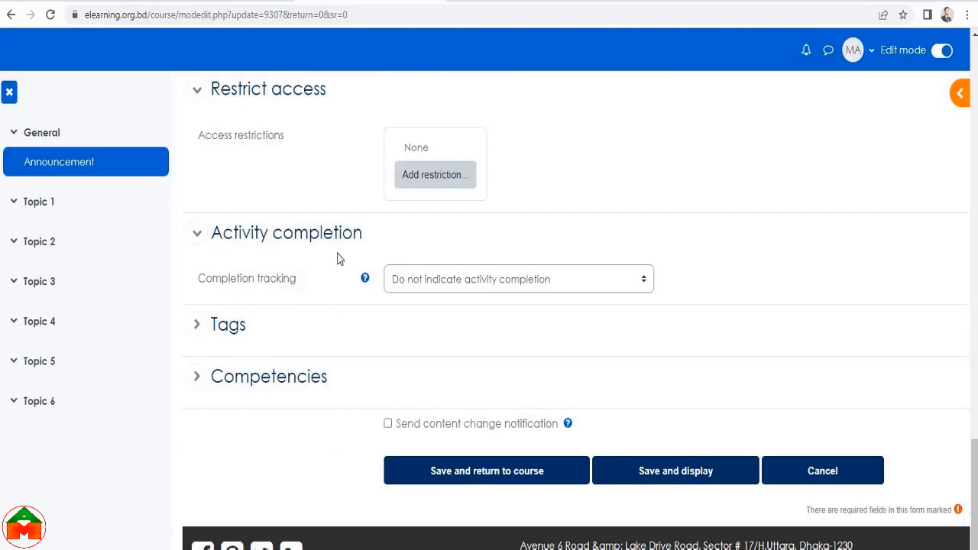
{"action": "scroll", "coordinate": [368, 304], "scroll_direction": "up", "scroll_amount": 15}
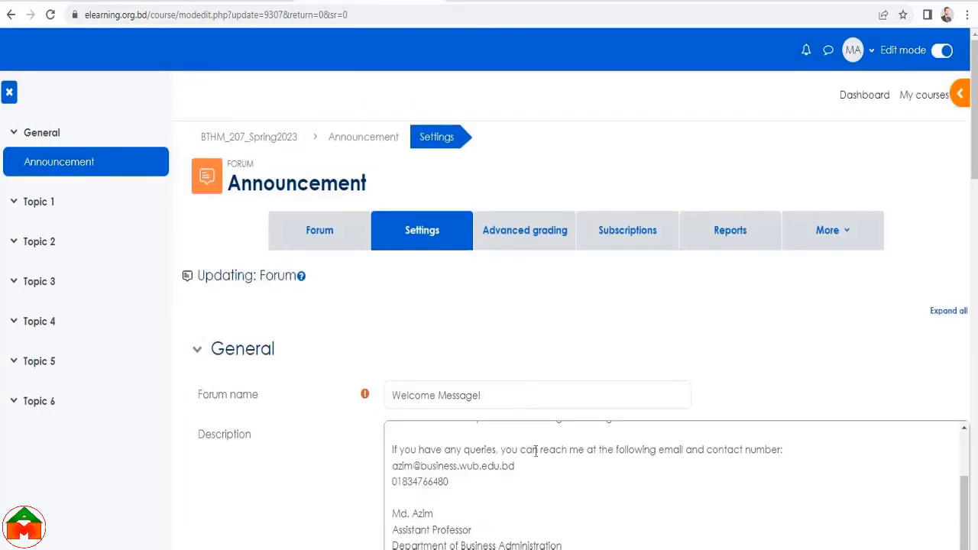
{"action": "scroll", "coordinate": [509, 386], "scroll_direction": "down", "scroll_amount": 3}
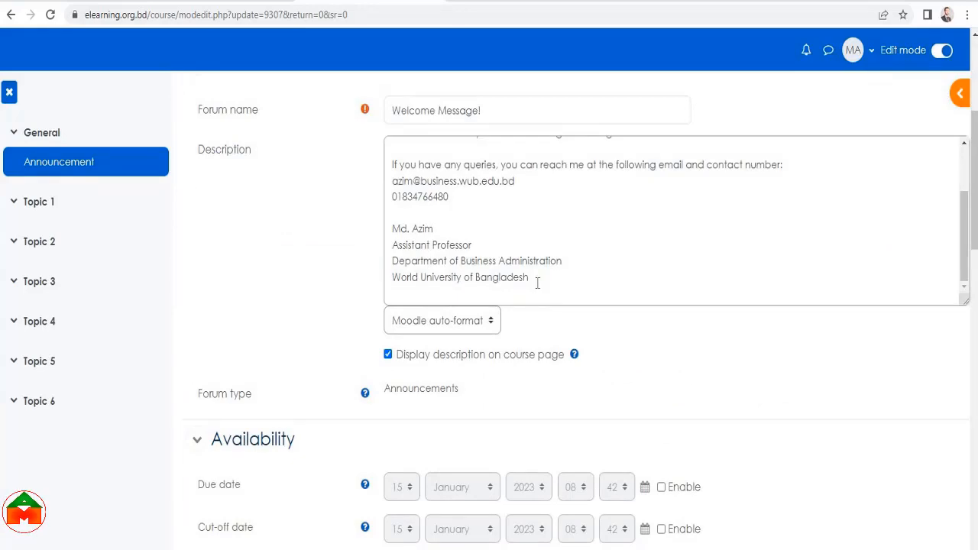
{"action": "scroll", "coordinate": [538, 282], "scroll_direction": "down", "scroll_amount": 15}
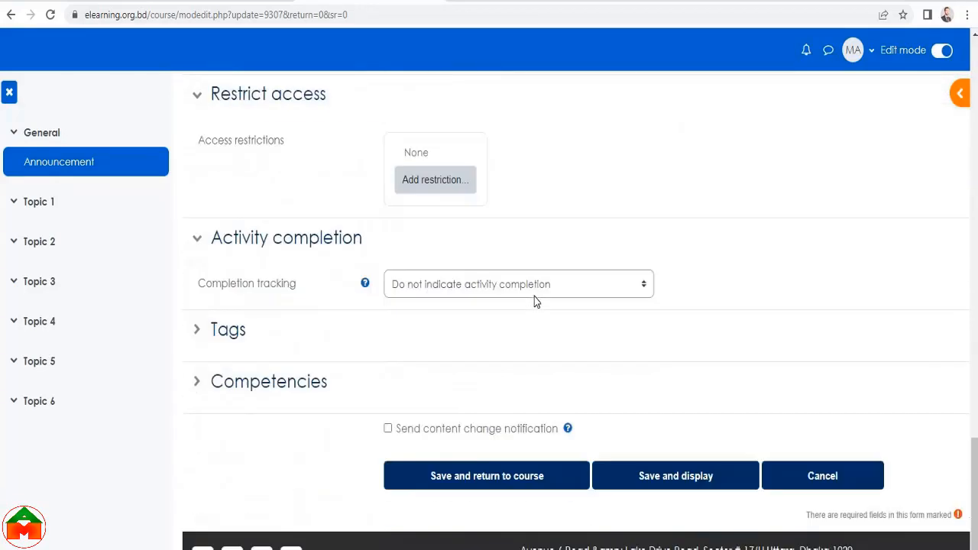
{"action": "scroll", "coordinate": [534, 300], "scroll_direction": "up", "scroll_amount": 3}
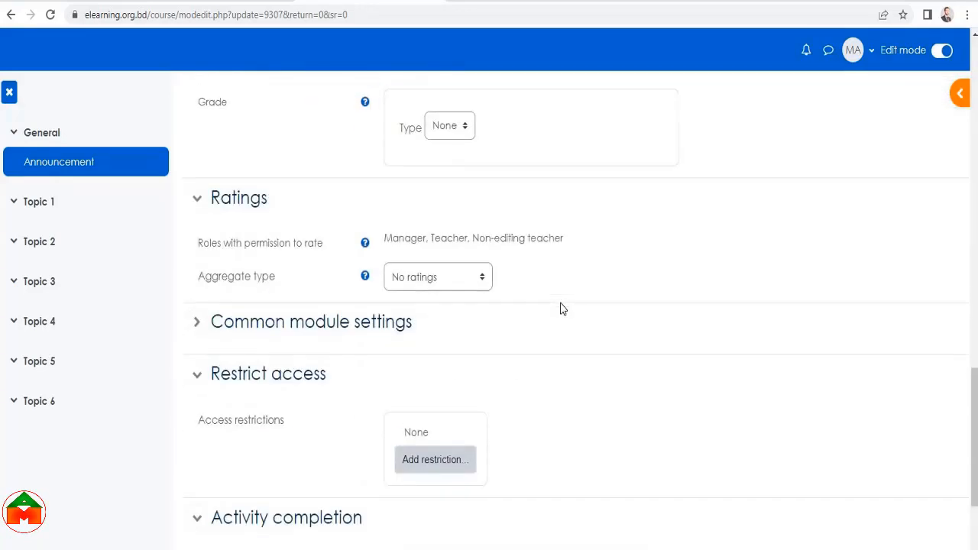
{"action": "scroll", "coordinate": [562, 308], "scroll_direction": "up", "scroll_amount": 5}
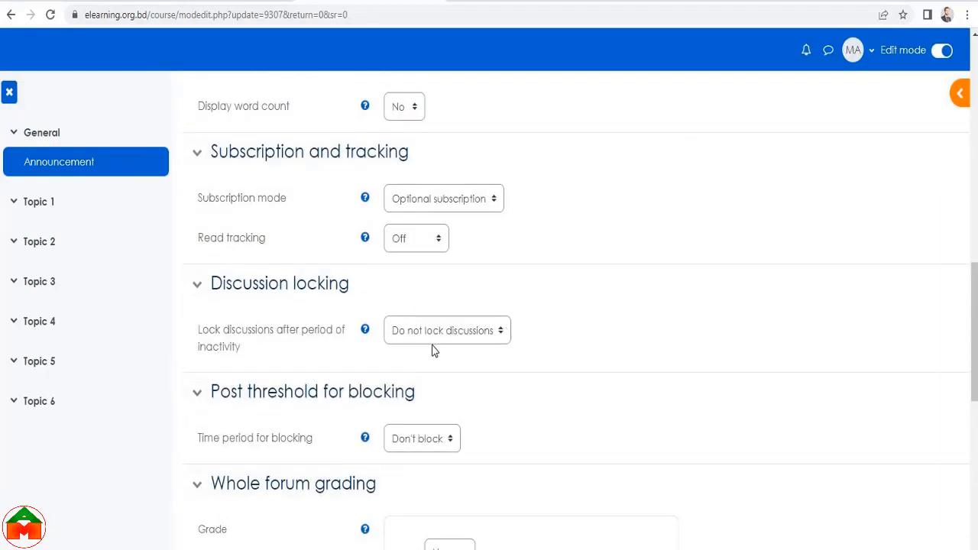
{"action": "scroll", "coordinate": [432, 350], "scroll_direction": "down", "scroll_amount": 4}
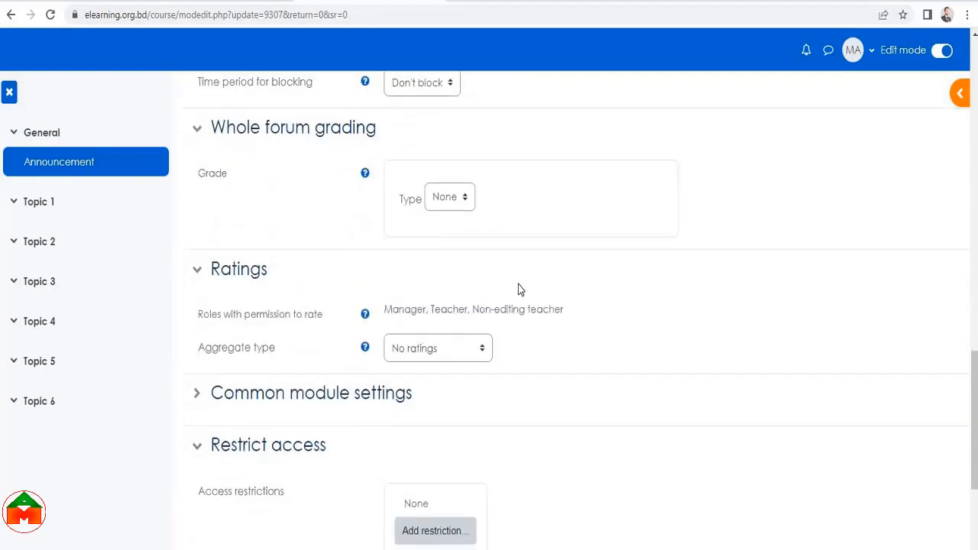
{"action": "scroll", "coordinate": [311, 354], "scroll_direction": "down", "scroll_amount": 3}
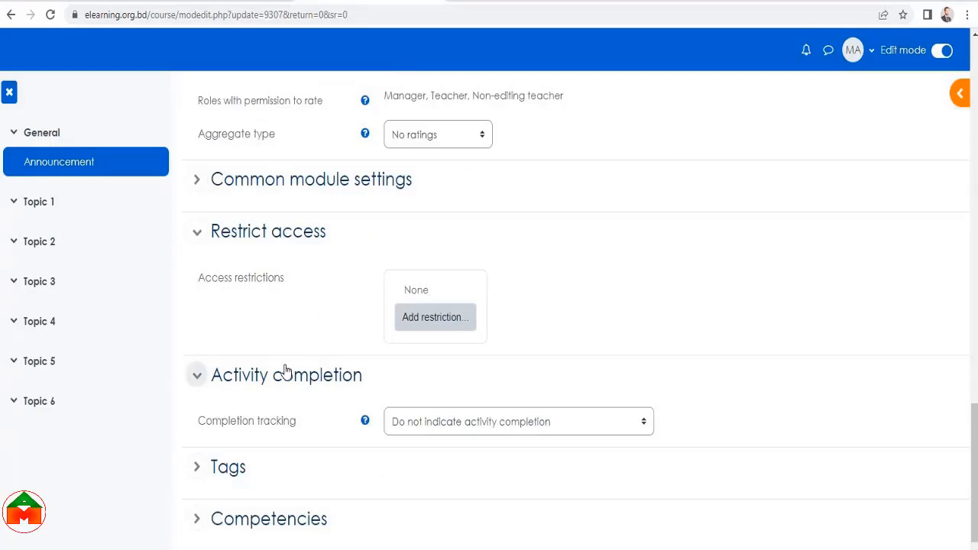
{"action": "scroll", "coordinate": [280, 330], "scroll_direction": "down", "scroll_amount": 2}
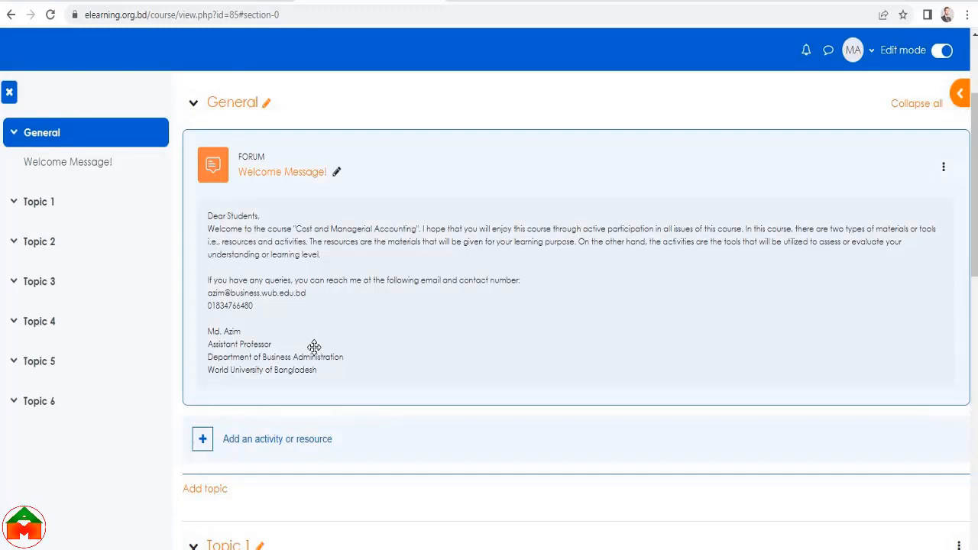
Switch role to Student and review the welcome post on the course page
{"action": "scroll", "coordinate": [375, 341], "scroll_direction": "up", "scroll_amount": 2}
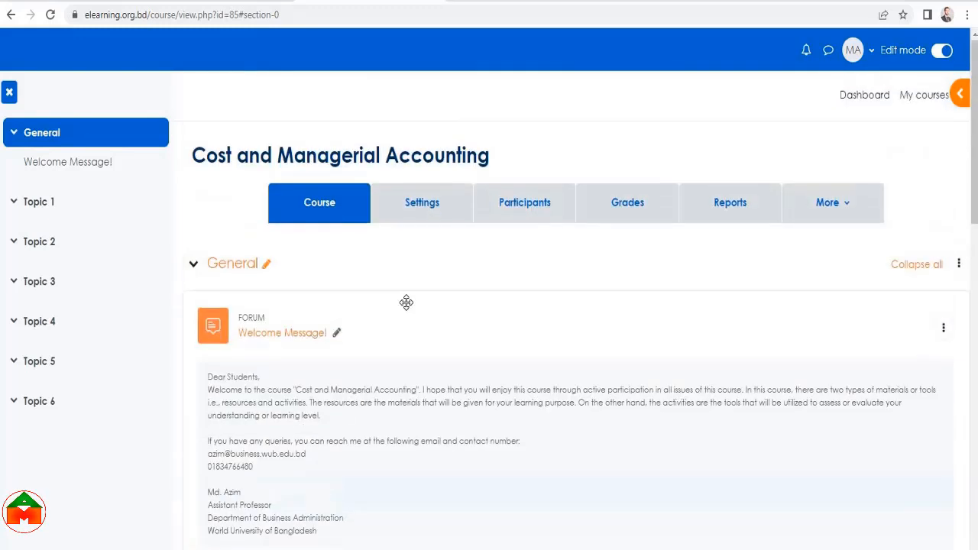
{"action": "left_click", "coordinate": [852, 52]}
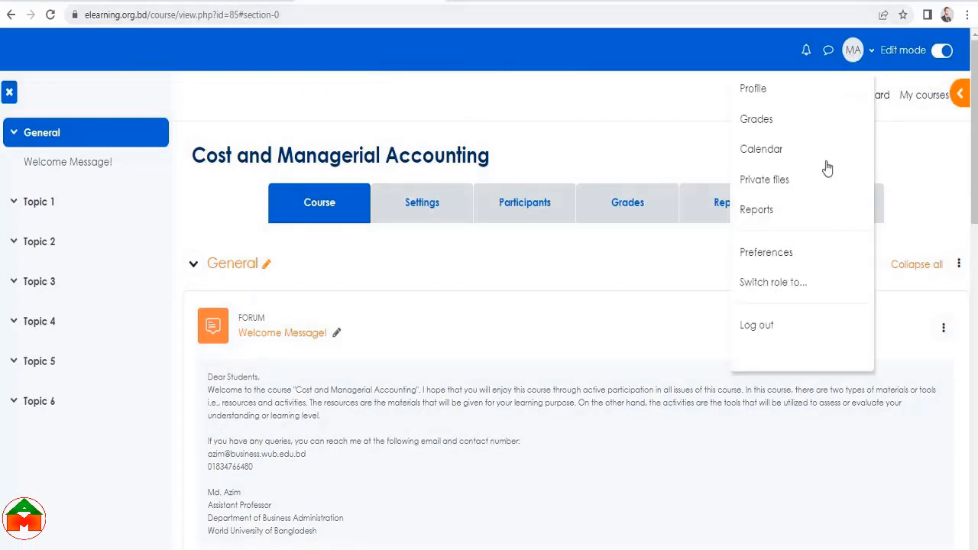
{"action": "left_click", "coordinate": [776, 282]}
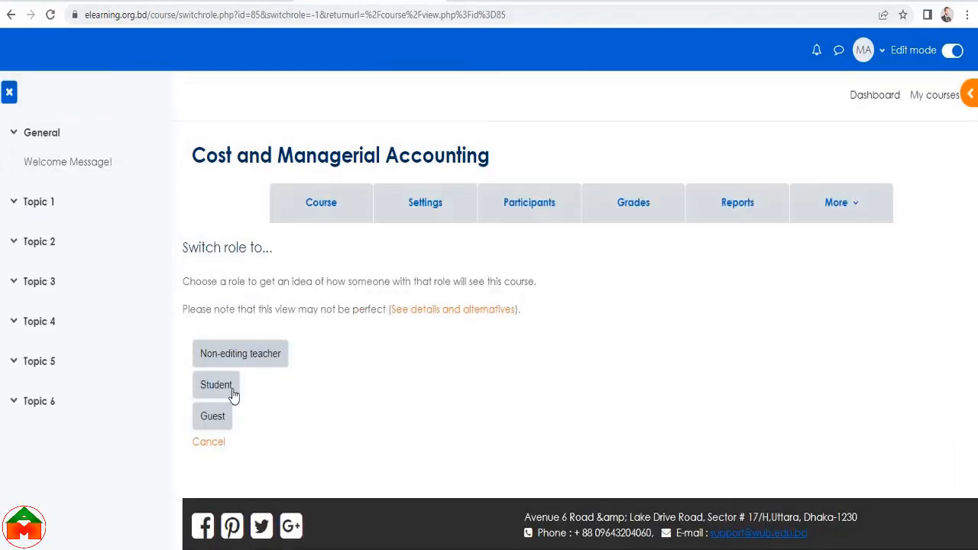
{"action": "left_click", "coordinate": [229, 390]}
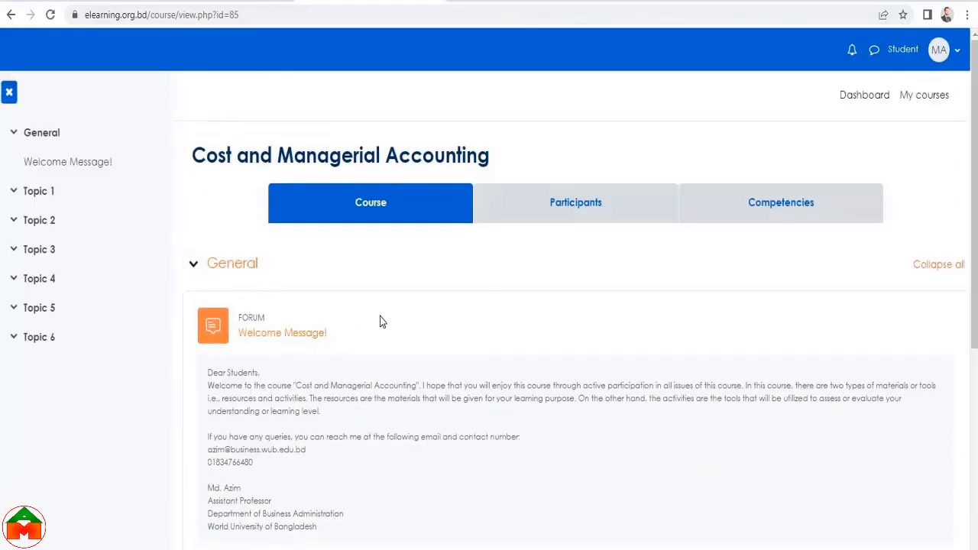
{"action": "scroll", "coordinate": [380, 319], "scroll_direction": "down", "scroll_amount": 3}
{"action": "left_click_drag", "start_coordinate": [324, 321], "coordinate": [205, 159]}
{"action": "left_click", "coordinate": [347, 249]}
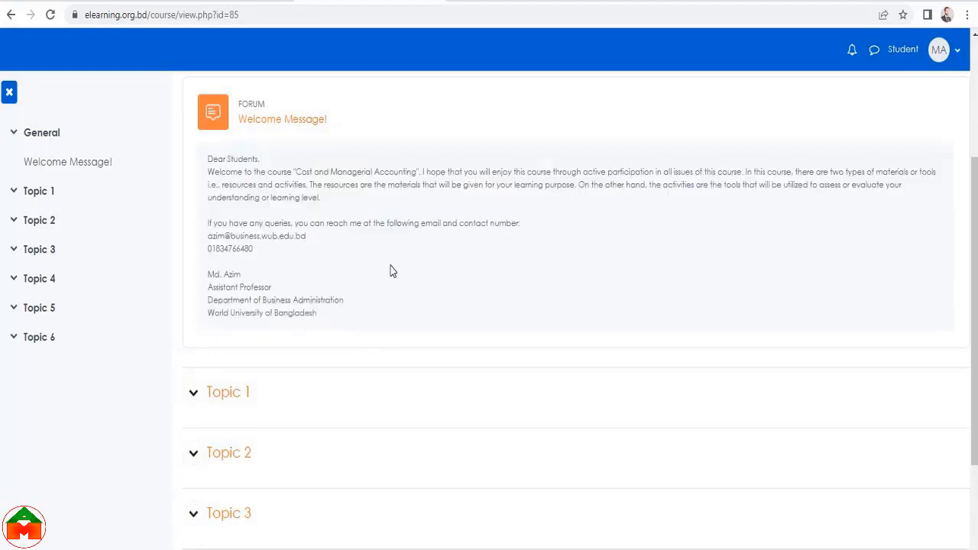
{"action": "scroll", "coordinate": [391, 270], "scroll_direction": "up", "scroll_amount": 3}
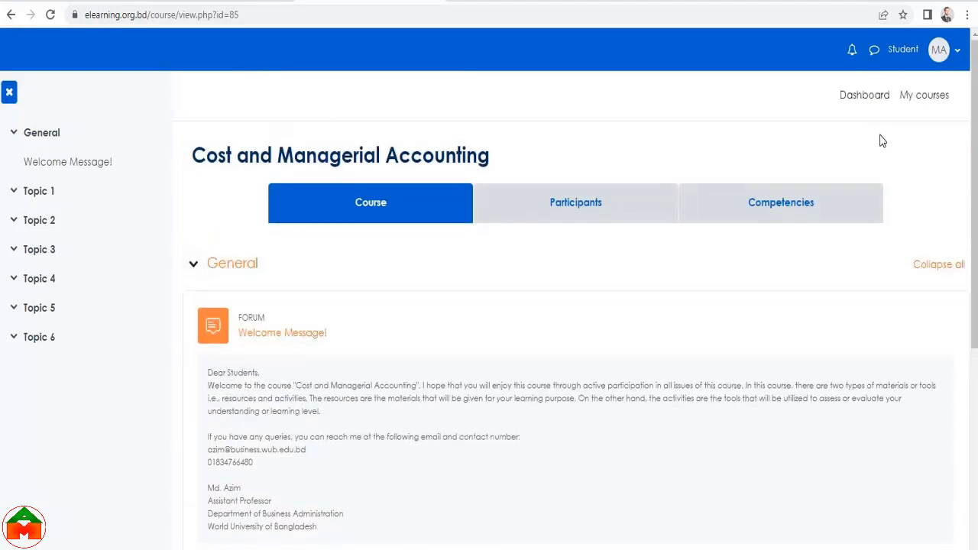
Return to the normal teacher role from the user menu
{"action": "left_click", "coordinate": [898, 50]}
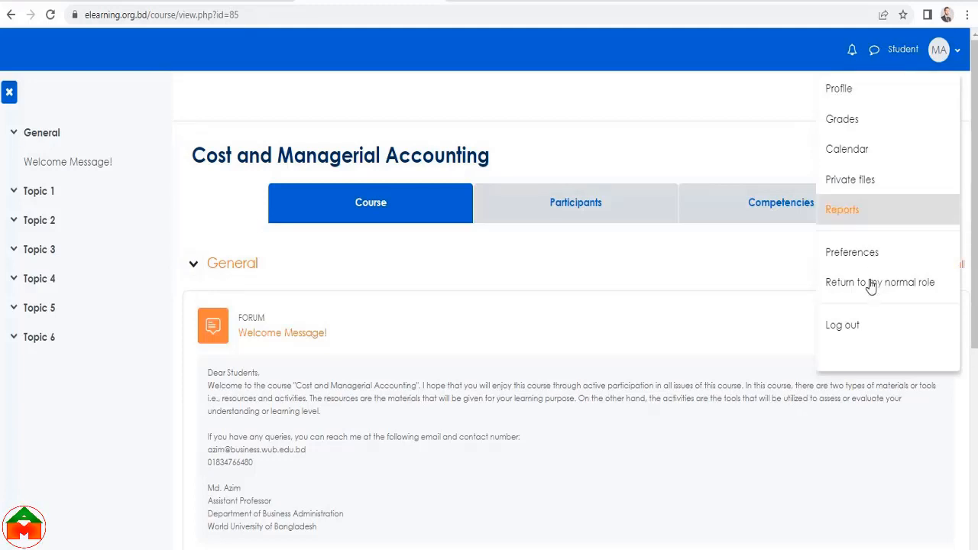
{"action": "left_click", "coordinate": [841, 284]}
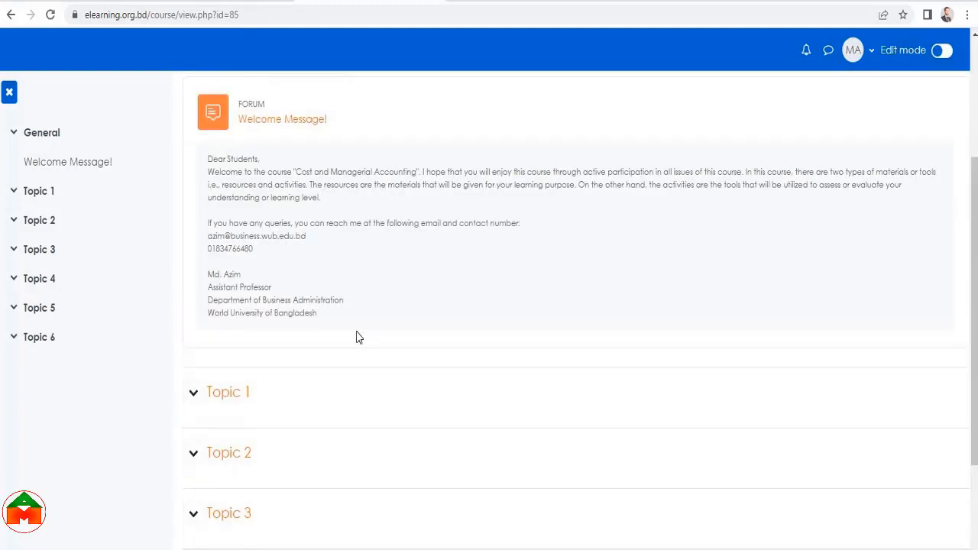
{"action": "scroll", "coordinate": [359, 337], "scroll_direction": "up", "scroll_amount": 2}
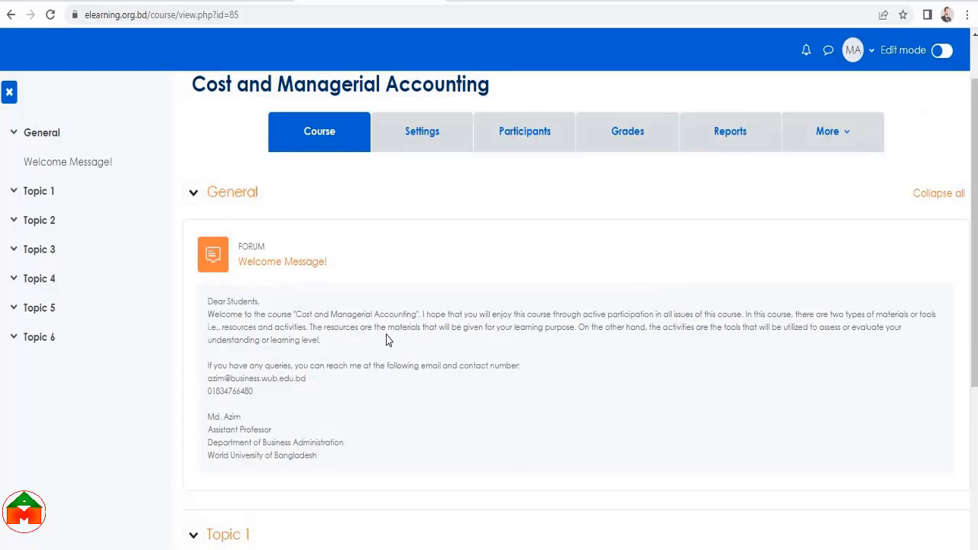
{"action": "scroll", "coordinate": [525, 277], "scroll_direction": "up", "scroll_amount": 1}
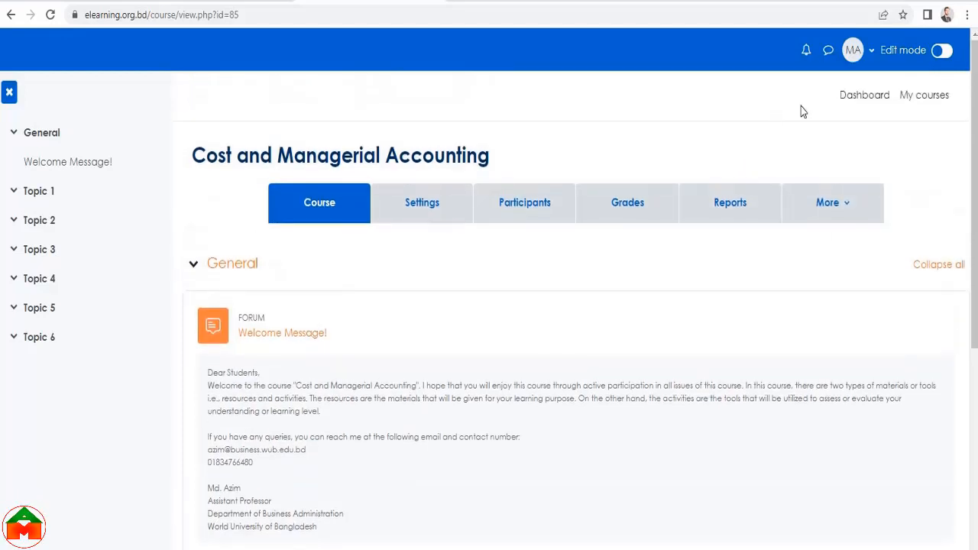
Switch Edit mode on and confirm Welcome Message! still sits under General
{"action": "left_click", "coordinate": [948, 52]}
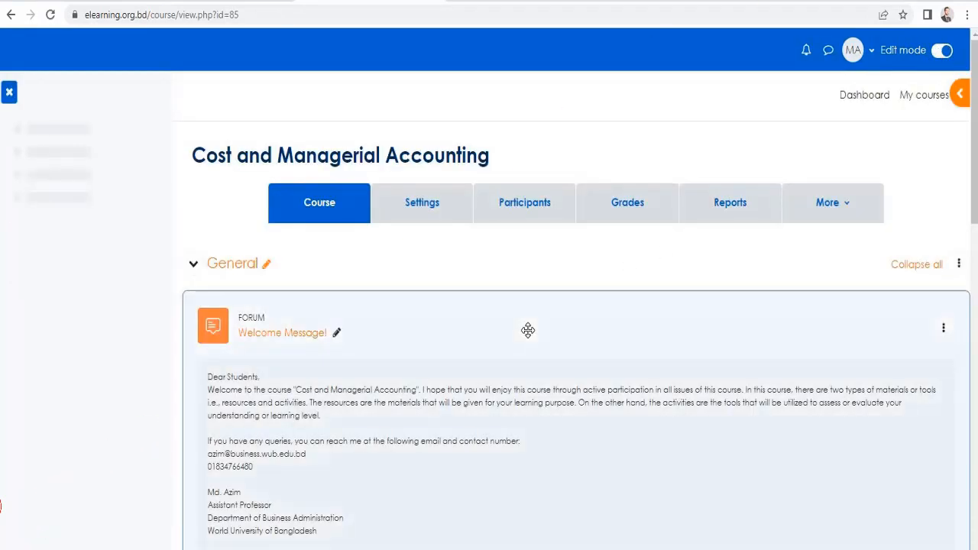
{"action": "scroll", "coordinate": [528, 330], "scroll_direction": "down", "scroll_amount": 3}
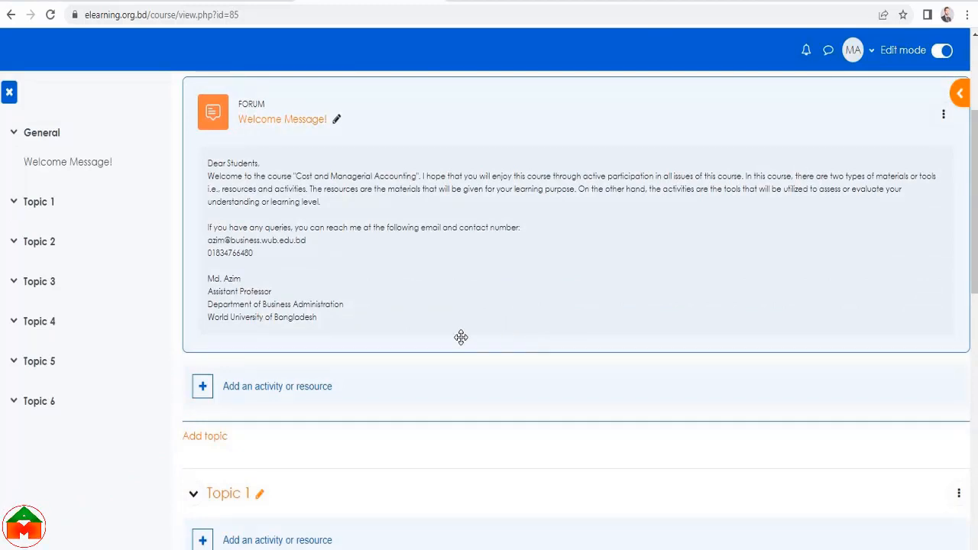
{"action": "scroll", "coordinate": [430, 339], "scroll_direction": "up", "scroll_amount": 1}
{"action": "scroll", "coordinate": [431, 339], "scroll_direction": "up", "scroll_amount": 2}
{"action": "scroll", "coordinate": [367, 339], "scroll_direction": "down", "scroll_amount": 3}
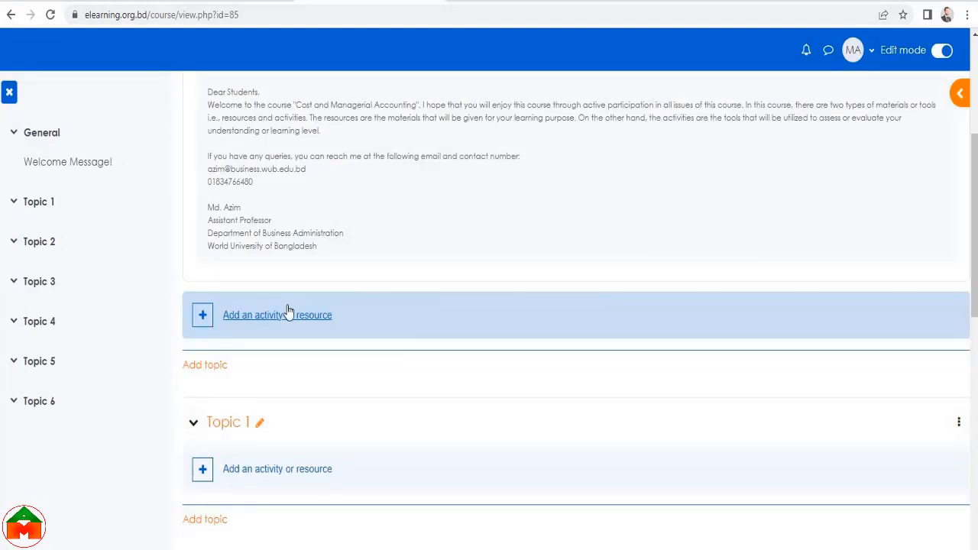
{"action": "scroll", "coordinate": [345, 315], "scroll_direction": "up", "scroll_amount": 2}
{"action": "scroll", "coordinate": [349, 324], "scroll_direction": "down", "scroll_amount": 2}
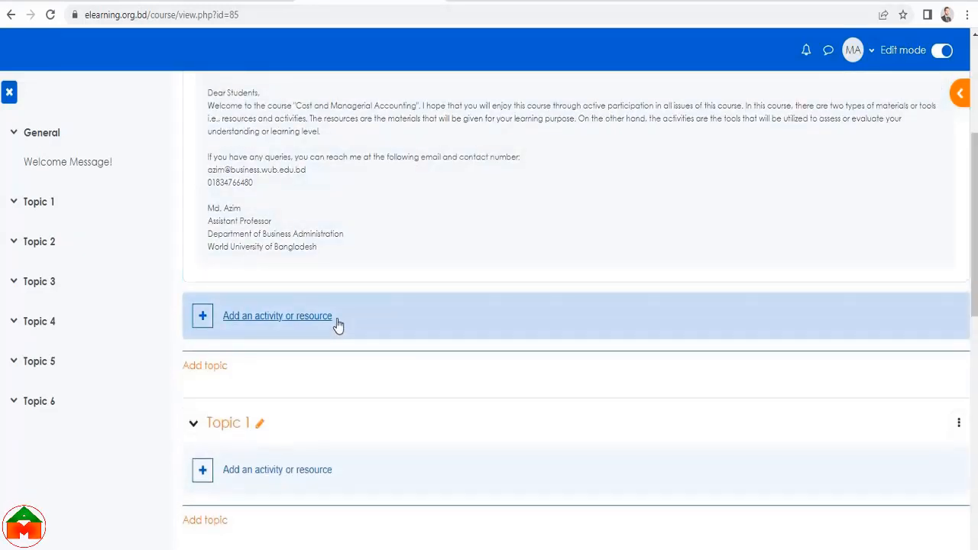
{"action": "scroll", "coordinate": [339, 324], "scroll_direction": "up", "scroll_amount": 2}
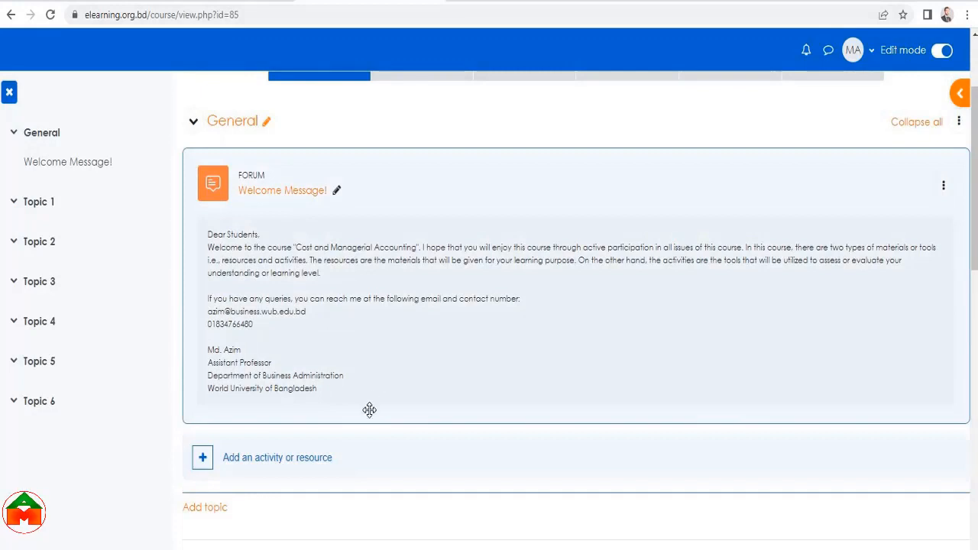
{"action": "scroll", "coordinate": [263, 456], "scroll_direction": "down", "scroll_amount": 1}
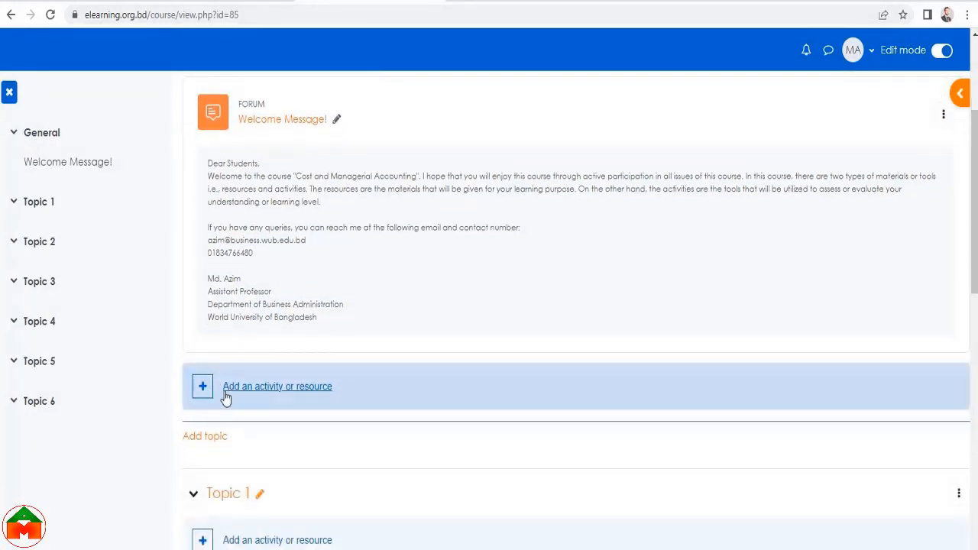
From General's Add an activity or resource, browse the Resources list to choose File
{"action": "left_click", "coordinate": [318, 392]}
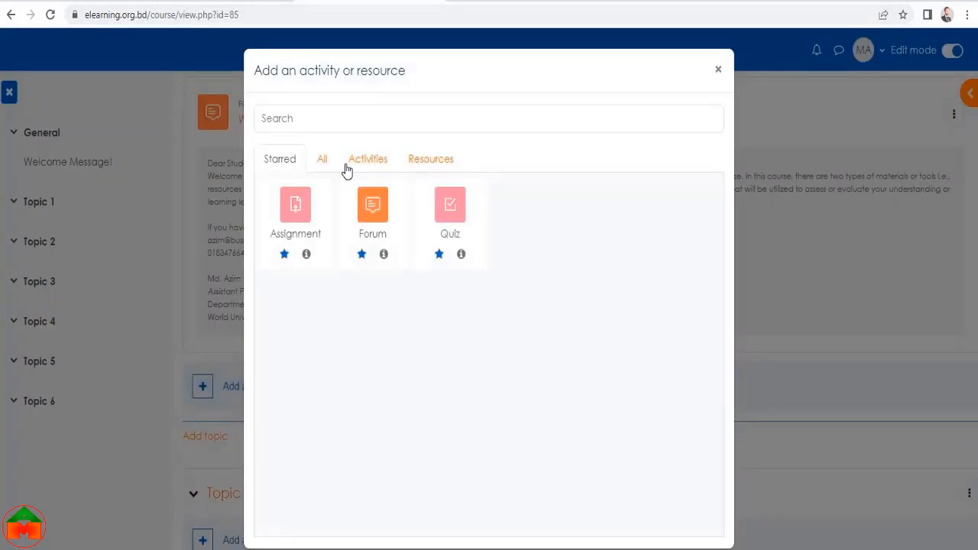
{"action": "left_click", "coordinate": [363, 161]}
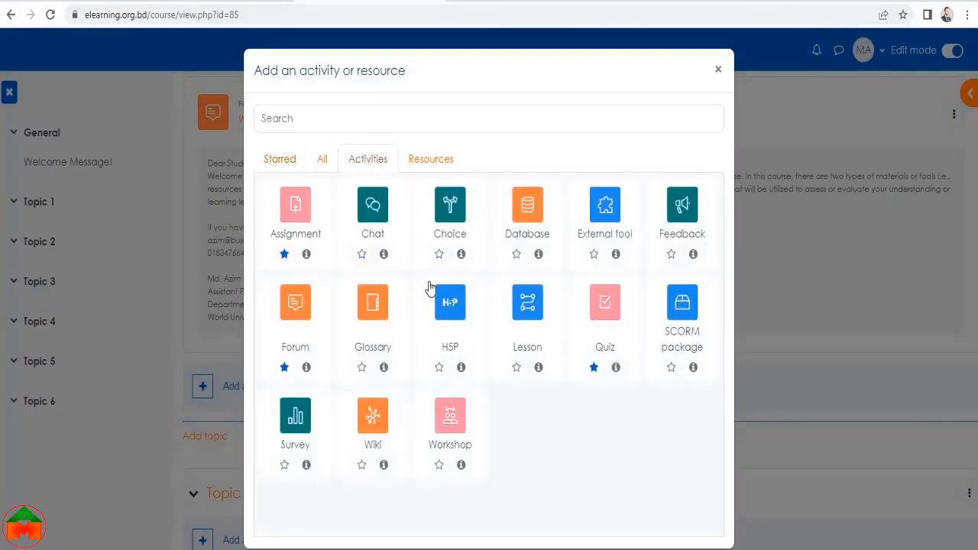
{"action": "left_click", "coordinate": [427, 162]}
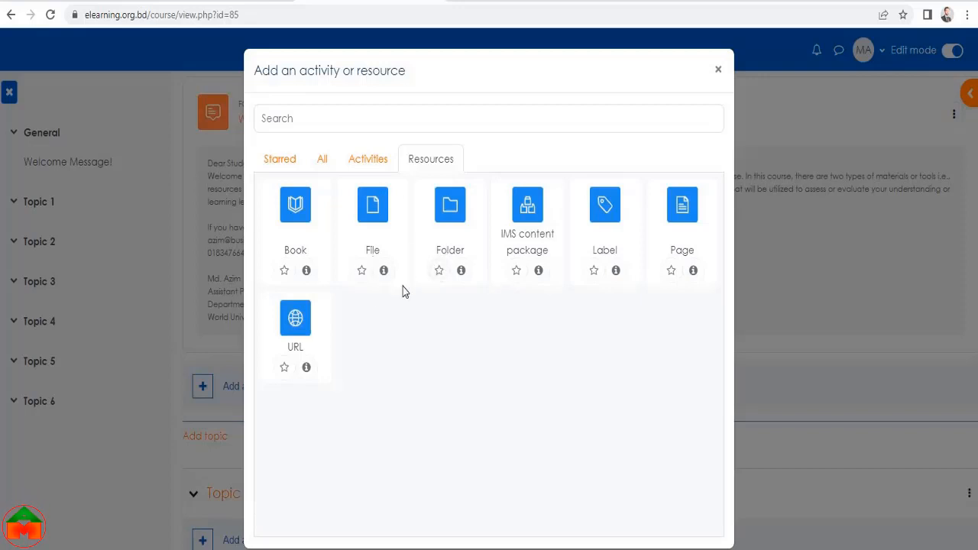
{"action": "left_click", "coordinate": [368, 159]}
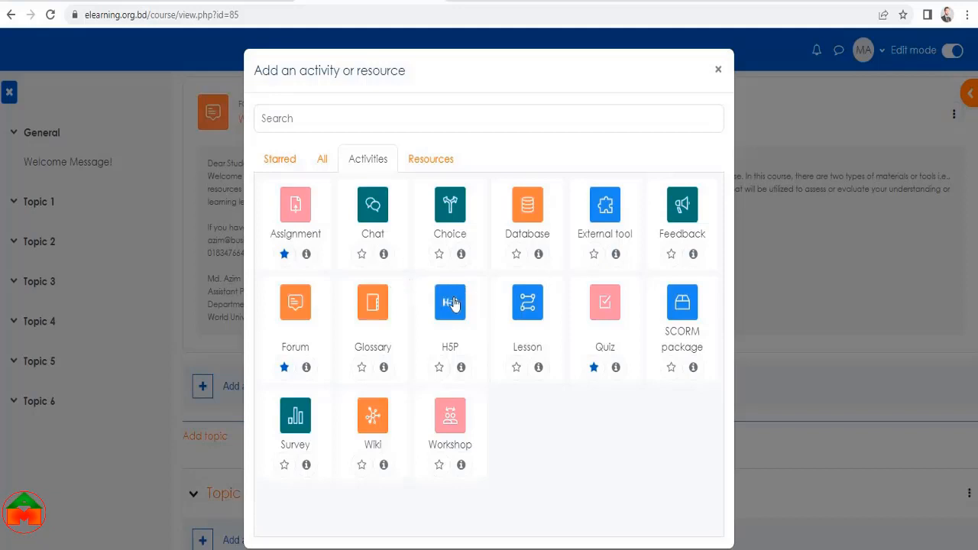
{"action": "left_click", "coordinate": [432, 160]}
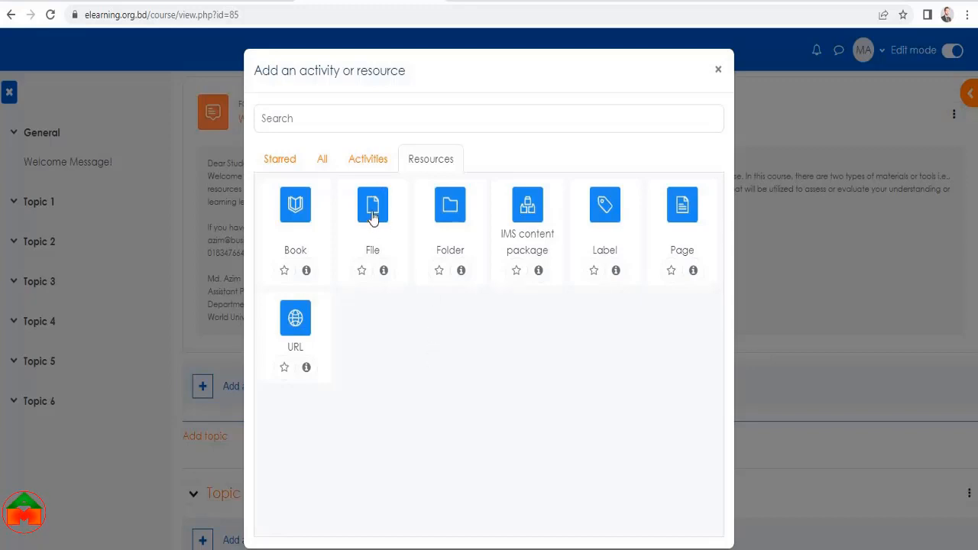
{"action": "scroll", "coordinate": [482, 316], "scroll_direction": "down", "scroll_amount": 2}
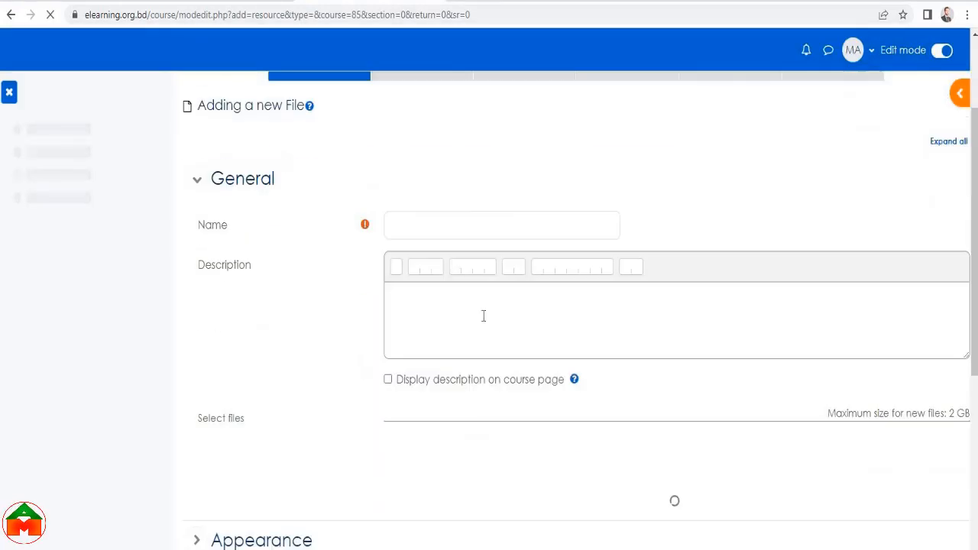
Name the new File resource 'Course Outline' and bring up the File picker
{"action": "left_click", "coordinate": [441, 226]}
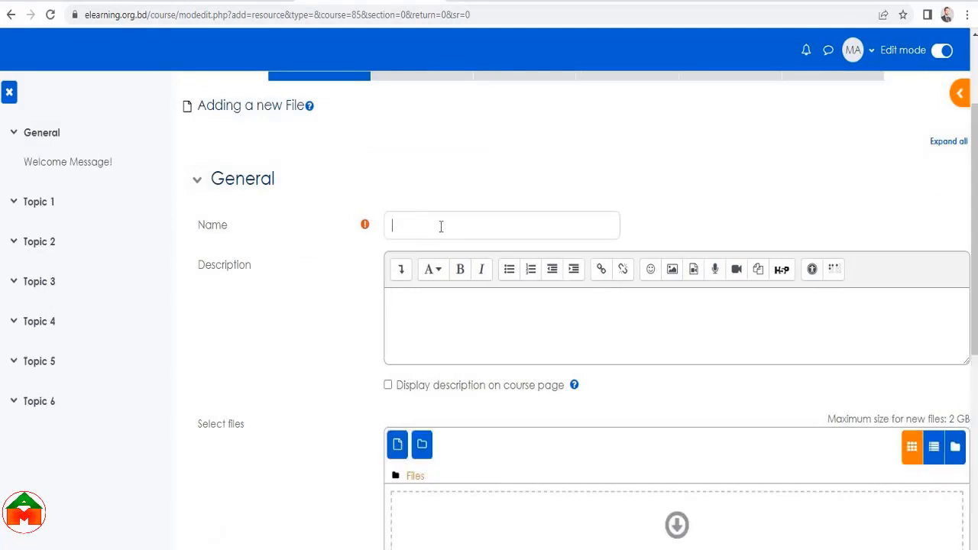
{"action": "type", "text": "Course Outline"}
{"action": "key", "text": "Tab"}
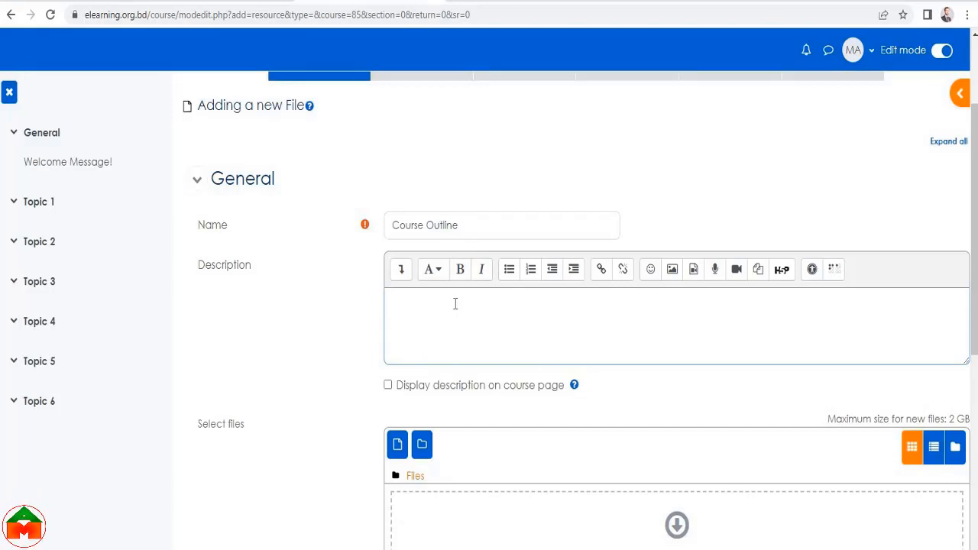
{"action": "scroll", "coordinate": [421, 302], "scroll_direction": "down", "scroll_amount": 2}
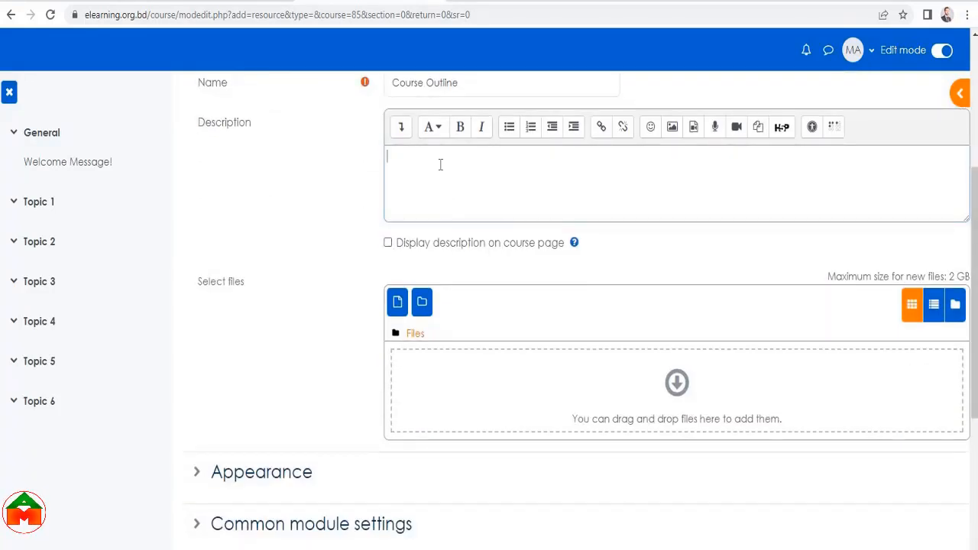
{"action": "scroll", "coordinate": [684, 340], "scroll_direction": "down", "scroll_amount": 1}
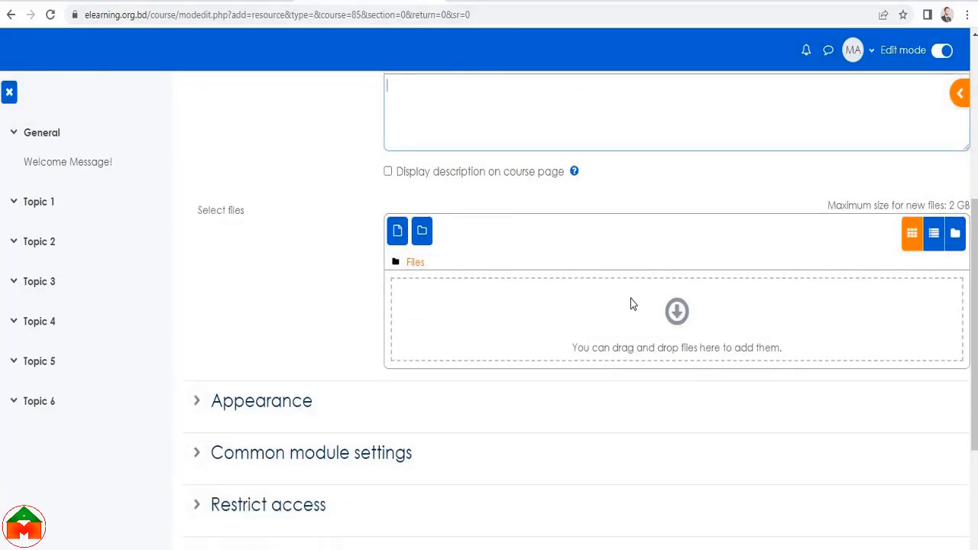
{"action": "left_click", "coordinate": [677, 311]}
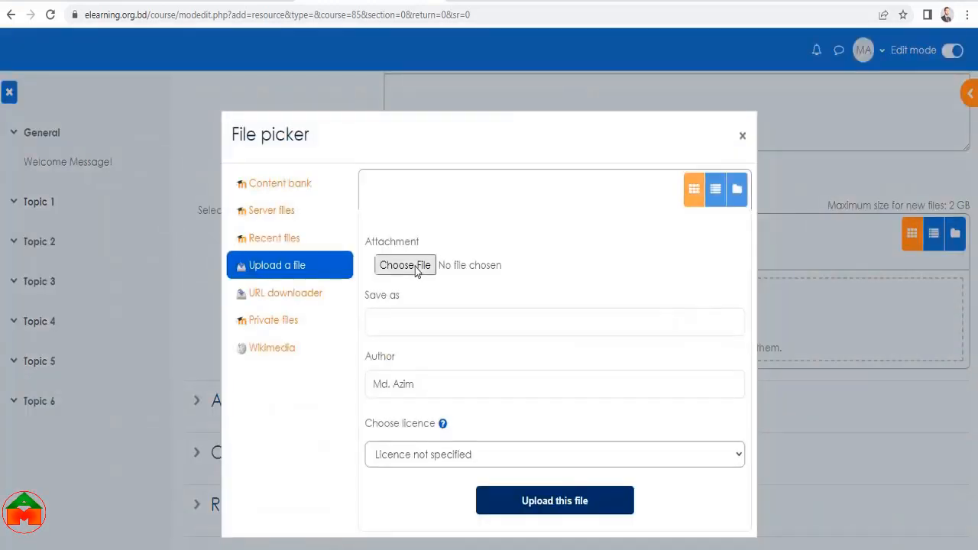
Upload the BTHM 207 Cost and Managerial Accounting course outline PDF from the Desktop
{"action": "left_click", "coordinate": [415, 266]}
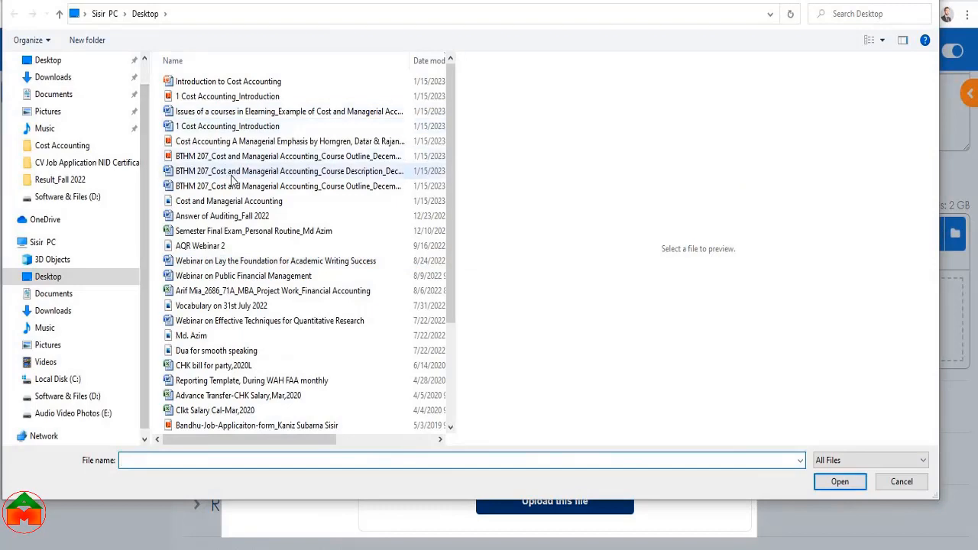
{"action": "left_click", "coordinate": [312, 160]}
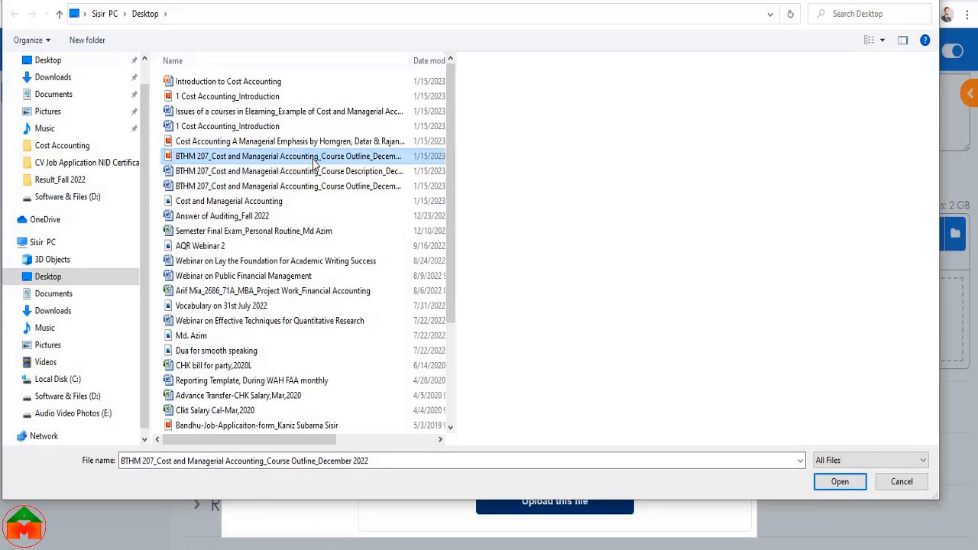
{"action": "left_click", "coordinate": [833, 481]}
{"action": "left_click", "coordinate": [550, 508]}
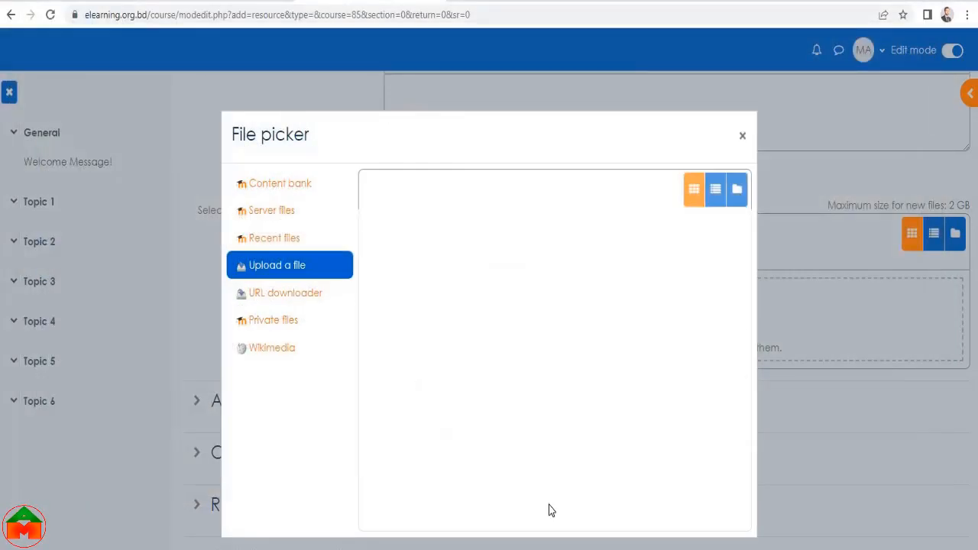
Expand and review the Appearance settings for the Course Outline resource, then collapse them
{"action": "scroll", "coordinate": [454, 321], "scroll_direction": "down", "scroll_amount": 3}
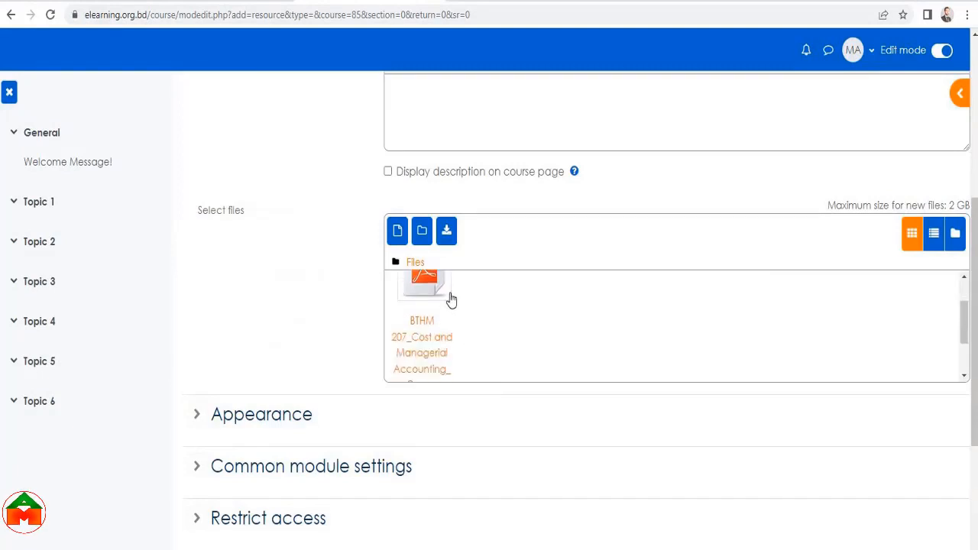
{"action": "scroll", "coordinate": [468, 354], "scroll_direction": "up", "scroll_amount": 5}
{"action": "scroll", "coordinate": [443, 466], "scroll_direction": "down", "scroll_amount": 2}
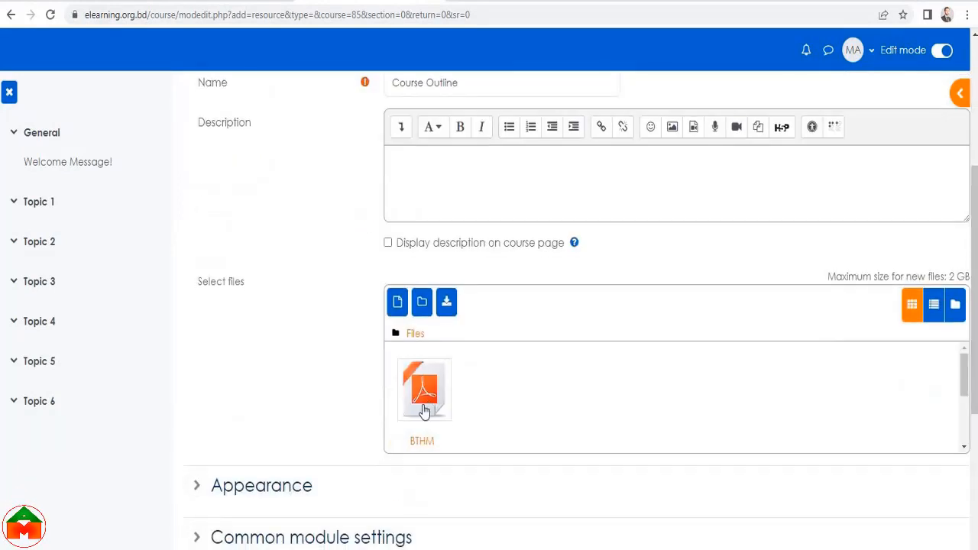
{"action": "scroll", "coordinate": [563, 373], "scroll_direction": "up", "scroll_amount": 3}
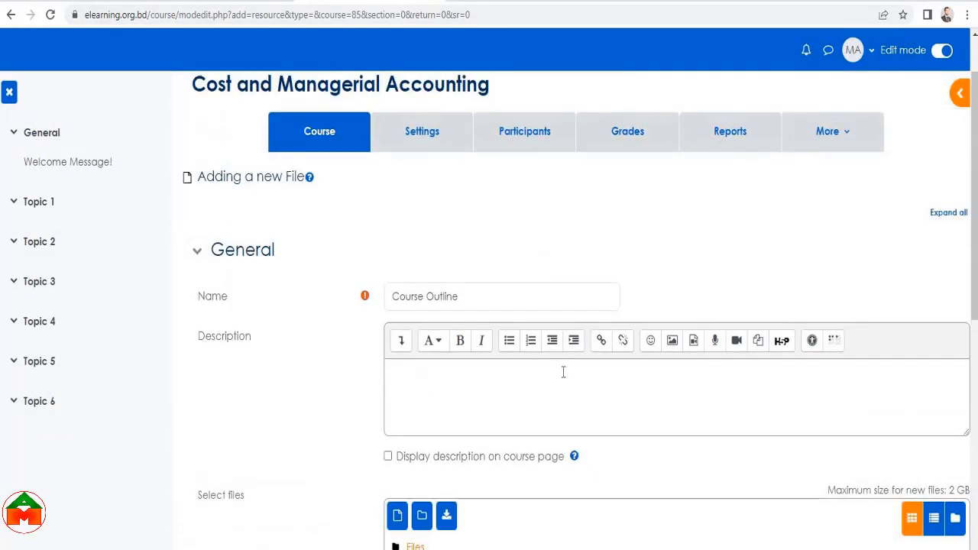
{"action": "scroll", "coordinate": [563, 371], "scroll_direction": "down", "scroll_amount": 3}
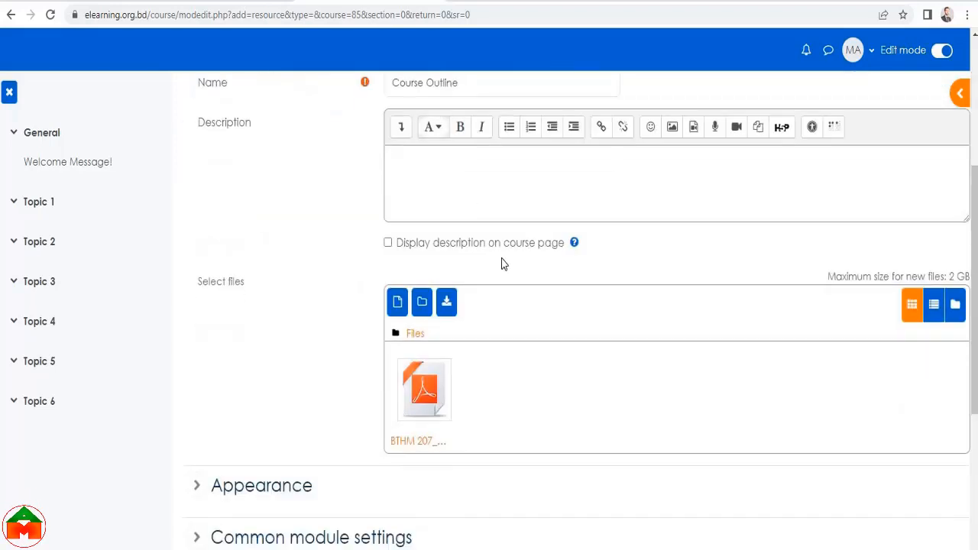
{"action": "scroll", "coordinate": [502, 262], "scroll_direction": "down", "scroll_amount": 2}
{"action": "scroll", "coordinate": [498, 271], "scroll_direction": "down", "scroll_amount": 1}
{"action": "left_click", "coordinate": [287, 273]}
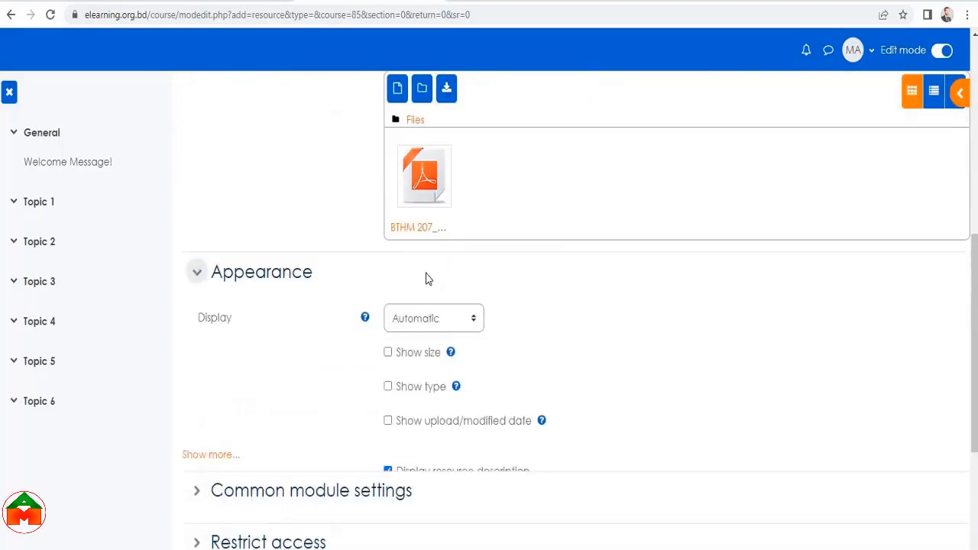
{"action": "scroll", "coordinate": [426, 277], "scroll_direction": "down", "scroll_amount": 3}
{"action": "scroll", "coordinate": [427, 273], "scroll_direction": "up", "scroll_amount": 2}
{"action": "scroll", "coordinate": [312, 262], "scroll_direction": "down", "scroll_amount": 3}
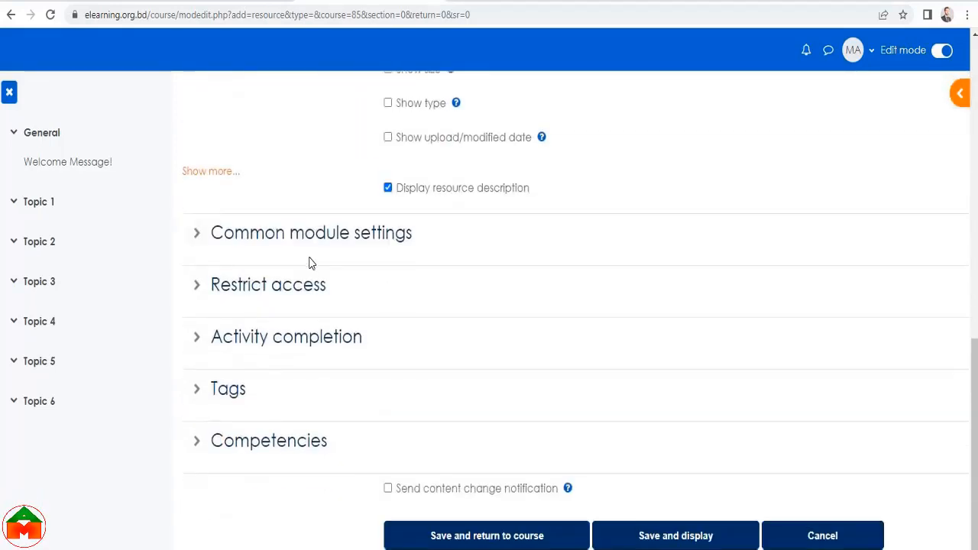
{"action": "scroll", "coordinate": [290, 199], "scroll_direction": "up", "scroll_amount": 3}
{"action": "left_click", "coordinate": [262, 204]}
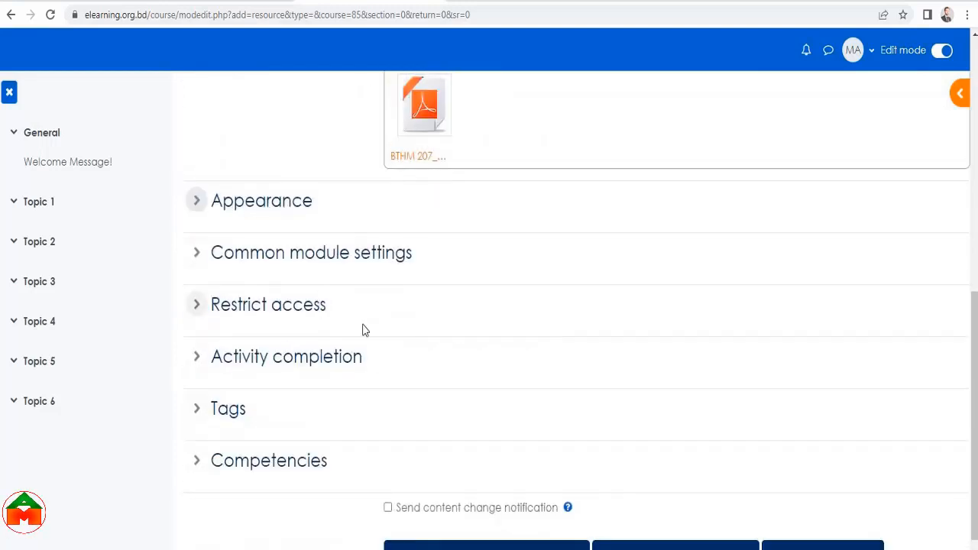
Save the Course Outline resource and return to the course page
{"action": "scroll", "coordinate": [374, 263], "scroll_direction": "up", "scroll_amount": 2}
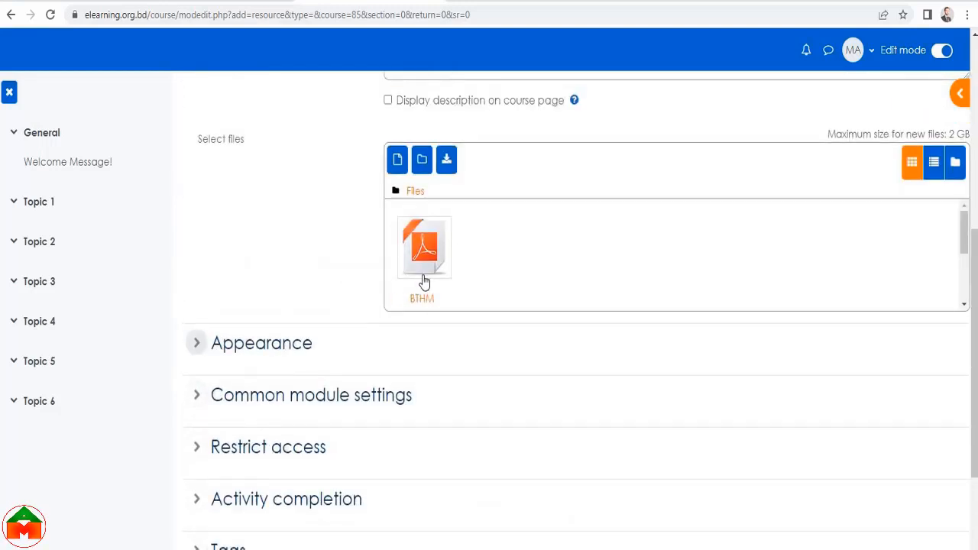
{"action": "scroll", "coordinate": [428, 346], "scroll_direction": "down", "scroll_amount": 3}
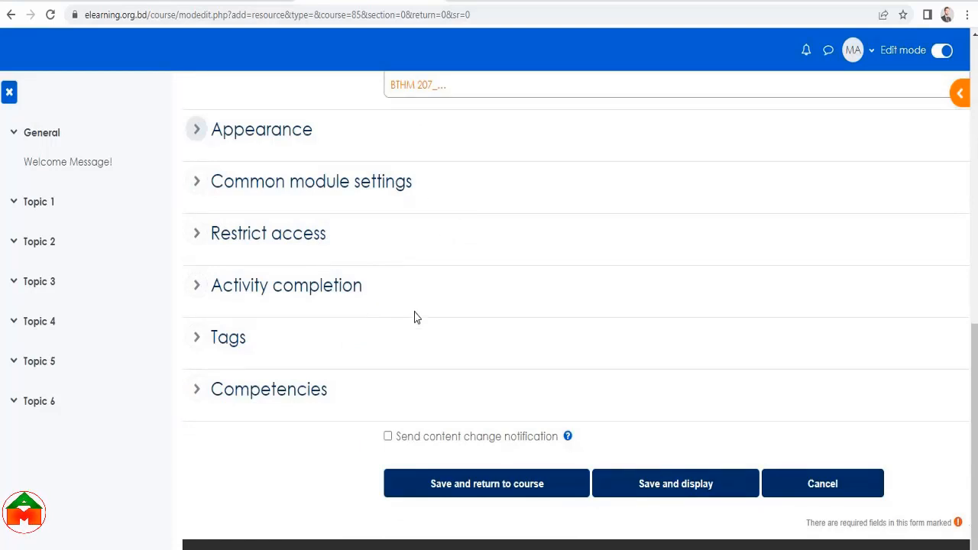
{"action": "scroll", "coordinate": [496, 405], "scroll_direction": "down", "scroll_amount": 1}
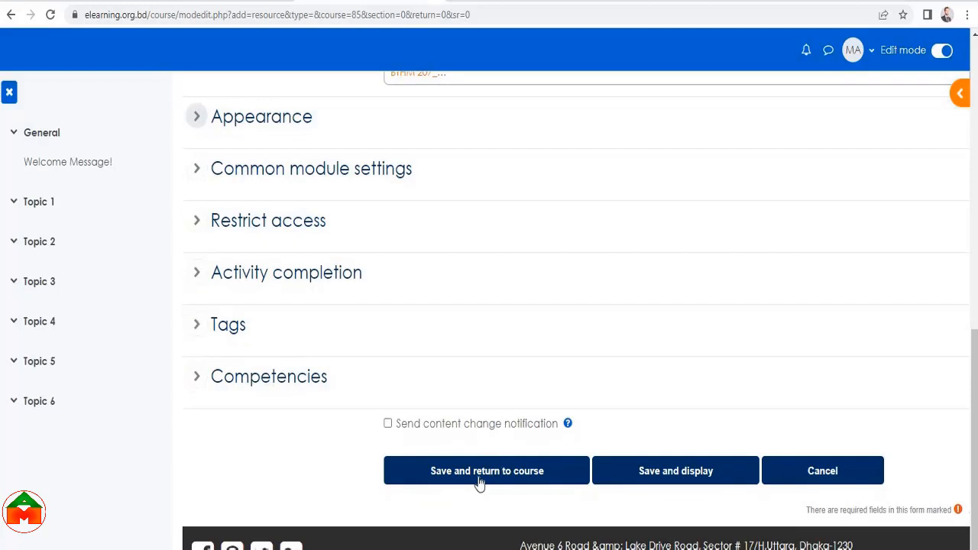
{"action": "left_click", "coordinate": [525, 472]}
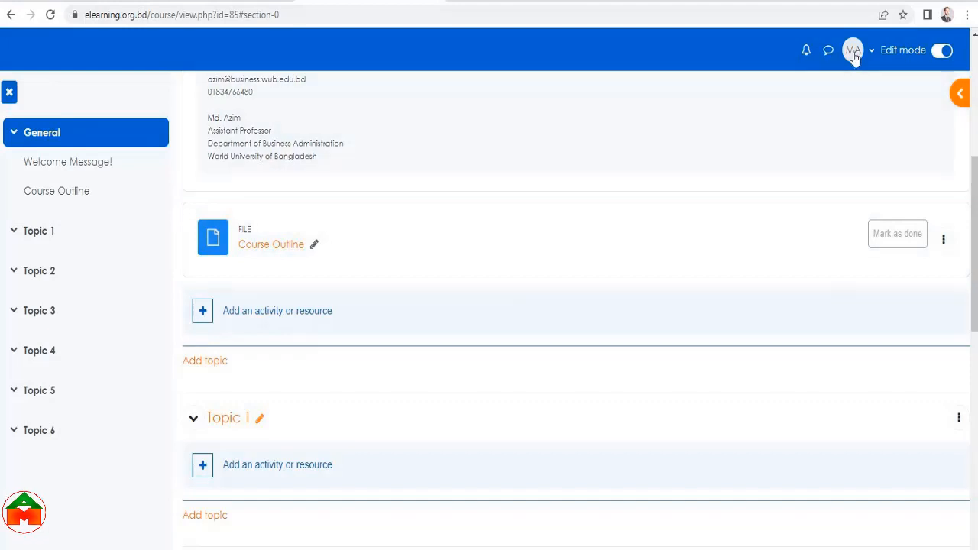
Switch the course view to the Student role and open the Course Outline PDF
{"action": "left_click", "coordinate": [852, 50]}
{"action": "left_click", "coordinate": [767, 282]}
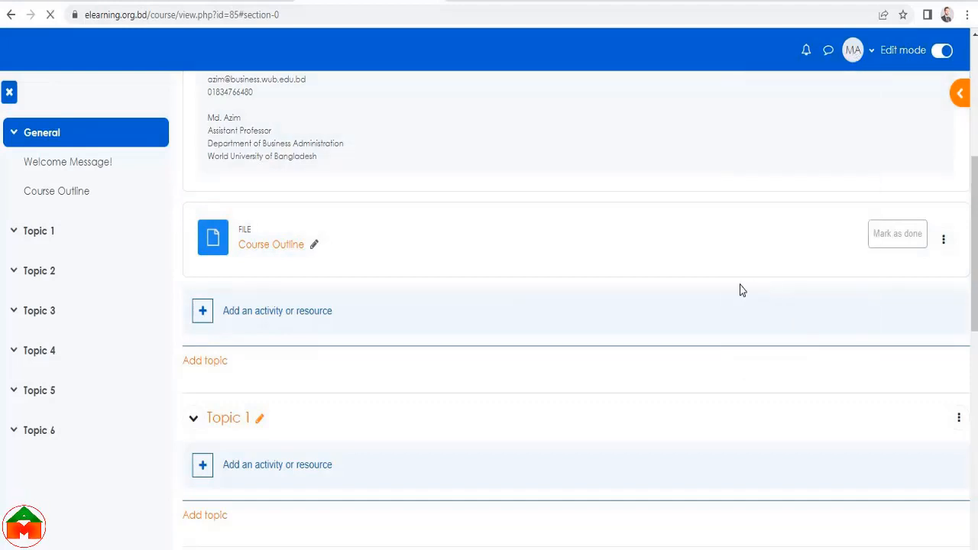
{"action": "left_click", "coordinate": [205, 393]}
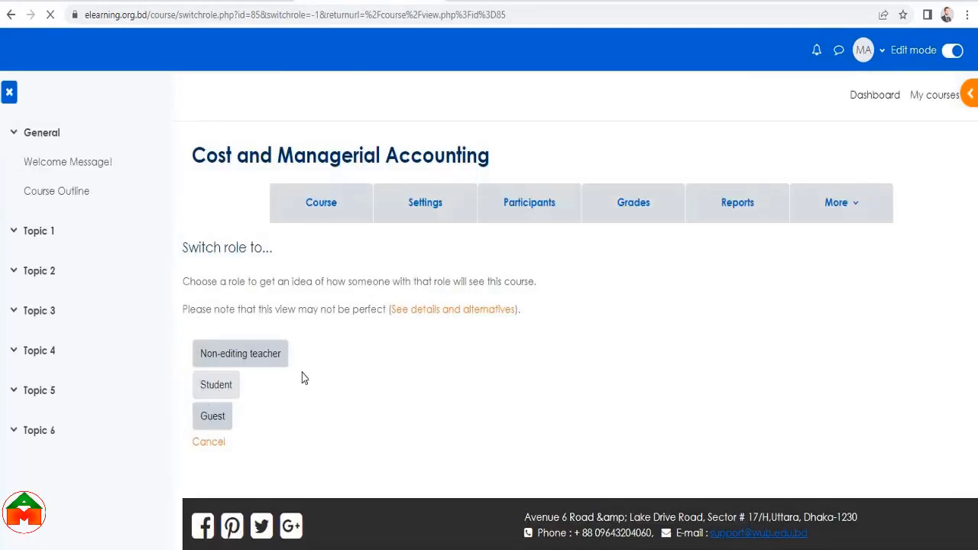
{"action": "scroll", "coordinate": [299, 229], "scroll_direction": "down", "scroll_amount": 3}
{"action": "scroll", "coordinate": [298, 259], "scroll_direction": "down", "scroll_amount": 3}
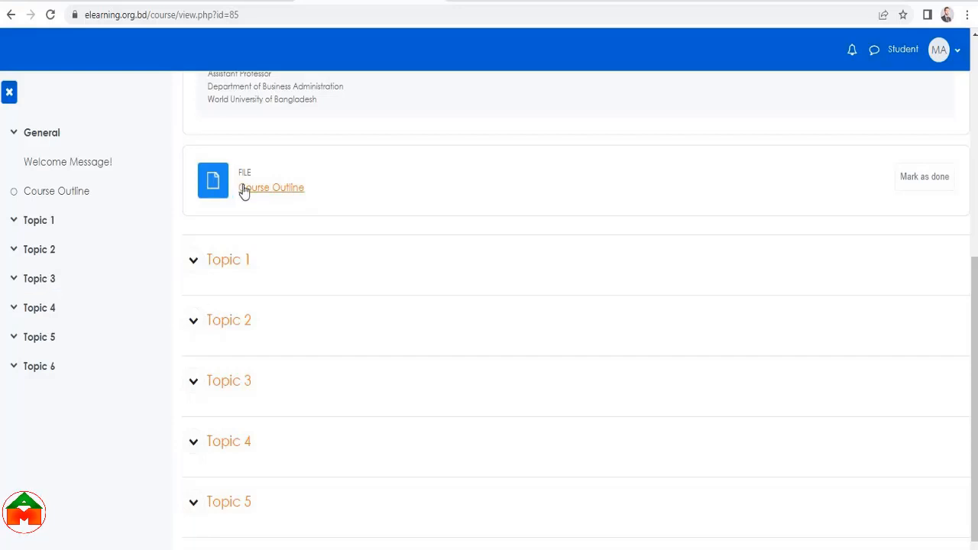
{"action": "left_click", "coordinate": [271, 189]}
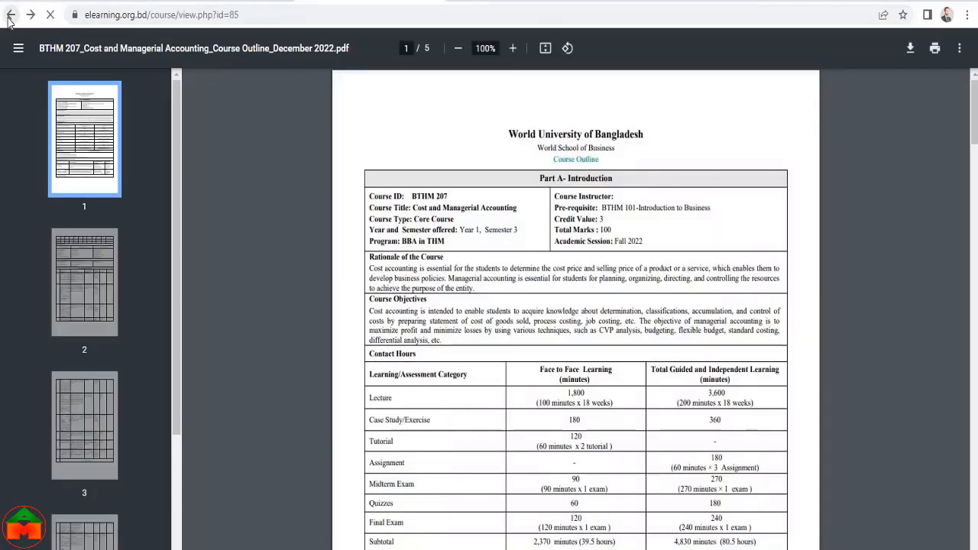
Go back to the course page and return to the normal teacher role
{"action": "left_click", "coordinate": [10, 16]}
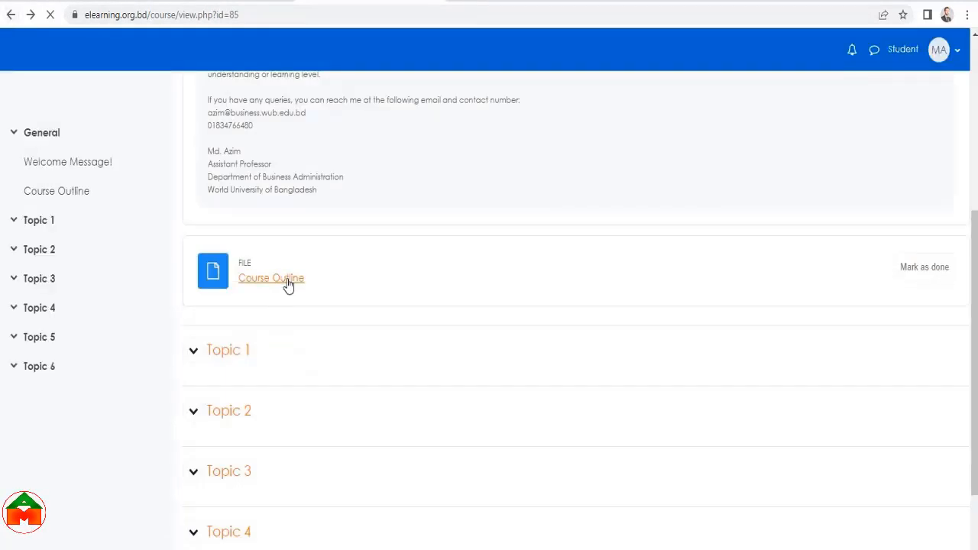
{"action": "scroll", "coordinate": [343, 271], "scroll_direction": "up", "scroll_amount": 3}
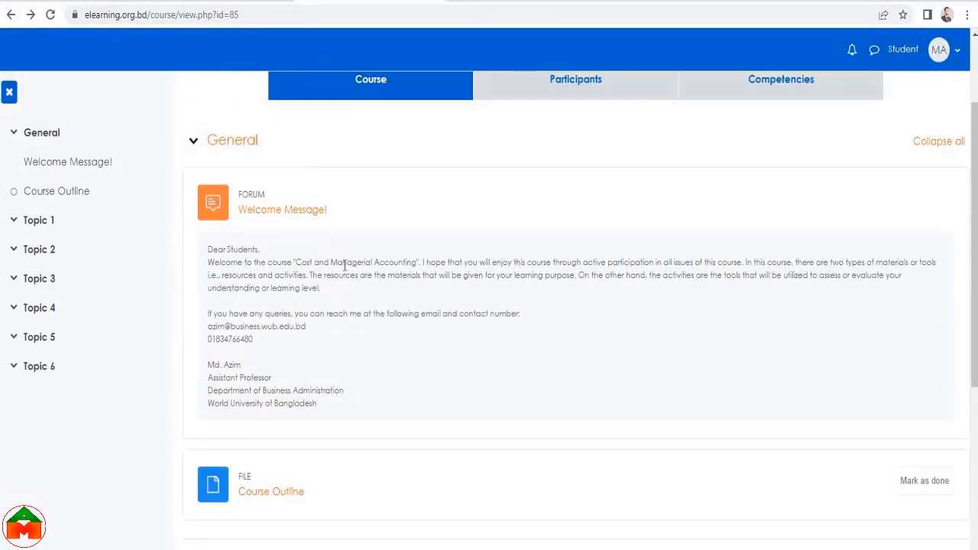
{"action": "scroll", "coordinate": [345, 265], "scroll_direction": "down", "scroll_amount": 3}
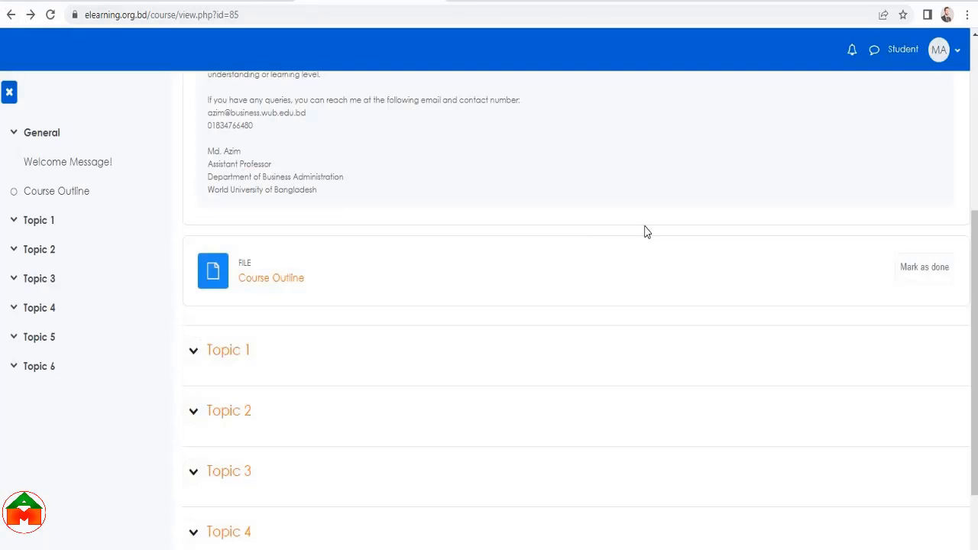
{"action": "left_click", "coordinate": [899, 54]}
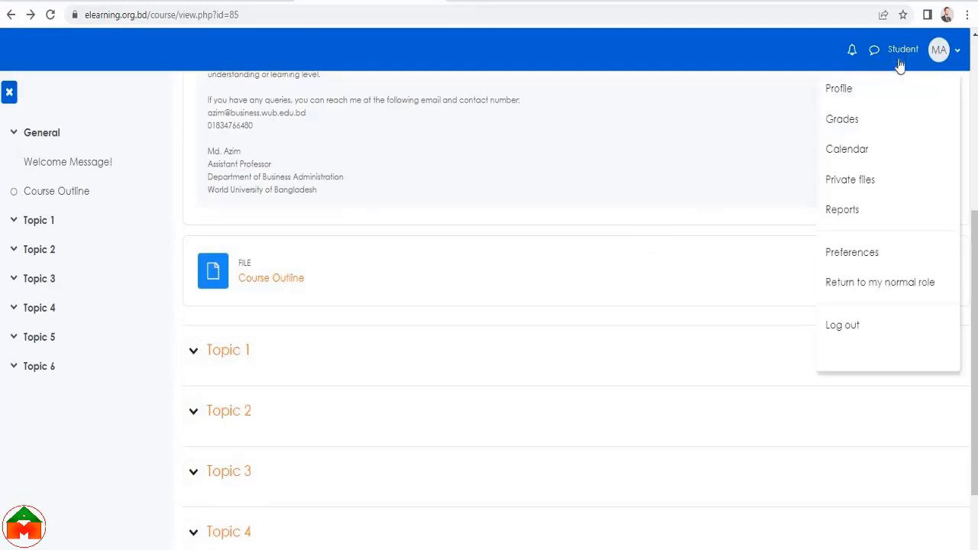
{"action": "left_click", "coordinate": [885, 283]}
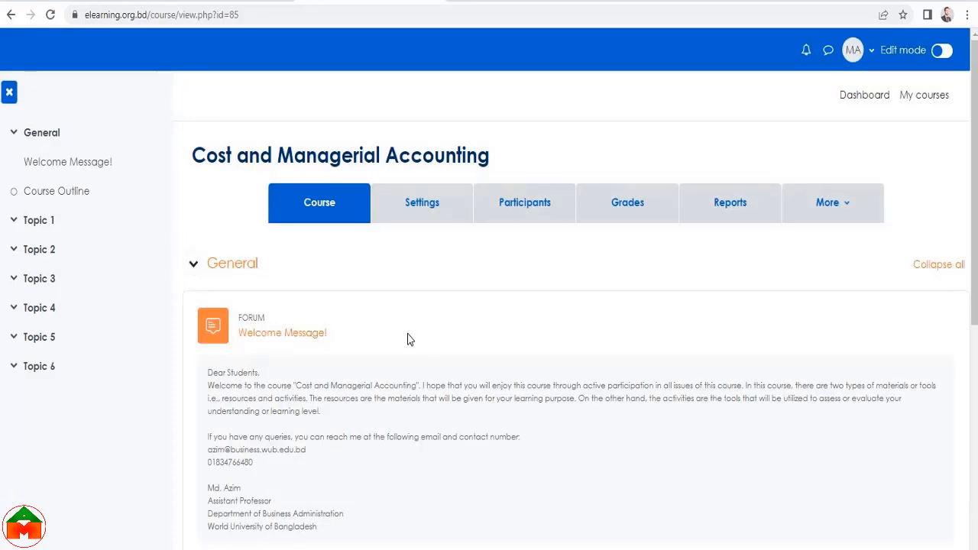
{"action": "scroll", "coordinate": [398, 298], "scroll_direction": "down", "scroll_amount": 4}
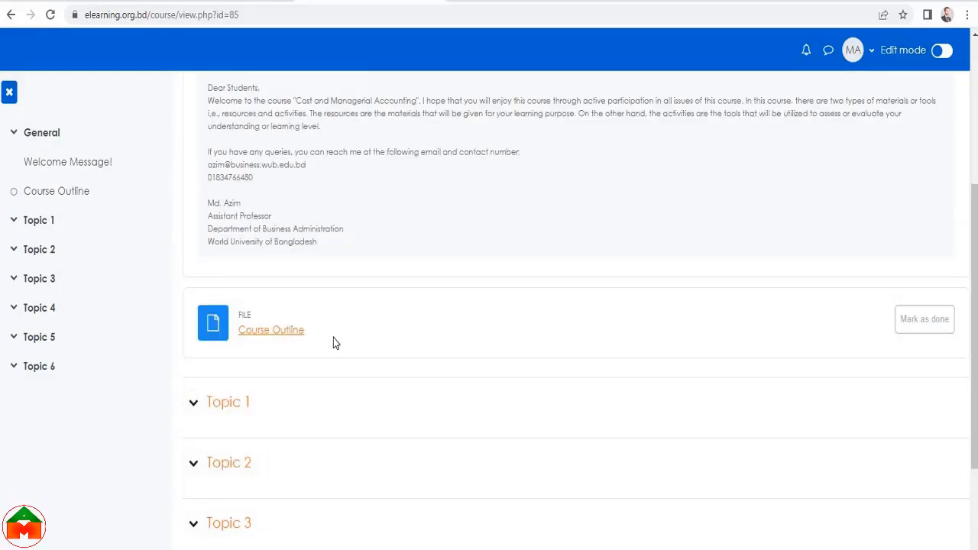
{"action": "scroll", "coordinate": [375, 323], "scroll_direction": "down", "scroll_amount": 2}
{"action": "scroll", "coordinate": [568, 329], "scroll_direction": "up", "scroll_amount": 3}
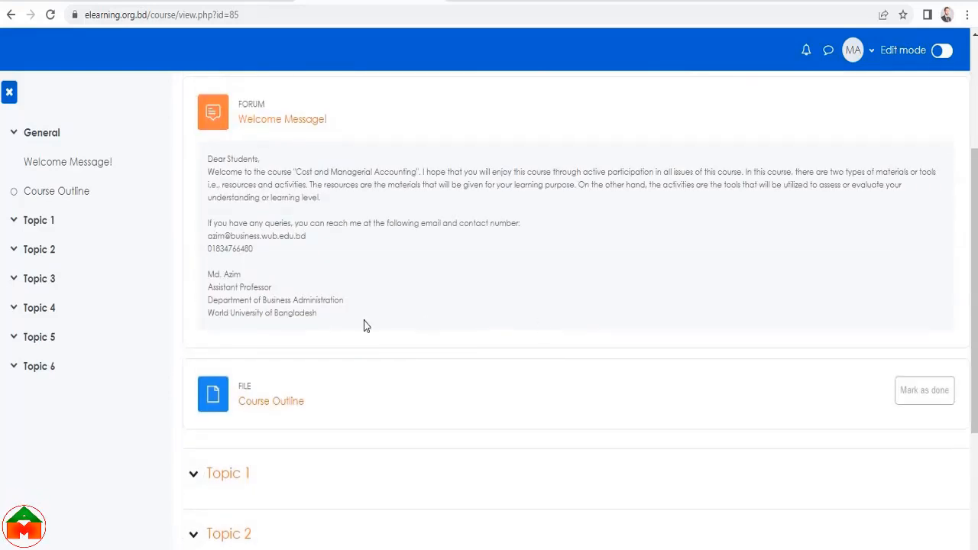
{"action": "scroll", "coordinate": [363, 324], "scroll_direction": "down", "scroll_amount": 2}
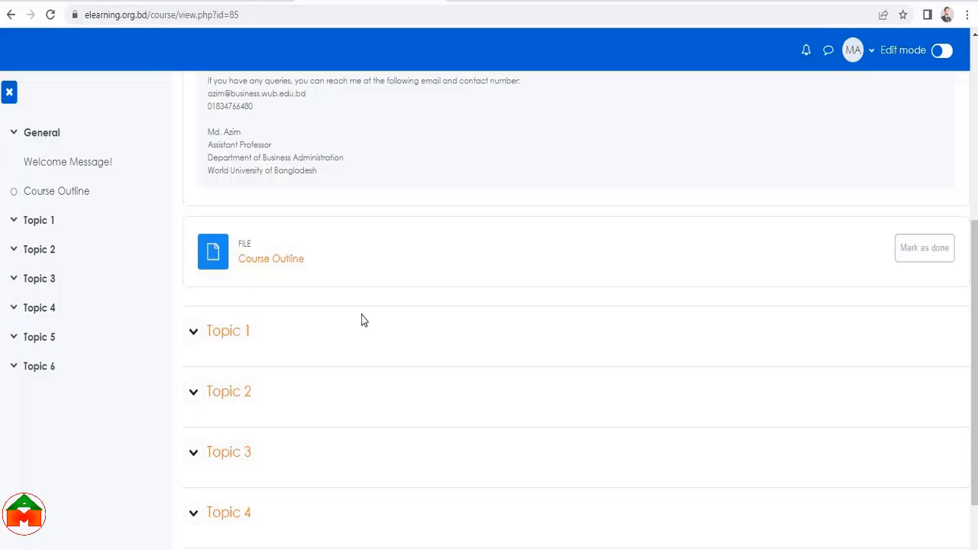
{"action": "scroll", "coordinate": [363, 319], "scroll_direction": "up", "scroll_amount": 2}
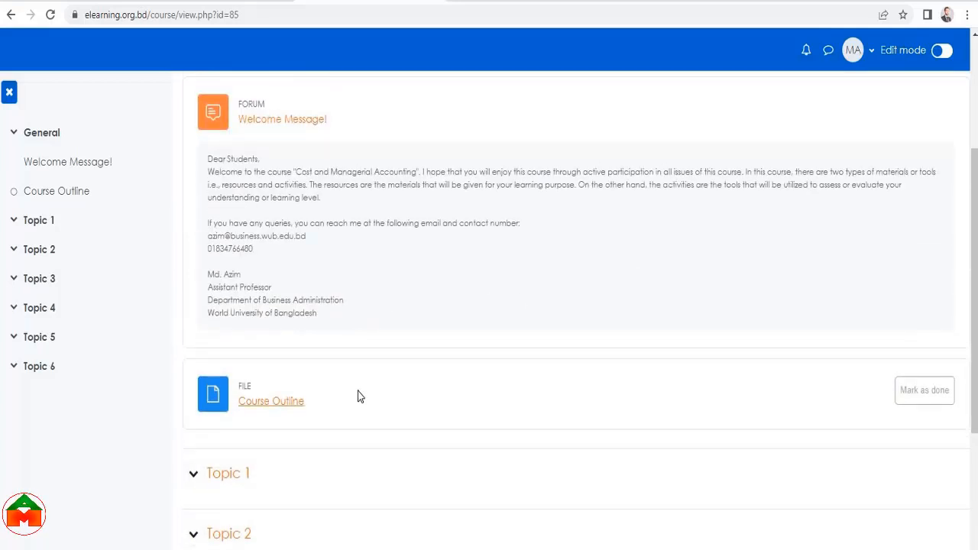
{"action": "scroll", "coordinate": [369, 353], "scroll_direction": "up", "scroll_amount": 3}
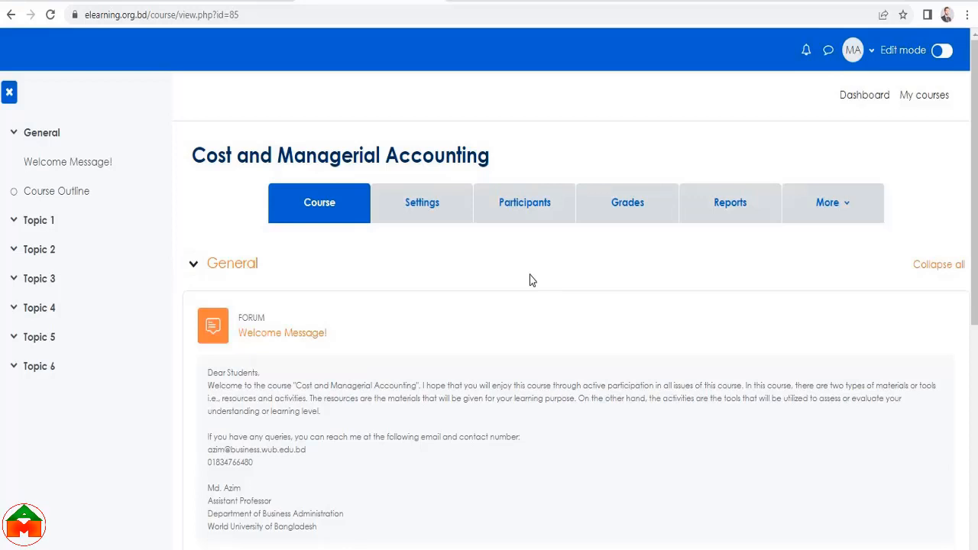
Turn on edit mode and add a new File resource to the General section
{"action": "left_click", "coordinate": [947, 51]}
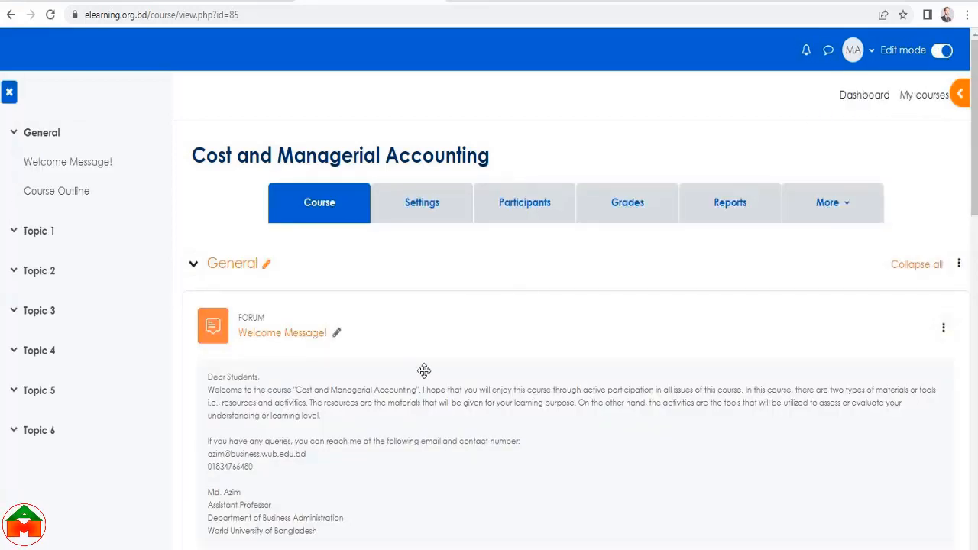
{"action": "scroll", "coordinate": [443, 368], "scroll_direction": "down", "scroll_amount": 5}
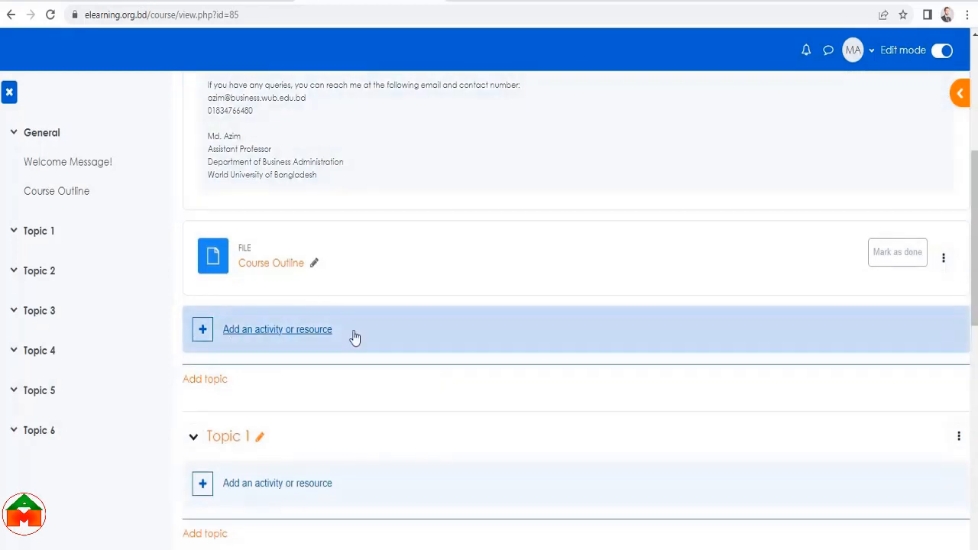
{"action": "left_click", "coordinate": [273, 336]}
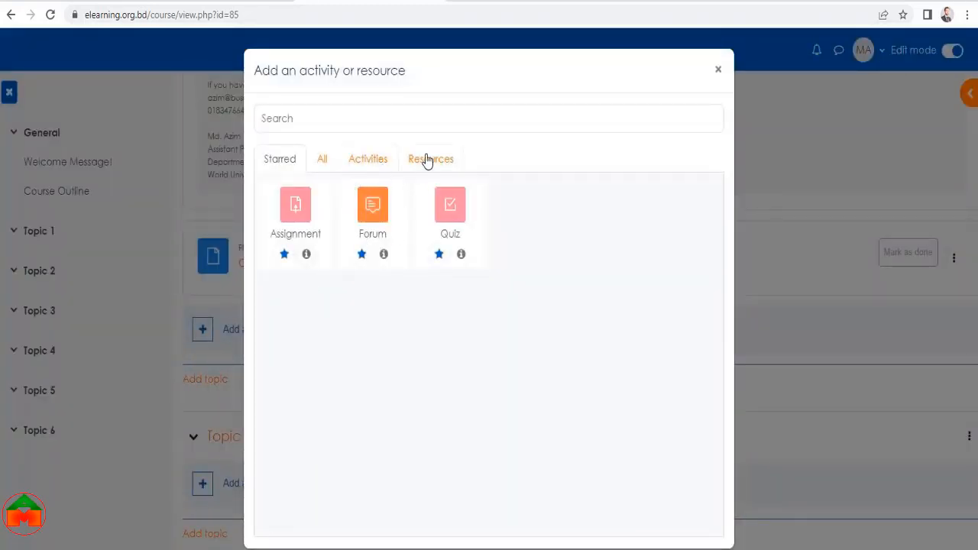
{"action": "left_click", "coordinate": [430, 160]}
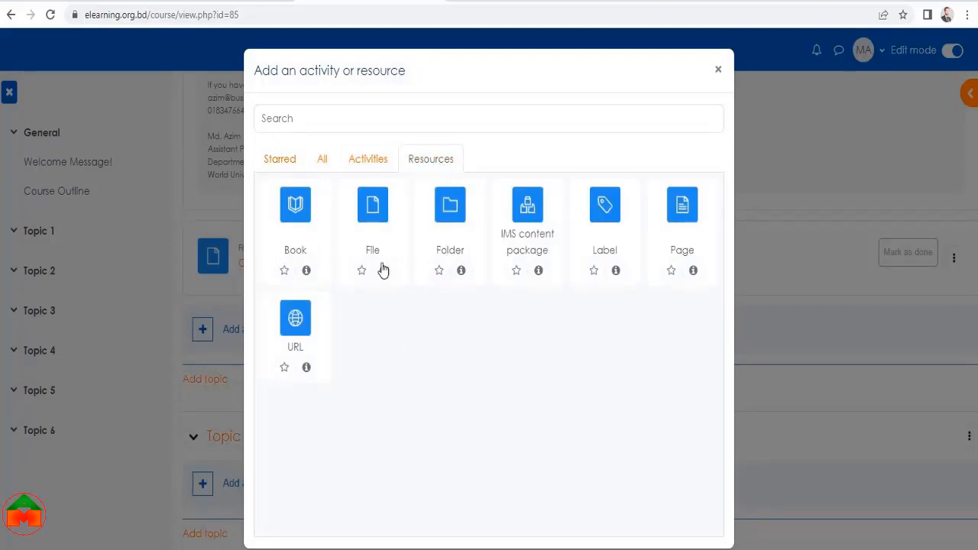
{"action": "left_click", "coordinate": [373, 163]}
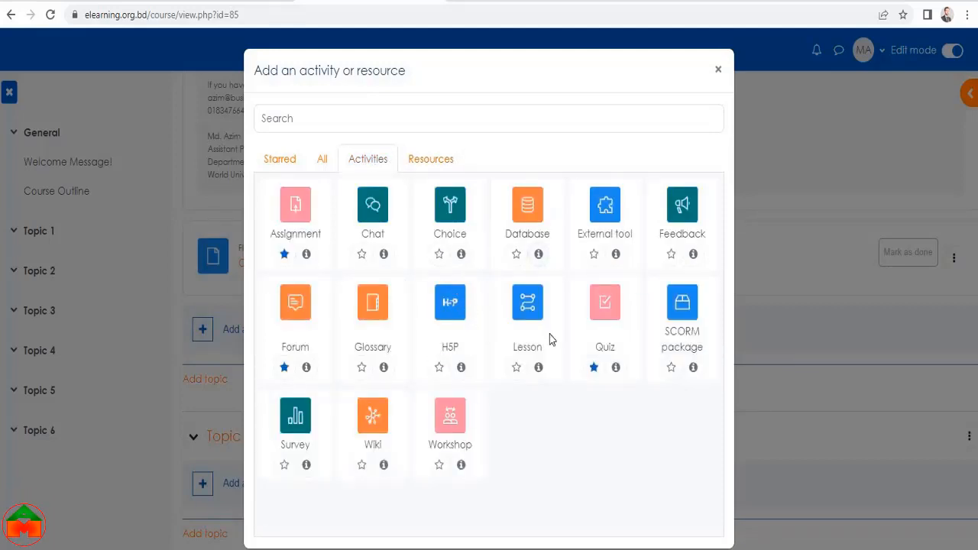
{"action": "left_click", "coordinate": [447, 164]}
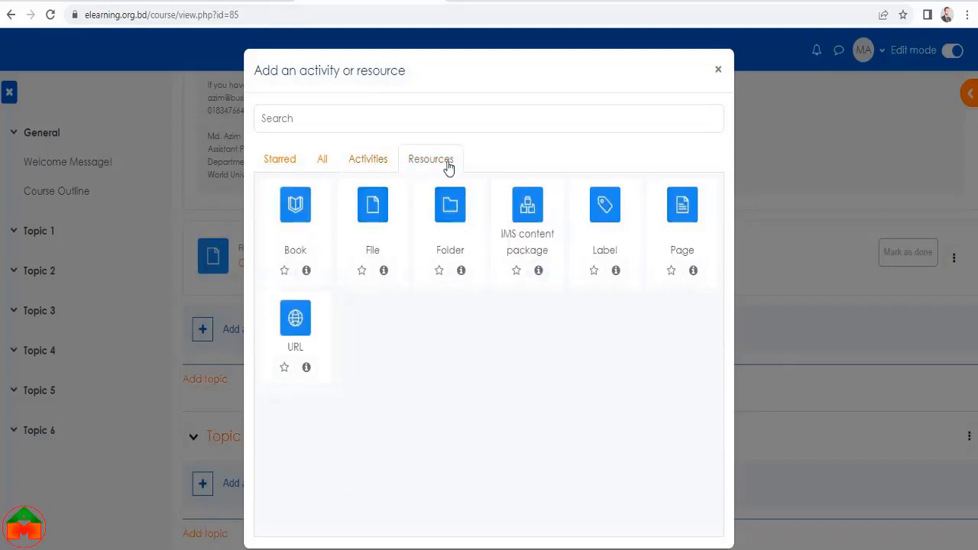
{"action": "left_click", "coordinate": [374, 206]}
Name the File resource 'Text Book_Cost and Managerial Accounting' and review the form
{"action": "scroll", "coordinate": [416, 245], "scroll_direction": "down", "scroll_amount": 2}
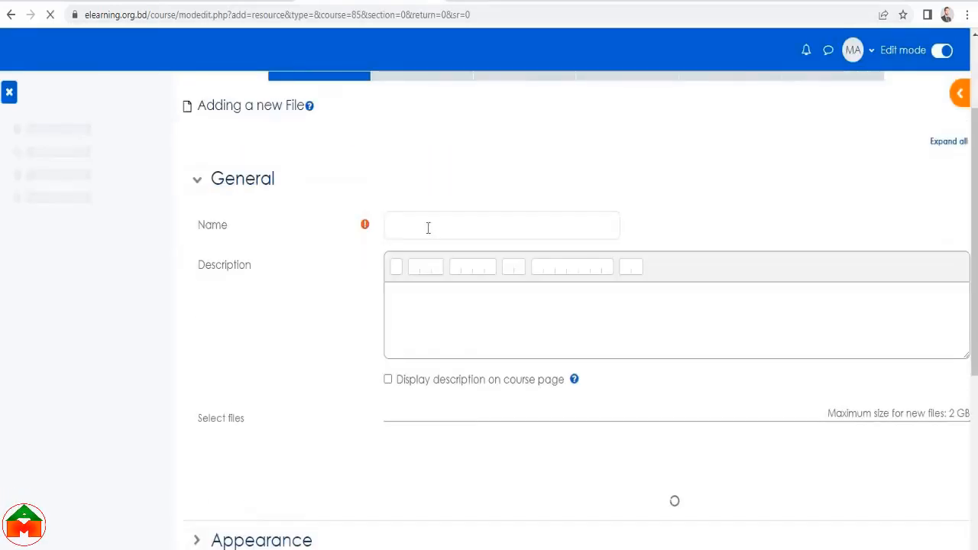
{"action": "left_click", "coordinate": [428, 226]}
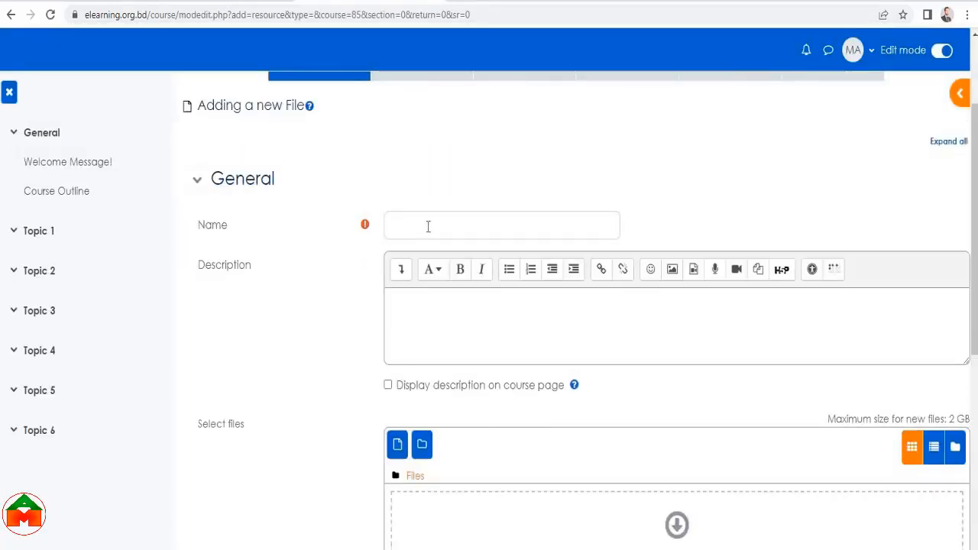
{"action": "type", "text": "Tex"}
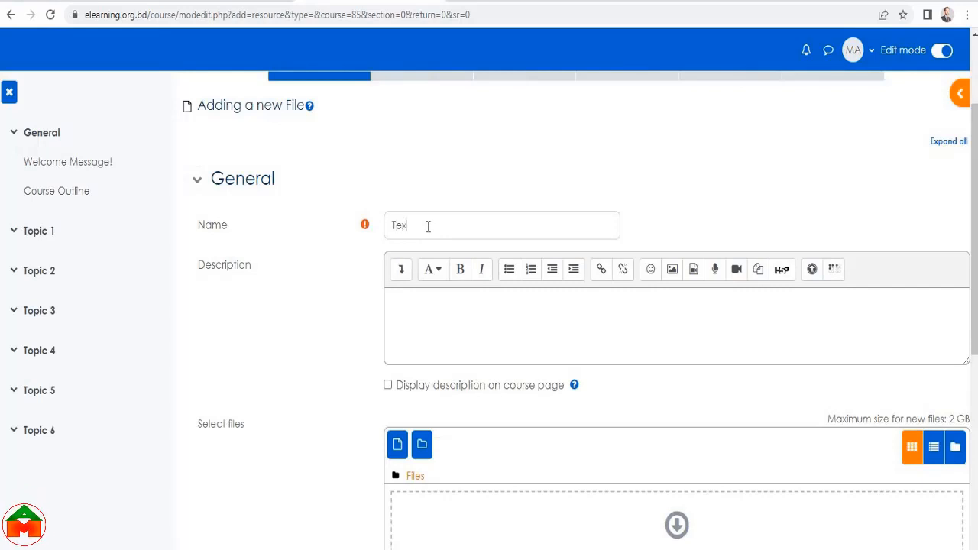
{"action": "type", "text": "t Bod"}
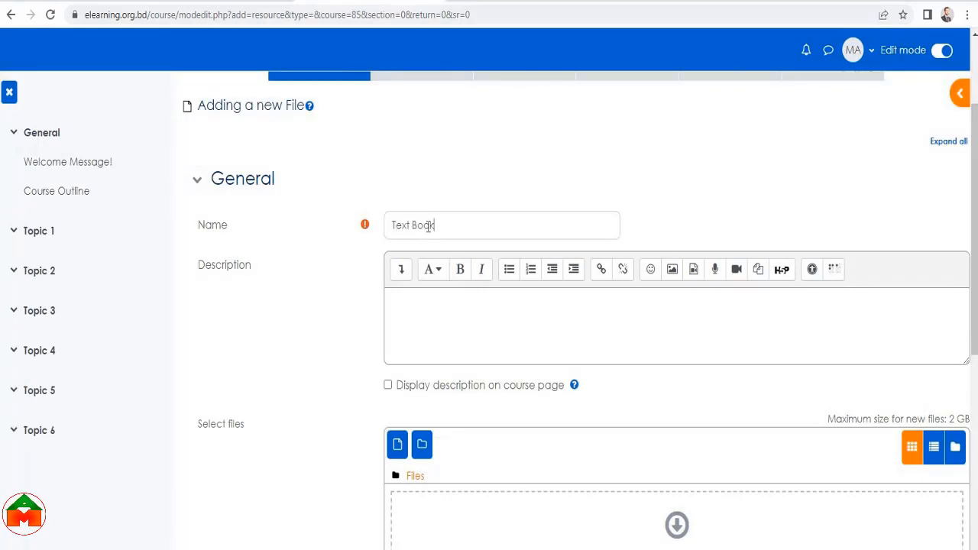
{"action": "type", "text": "k_"}
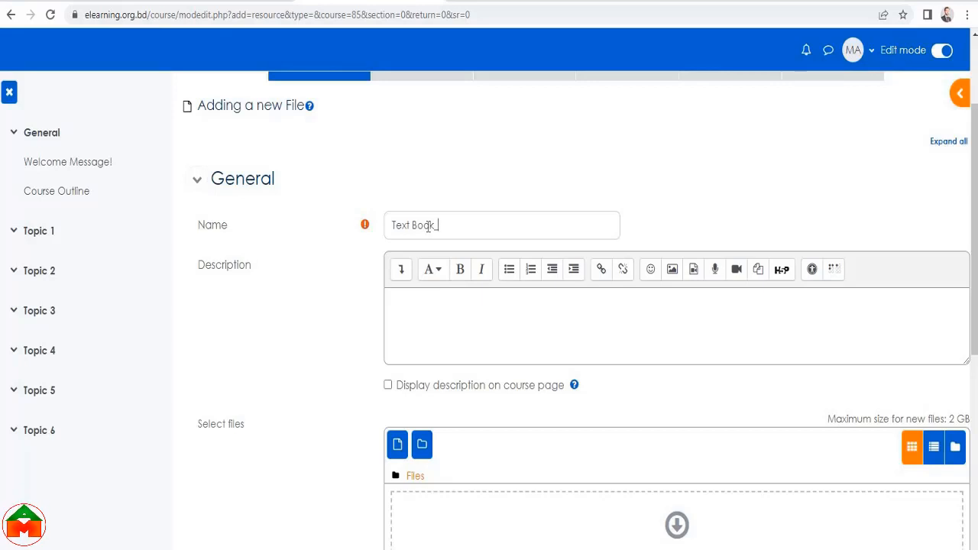
{"action": "type", "text": "Cost and M"}
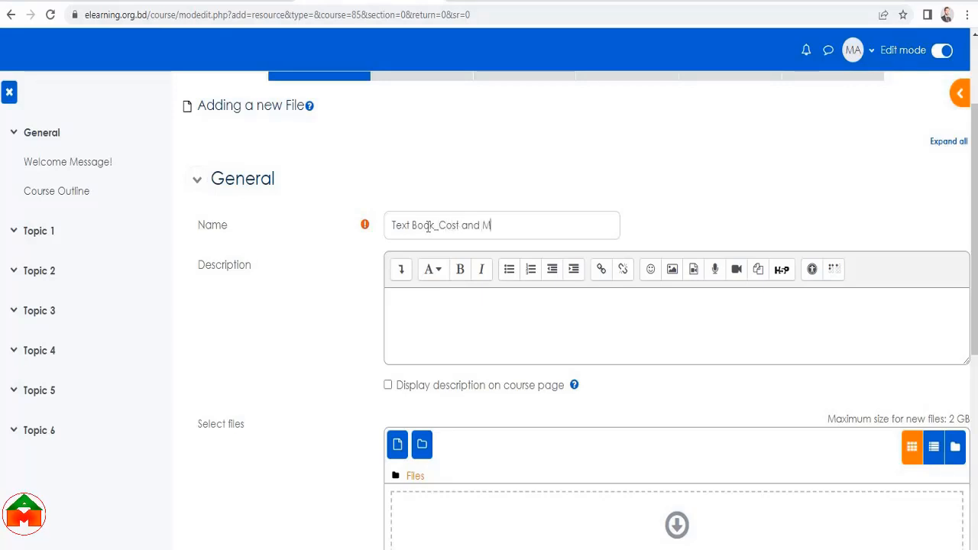
{"action": "type", "text": "anagerial Accounting"}
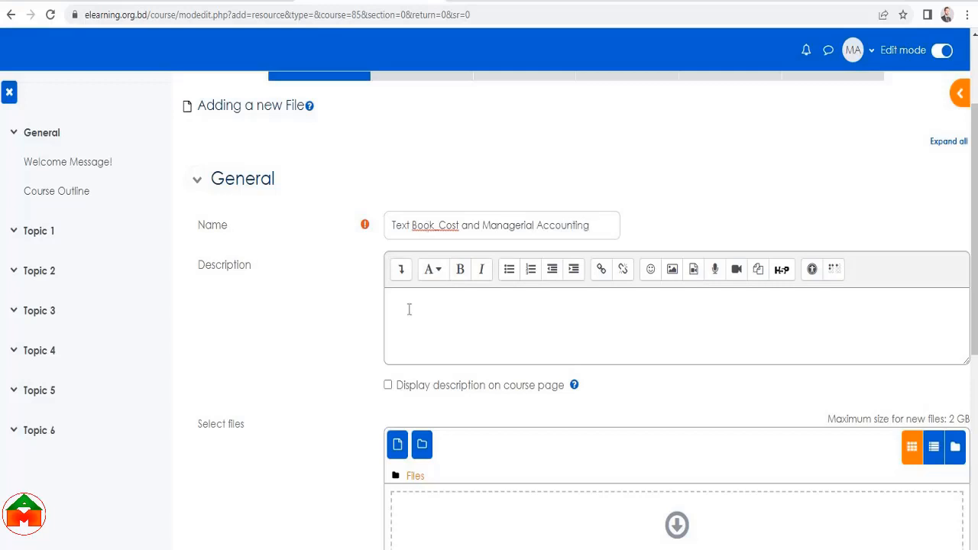
{"action": "left_click", "coordinate": [454, 322]}
{"action": "scroll", "coordinate": [410, 242], "scroll_direction": "down", "scroll_amount": 1}
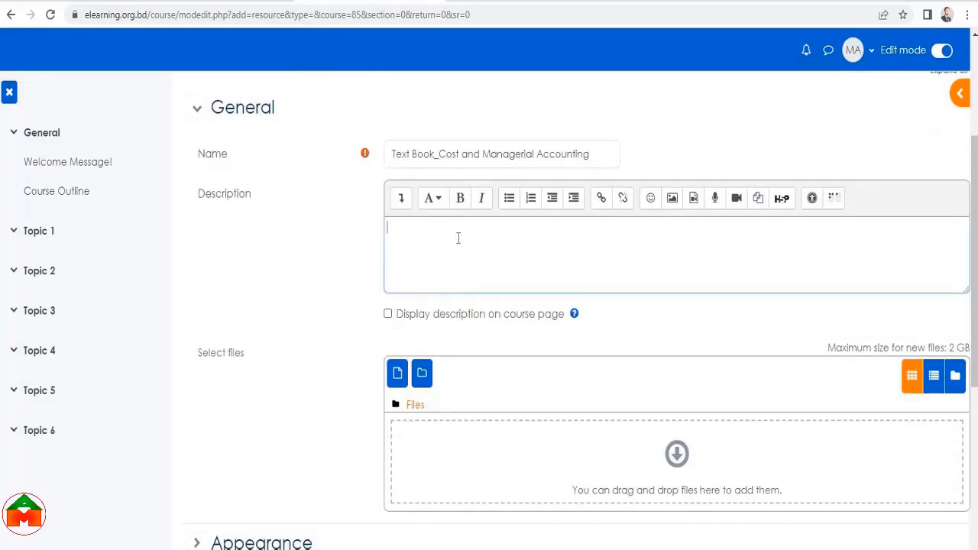
{"action": "scroll", "coordinate": [561, 270], "scroll_direction": "down", "scroll_amount": 2}
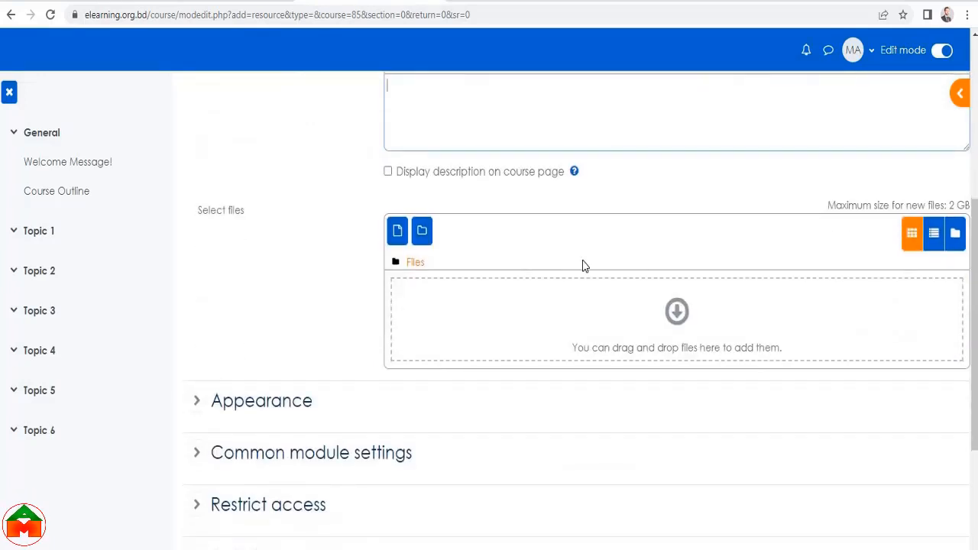
{"action": "scroll", "coordinate": [581, 264], "scroll_direction": "up", "scroll_amount": 2}
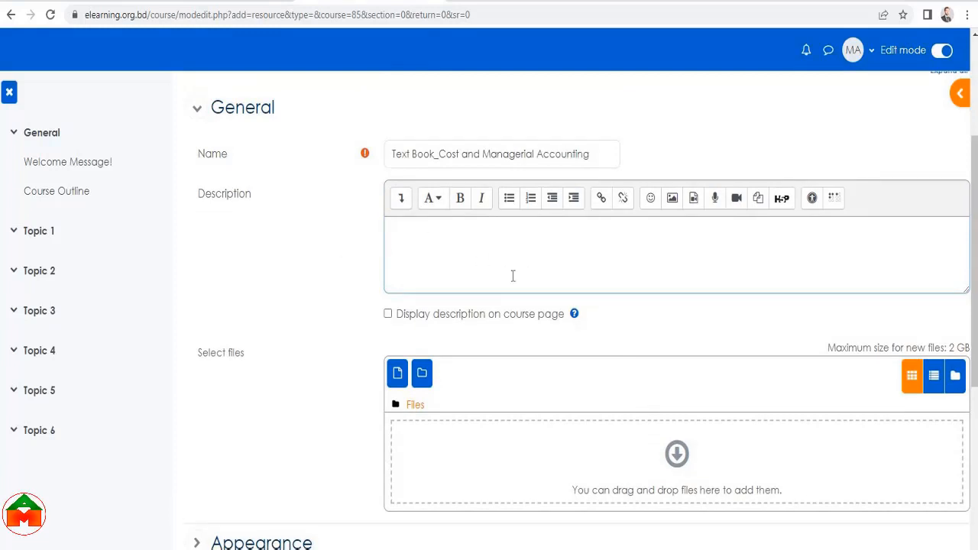
{"action": "scroll", "coordinate": [489, 252], "scroll_direction": "down", "scroll_amount": 2}
{"action": "scroll", "coordinate": [459, 222], "scroll_direction": "up", "scroll_amount": 2}
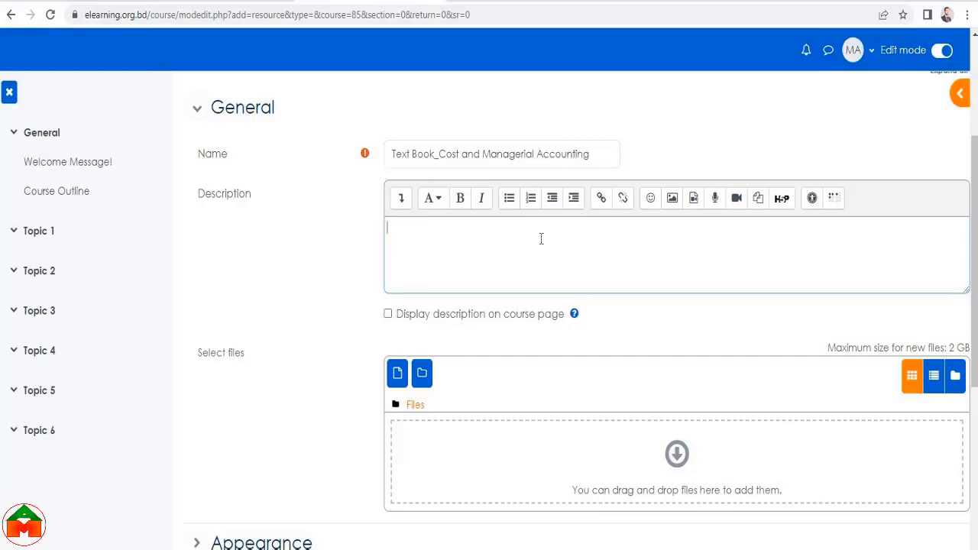
{"action": "scroll", "coordinate": [622, 303], "scroll_direction": "down", "scroll_amount": 2}
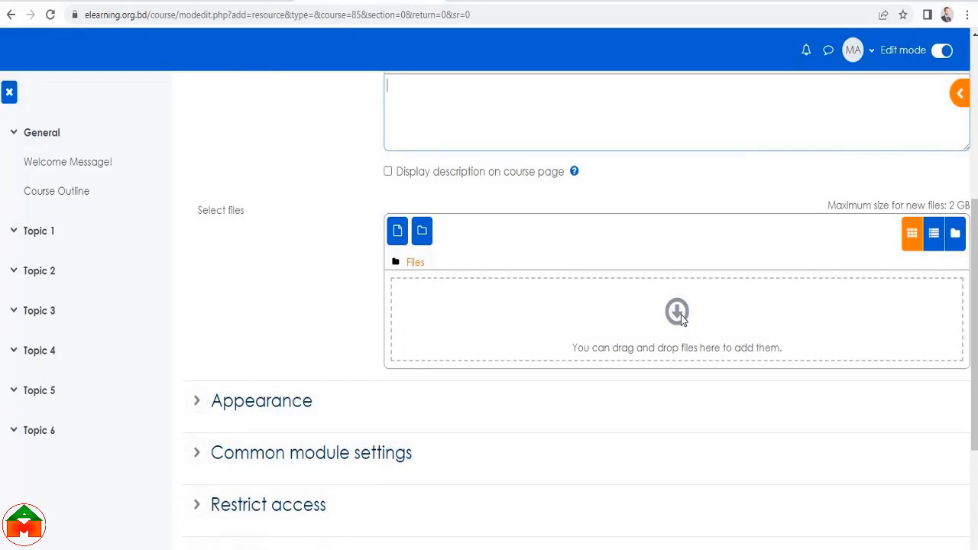
Upload the Cost Accounting A Managerial Emphasis textbook PDF and save the resource to the course
{"action": "left_click", "coordinate": [681, 315]}
{"action": "left_click", "coordinate": [422, 266]}
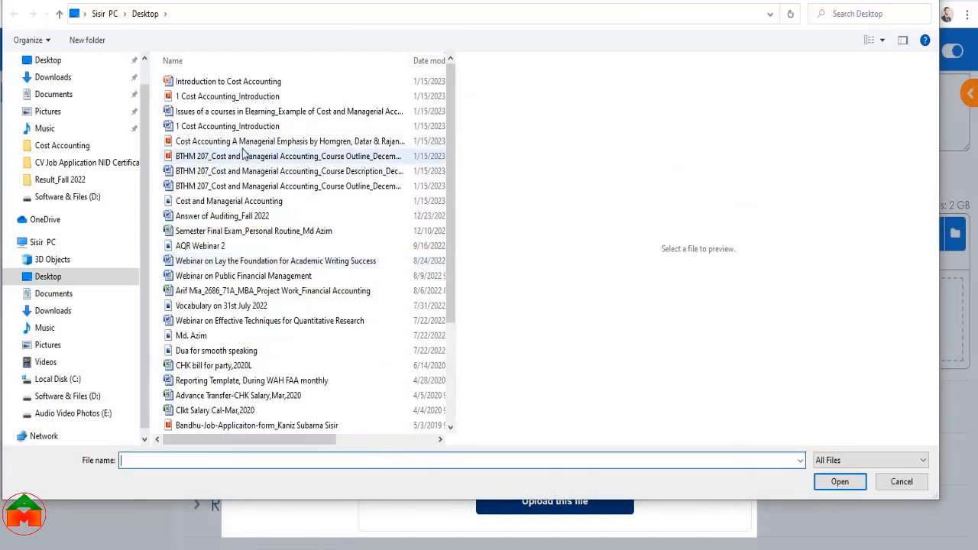
{"action": "left_click", "coordinate": [254, 143]}
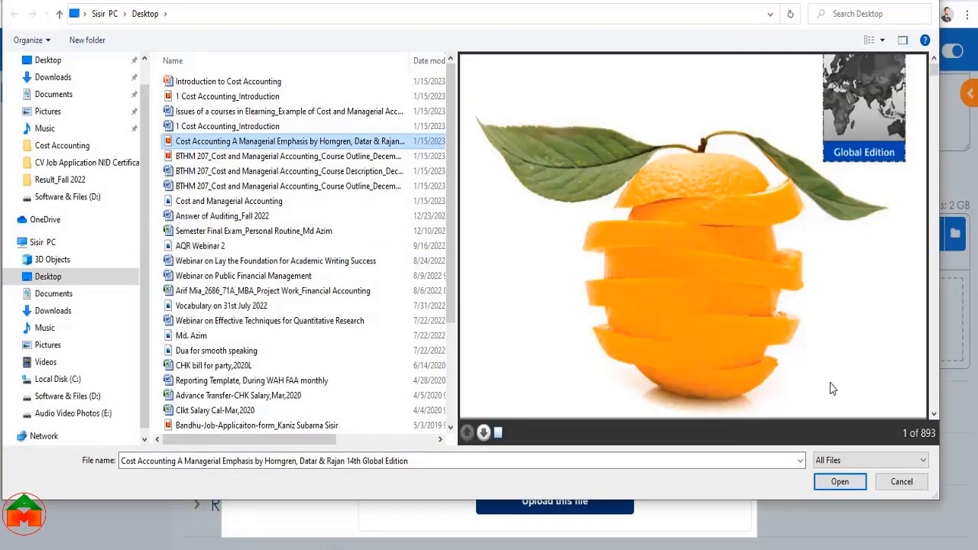
{"action": "left_click", "coordinate": [840, 483]}
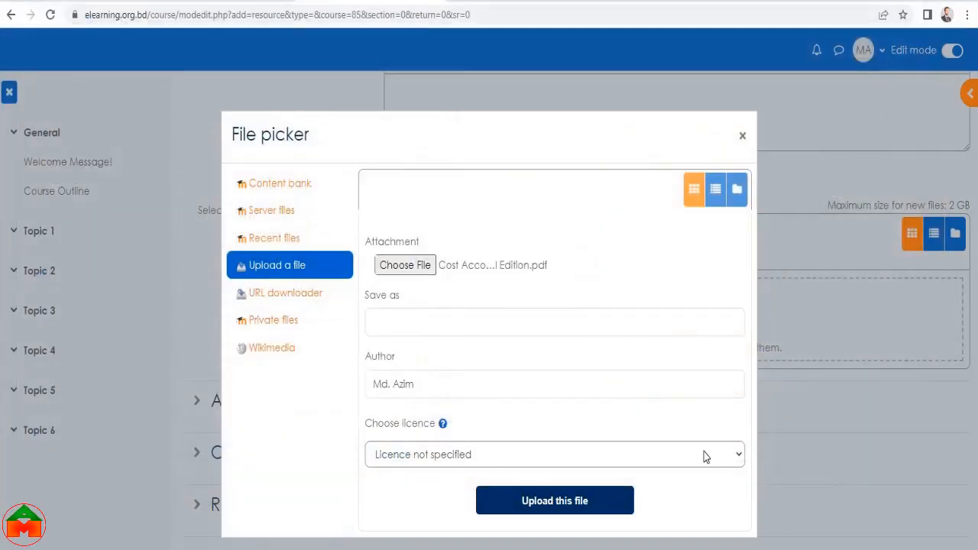
{"action": "left_click", "coordinate": [614, 499]}
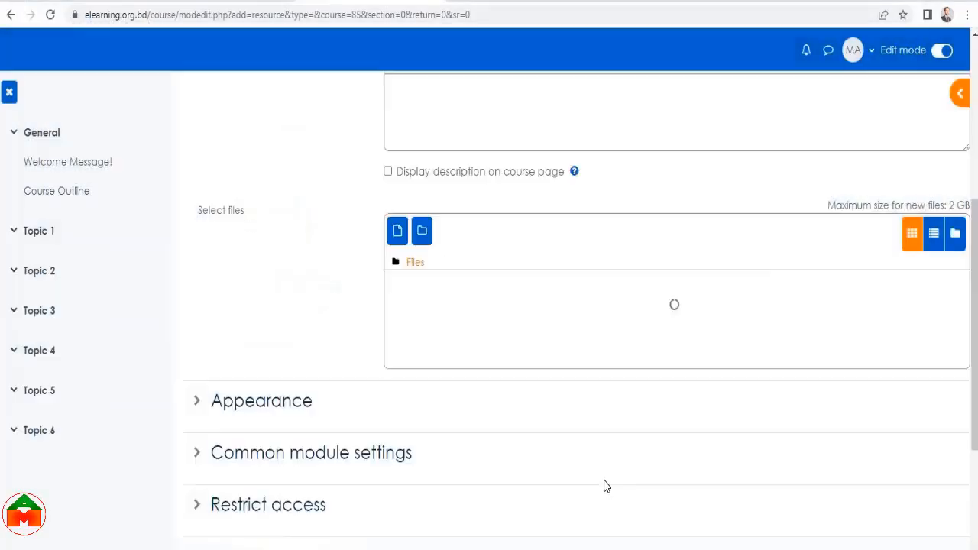
{"action": "scroll", "coordinate": [542, 340], "scroll_direction": "down", "scroll_amount": 3}
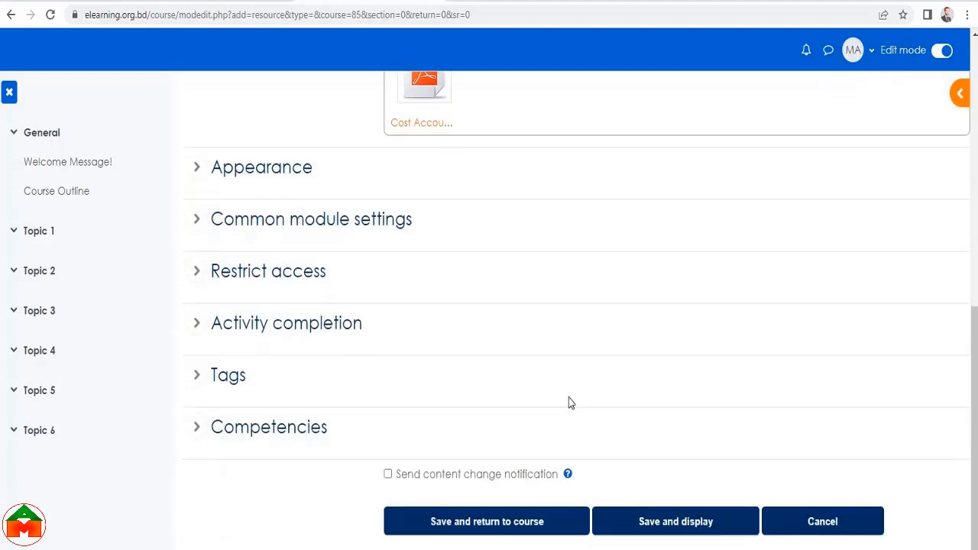
{"action": "left_click", "coordinate": [493, 480]}
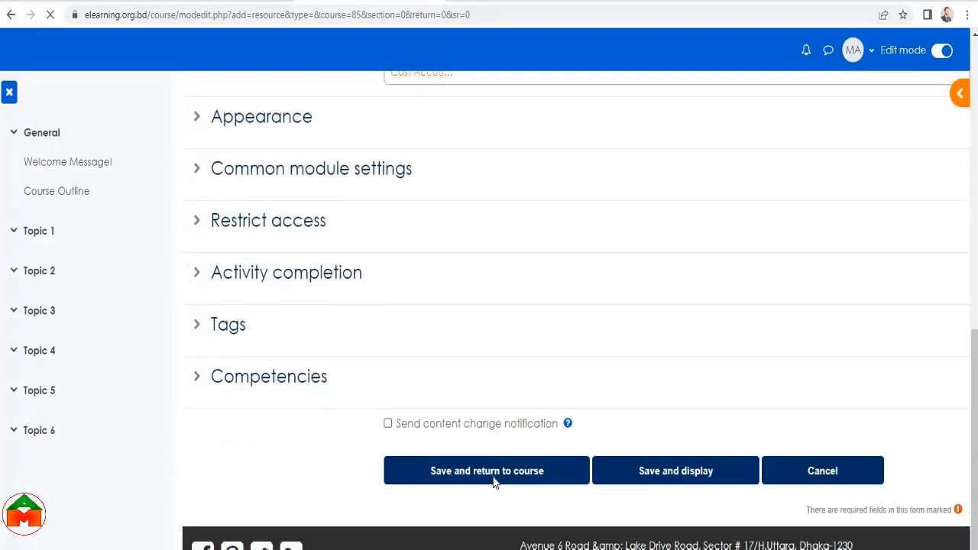
Look through the Cost and Managerial Accounting Edit course settings page, then return to the course page
{"action": "scroll", "coordinate": [485, 362], "scroll_direction": "down", "scroll_amount": 2}
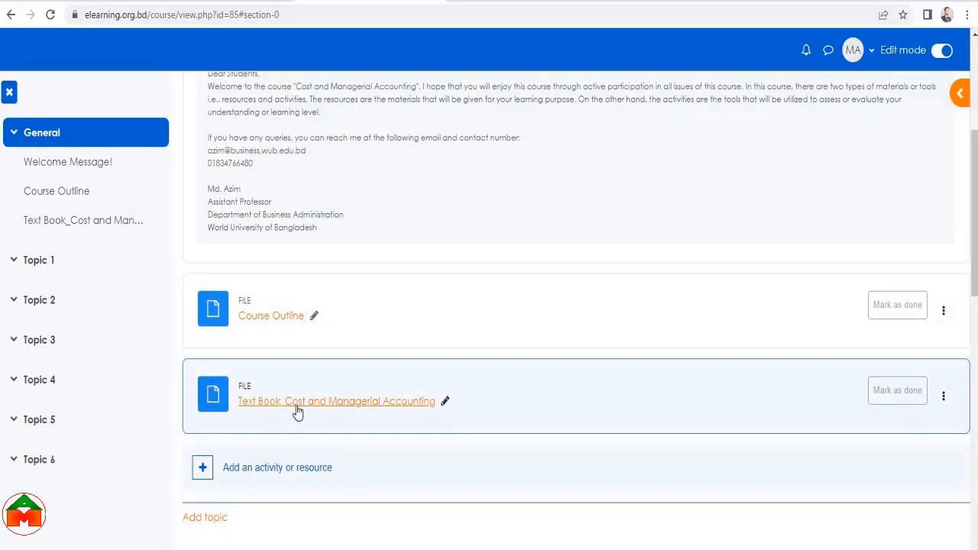
{"action": "scroll", "coordinate": [415, 372], "scroll_direction": "up", "scroll_amount": 4}
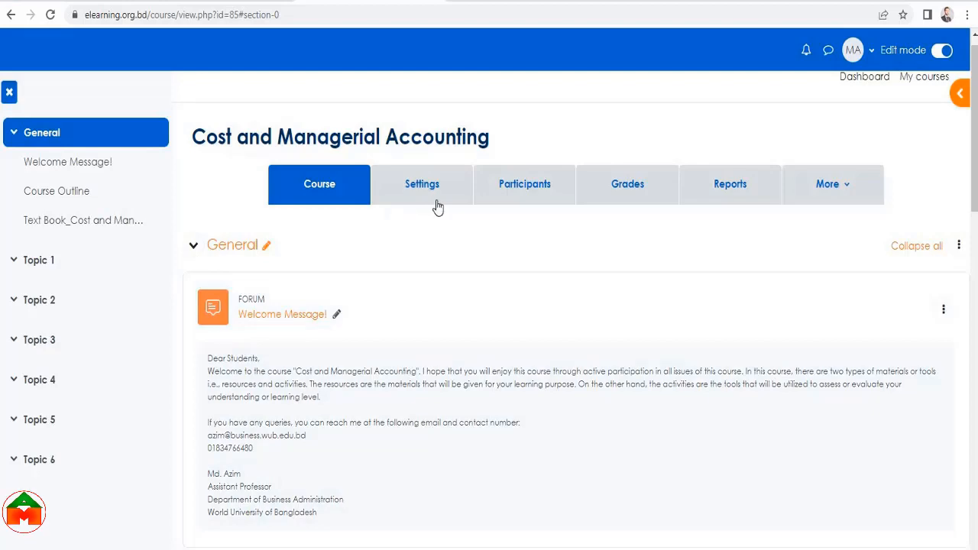
{"action": "left_click", "coordinate": [416, 188]}
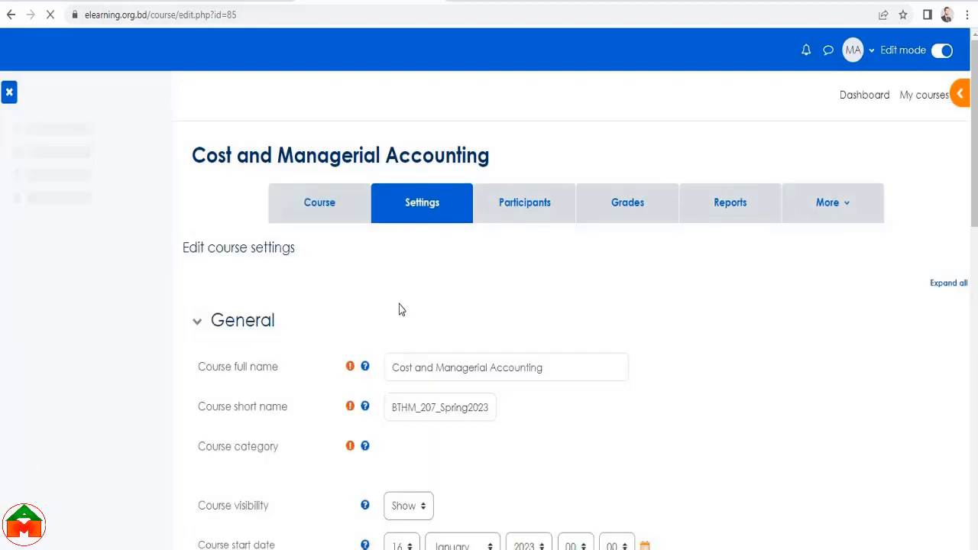
{"action": "scroll", "coordinate": [512, 363], "scroll_direction": "down", "scroll_amount": 8}
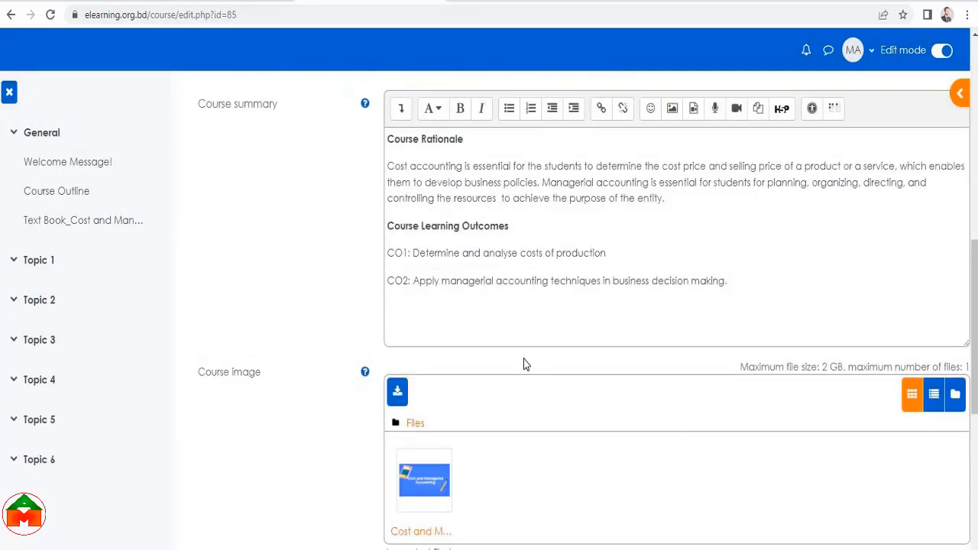
{"action": "scroll", "coordinate": [525, 356], "scroll_direction": "up", "scroll_amount": 4}
{"action": "scroll", "coordinate": [524, 356], "scroll_direction": "down", "scroll_amount": 4}
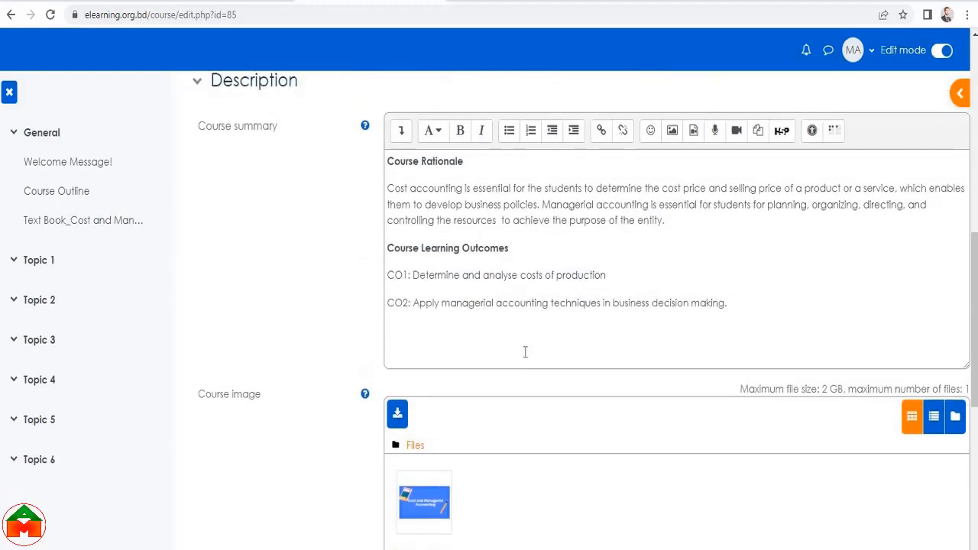
{"action": "scroll", "coordinate": [524, 356], "scroll_direction": "up", "scroll_amount": 4}
{"action": "scroll", "coordinate": [578, 358], "scroll_direction": "up", "scroll_amount": 5}
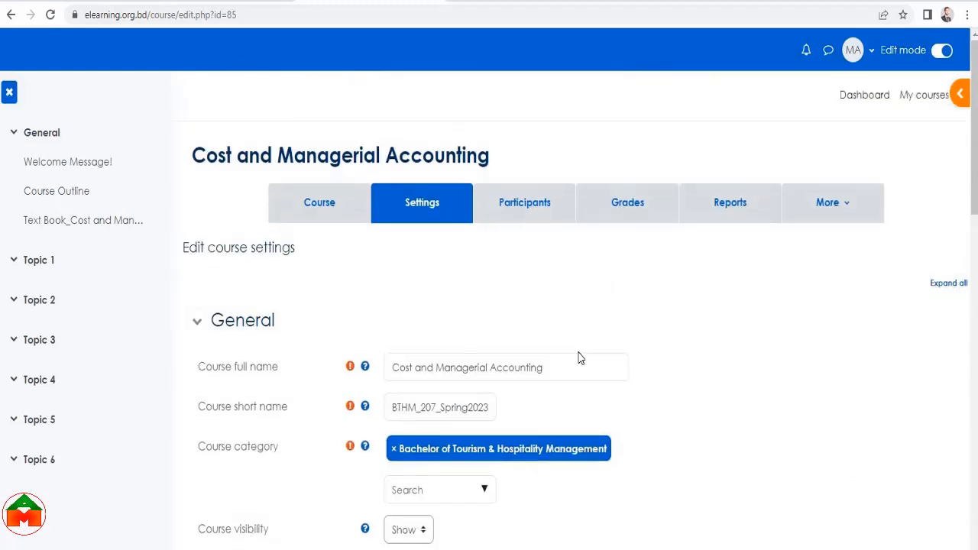
{"action": "scroll", "coordinate": [578, 357], "scroll_direction": "down", "scroll_amount": 10}
{"action": "scroll", "coordinate": [581, 357], "scroll_direction": "up", "scroll_amount": 3}
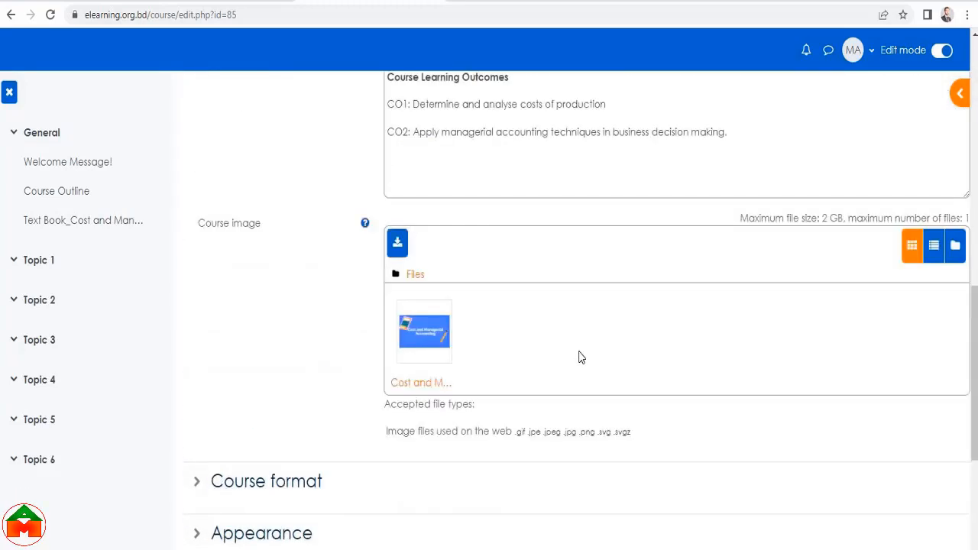
{"action": "scroll", "coordinate": [579, 358], "scroll_direction": "up", "scroll_amount": 8}
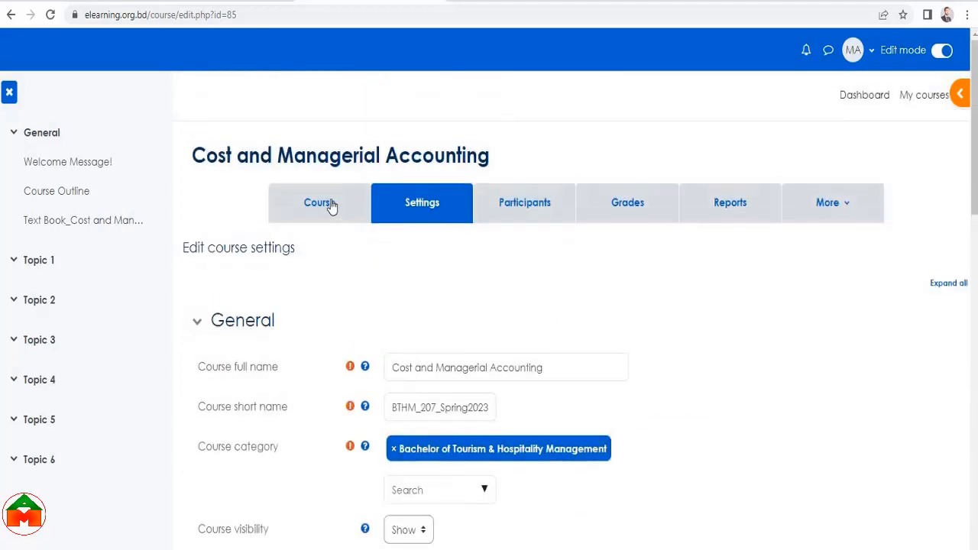
{"action": "left_click", "coordinate": [331, 205]}
{"action": "scroll", "coordinate": [262, 161], "scroll_direction": "down", "scroll_amount": 3}
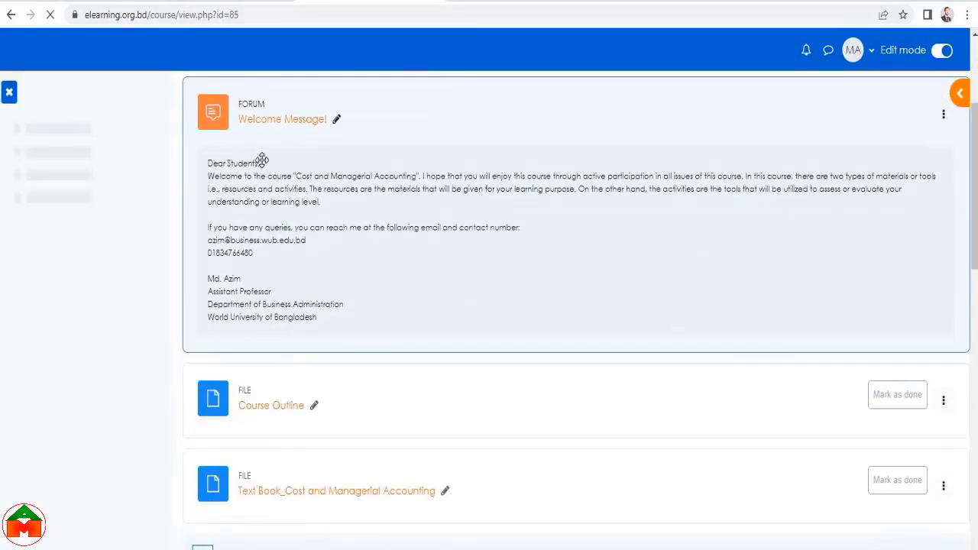
{"action": "scroll", "coordinate": [321, 257], "scroll_direction": "down", "scroll_amount": 2}
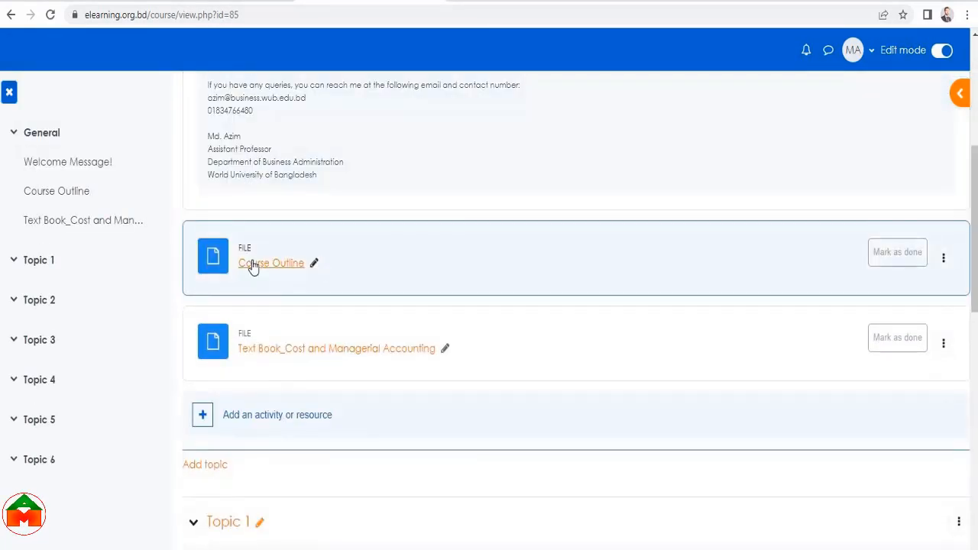
{"action": "scroll", "coordinate": [364, 293], "scroll_direction": "down", "scroll_amount": 2}
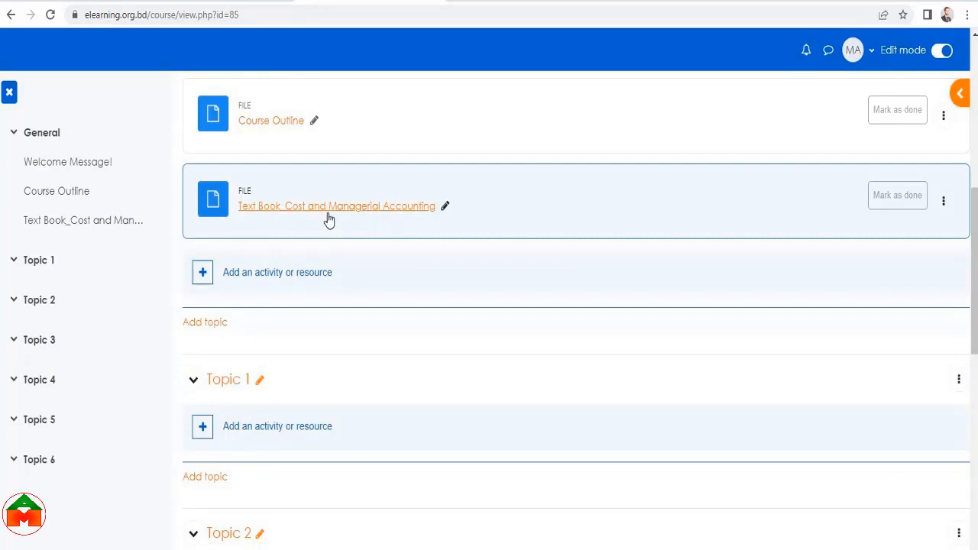
{"action": "scroll", "coordinate": [366, 222], "scroll_direction": "down", "scroll_amount": 1}
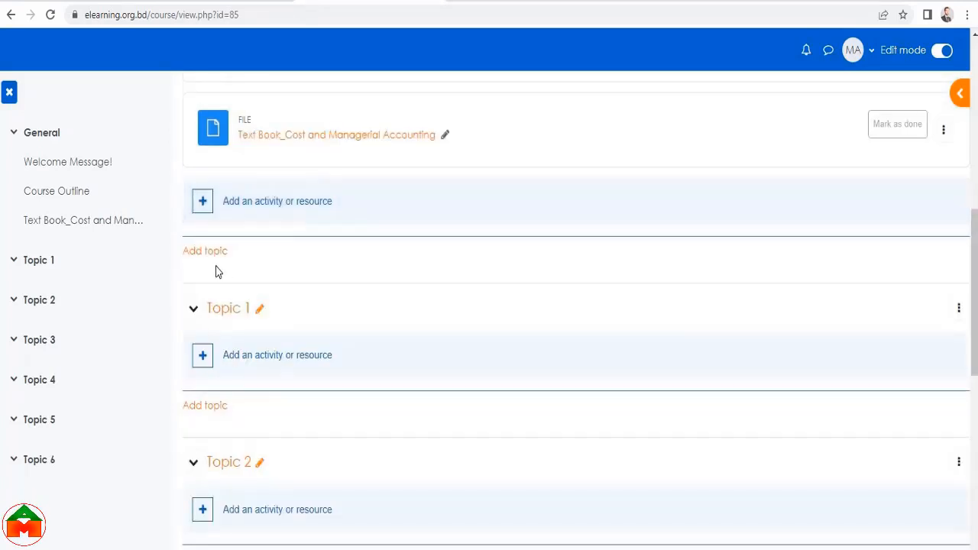
{"action": "scroll", "coordinate": [215, 272], "scroll_direction": "down", "scroll_amount": 4}
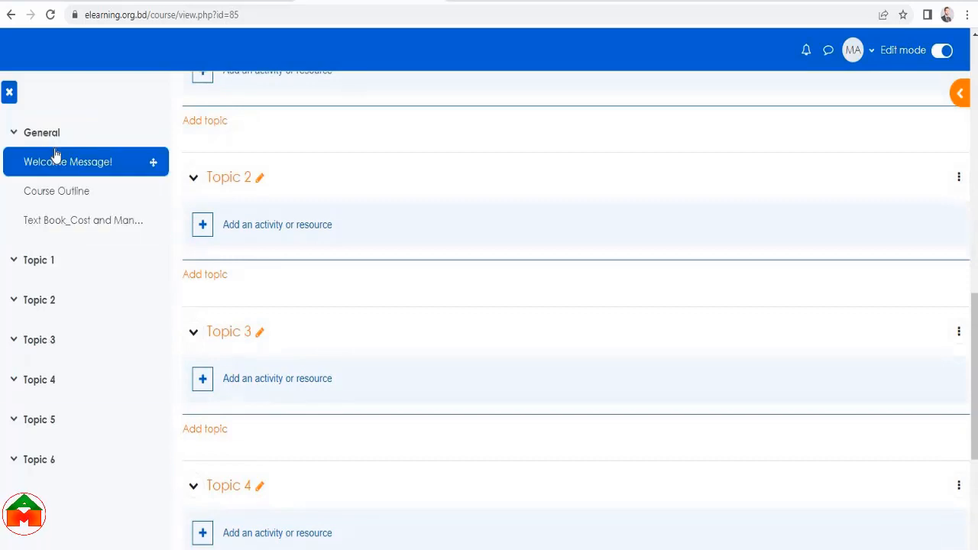
{"action": "scroll", "coordinate": [253, 199], "scroll_direction": "up", "scroll_amount": 5}
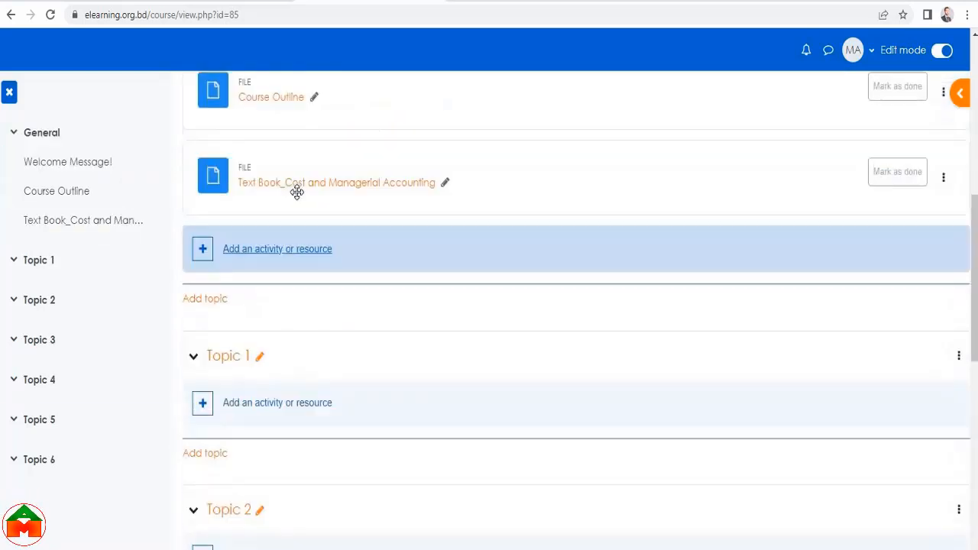
{"action": "scroll", "coordinate": [296, 192], "scroll_direction": "up", "scroll_amount": 3}
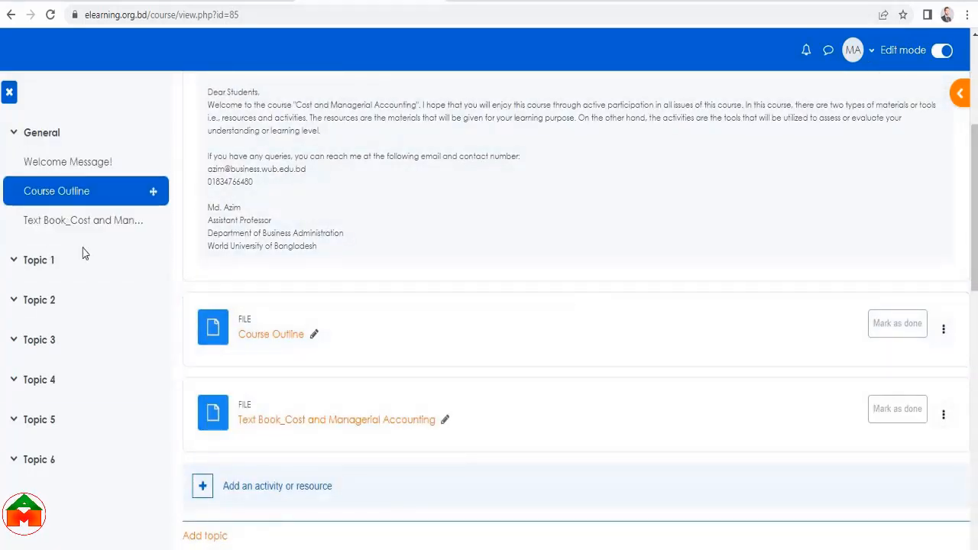
{"action": "scroll", "coordinate": [84, 264], "scroll_direction": "down", "scroll_amount": 2}
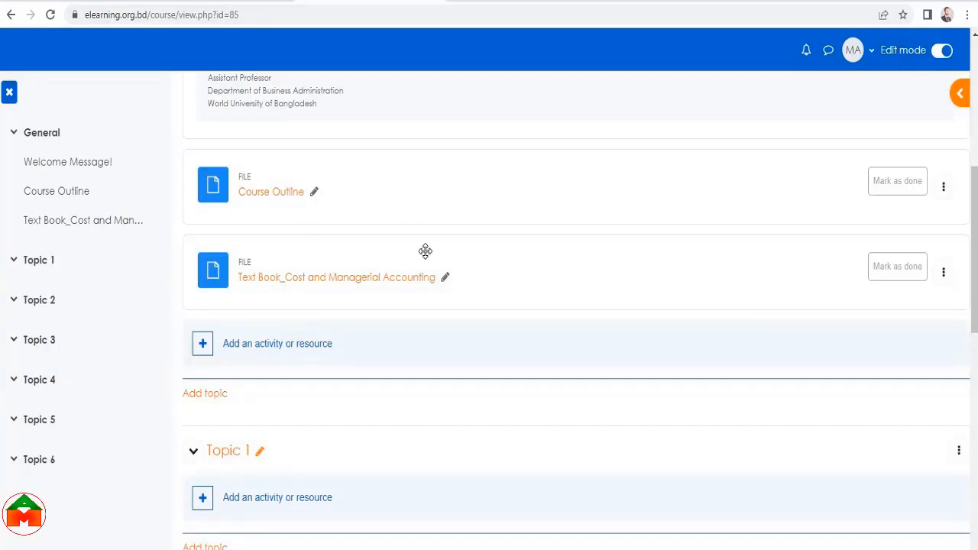
{"action": "scroll", "coordinate": [436, 312], "scroll_direction": "up", "scroll_amount": 2}
{"action": "scroll", "coordinate": [429, 317], "scroll_direction": "down", "scroll_amount": 3}
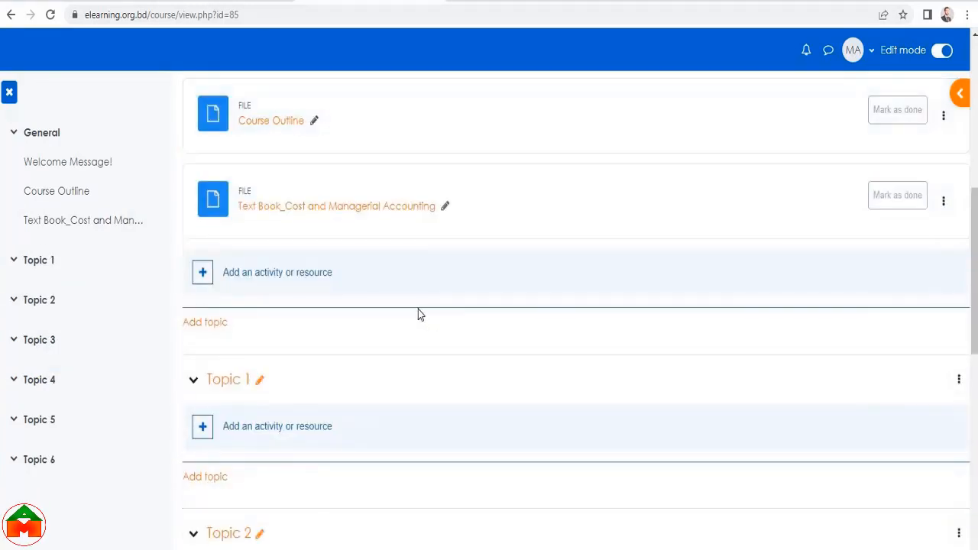
{"action": "scroll", "coordinate": [418, 311], "scroll_direction": "down", "scroll_amount": 2}
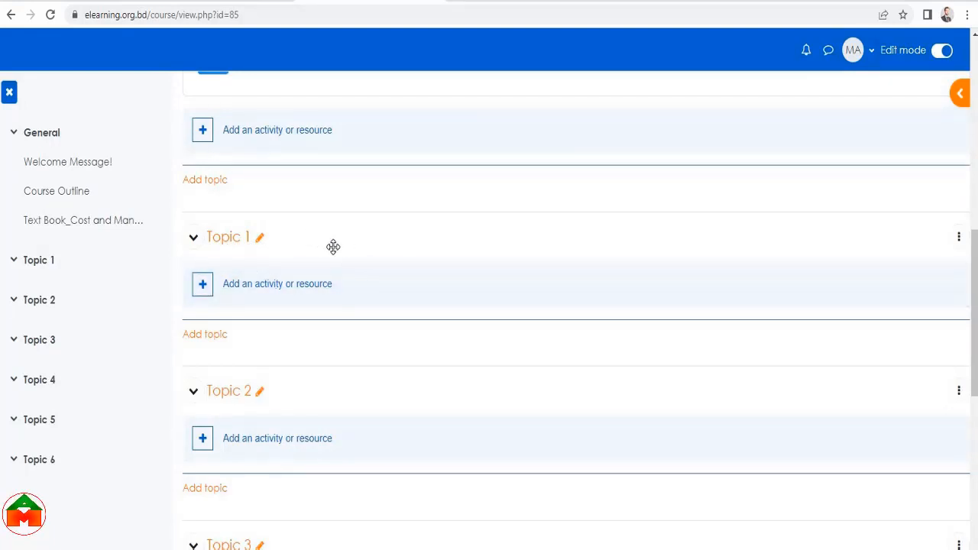
Rename Topic 1 to 'Week 1 (Janaury 16-January 22, 2023) Topic: Introduction to Cost Accounting'
{"action": "left_click", "coordinate": [260, 241]}
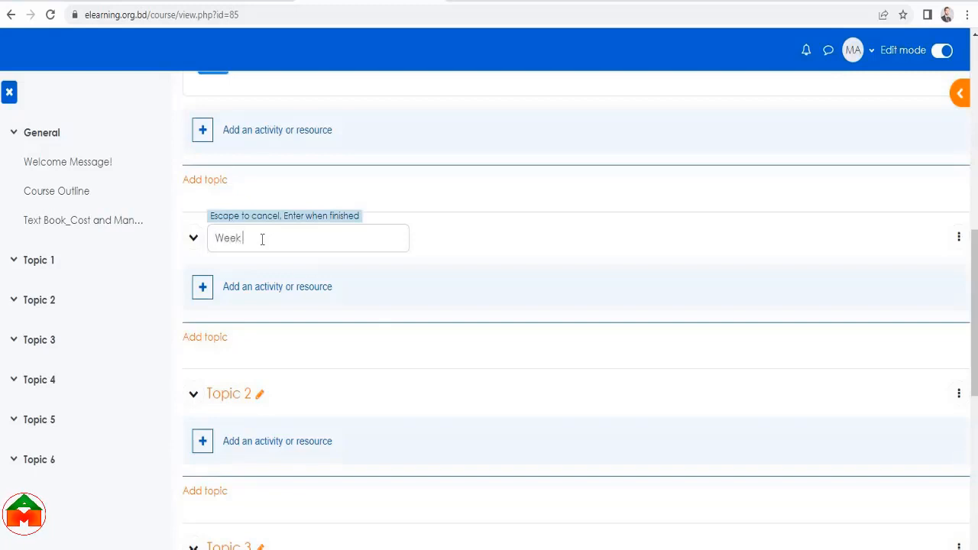
{"action": "type", "text": "Week 1 ("}
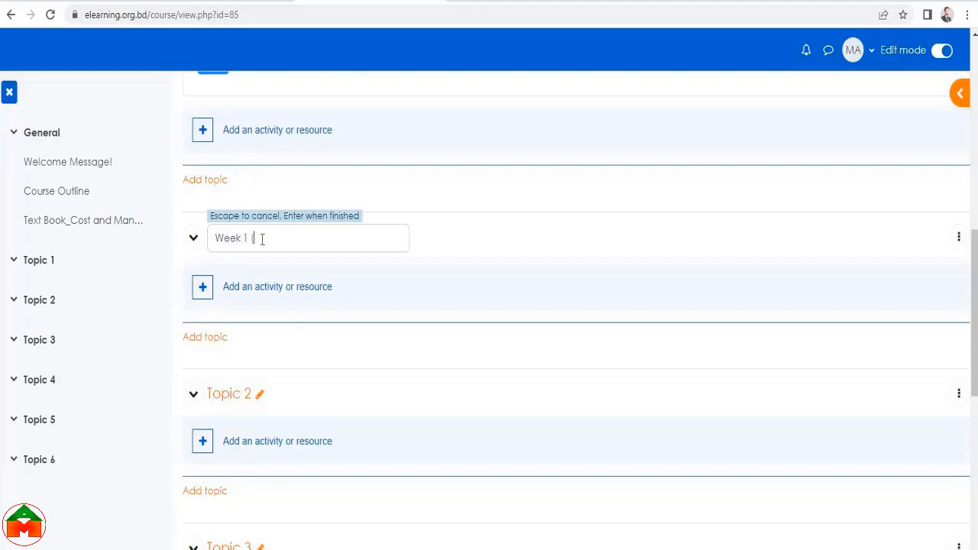
{"action": "type", "text": "Jana"}
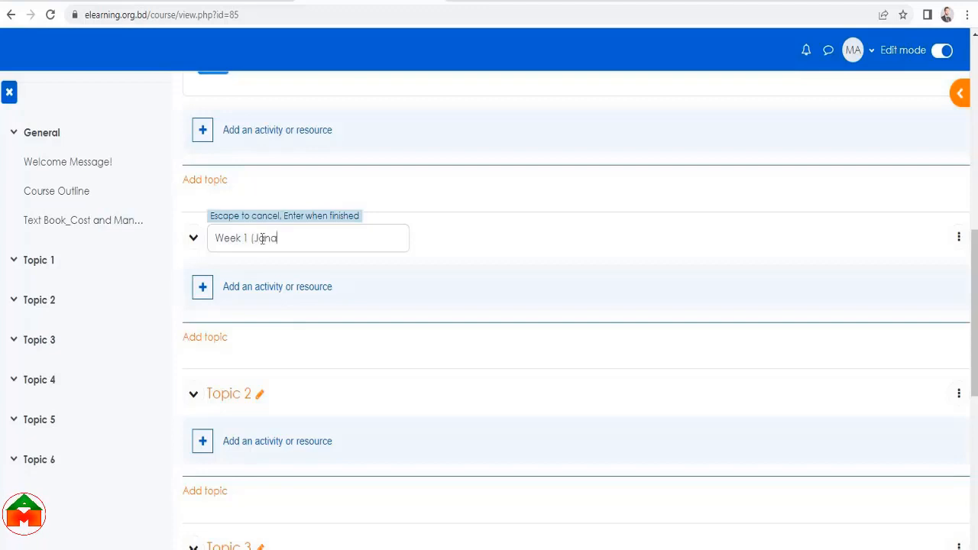
{"action": "type", "text": "ury 1"}
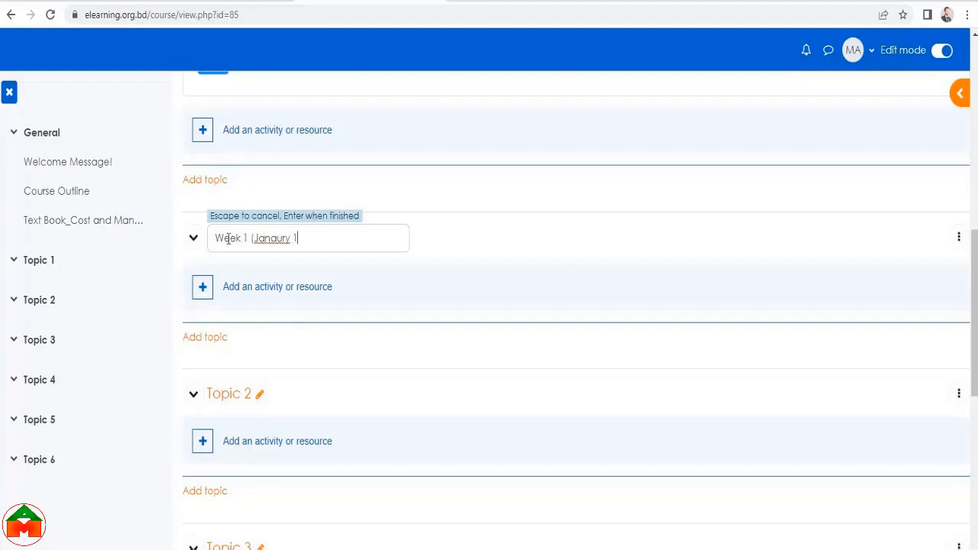
{"action": "type", "text": "6"}
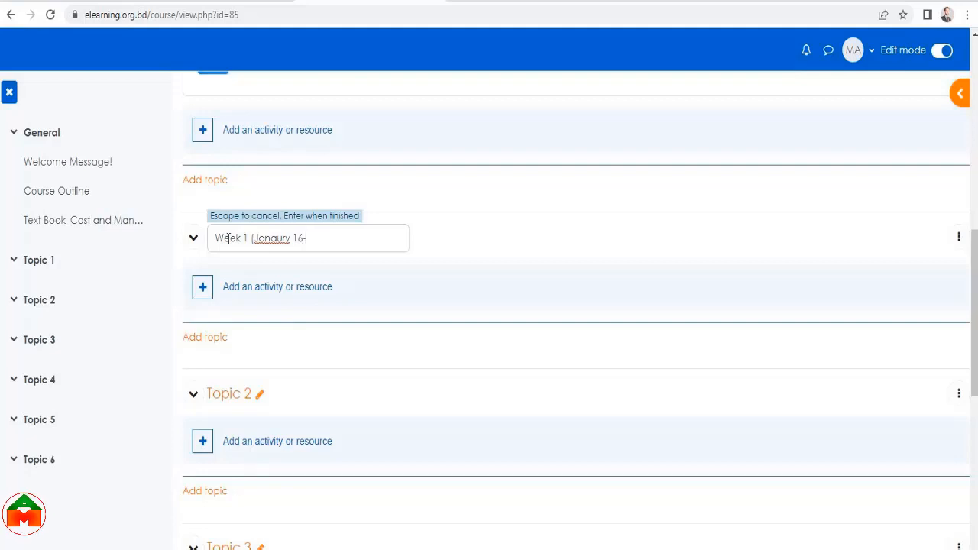
{"action": "type", "text": "-January "}
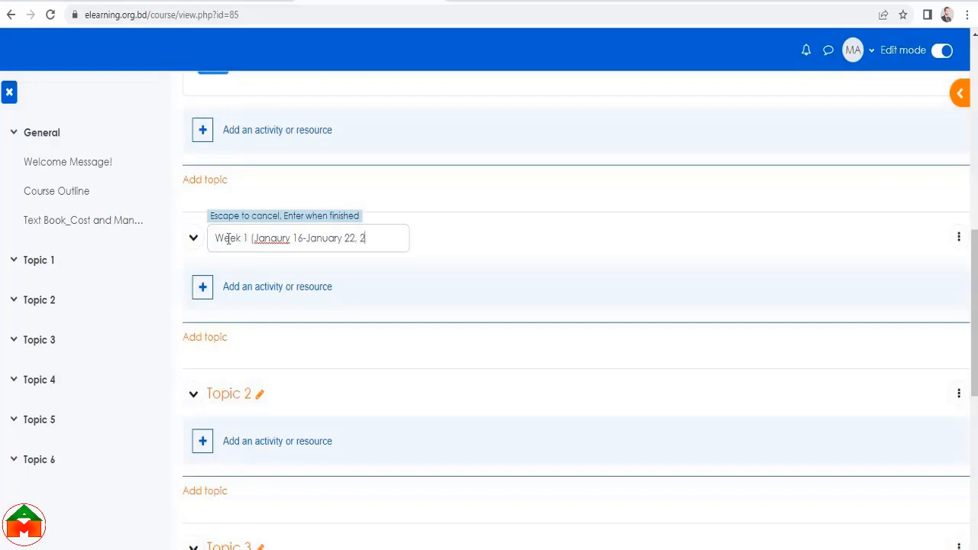
{"action": "type", "text": "22, 2023)"}
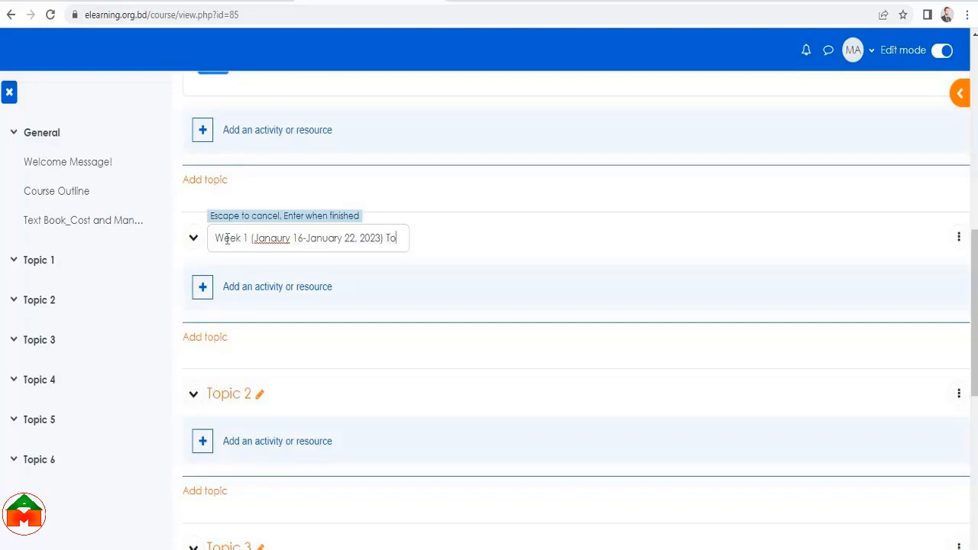
{"action": "type", "text": "ic: In"}
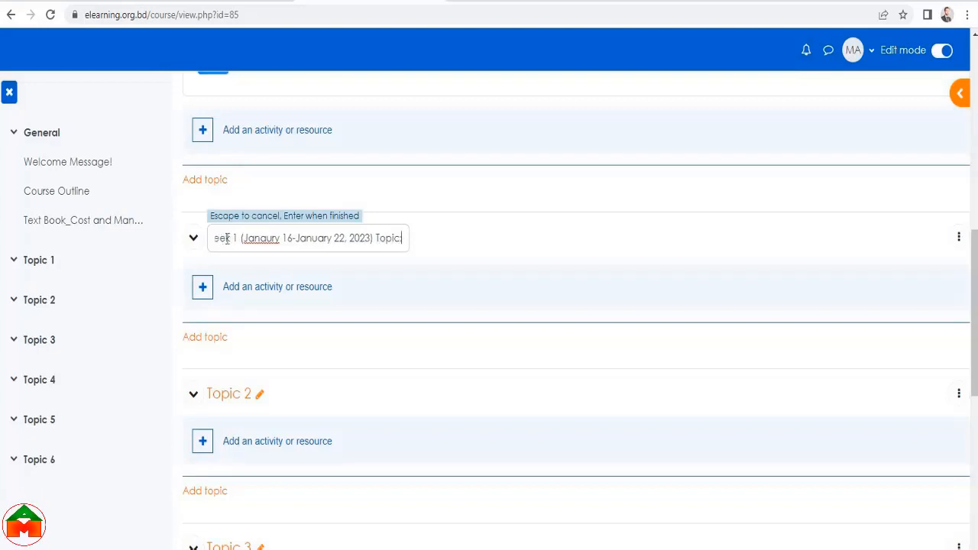
{"action": "type", "text": "trod"}
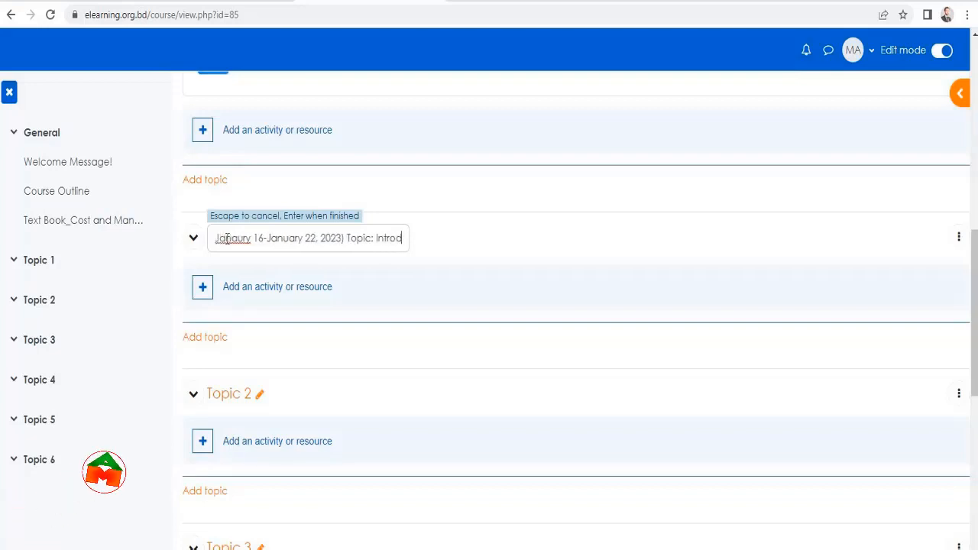
{"action": "type", "text": "uction to"}
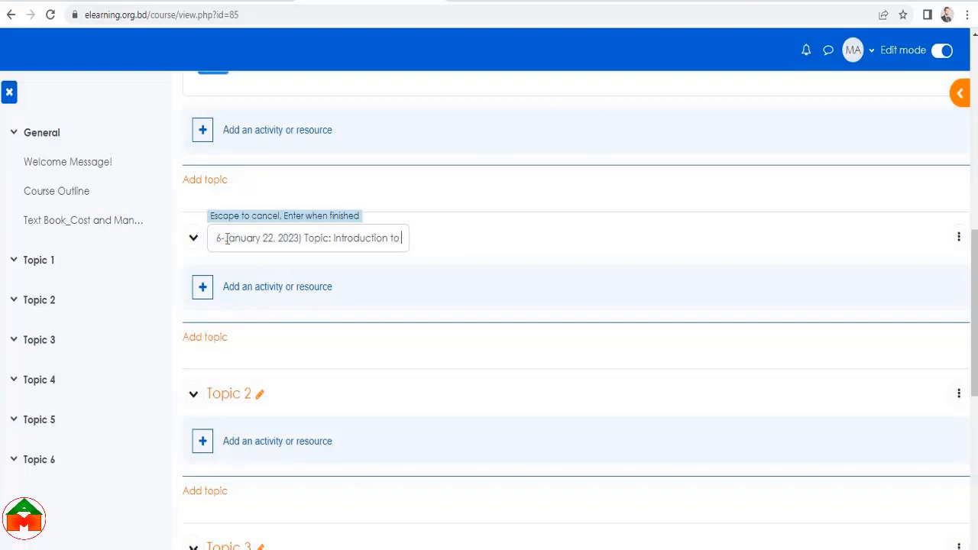
{"action": "type", "text": " Cost"}
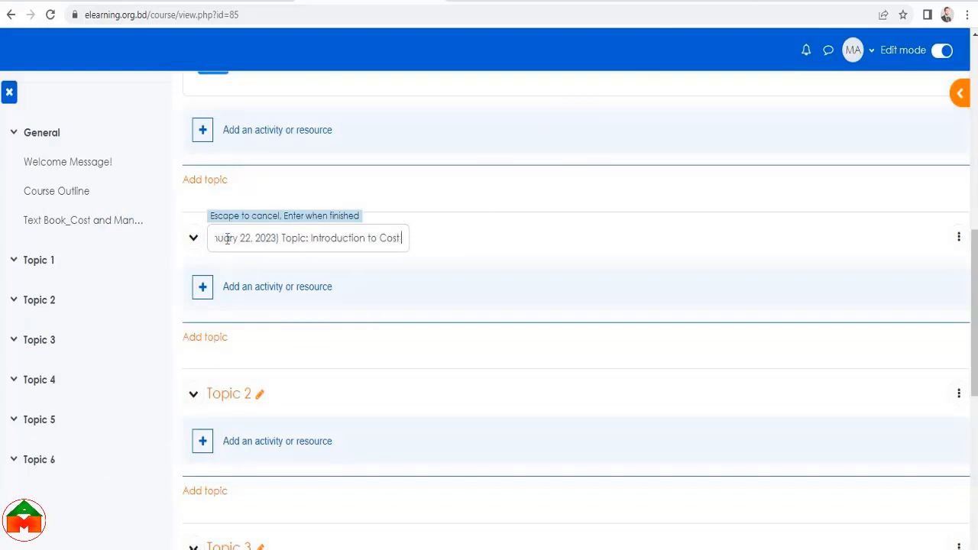
{"action": "type", "text": " Accounting"}
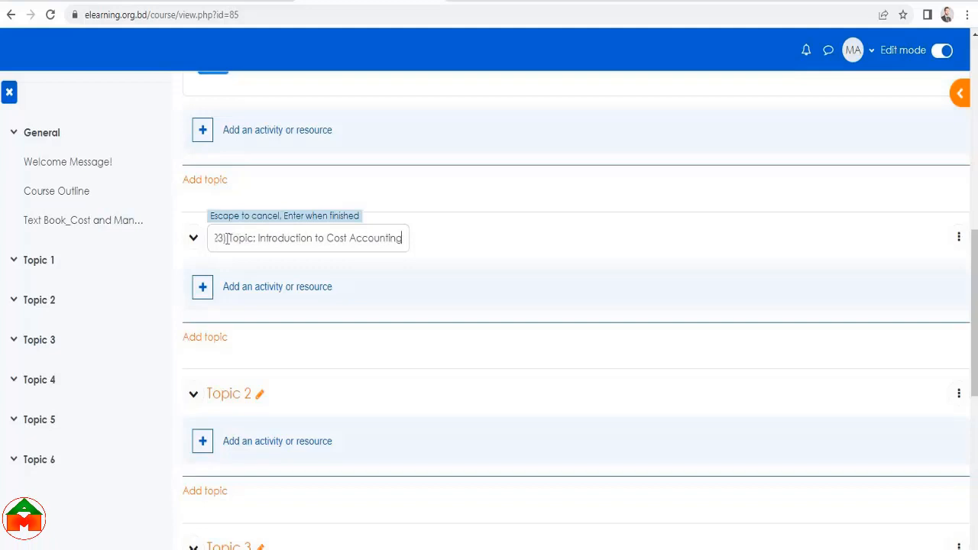
{"action": "key", "text": "Return"}
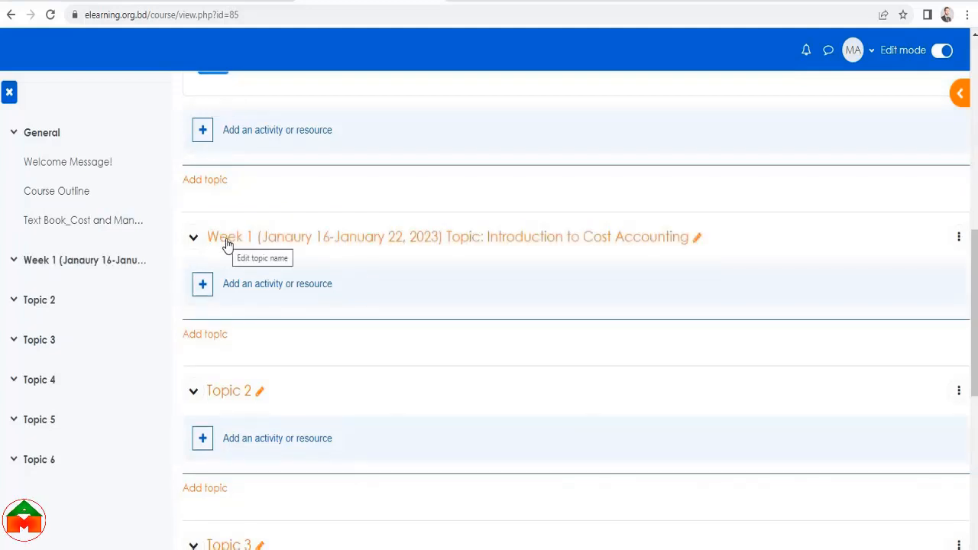
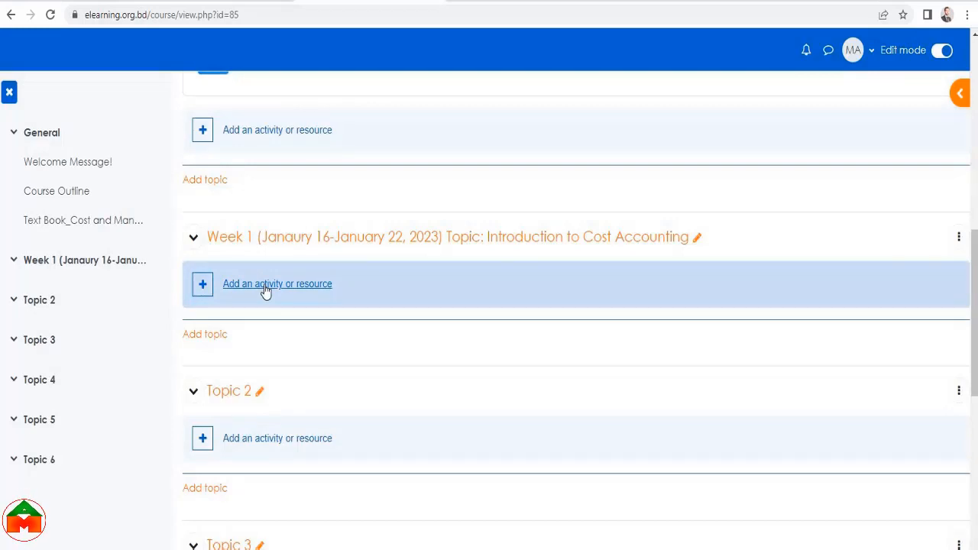
Open the Week 1 activity chooser's Resources list to add a Label
{"action": "left_click", "coordinate": [312, 289]}
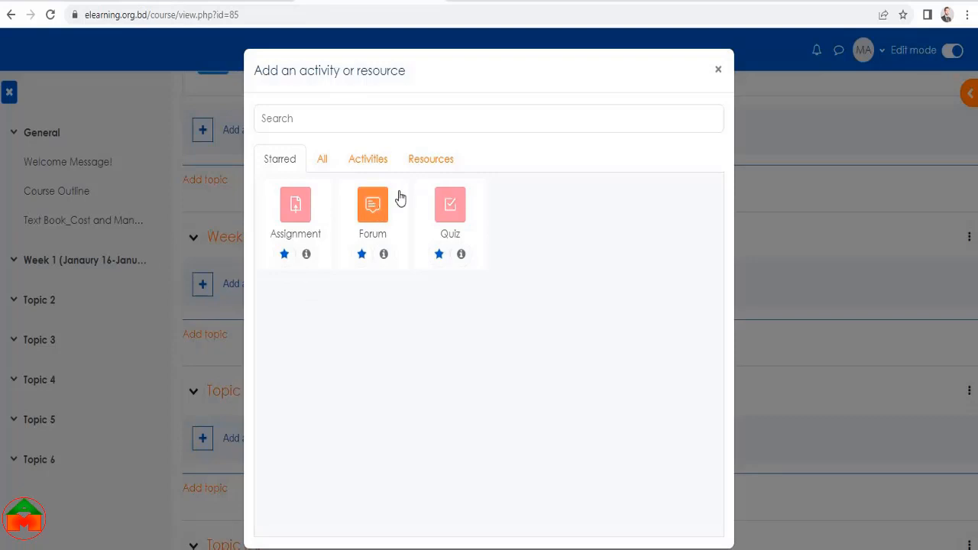
{"action": "left_click", "coordinate": [435, 158]}
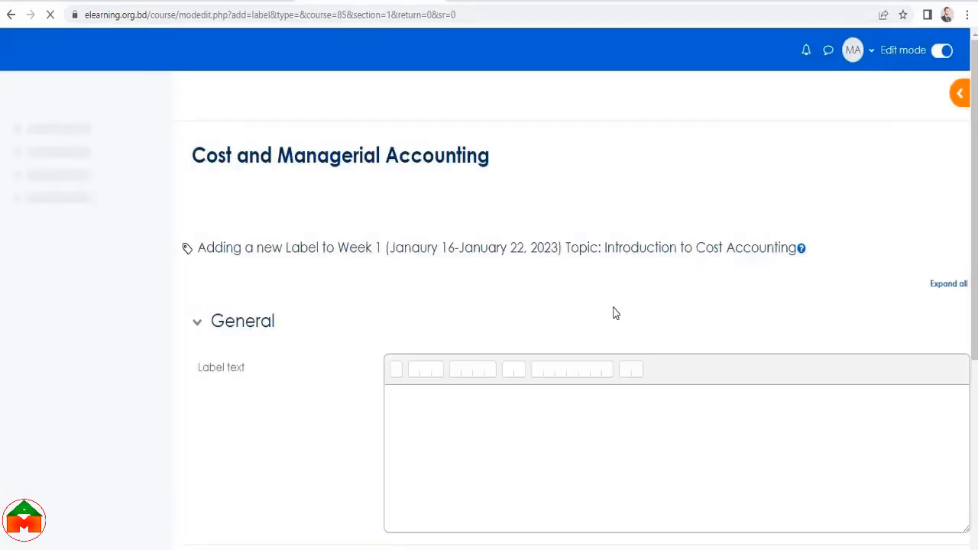
Paste the Learning Outcomes heading and six outcomes from Word into the label text
{"action": "scroll", "coordinate": [615, 312], "scroll_direction": "down", "scroll_amount": 3}
{"action": "left_click", "coordinate": [463, 239]}
{"action": "key", "text": "alt+Tab"}
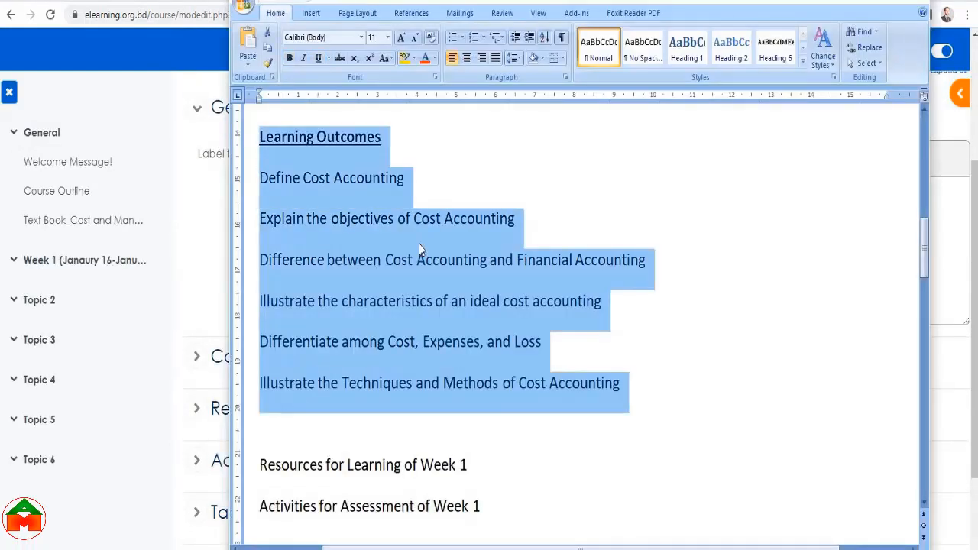
{"action": "key", "text": "ctrl+c"}
{"action": "key", "text": "alt+Tab"}
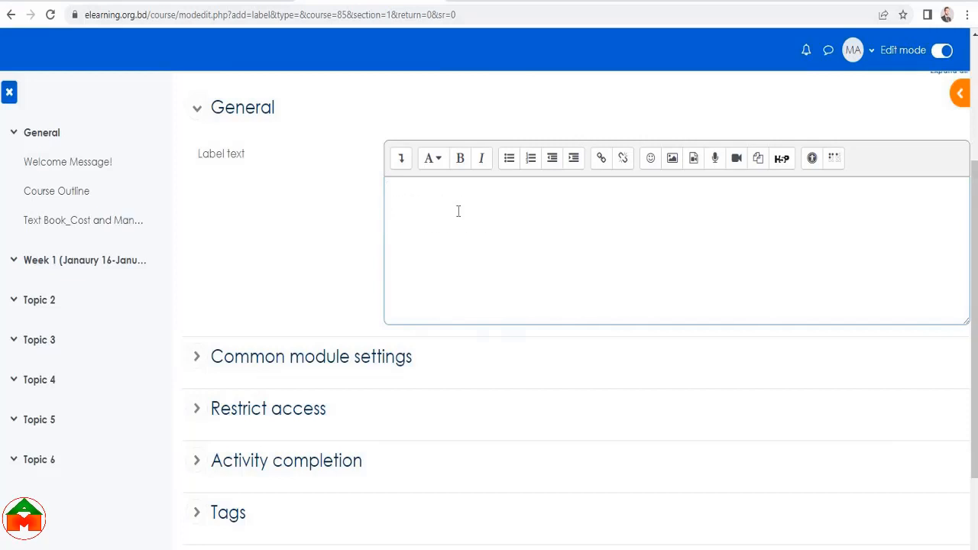
{"action": "key", "text": "ctrl+v"}
{"action": "left_click_drag", "start_coordinate": [477, 200], "coordinate": [381, 208]}
{"action": "left_click", "coordinate": [497, 228]}
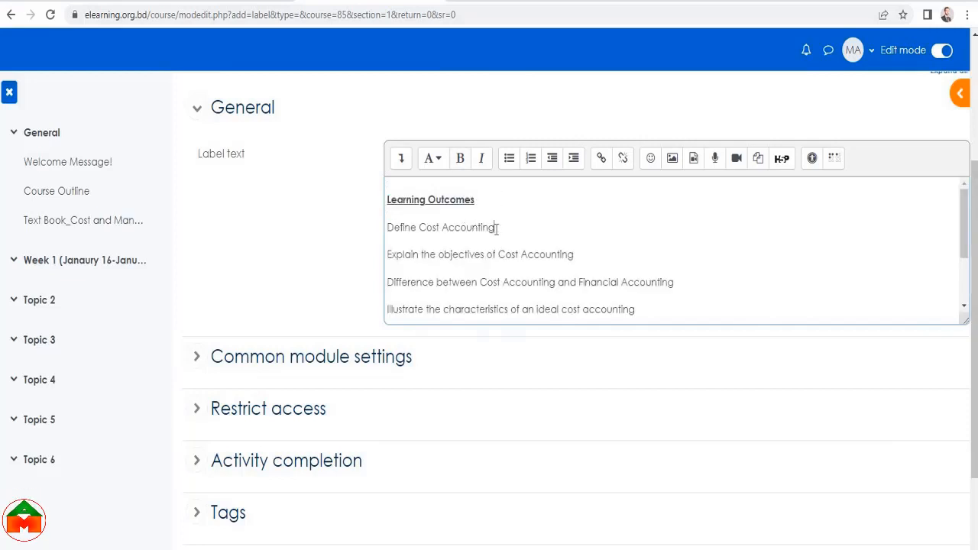
Enlarge the text box and format the six outcomes as a numbered list
{"action": "scroll", "coordinate": [559, 269], "scroll_direction": "down", "scroll_amount": 2}
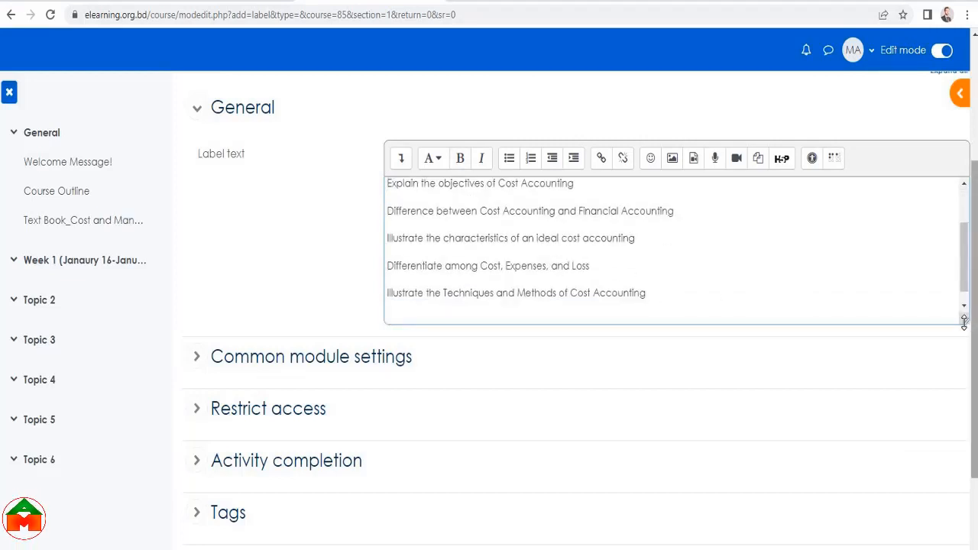
{"action": "left_click_drag", "start_coordinate": [965, 321], "coordinate": [964, 407]}
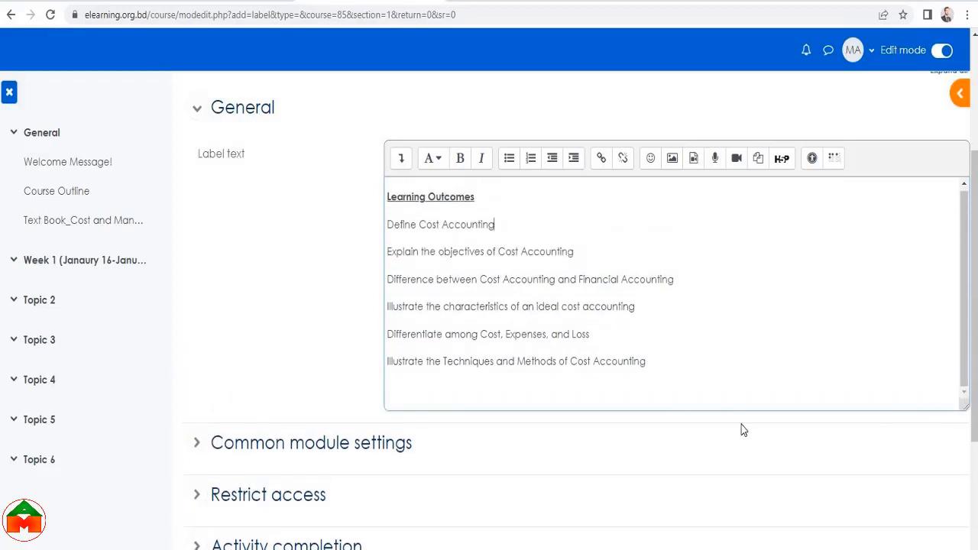
{"action": "left_click_drag", "start_coordinate": [648, 362], "coordinate": [389, 222]}
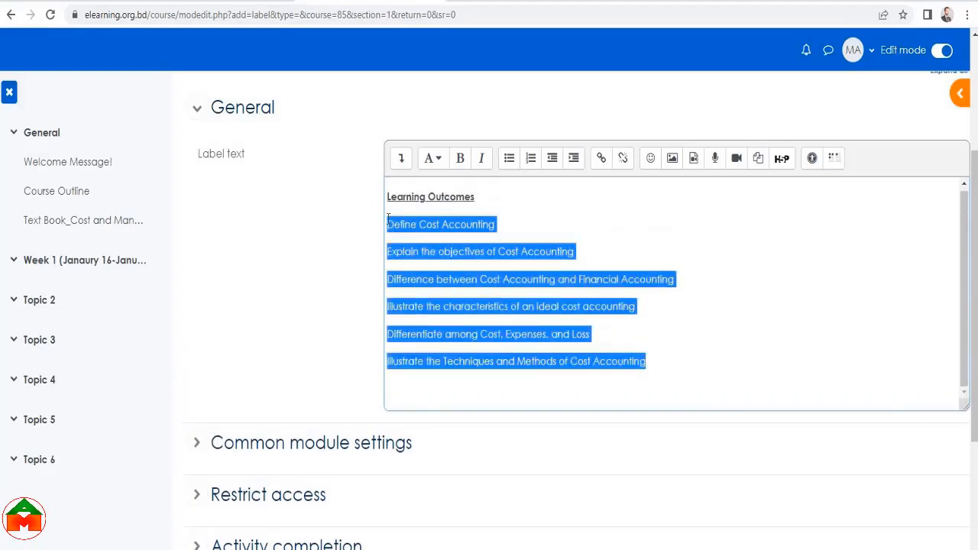
{"action": "left_click", "coordinate": [533, 161]}
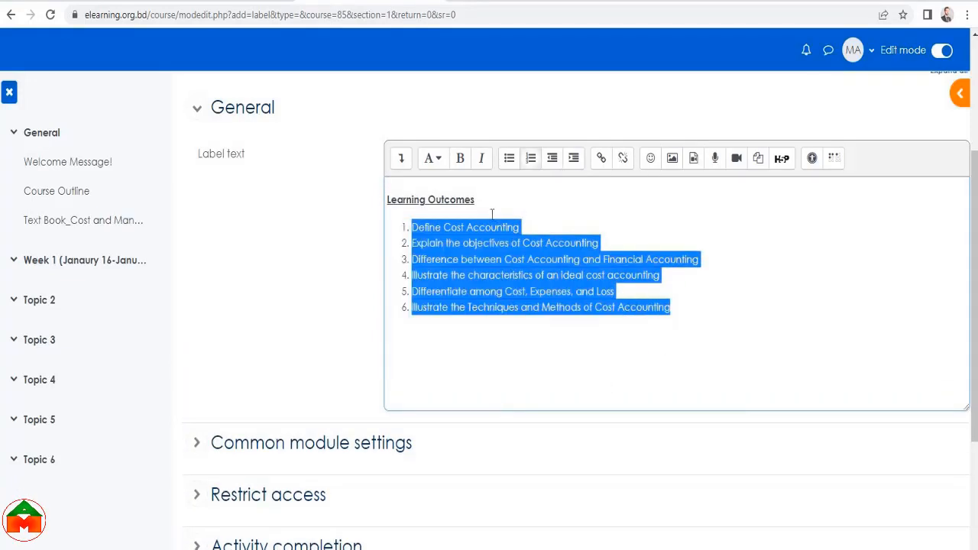
{"action": "left_click", "coordinate": [491, 227]}
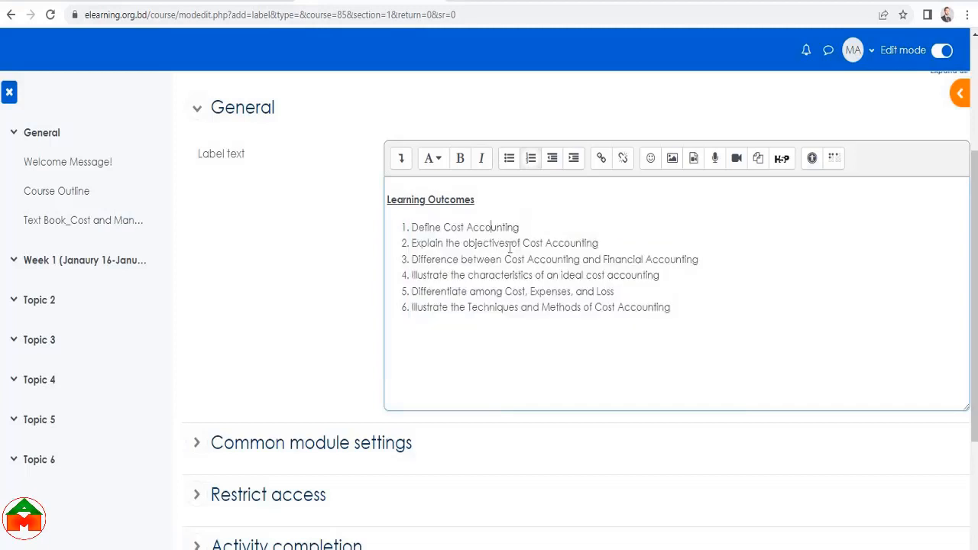
{"action": "scroll", "coordinate": [509, 317], "scroll_direction": "down", "scroll_amount": 2}
Keep manual completion marking for the Learning Outcomes label and save it to Week 1
{"action": "scroll", "coordinate": [405, 314], "scroll_direction": "down", "scroll_amount": 2}
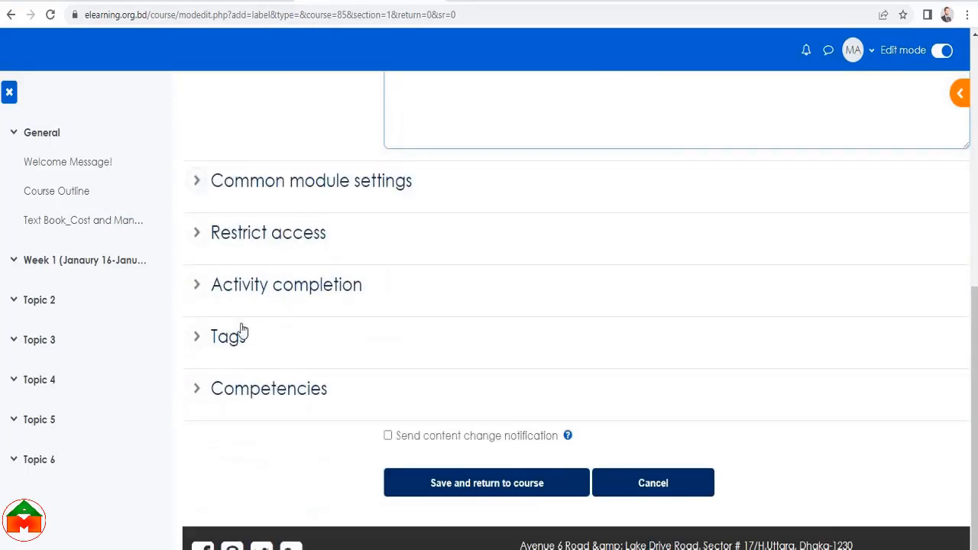
{"action": "left_click", "coordinate": [341, 289]}
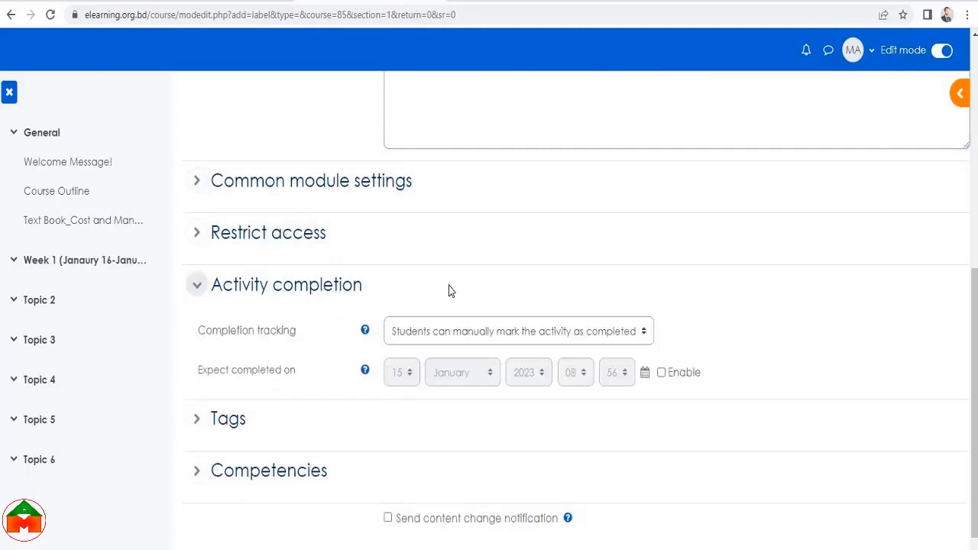
{"action": "left_click", "coordinate": [583, 333]}
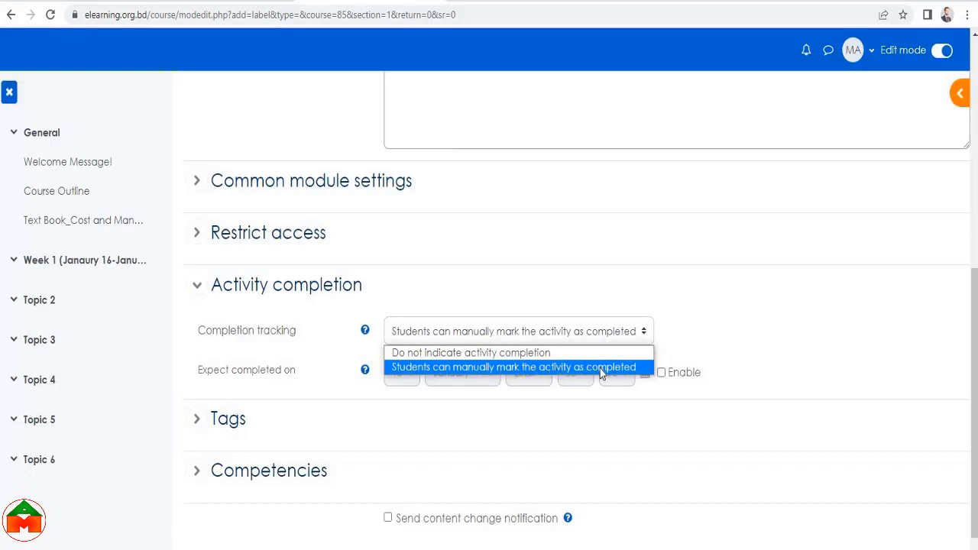
{"action": "left_click", "coordinate": [446, 344]}
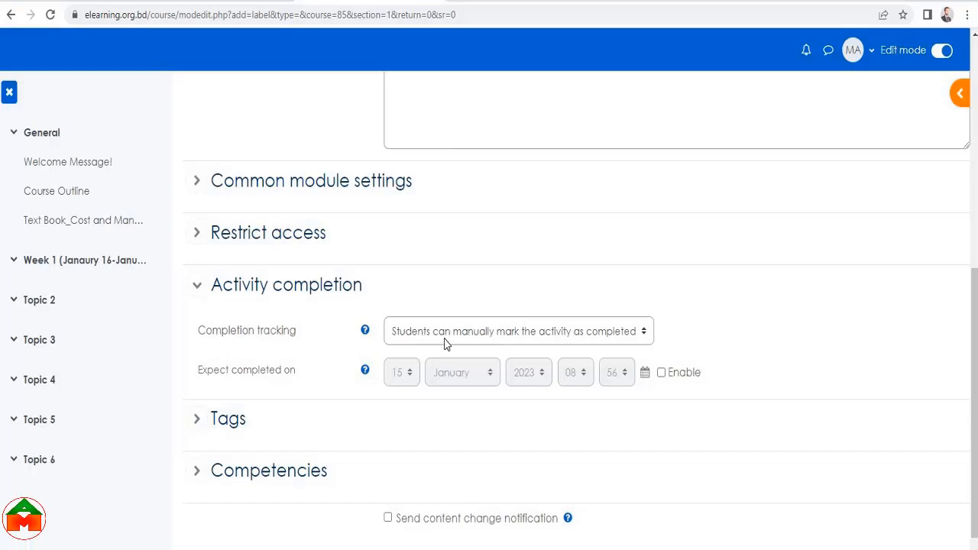
{"action": "scroll", "coordinate": [445, 344], "scroll_direction": "up", "scroll_amount": 5}
{"action": "left_click_drag", "start_coordinate": [672, 474], "coordinate": [400, 378]}
{"action": "left_click", "coordinate": [238, 332]}
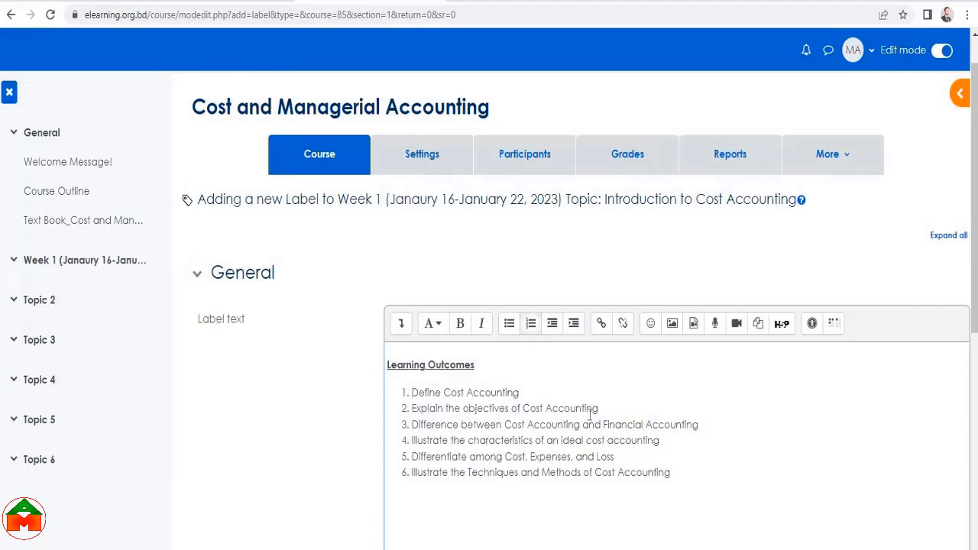
{"action": "scroll", "coordinate": [590, 413], "scroll_direction": "down", "scroll_amount": 7}
{"action": "left_click", "coordinate": [494, 478]}
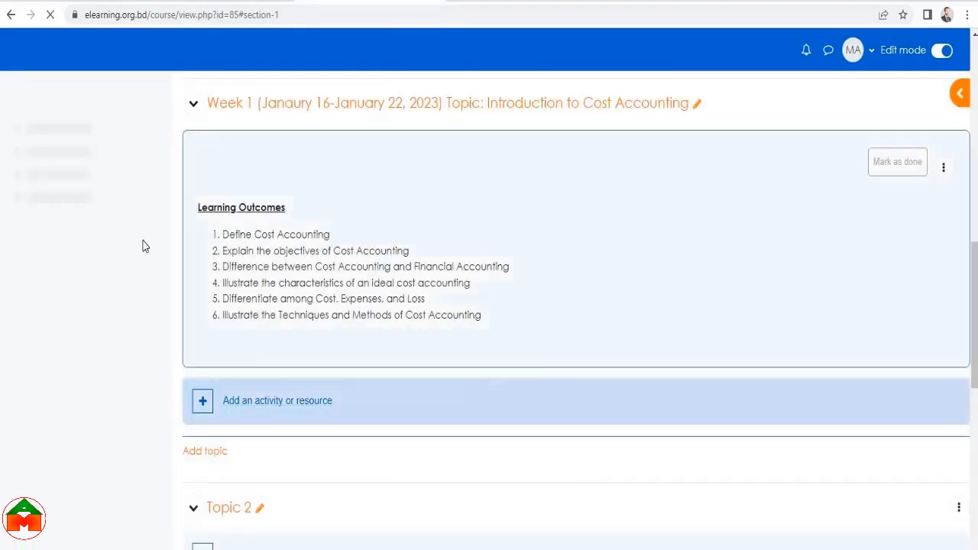
{"action": "scroll", "coordinate": [280, 342], "scroll_direction": "up", "scroll_amount": 7}
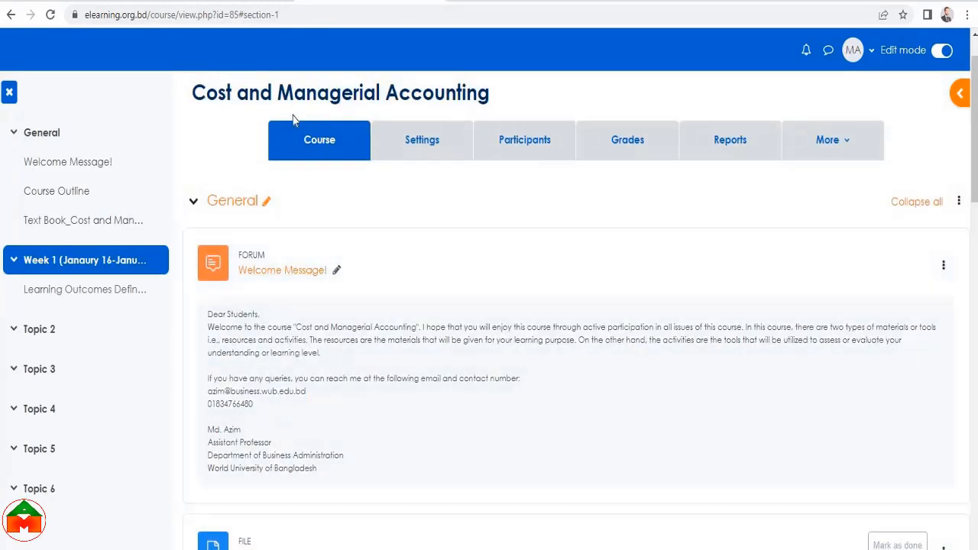
{"action": "scroll", "coordinate": [276, 306], "scroll_direction": "down", "scroll_amount": 3}
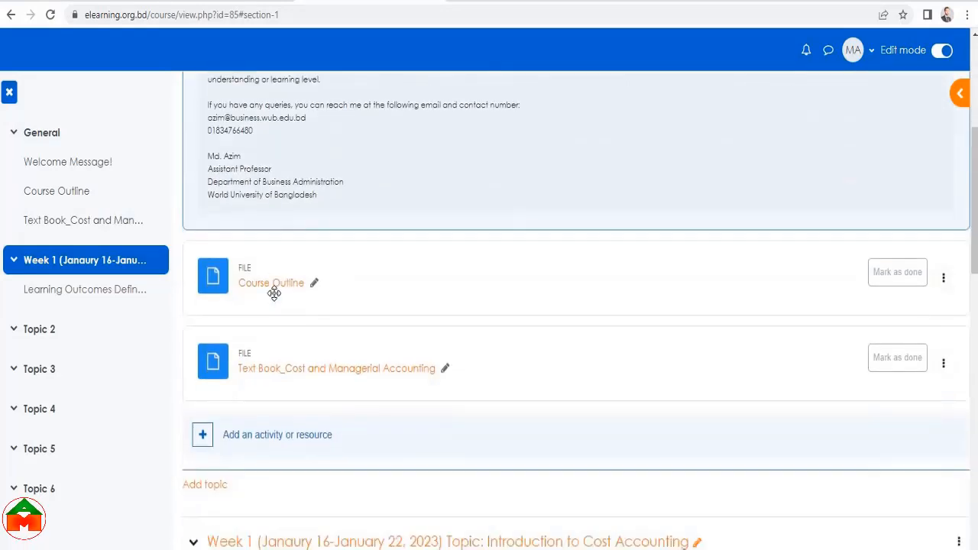
{"action": "scroll", "coordinate": [294, 300], "scroll_direction": "down", "scroll_amount": 1}
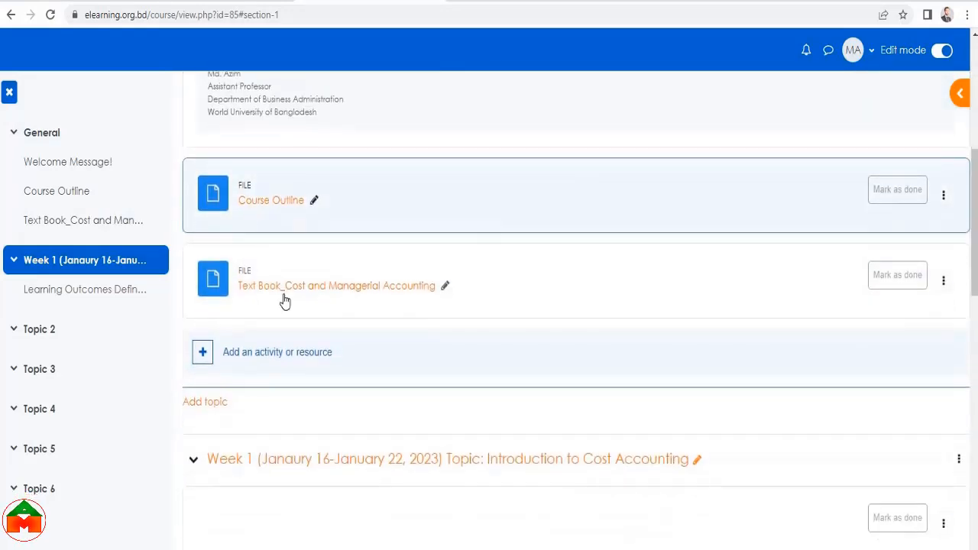
{"action": "scroll", "coordinate": [284, 300], "scroll_direction": "down", "scroll_amount": 3}
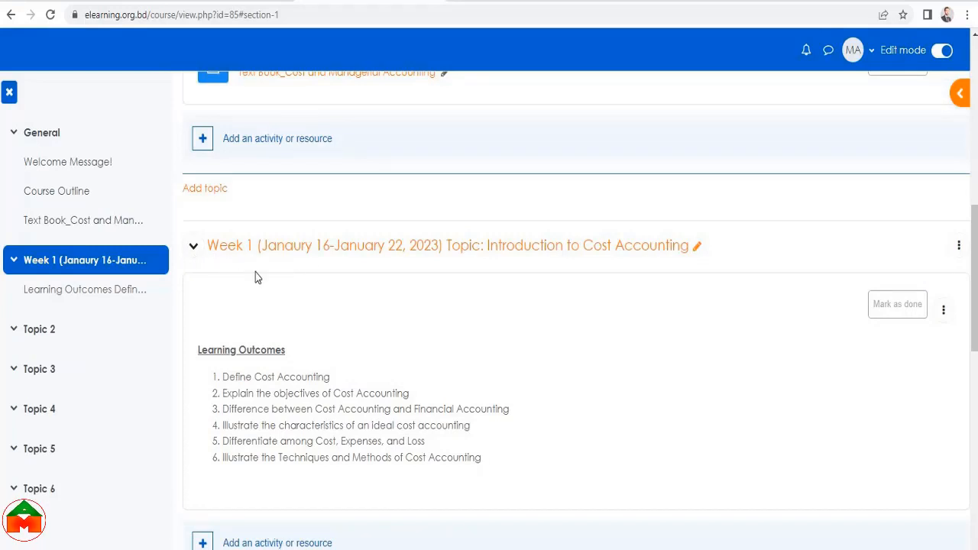
{"action": "scroll", "coordinate": [376, 274], "scroll_direction": "down", "scroll_amount": 2}
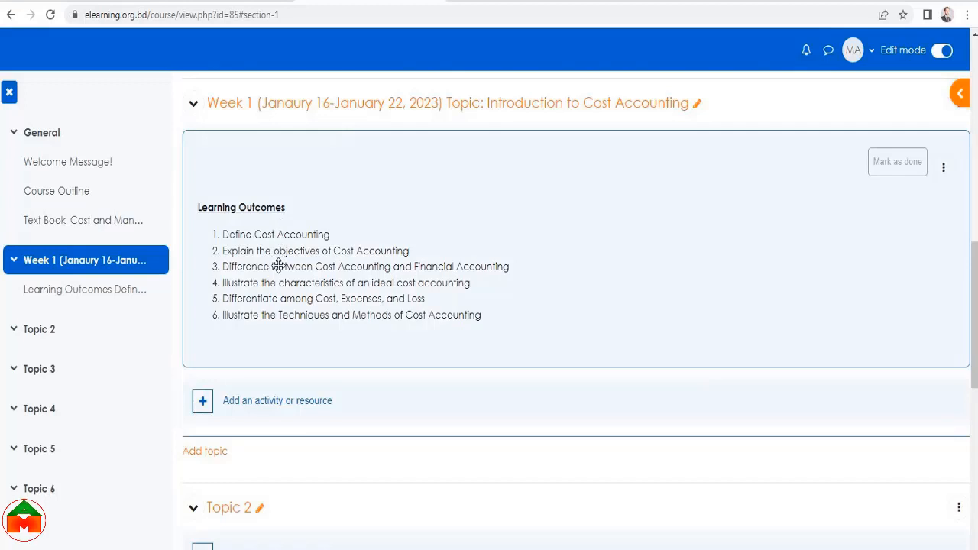
{"action": "scroll", "coordinate": [379, 260], "scroll_direction": "down", "scroll_amount": 2}
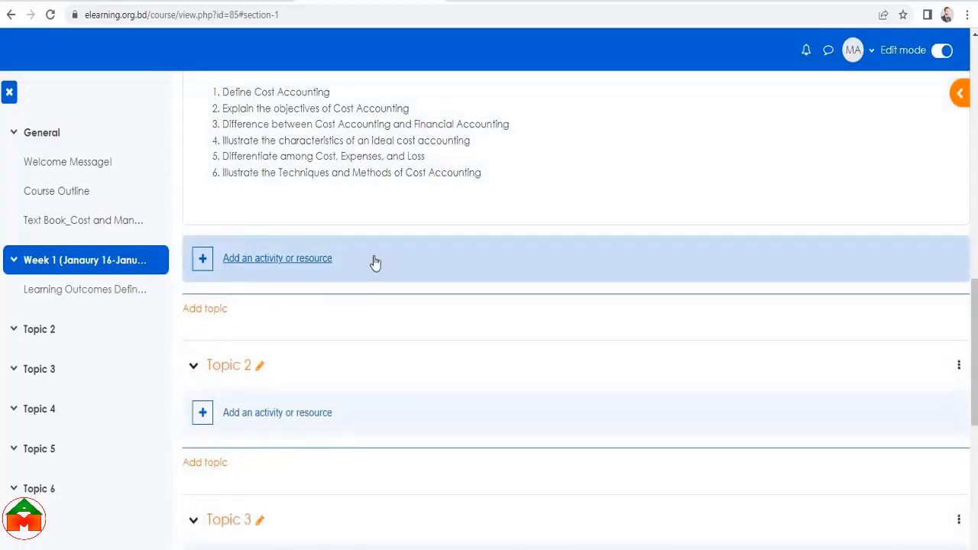
{"action": "scroll", "coordinate": [375, 263], "scroll_direction": "up", "scroll_amount": 2}
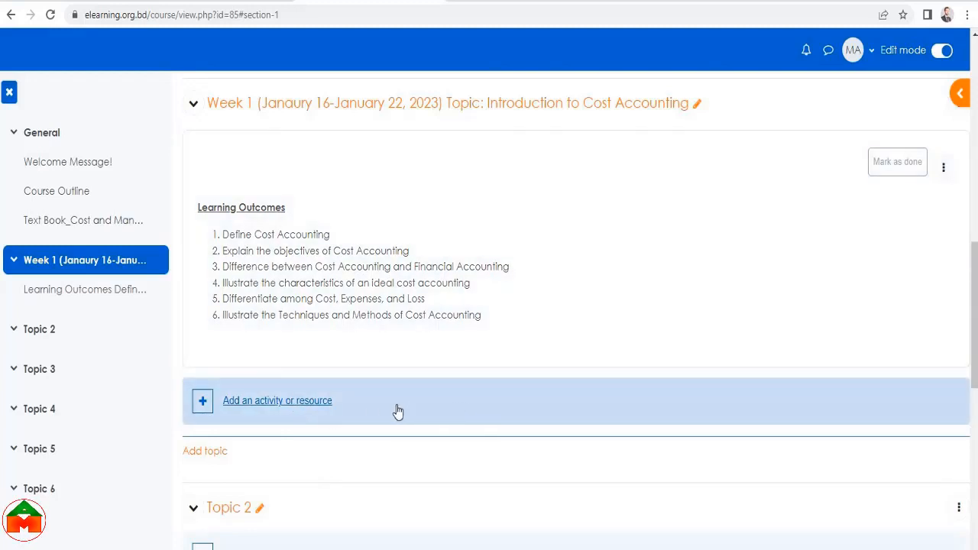
{"action": "scroll", "coordinate": [397, 411], "scroll_direction": "down", "scroll_amount": 1}
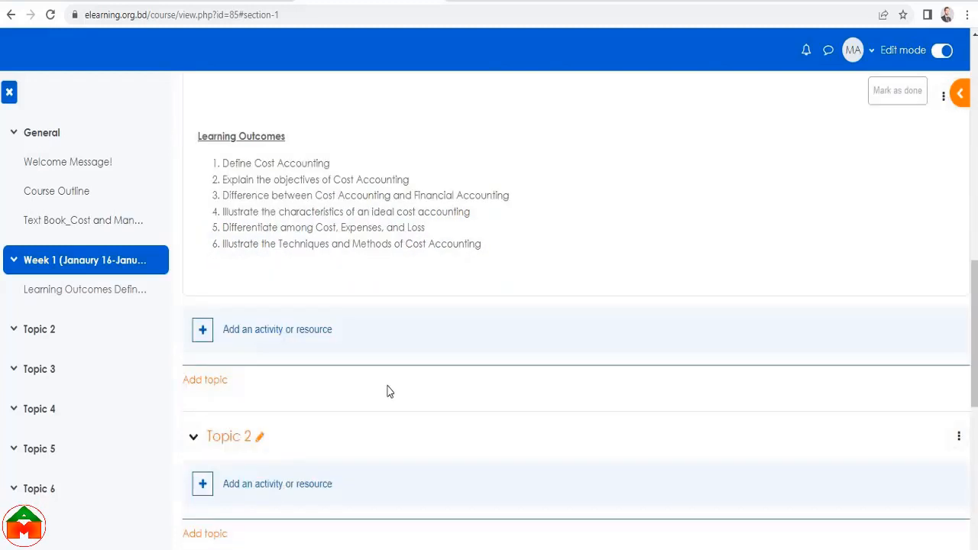
Start another Week 1 label and paste 'Resources for Learning of Week 1' from Word
{"action": "left_click", "coordinate": [324, 338]}
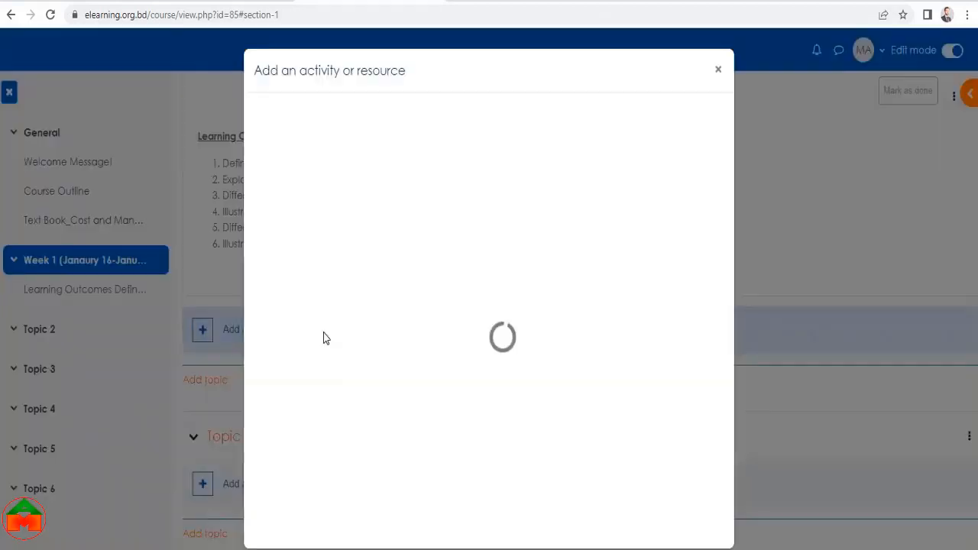
{"action": "left_click", "coordinate": [432, 162]}
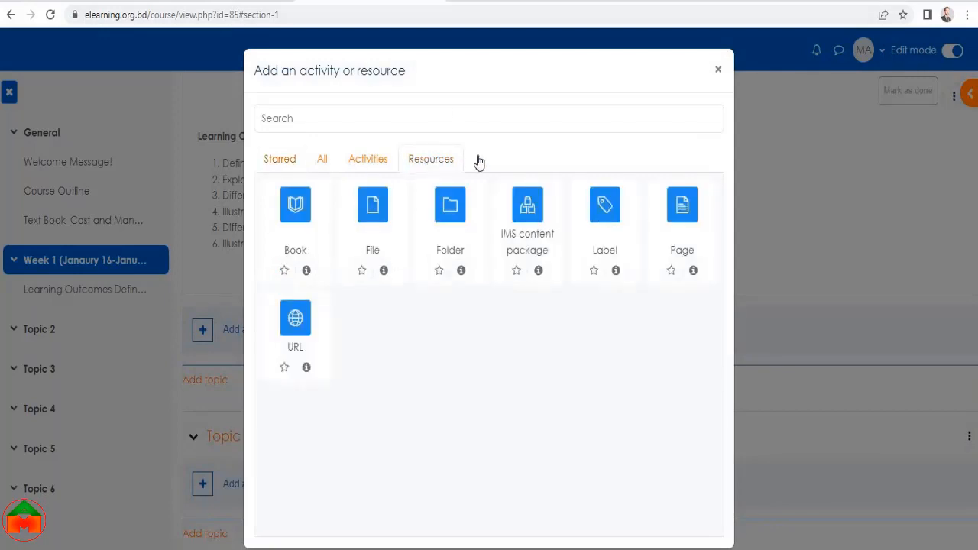
{"action": "left_click", "coordinate": [603, 210]}
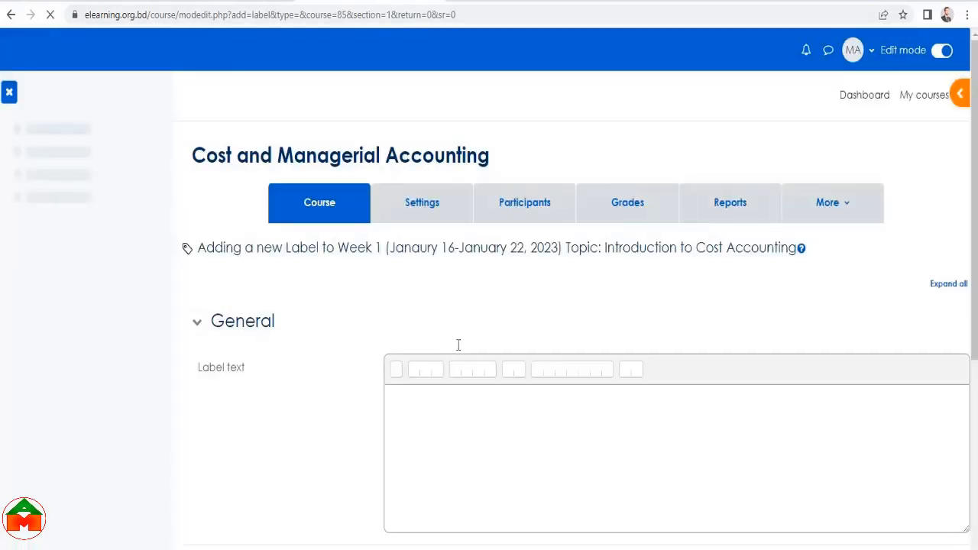
{"action": "scroll", "coordinate": [458, 344], "scroll_direction": "down", "scroll_amount": 2}
{"action": "left_click", "coordinate": [454, 291]}
{"action": "key", "text": "alt+Tab"}
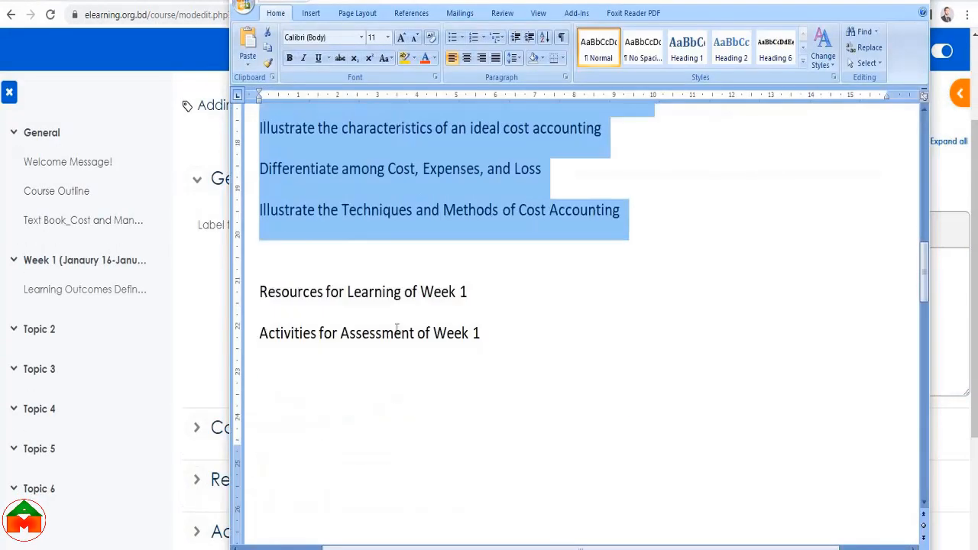
{"action": "left_click_drag", "start_coordinate": [475, 291], "coordinate": [288, 298]}
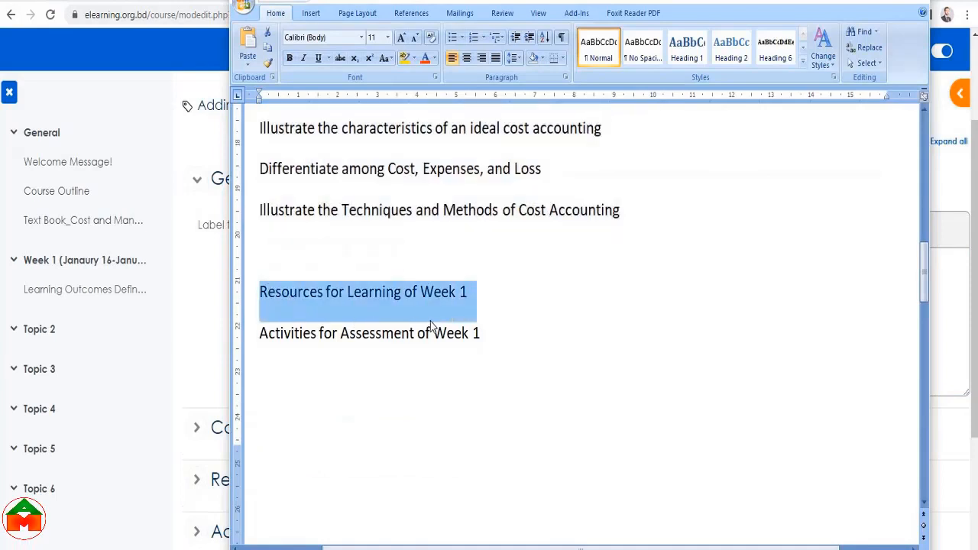
{"action": "key", "text": "ctrl+c"}
{"action": "key", "text": "alt+Tab"}
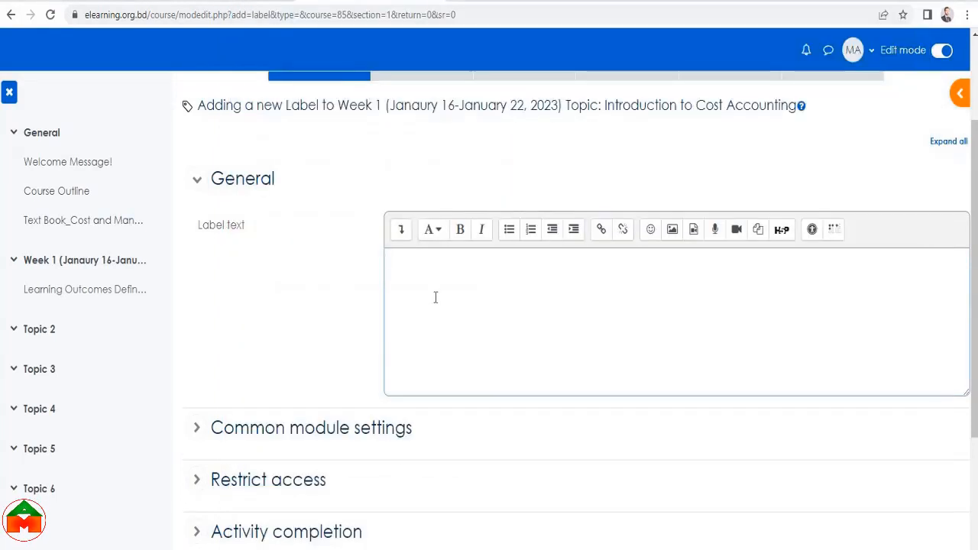
{"action": "key", "text": "ctrl+v"}
{"action": "left_click_drag", "start_coordinate": [535, 271], "coordinate": [386, 271]}
{"action": "scroll", "coordinate": [317, 294], "scroll_direction": "down", "scroll_amount": 3}
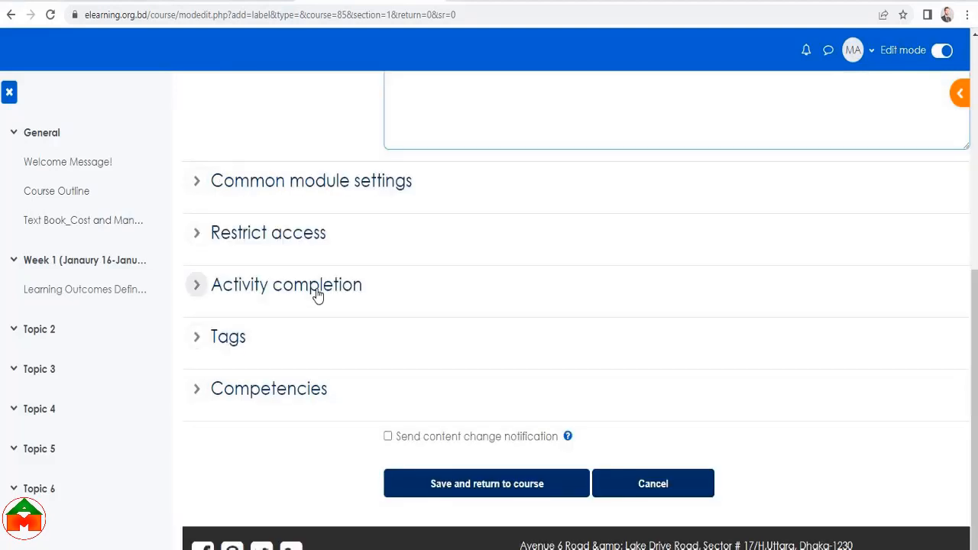
Set completion to 'Do not indicate activity completion' and save the label
{"action": "left_click", "coordinate": [317, 296]}
{"action": "left_click", "coordinate": [456, 332]}
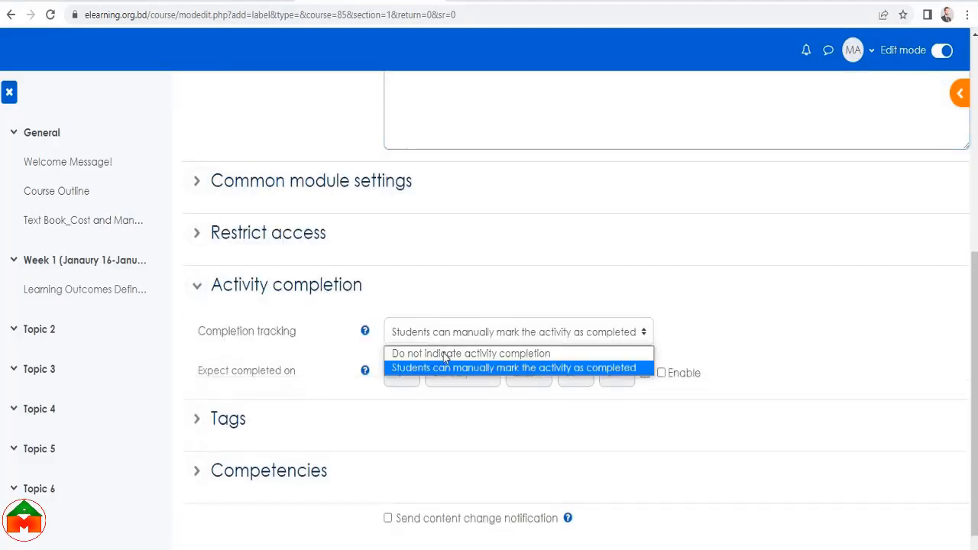
{"action": "left_click", "coordinate": [450, 353]}
{"action": "scroll", "coordinate": [557, 319], "scroll_direction": "up", "scroll_amount": 5}
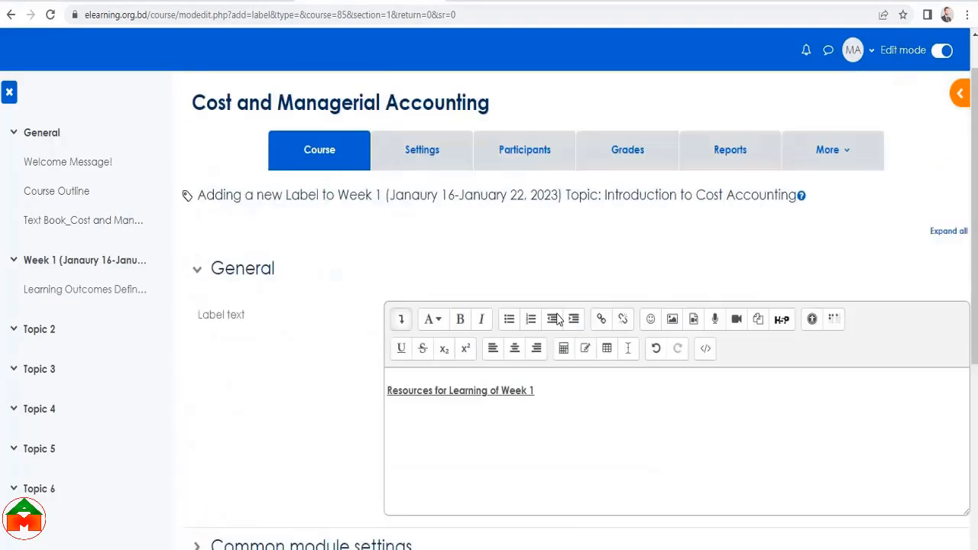
{"action": "scroll", "coordinate": [497, 343], "scroll_direction": "down", "scroll_amount": 1}
{"action": "left_click_drag", "start_coordinate": [540, 303], "coordinate": [387, 301]}
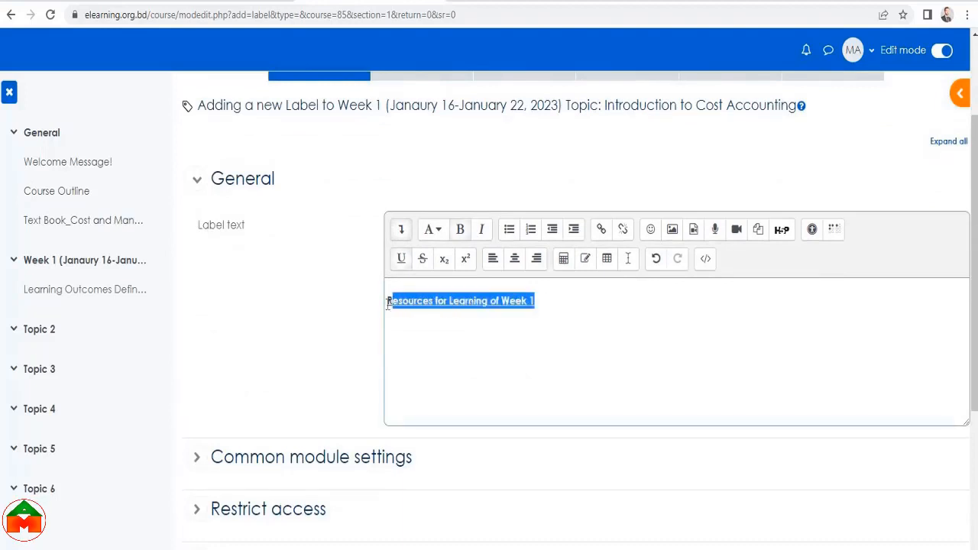
{"action": "scroll", "coordinate": [513, 330], "scroll_direction": "down", "scroll_amount": 4}
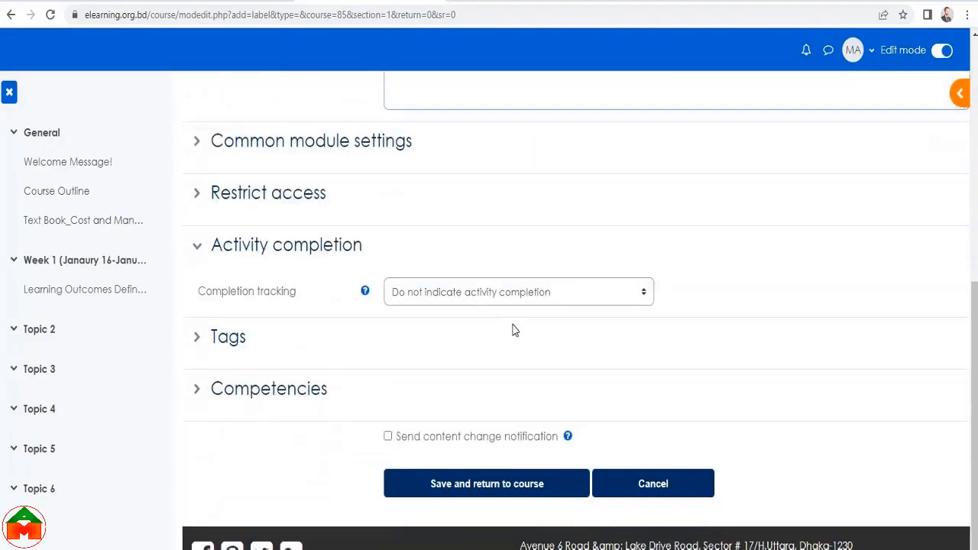
{"action": "left_click", "coordinate": [486, 486]}
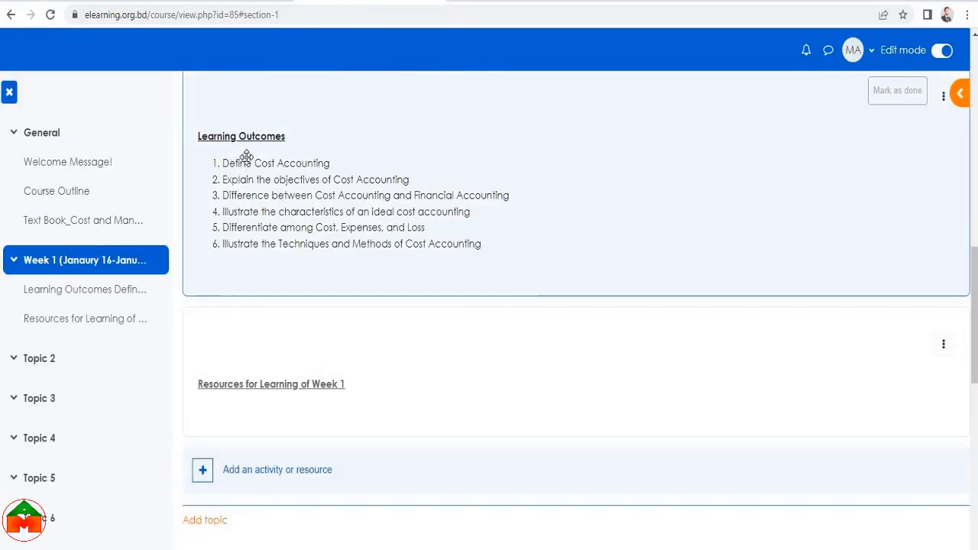
{"action": "scroll", "coordinate": [306, 393], "scroll_direction": "down", "scroll_amount": 1}
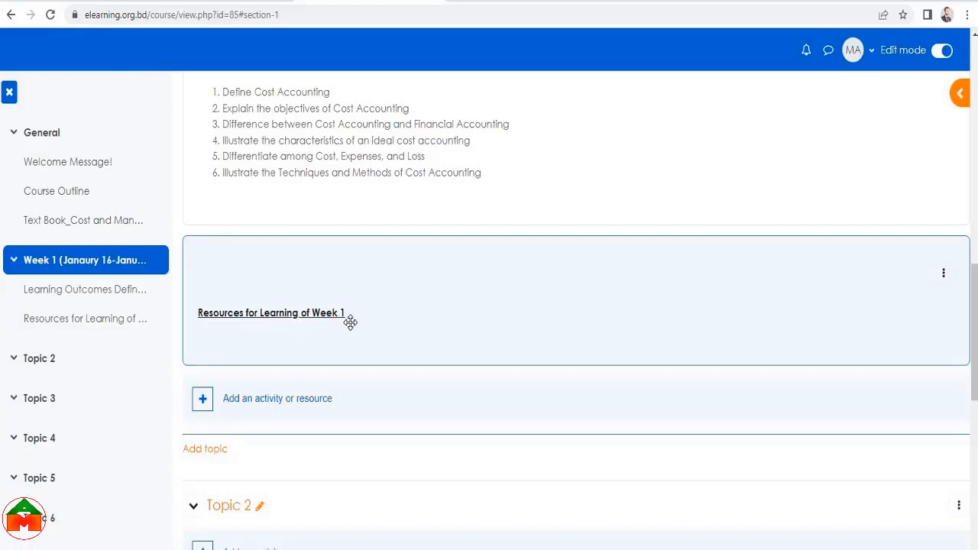
{"action": "scroll", "coordinate": [357, 325], "scroll_direction": "down", "scroll_amount": 2}
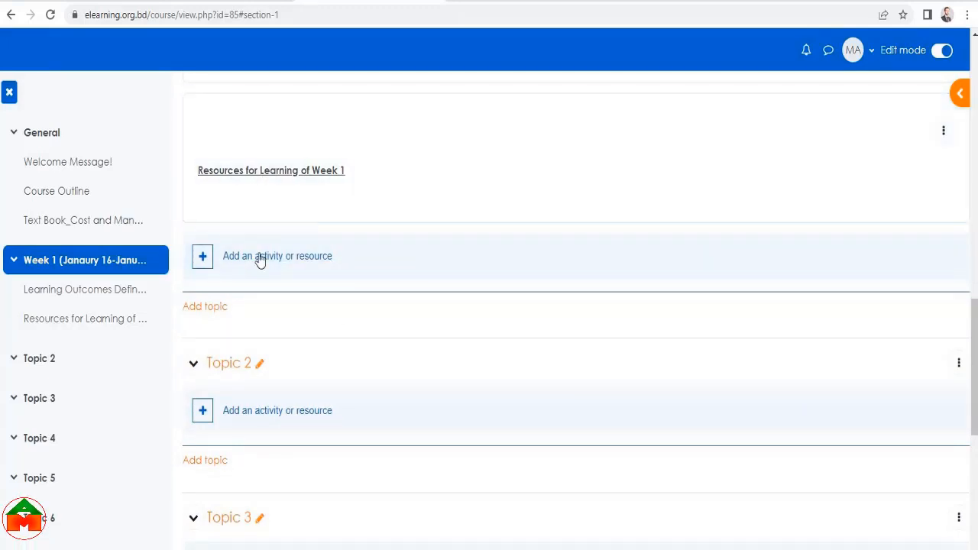
Choose File from the Week 1 Resources list
{"action": "left_click", "coordinate": [309, 262]}
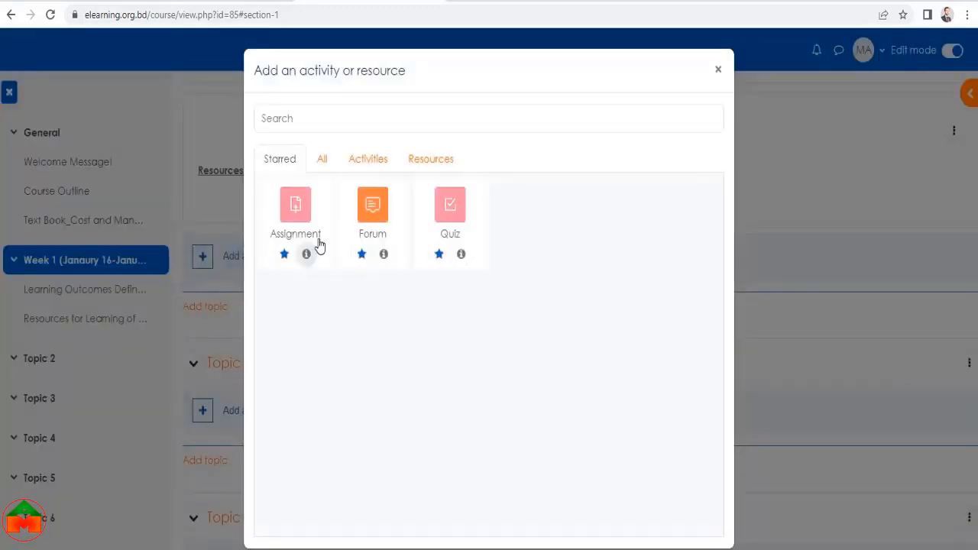
{"action": "left_click", "coordinate": [428, 164]}
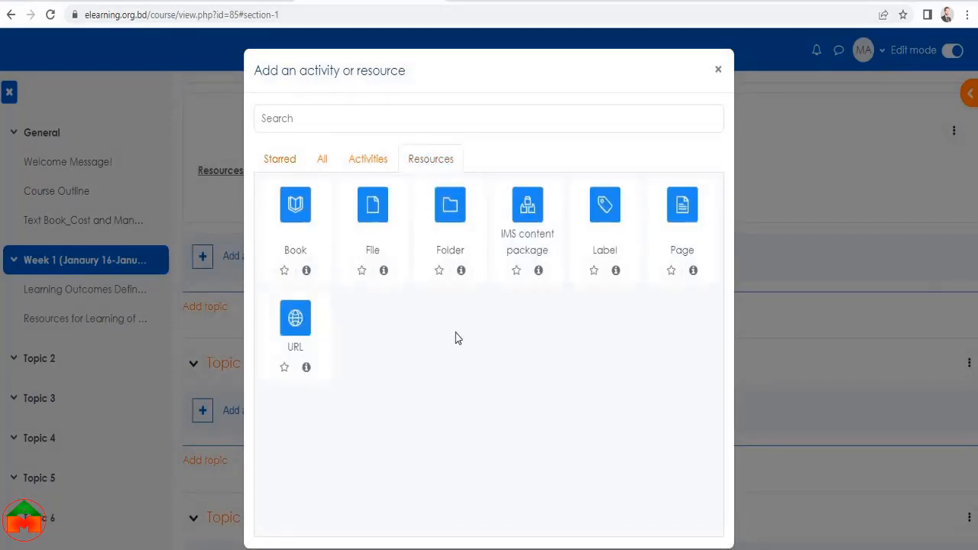
{"action": "left_click", "coordinate": [375, 217]}
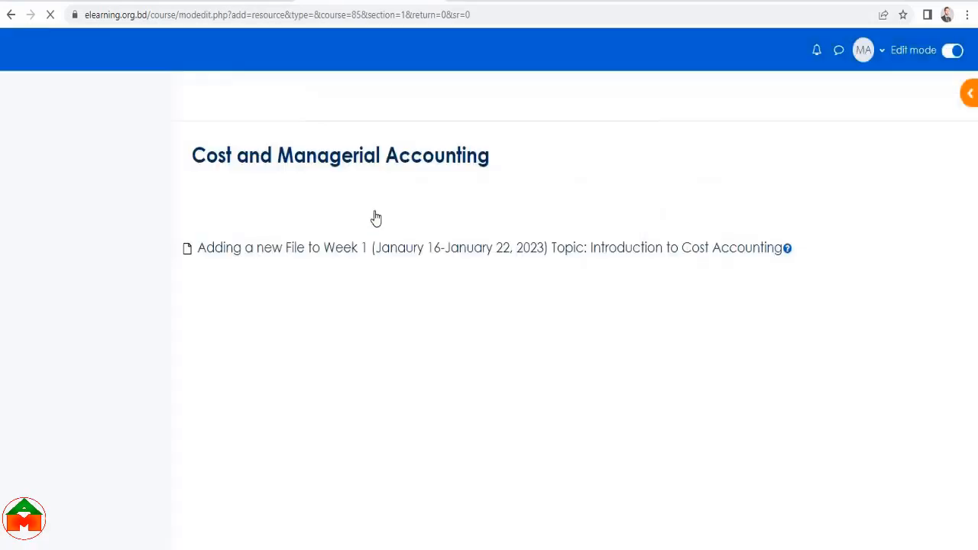
{"action": "scroll", "coordinate": [530, 328], "scroll_direction": "down", "scroll_amount": 3}
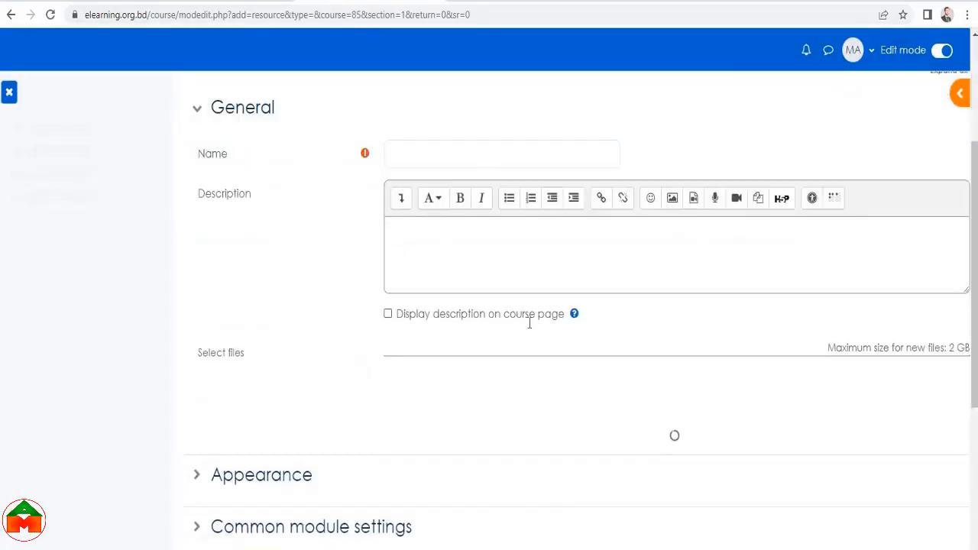
{"action": "scroll", "coordinate": [513, 308], "scroll_direction": "up", "scroll_amount": 1}
Name the resource 'Word File for Reading on Introduction to Cost Accounting'
{"action": "left_click", "coordinate": [431, 223]}
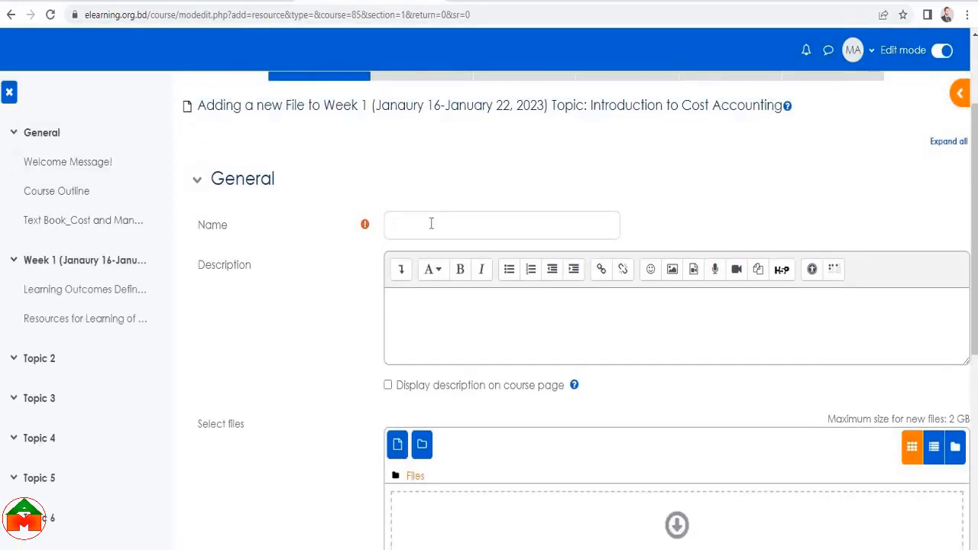
{"action": "type", "text": "Word File for"}
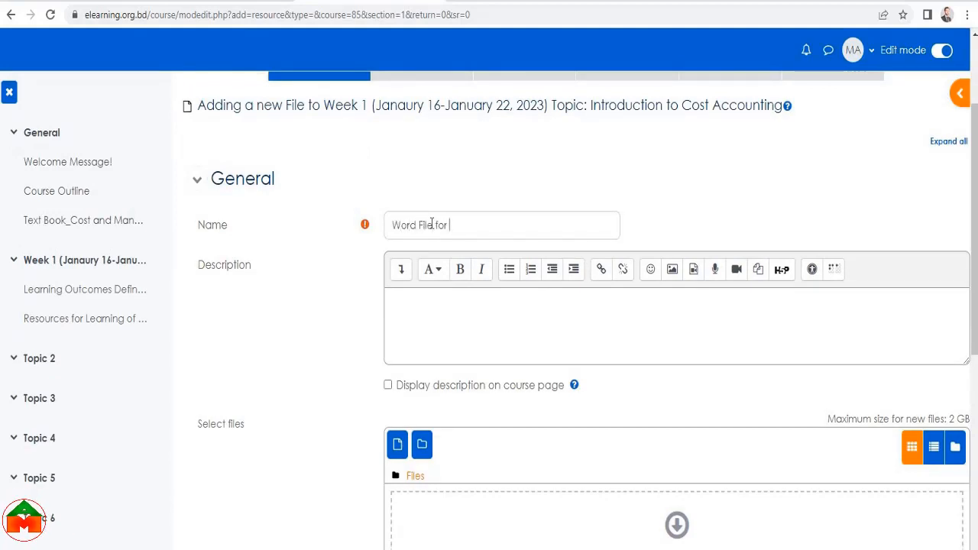
{"action": "type", "text": " Reading on "}
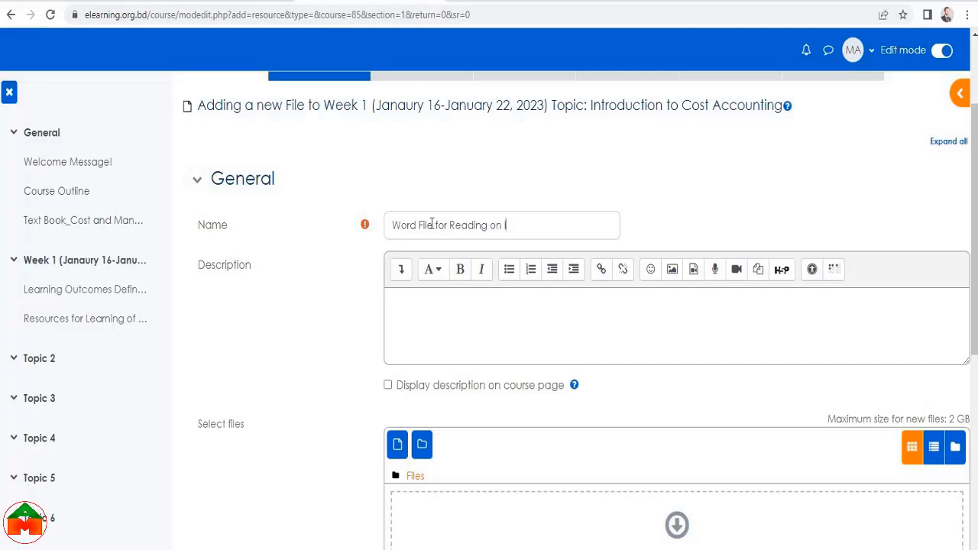
{"action": "type", "text": "Introduct"}
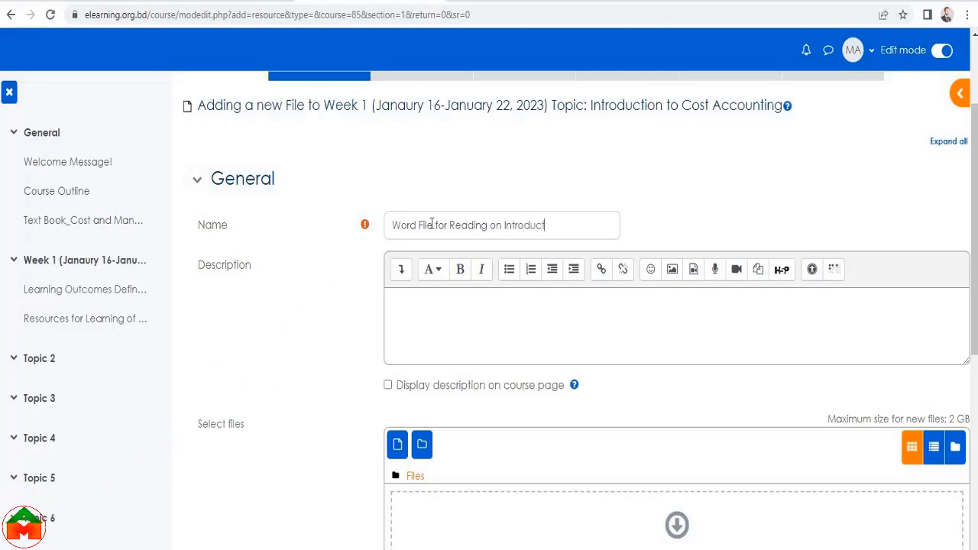
{"action": "type", "text": "ion to Cost"}
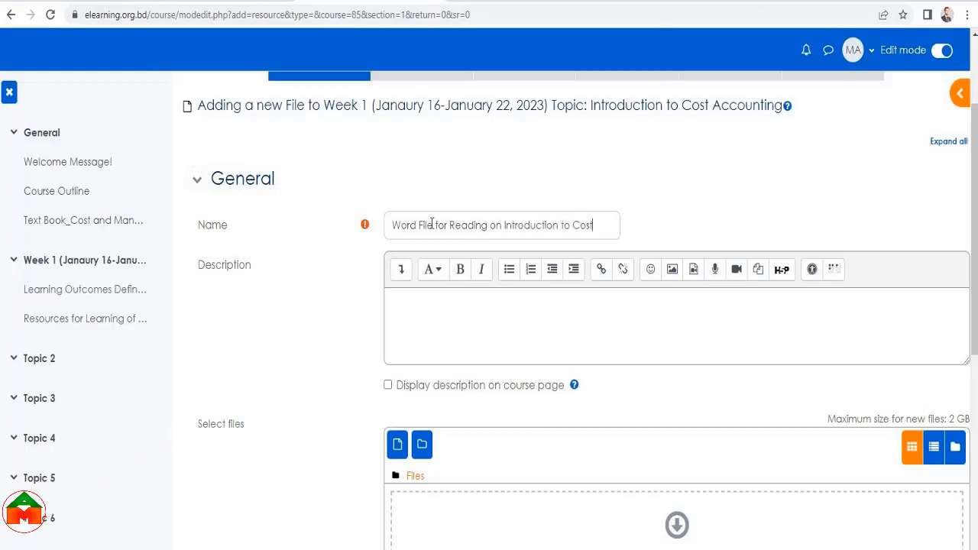
{"action": "type", "text": " Accounting"}
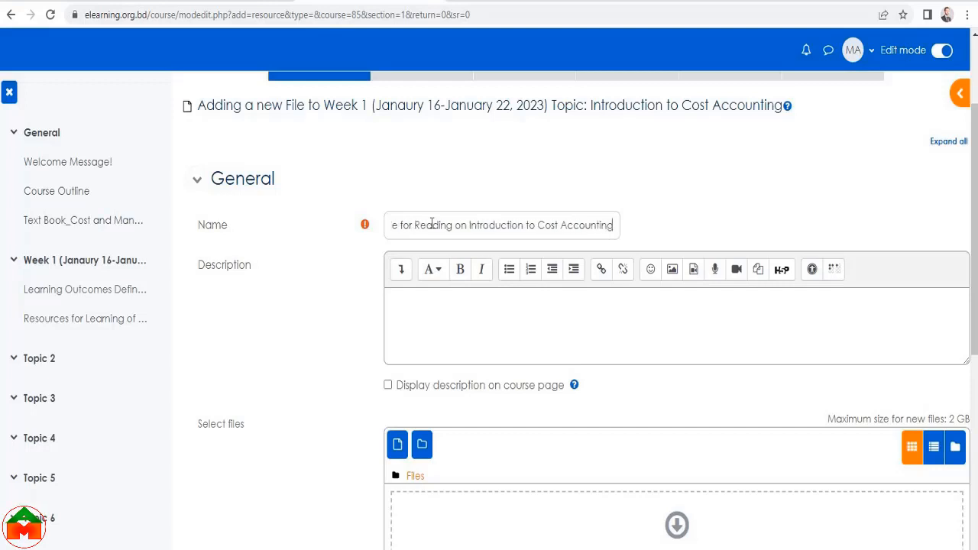
{"action": "left_click", "coordinate": [474, 332]}
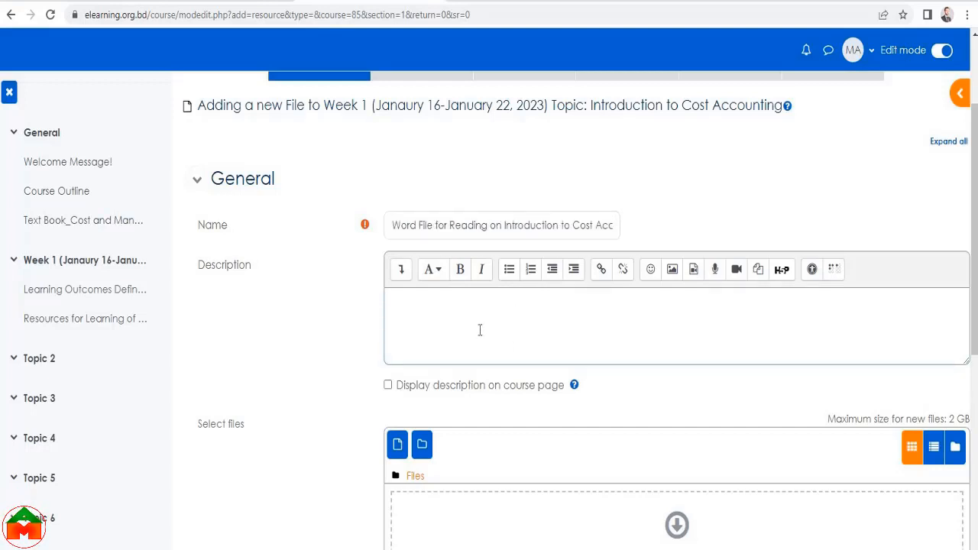
{"action": "scroll", "coordinate": [646, 327], "scroll_direction": "down", "scroll_amount": 2}
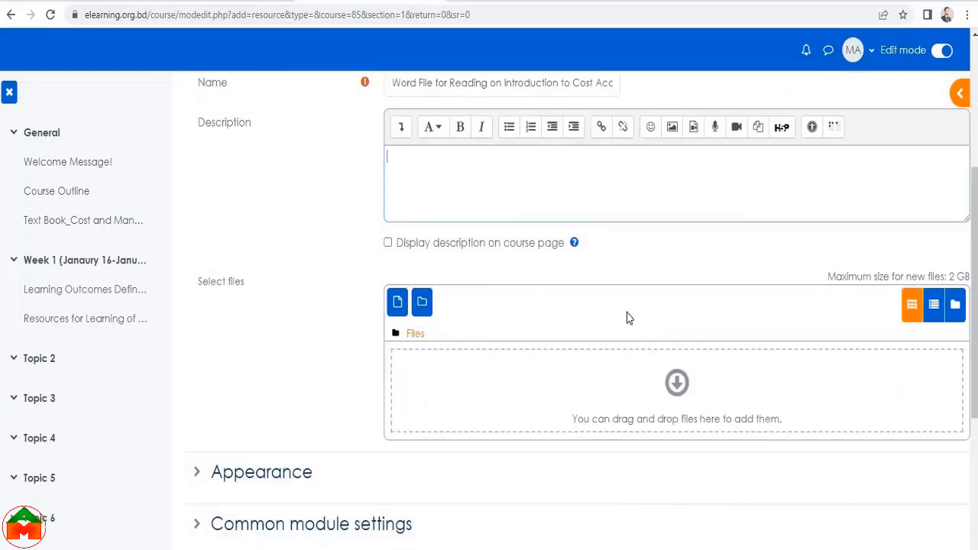
{"action": "scroll", "coordinate": [626, 317], "scroll_direction": "up", "scroll_amount": 2}
{"action": "scroll", "coordinate": [657, 329], "scroll_direction": "down", "scroll_amount": 2}
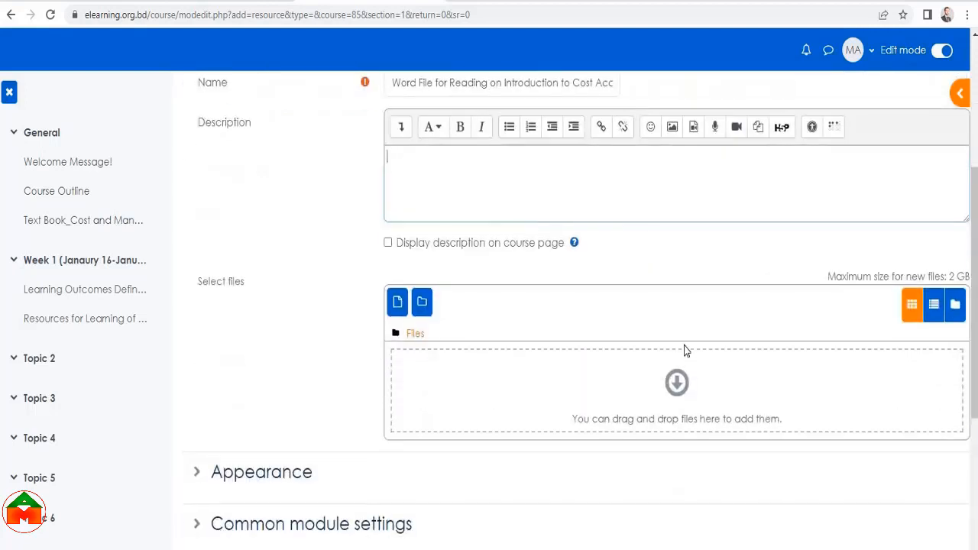
Upload the 1 Cost Accounting_Introduction document as the resource's file
{"action": "left_click", "coordinate": [677, 382]}
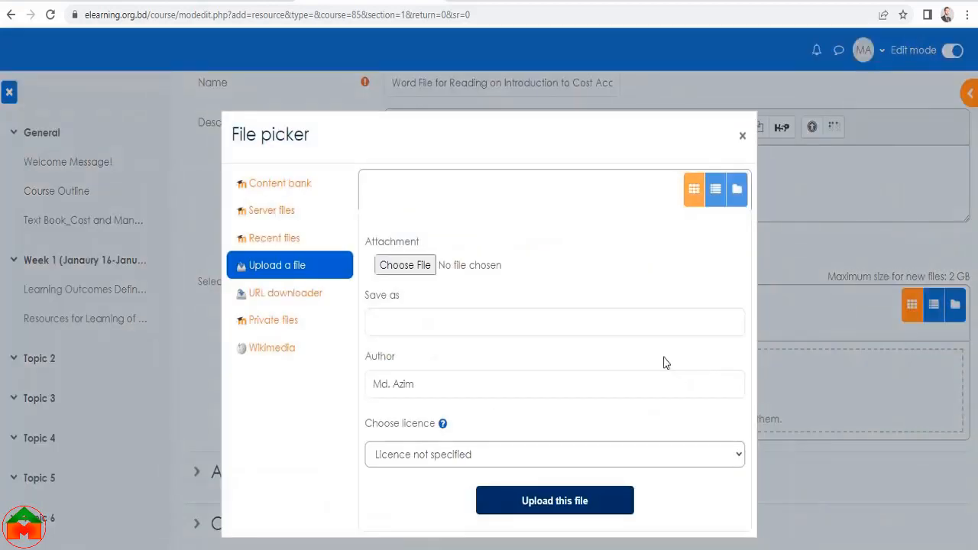
{"action": "left_click", "coordinate": [418, 268]}
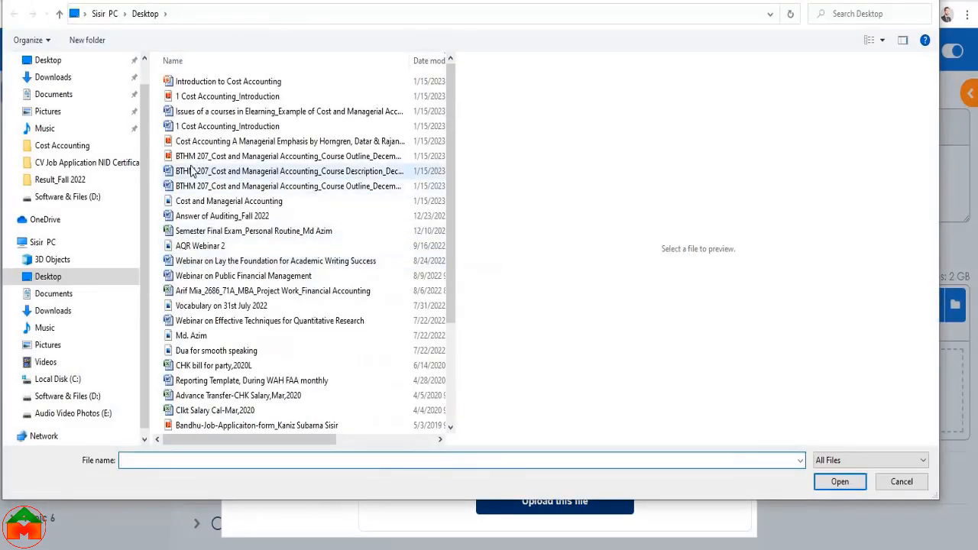
{"action": "left_click", "coordinate": [227, 126]}
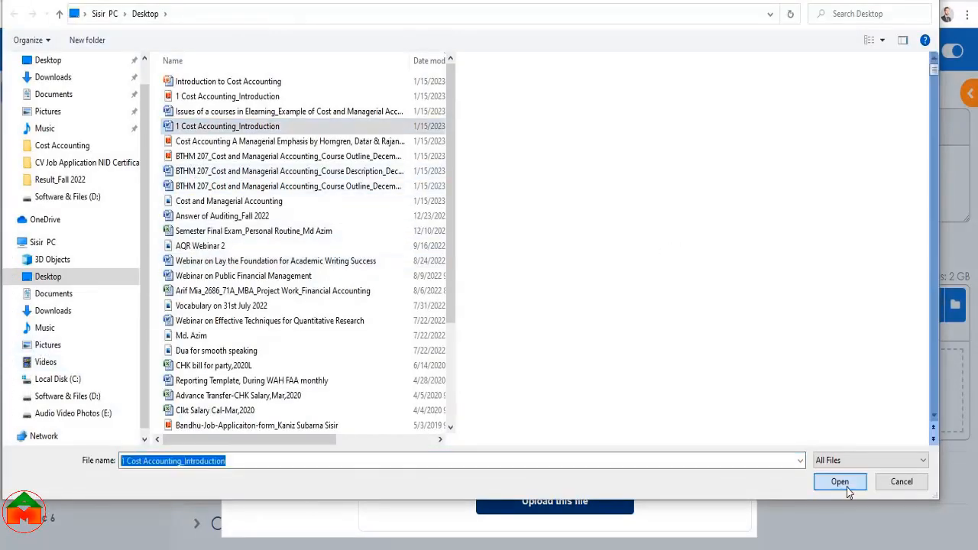
{"action": "left_click", "coordinate": [844, 484]}
{"action": "left_click", "coordinate": [557, 504]}
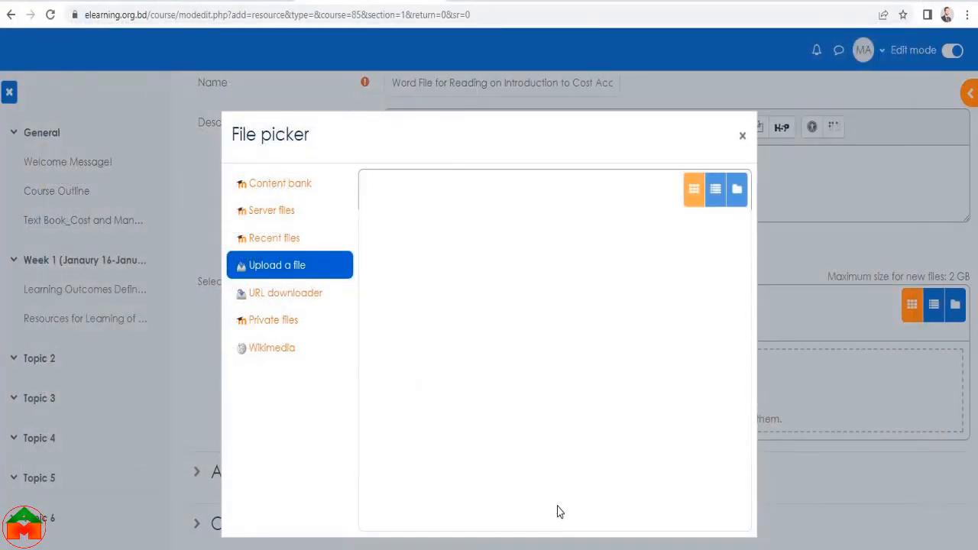
Keep manual completion marking and save the file resource to Week 1
{"action": "scroll", "coordinate": [420, 465], "scroll_direction": "down", "scroll_amount": 4}
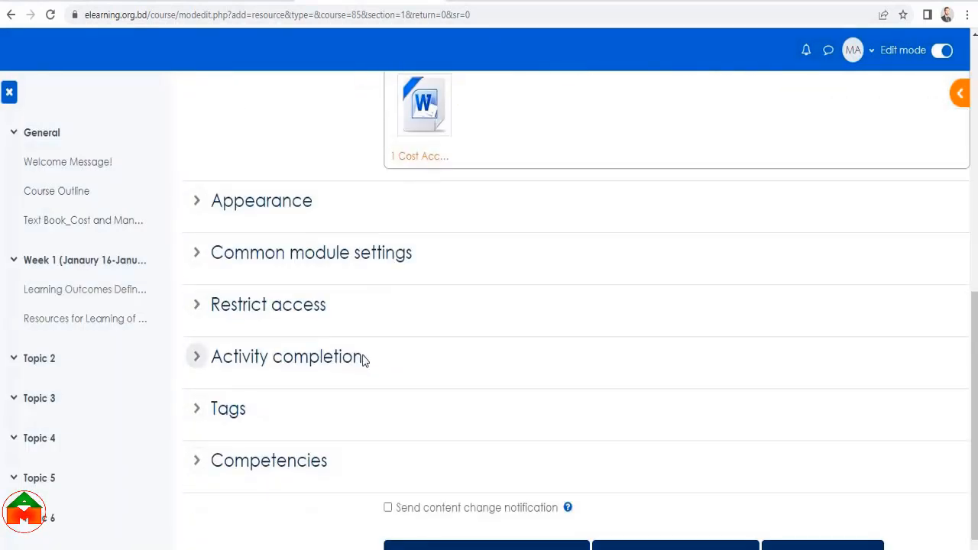
{"action": "left_click", "coordinate": [365, 358]}
{"action": "left_click", "coordinate": [526, 404]}
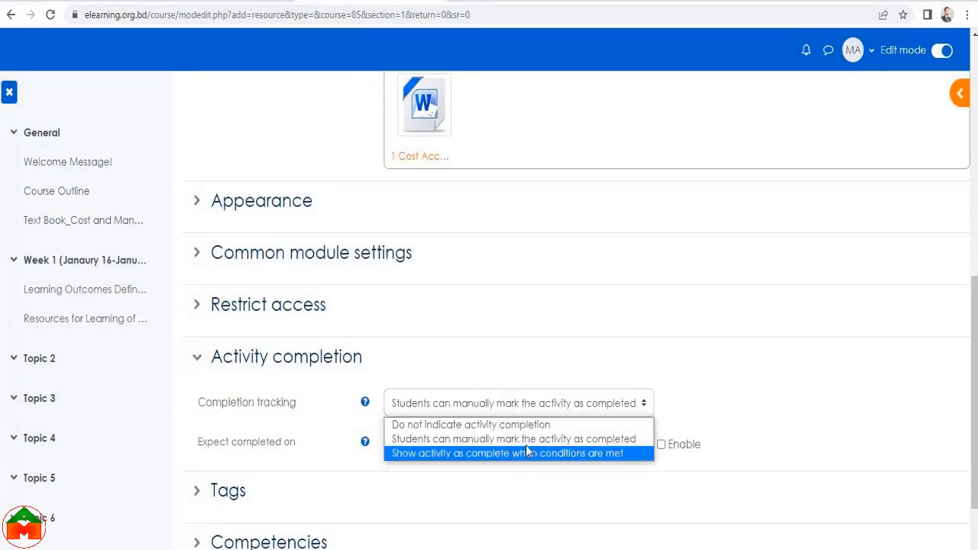
{"action": "left_click", "coordinate": [724, 355]}
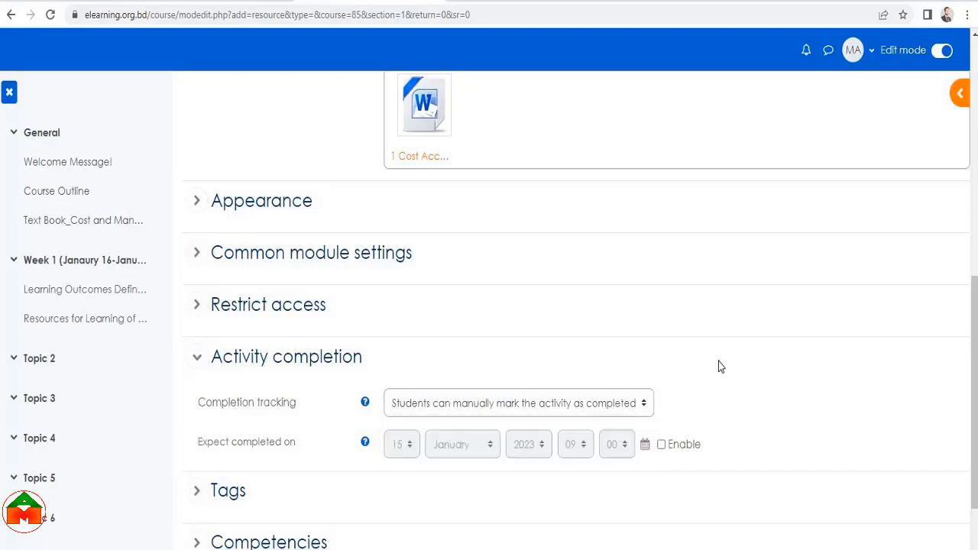
{"action": "scroll", "coordinate": [719, 361], "scroll_direction": "down", "scroll_amount": 2}
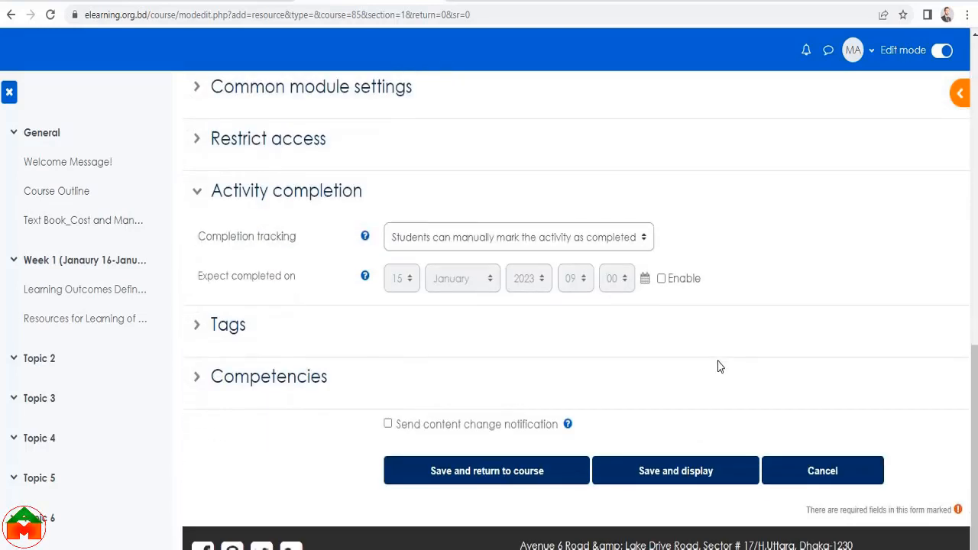
{"action": "left_click", "coordinate": [515, 473]}
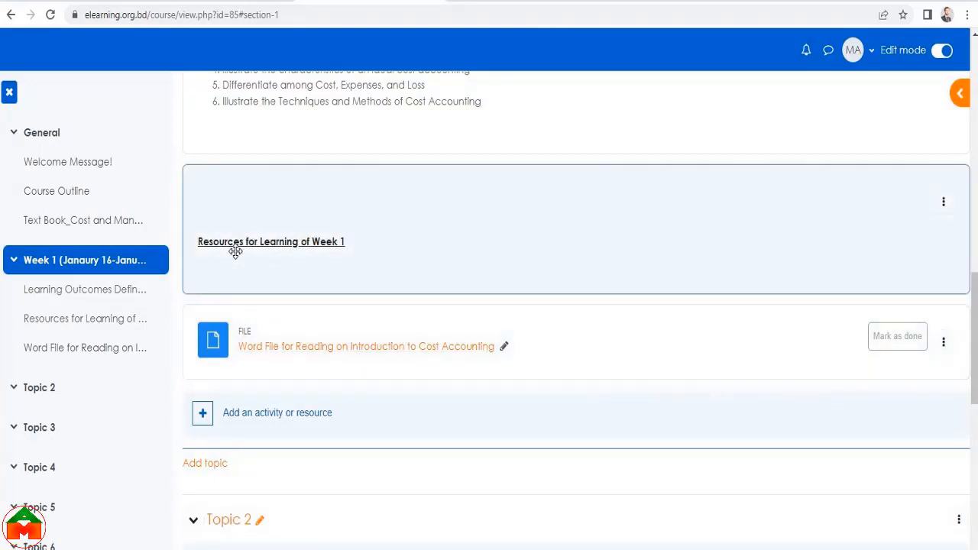
Open Add an activity or resource under Week 1 on its Resources tab
{"action": "scroll", "coordinate": [312, 244], "scroll_direction": "down", "scroll_amount": 2}
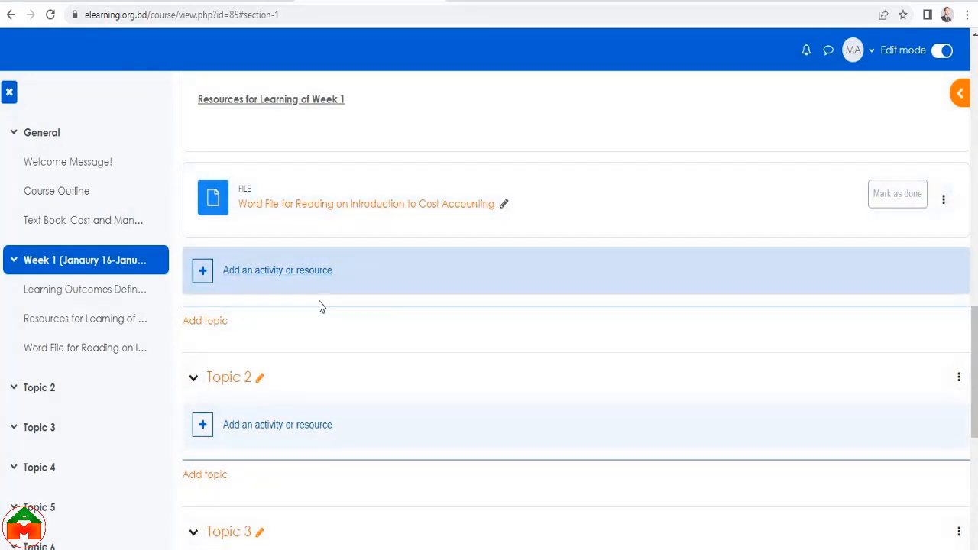
{"action": "left_click", "coordinate": [314, 276]}
{"action": "left_click", "coordinate": [421, 164]}
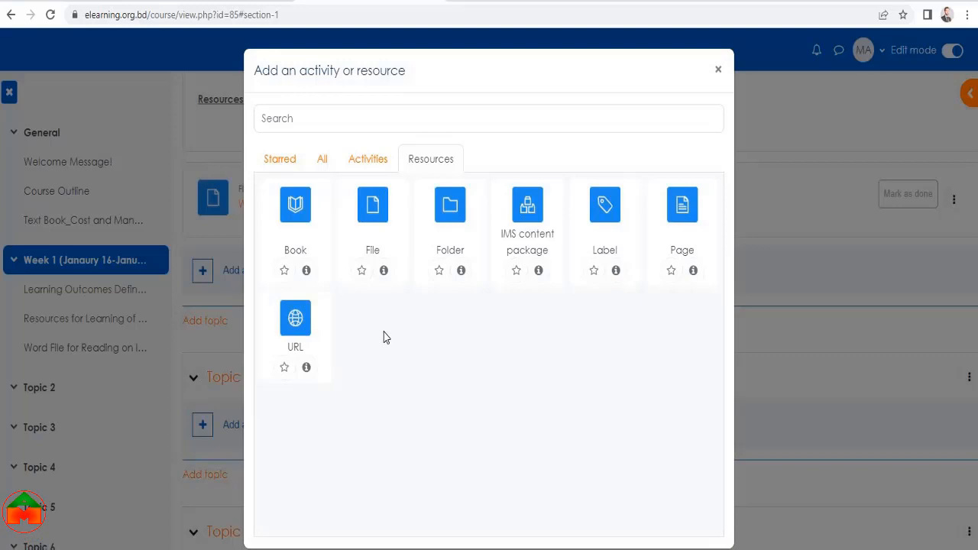
Create a File resource named 'Slides on Introduction'
{"action": "left_click", "coordinate": [374, 221]}
{"action": "scroll", "coordinate": [658, 384], "scroll_direction": "down", "scroll_amount": 2}
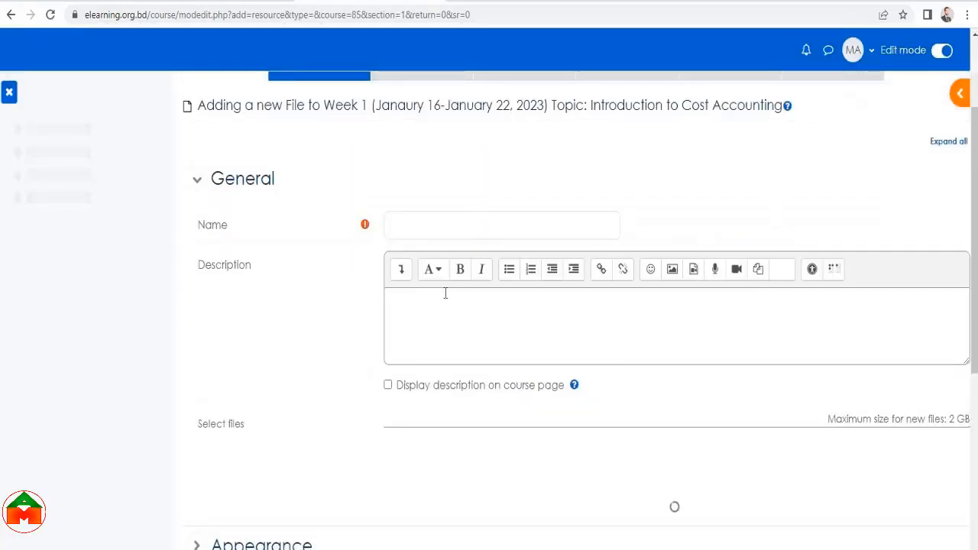
{"action": "type", "text": "Slides on Introduction"}
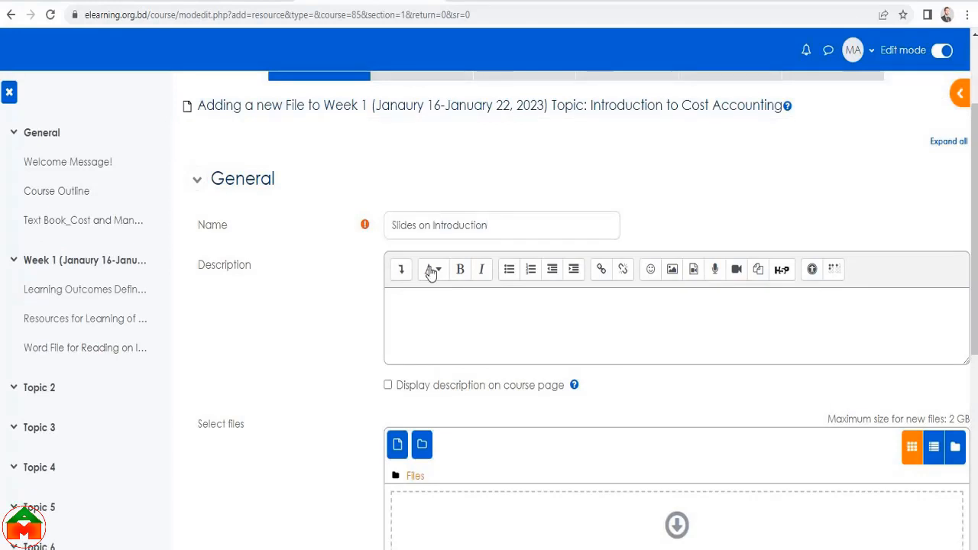
{"action": "scroll", "coordinate": [581, 546], "scroll_direction": "down", "scroll_amount": 3}
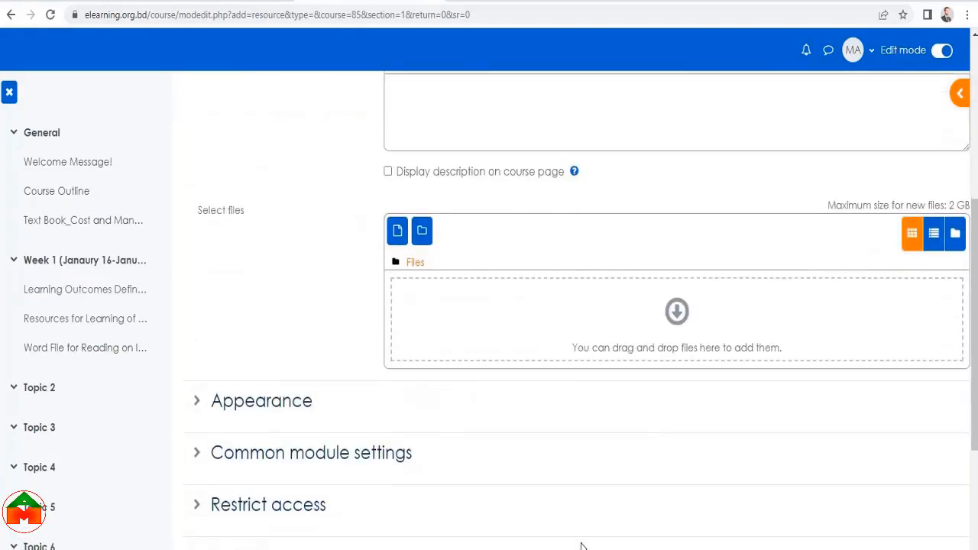
Upload the Introduction to Cost Accounting .pptx slides to it
{"action": "left_click", "coordinate": [678, 309]}
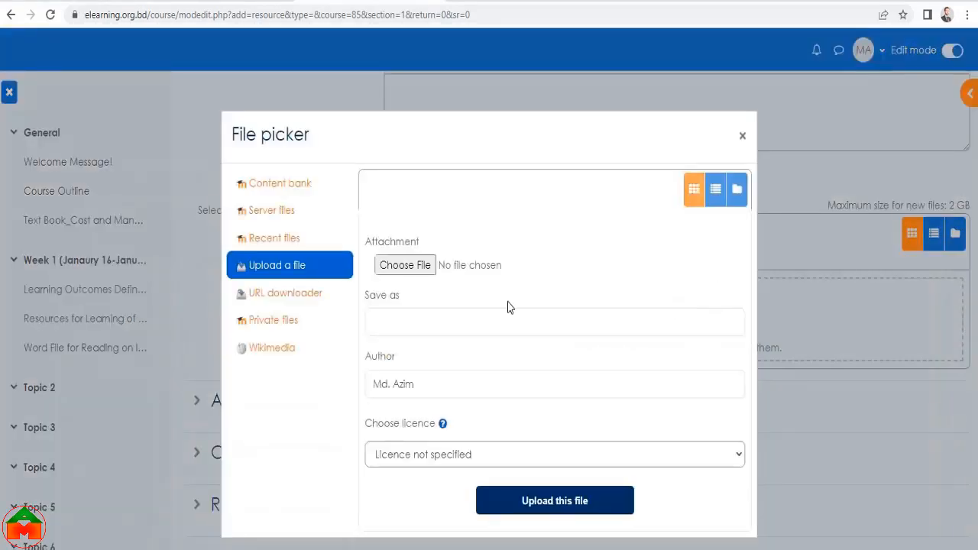
{"action": "left_click", "coordinate": [409, 262]}
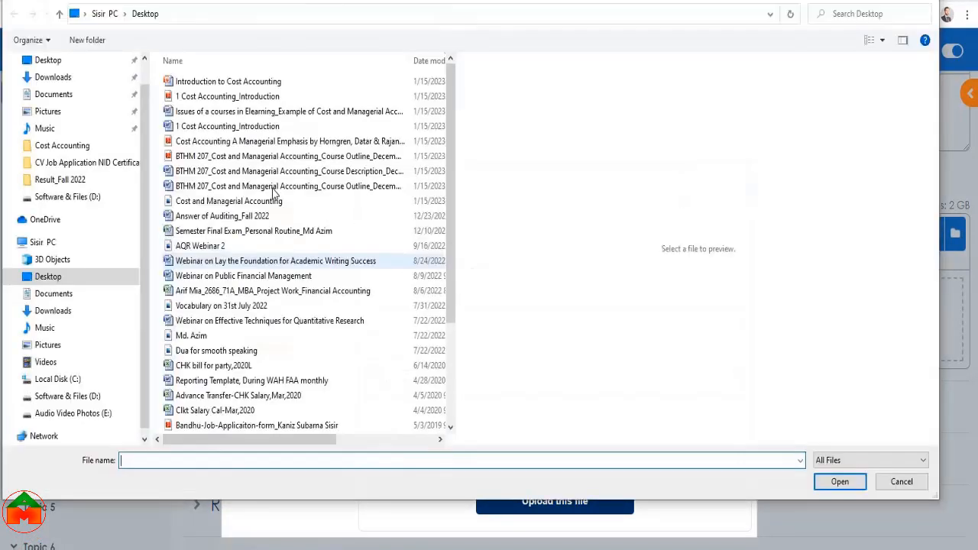
{"action": "left_click", "coordinate": [228, 81]}
{"action": "left_click", "coordinate": [839, 483]}
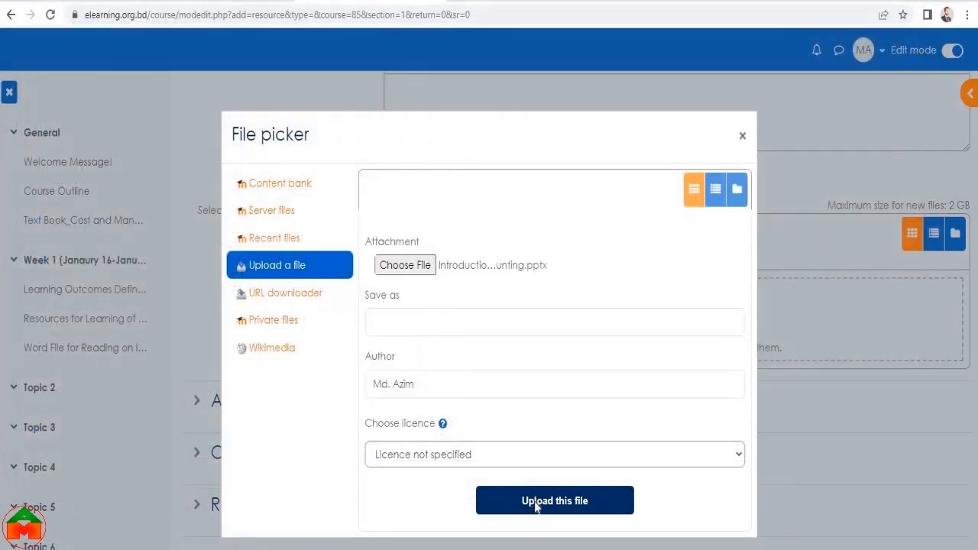
{"action": "left_click", "coordinate": [534, 502]}
Review completion tracking and save the slides resource to Week 1
{"action": "scroll", "coordinate": [377, 436], "scroll_direction": "down", "scroll_amount": 3}
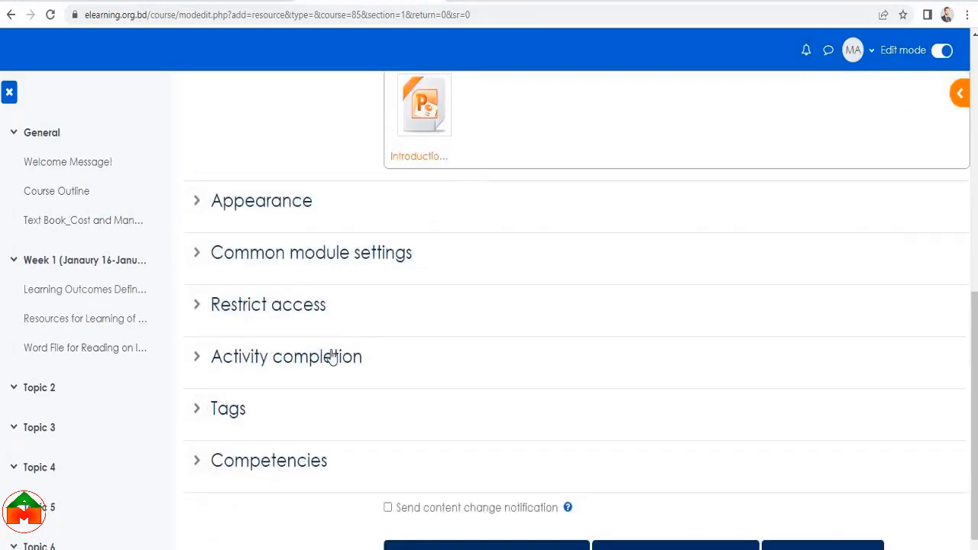
{"action": "left_click", "coordinate": [347, 357]}
{"action": "left_click", "coordinate": [459, 402]}
{"action": "scroll", "coordinate": [477, 415], "scroll_direction": "down", "scroll_amount": 2}
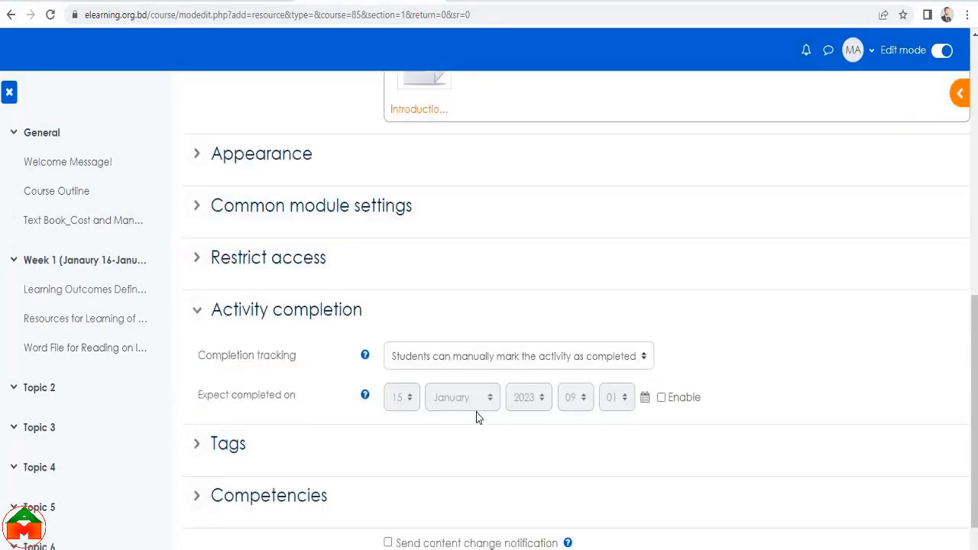
{"action": "left_click", "coordinate": [424, 471]}
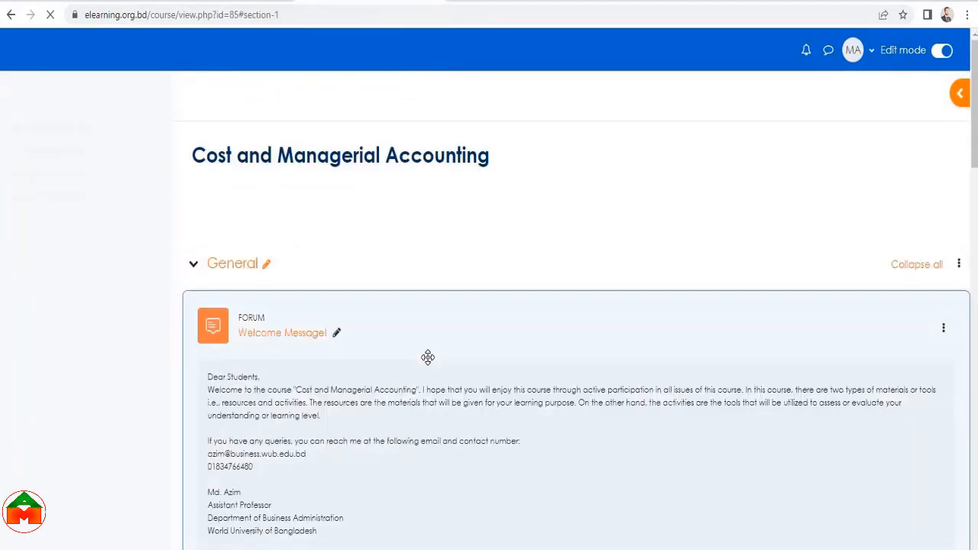
{"action": "scroll", "coordinate": [429, 356], "scroll_direction": "down", "scroll_amount": 4}
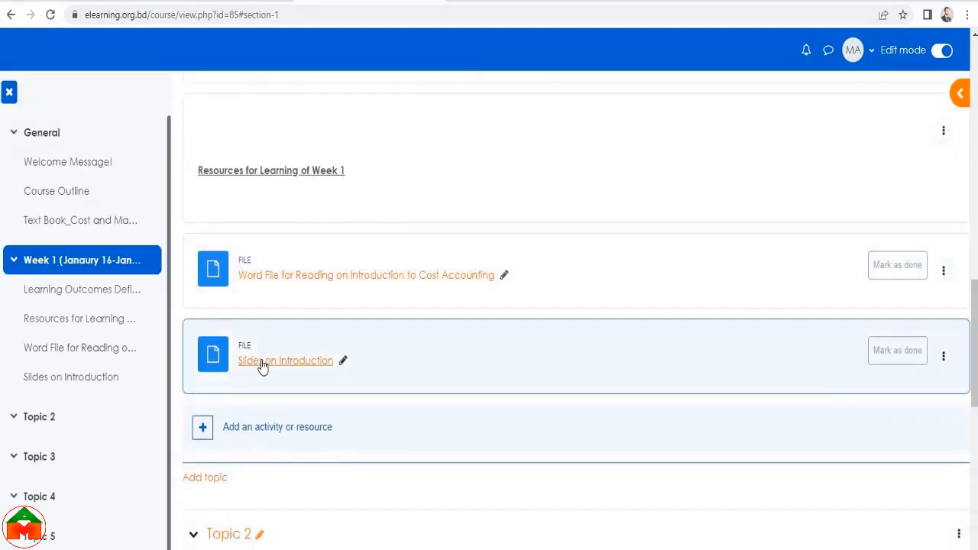
Start a Week 1 File resource named 'PDF file on Introduction'
{"action": "scroll", "coordinate": [304, 327], "scroll_direction": "down", "scroll_amount": 2}
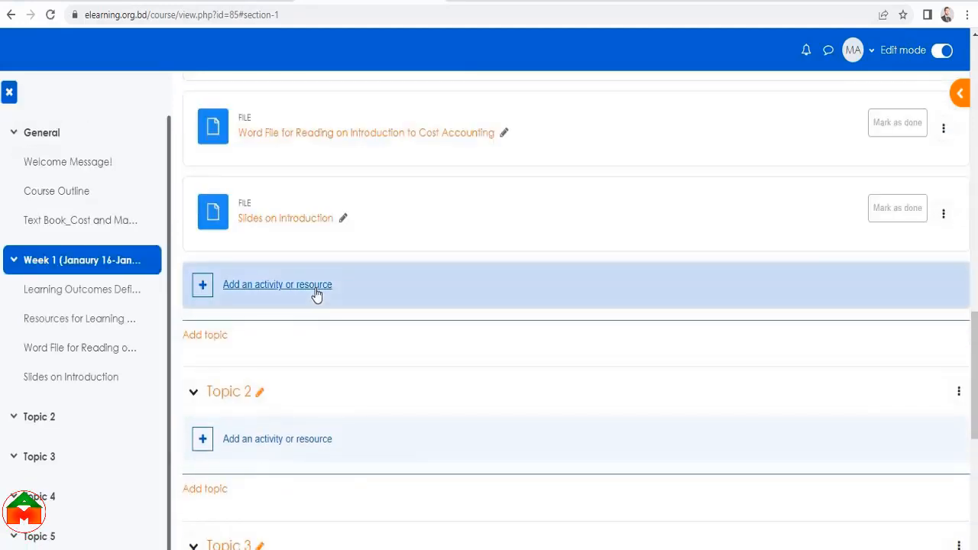
{"action": "left_click", "coordinate": [317, 294]}
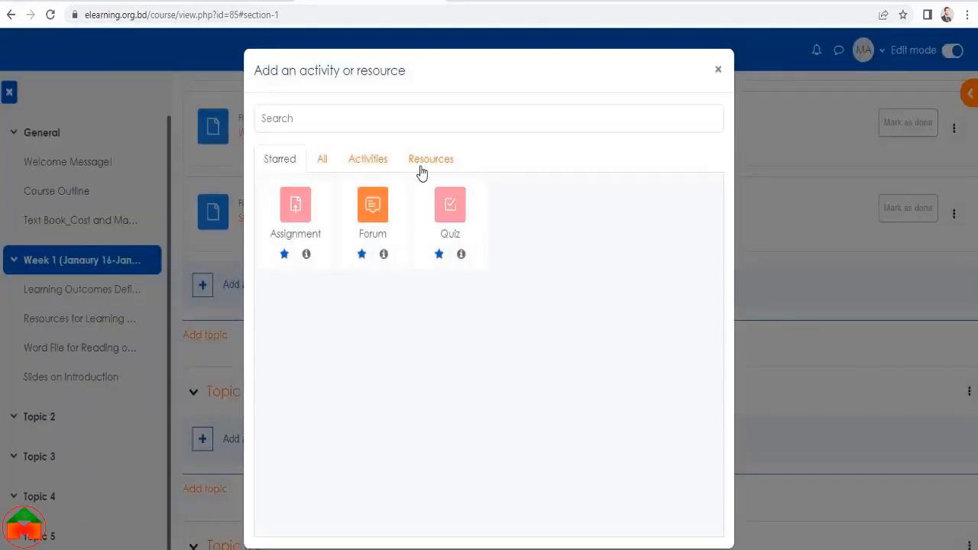
{"action": "left_click", "coordinate": [429, 164]}
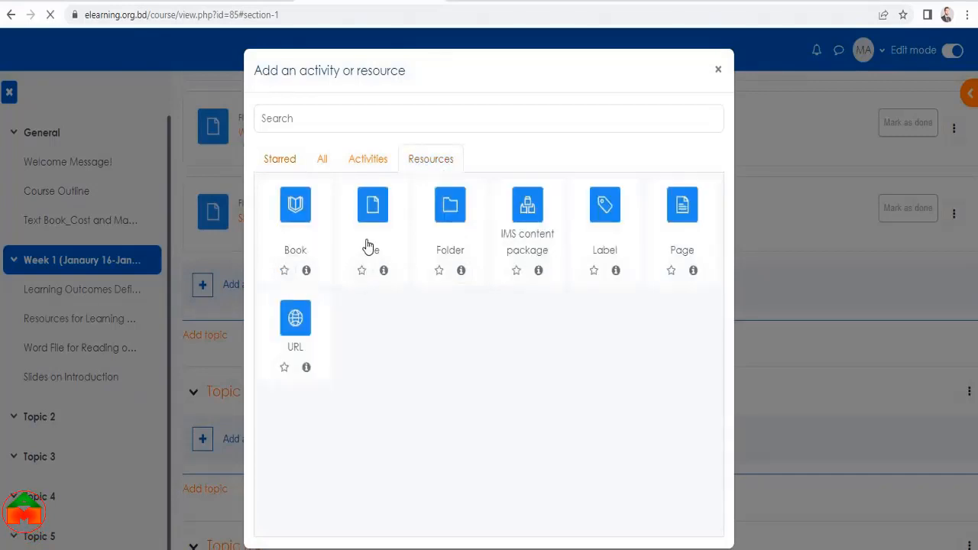
{"action": "scroll", "coordinate": [417, 288], "scroll_direction": "down", "scroll_amount": 3}
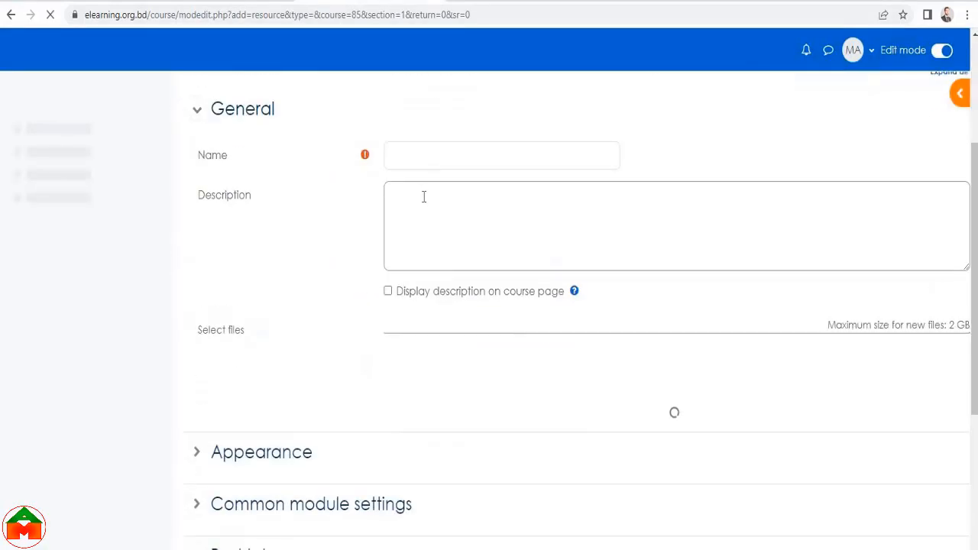
{"action": "left_click", "coordinate": [423, 155]}
{"action": "type", "text": "PDF file on"}
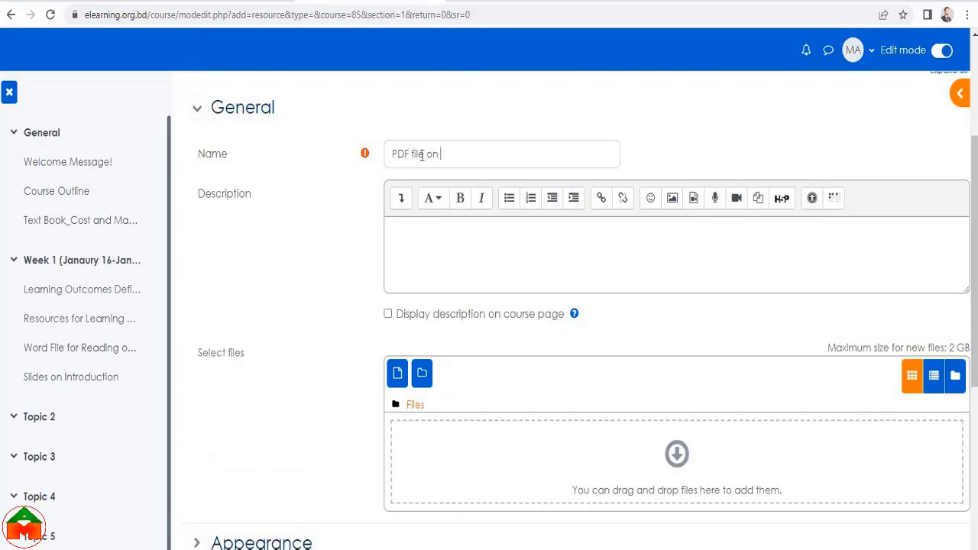
{"action": "type", "text": " Introduc"}
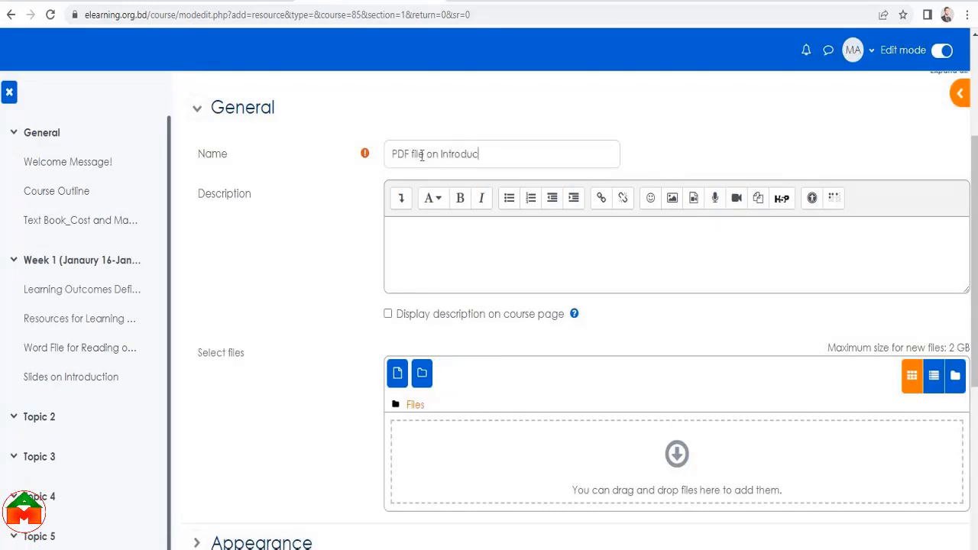
{"action": "type", "text": "tion"}
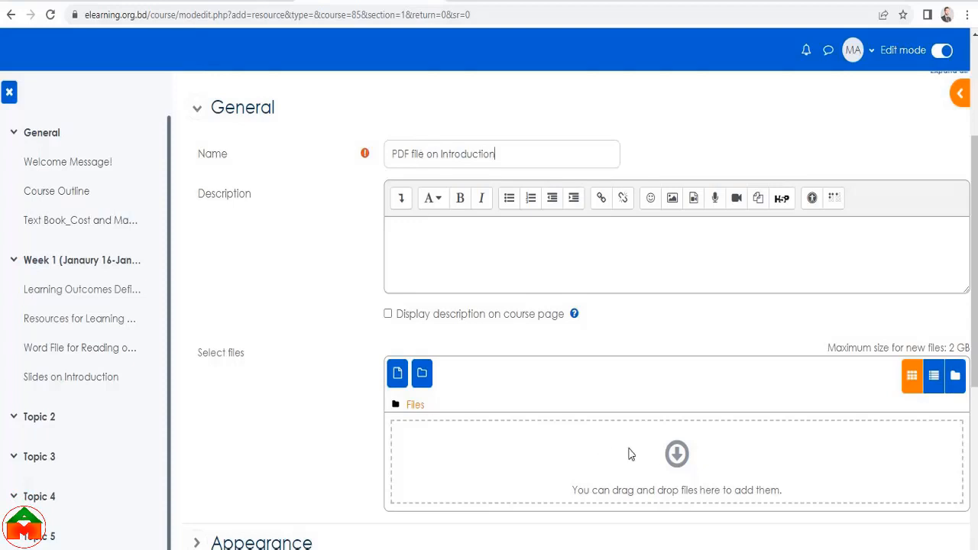
Upload the 1 Cost Accounting_Introduction PDF as its file
{"action": "left_click", "coordinate": [675, 457]}
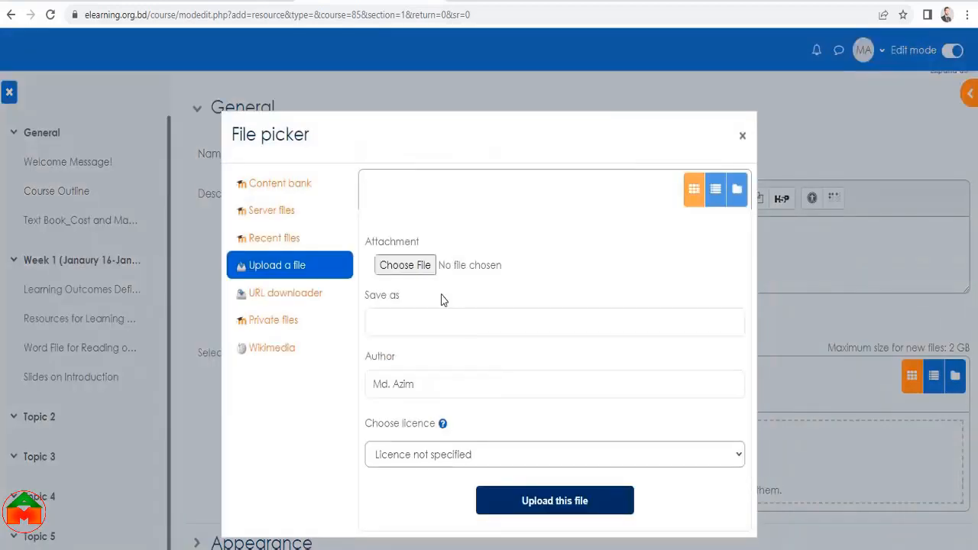
{"action": "left_click", "coordinate": [405, 266]}
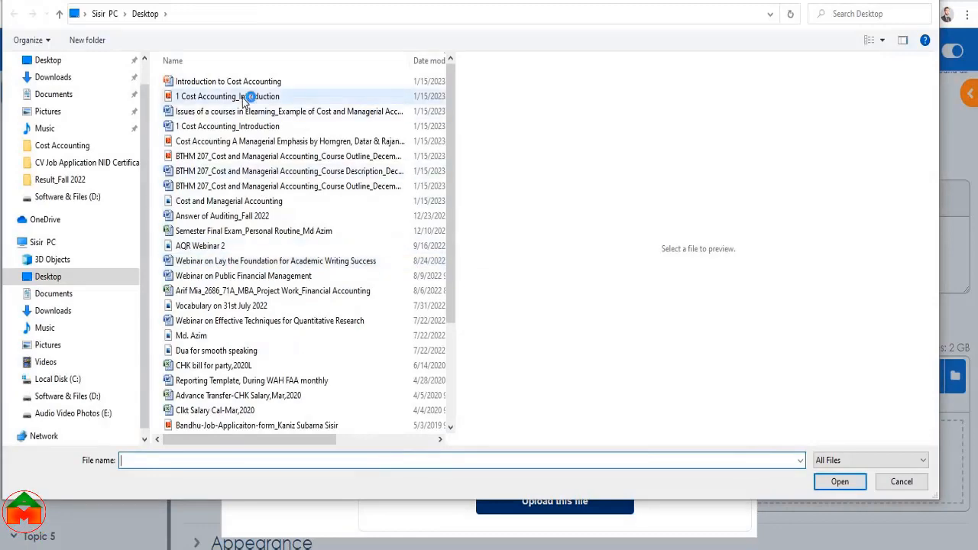
{"action": "left_click", "coordinate": [242, 98]}
{"action": "left_click", "coordinate": [826, 484]}
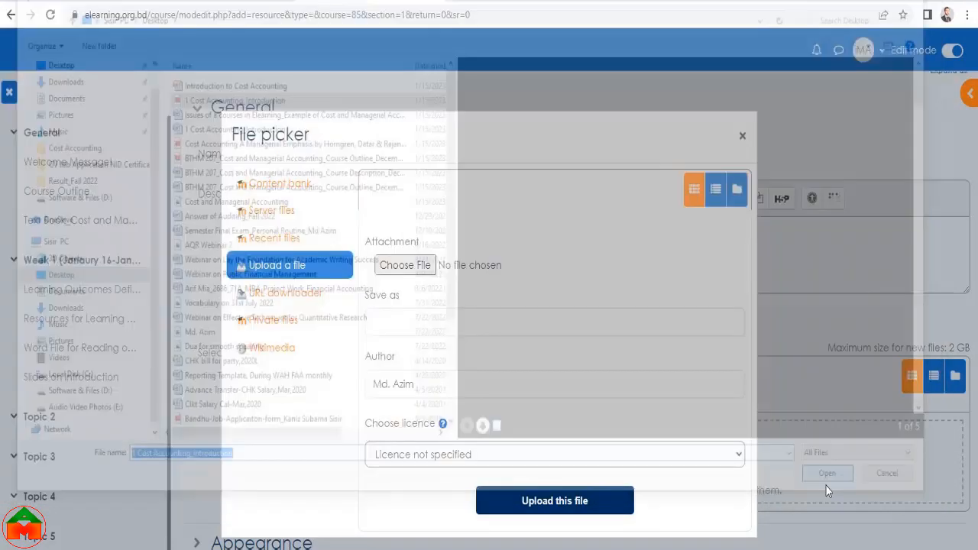
{"action": "left_click", "coordinate": [556, 501]}
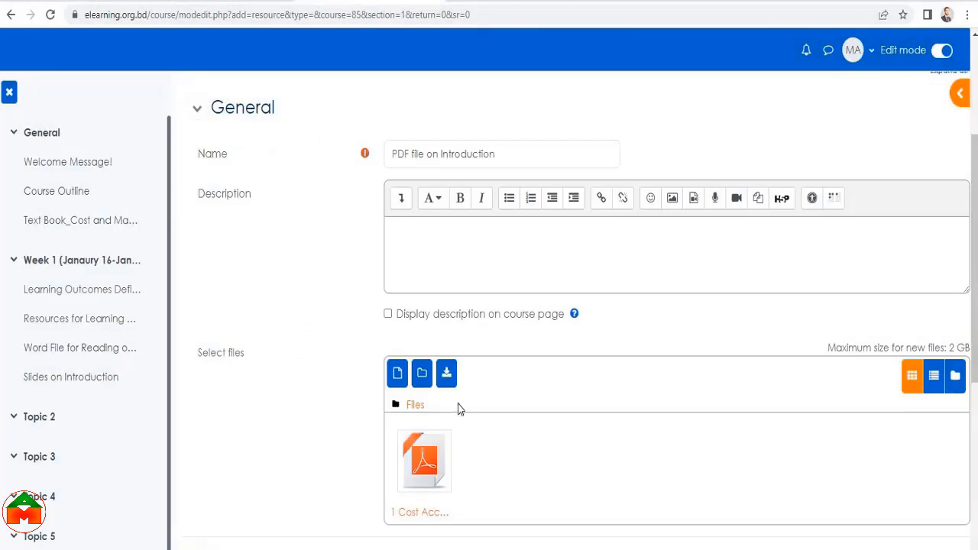
Expand activity completion and save the PDF resource
{"action": "scroll", "coordinate": [462, 404], "scroll_direction": "down", "scroll_amount": 5}
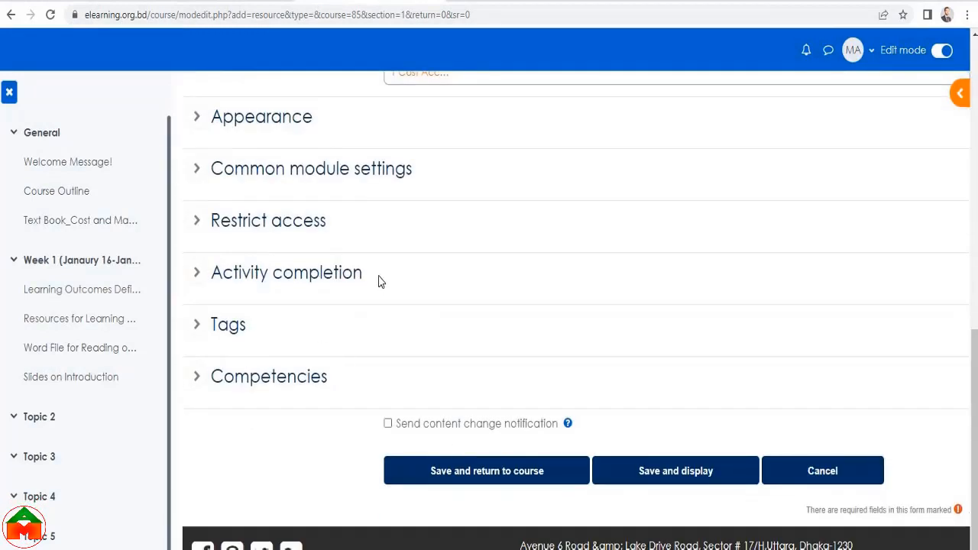
{"action": "left_click", "coordinate": [332, 280]}
{"action": "scroll", "coordinate": [467, 421], "scroll_direction": "down", "scroll_amount": 1}
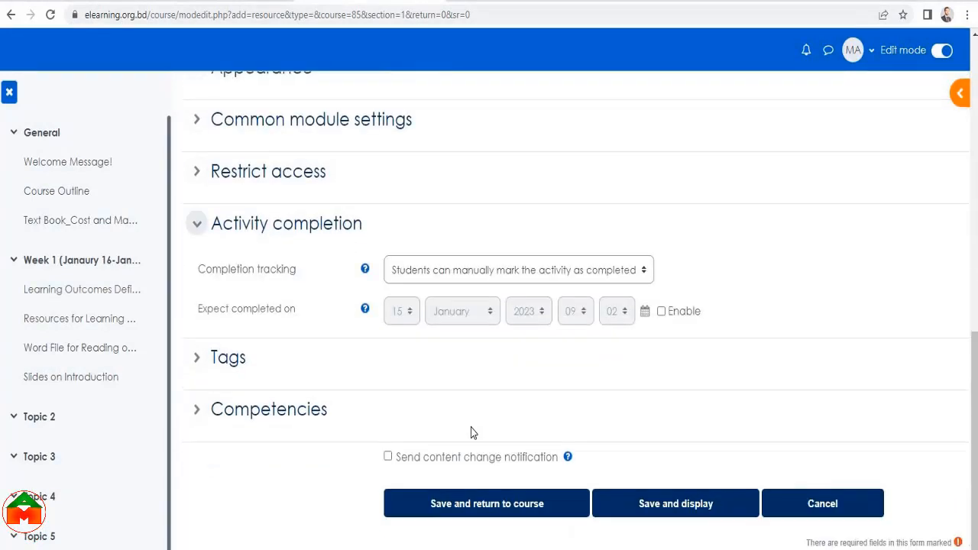
{"action": "scroll", "coordinate": [470, 433], "scroll_direction": "down", "scroll_amount": 1}
{"action": "left_click", "coordinate": [471, 481]}
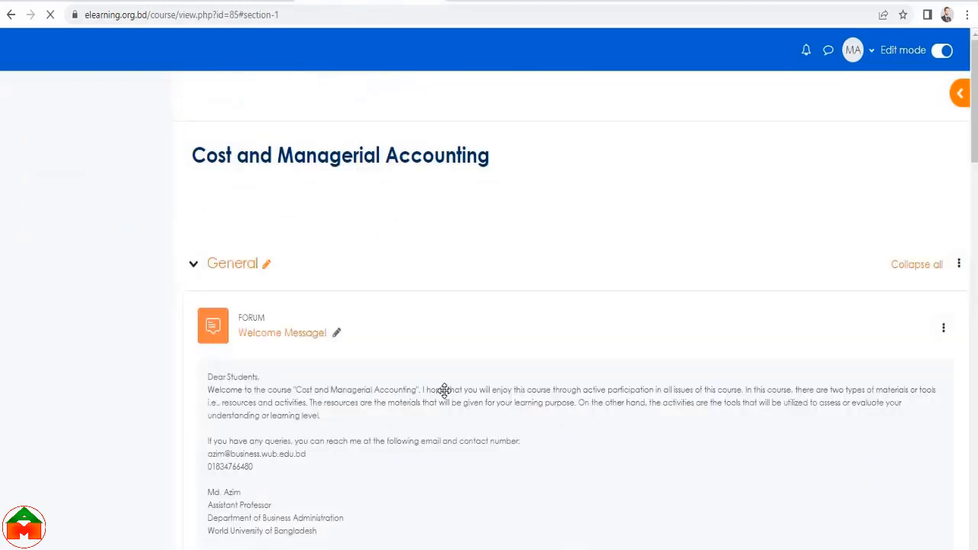
{"action": "scroll", "coordinate": [444, 378], "scroll_direction": "down", "scroll_amount": 4}
{"action": "scroll", "coordinate": [452, 363], "scroll_direction": "down", "scroll_amount": 2}
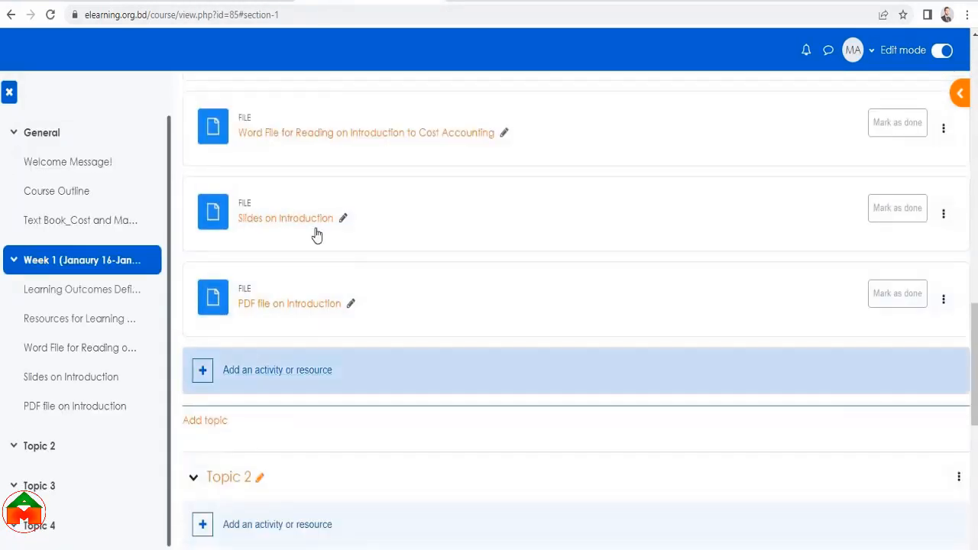
{"action": "scroll", "coordinate": [317, 235], "scroll_direction": "up", "scroll_amount": 2}
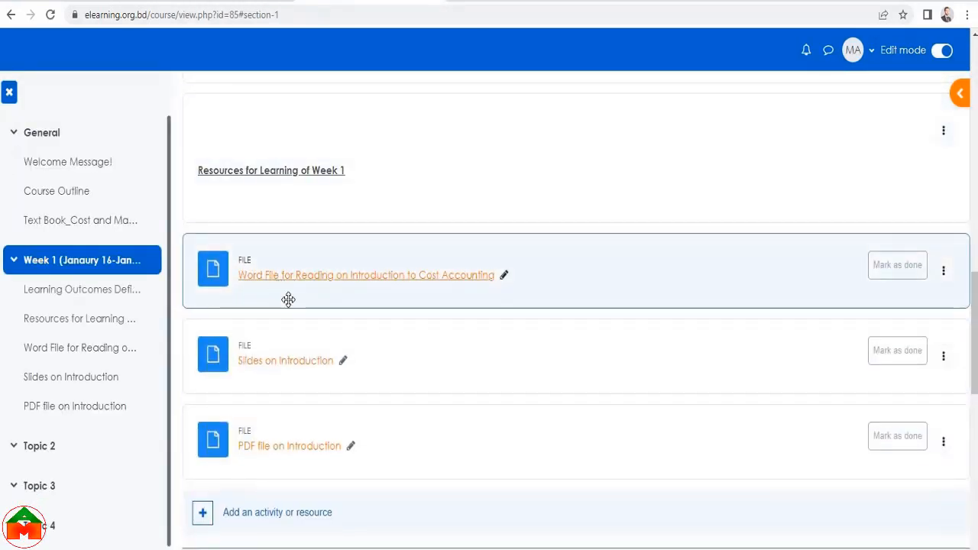
{"action": "scroll", "coordinate": [268, 373], "scroll_direction": "down", "scroll_amount": 1}
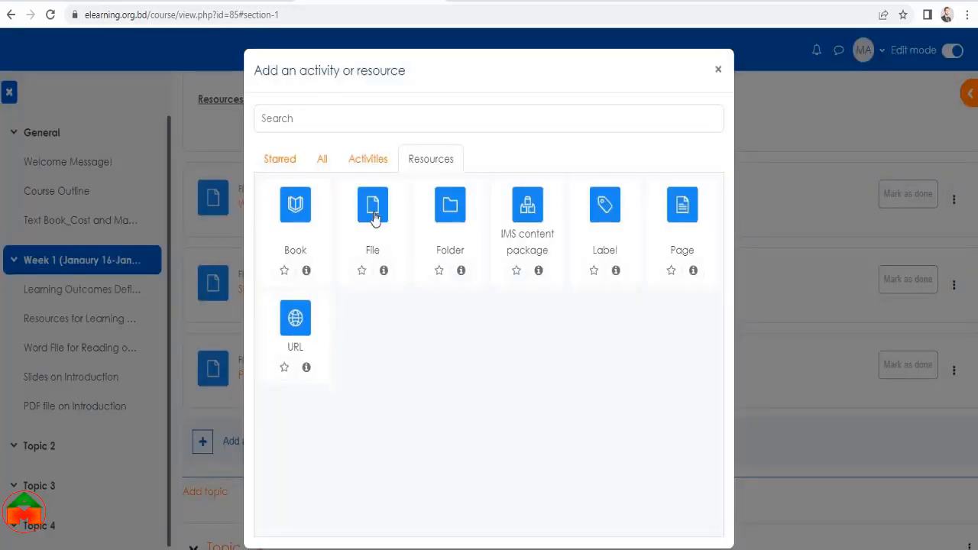
{"action": "left_click", "coordinate": [375, 219]}
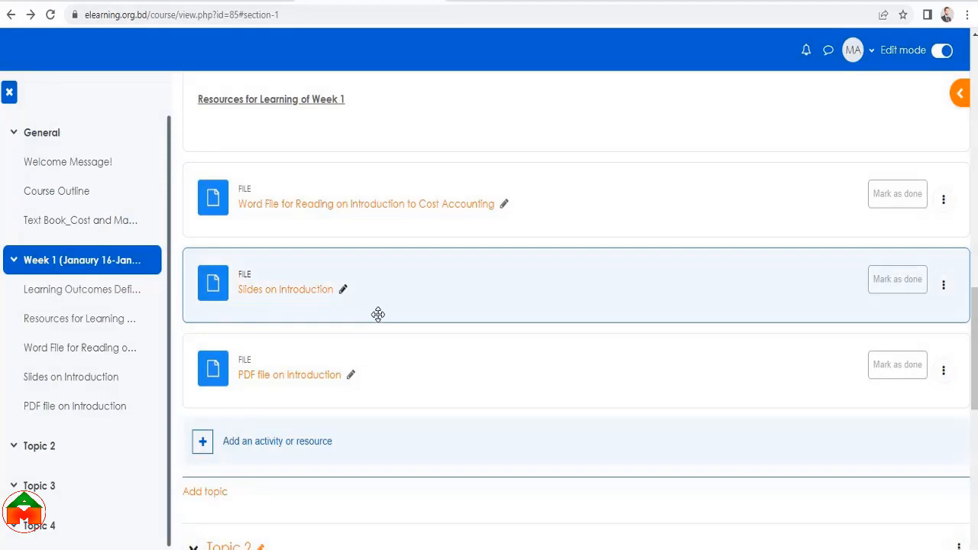
{"action": "scroll", "coordinate": [342, 337], "scroll_direction": "down", "scroll_amount": 2}
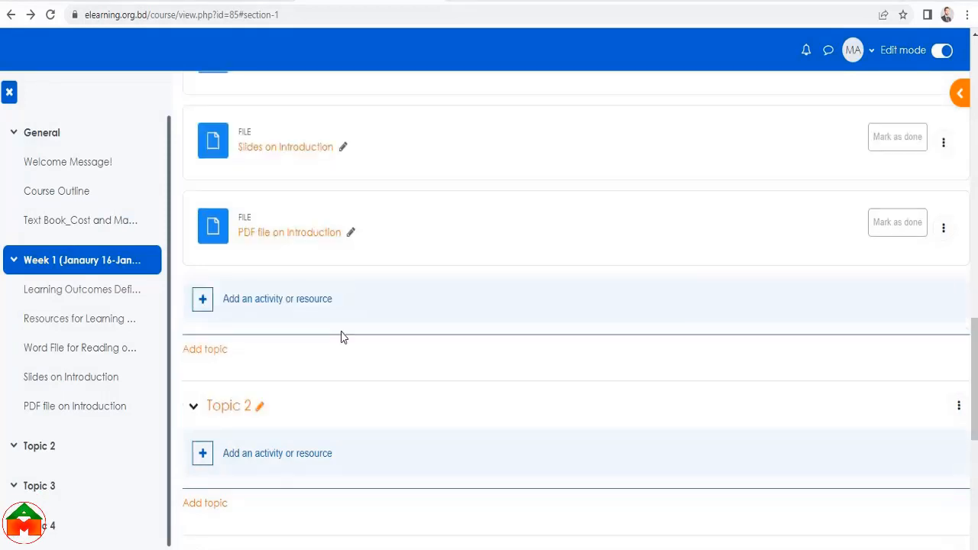
{"action": "left_click", "coordinate": [317, 301]}
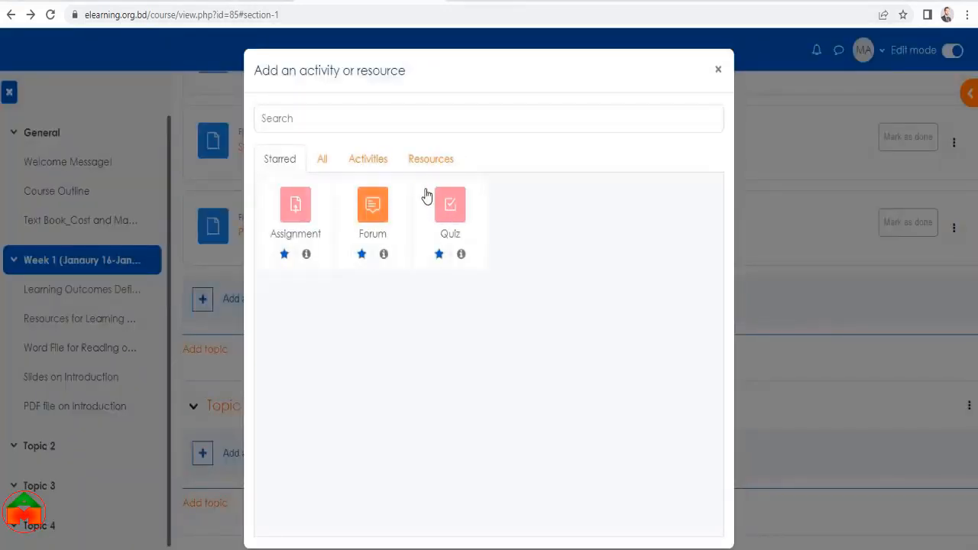
Name the new URL resource 'Link of Video Lecture on Introduction to Cost Accounting'
{"action": "left_click", "coordinate": [427, 165]}
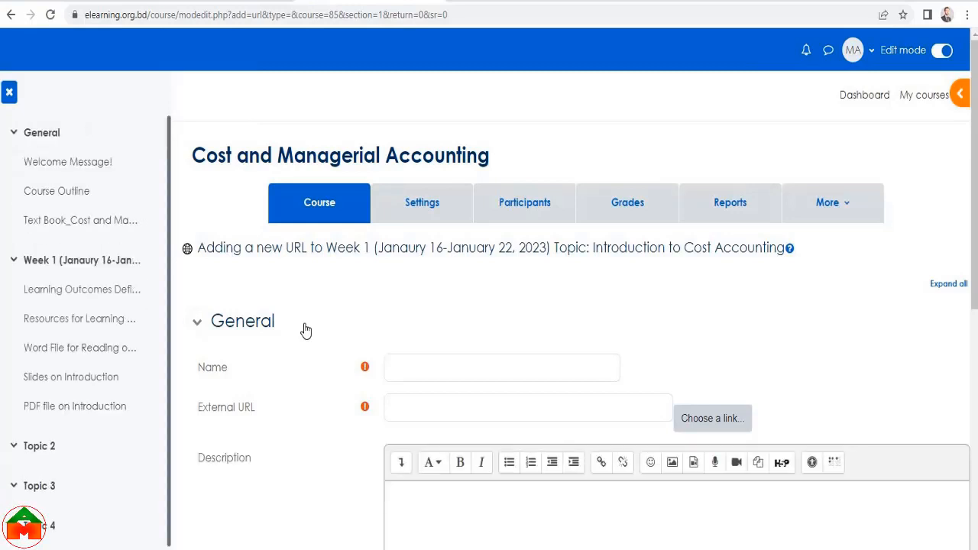
{"action": "left_click", "coordinate": [460, 370]}
{"action": "type", "text": "L"}
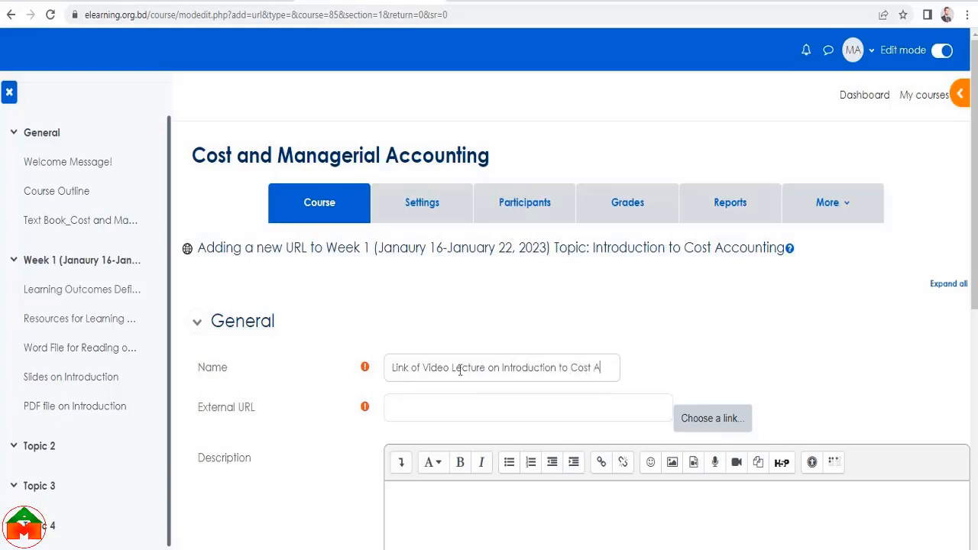
{"action": "type", "text": "ccounting"}
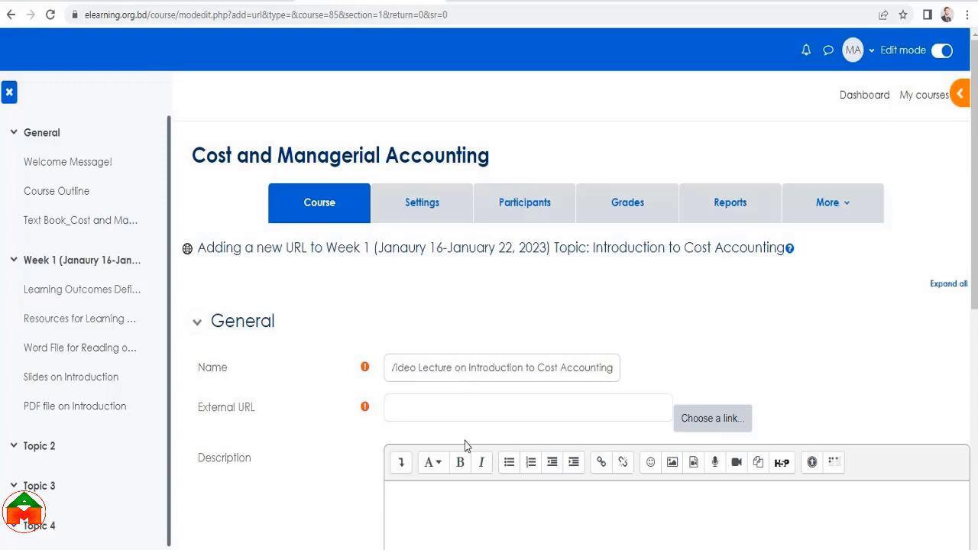
{"action": "scroll", "coordinate": [465, 445], "scroll_direction": "down", "scroll_amount": 2}
Copy the YouTube lecture link from Word into the External URL field
{"action": "left_click", "coordinate": [378, 527]}
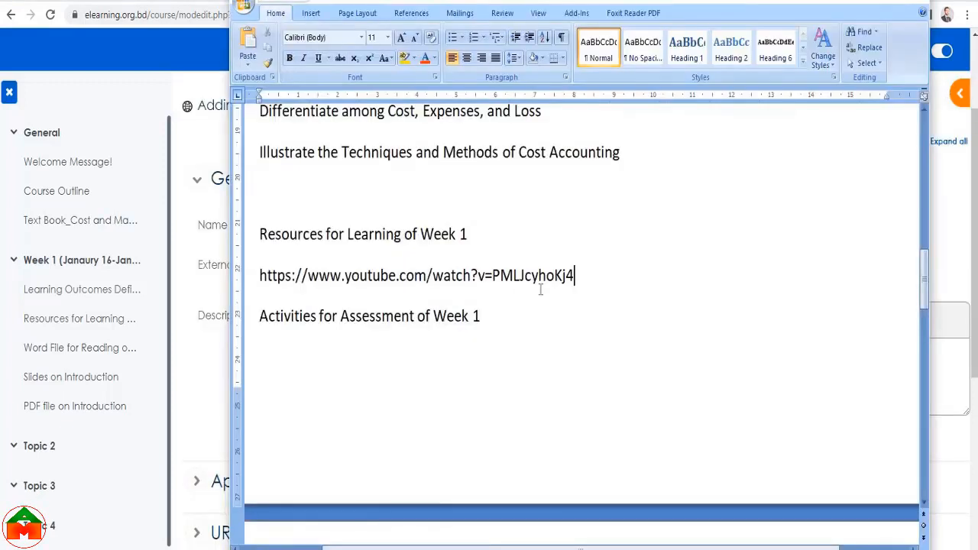
{"action": "left_click_drag", "start_coordinate": [578, 276], "coordinate": [261, 275]}
{"action": "key", "text": "ctrl+c"}
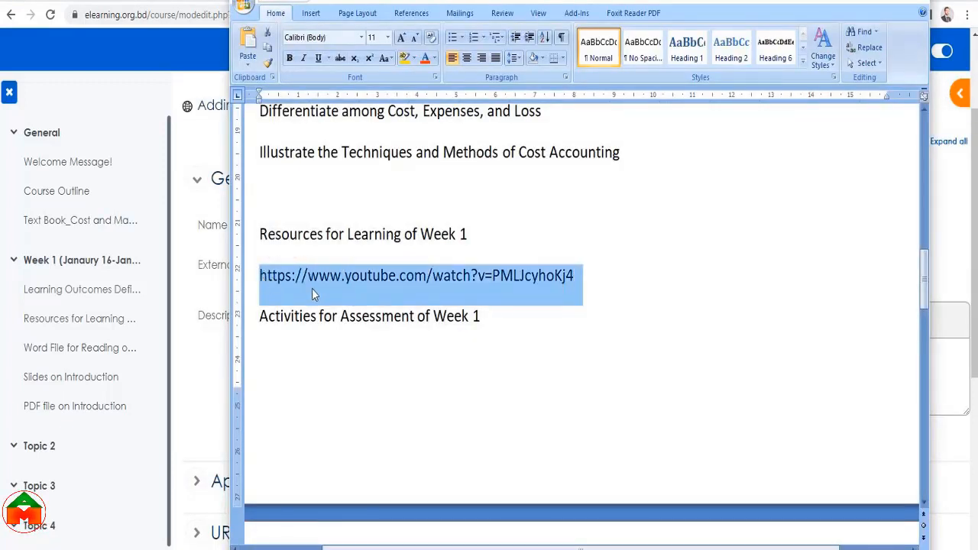
{"action": "left_click", "coordinate": [406, 545]}
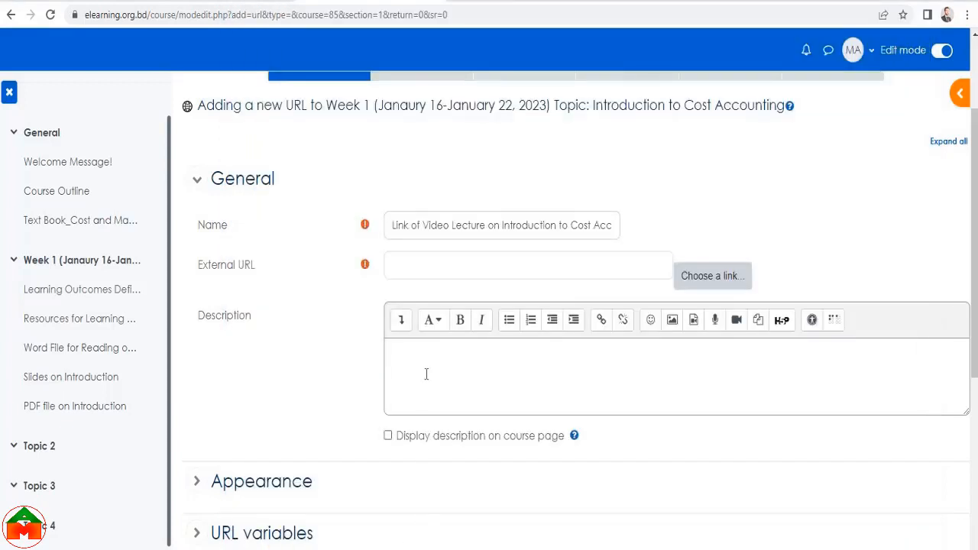
{"action": "left_click", "coordinate": [403, 269]}
{"action": "key", "text": "ctrl+v"}
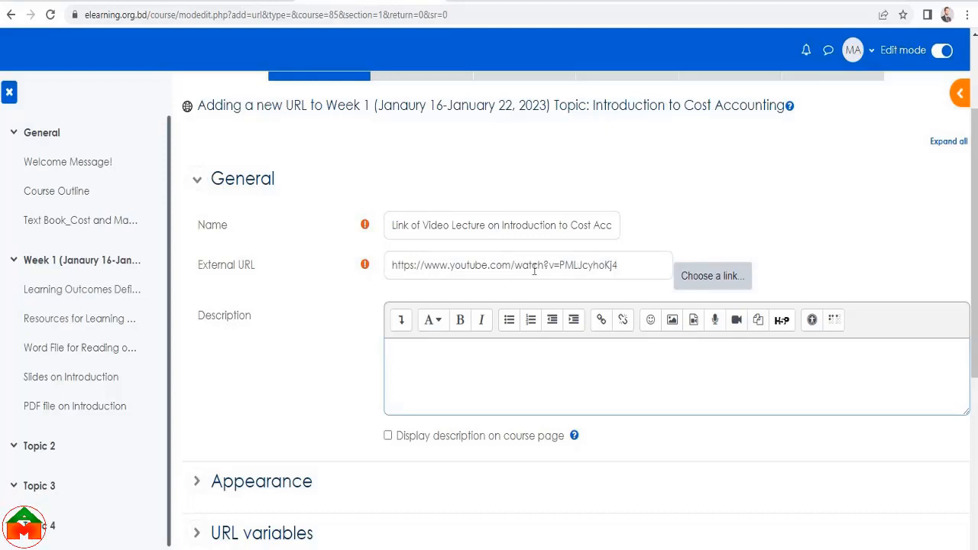
Expand and review the URL resource's activity completion settings
{"action": "scroll", "coordinate": [547, 334], "scroll_direction": "down", "scroll_amount": 4}
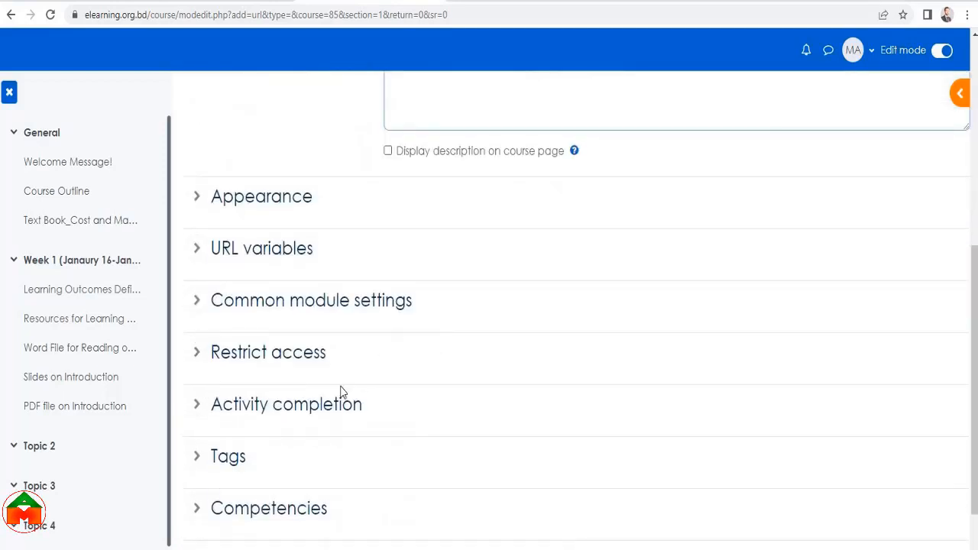
{"action": "left_click", "coordinate": [382, 405]}
{"action": "scroll", "coordinate": [534, 381], "scroll_direction": "down", "scroll_amount": 3}
{"action": "scroll", "coordinate": [525, 398], "scroll_direction": "up", "scroll_amount": 8}
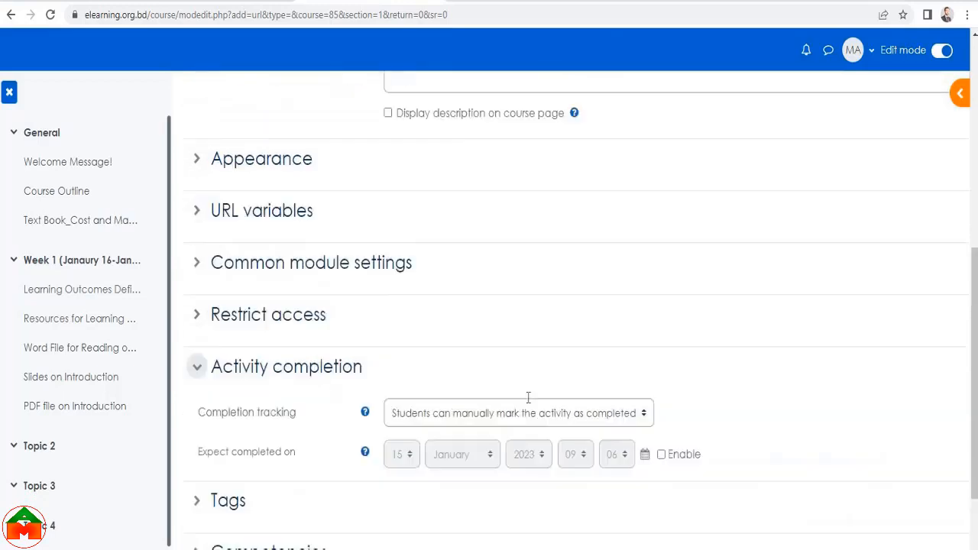
{"action": "scroll", "coordinate": [527, 397], "scroll_direction": "down", "scroll_amount": 8}
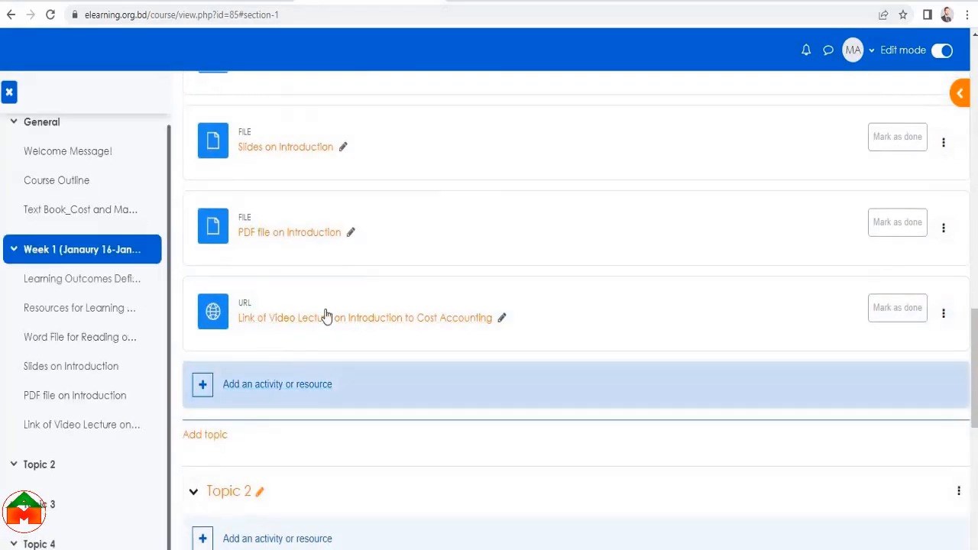
{"action": "left_click", "coordinate": [369, 321]}
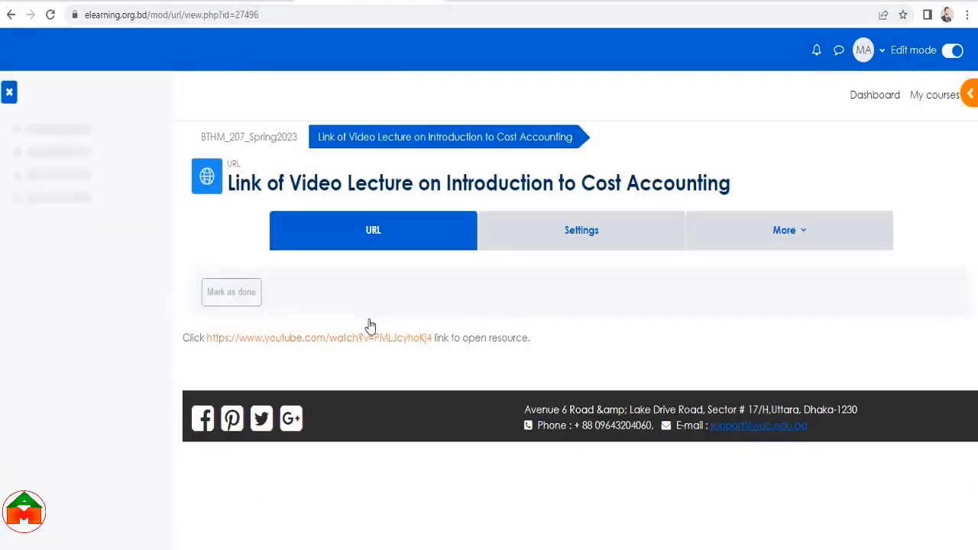
{"action": "left_click", "coordinate": [377, 338]}
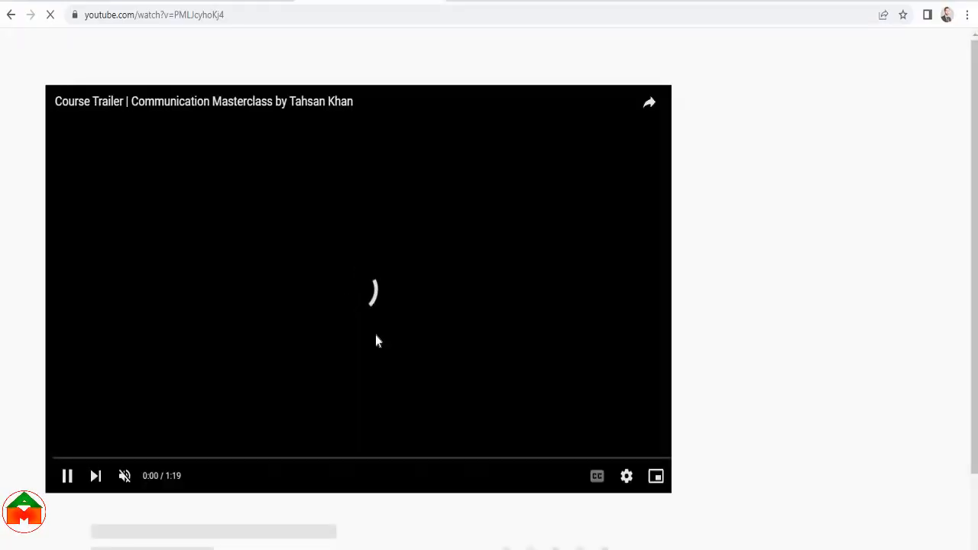
{"action": "double_click", "coordinate": [11, 17]}
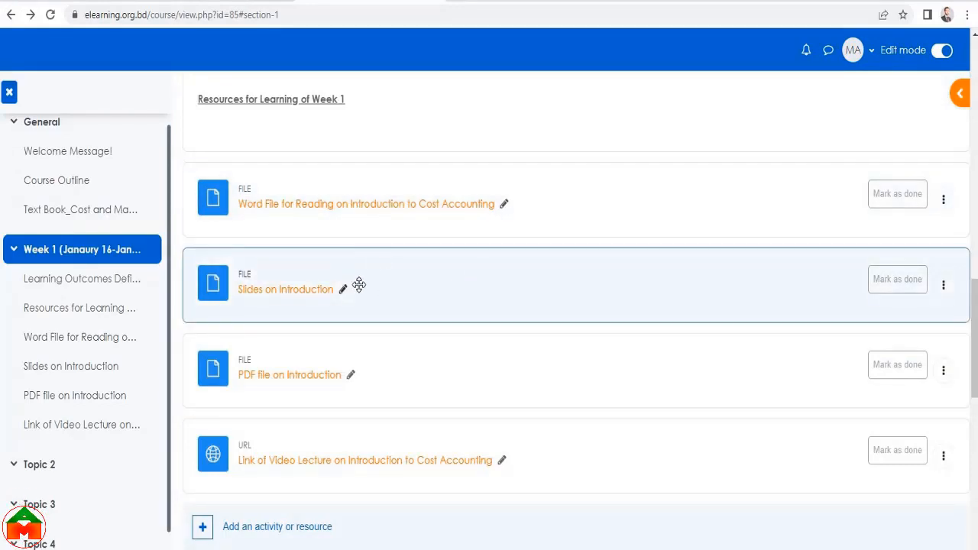
{"action": "scroll", "coordinate": [413, 281], "scroll_direction": "up", "scroll_amount": 2}
{"action": "scroll", "coordinate": [425, 284], "scroll_direction": "down", "scroll_amount": 2}
{"action": "scroll", "coordinate": [298, 299], "scroll_direction": "down", "scroll_amount": 2}
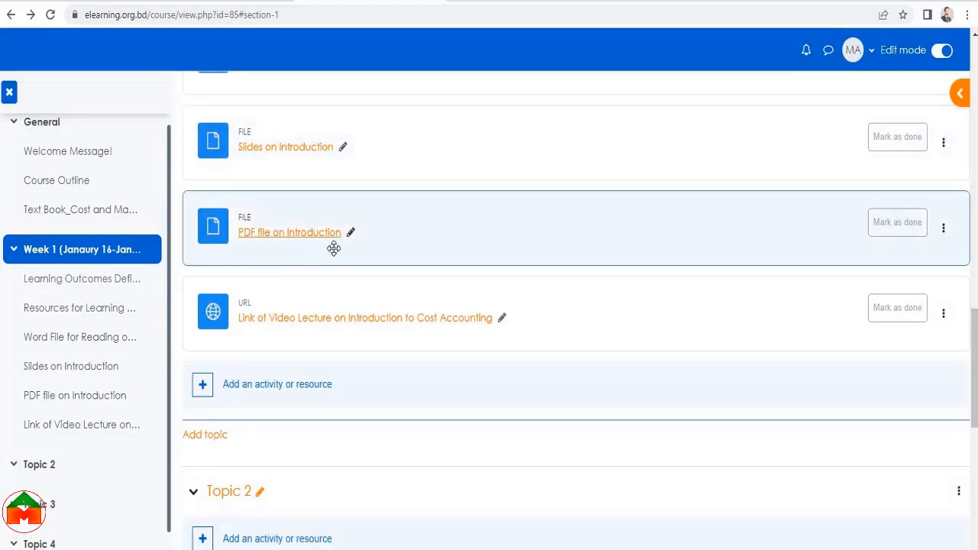
{"action": "scroll", "coordinate": [302, 252], "scroll_direction": "down", "scroll_amount": 1}
{"action": "scroll", "coordinate": [302, 252], "scroll_direction": "down", "scroll_amount": 1}
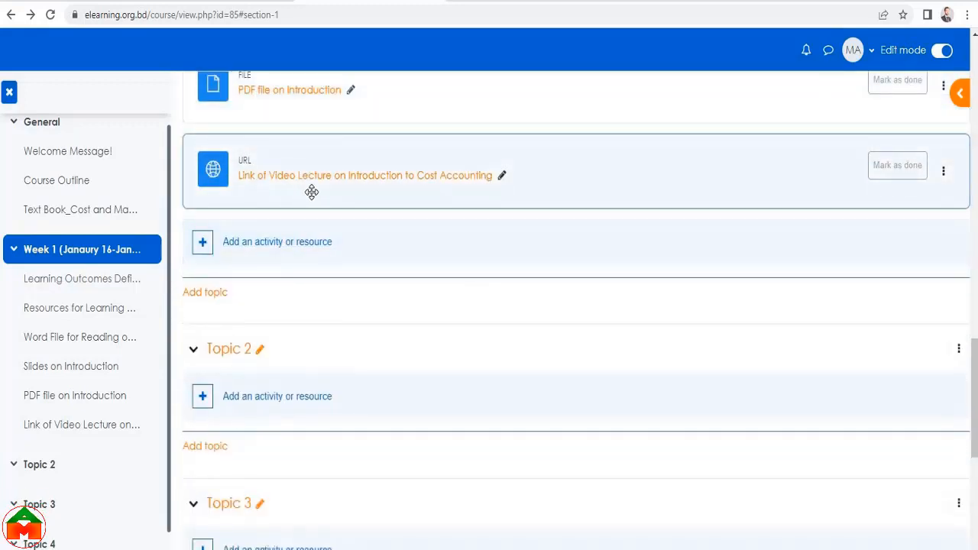
{"action": "scroll", "coordinate": [394, 229], "scroll_direction": "up", "scroll_amount": 6}
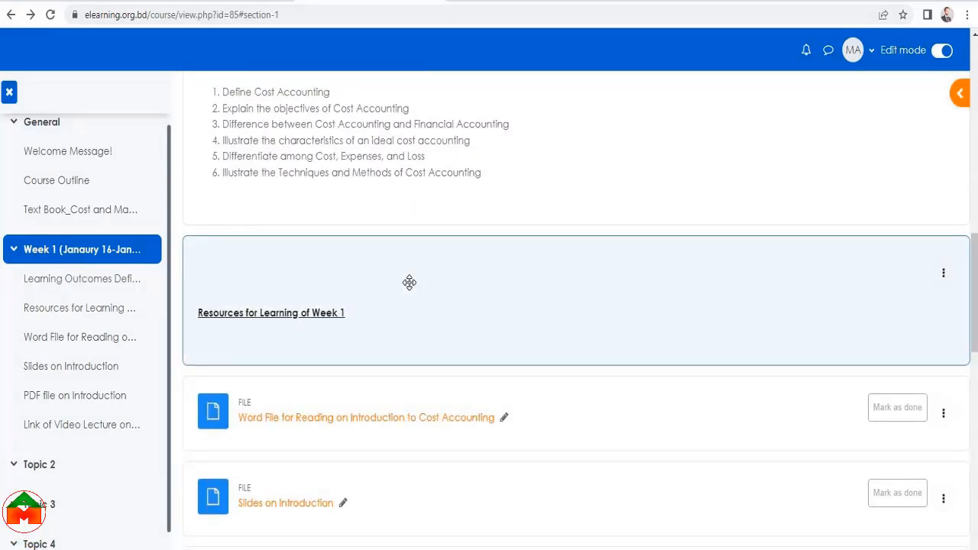
{"action": "scroll", "coordinate": [410, 282], "scroll_direction": "down", "scroll_amount": 6}
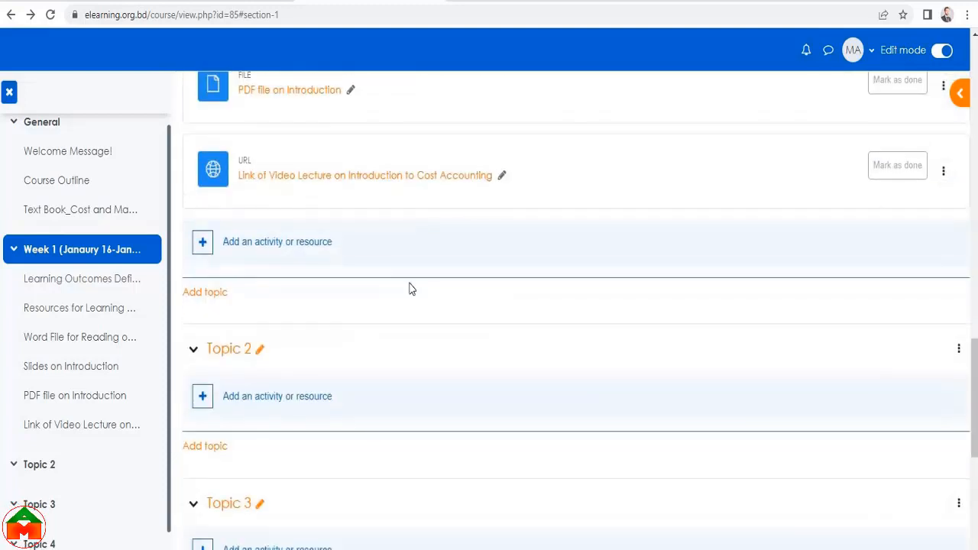
{"action": "scroll", "coordinate": [410, 289], "scroll_direction": "up", "scroll_amount": 3}
{"action": "scroll", "coordinate": [410, 283], "scroll_direction": "up", "scroll_amount": 3}
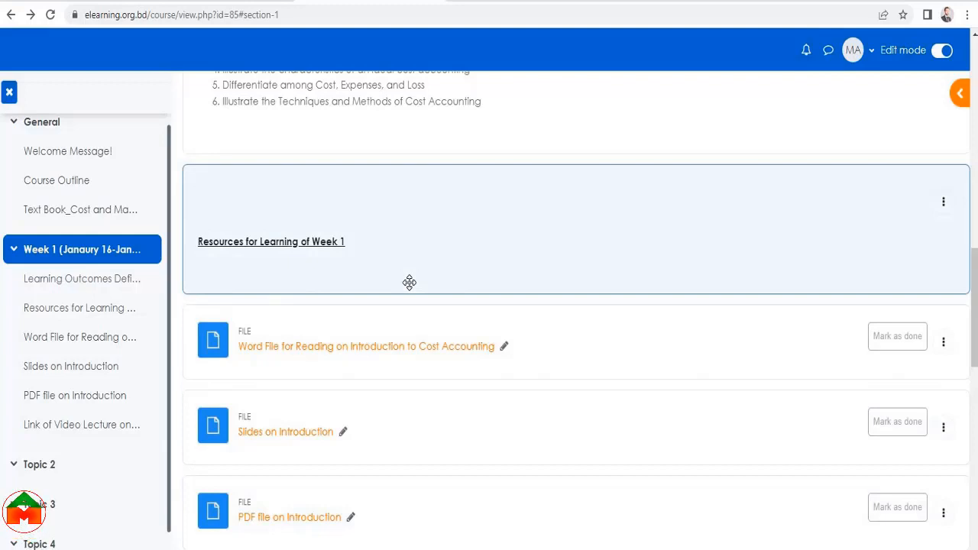
{"action": "scroll", "coordinate": [410, 283], "scroll_direction": "down", "scroll_amount": 3}
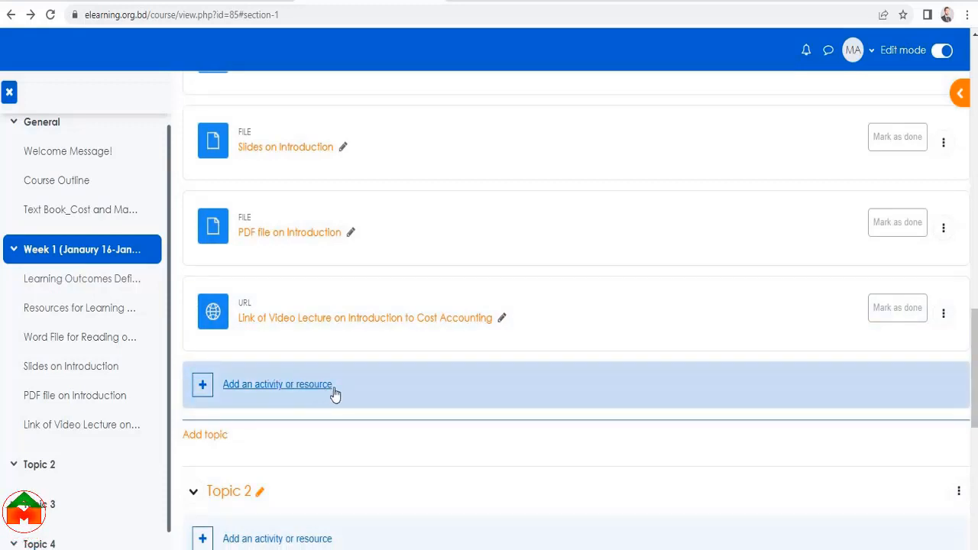
{"action": "scroll", "coordinate": [395, 358], "scroll_direction": "up", "scroll_amount": 3}
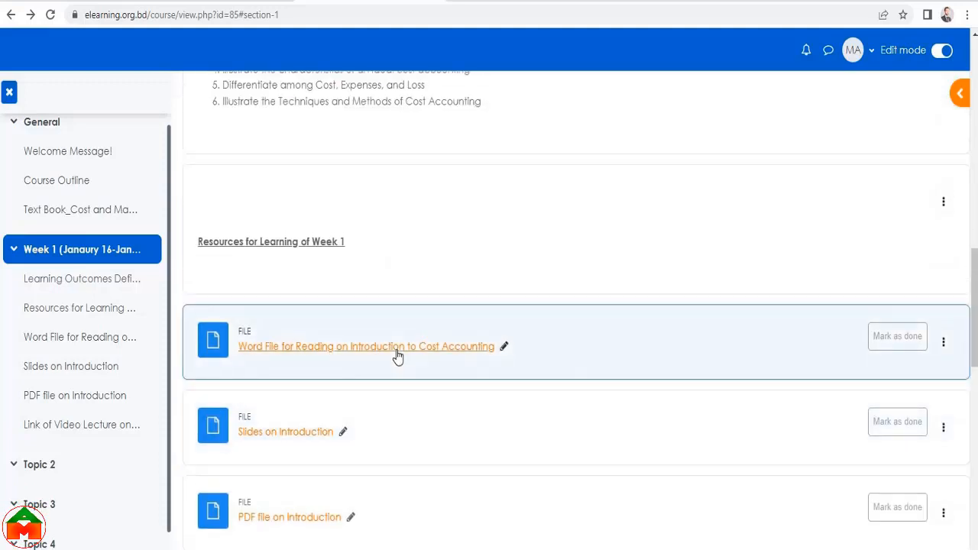
{"action": "scroll", "coordinate": [395, 354], "scroll_direction": "down", "scroll_amount": 3}
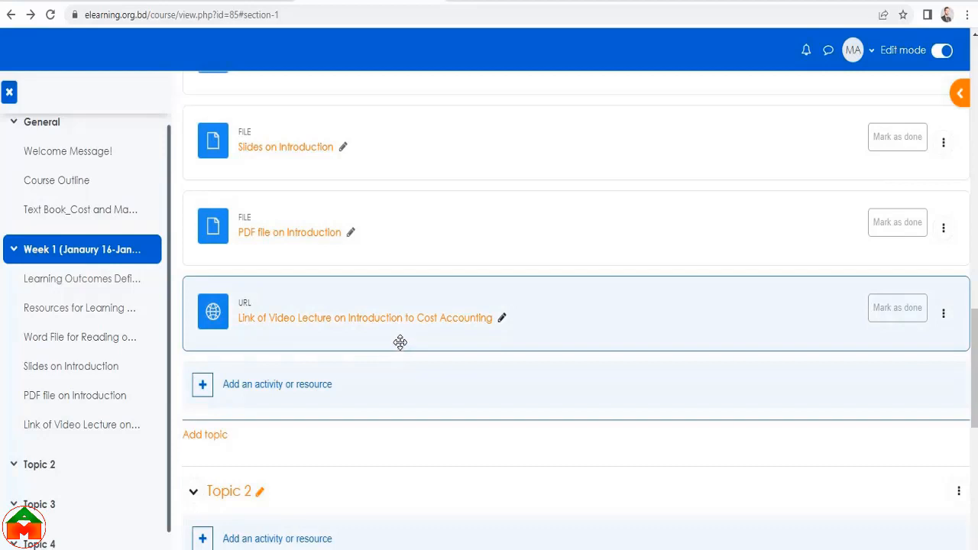
{"action": "scroll", "coordinate": [367, 382], "scroll_direction": "up", "scroll_amount": 3}
{"action": "scroll", "coordinate": [380, 358], "scroll_direction": "down", "scroll_amount": 5}
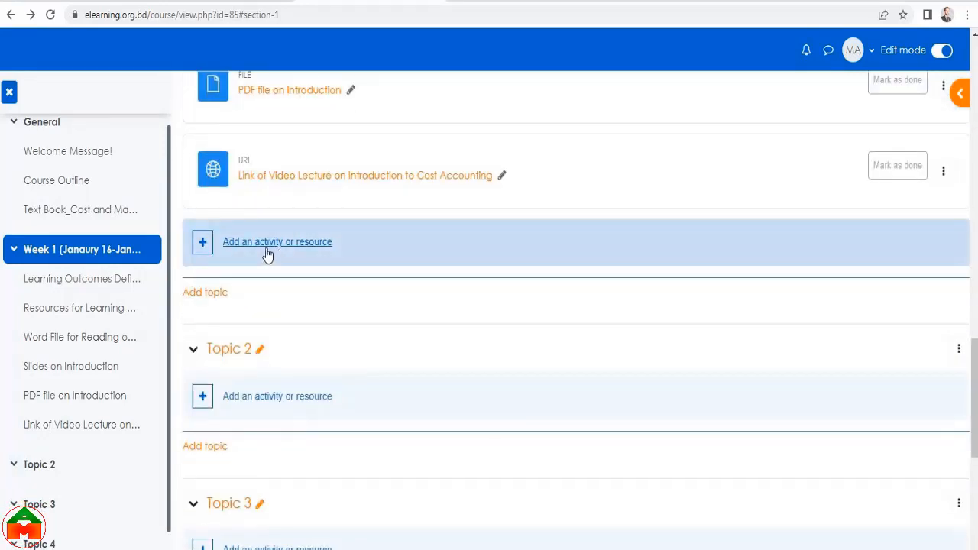
{"action": "scroll", "coordinate": [318, 277], "scroll_direction": "up", "scroll_amount": 10}
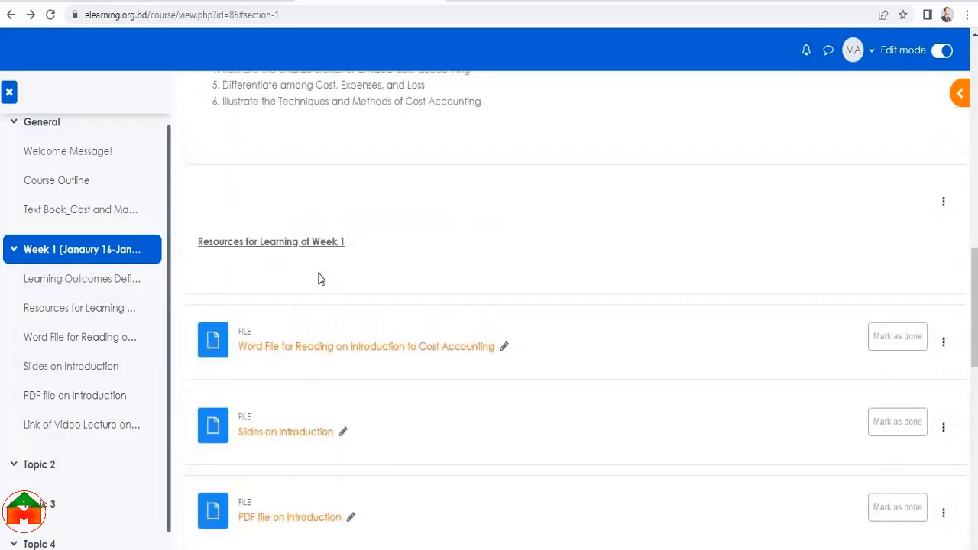
{"action": "scroll", "coordinate": [319, 277], "scroll_direction": "up", "scroll_amount": 6}
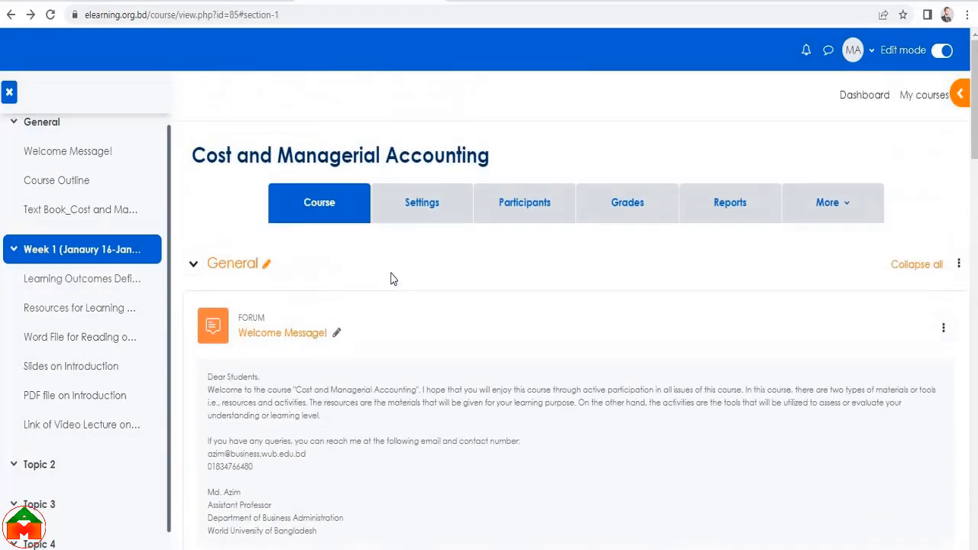
Go to the course's Gradebook setup and open a new grade category form
{"action": "left_click", "coordinate": [602, 216]}
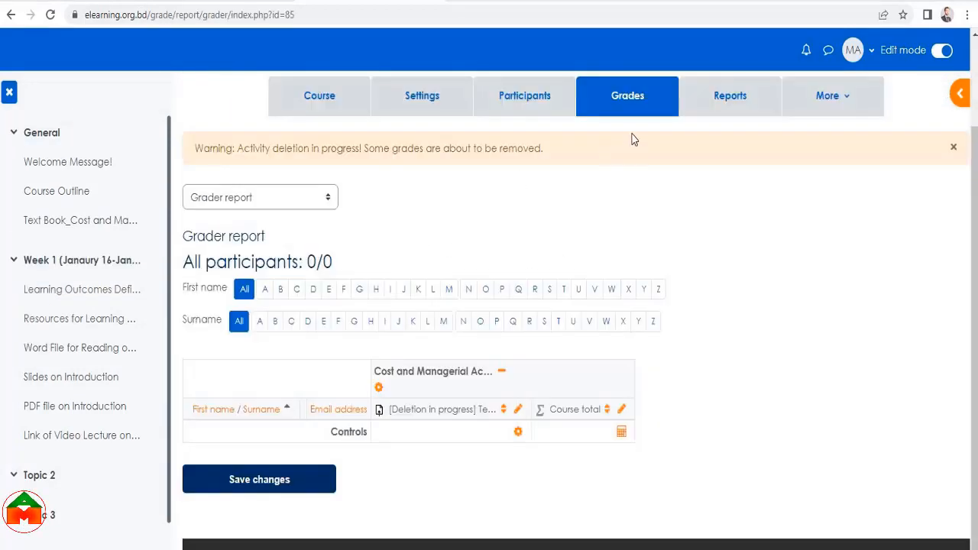
{"action": "left_click", "coordinate": [320, 200]}
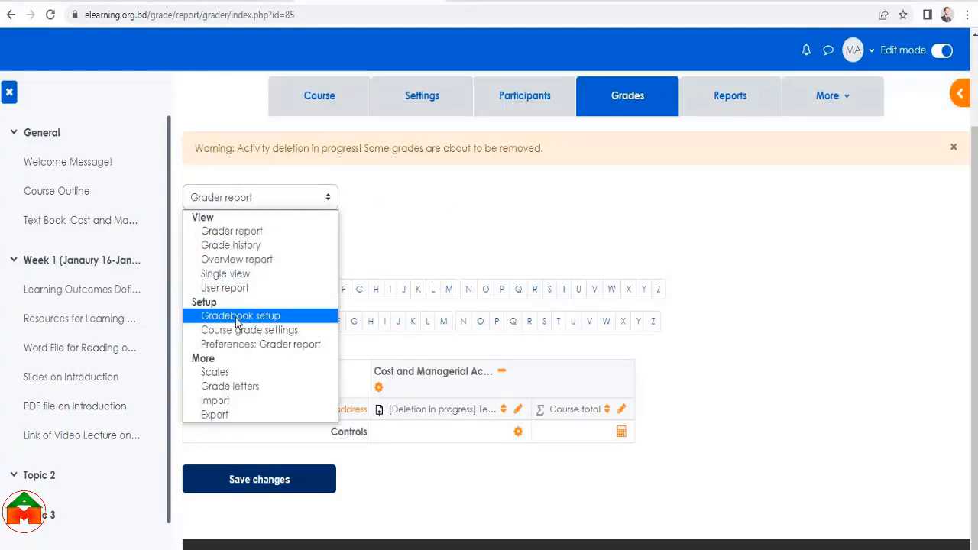
{"action": "left_click", "coordinate": [269, 319]}
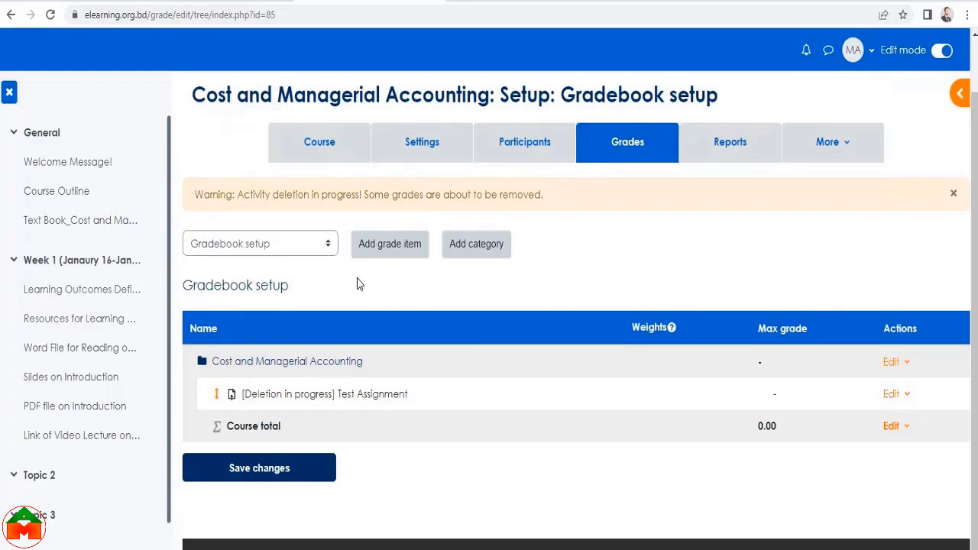
{"action": "scroll", "coordinate": [449, 323], "scroll_direction": "up", "scroll_amount": 1}
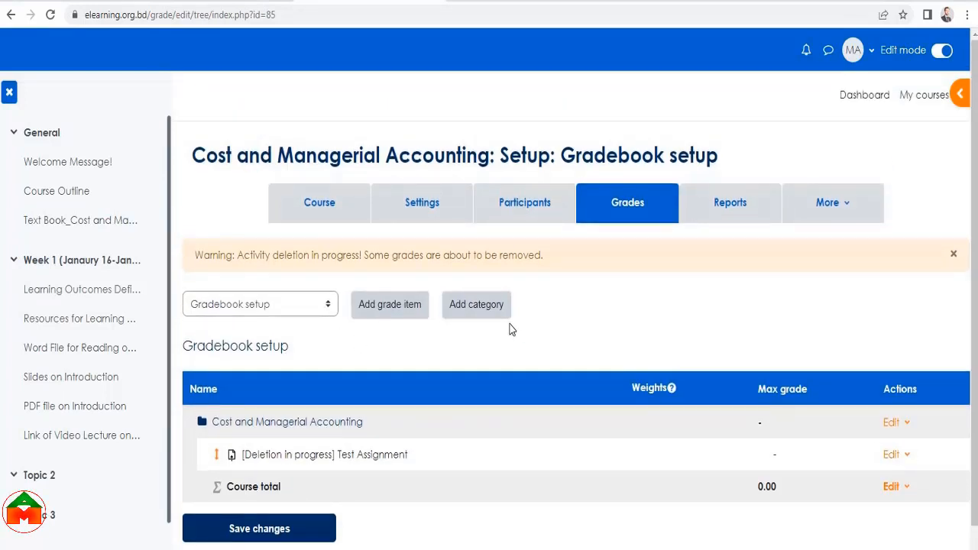
{"action": "left_click", "coordinate": [307, 212]}
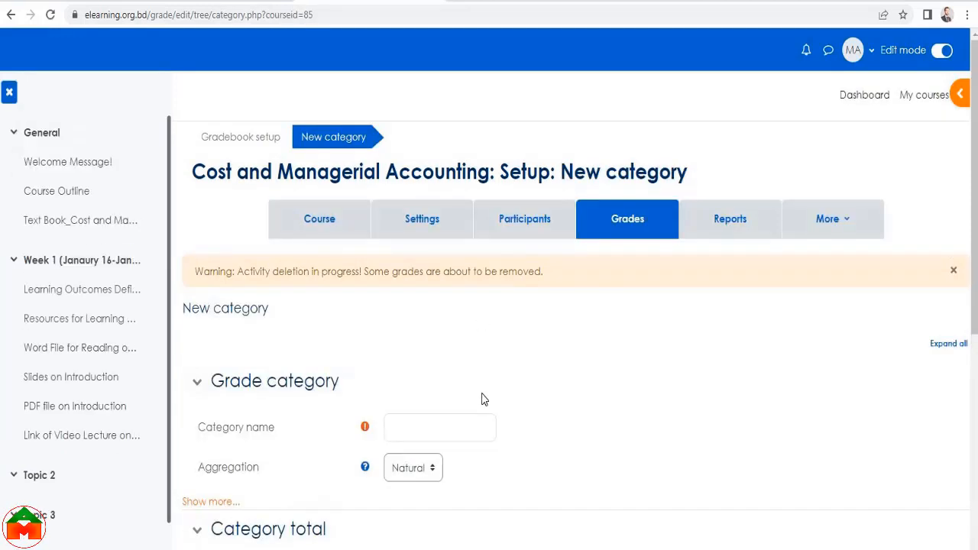
Look over the assessment marks list in the course's assessment plan document
{"action": "scroll", "coordinate": [502, 402], "scroll_direction": "down", "scroll_amount": 1}
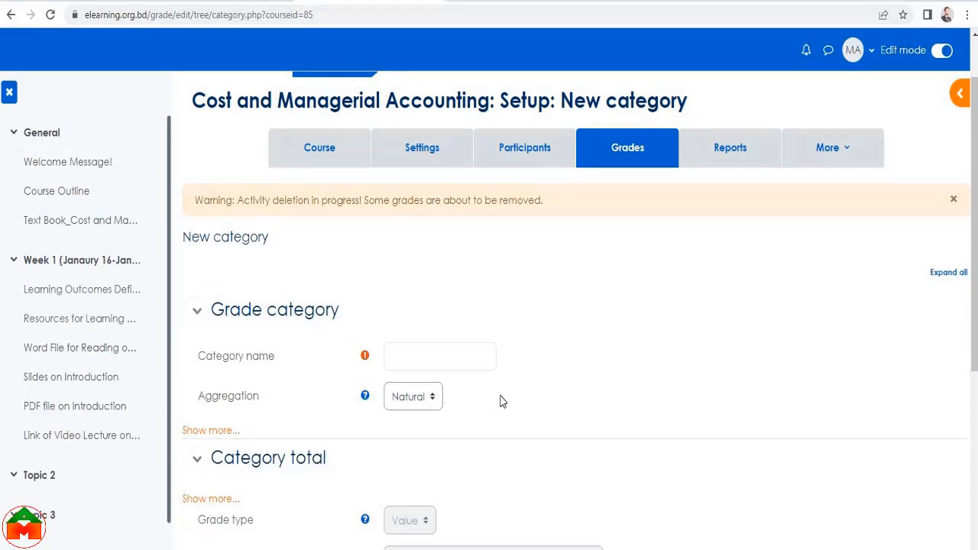
{"action": "mouse_move", "coordinate": [315, 549]}
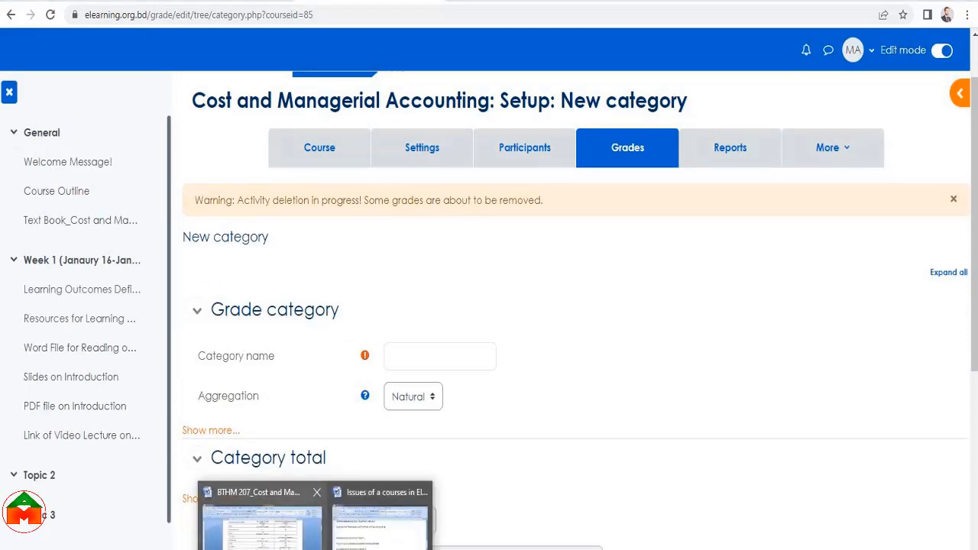
{"action": "left_click", "coordinate": [260, 520]}
{"action": "scroll", "coordinate": [435, 432], "scroll_direction": "down", "scroll_amount": 10}
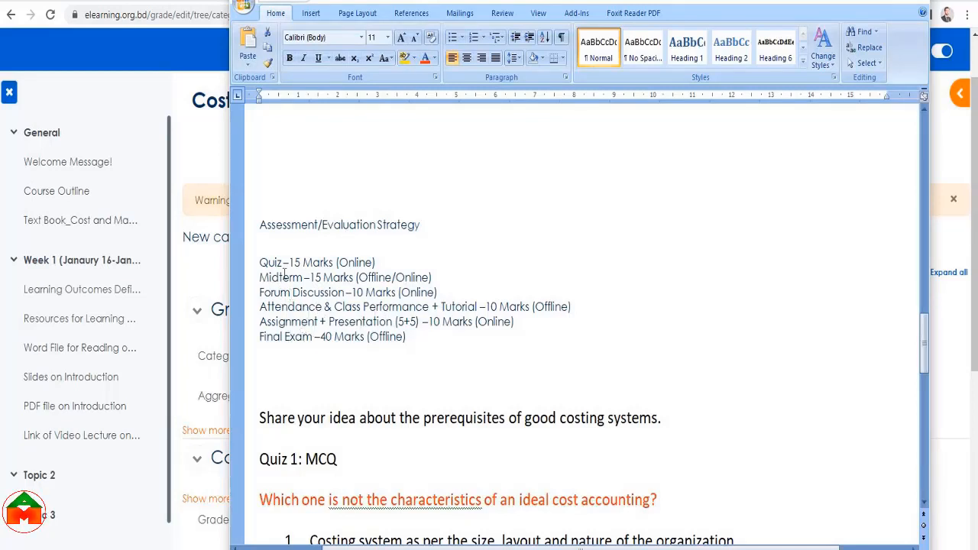
{"action": "left_click_drag", "start_coordinate": [411, 364], "coordinate": [265, 265]}
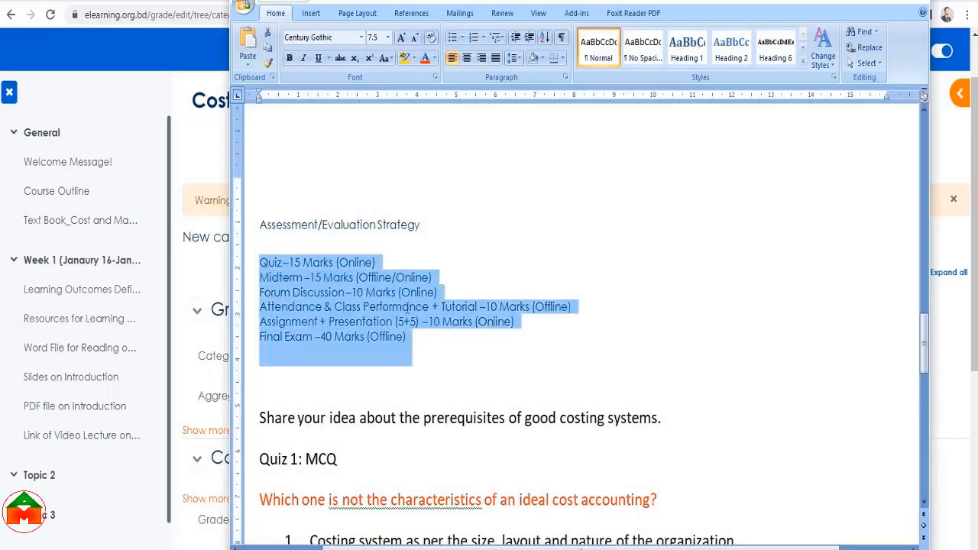
{"action": "left_click", "coordinate": [409, 306]}
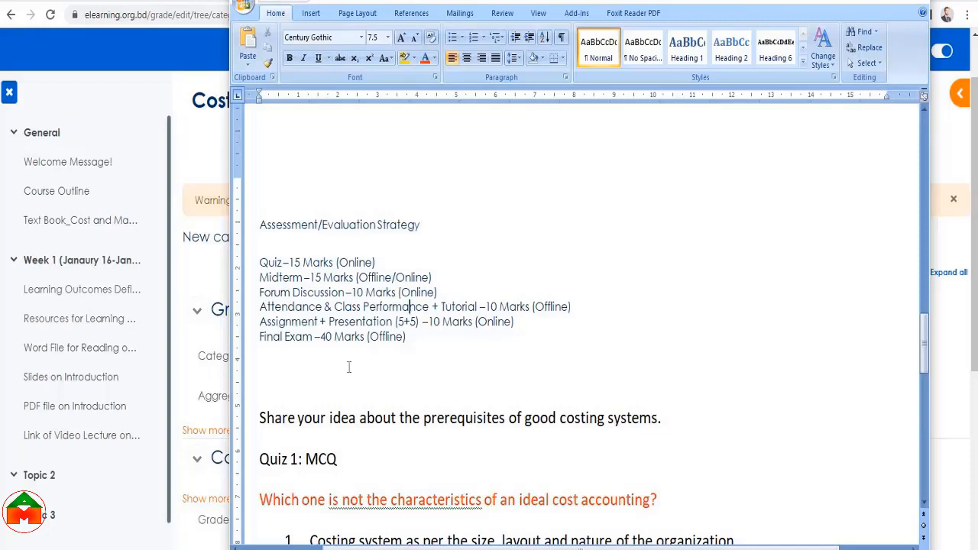
{"action": "key", "text": "alt+Tab"}
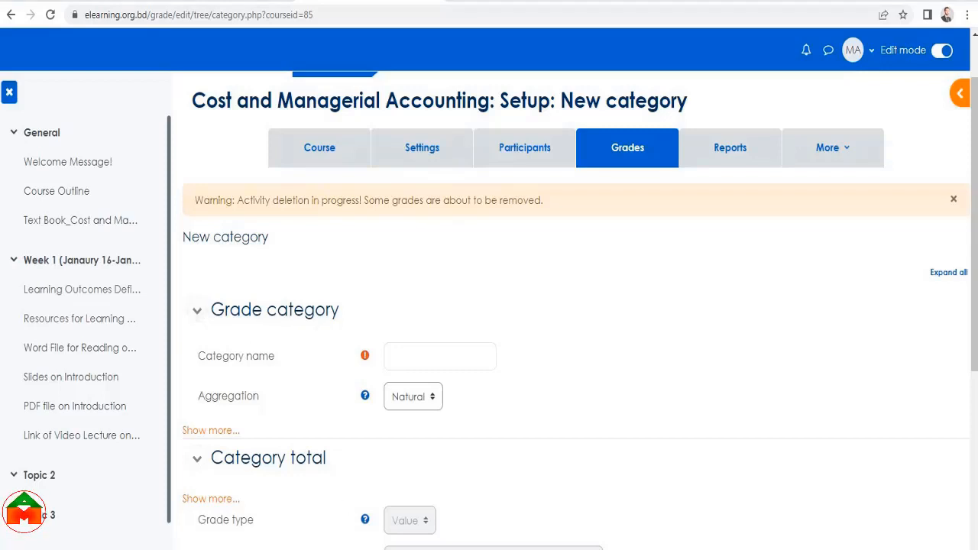
Copy 'Quiz' from the assessment list into Category name and save the category
{"action": "mouse_move", "coordinate": [337, 549]}
{"action": "left_click", "coordinate": [384, 520]}
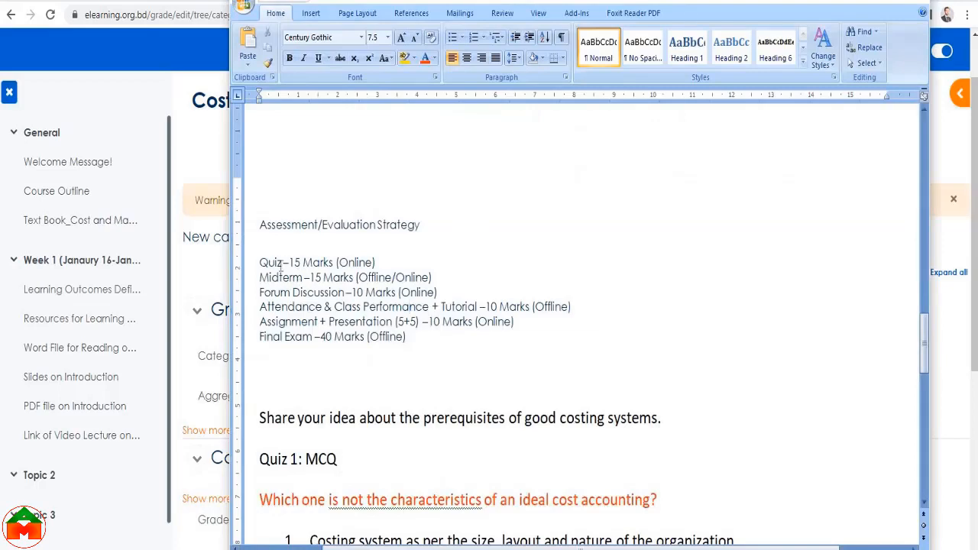
{"action": "left_click_drag", "start_coordinate": [281, 264], "coordinate": [260, 264]}
{"action": "key", "text": "ctrl+c"}
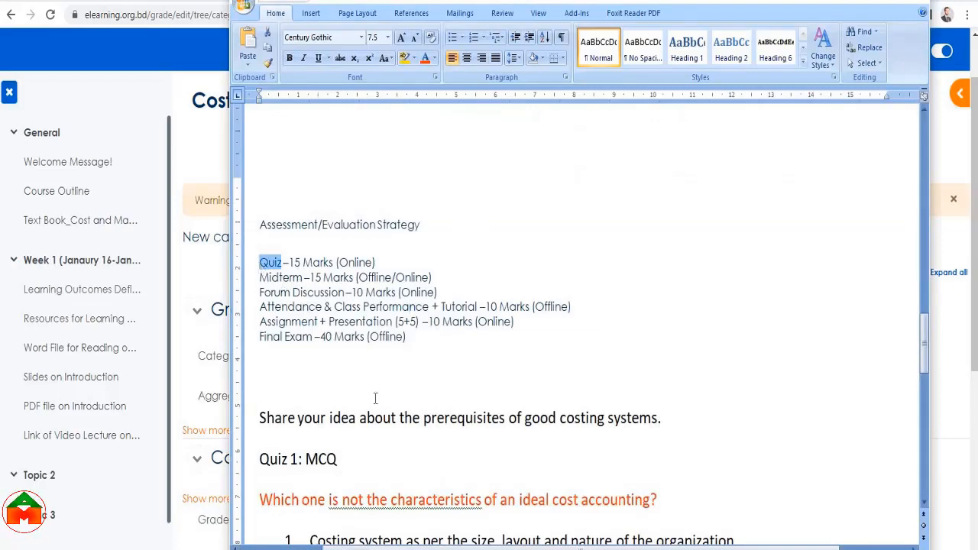
{"action": "key", "text": "alt+Tab"}
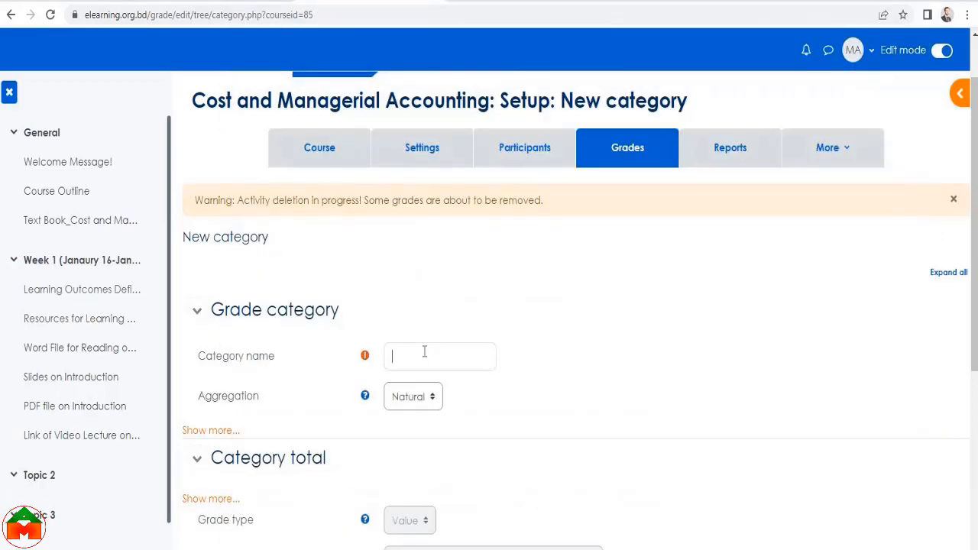
{"action": "key", "text": "ctrl+v"}
{"action": "scroll", "coordinate": [483, 327], "scroll_direction": "down", "scroll_amount": 2}
{"action": "scroll", "coordinate": [408, 327], "scroll_direction": "down", "scroll_amount": 4}
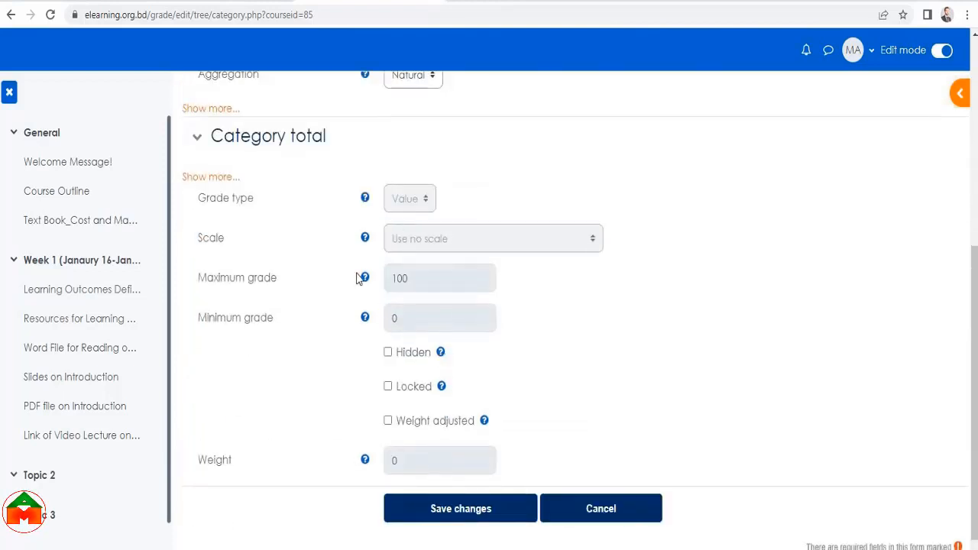
{"action": "scroll", "coordinate": [458, 355], "scroll_direction": "down", "scroll_amount": 1}
{"action": "scroll", "coordinate": [398, 329], "scroll_direction": "up", "scroll_amount": 8}
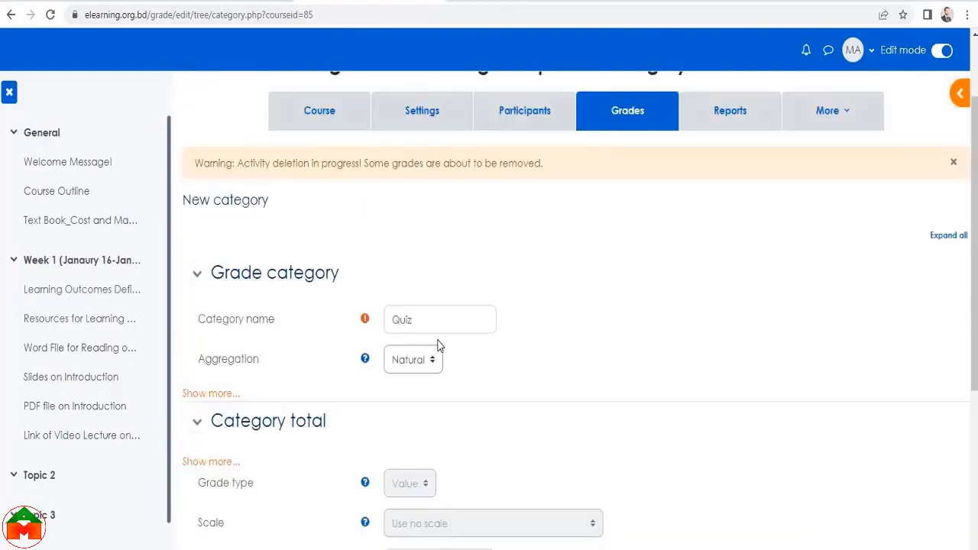
{"action": "scroll", "coordinate": [443, 359], "scroll_direction": "down", "scroll_amount": 8}
{"action": "left_click", "coordinate": [439, 442]}
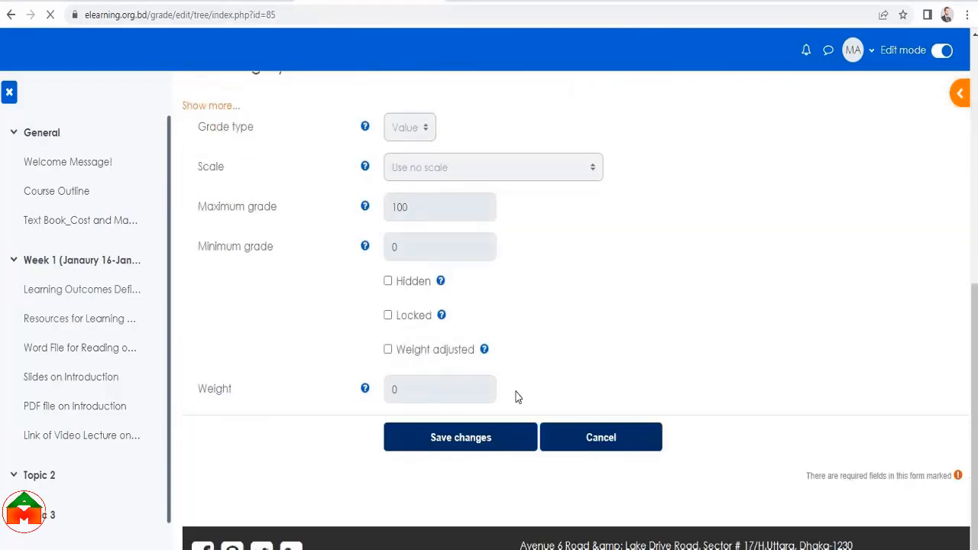
Copy 'Midterm' from the document and open another new category form
{"action": "scroll", "coordinate": [516, 393], "scroll_direction": "down", "scroll_amount": 3}
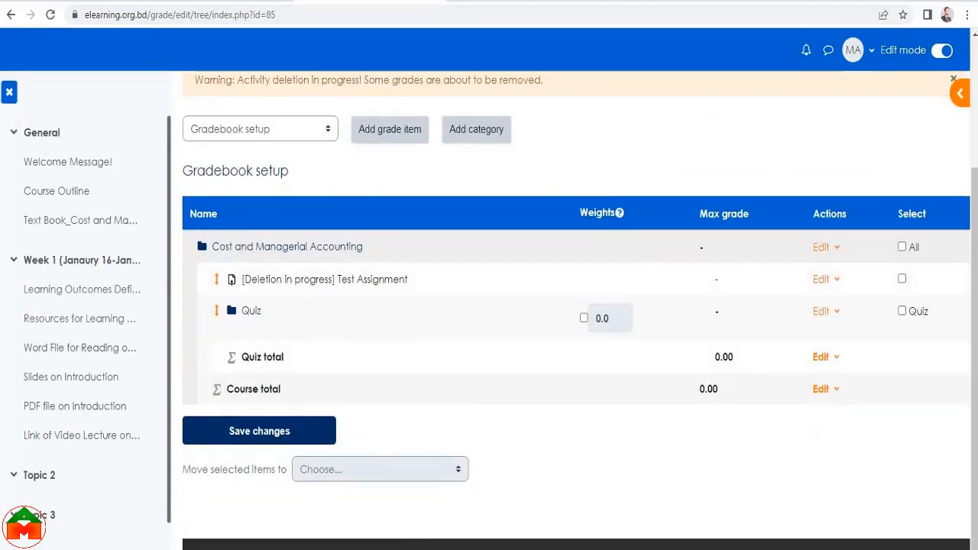
{"action": "mouse_move", "coordinate": [316, 548]}
{"action": "left_click", "coordinate": [380, 516]}
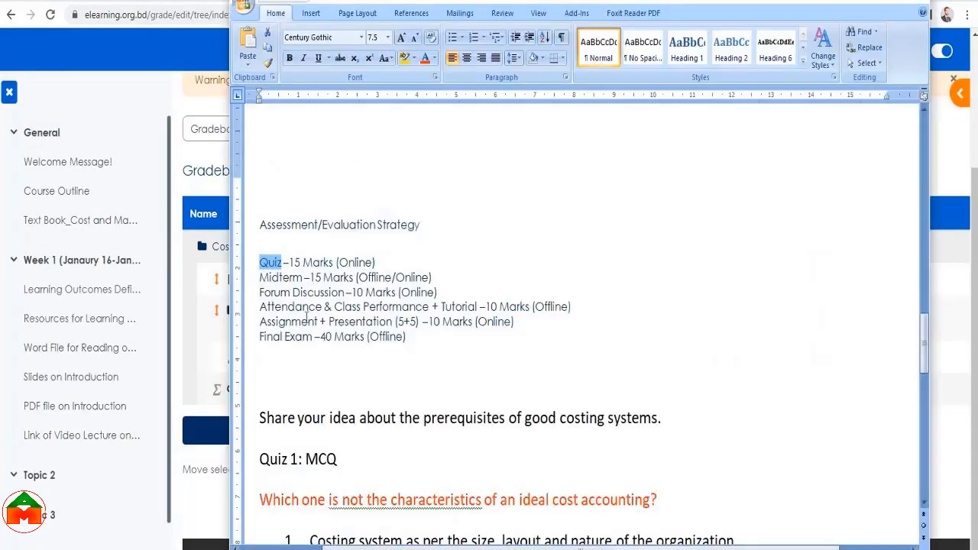
{"action": "left_click_drag", "start_coordinate": [305, 278], "coordinate": [266, 278]}
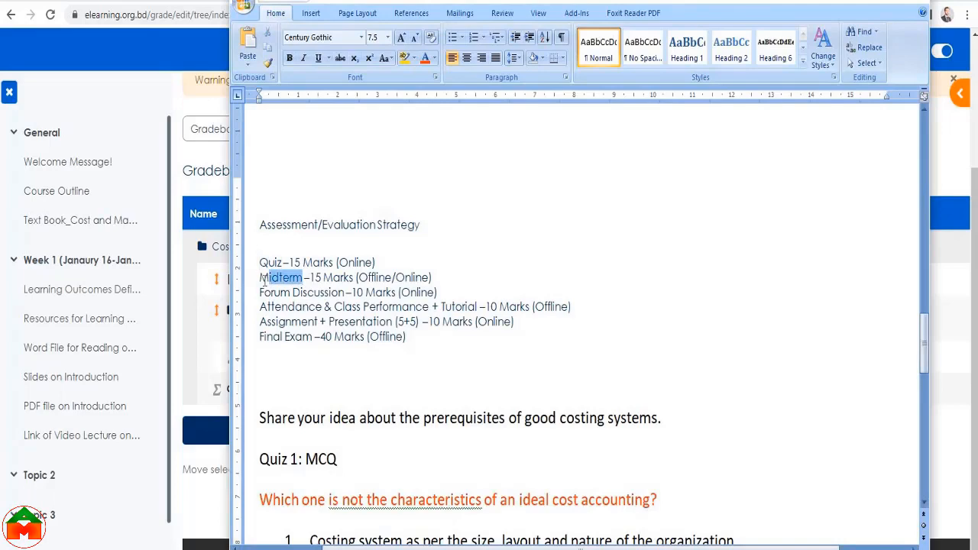
{"action": "key", "text": "alt+Tab"}
{"action": "left_click", "coordinate": [483, 135]}
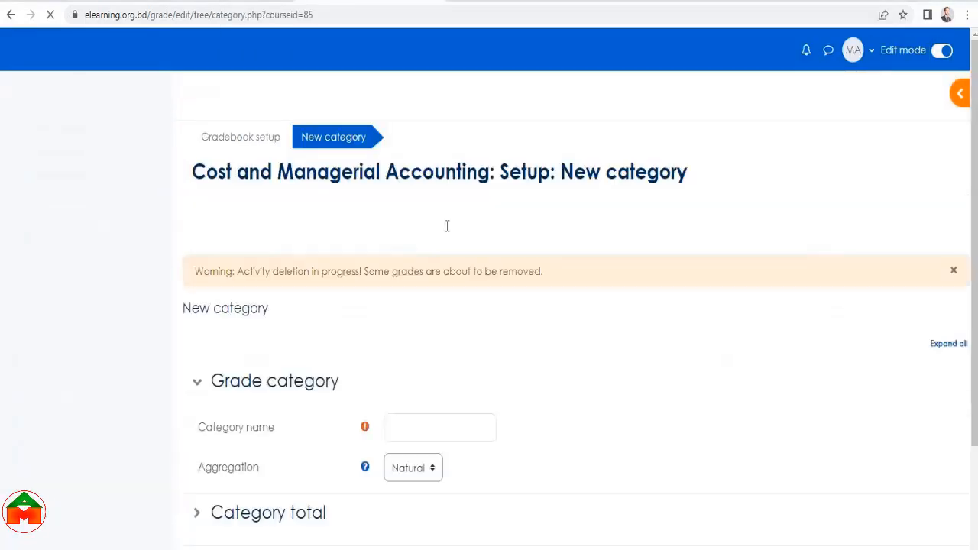
{"action": "left_click", "coordinate": [409, 426]}
Save the 'Midterm' category, then add a 'Forum Discussion' category
{"action": "type", "text": "Midterm"}
{"action": "scroll", "coordinate": [454, 393], "scroll_direction": "down", "scroll_amount": 3}
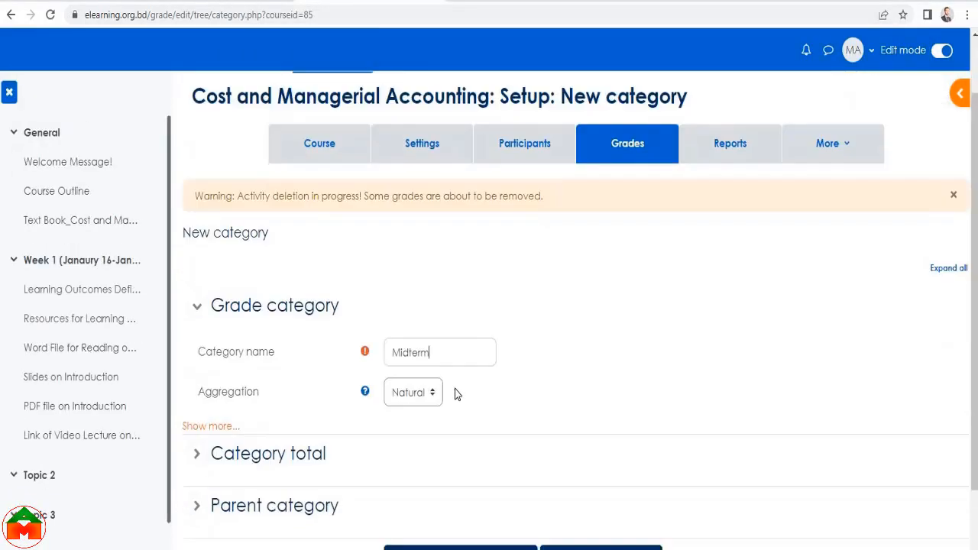
{"action": "left_click", "coordinate": [419, 439]}
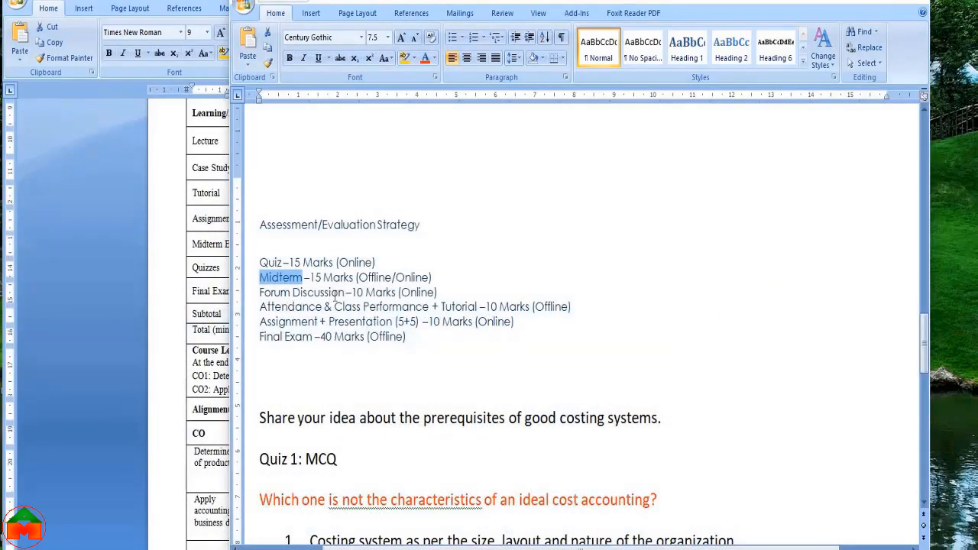
{"action": "left_click_drag", "start_coordinate": [345, 293], "coordinate": [253, 297]}
{"action": "key", "text": "ctrl+c"}
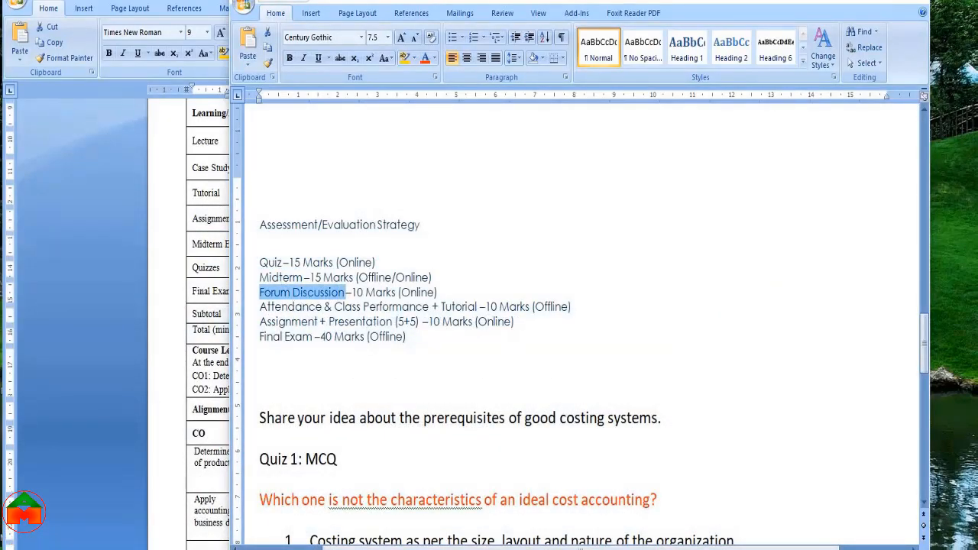
{"action": "left_click", "coordinate": [447, 387]}
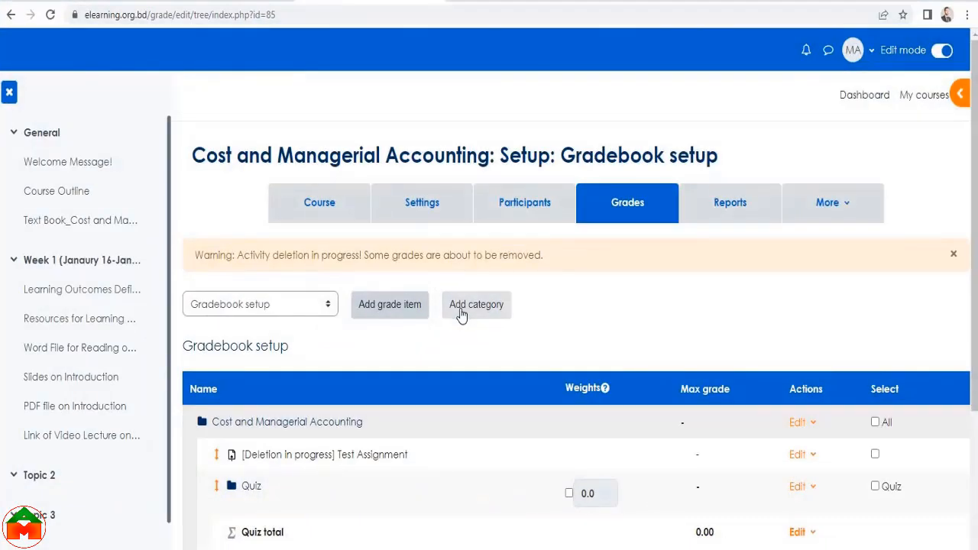
{"action": "scroll", "coordinate": [421, 331], "scroll_direction": "down", "scroll_amount": 2}
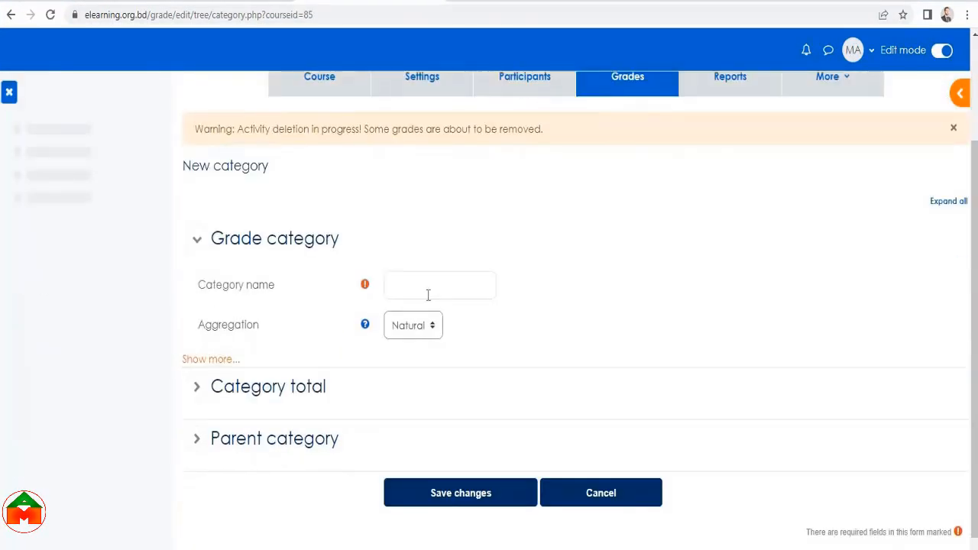
{"action": "left_click", "coordinate": [428, 295]}
{"action": "key", "text": "ctrl+v"}
{"action": "left_click", "coordinate": [432, 500]}
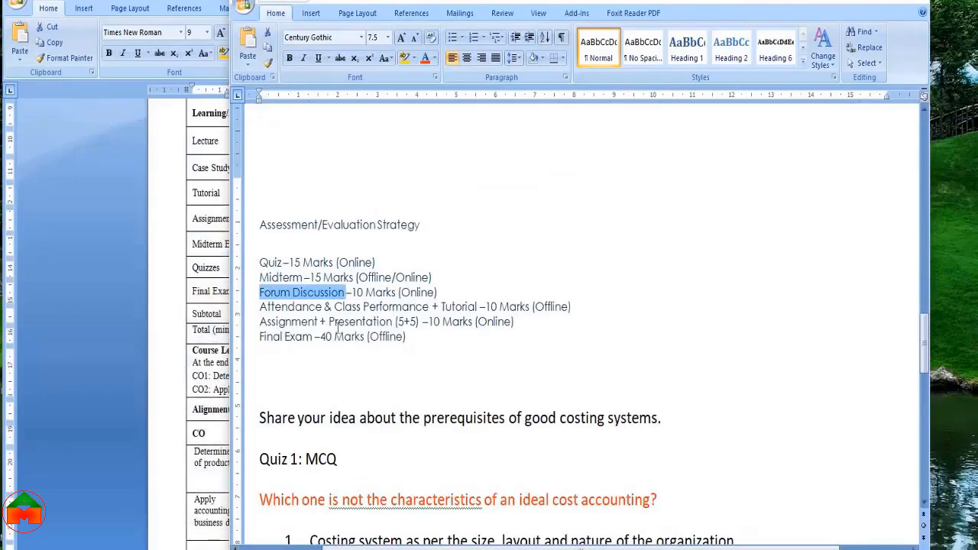
Add an 'Attendance & Class Performance' category, copying its name from the document
{"action": "left_click_drag", "start_coordinate": [430, 307], "coordinate": [260, 306]}
{"action": "key", "text": "ctrl+c"}
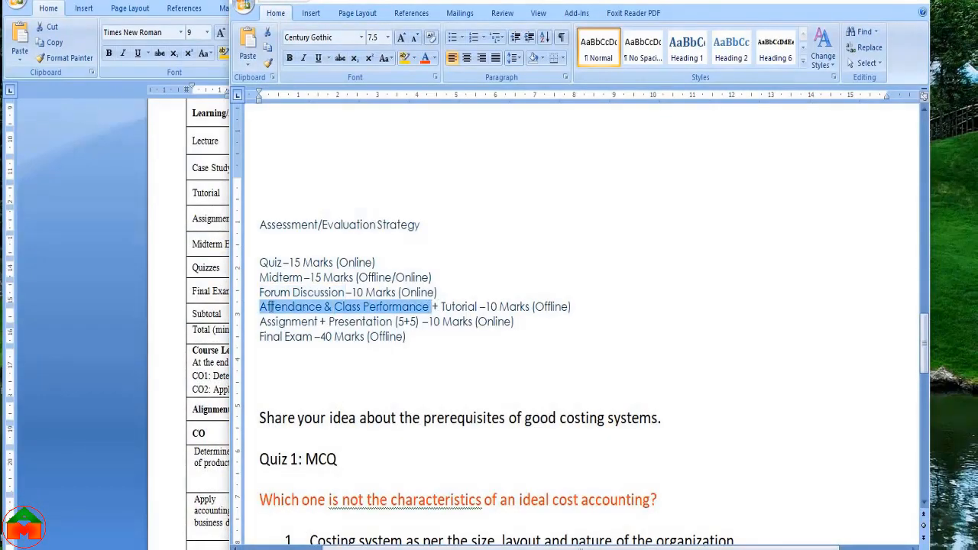
{"action": "key", "text": "alt+Tab"}
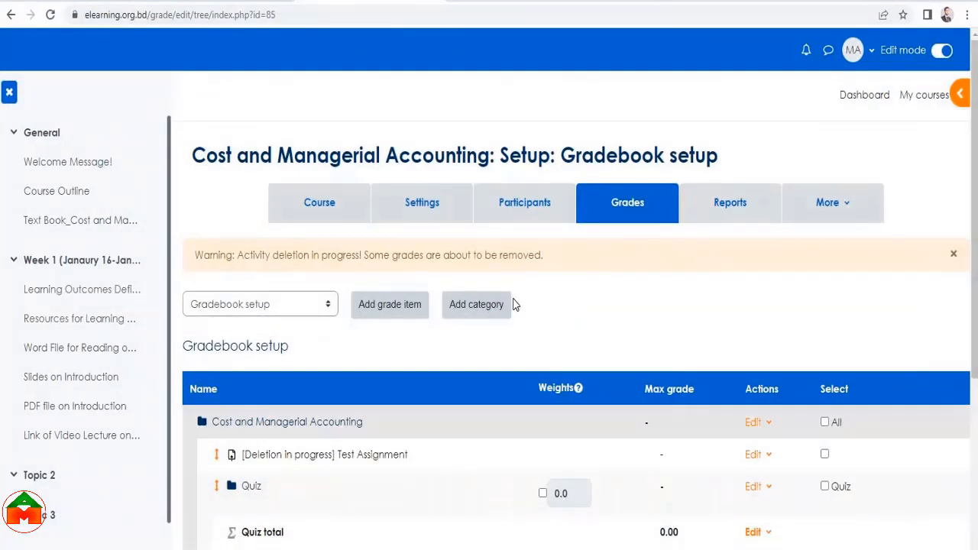
{"action": "left_click", "coordinate": [465, 310]}
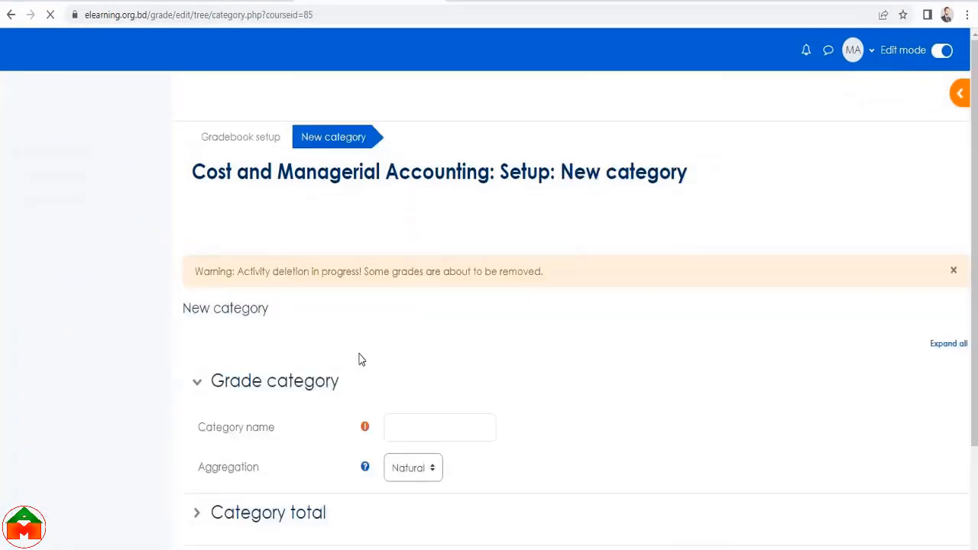
{"action": "scroll", "coordinate": [438, 402], "scroll_direction": "down", "scroll_amount": 2}
{"action": "left_click", "coordinate": [416, 290]}
{"action": "key", "text": "ctrl+v"}
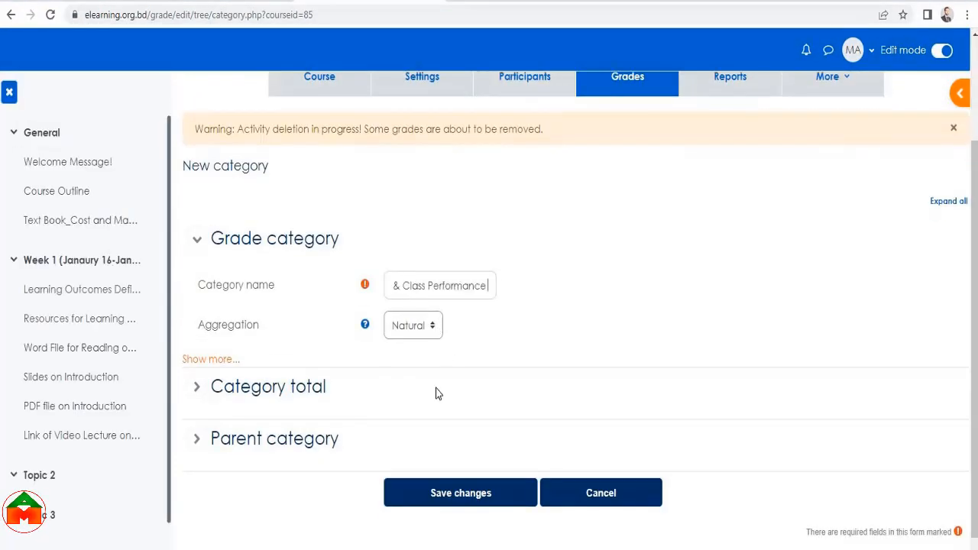
{"action": "left_click", "coordinate": [443, 495]}
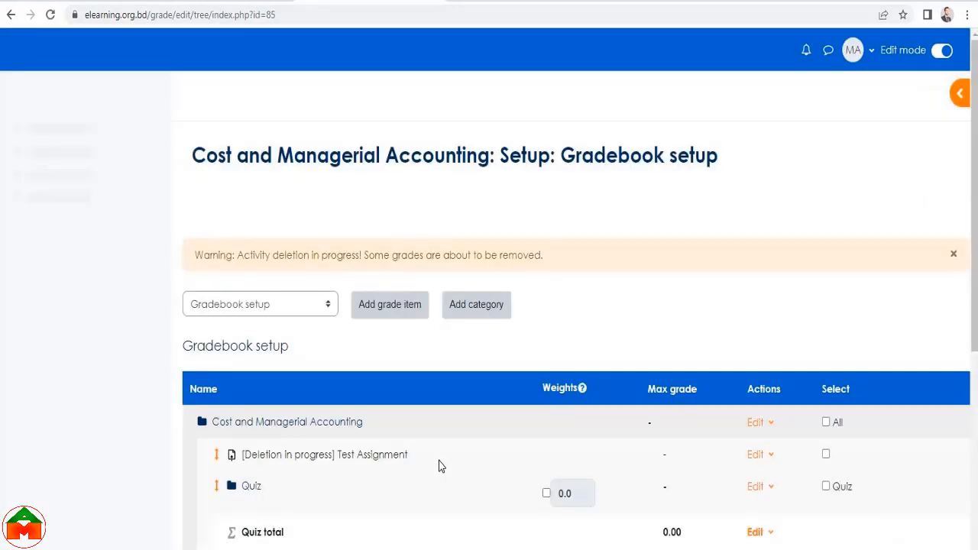
{"action": "scroll", "coordinate": [436, 463], "scroll_direction": "down", "scroll_amount": 4}
{"action": "scroll", "coordinate": [268, 138], "scroll_direction": "down", "scroll_amount": 2}
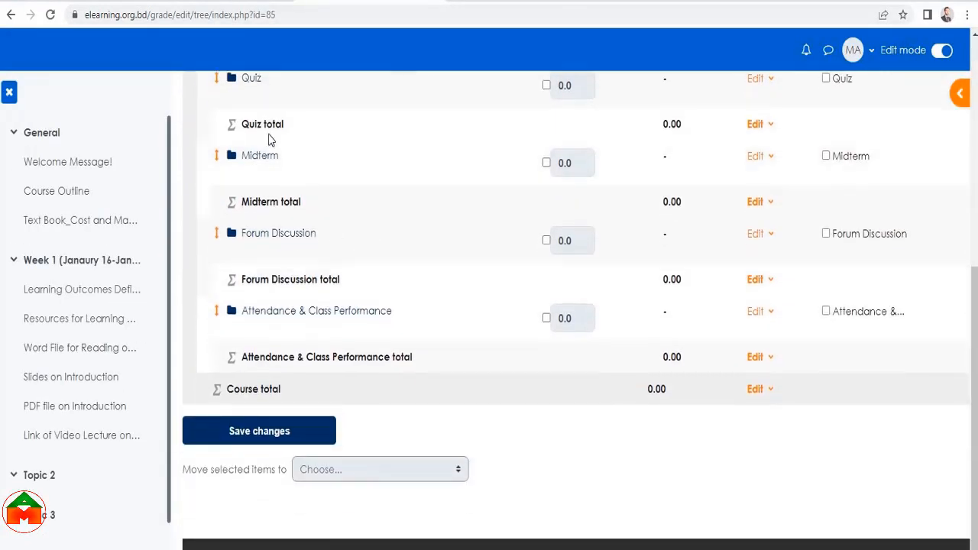
{"action": "scroll", "coordinate": [252, 165], "scroll_direction": "up", "scroll_amount": 1}
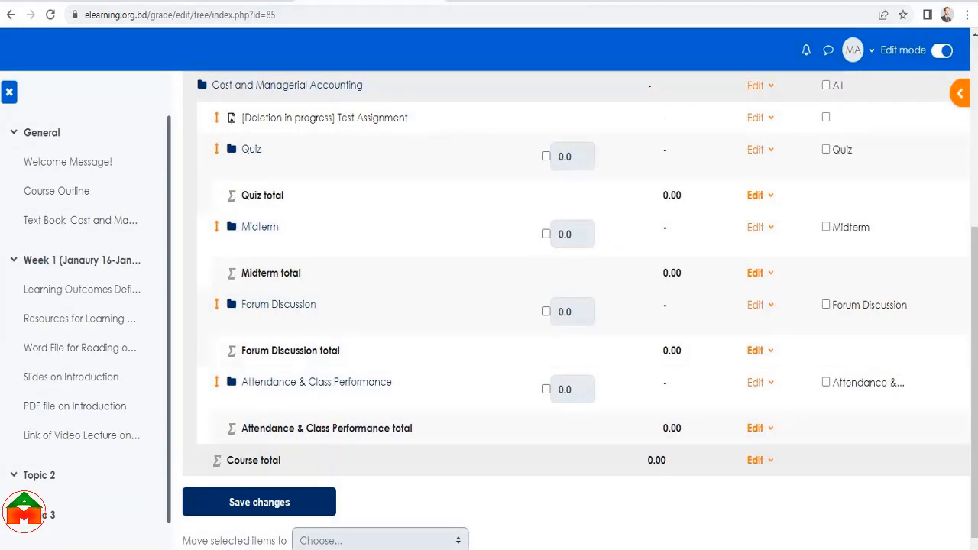
{"action": "key", "text": "alt+Tab"}
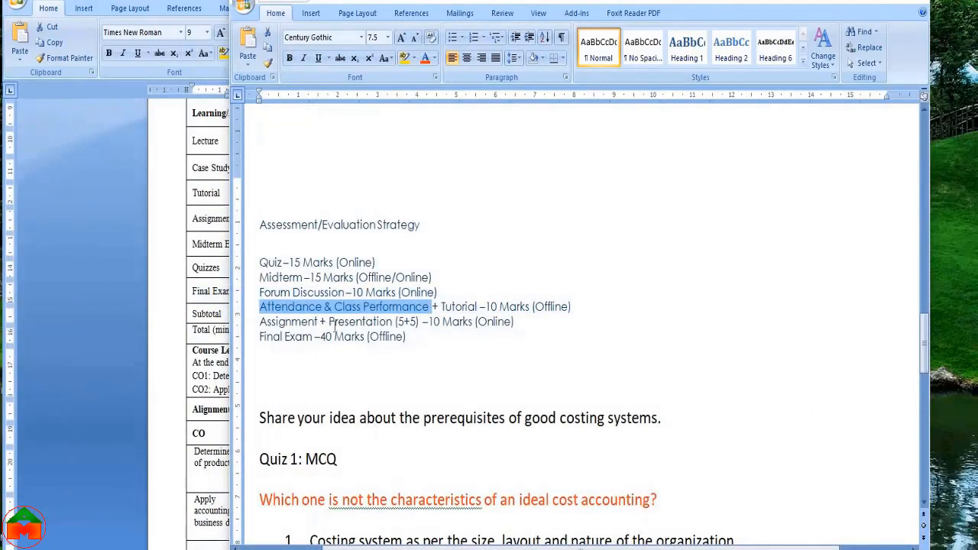
Paste 'Assignment' as the category name and save the category
{"action": "left_click_drag", "start_coordinate": [322, 321], "coordinate": [260, 322]}
{"action": "key", "text": "ctrl+c"}
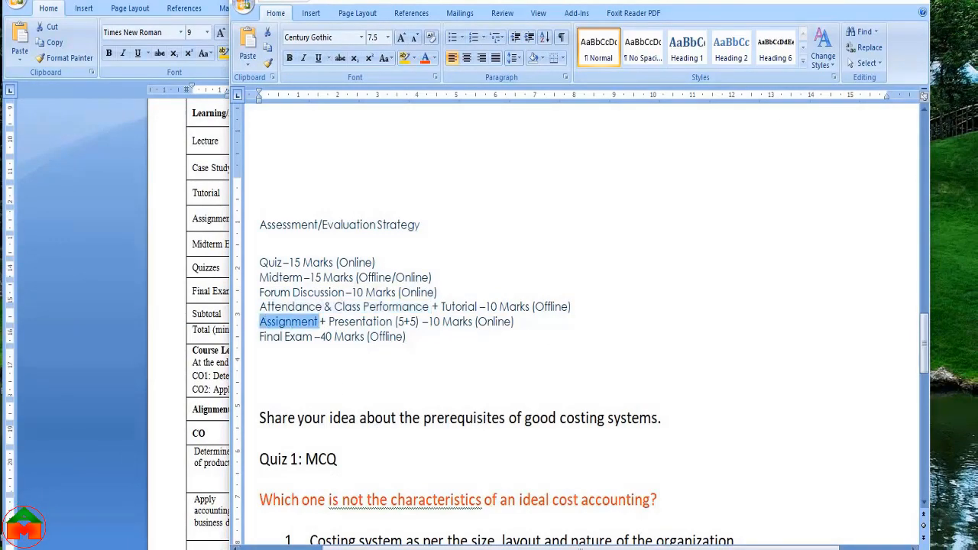
{"action": "key", "text": "alt+Tab"}
{"action": "scroll", "coordinate": [458, 229], "scroll_direction": "up", "scroll_amount": 3}
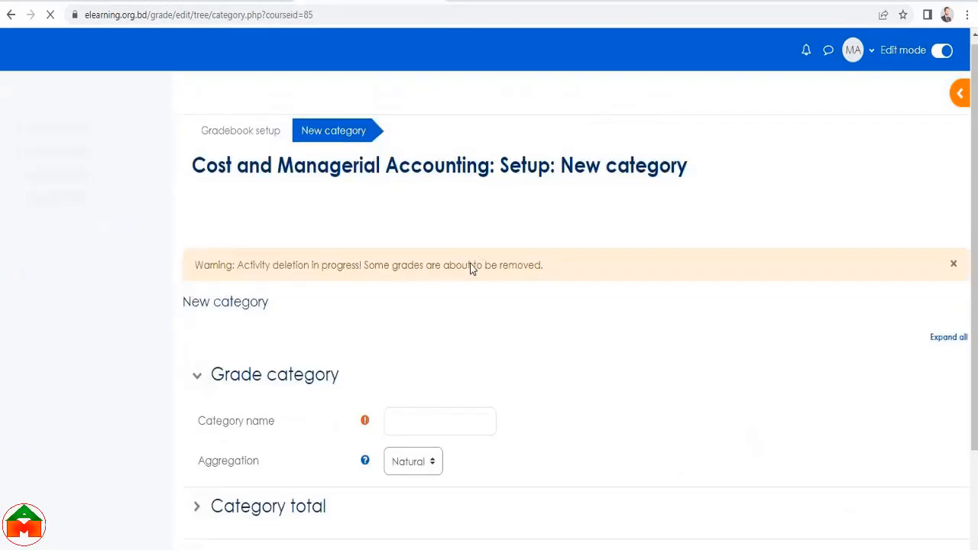
{"action": "scroll", "coordinate": [458, 267], "scroll_direction": "down", "scroll_amount": 2}
{"action": "left_click", "coordinate": [450, 284]}
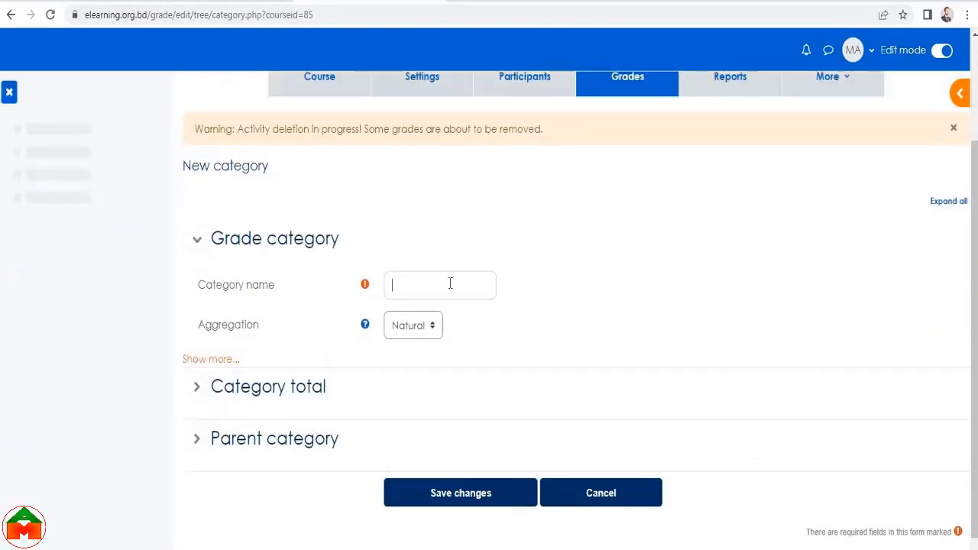
{"action": "key", "text": "ctrl+v"}
{"action": "left_click", "coordinate": [430, 491]}
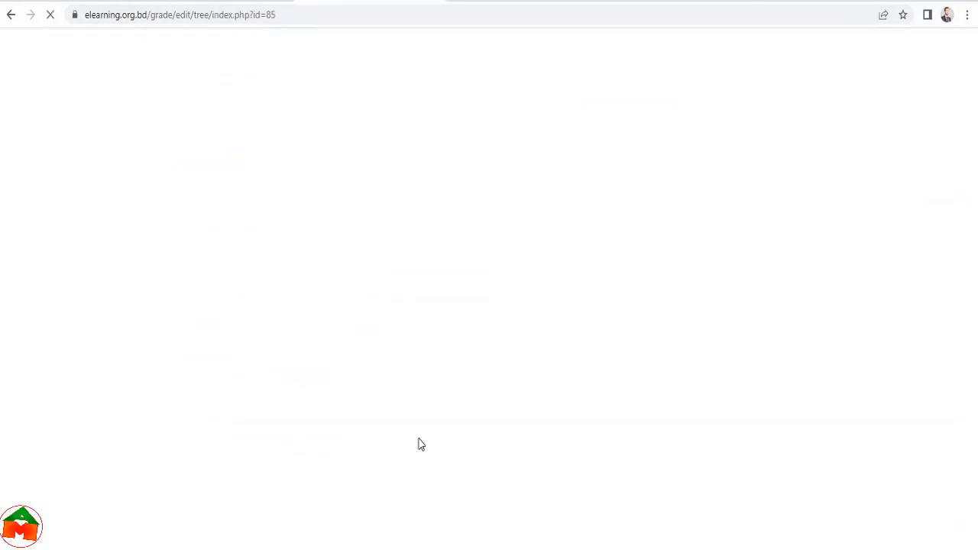
Add a 'Final Exam' category, copying its name from the assessment list
{"action": "key", "text": "alt+Tab"}
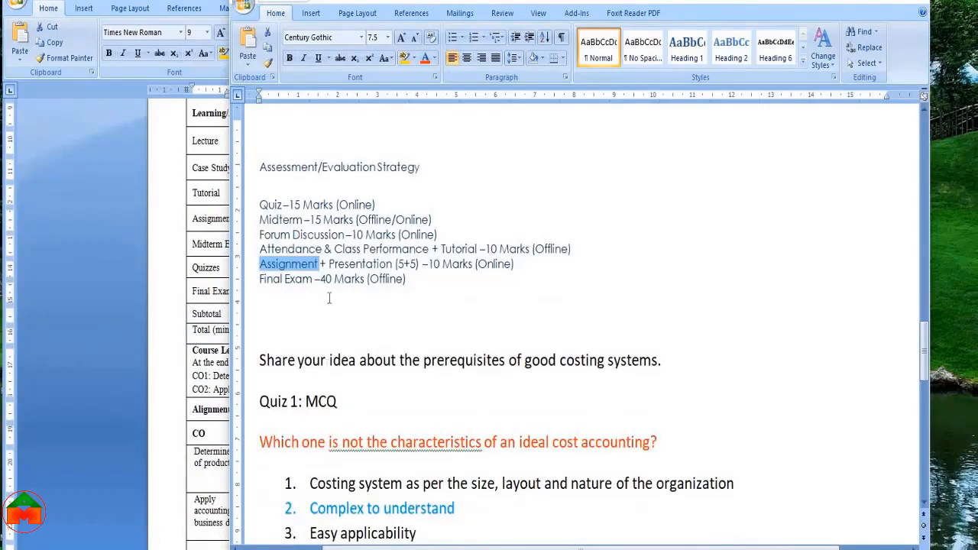
{"action": "left_click_drag", "start_coordinate": [311, 280], "coordinate": [262, 281]}
{"action": "key", "text": "ctrl+c"}
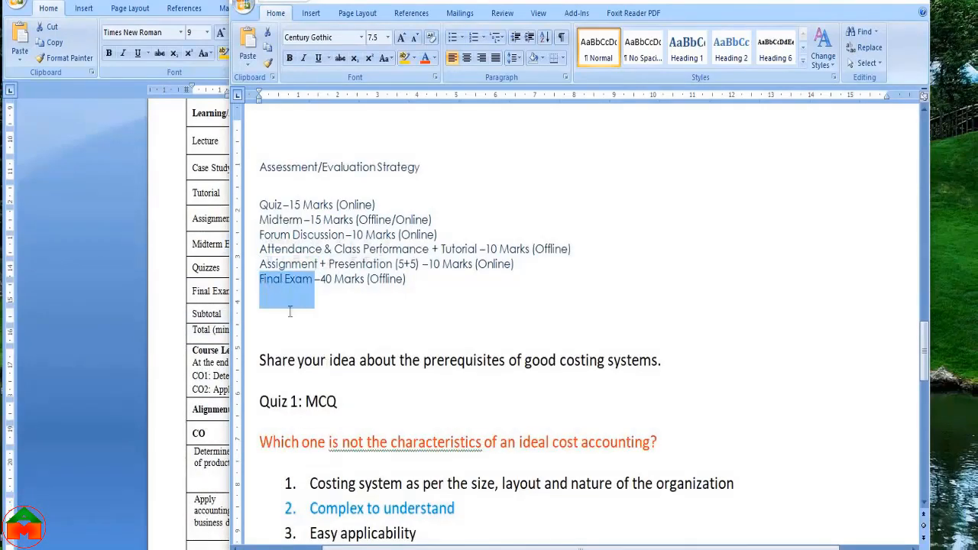
{"action": "key", "text": "alt+Tab"}
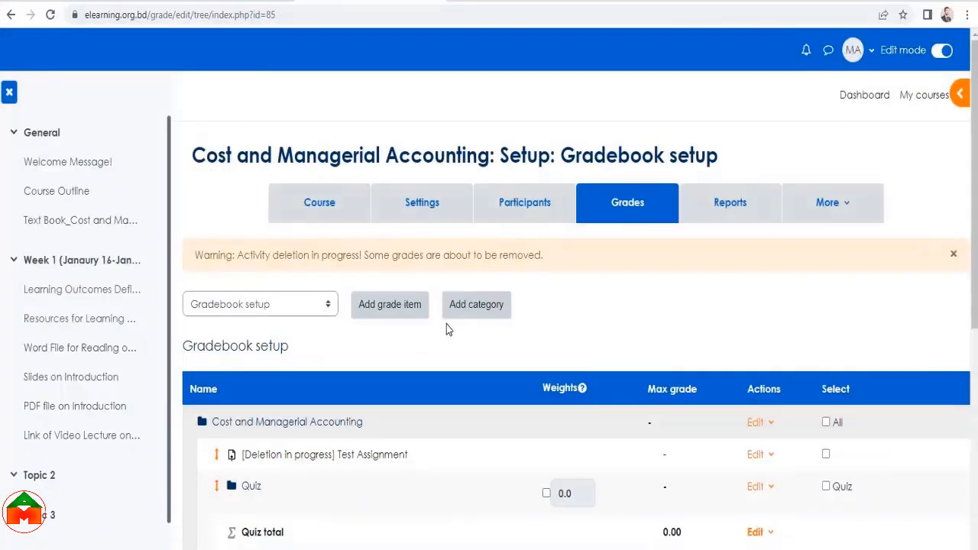
{"action": "left_click", "coordinate": [464, 312]}
{"action": "scroll", "coordinate": [443, 298], "scroll_direction": "down", "scroll_amount": 2}
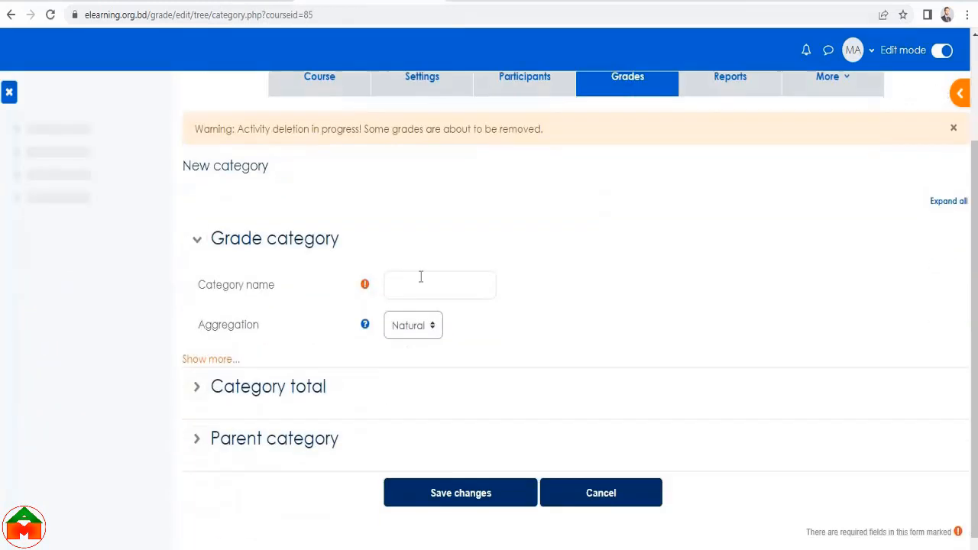
{"action": "left_click", "coordinate": [420, 277]}
{"action": "key", "text": "ctrl+v"}
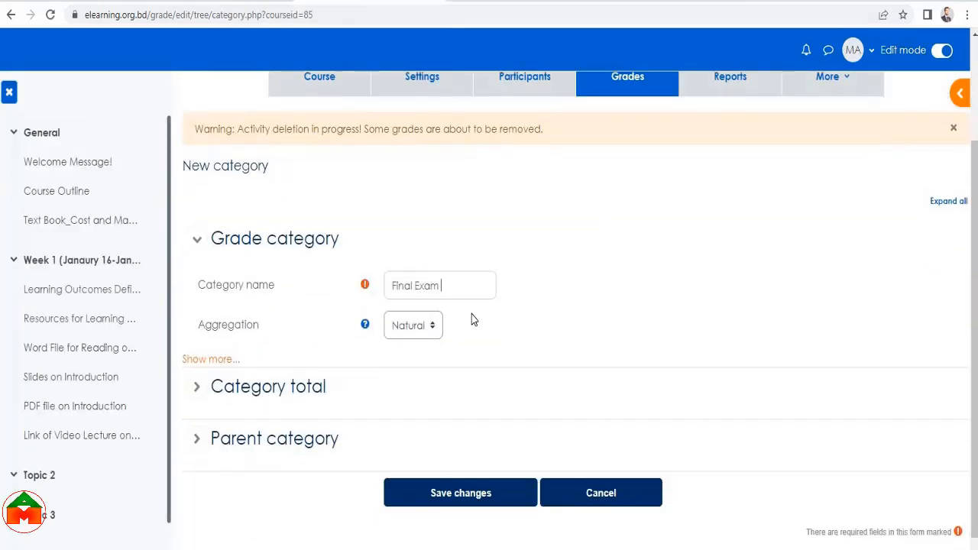
{"action": "scroll", "coordinate": [471, 319], "scroll_direction": "down", "scroll_amount": 1}
{"action": "left_click", "coordinate": [451, 437]}
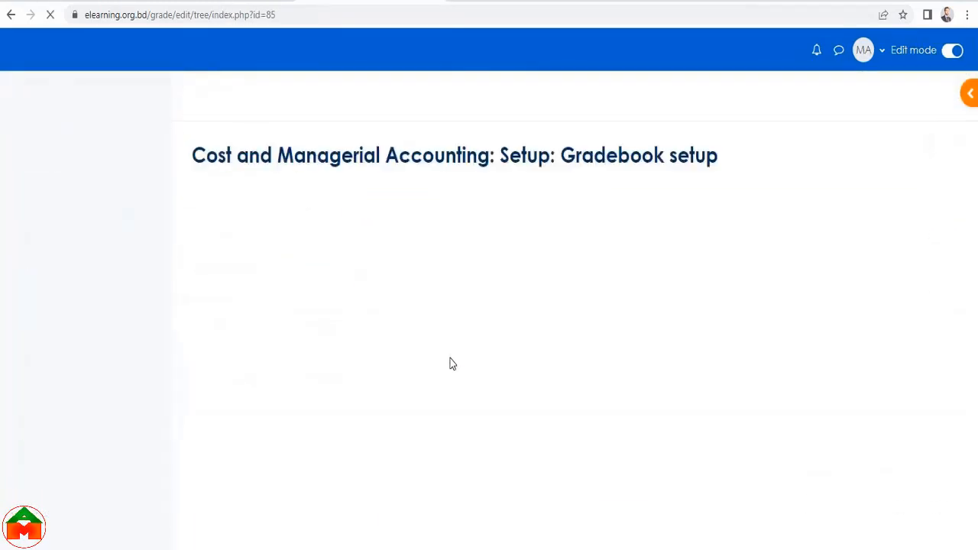
{"action": "scroll", "coordinate": [290, 321], "scroll_direction": "down", "scroll_amount": 3}
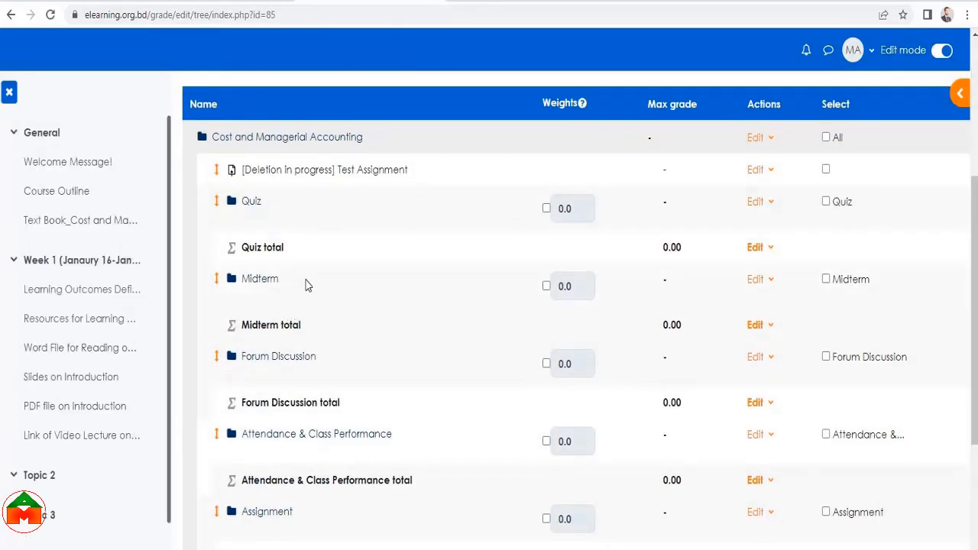
{"action": "scroll", "coordinate": [329, 362], "scroll_direction": "down", "scroll_amount": 4}
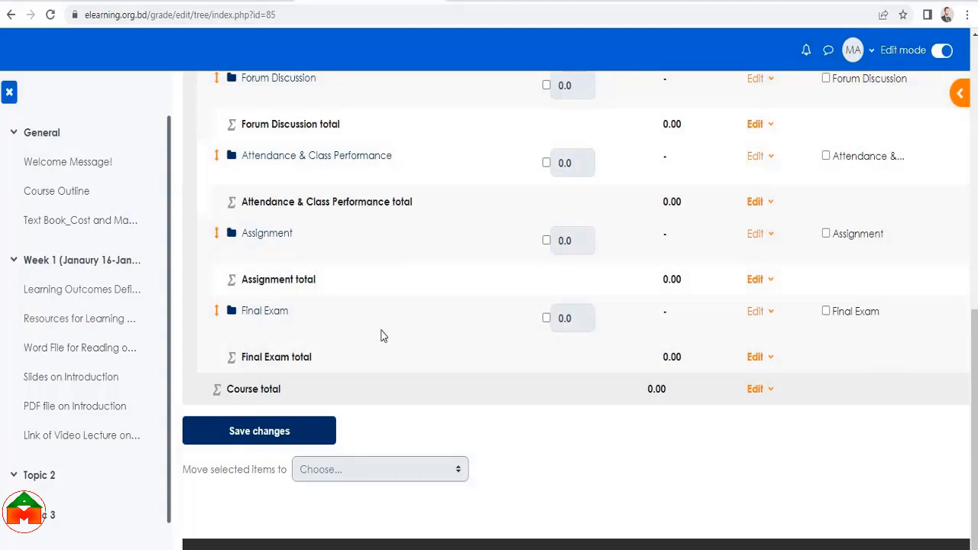
{"action": "scroll", "coordinate": [382, 334], "scroll_direction": "up", "scroll_amount": 4}
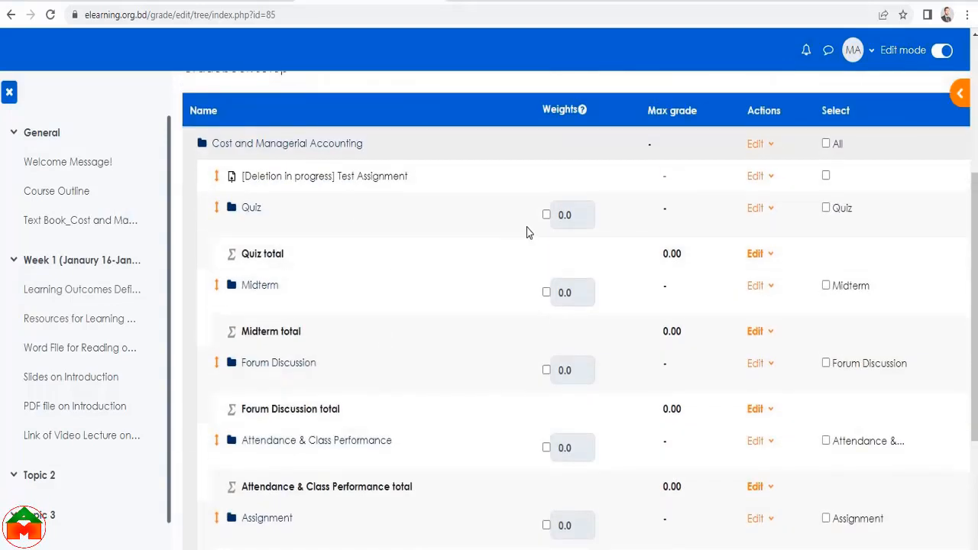
Give Quiz weight 15, Midterm 15 and Forum Discussion 10
{"action": "left_click", "coordinate": [546, 216]}
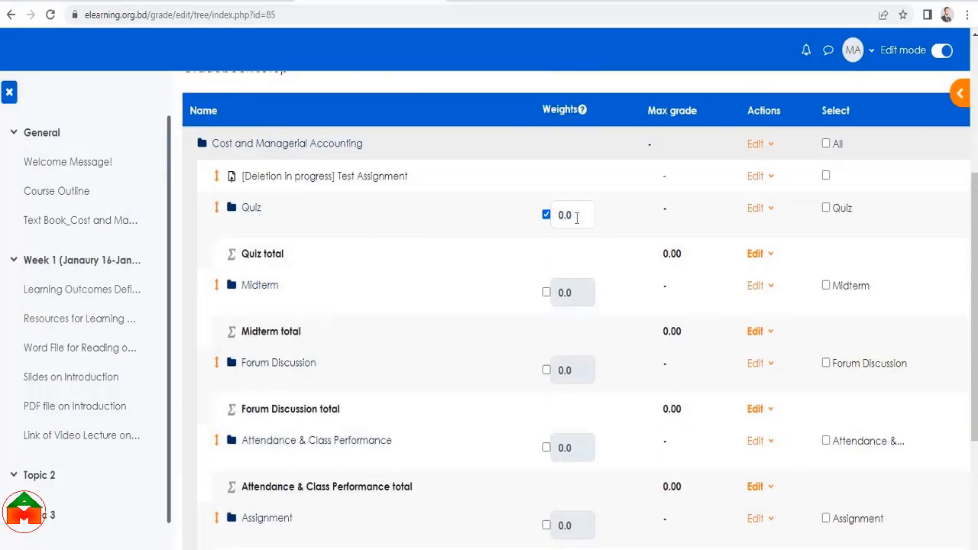
{"action": "double_click", "coordinate": [555, 217]}
{"action": "type", "text": "15"}
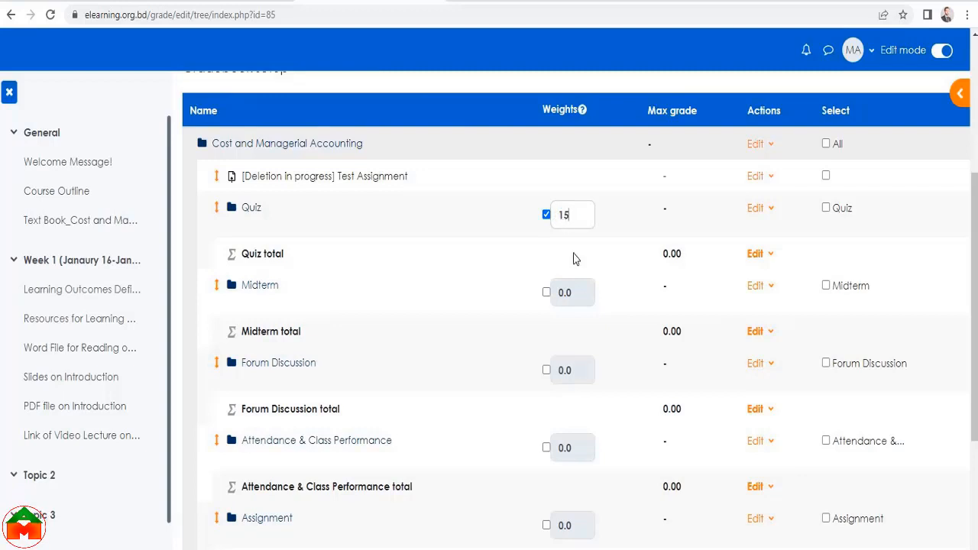
{"action": "left_click", "coordinate": [546, 292]}
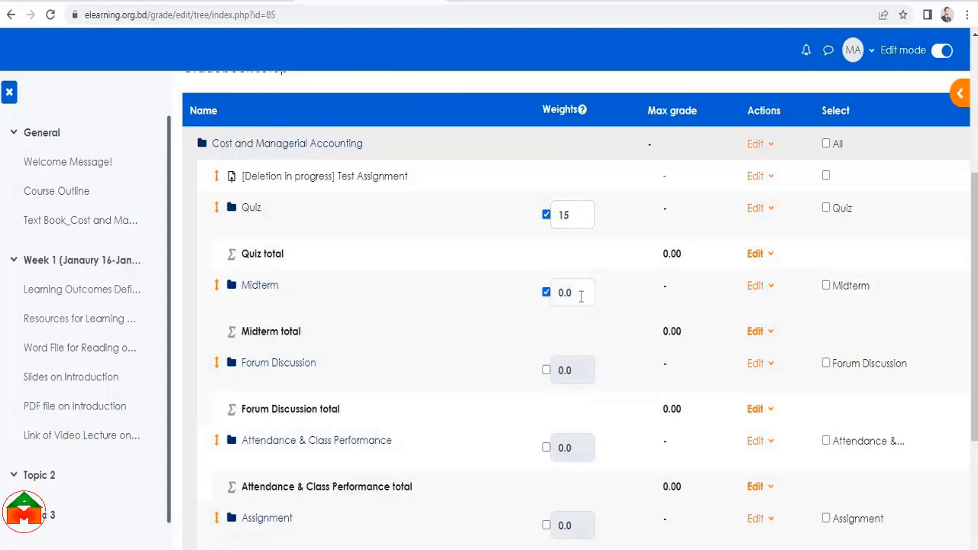
{"action": "double_click", "coordinate": [555, 293]}
{"action": "type", "text": "15"}
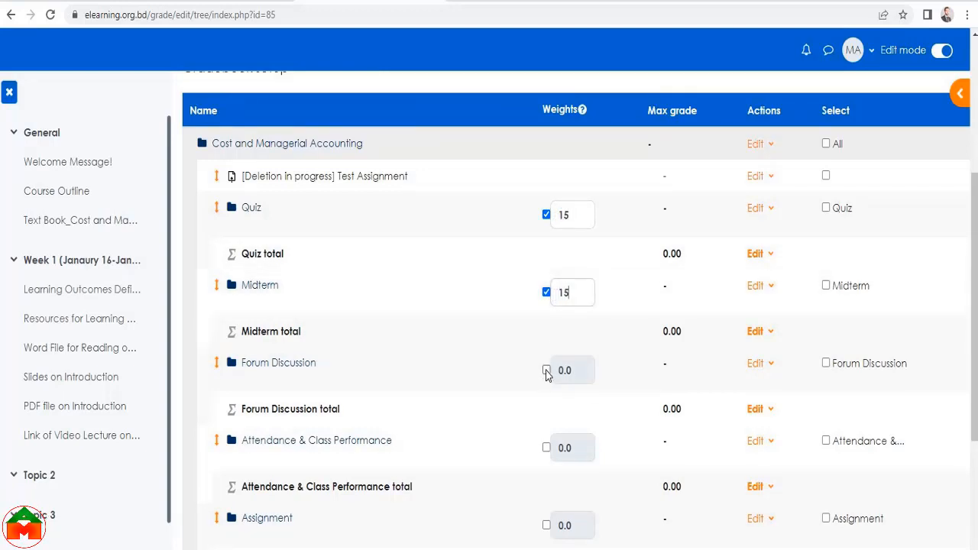
{"action": "left_click", "coordinate": [546, 370]}
{"action": "double_click", "coordinate": [559, 372]}
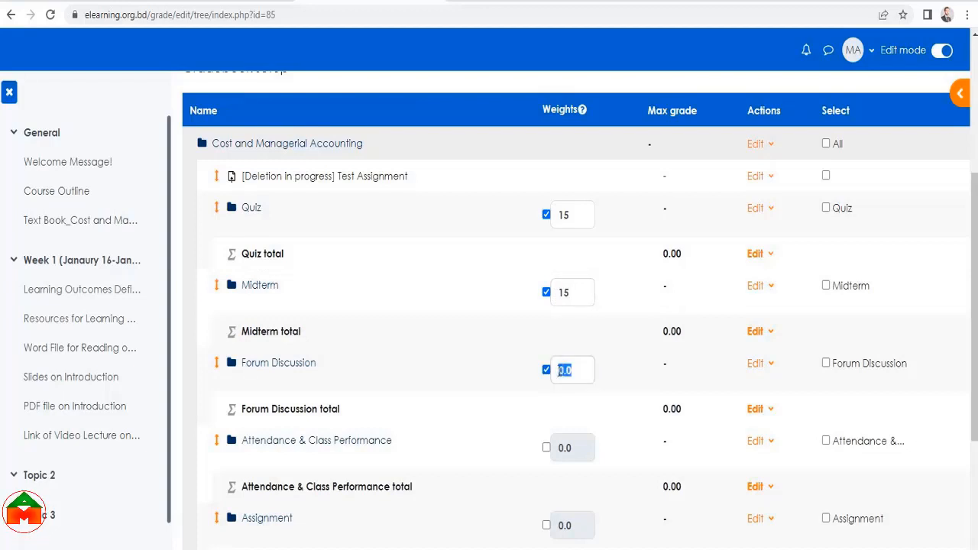
{"action": "type", "text": "10"}
{"action": "scroll", "coordinate": [563, 372], "scroll_direction": "down", "scroll_amount": 2}
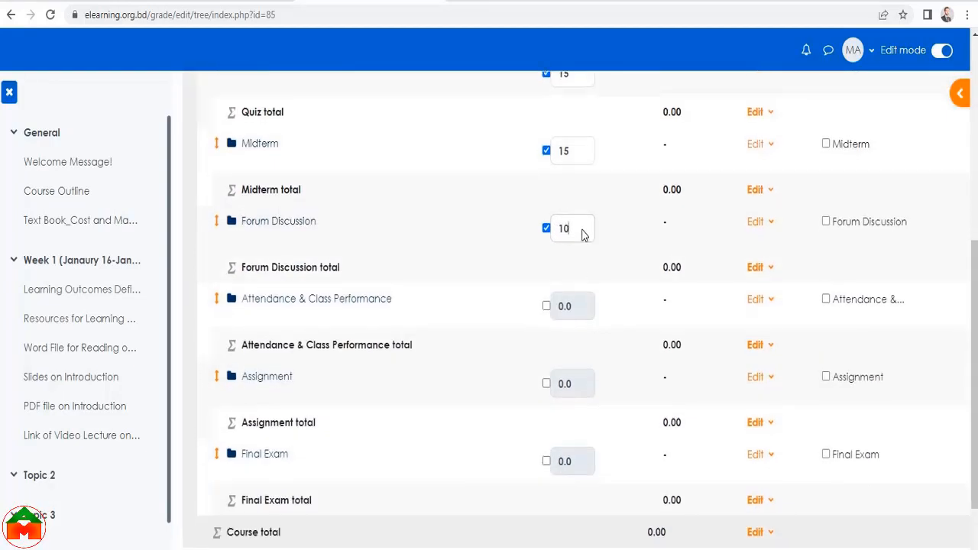
{"action": "scroll", "coordinate": [573, 305], "scroll_direction": "up", "scroll_amount": 2}
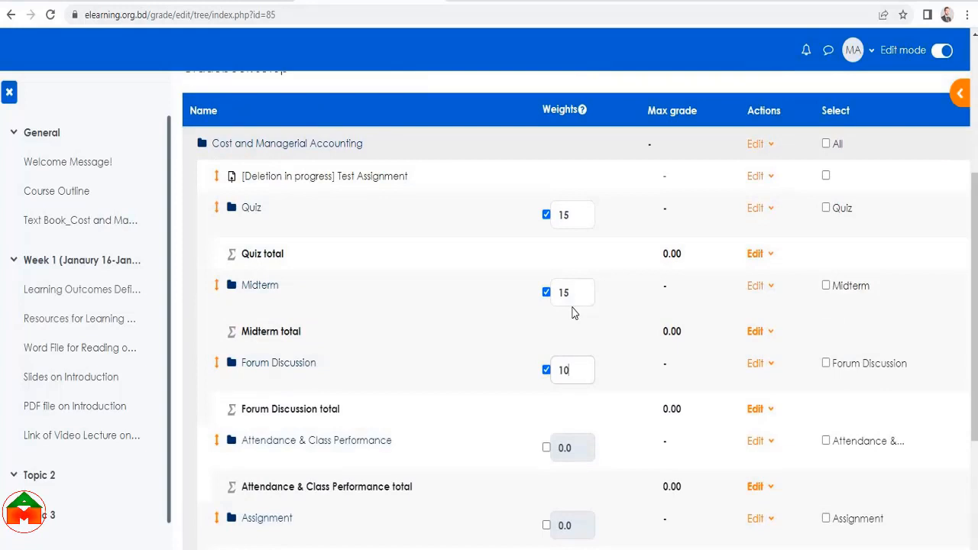
{"action": "scroll", "coordinate": [578, 334], "scroll_direction": "down", "scroll_amount": 2}
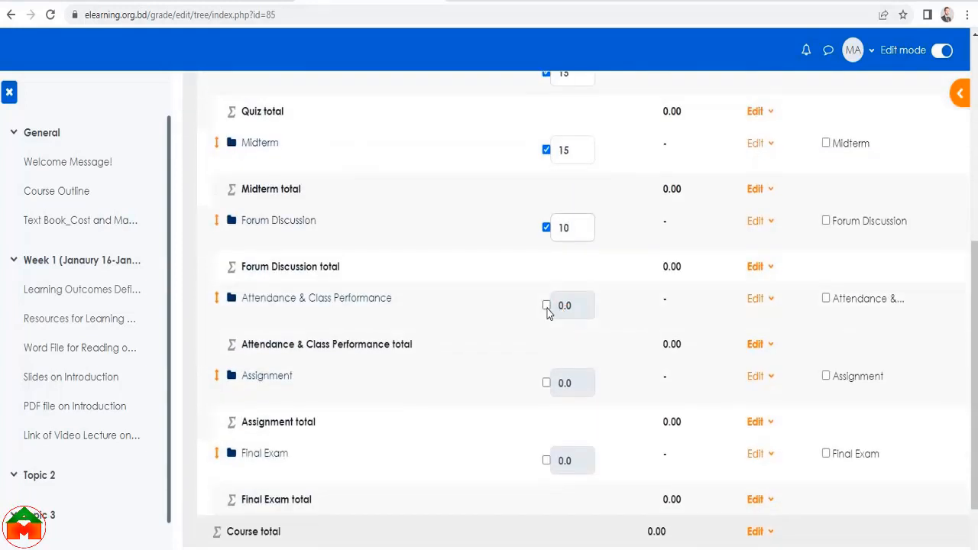
Weight Attendance & Class Performance and Assignment at 10 and Final Exam at 40
{"action": "left_click", "coordinate": [547, 305]}
{"action": "double_click", "coordinate": [553, 305]}
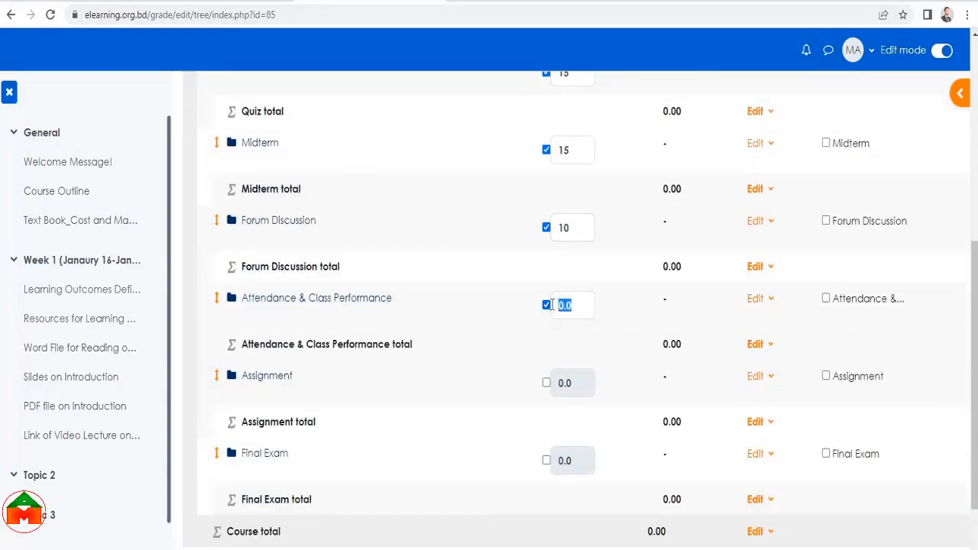
{"action": "type", "text": "10"}
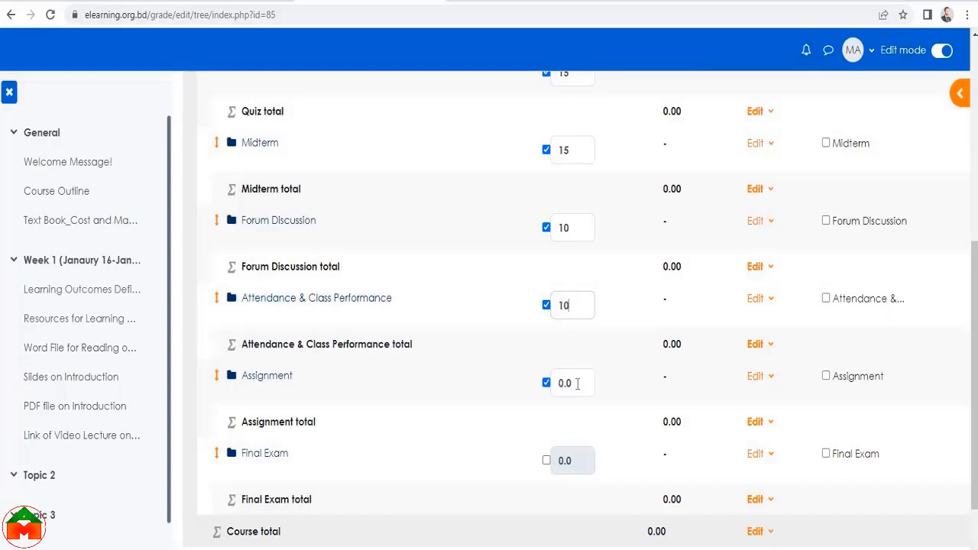
{"action": "type", "text": "1"}
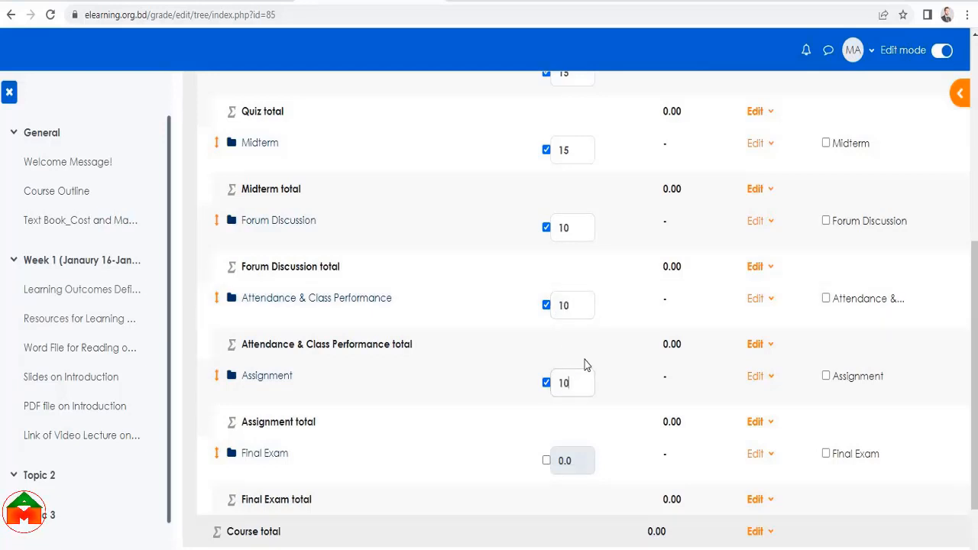
{"action": "type", "text": "0"}
{"action": "scroll", "coordinate": [584, 360], "scroll_direction": "down", "scroll_amount": 2}
{"action": "left_click", "coordinate": [547, 318]}
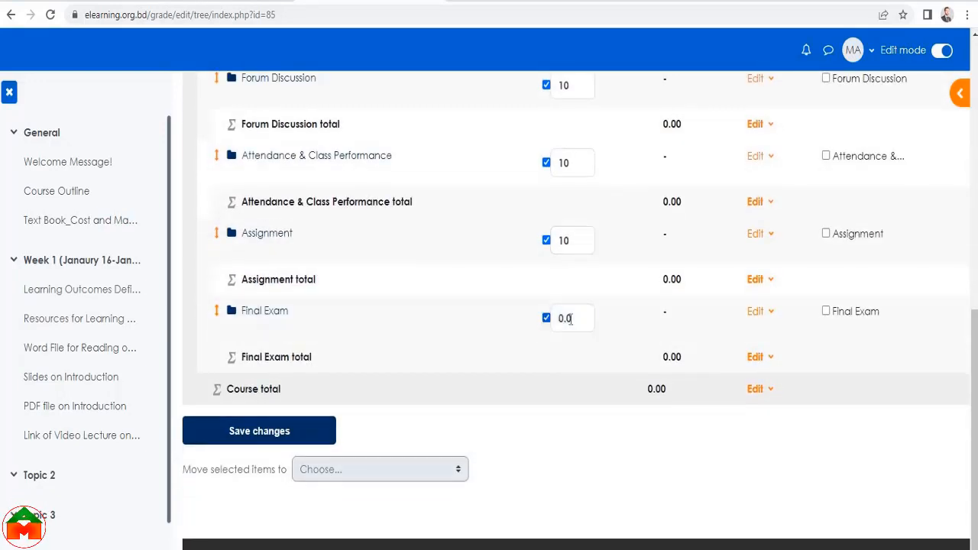
{"action": "left_click_drag", "start_coordinate": [554, 322], "coordinate": [589, 323]}
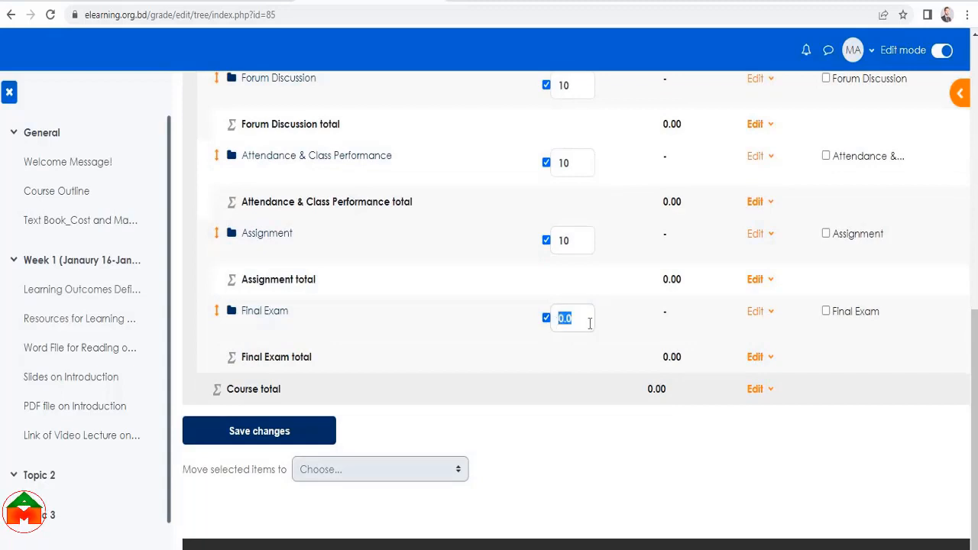
{"action": "type", "text": "40"}
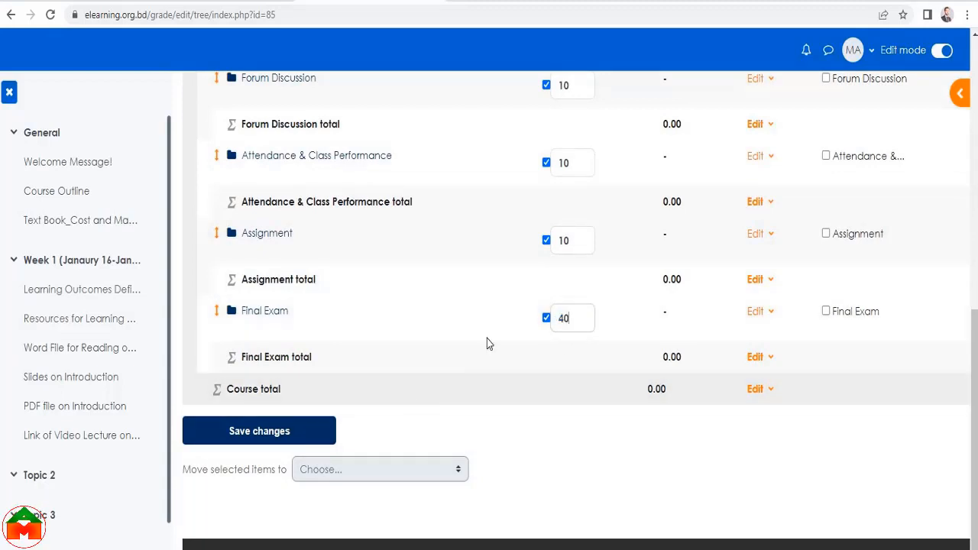
{"action": "scroll", "coordinate": [581, 314], "scroll_direction": "up", "scroll_amount": 3}
{"action": "scroll", "coordinate": [556, 327], "scroll_direction": "down", "scroll_amount": 2}
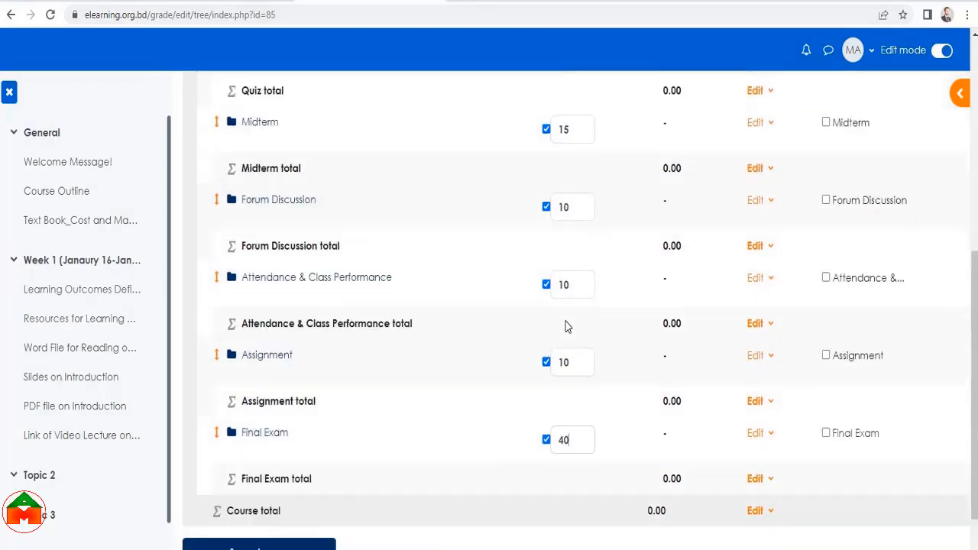
{"action": "scroll", "coordinate": [337, 452], "scroll_direction": "down", "scroll_amount": 1}
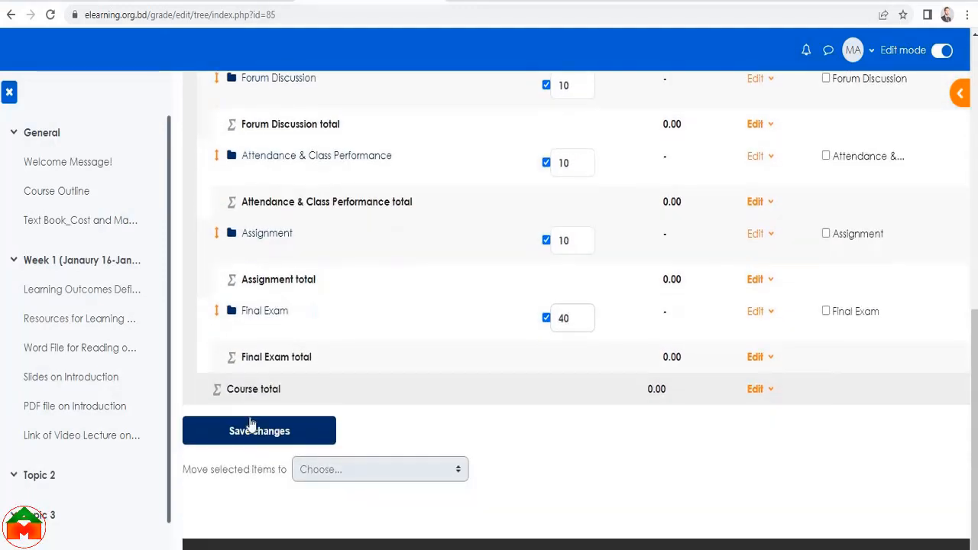
Save the category weights and review the updated gradebook setup
{"action": "left_click", "coordinate": [260, 432]}
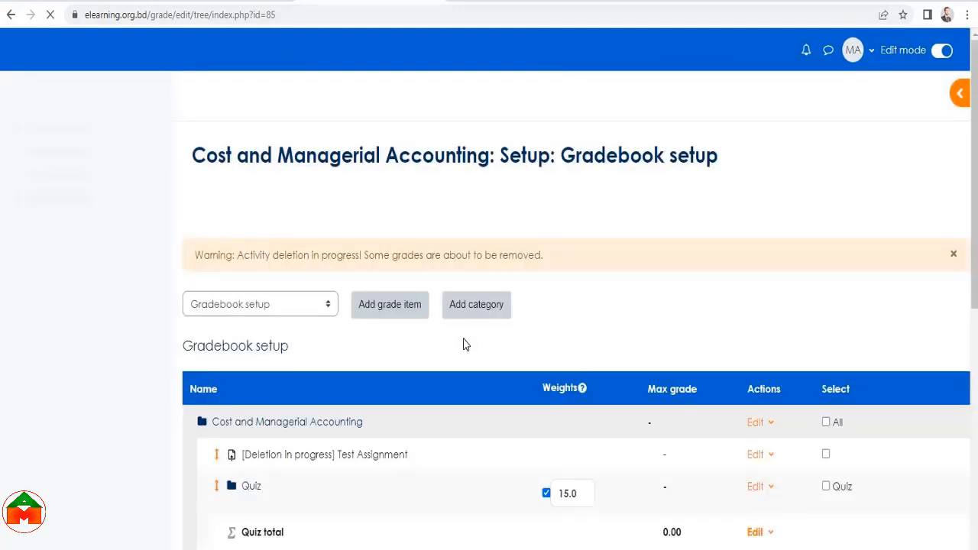
{"action": "scroll", "coordinate": [463, 343], "scroll_direction": "down", "scroll_amount": 6}
{"action": "scroll", "coordinate": [352, 245], "scroll_direction": "up", "scroll_amount": 3}
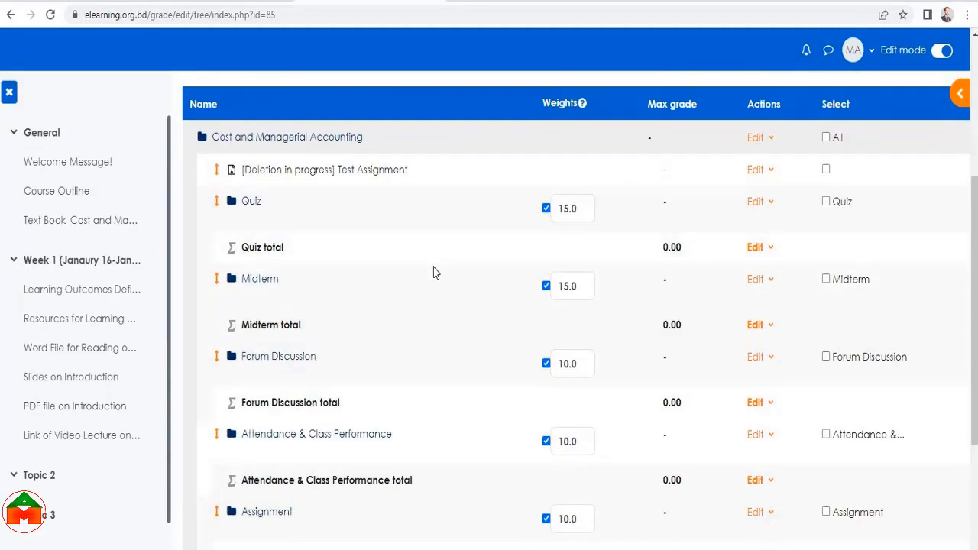
{"action": "scroll", "coordinate": [433, 273], "scroll_direction": "up", "scroll_amount": 2}
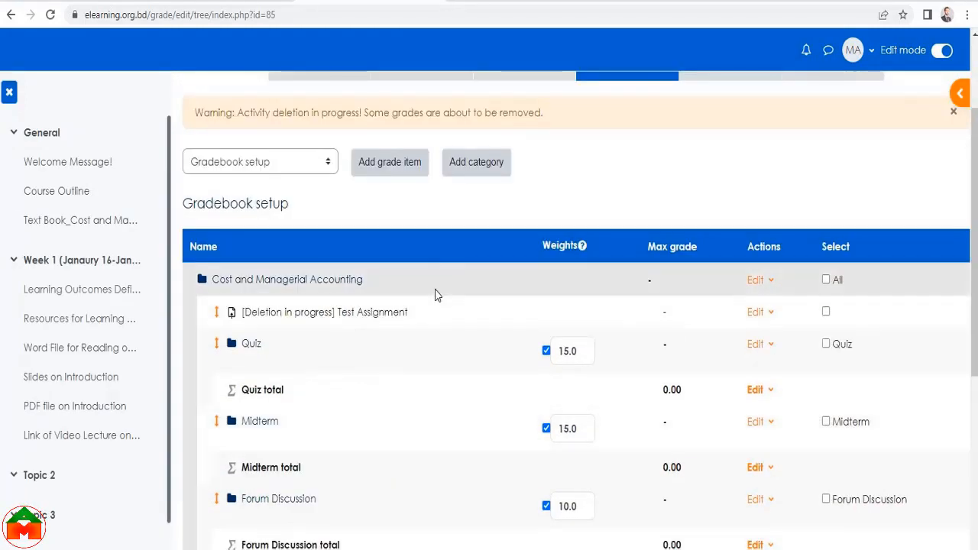
{"action": "scroll", "coordinate": [388, 362], "scroll_direction": "down", "scroll_amount": 7}
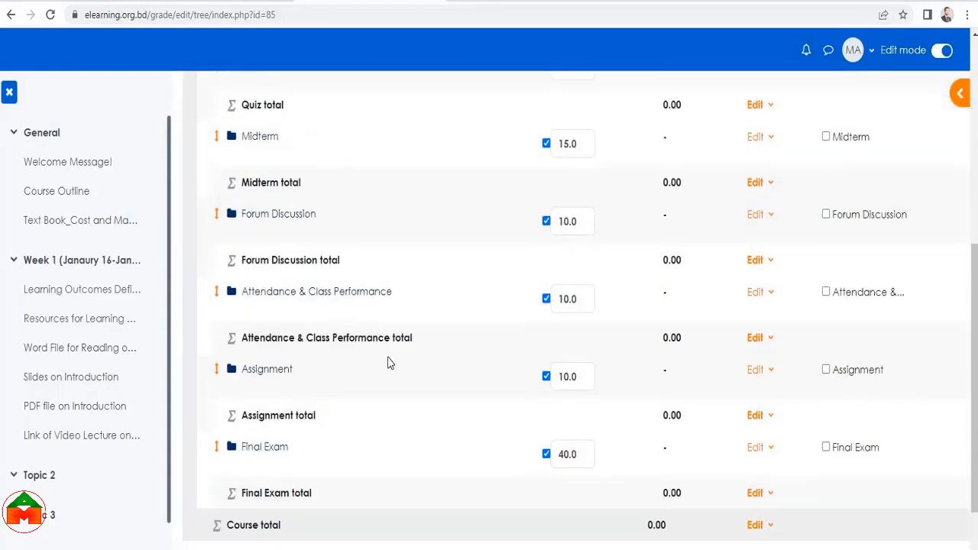
{"action": "scroll", "coordinate": [388, 362], "scroll_direction": "up", "scroll_amount": 5}
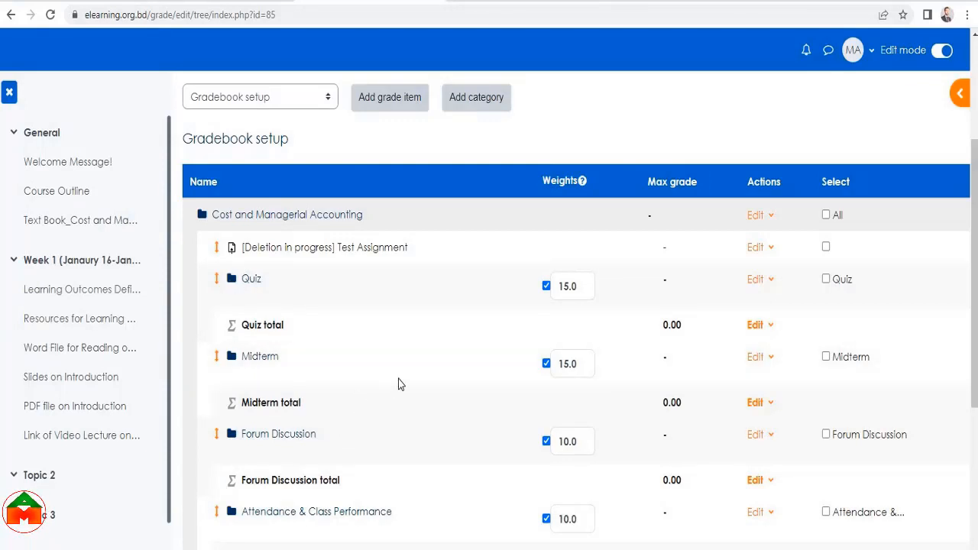
{"action": "scroll", "coordinate": [380, 353], "scroll_direction": "up", "scroll_amount": 3}
{"action": "left_click", "coordinate": [329, 215]}
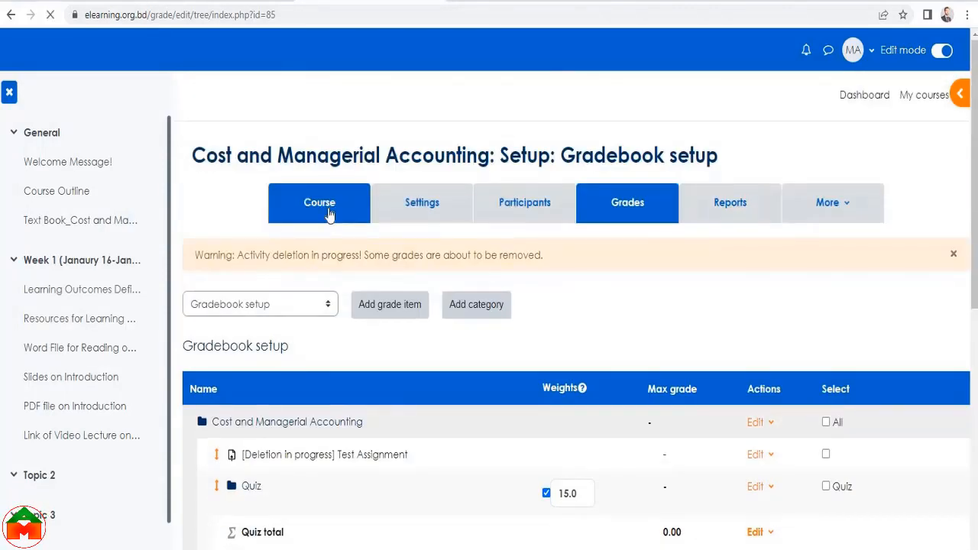
Add a Forum activity to Week 1, choosing it from the full activity list
{"action": "scroll", "coordinate": [405, 352], "scroll_direction": "down", "scroll_amount": 5}
{"action": "scroll", "coordinate": [411, 364], "scroll_direction": "down", "scroll_amount": 15}
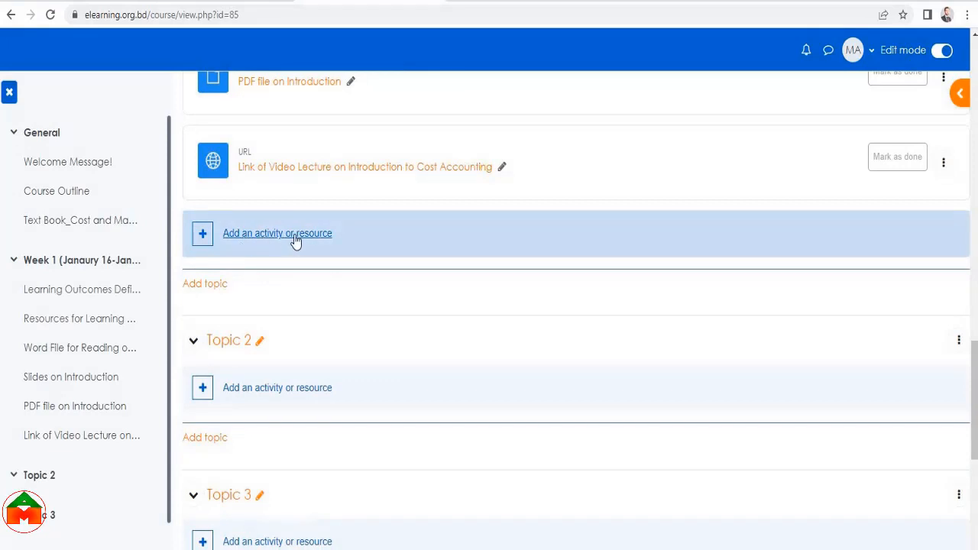
{"action": "scroll", "coordinate": [295, 243], "scroll_direction": "up", "scroll_amount": 3}
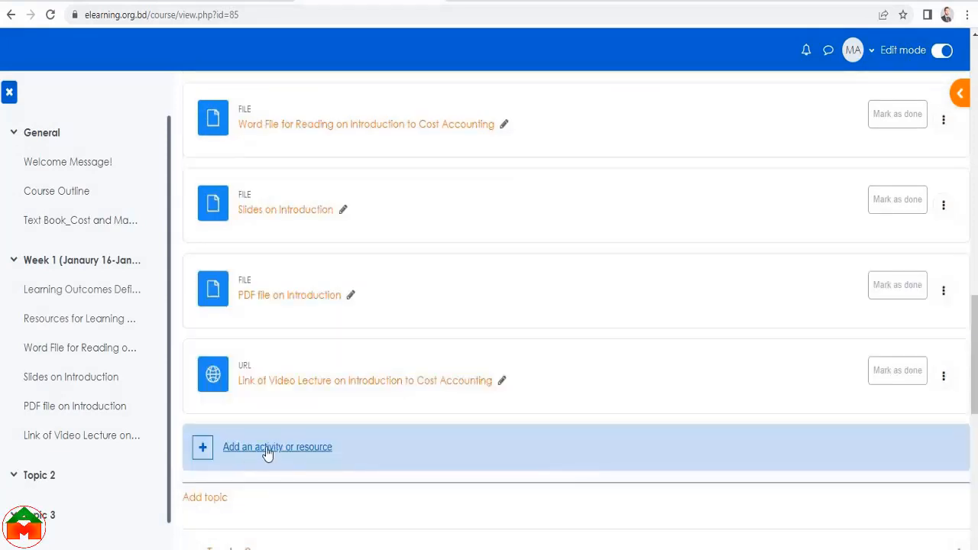
{"action": "left_click", "coordinate": [268, 452]}
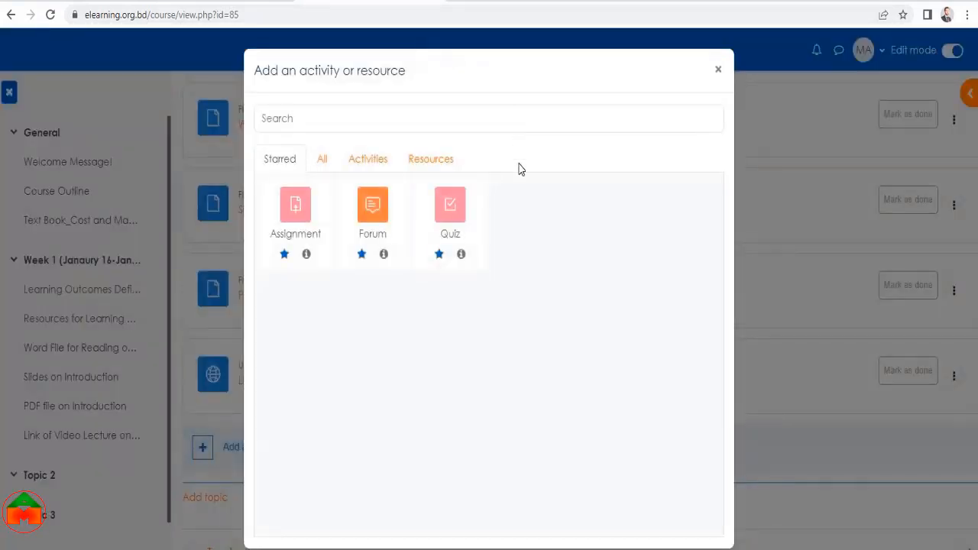
{"action": "left_click", "coordinate": [375, 168]}
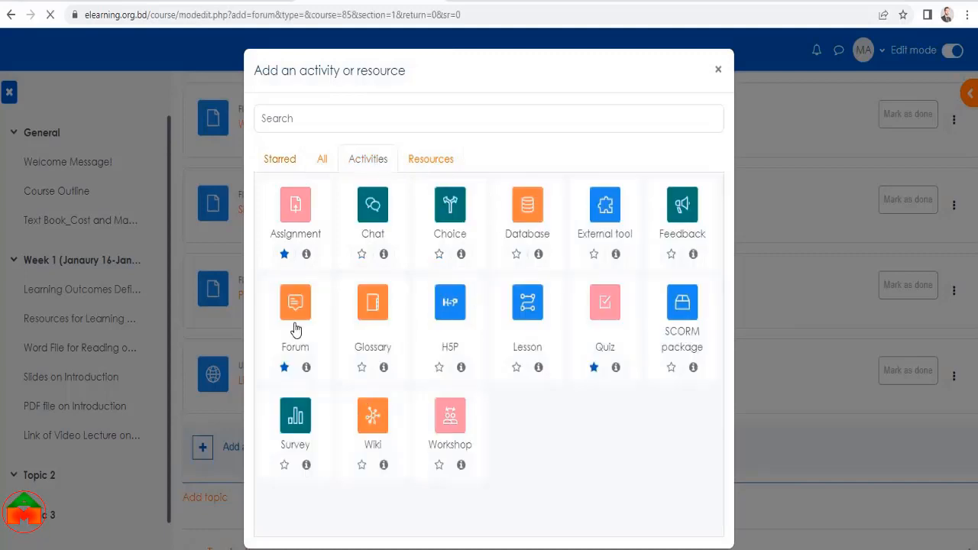
{"action": "scroll", "coordinate": [429, 289], "scroll_direction": "down", "scroll_amount": 3}
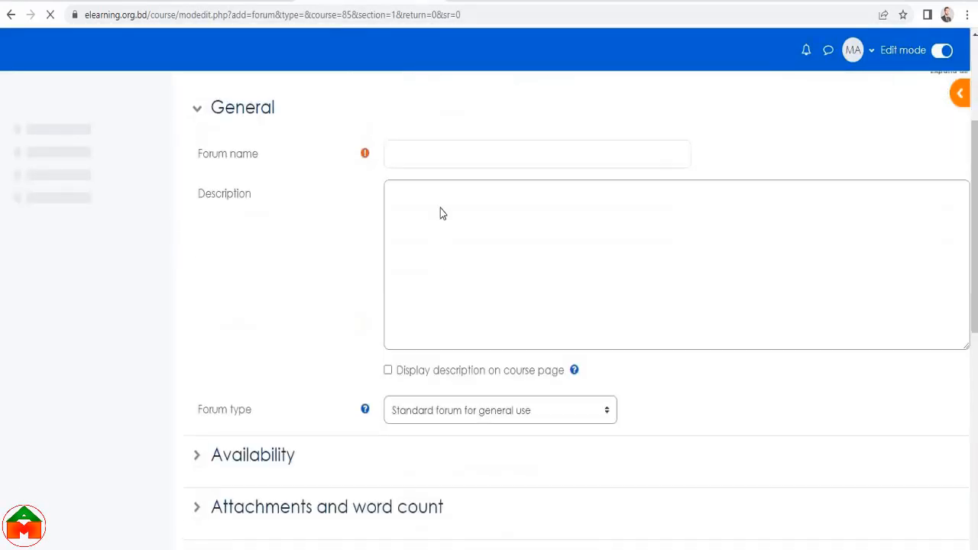
Name the forum 'Forum 1' and paste the costing-systems prerequisites question as its description
{"action": "left_click", "coordinate": [445, 150]}
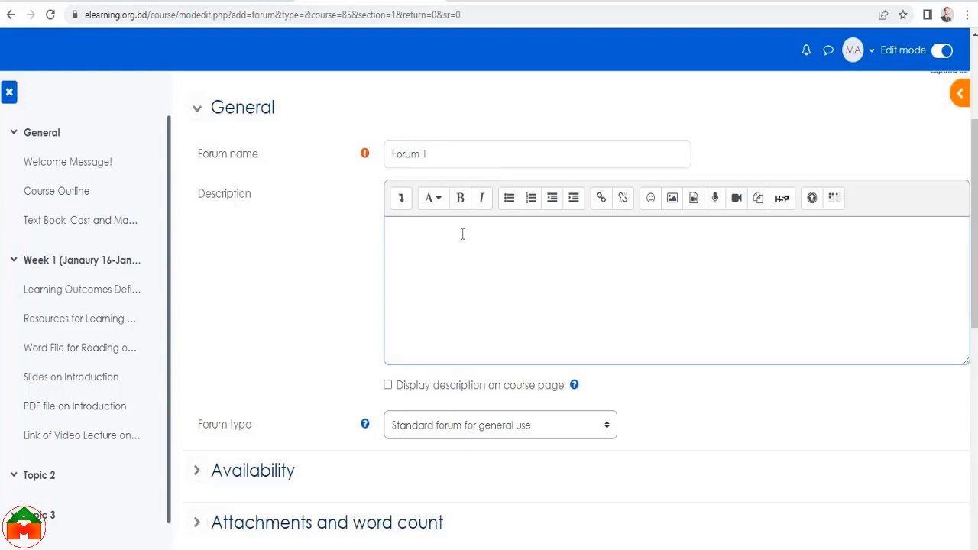
{"action": "scroll", "coordinate": [462, 234], "scroll_direction": "up", "scroll_amount": 2}
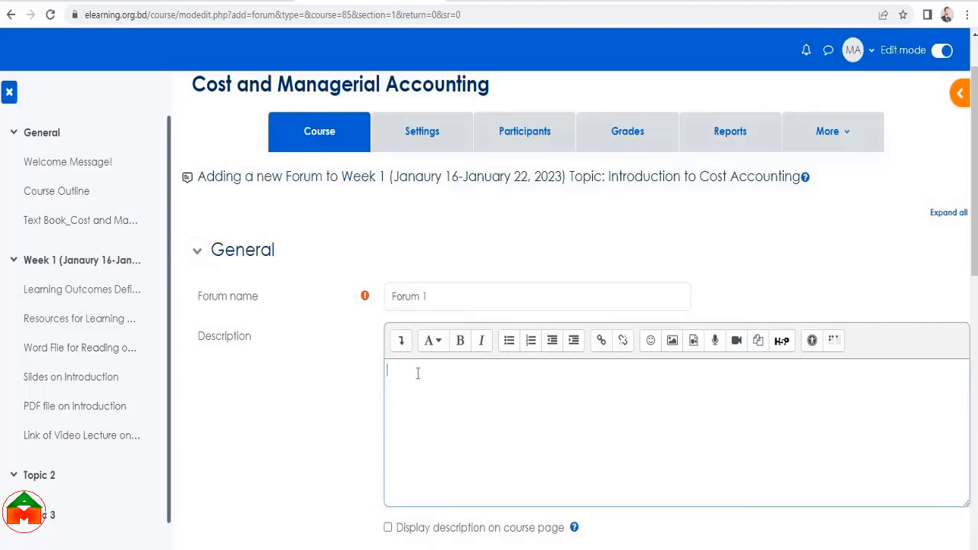
{"action": "scroll", "coordinate": [438, 381], "scroll_direction": "down", "scroll_amount": 2}
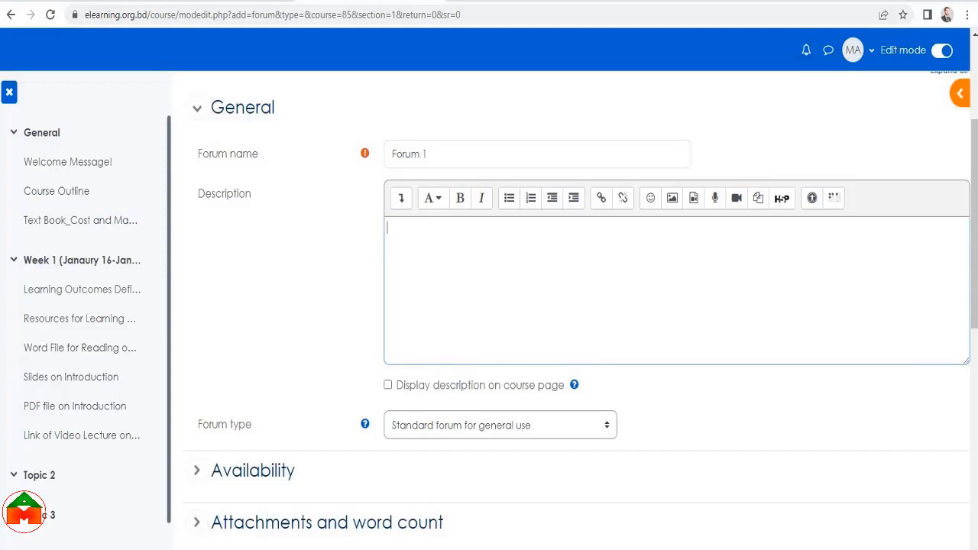
{"action": "key", "text": "alt+Tab"}
{"action": "left_click_drag", "start_coordinate": [662, 247], "coordinate": [260, 247]}
{"action": "key", "text": "ctrl+c"}
{"action": "key", "text": "alt+Tab"}
{"action": "key", "text": "ctrl+v"}
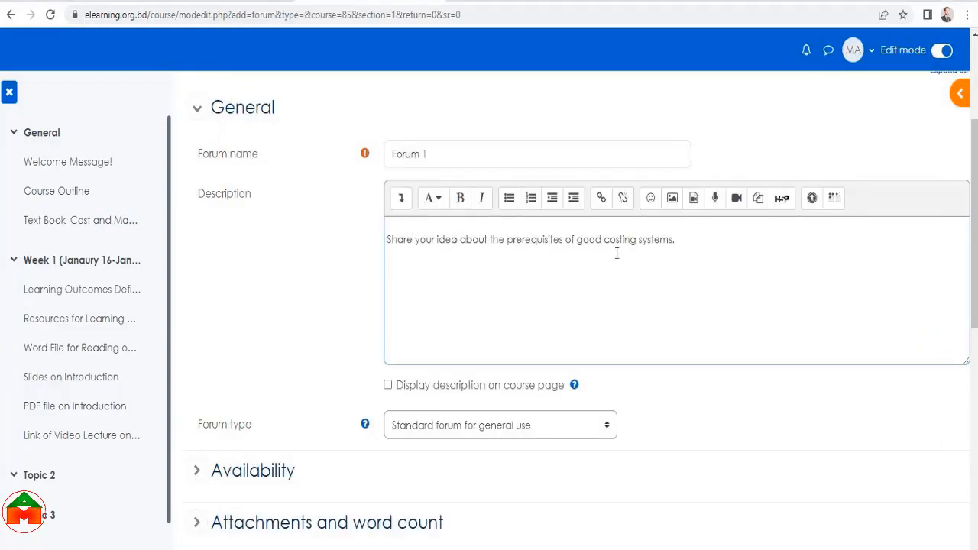
{"action": "scroll", "coordinate": [623, 290], "scroll_direction": "down", "scroll_amount": 5}
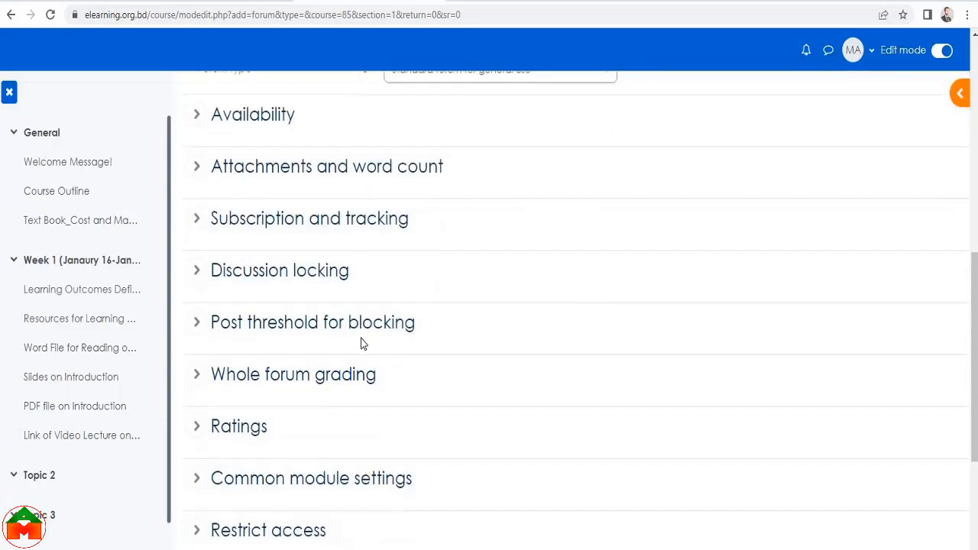
Check the Availability and attachments/word count sections of the forum settings
{"action": "scroll", "coordinate": [485, 362], "scroll_direction": "up", "scroll_amount": 5}
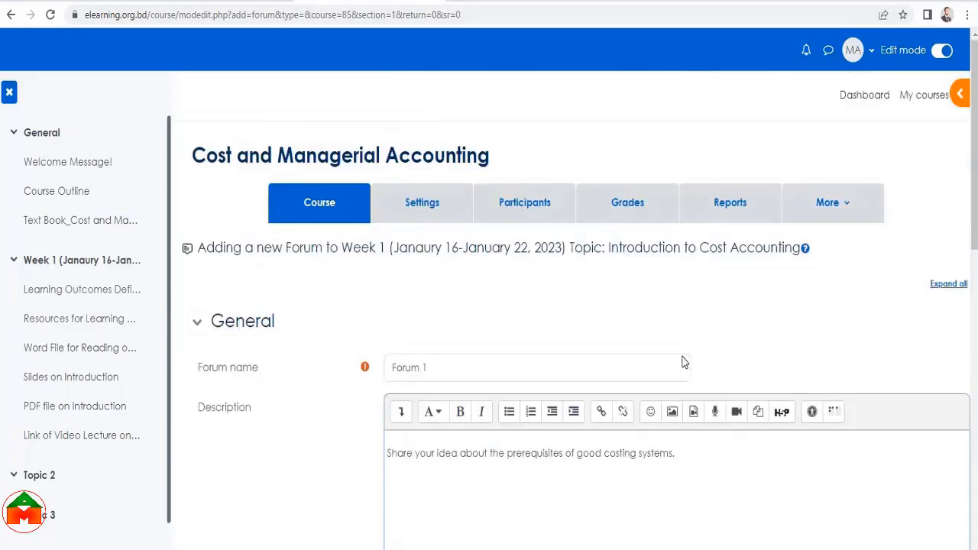
{"action": "scroll", "coordinate": [684, 362], "scroll_direction": "down", "scroll_amount": 8}
{"action": "scroll", "coordinate": [382, 397], "scroll_direction": "up", "scroll_amount": 3}
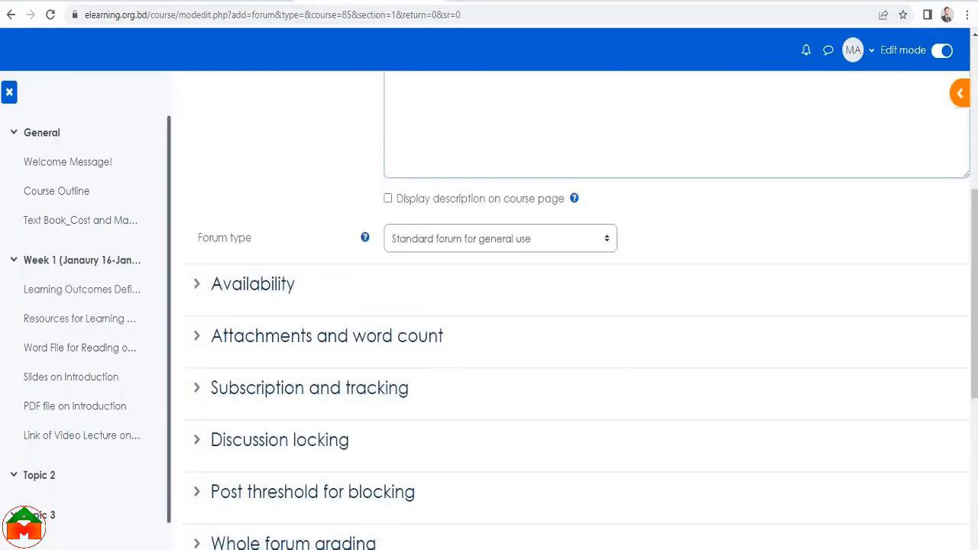
{"action": "scroll", "coordinate": [406, 431], "scroll_direction": "up", "scroll_amount": 5}
{"action": "scroll", "coordinate": [406, 431], "scroll_direction": "down", "scroll_amount": 4}
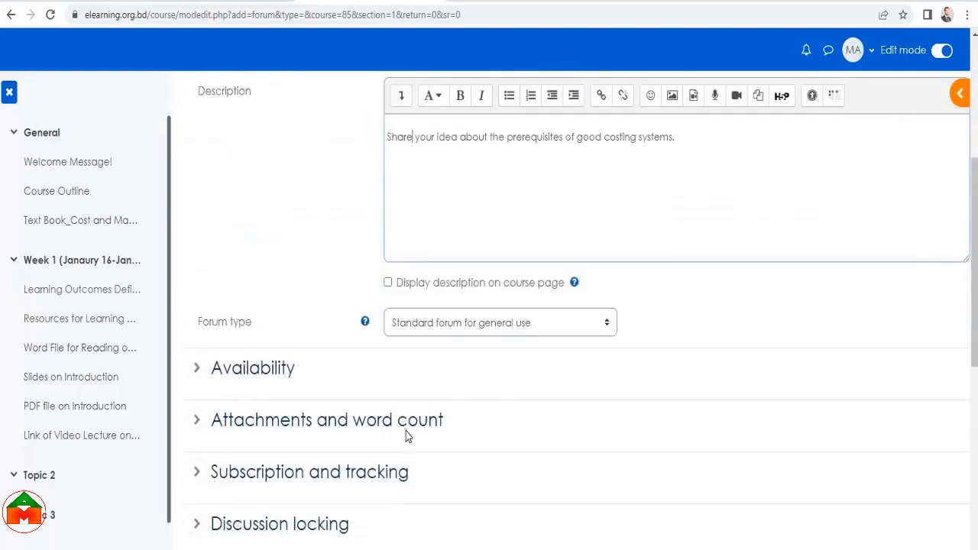
{"action": "scroll", "coordinate": [346, 461], "scroll_direction": "down", "scroll_amount": 1}
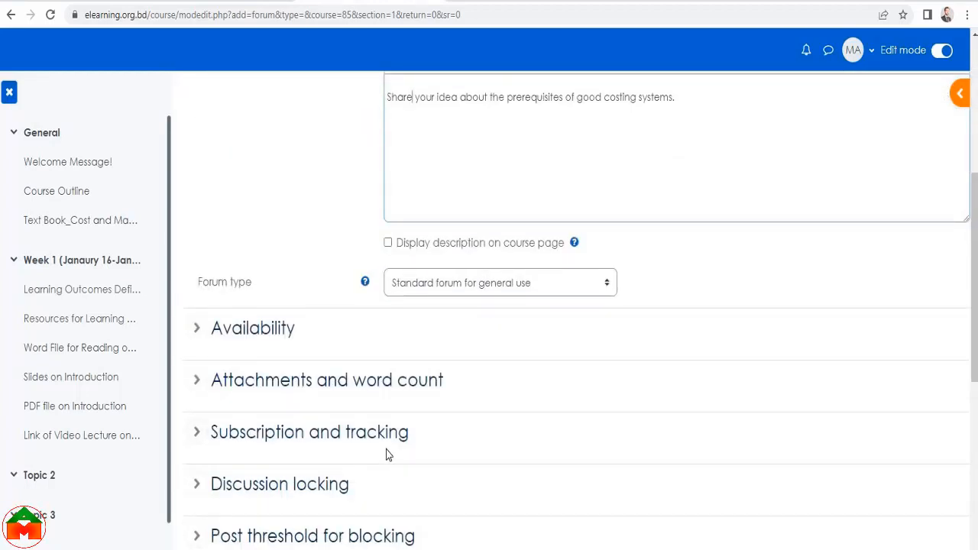
{"action": "scroll", "coordinate": [389, 451], "scroll_direction": "down", "scroll_amount": 3}
{"action": "scroll", "coordinate": [393, 448], "scroll_direction": "up", "scroll_amount": 2}
{"action": "scroll", "coordinate": [509, 441], "scroll_direction": "down", "scroll_amount": 4}
{"action": "scroll", "coordinate": [482, 428], "scroll_direction": "up", "scroll_amount": 5}
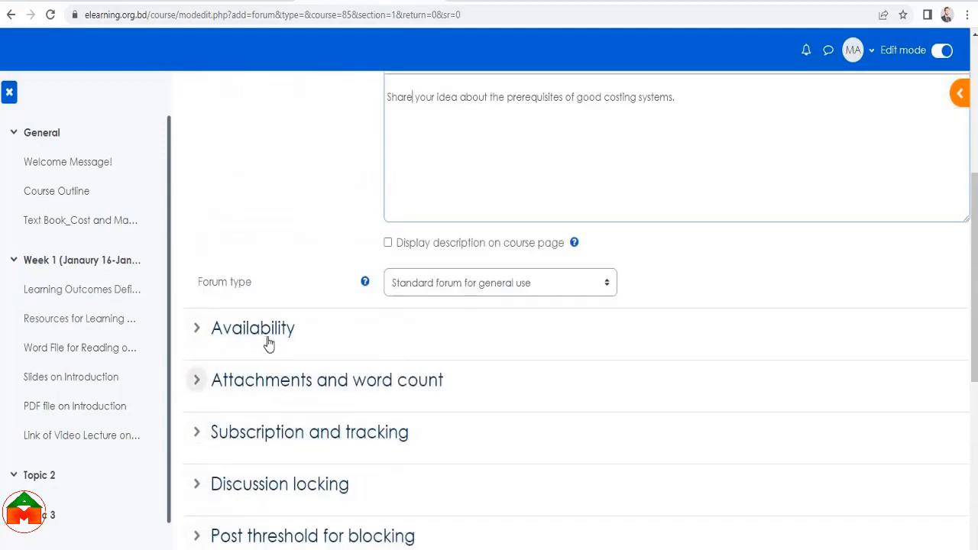
{"action": "left_click", "coordinate": [281, 351]}
{"action": "left_click", "coordinate": [283, 465]}
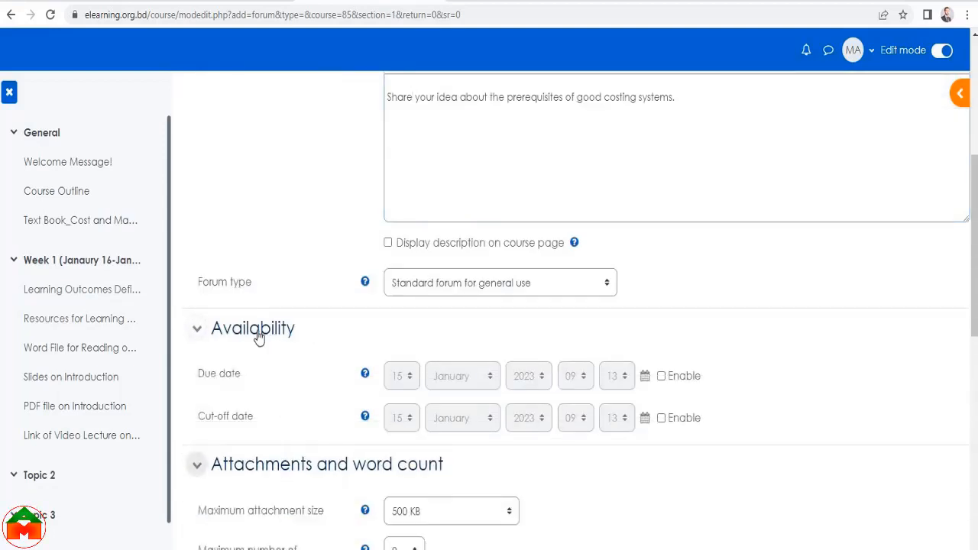
{"action": "left_click", "coordinate": [258, 339]}
Expand every section of the Forum 1 settings form and scan through it
{"action": "scroll", "coordinate": [963, 356], "scroll_direction": "up", "scroll_amount": 5}
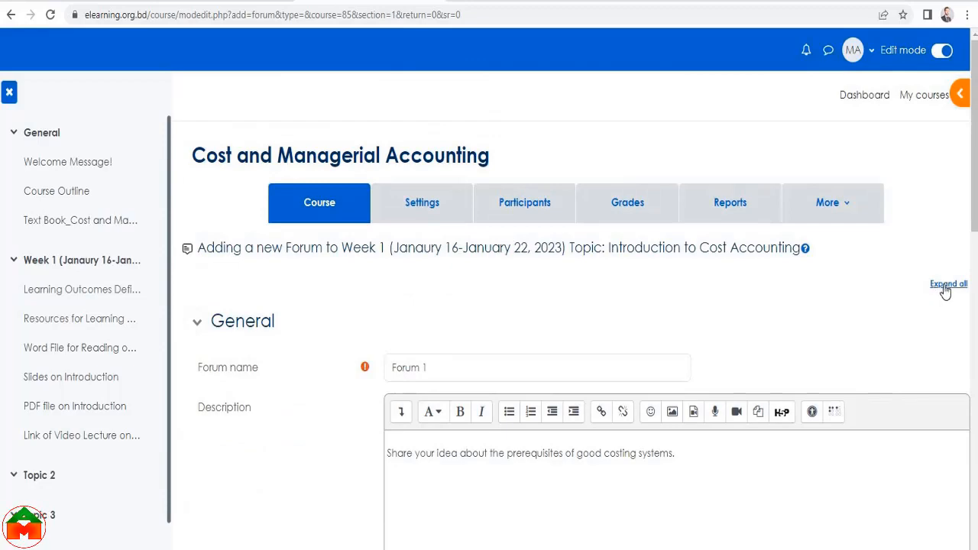
{"action": "scroll", "coordinate": [635, 433], "scroll_direction": "down", "scroll_amount": 10}
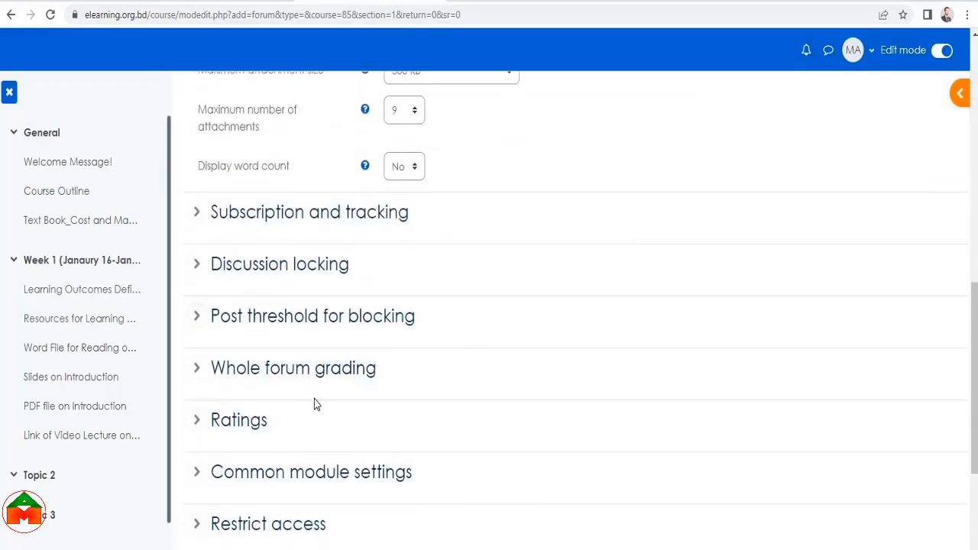
{"action": "scroll", "coordinate": [800, 334], "scroll_direction": "up", "scroll_amount": 1}
{"action": "scroll", "coordinate": [840, 313], "scroll_direction": "up", "scroll_amount": 10}
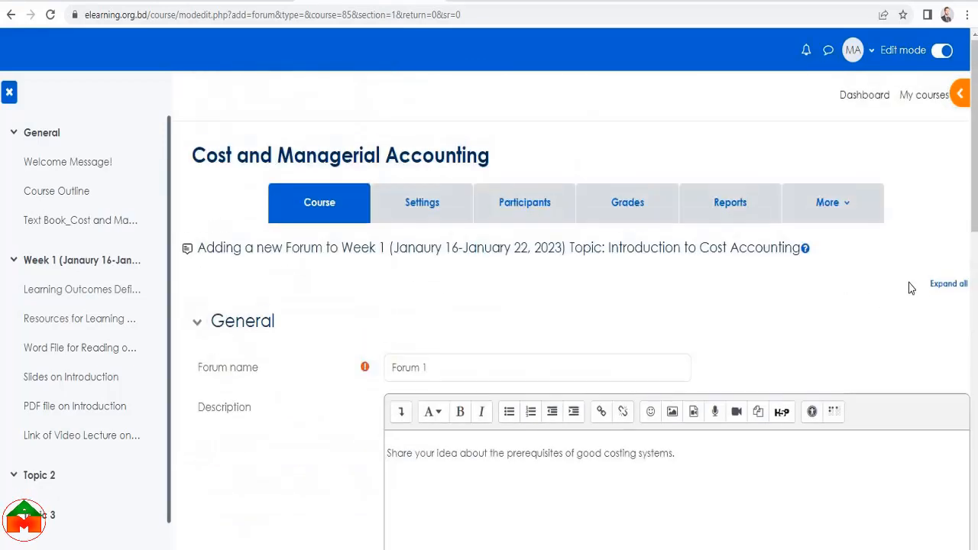
{"action": "left_click", "coordinate": [947, 284]}
{"action": "scroll", "coordinate": [504, 389], "scroll_direction": "down", "scroll_amount": 15}
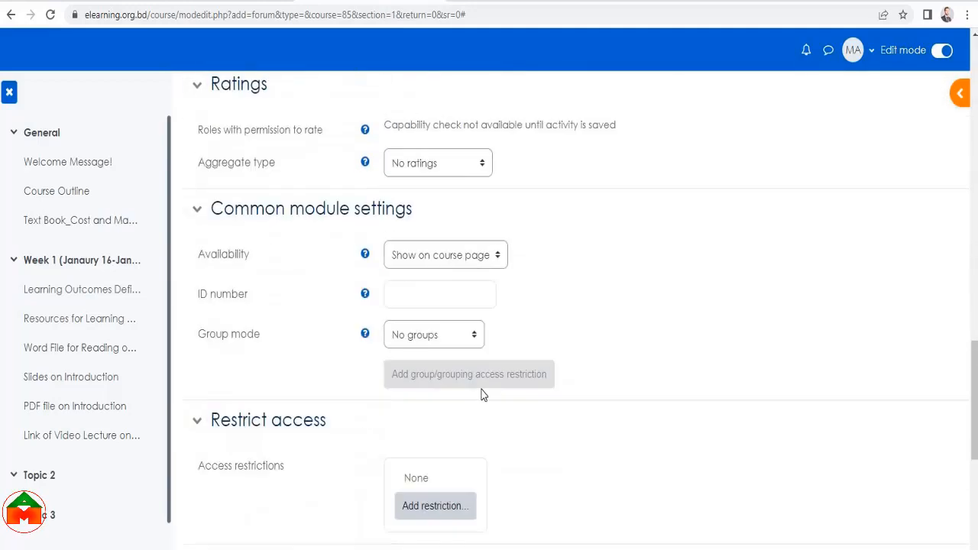
{"action": "scroll", "coordinate": [481, 393], "scroll_direction": "up", "scroll_amount": 15}
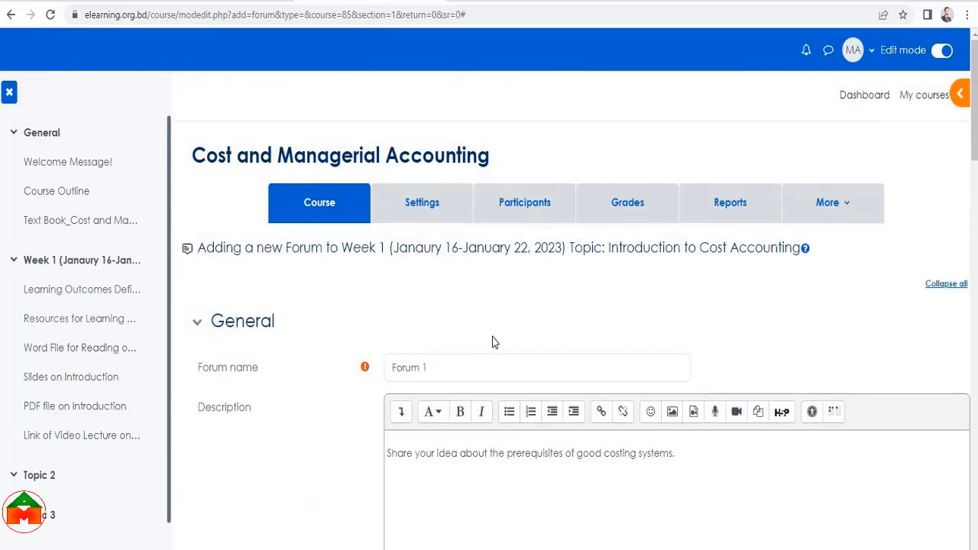
{"action": "scroll", "coordinate": [484, 363], "scroll_direction": "down", "scroll_amount": 6}
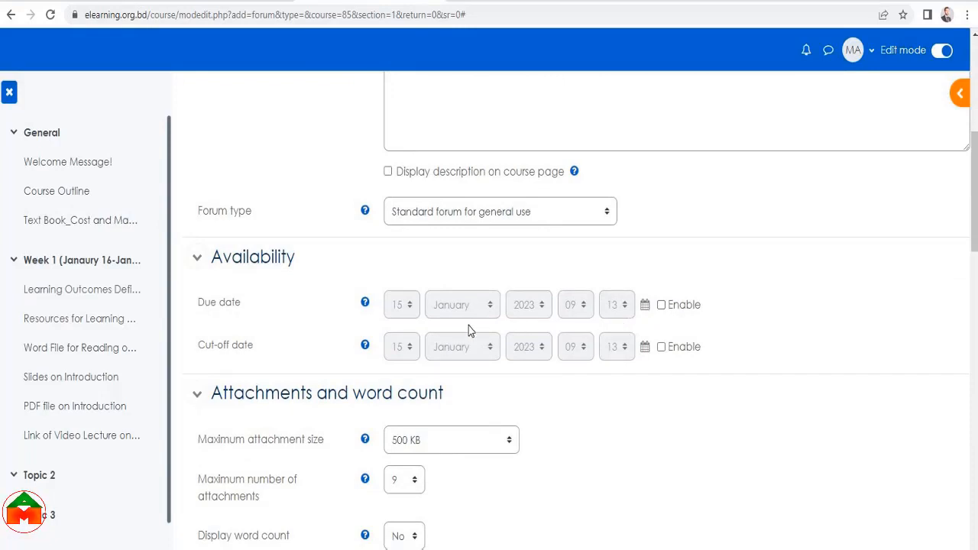
Enable the due date and cut-off date, setting their days to 16 and 22 January
{"action": "left_click", "coordinate": [662, 305]}
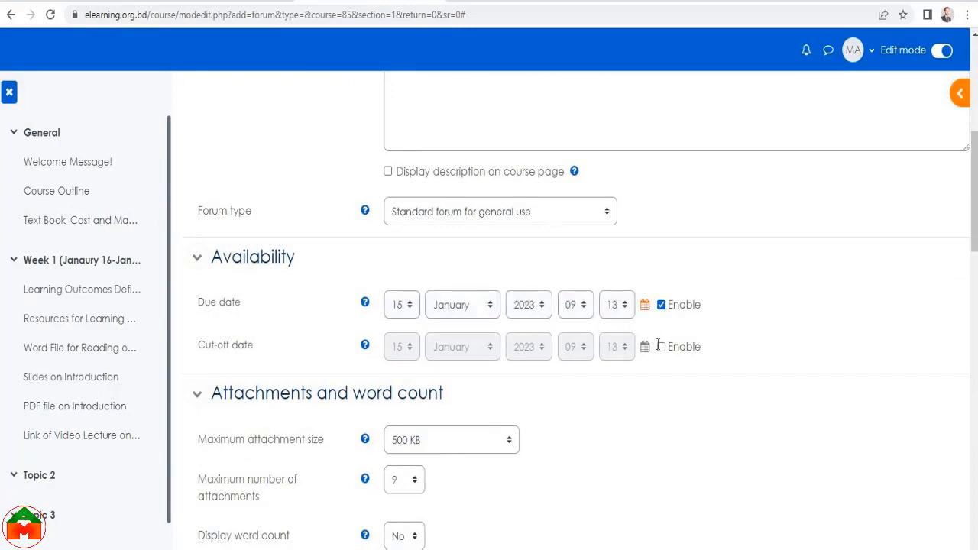
{"action": "left_click", "coordinate": [662, 348]}
{"action": "left_click", "coordinate": [409, 305]}
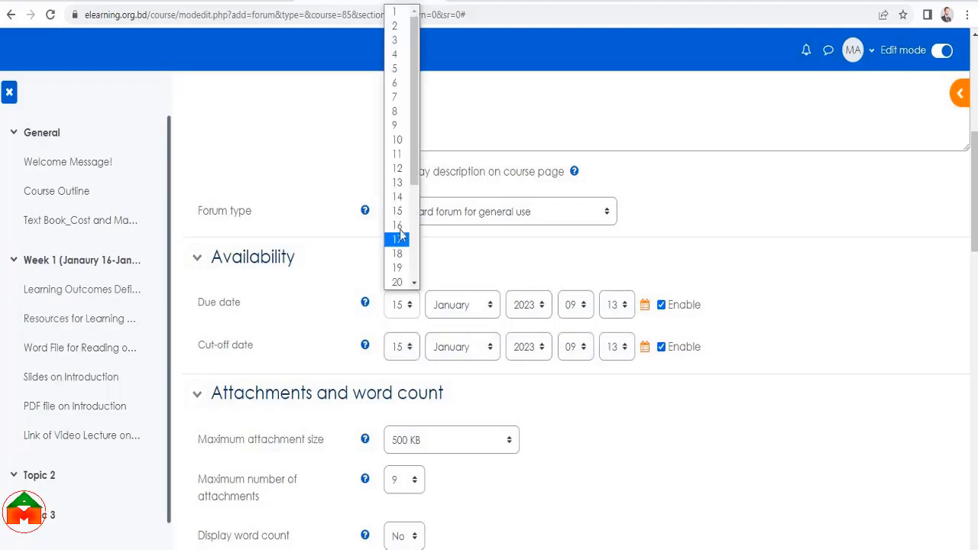
{"action": "left_click", "coordinate": [398, 225]}
{"action": "left_click", "coordinate": [410, 349]}
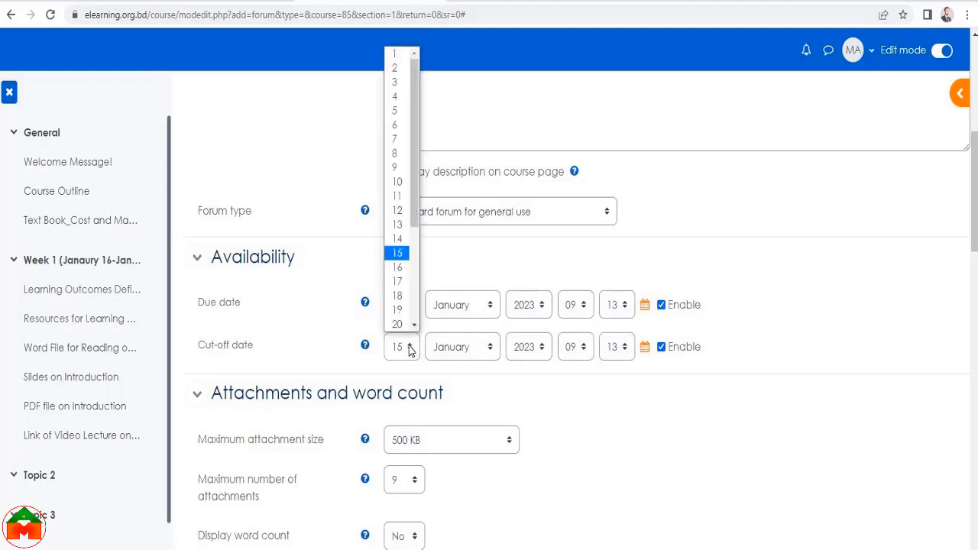
{"action": "scroll", "coordinate": [406, 298], "scroll_direction": "down", "scroll_amount": 2}
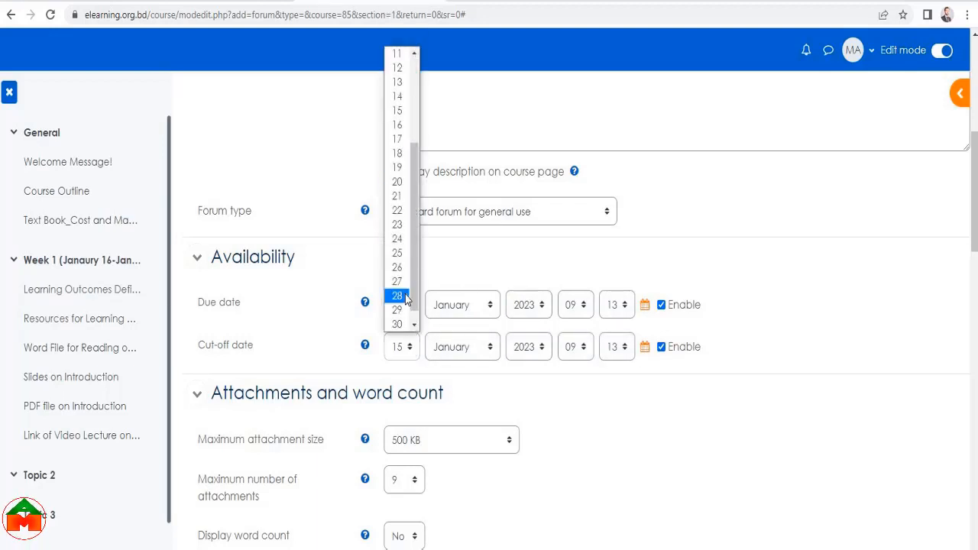
{"action": "left_click", "coordinate": [397, 210]}
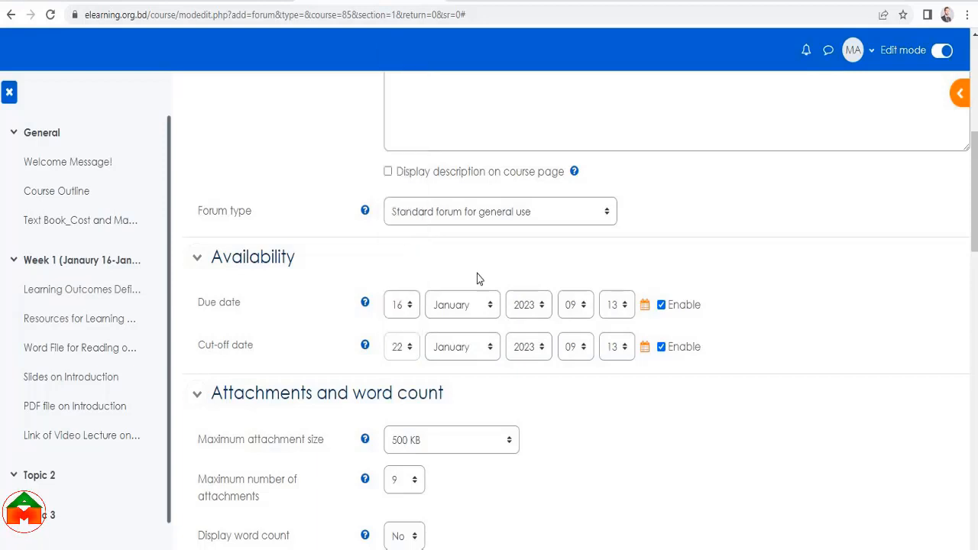
Set the due time to 00:00 and the cut-off time to 23:59
{"action": "left_click", "coordinate": [585, 305]}
{"action": "left_click", "coordinate": [570, 10]}
{"action": "left_click", "coordinate": [617, 305]}
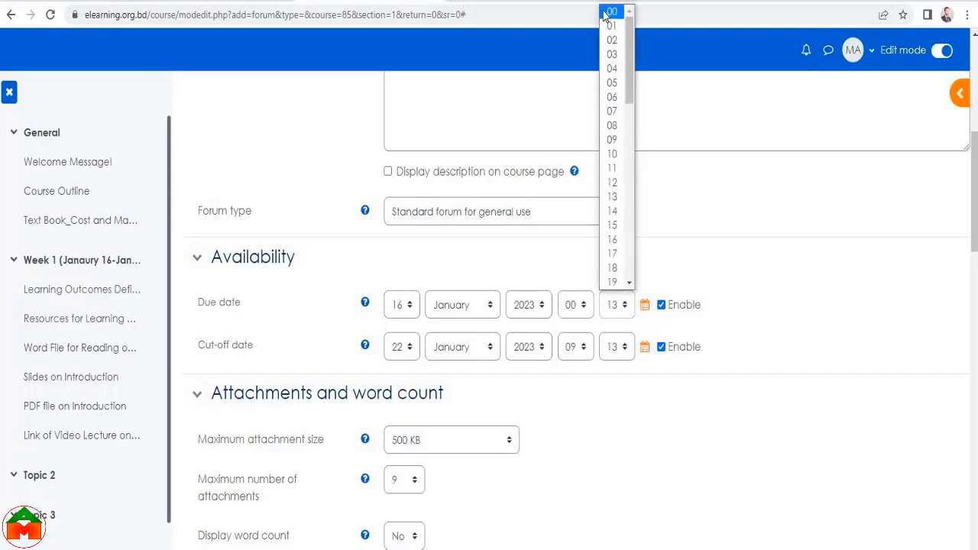
{"action": "left_click", "coordinate": [611, 11]}
{"action": "left_click", "coordinate": [574, 346]}
{"action": "scroll", "coordinate": [578, 322], "scroll_direction": "down", "scroll_amount": 1}
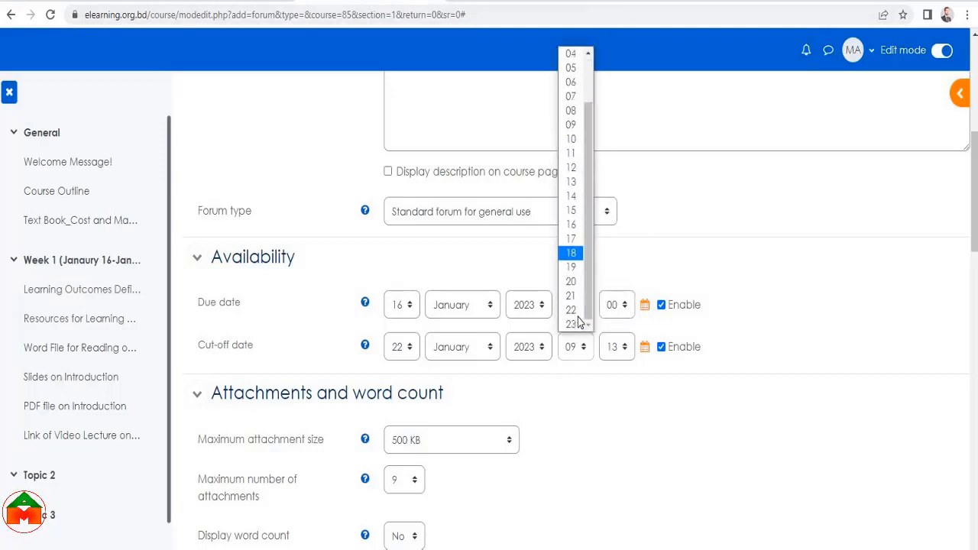
{"action": "left_click", "coordinate": [578, 324]}
{"action": "left_click", "coordinate": [617, 346]}
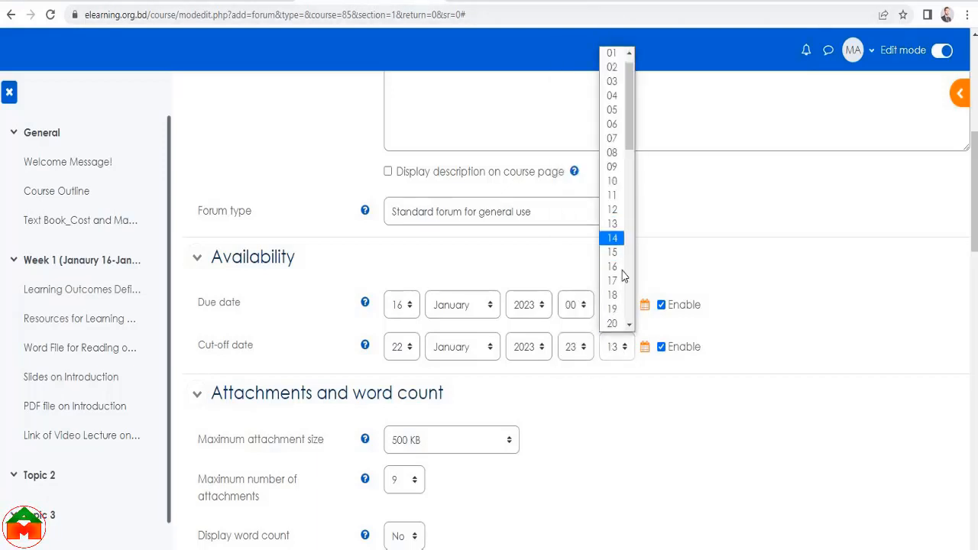
{"action": "scroll", "coordinate": [623, 275], "scroll_direction": "down", "scroll_amount": 7}
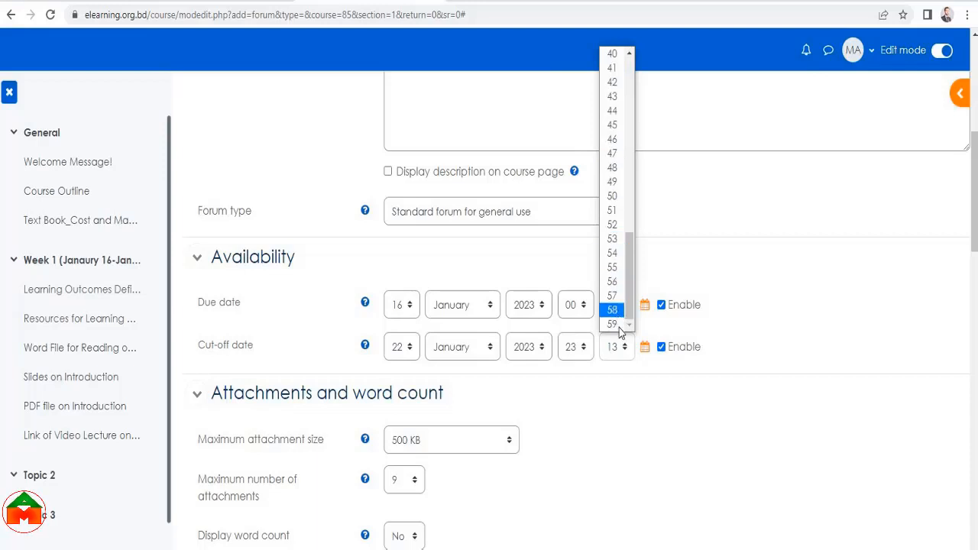
{"action": "left_click", "coordinate": [612, 324]}
{"action": "scroll", "coordinate": [250, 208], "scroll_direction": "down", "scroll_amount": 3}
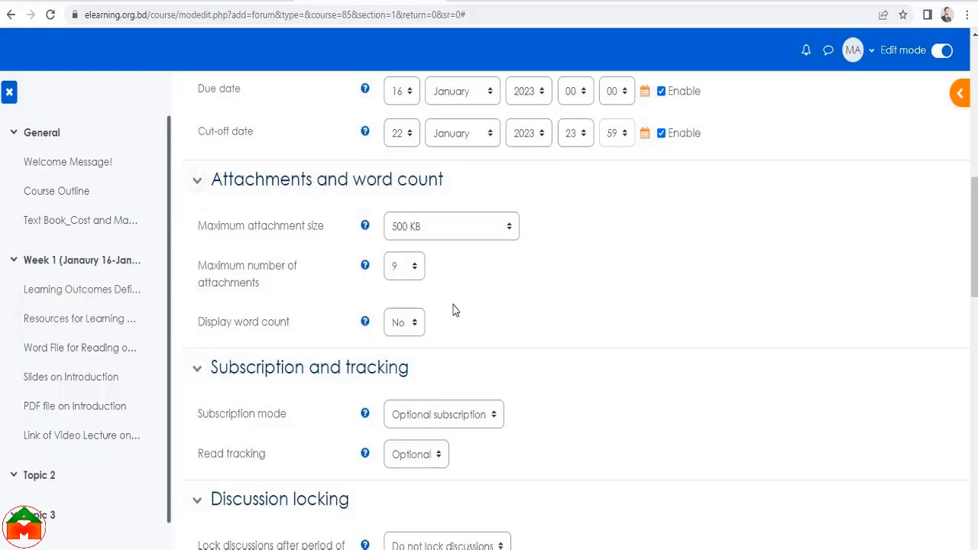
{"action": "scroll", "coordinate": [453, 309], "scroll_direction": "down", "scroll_amount": 2}
{"action": "scroll", "coordinate": [452, 257], "scroll_direction": "down", "scroll_amount": 2}
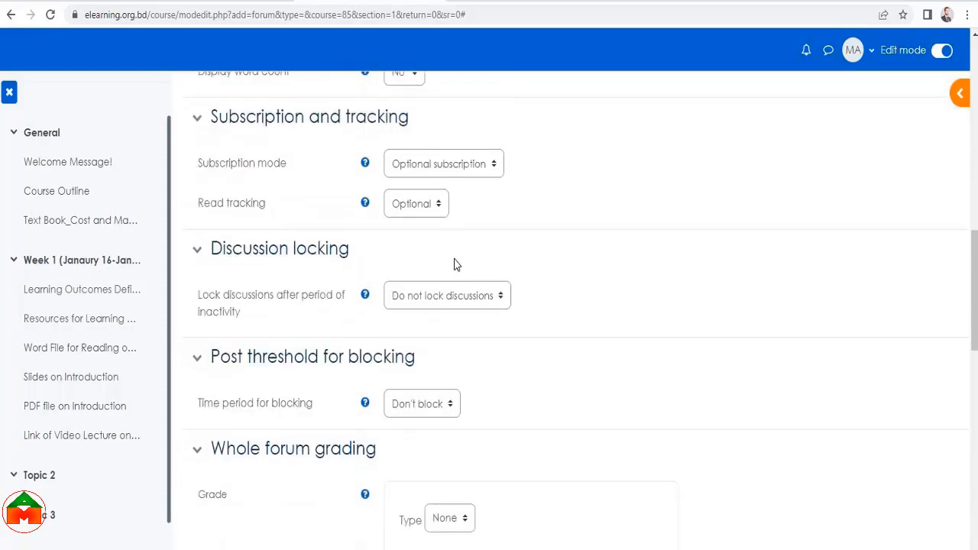
{"action": "scroll", "coordinate": [457, 265], "scroll_direction": "down", "scroll_amount": 1}
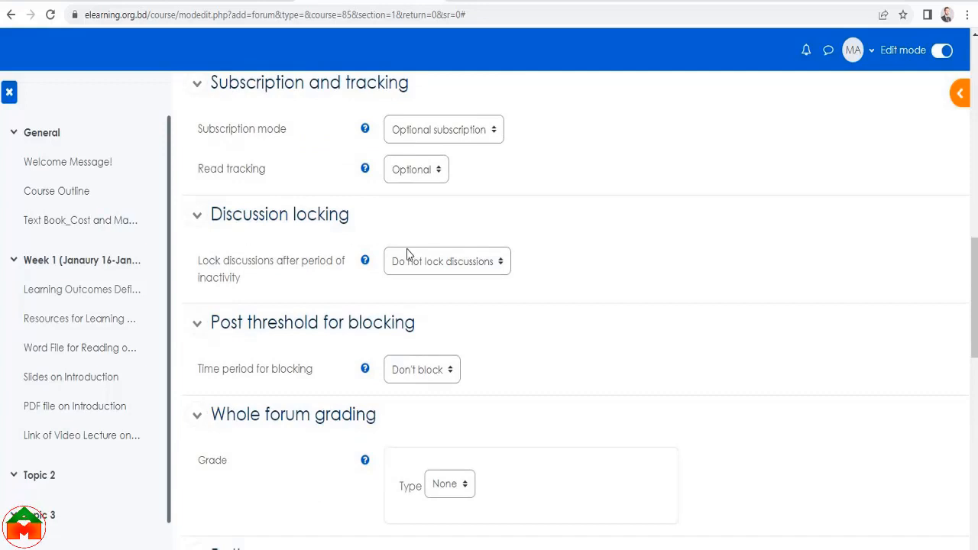
{"action": "scroll", "coordinate": [407, 253], "scroll_direction": "down", "scroll_amount": 4}
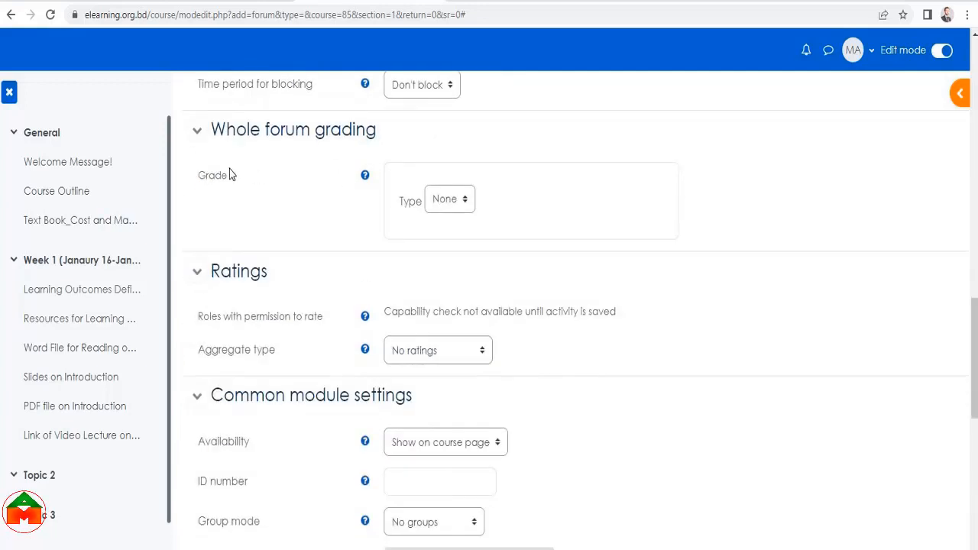
{"action": "scroll", "coordinate": [395, 229], "scroll_direction": "up", "scroll_amount": 3}
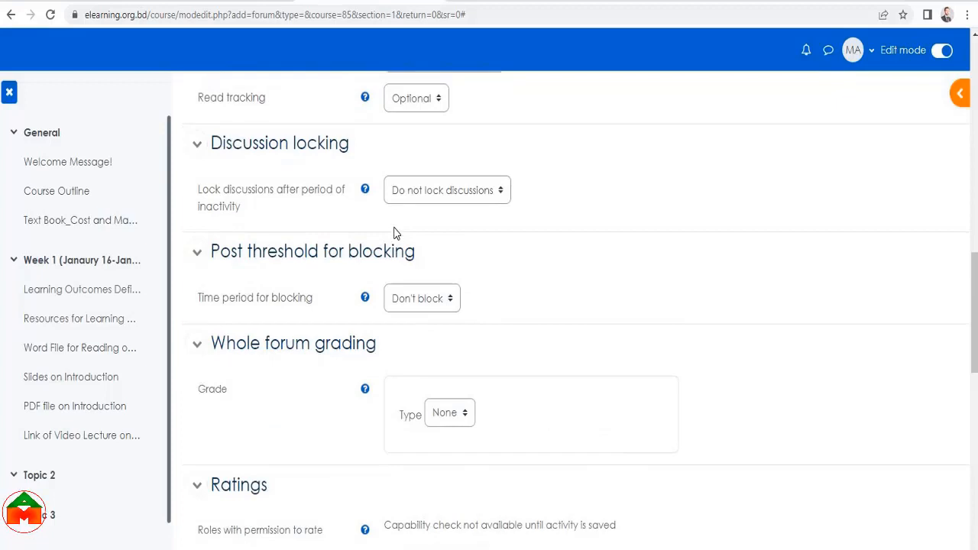
{"action": "scroll", "coordinate": [372, 340], "scroll_direction": "down", "scroll_amount": 2}
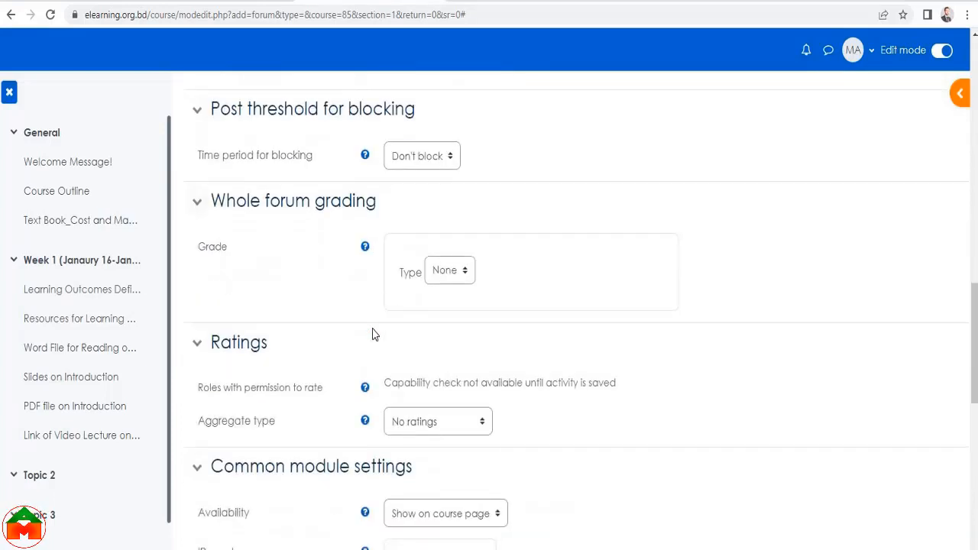
Set whole-forum grading to Point type with a maximum grade of 1
{"action": "left_click", "coordinate": [462, 272]}
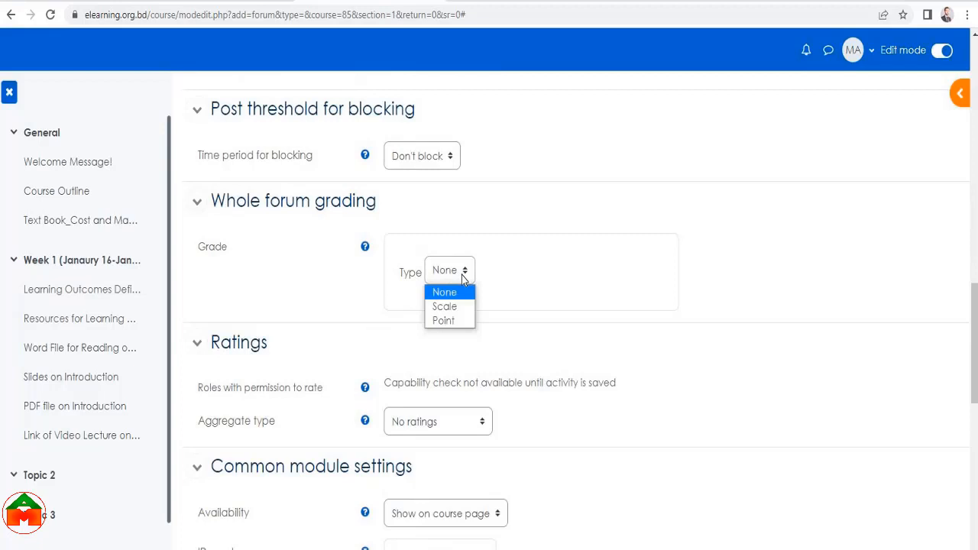
{"action": "left_click", "coordinate": [447, 320]}
{"action": "double_click", "coordinate": [414, 329]}
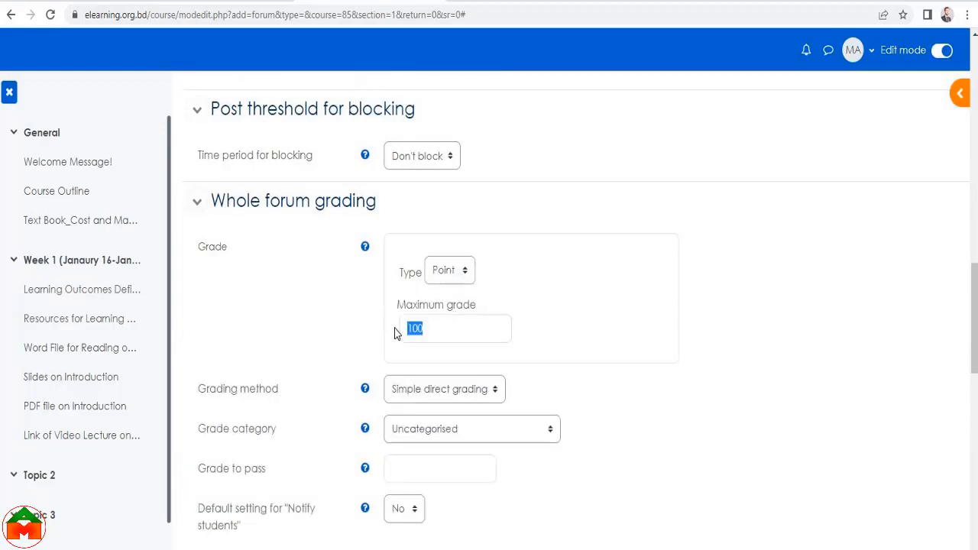
{"action": "type", "text": "1"}
Keep simple direct grading and file the whole-forum grade under Forum Discussion
{"action": "scroll", "coordinate": [734, 313], "scroll_direction": "down", "scroll_amount": 1}
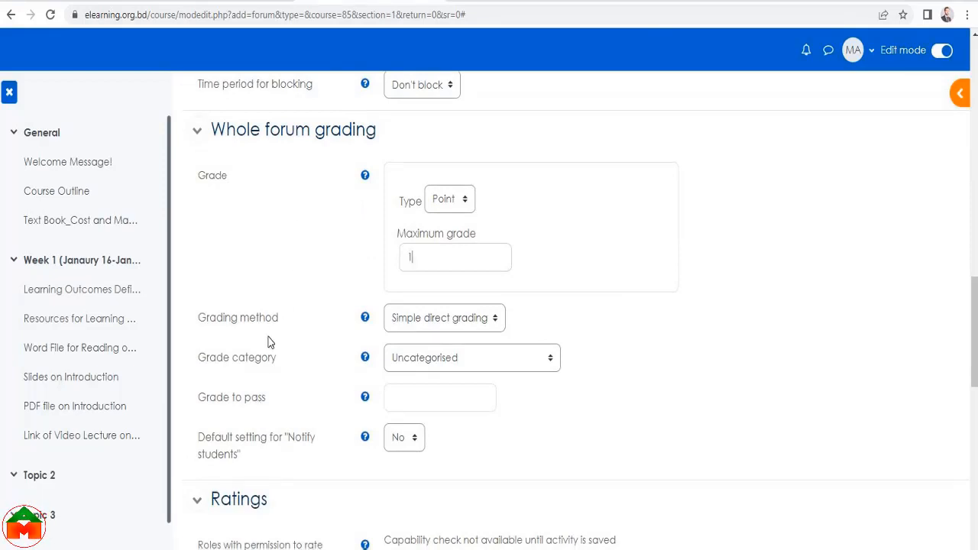
{"action": "left_click", "coordinate": [443, 323]}
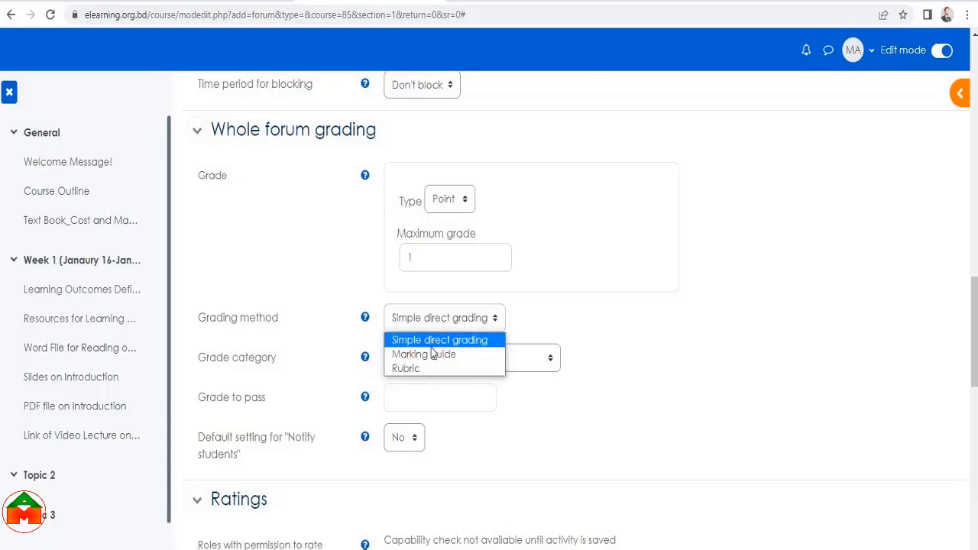
{"action": "left_click", "coordinate": [576, 332]}
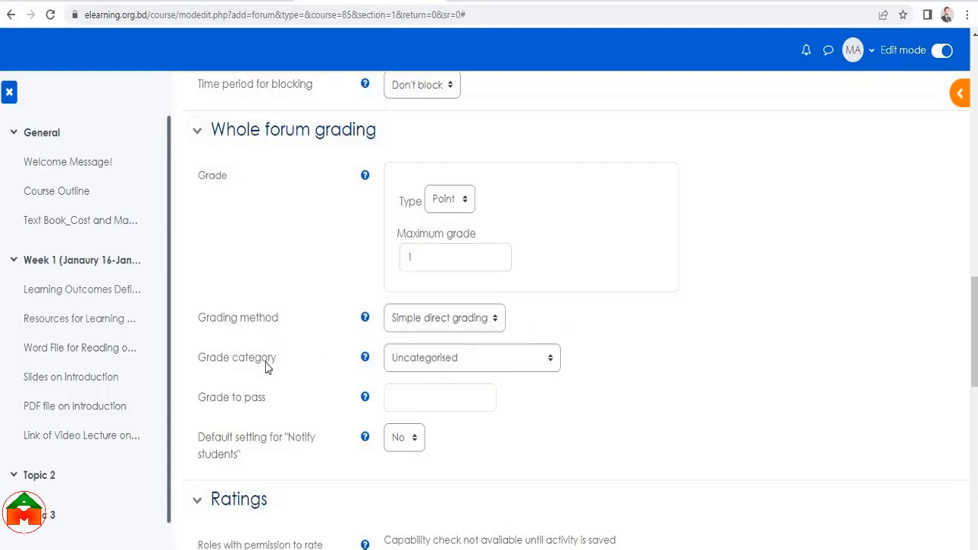
{"action": "left_click", "coordinate": [402, 364]}
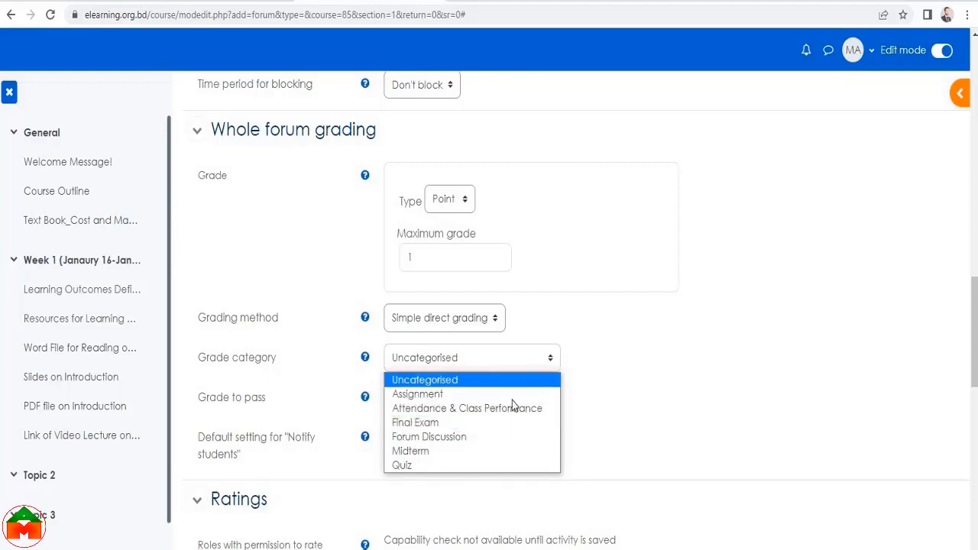
{"action": "left_click", "coordinate": [430, 437]}
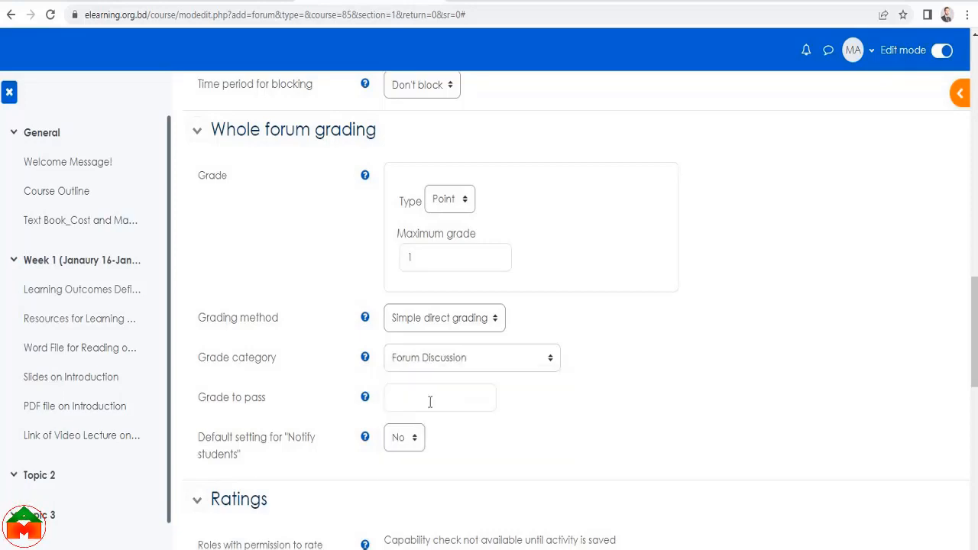
{"action": "scroll", "coordinate": [497, 344], "scroll_direction": "up", "scroll_amount": 15}
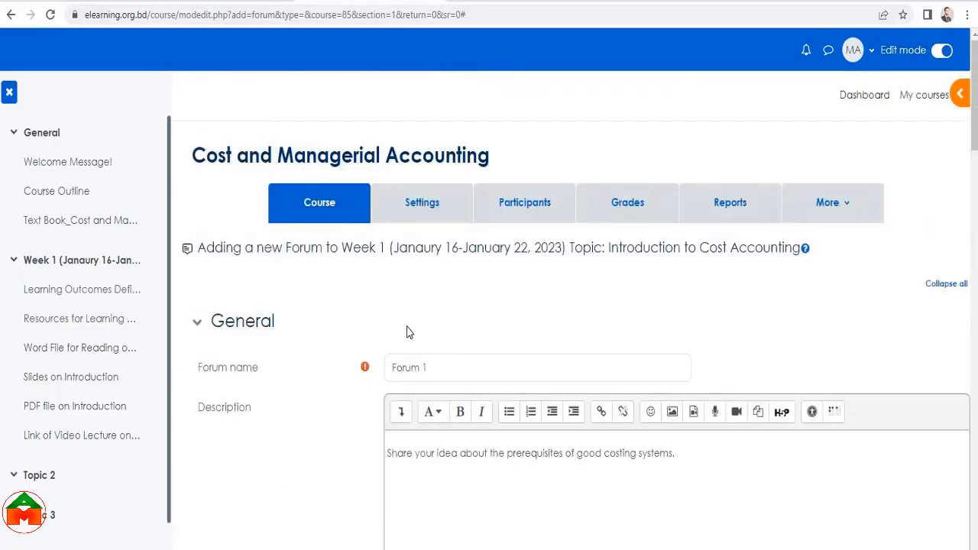
{"action": "scroll", "coordinate": [435, 359], "scroll_direction": "down", "scroll_amount": 6}
{"action": "scroll", "coordinate": [466, 388], "scroll_direction": "down", "scroll_amount": 10}
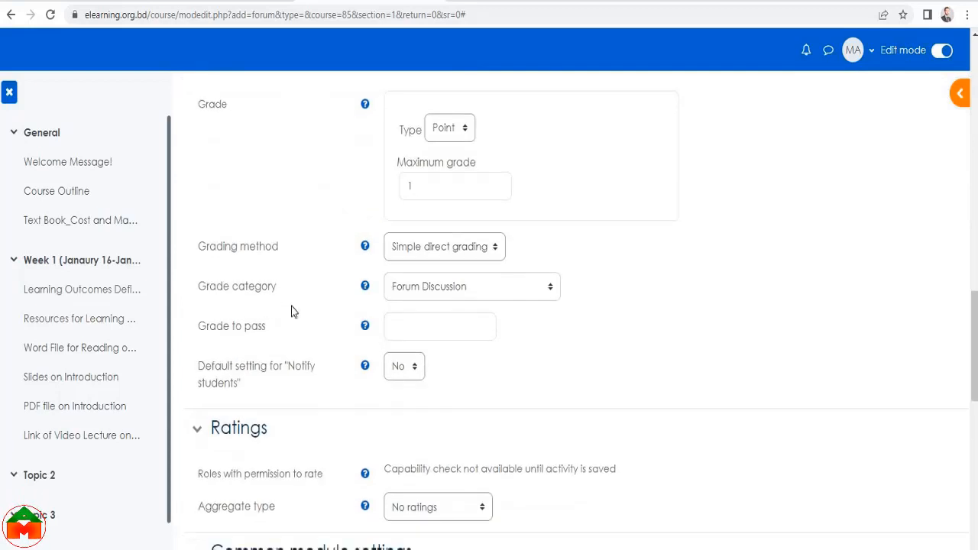
{"action": "left_click", "coordinate": [454, 283]}
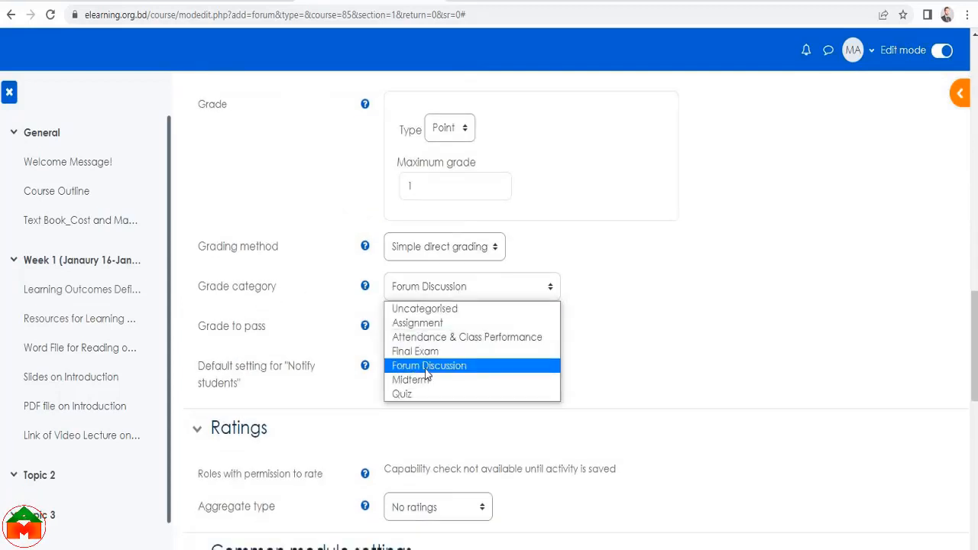
{"action": "left_click", "coordinate": [617, 321]}
{"action": "scroll", "coordinate": [593, 324], "scroll_direction": "down", "scroll_amount": 2}
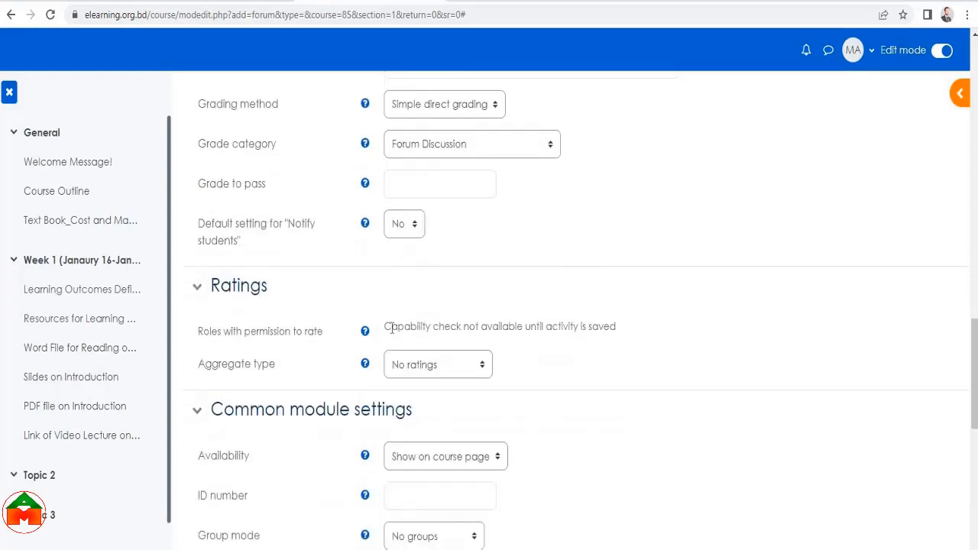
{"action": "left_click", "coordinate": [464, 366]}
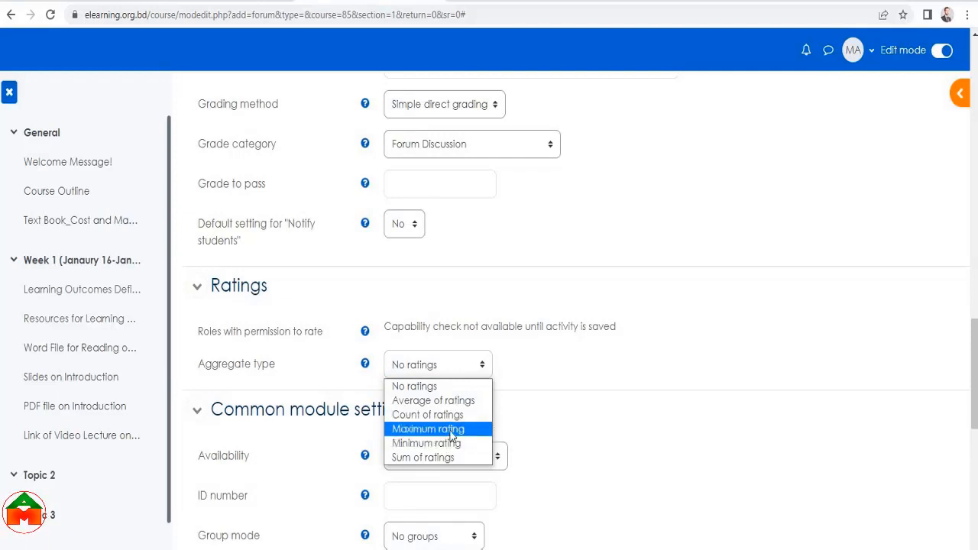
Set rating aggregation to Average of ratings with a maximum grade of 1
{"action": "left_click", "coordinate": [433, 400]}
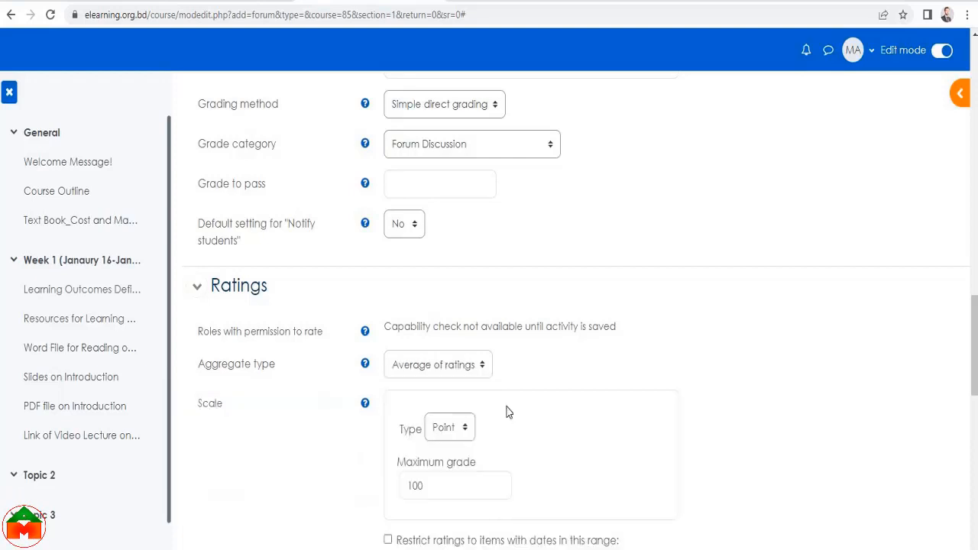
{"action": "scroll", "coordinate": [506, 410], "scroll_direction": "down", "scroll_amount": 2}
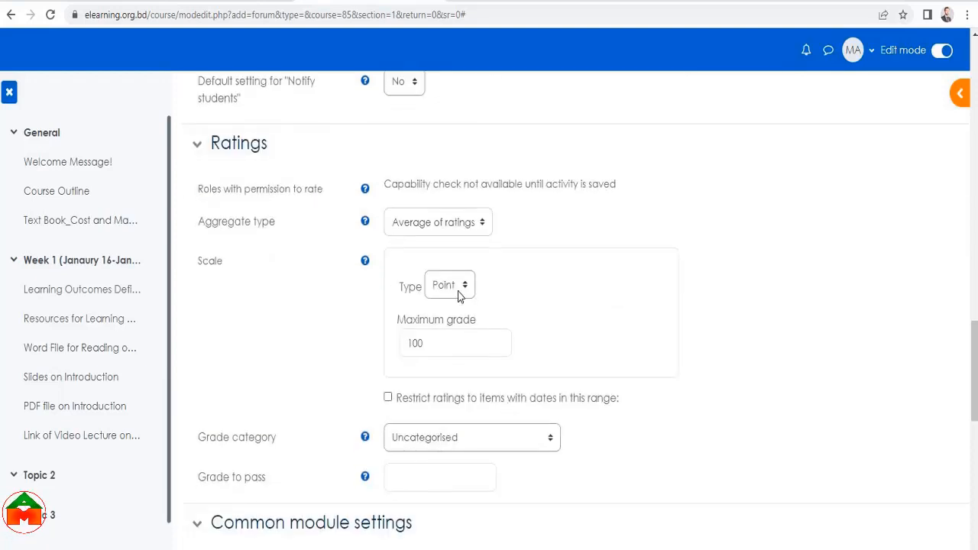
{"action": "double_click", "coordinate": [407, 343]}
{"action": "type", "text": "1"}
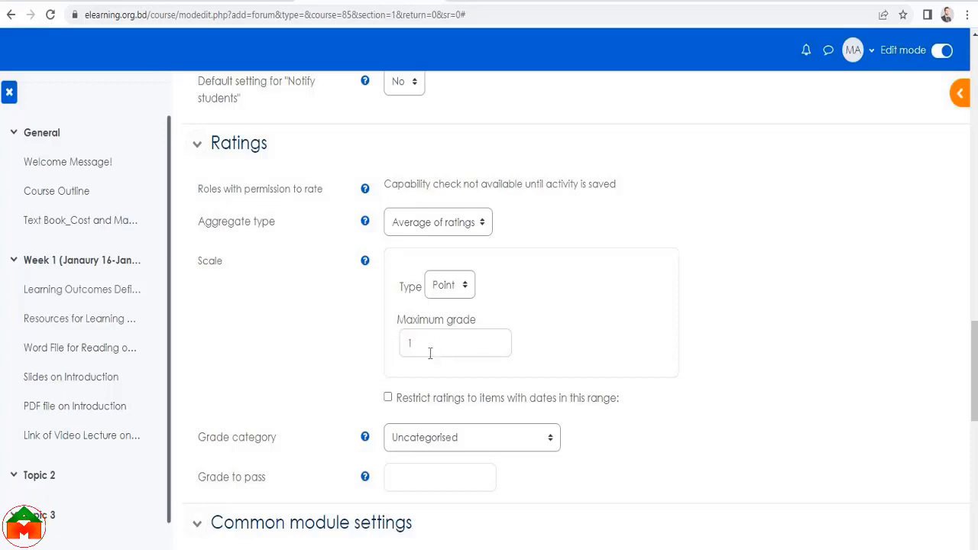
Count the forum ratings in the Forum Discussion grade category
{"action": "scroll", "coordinate": [466, 347], "scroll_direction": "down", "scroll_amount": 2}
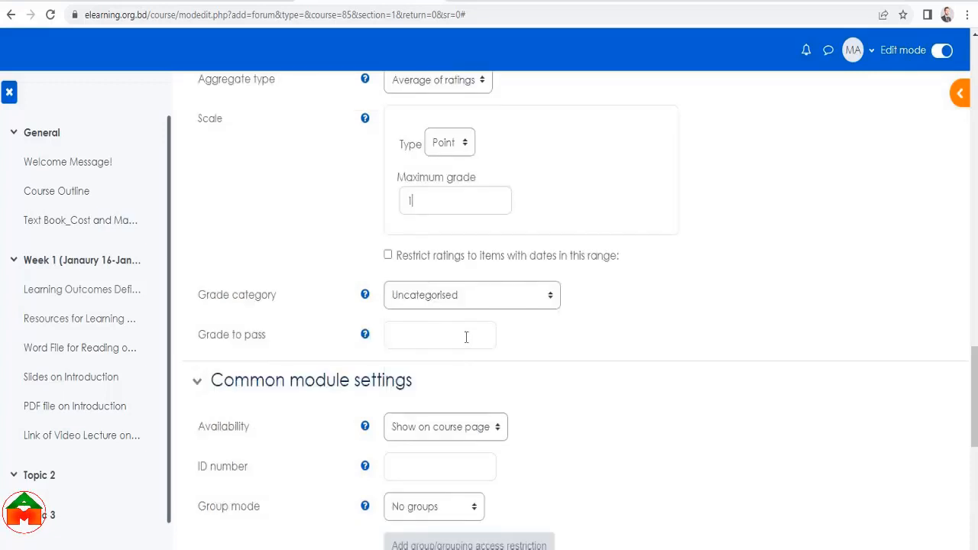
{"action": "scroll", "coordinate": [467, 336], "scroll_direction": "up", "scroll_amount": 1}
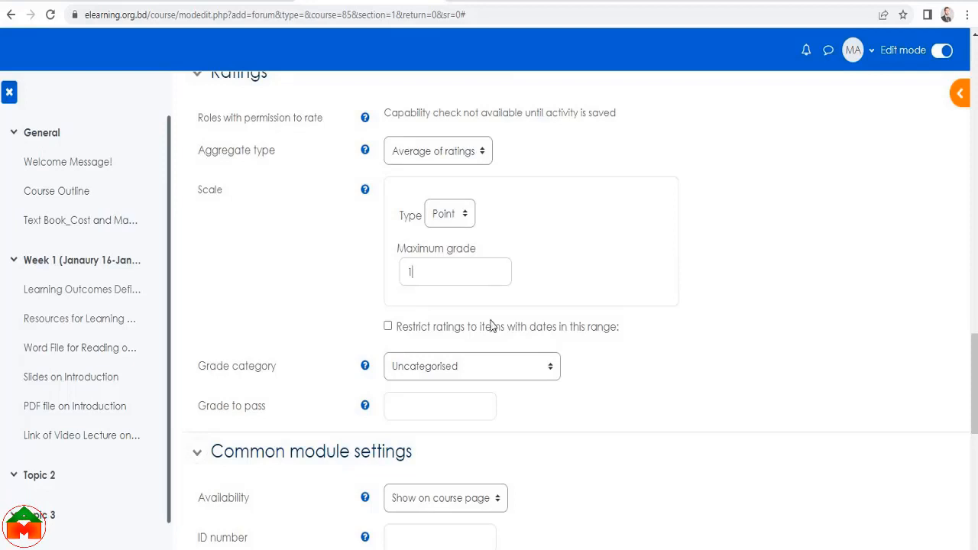
{"action": "scroll", "coordinate": [492, 327], "scroll_direction": "down", "scroll_amount": 1}
{"action": "left_click", "coordinate": [465, 296]}
{"action": "left_click", "coordinate": [440, 370]}
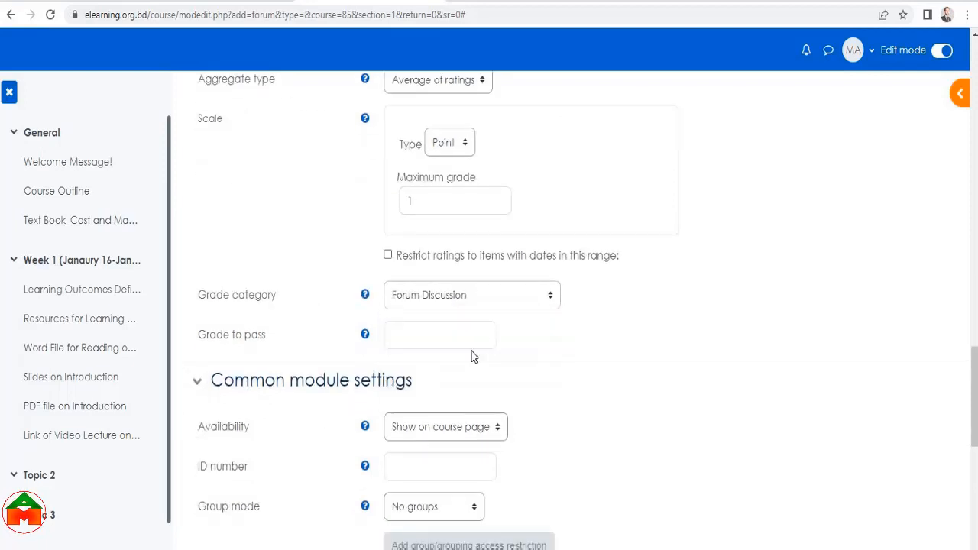
{"action": "scroll", "coordinate": [528, 339], "scroll_direction": "up", "scroll_amount": 2}
{"action": "scroll", "coordinate": [443, 321], "scroll_direction": "down", "scroll_amount": 5}
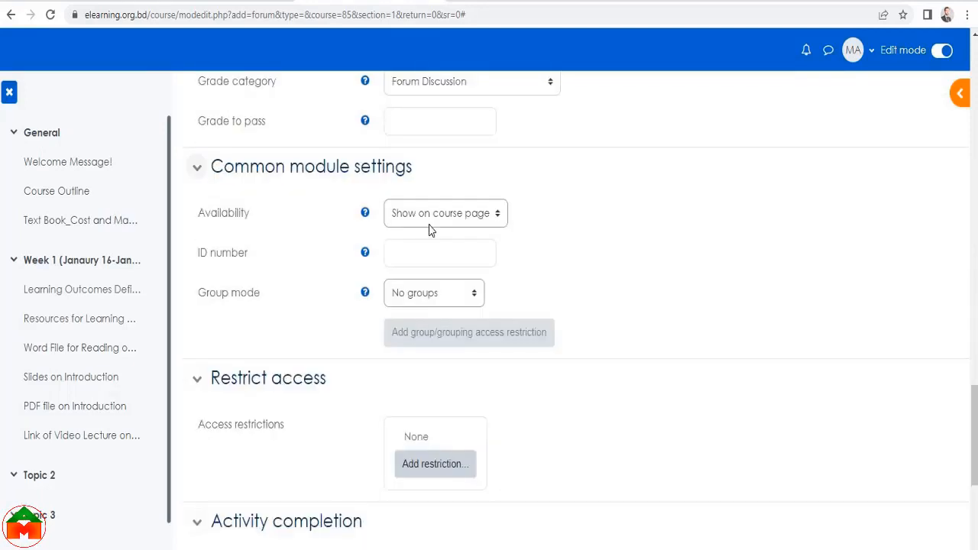
{"action": "scroll", "coordinate": [390, 222], "scroll_direction": "down", "scroll_amount": 3}
{"action": "scroll", "coordinate": [348, 219], "scroll_direction": "down", "scroll_amount": 1}
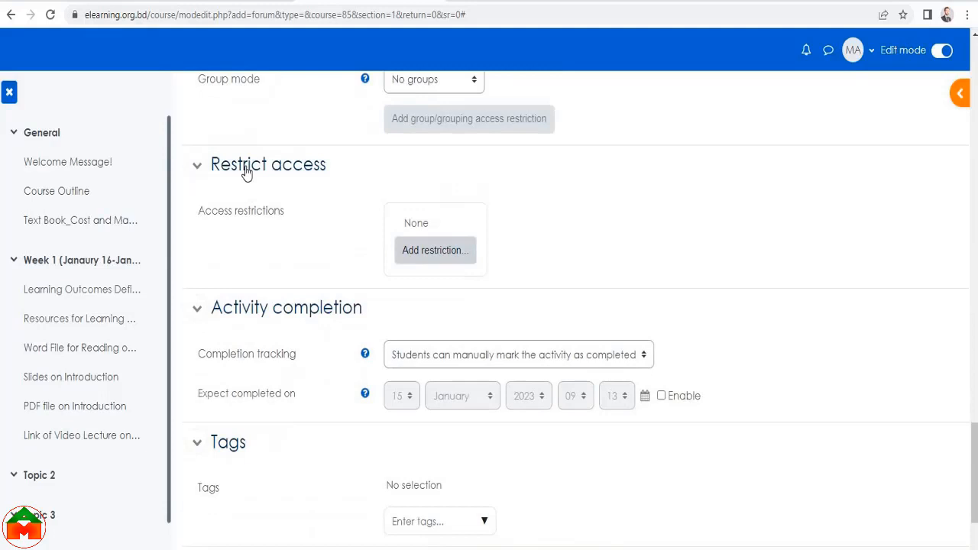
Add a date restriction so access starts from 16 January
{"action": "left_click", "coordinate": [425, 255]}
{"action": "left_click", "coordinate": [425, 255]}
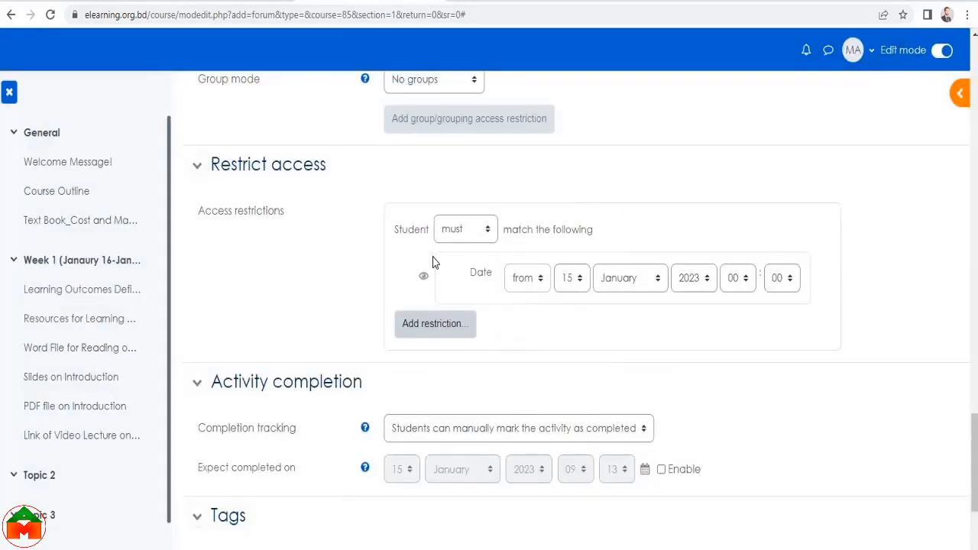
{"action": "left_click", "coordinate": [579, 284]}
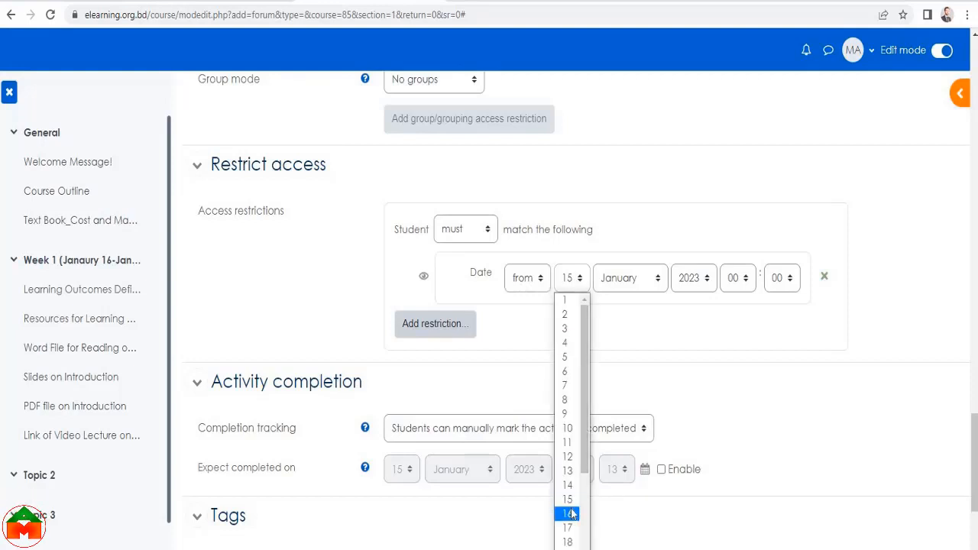
{"action": "left_click", "coordinate": [572, 510]}
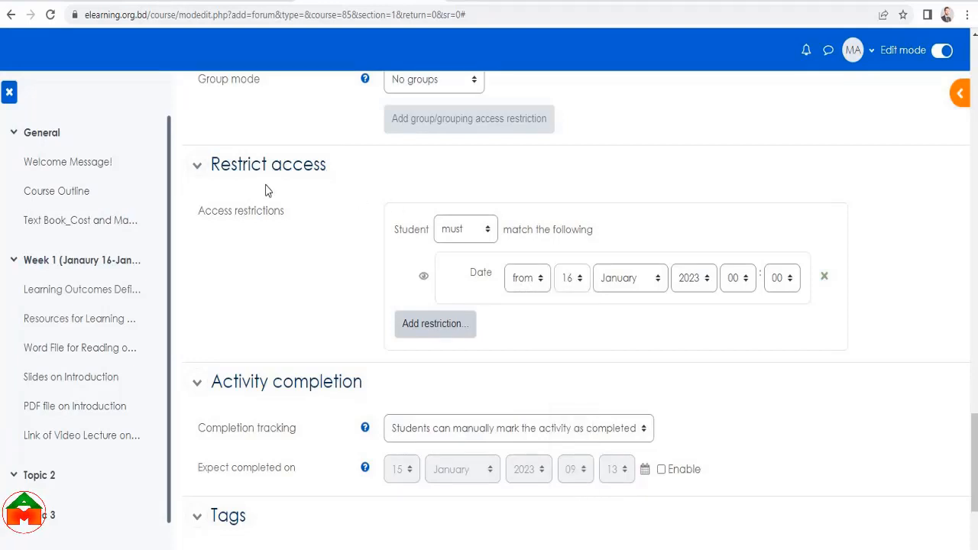
Add a second date restriction set to 'until' 22 January
{"action": "left_click", "coordinate": [433, 323]}
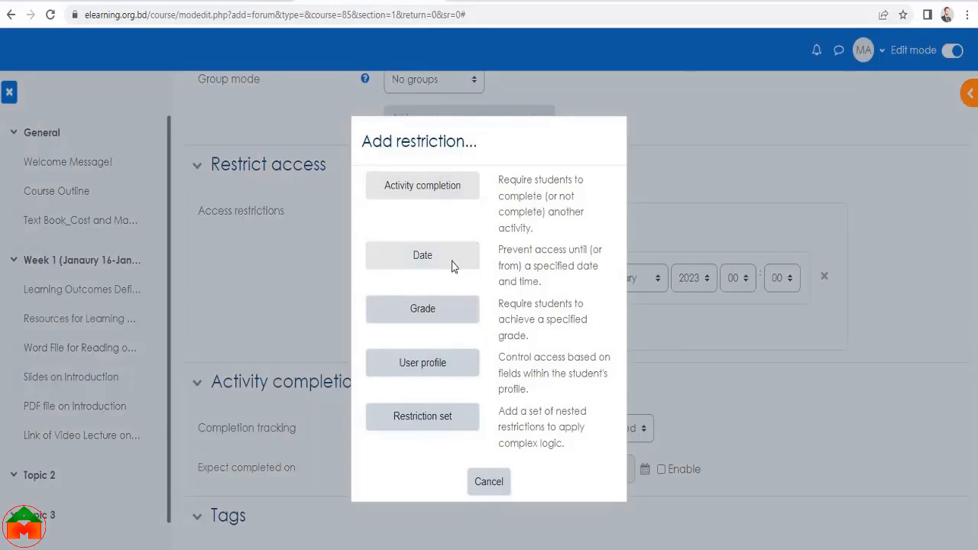
{"action": "left_click", "coordinate": [451, 261]}
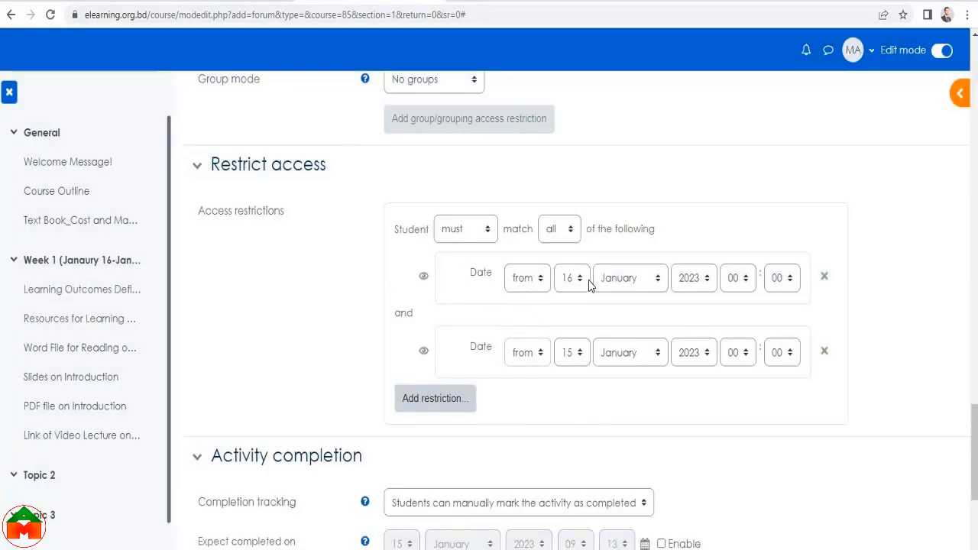
{"action": "left_click", "coordinate": [539, 358]}
{"action": "left_click", "coordinate": [522, 388]}
{"action": "left_click", "coordinate": [572, 353]}
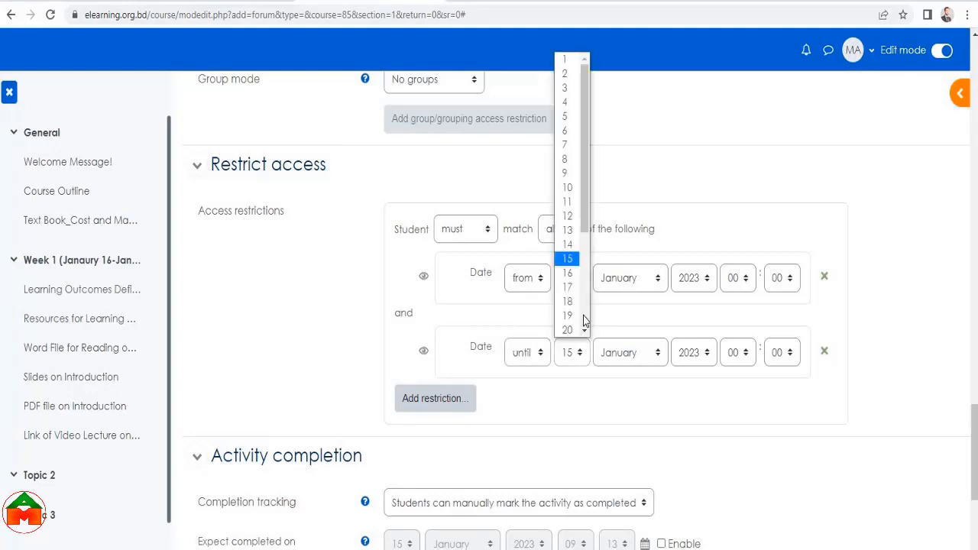
{"action": "scroll", "coordinate": [573, 323], "scroll_direction": "down", "scroll_amount": 2}
{"action": "left_click", "coordinate": [566, 216]}
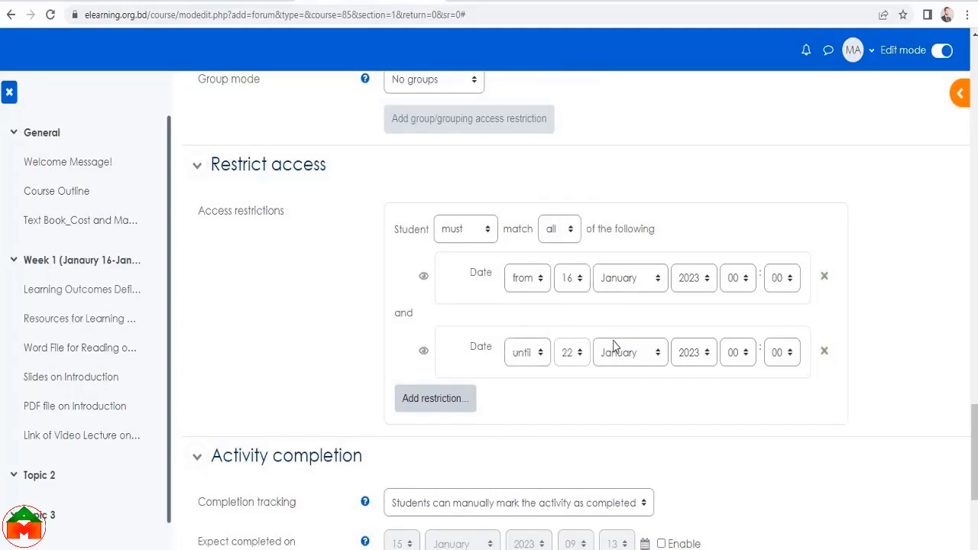
Set the end restriction's time to 23:55
{"action": "left_click", "coordinate": [745, 357]}
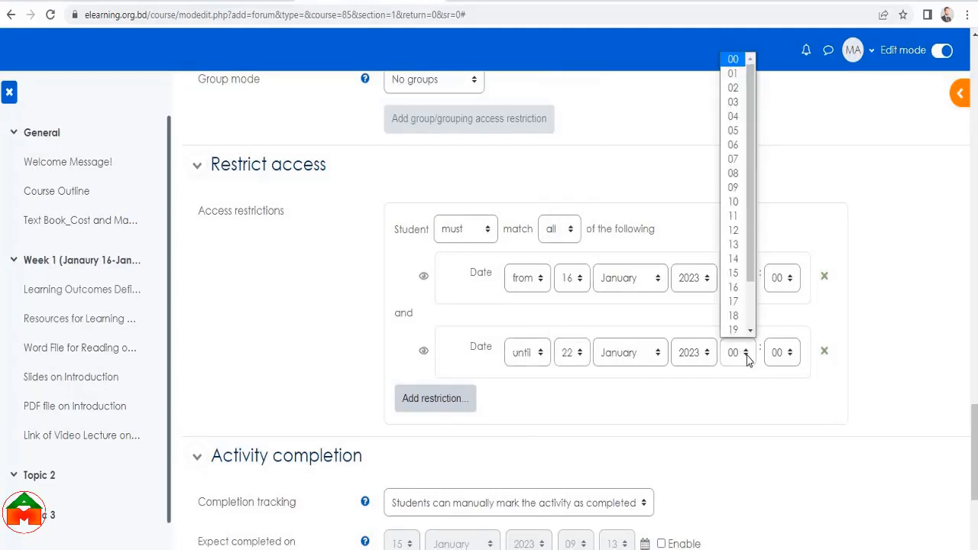
{"action": "scroll", "coordinate": [735, 305], "scroll_direction": "down", "scroll_amount": 2}
{"action": "left_click", "coordinate": [732, 329]}
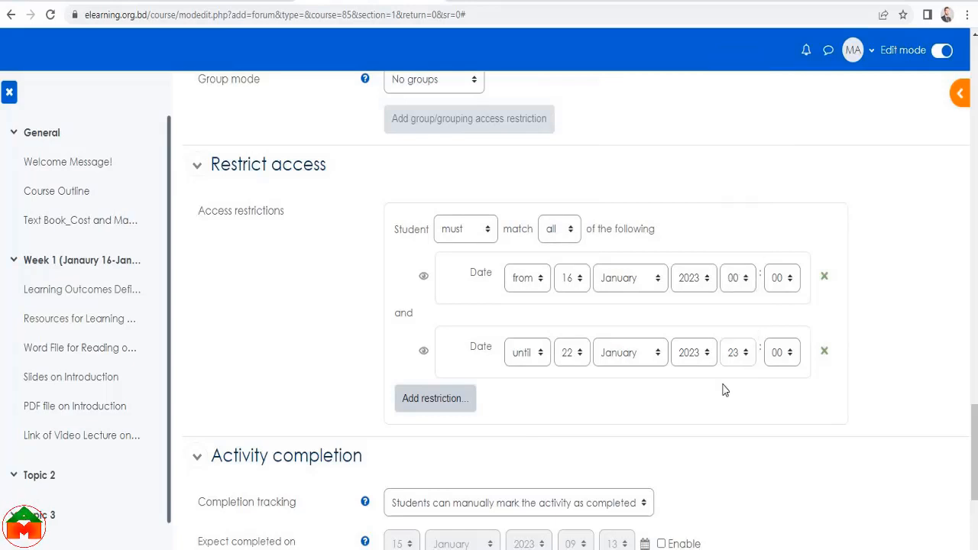
{"action": "left_click", "coordinate": [784, 356]}
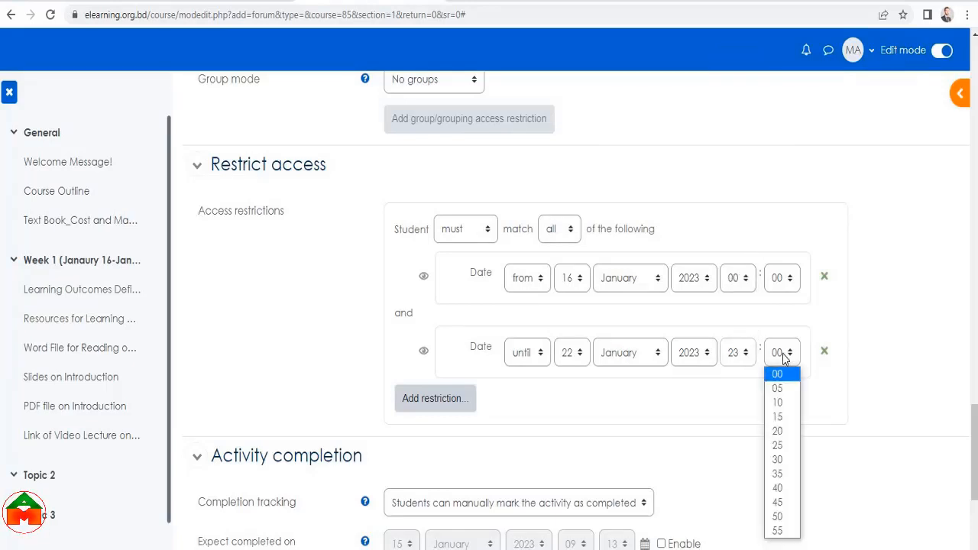
{"action": "left_click", "coordinate": [780, 539]}
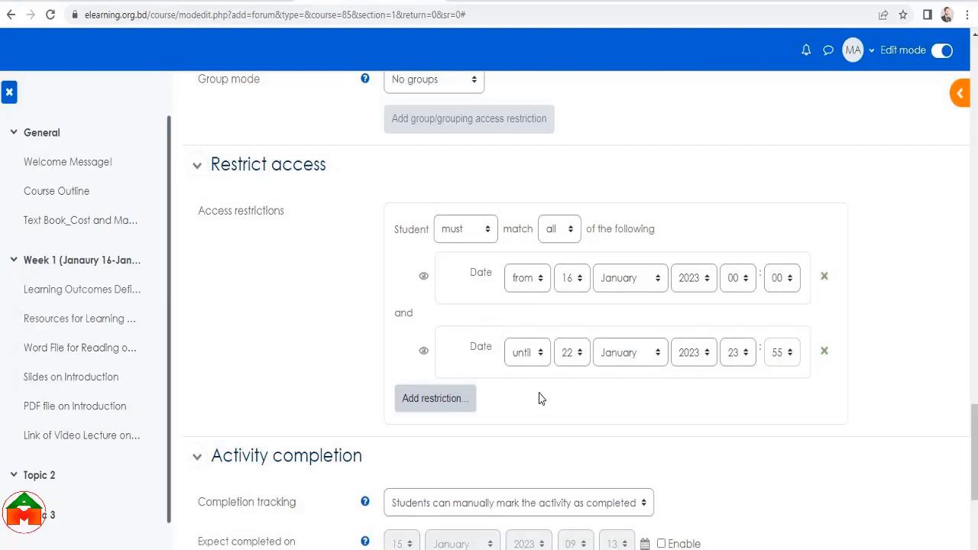
{"action": "scroll", "coordinate": [539, 398], "scroll_direction": "up", "scroll_amount": 2}
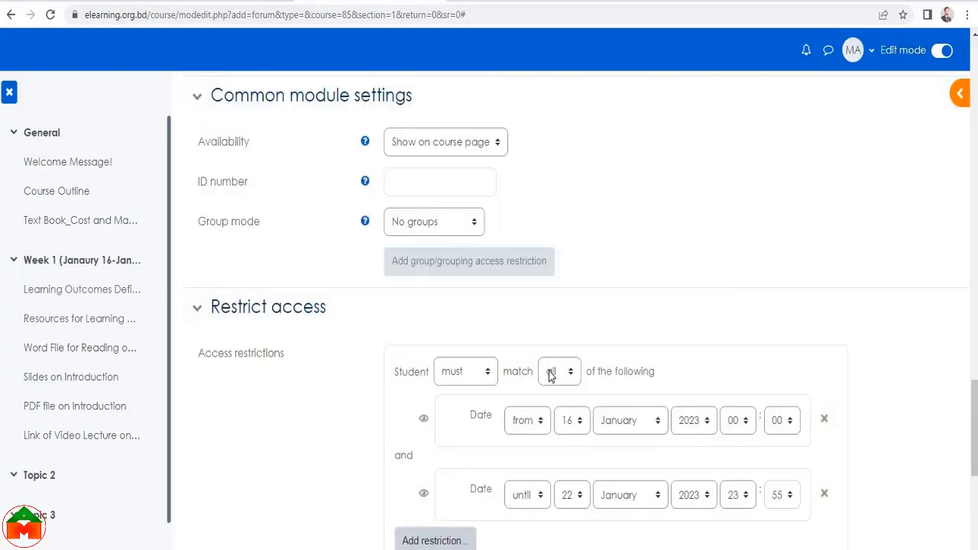
{"action": "scroll", "coordinate": [563, 369], "scroll_direction": "up", "scroll_amount": 2}
{"action": "scroll", "coordinate": [563, 369], "scroll_direction": "down", "scroll_amount": 5}
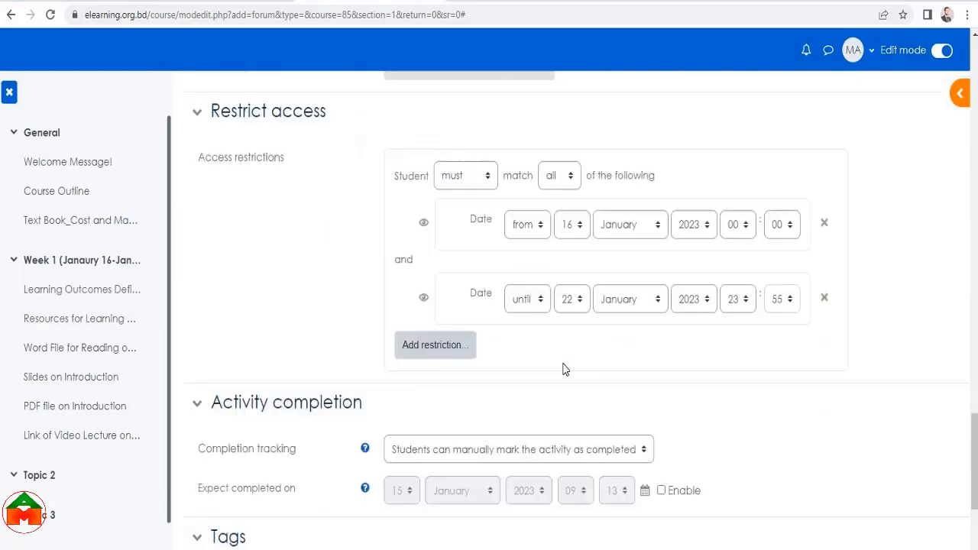
Set completion tracking to 'Show activity as complete when conditions are met'
{"action": "scroll", "coordinate": [562, 361], "scroll_direction": "down", "scroll_amount": 3}
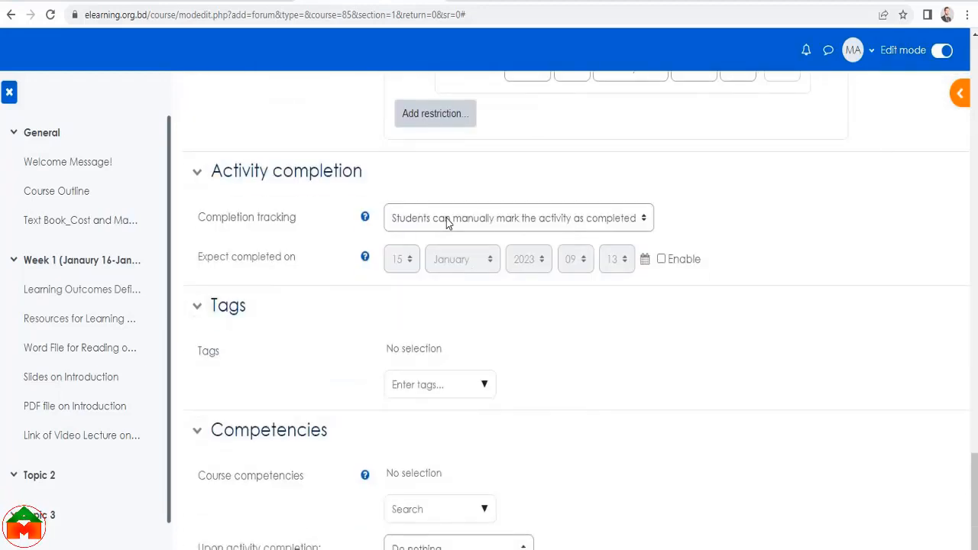
{"action": "left_click", "coordinate": [447, 219]}
{"action": "left_click", "coordinate": [466, 268]}
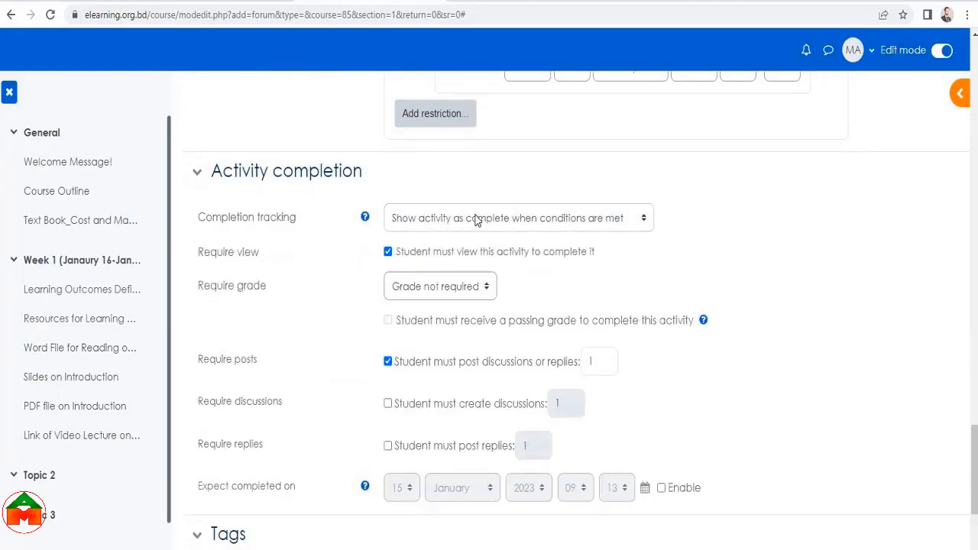
{"action": "left_click", "coordinate": [476, 219]}
{"action": "left_click", "coordinate": [482, 257]}
{"action": "left_click", "coordinate": [485, 223]}
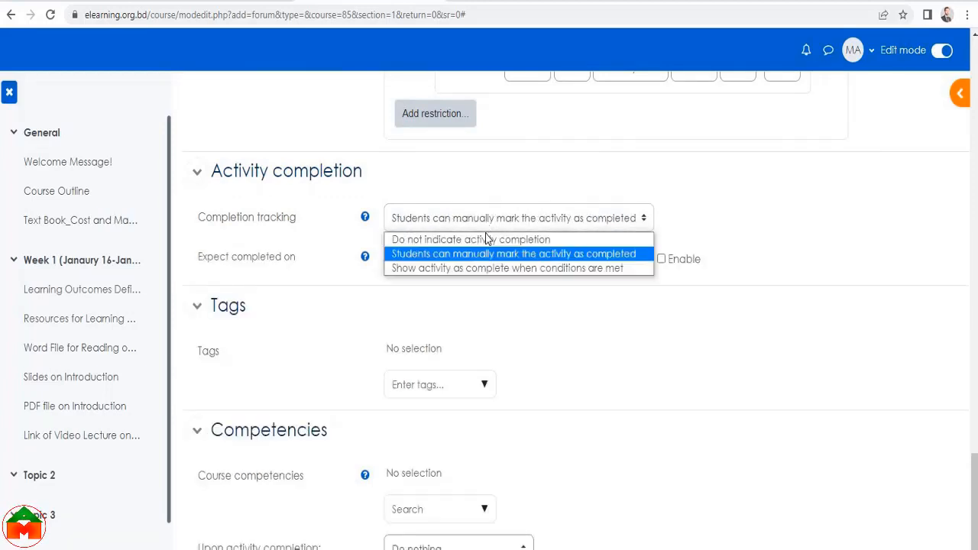
{"action": "left_click", "coordinate": [475, 268]}
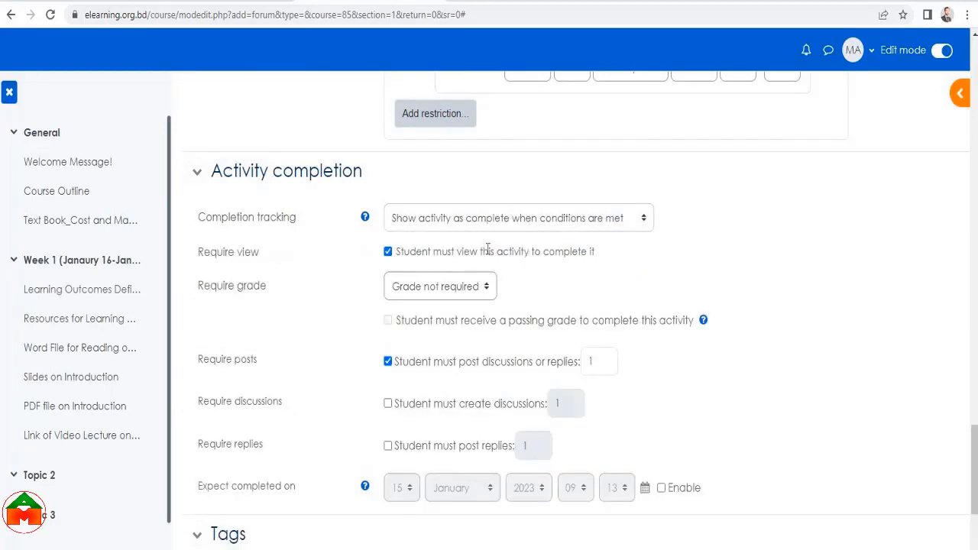
Drop the Require view condition, keeping Require posts at 1 discussion or reply
{"action": "left_click", "coordinate": [438, 263]}
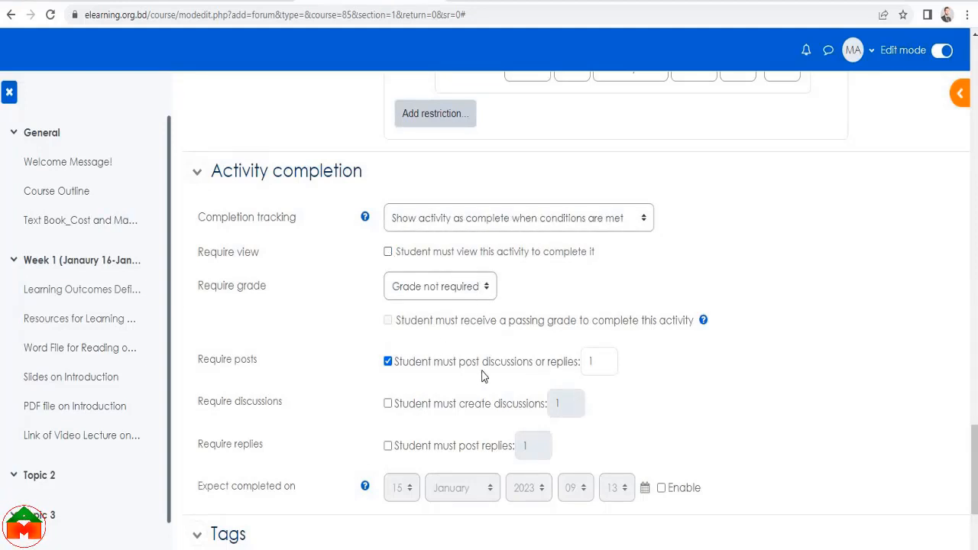
{"action": "scroll", "coordinate": [547, 374], "scroll_direction": "down", "scroll_amount": 3}
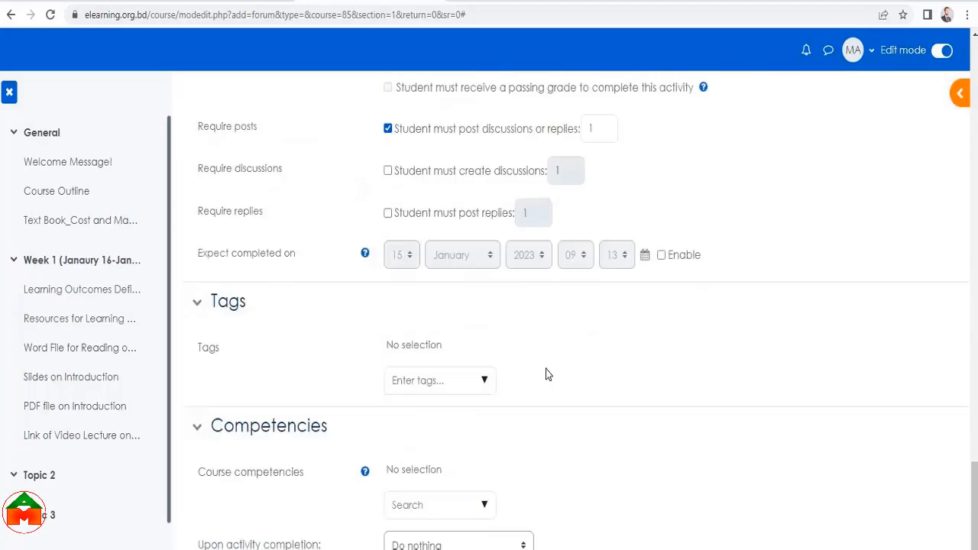
{"action": "scroll", "coordinate": [546, 374], "scroll_direction": "down", "scroll_amount": 2}
{"action": "scroll", "coordinate": [585, 349], "scroll_direction": "up", "scroll_amount": 5}
{"action": "scroll", "coordinate": [586, 286], "scroll_direction": "down", "scroll_amount": 3}
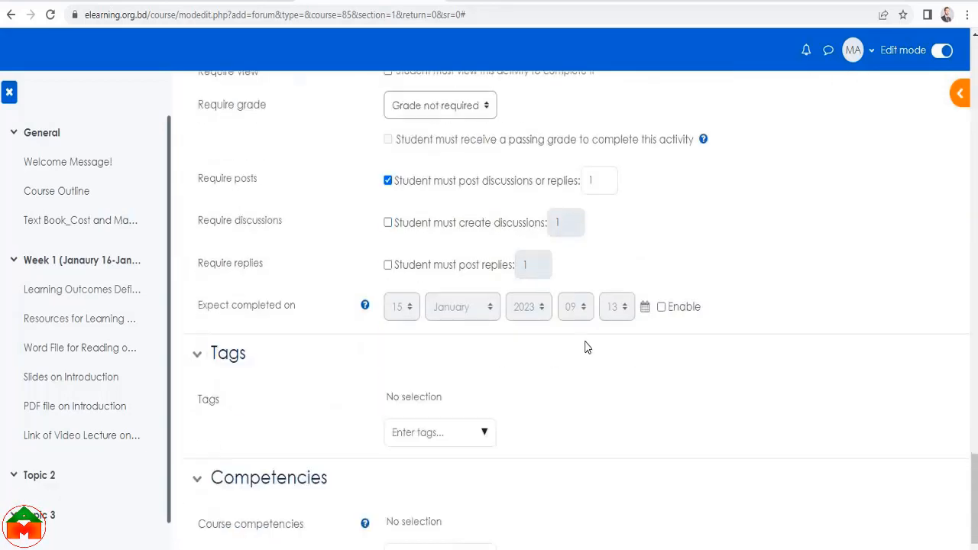
{"action": "scroll", "coordinate": [585, 348], "scroll_direction": "up", "scroll_amount": 4}
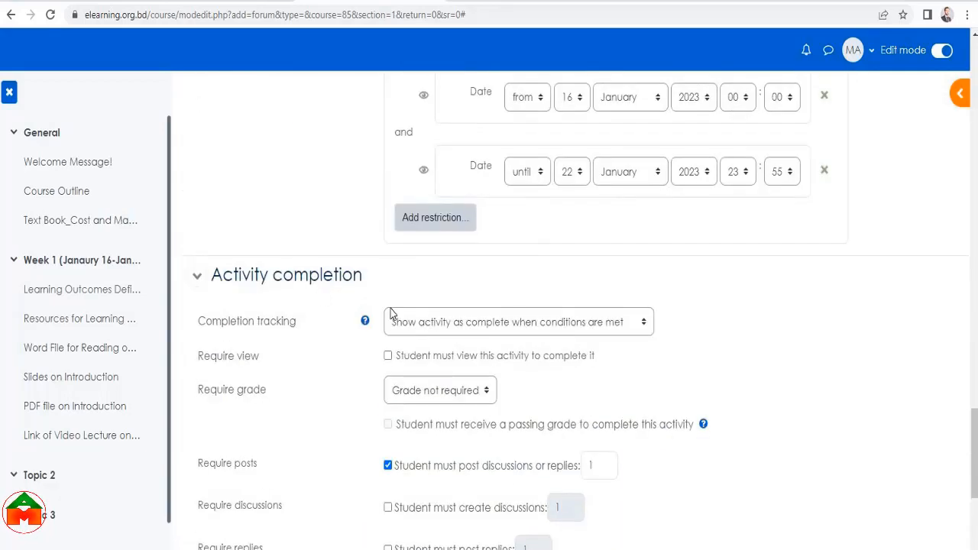
{"action": "scroll", "coordinate": [421, 305], "scroll_direction": "up", "scroll_amount": 2}
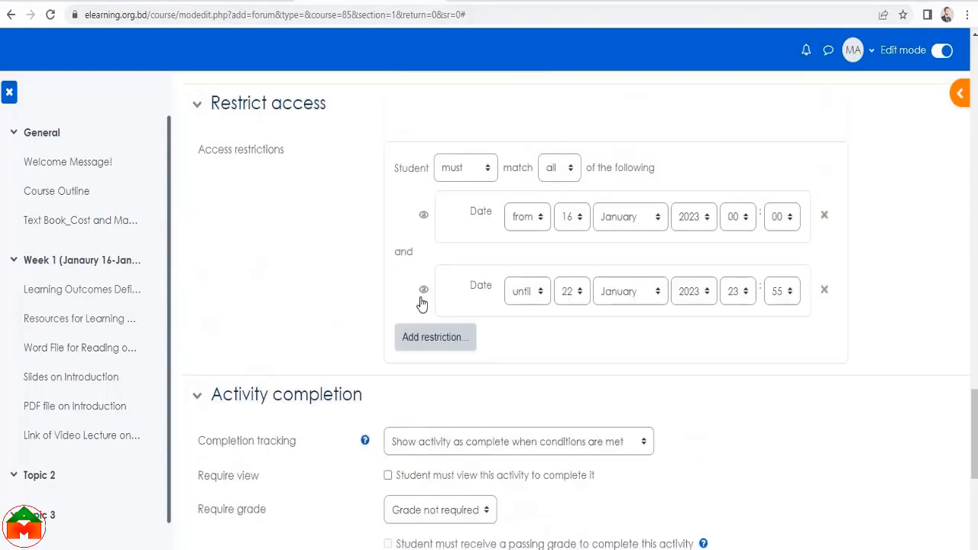
{"action": "scroll", "coordinate": [421, 304], "scroll_direction": "up", "scroll_amount": 5}
{"action": "scroll", "coordinate": [323, 469], "scroll_direction": "up", "scroll_amount": 4}
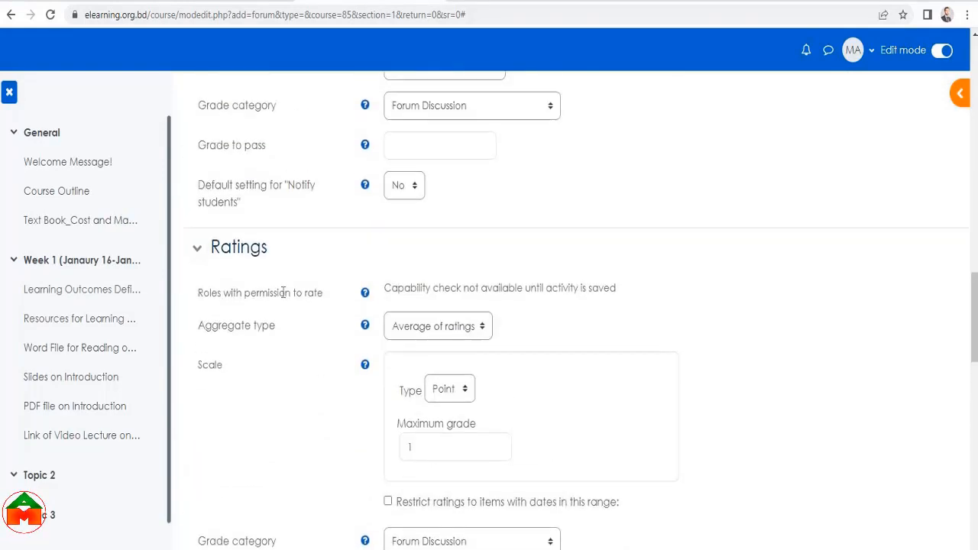
{"action": "scroll", "coordinate": [421, 291], "scroll_direction": "up", "scroll_amount": 10}
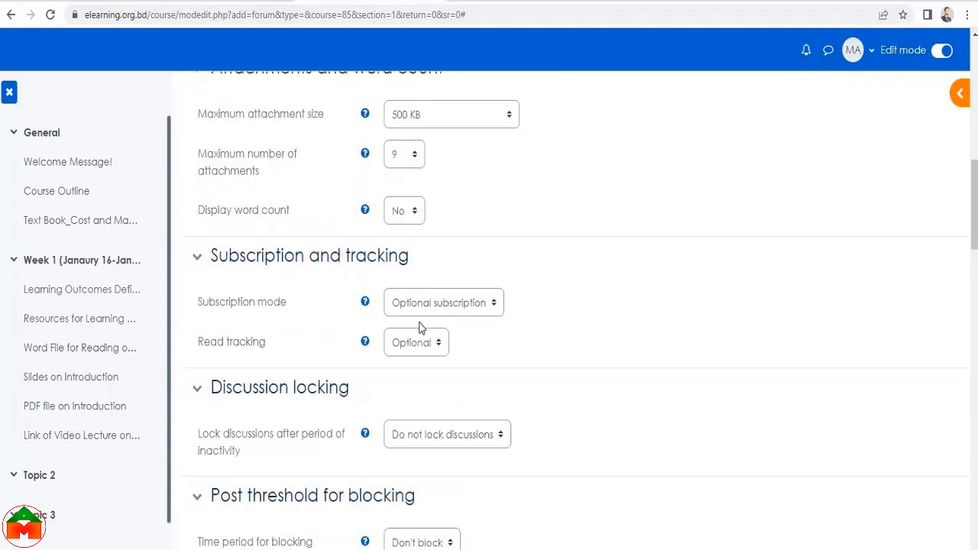
{"action": "scroll", "coordinate": [447, 340], "scroll_direction": "down", "scroll_amount": 15}
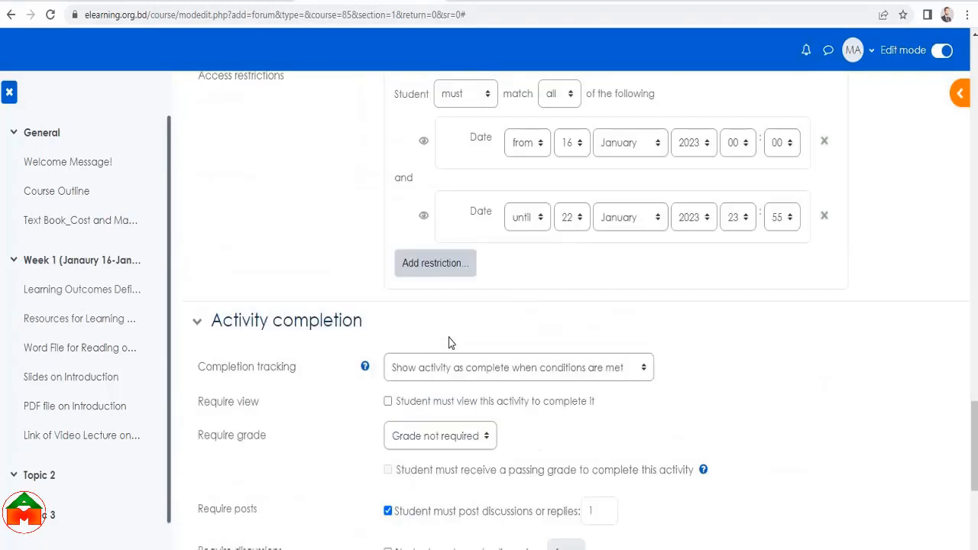
{"action": "scroll", "coordinate": [449, 342], "scroll_direction": "down", "scroll_amount": 1}
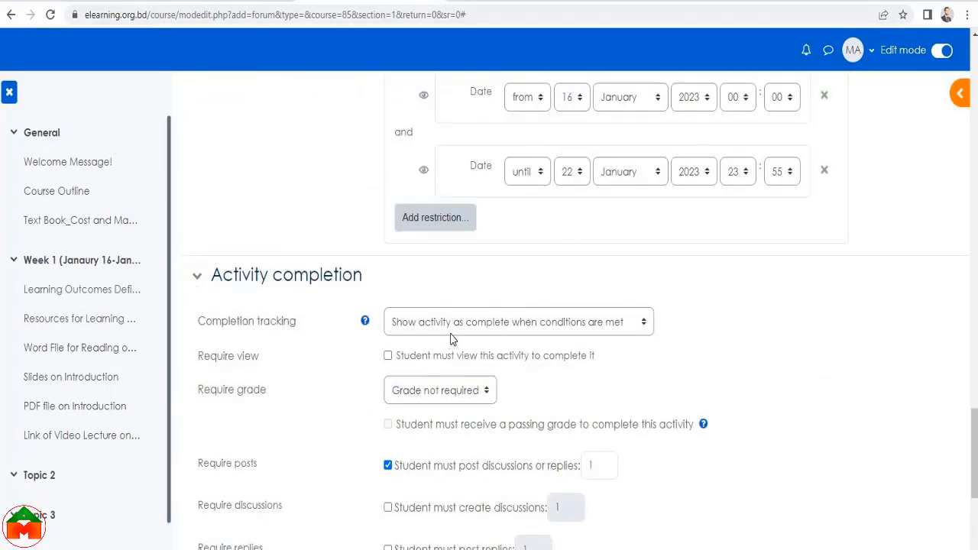
{"action": "scroll", "coordinate": [542, 337], "scroll_direction": "down", "scroll_amount": 8}
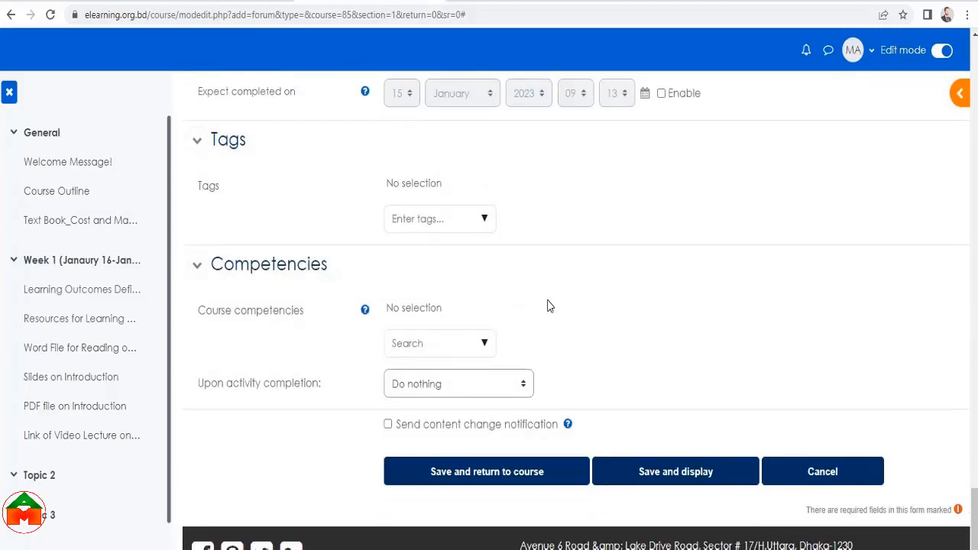
Save Forum 1 and return to the Cost and Managerial Accounting course page
{"action": "left_click", "coordinate": [484, 479]}
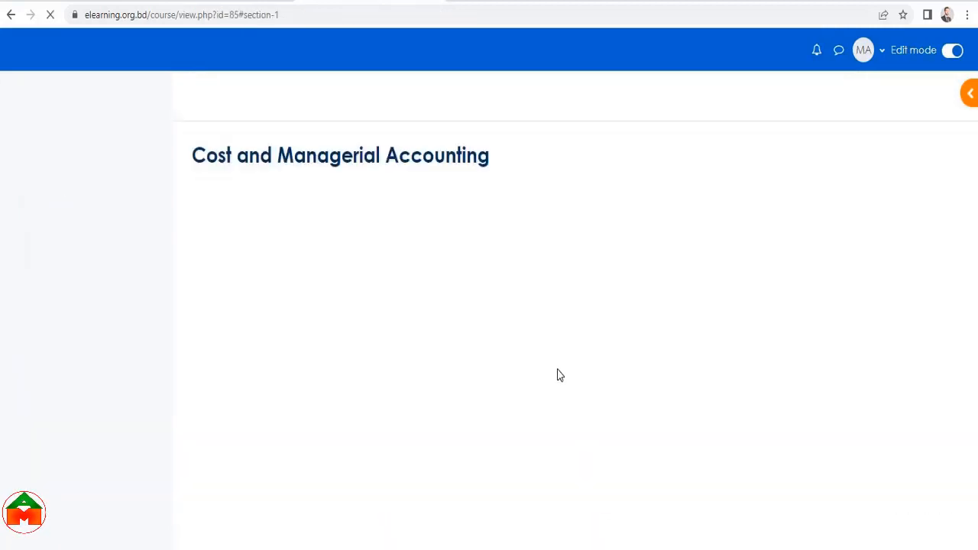
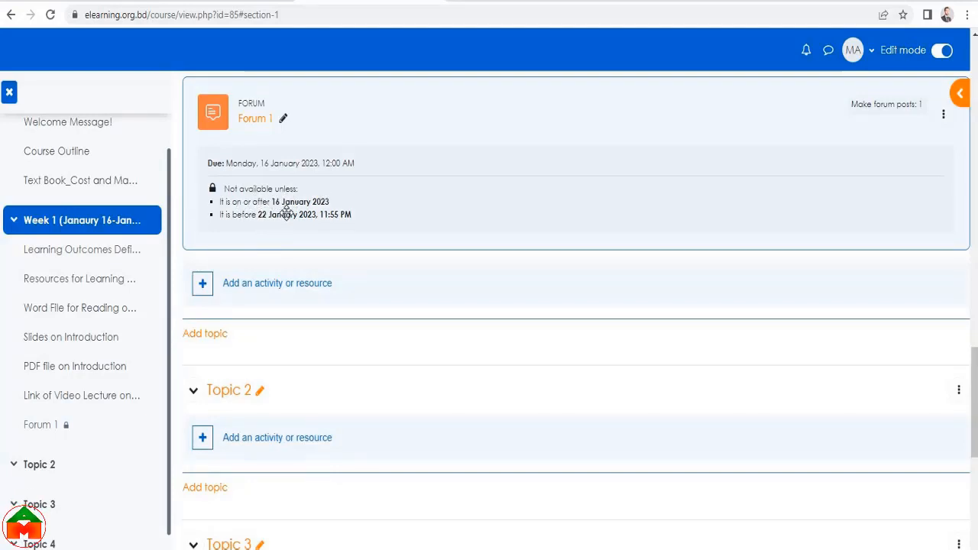
Review the assessment list in the Word course document, then return to the Moodle course page
{"action": "scroll", "coordinate": [282, 298], "scroll_direction": "up", "scroll_amount": 2}
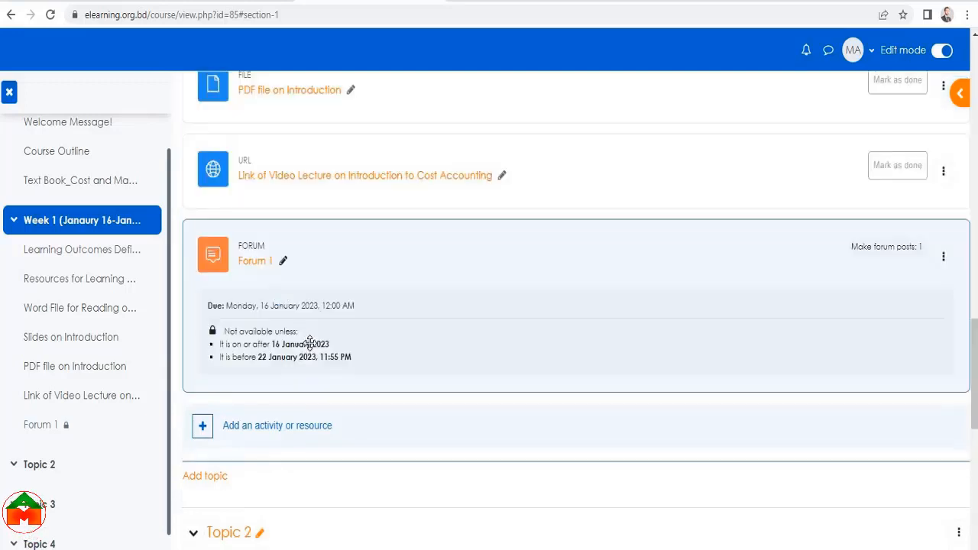
{"action": "scroll", "coordinate": [229, 124], "scroll_direction": "down", "scroll_amount": 2}
{"action": "scroll", "coordinate": [306, 163], "scroll_direction": "up", "scroll_amount": 3}
{"action": "mouse_move", "coordinate": [314, 547]}
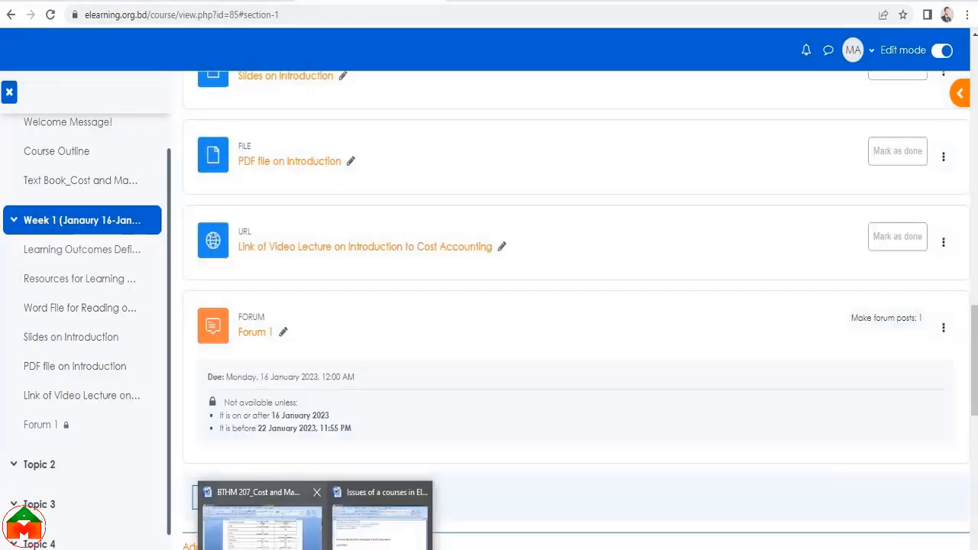
{"action": "left_click", "coordinate": [349, 541]}
{"action": "scroll", "coordinate": [383, 382], "scroll_direction": "up", "scroll_amount": 3}
{"action": "left_click_drag", "start_coordinate": [407, 458], "coordinate": [325, 409]}
{"action": "left_click", "coordinate": [375, 377]}
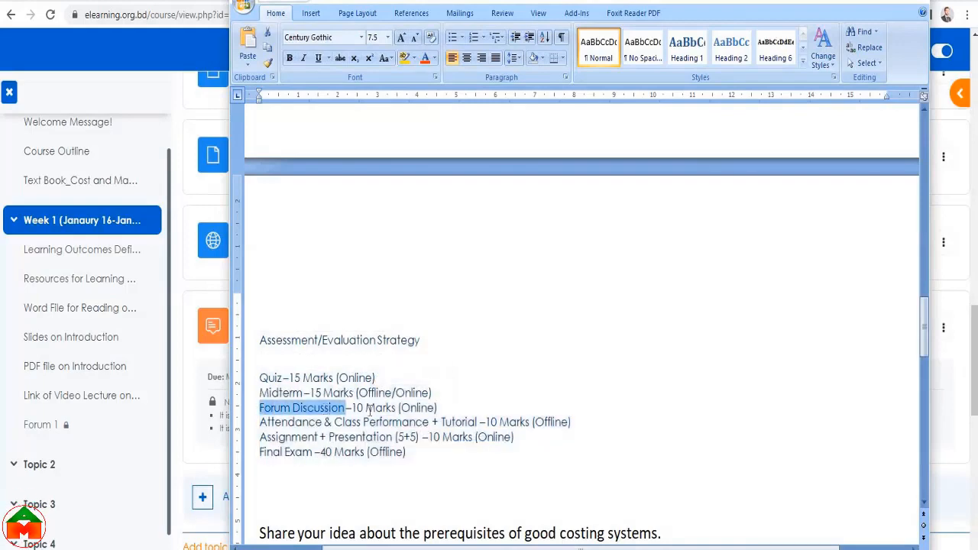
{"action": "key", "text": "alt+Tab"}
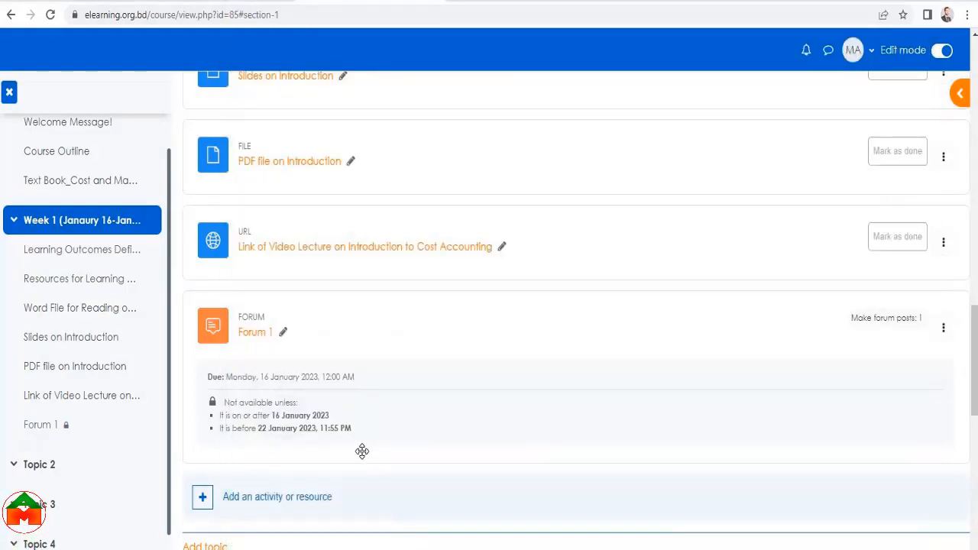
{"action": "scroll", "coordinate": [282, 385], "scroll_direction": "down", "scroll_amount": 2}
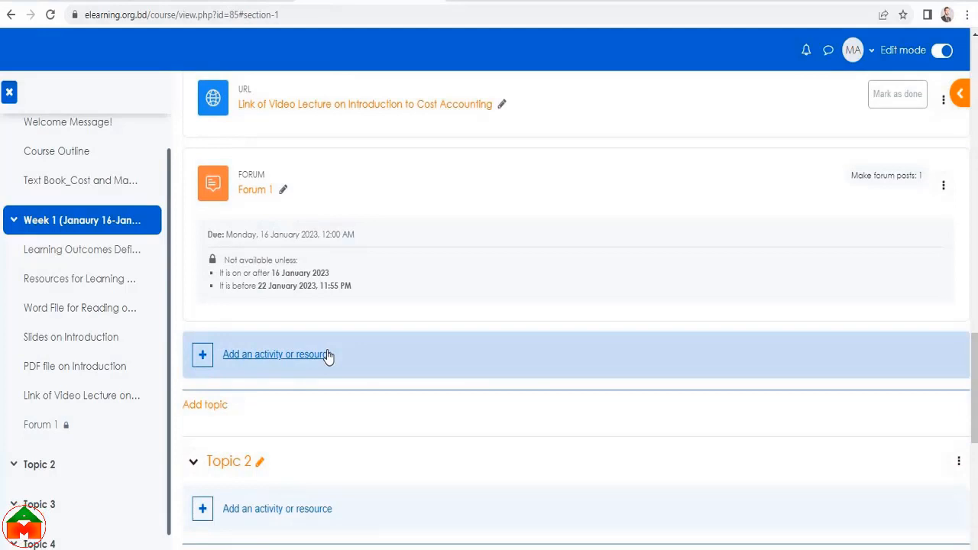
{"action": "scroll", "coordinate": [317, 308], "scroll_direction": "down", "scroll_amount": 1}
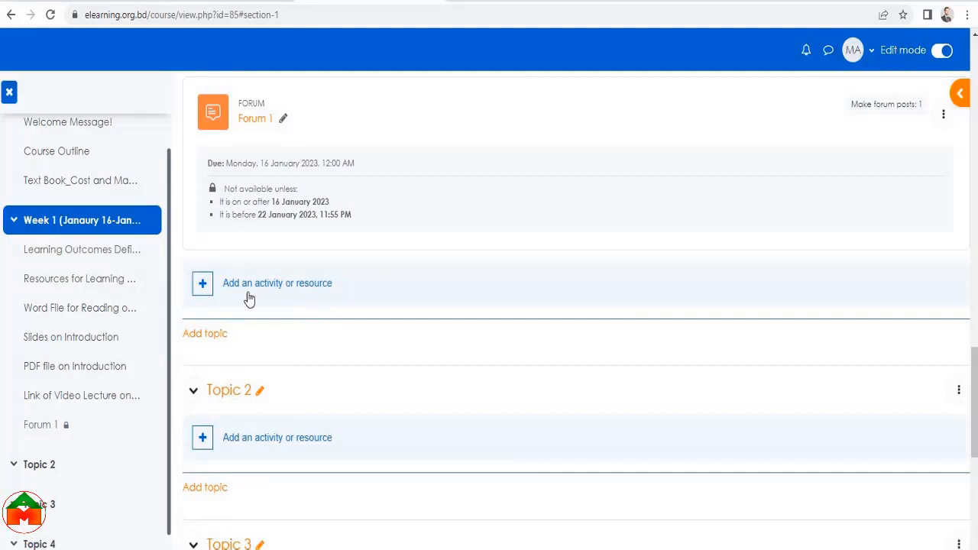
Add a Week 1 quiz named 'Quiz 1' described 'Please attempt the quiz before going to the next week materials.'
{"action": "left_click", "coordinate": [272, 284]}
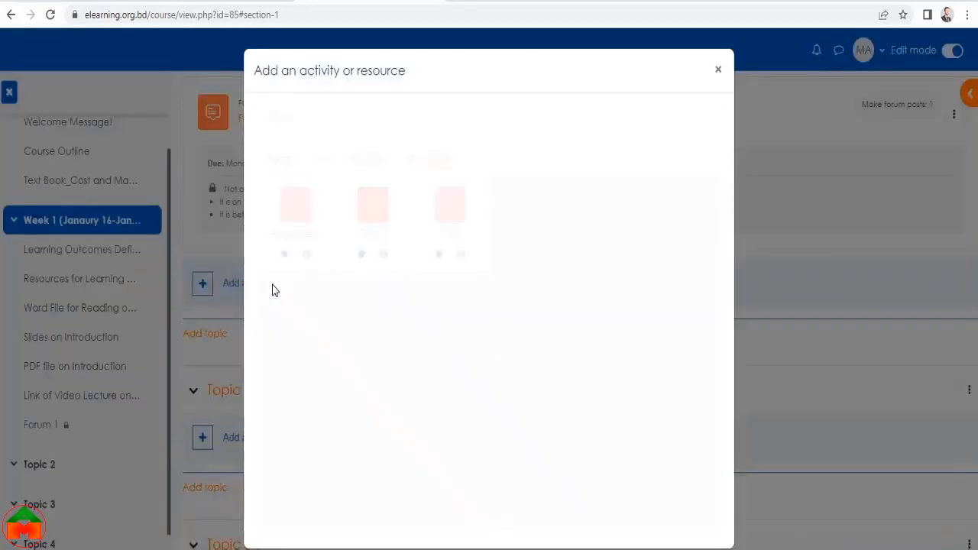
{"action": "left_click", "coordinate": [372, 164]}
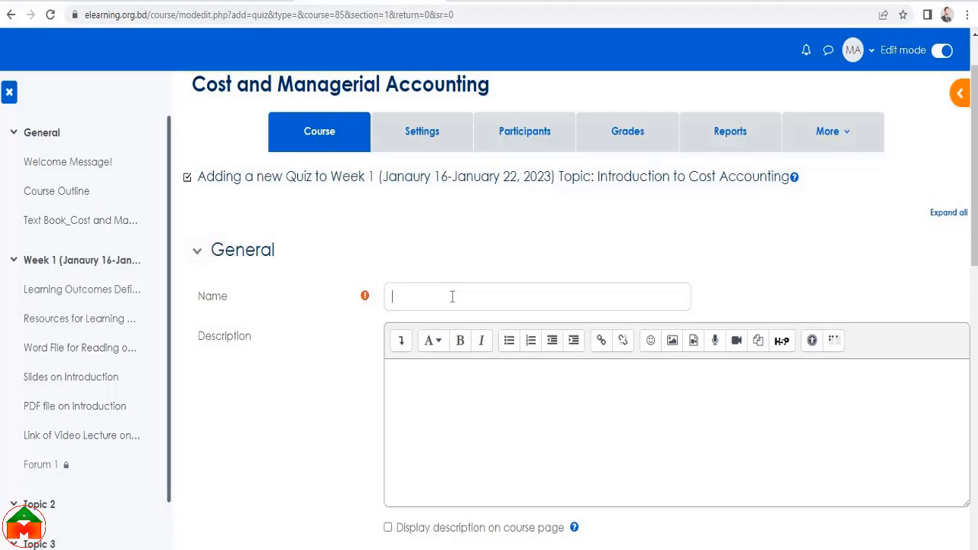
{"action": "type", "text": "Quiz 1"}
{"action": "scroll", "coordinate": [468, 308], "scroll_direction": "down", "scroll_amount": 2}
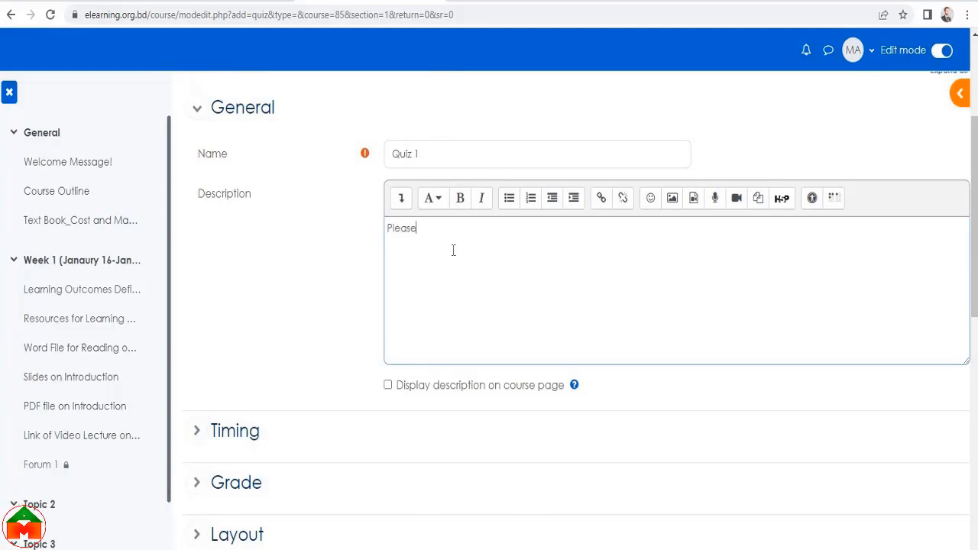
{"action": "type", "text": "mp"}
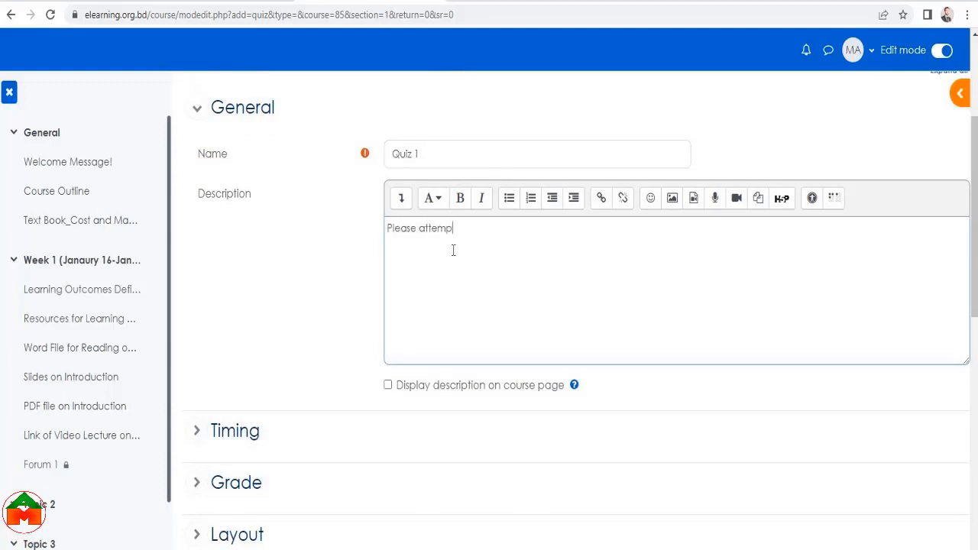
{"action": "type", "text": " the quiz before going to the next w"}
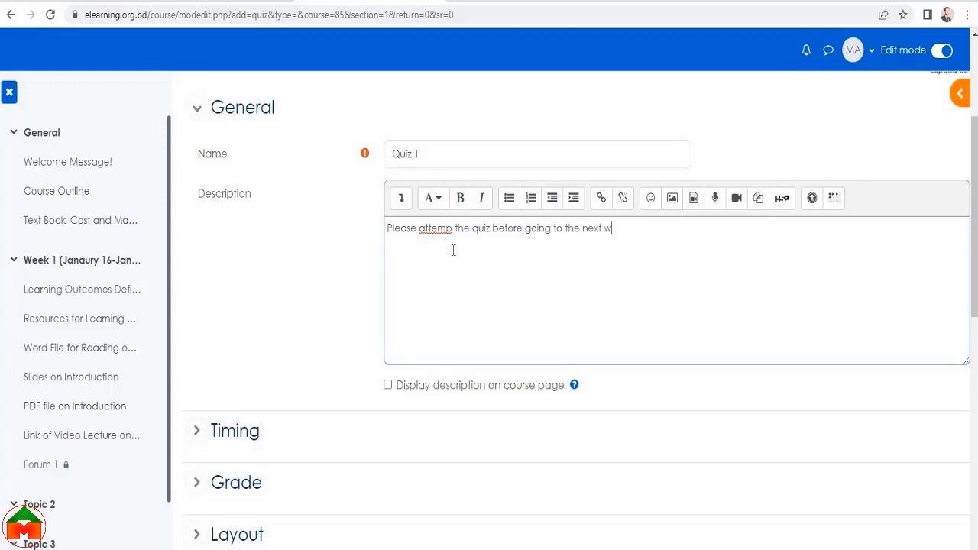
{"action": "type", "text": "eek material"}
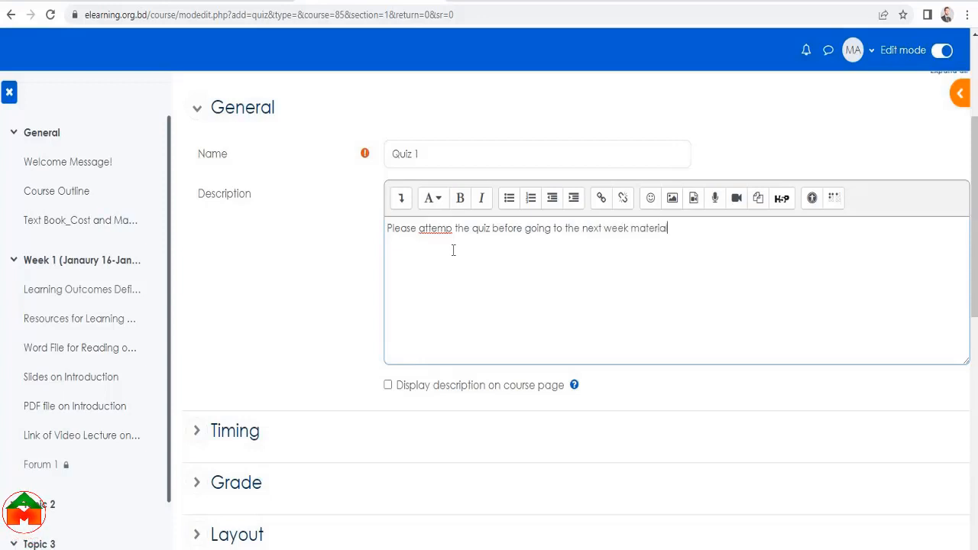
{"action": "type", "text": "s."}
{"action": "left_click", "coordinate": [452, 228]}
{"action": "type", "text": "t"}
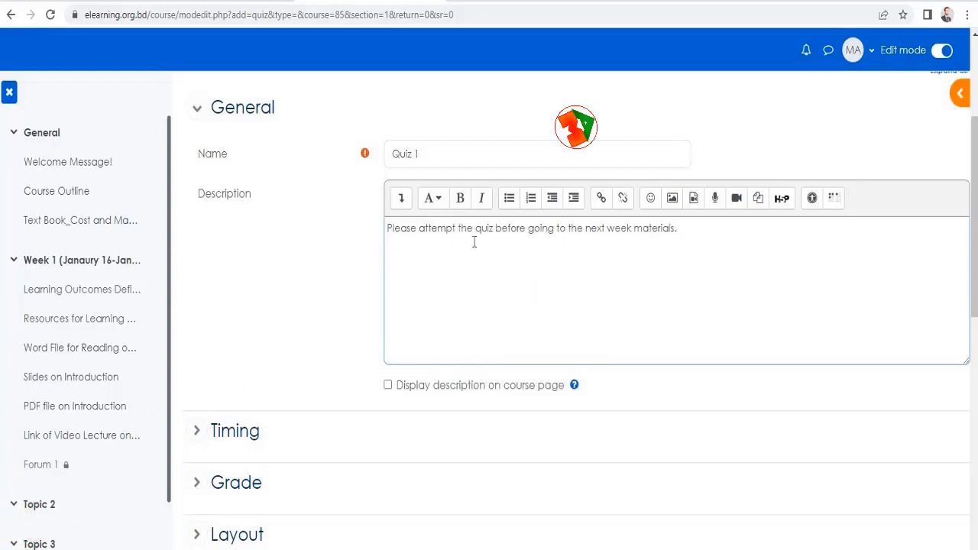
{"action": "scroll", "coordinate": [795, 286], "scroll_direction": "down", "scroll_amount": 1}
Expand all settings and set the quiz to open 15 January 2023 and close 22 January 2023
{"action": "scroll", "coordinate": [795, 286], "scroll_direction": "up", "scroll_amount": 3}
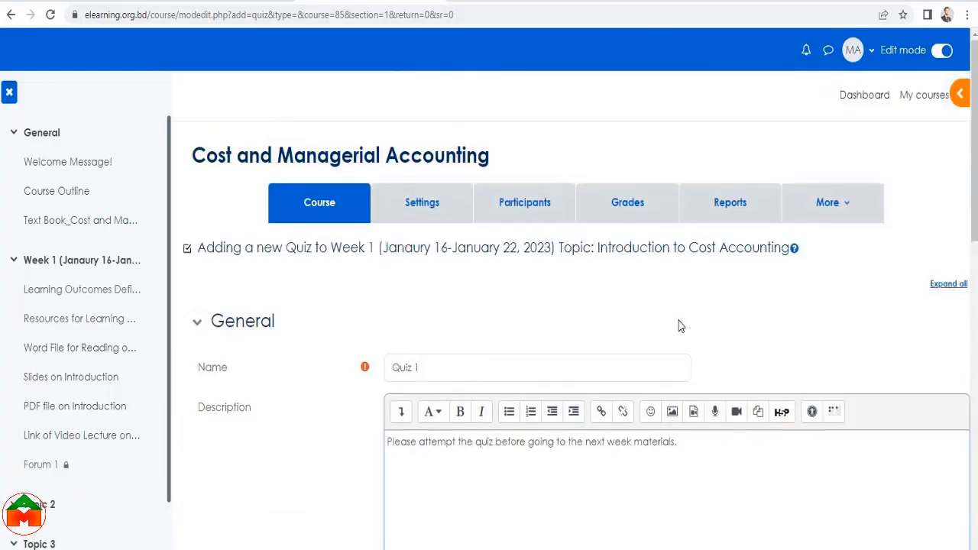
{"action": "scroll", "coordinate": [677, 323], "scroll_direction": "down", "scroll_amount": 7}
{"action": "scroll", "coordinate": [289, 344], "scroll_direction": "down", "scroll_amount": 4}
{"action": "scroll", "coordinate": [311, 347], "scroll_direction": "up", "scroll_amount": 10}
{"action": "left_click", "coordinate": [949, 284]}
{"action": "scroll", "coordinate": [553, 349], "scroll_direction": "down", "scroll_amount": 6}
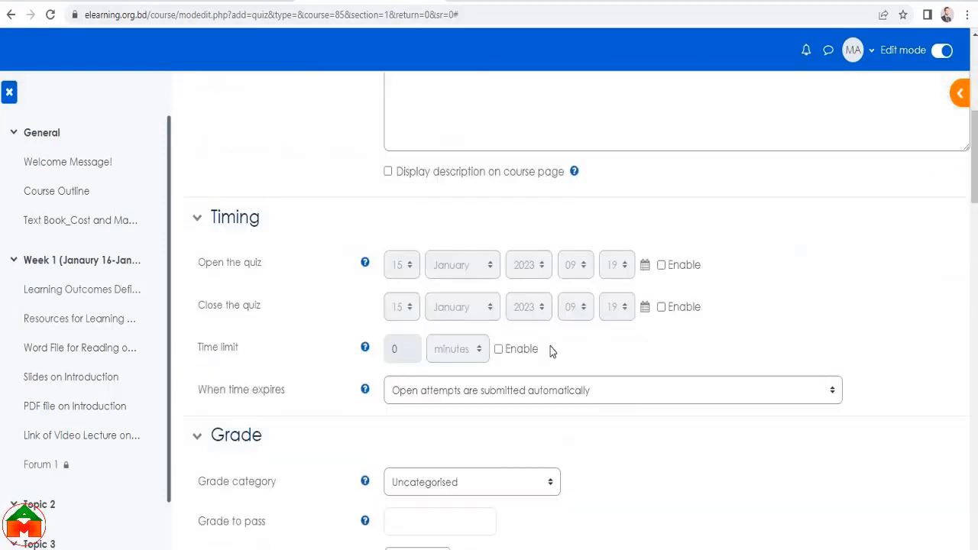
{"action": "left_click", "coordinate": [411, 198]}
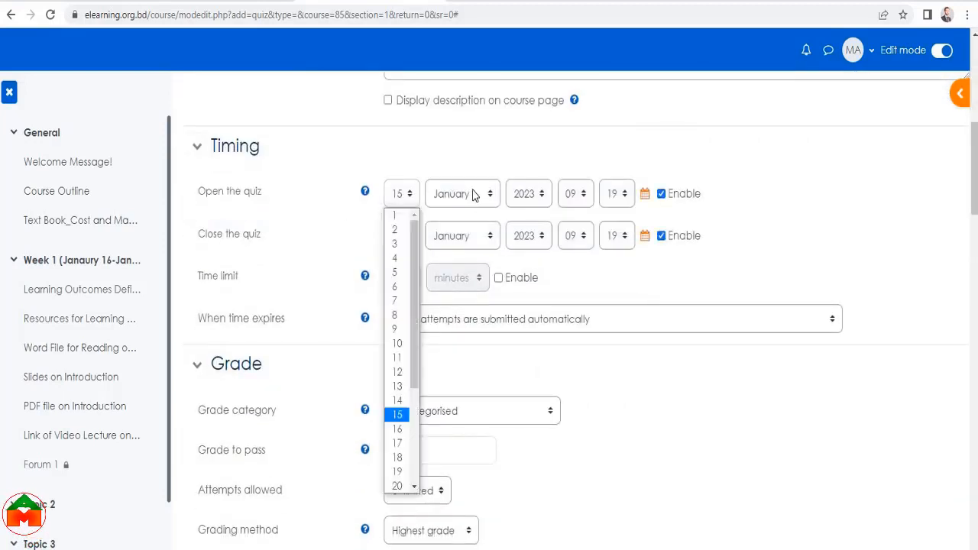
{"action": "left_click", "coordinate": [479, 249]}
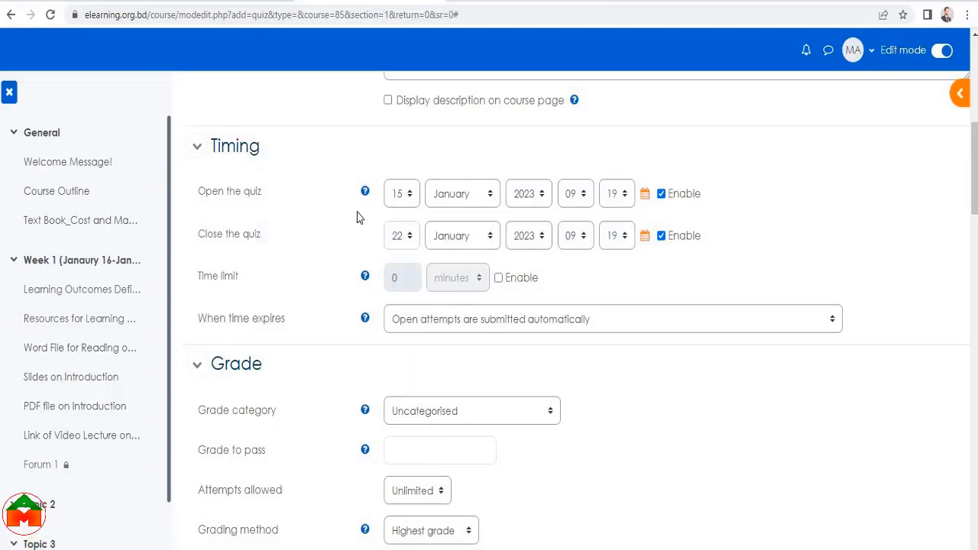
{"action": "scroll", "coordinate": [465, 232], "scroll_direction": "up", "scroll_amount": 3}
{"action": "scroll", "coordinate": [508, 283], "scroll_direction": "down", "scroll_amount": 2}
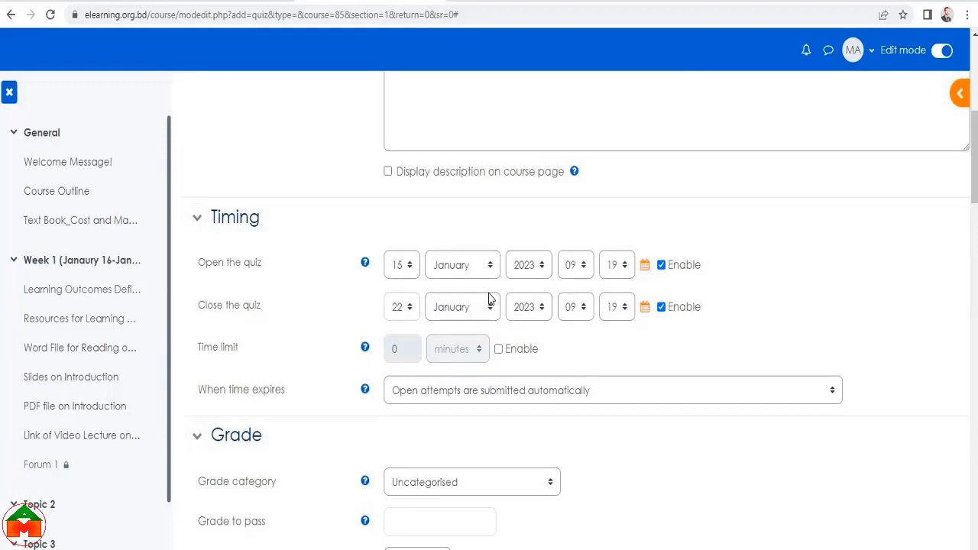
{"action": "scroll", "coordinate": [596, 312], "scroll_direction": "down", "scroll_amount": 2}
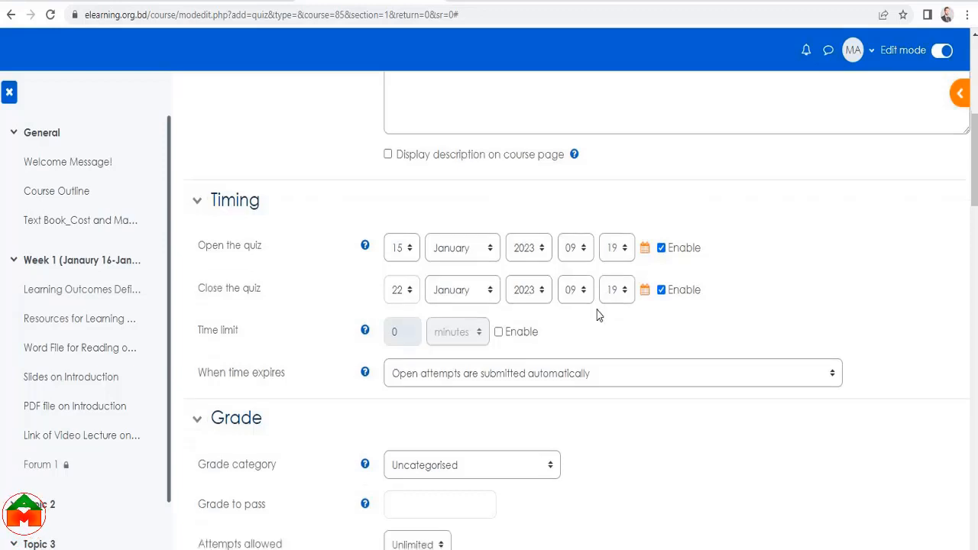
Enable a 5-minute time limit, leaving the time-expiry behaviour unchanged
{"action": "left_click", "coordinate": [499, 207]}
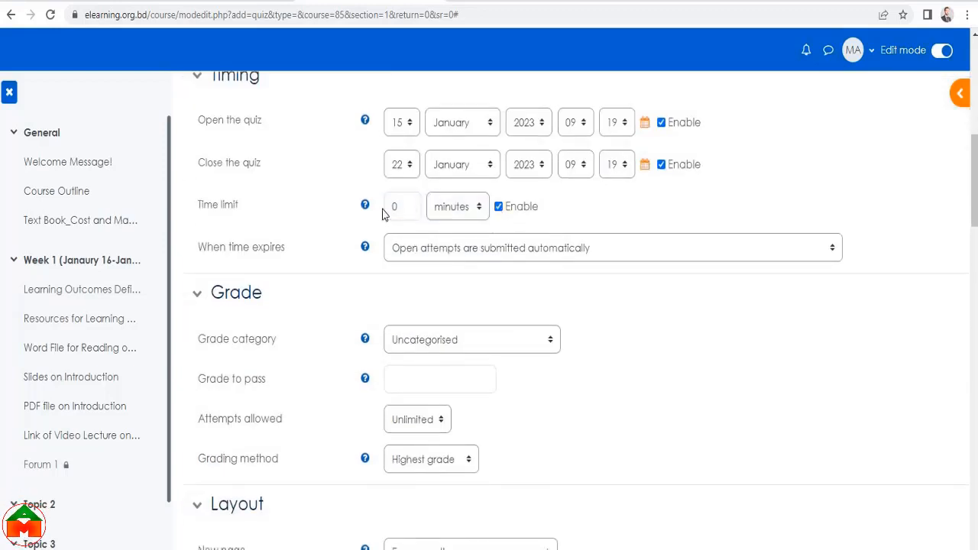
{"action": "double_click", "coordinate": [385, 214]}
{"action": "type", "text": "2"}
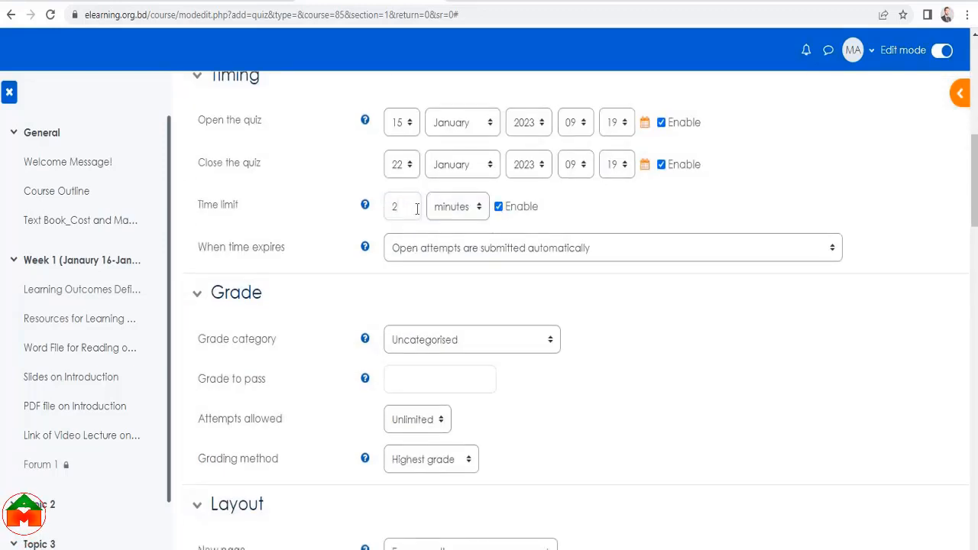
{"action": "type", "text": "5"}
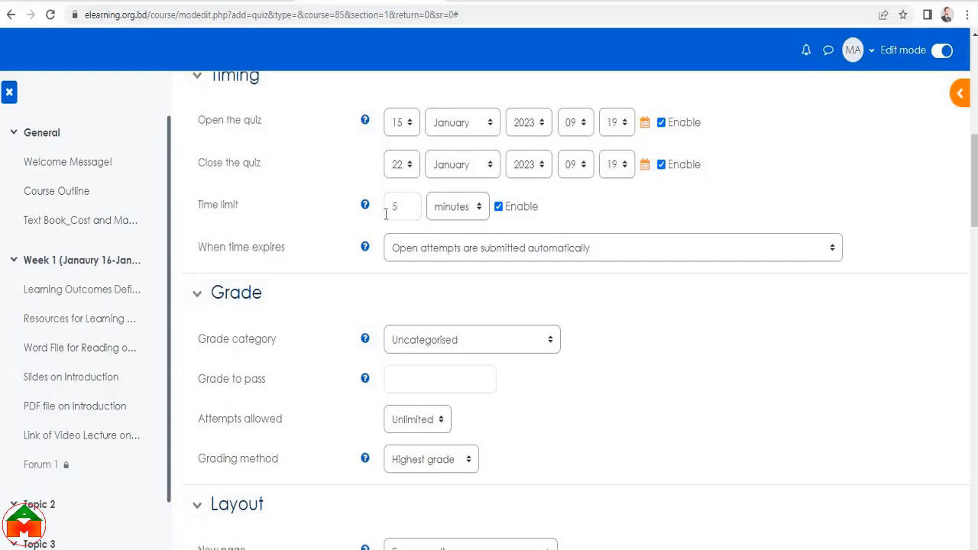
{"action": "scroll", "coordinate": [502, 285], "scroll_direction": "up", "scroll_amount": 3}
{"action": "scroll", "coordinate": [503, 287], "scroll_direction": "down", "scroll_amount": 3}
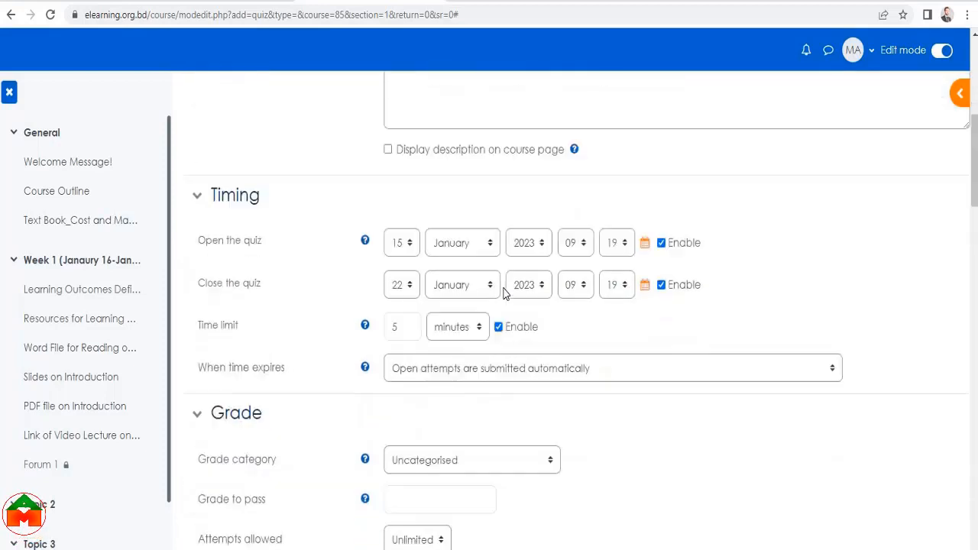
{"action": "left_click", "coordinate": [465, 252]}
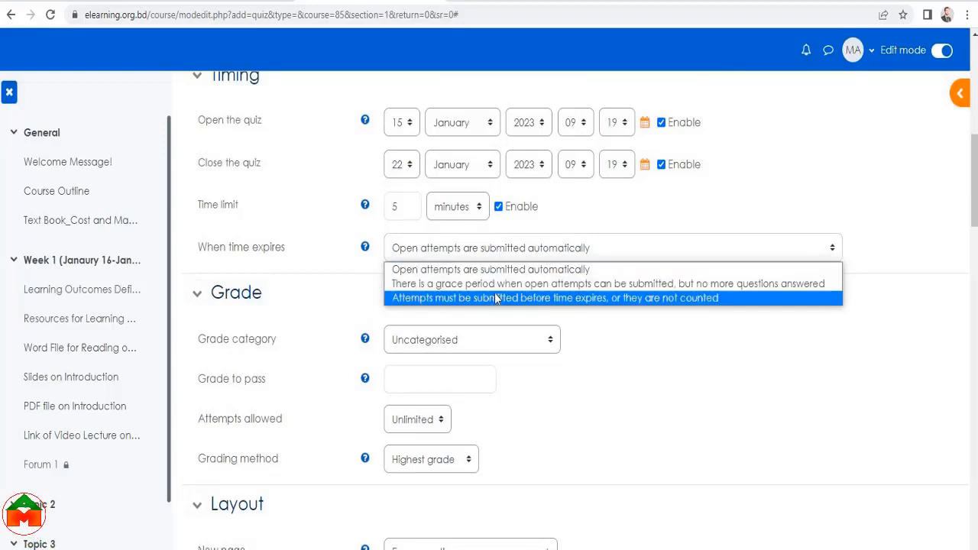
{"action": "left_click", "coordinate": [655, 338]}
File Quiz 1 under the Quiz grade category, leaving grade to pass blank
{"action": "scroll", "coordinate": [600, 334], "scroll_direction": "down", "scroll_amount": 2}
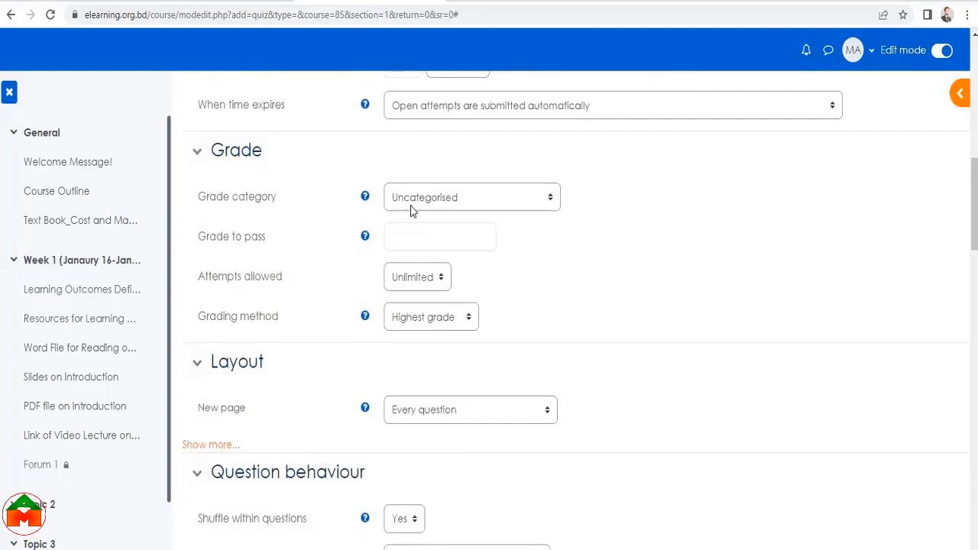
{"action": "left_click", "coordinate": [467, 197]}
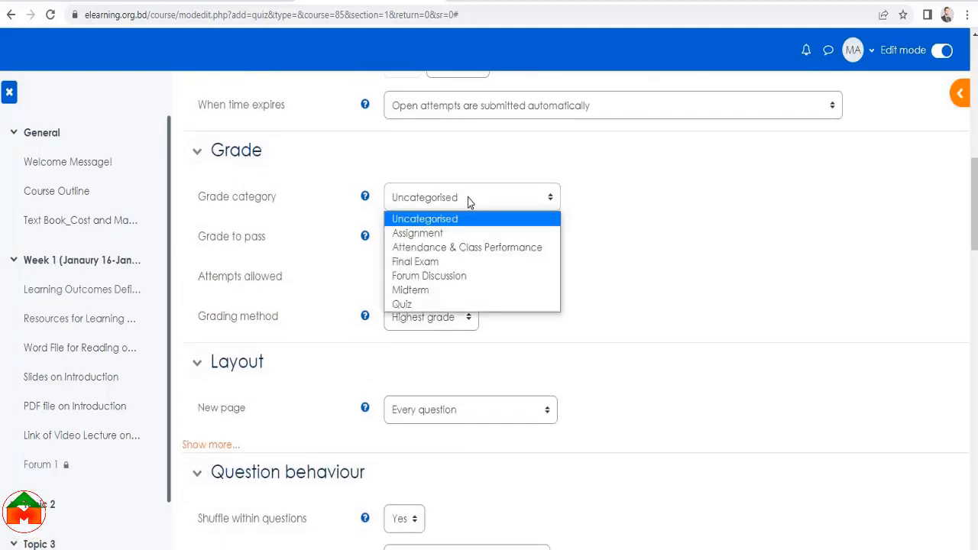
{"action": "left_click", "coordinate": [403, 304]}
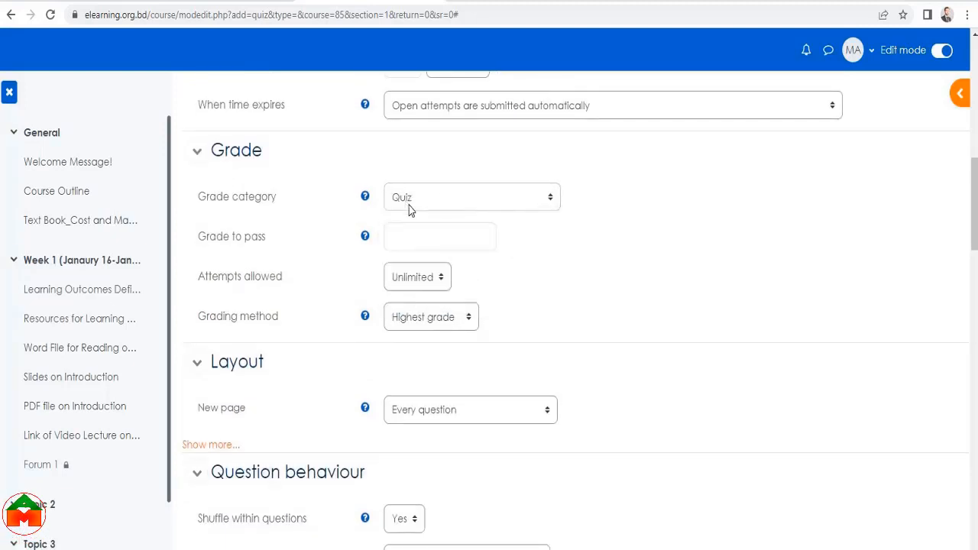
{"action": "scroll", "coordinate": [493, 229], "scroll_direction": "down", "scroll_amount": 1}
{"action": "left_click", "coordinate": [482, 168]}
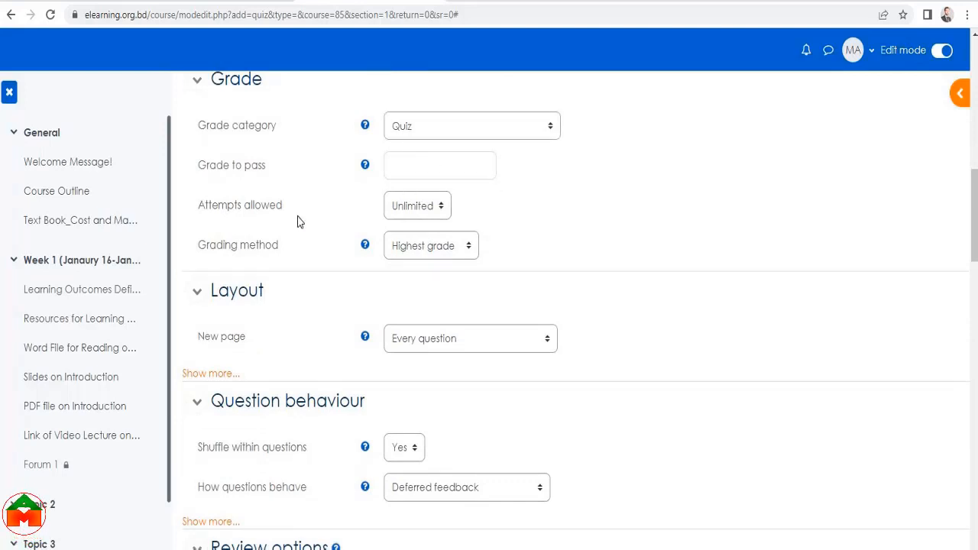
Set Attempts allowed to 1
{"action": "left_click", "coordinate": [428, 212]}
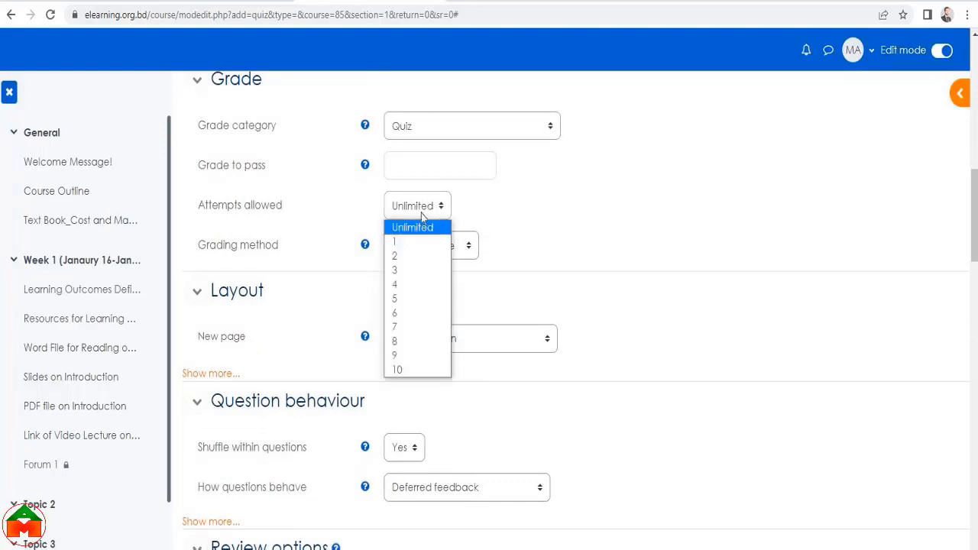
{"action": "left_click", "coordinate": [418, 241]}
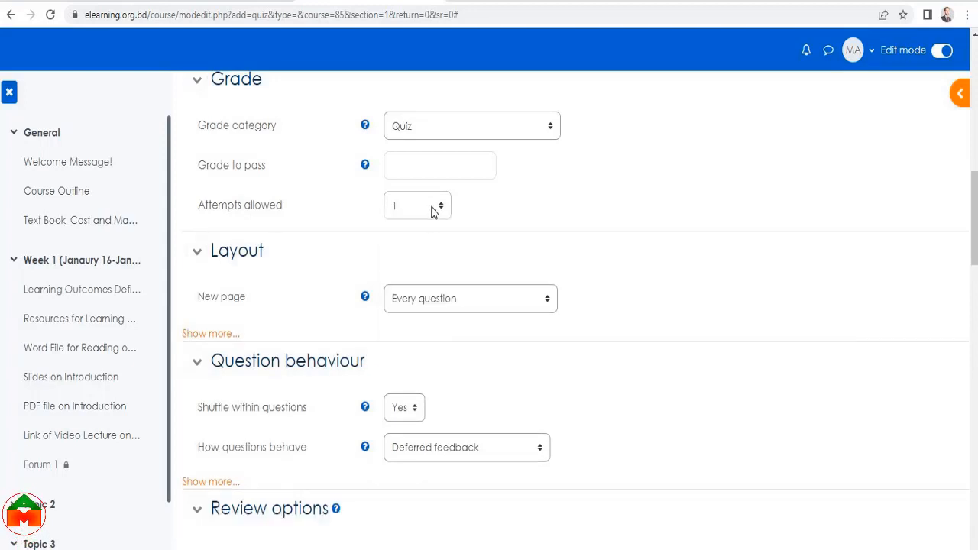
{"action": "left_click", "coordinate": [431, 212]}
{"action": "left_click", "coordinate": [412, 250]}
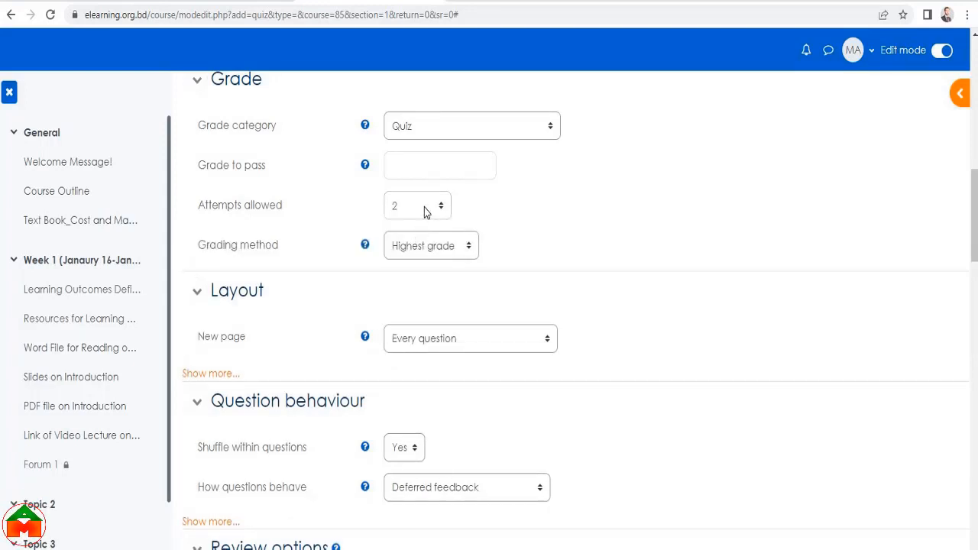
{"action": "left_click", "coordinate": [436, 251]}
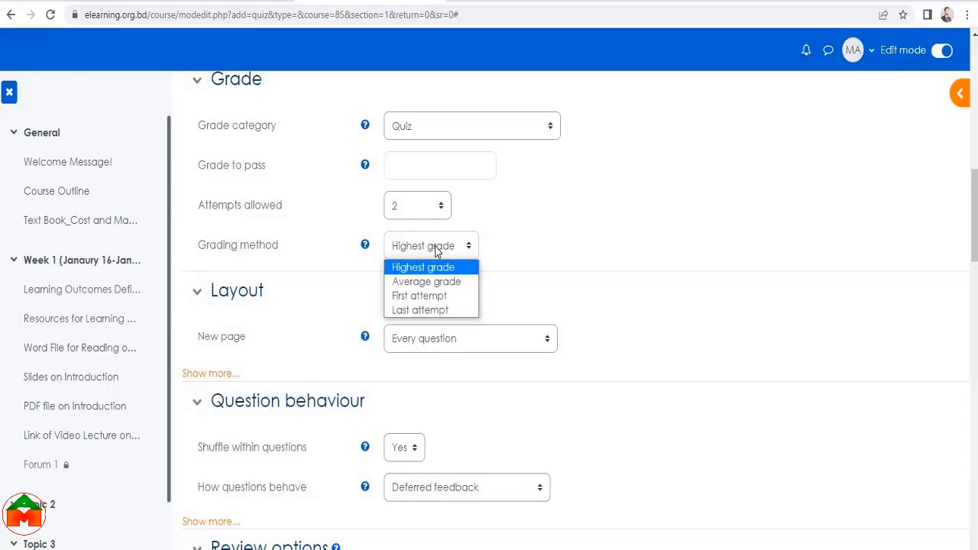
{"action": "left_click", "coordinate": [423, 209]}
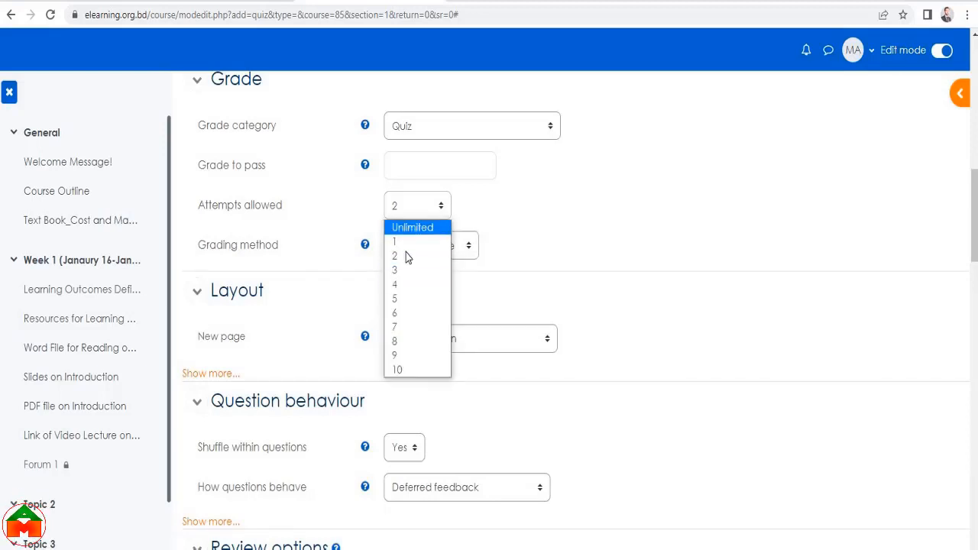
{"action": "left_click", "coordinate": [406, 243]}
Set the layout to start a new page every 4 questions
{"action": "scroll", "coordinate": [428, 235], "scroll_direction": "down", "scroll_amount": 2}
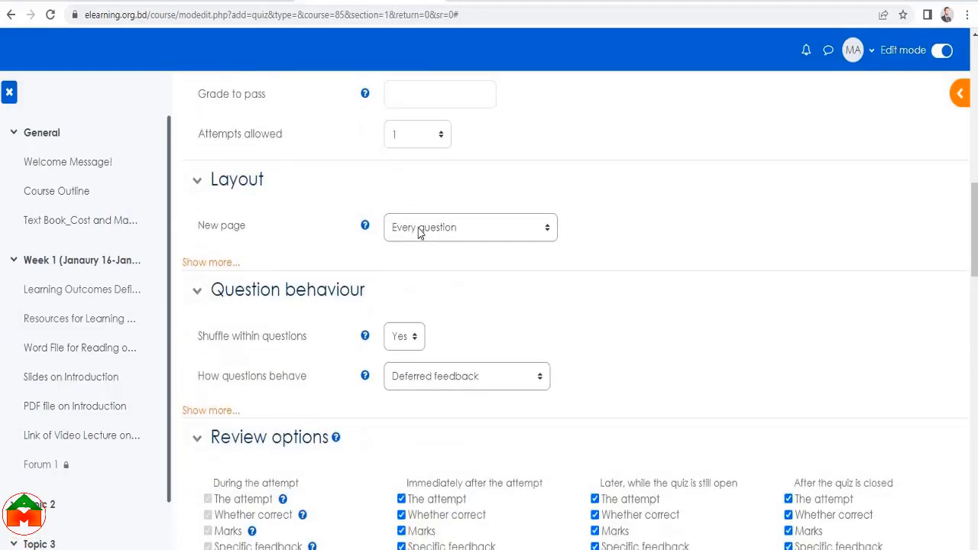
{"action": "left_click", "coordinate": [419, 229]}
{"action": "scroll", "coordinate": [419, 232], "scroll_direction": "up", "scroll_amount": 1}
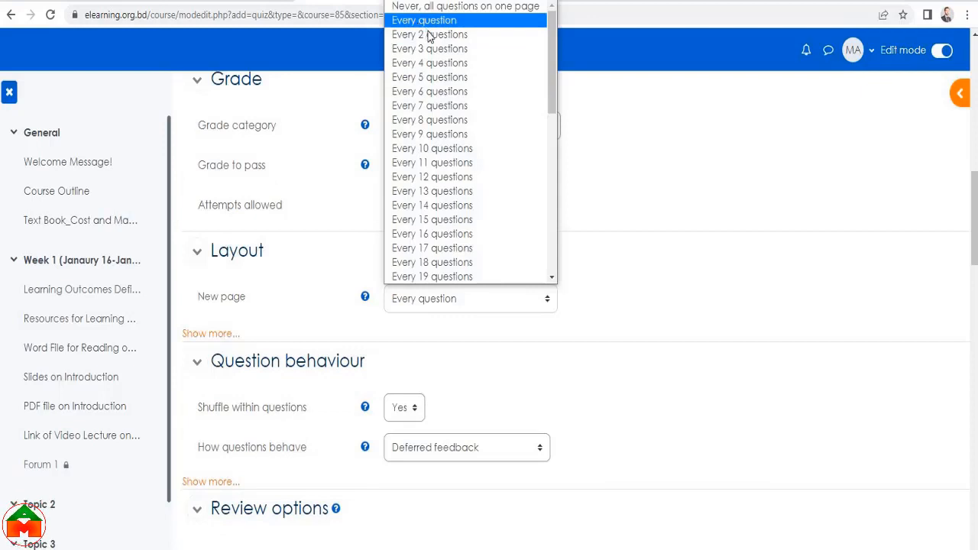
{"action": "left_click", "coordinate": [455, 67]}
{"action": "scroll", "coordinate": [408, 235], "scroll_direction": "down", "scroll_amount": 1}
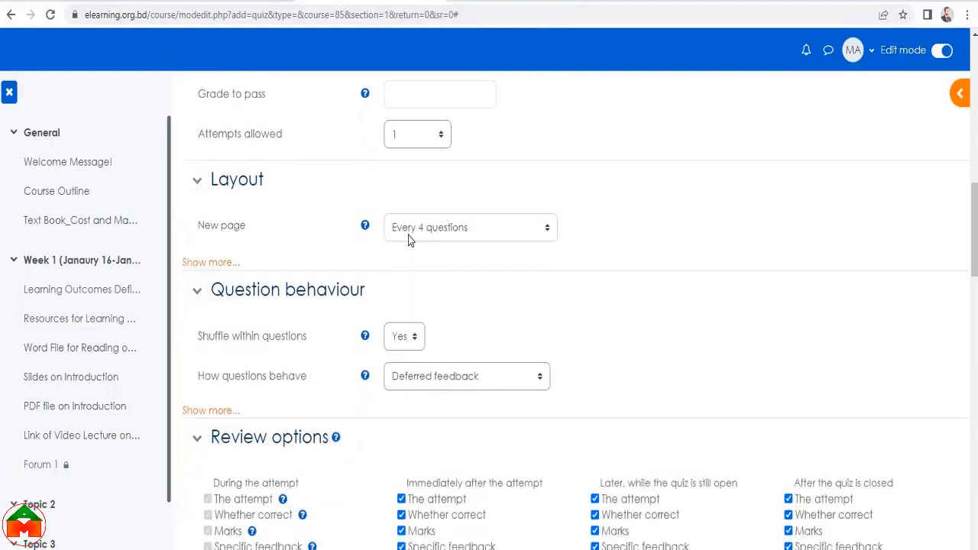
{"action": "scroll", "coordinate": [475, 253], "scroll_direction": "up", "scroll_amount": 3}
{"action": "scroll", "coordinate": [474, 254], "scroll_direction": "up", "scroll_amount": 8}
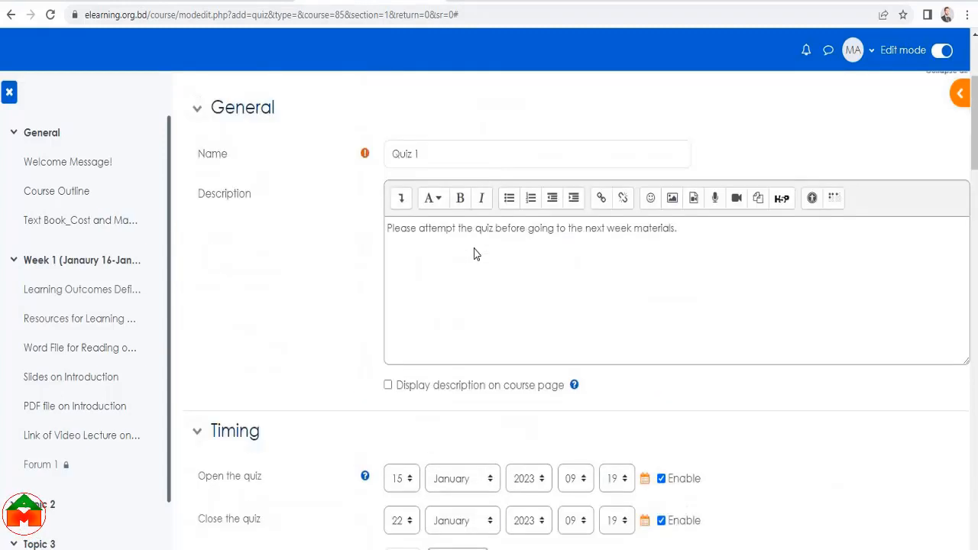
{"action": "scroll", "coordinate": [475, 249], "scroll_direction": "down", "scroll_amount": 3}
{"action": "scroll", "coordinate": [474, 248], "scroll_direction": "down", "scroll_amount": 5}
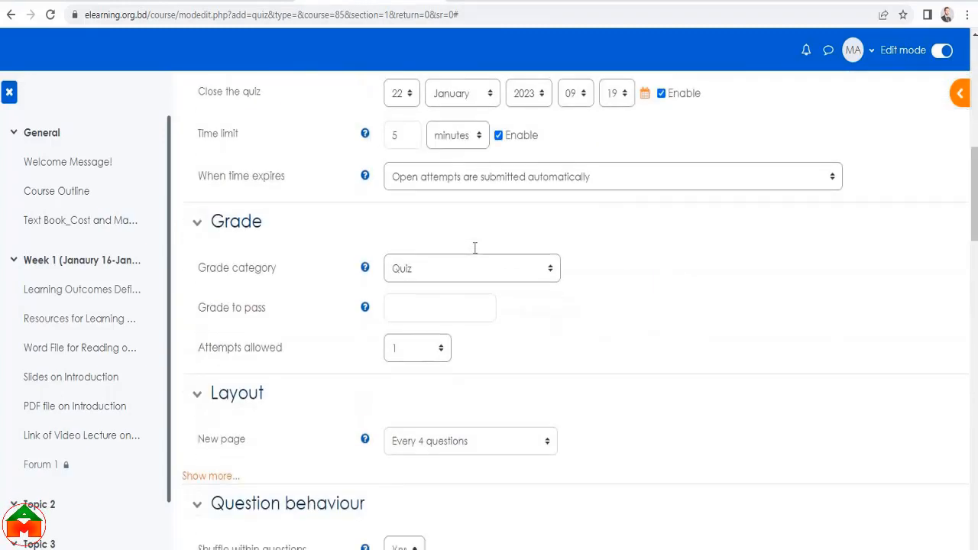
{"action": "scroll", "coordinate": [474, 254], "scroll_direction": "down", "scroll_amount": 3}
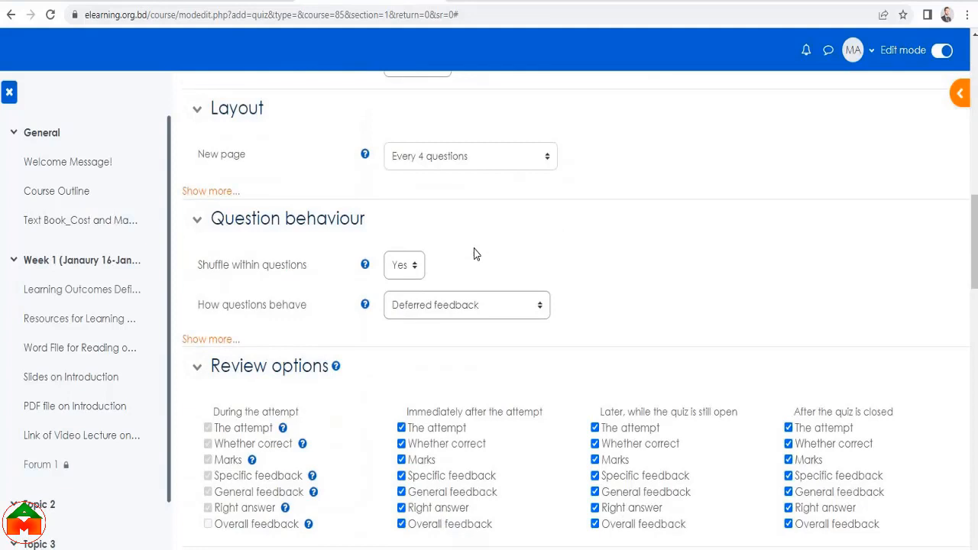
{"action": "left_click", "coordinate": [462, 165]}
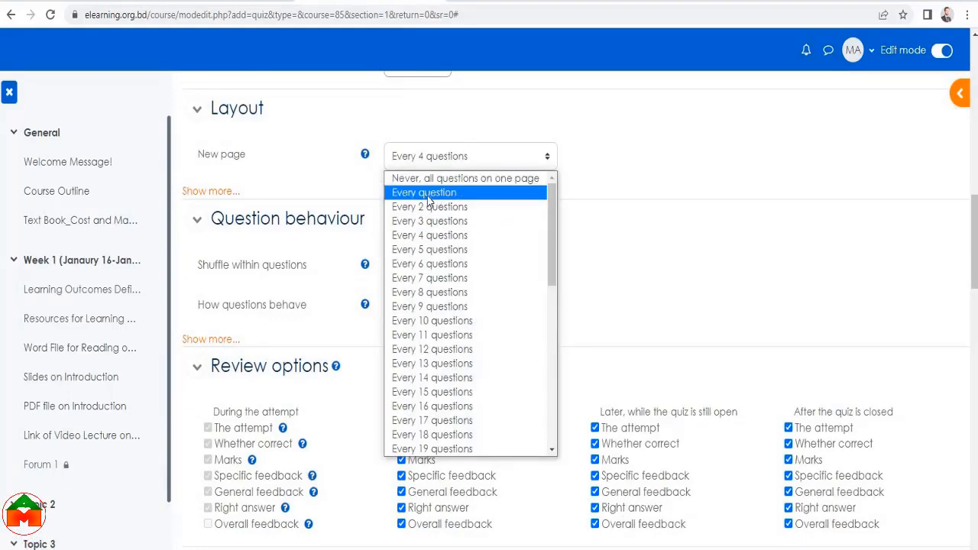
Leave only Marks checked in the 'Immediately after the attempt' review options
{"action": "scroll", "coordinate": [303, 240], "scroll_direction": "down", "scroll_amount": 2}
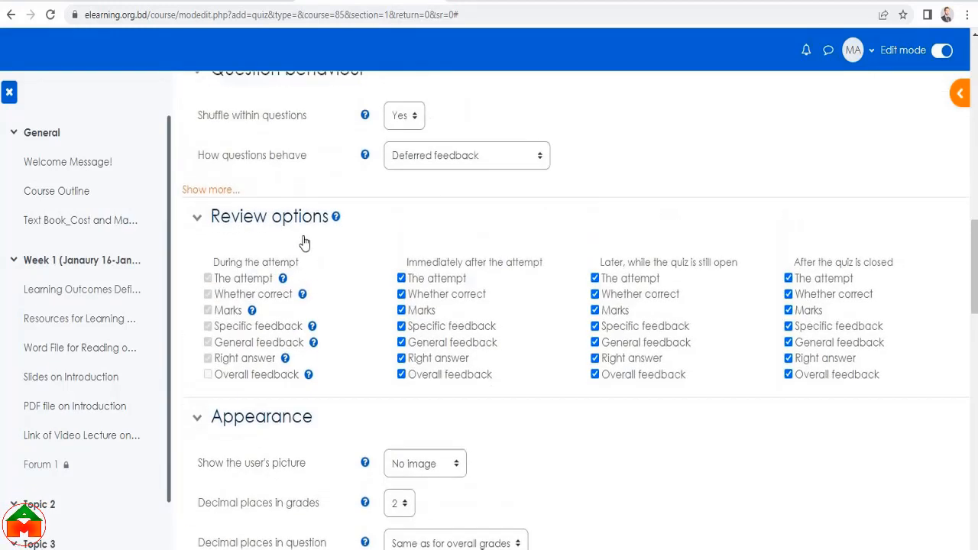
{"action": "left_click", "coordinate": [401, 286]}
{"action": "left_click", "coordinate": [401, 286]}
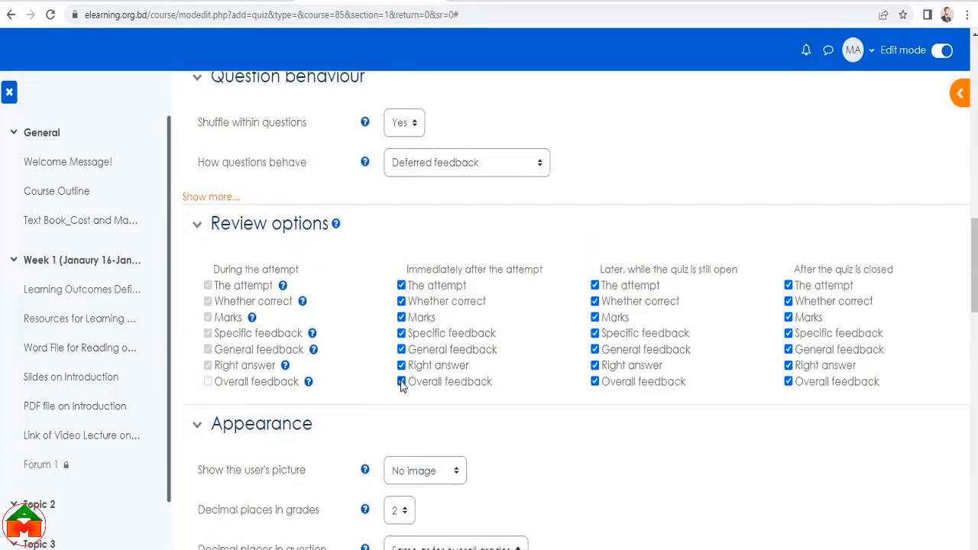
{"action": "left_click", "coordinate": [401, 381]}
{"action": "left_click", "coordinate": [401, 365]}
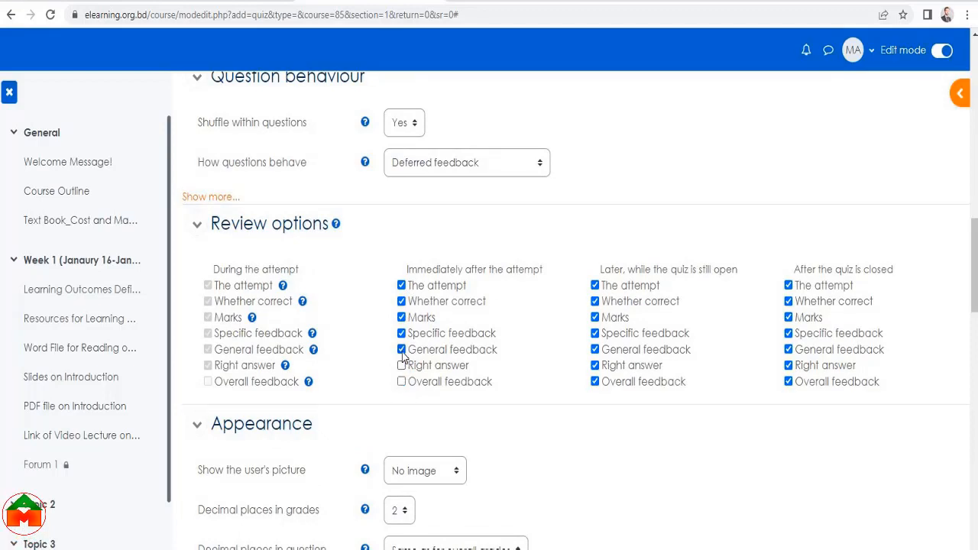
{"action": "left_click", "coordinate": [401, 349]}
{"action": "left_click", "coordinate": [401, 333]}
{"action": "left_click", "coordinate": [401, 301]}
{"action": "left_click", "coordinate": [401, 285]}
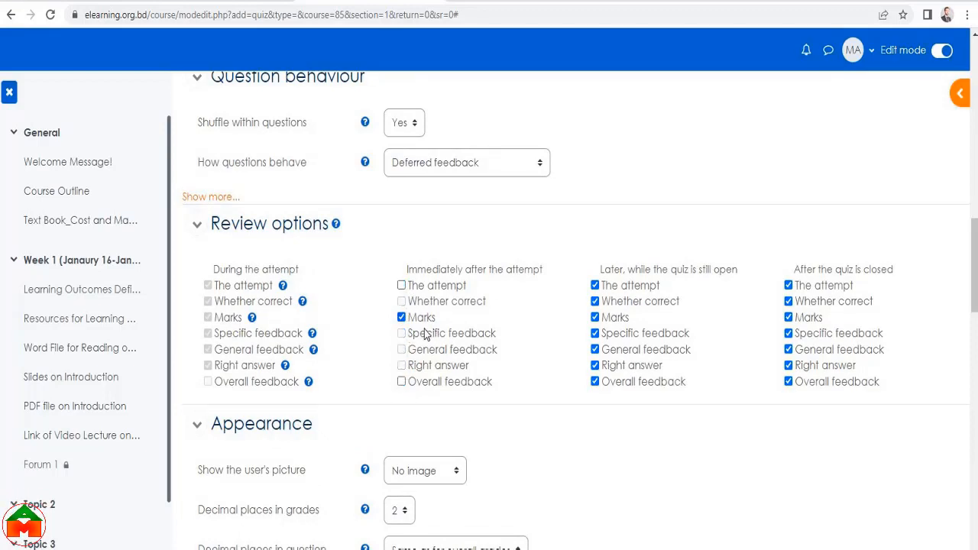
Leave only Marks checked for review while the quiz is open and after it closes
{"action": "left_click", "coordinate": [595, 382]}
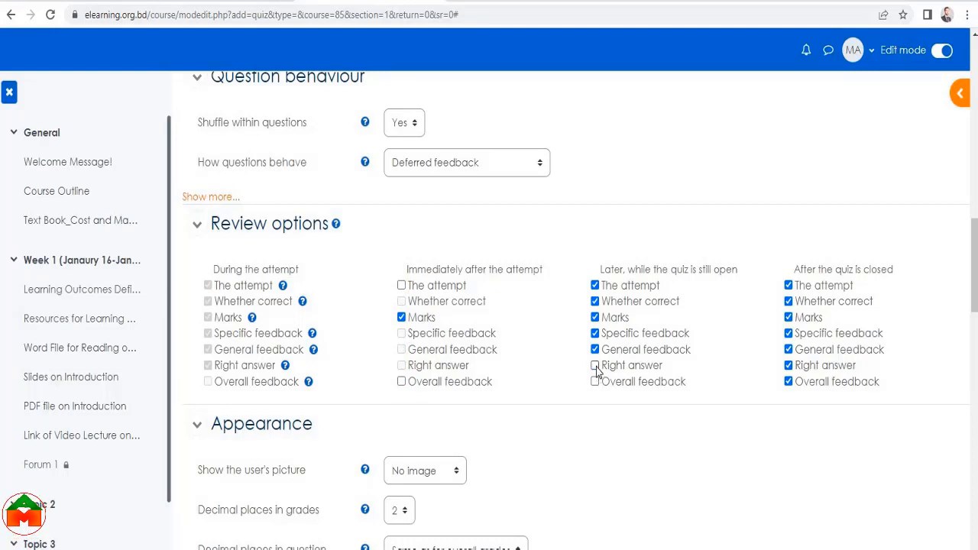
{"action": "left_click", "coordinate": [595, 350]}
{"action": "left_click", "coordinate": [596, 333]}
{"action": "left_click", "coordinate": [596, 301]}
{"action": "left_click", "coordinate": [595, 285]}
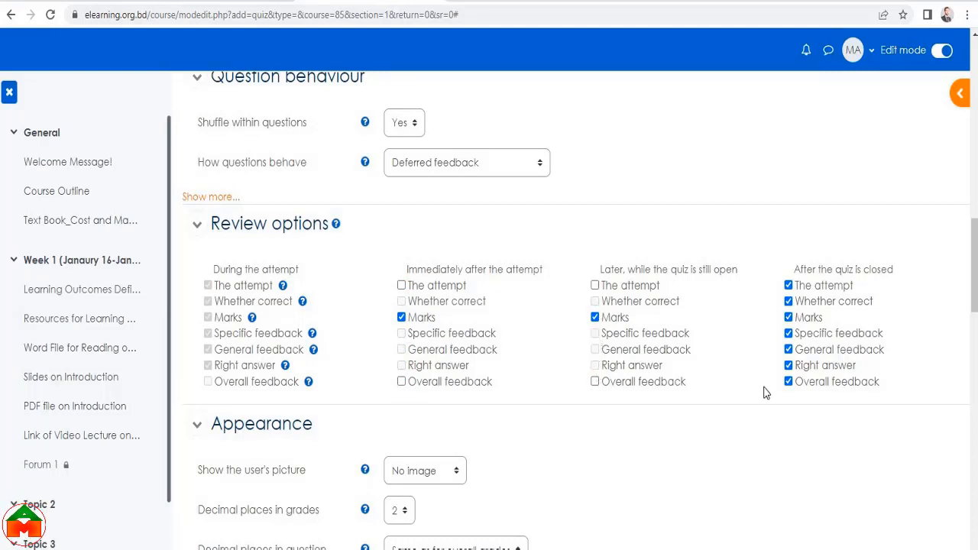
{"action": "left_click", "coordinate": [788, 382]}
{"action": "left_click", "coordinate": [788, 365]}
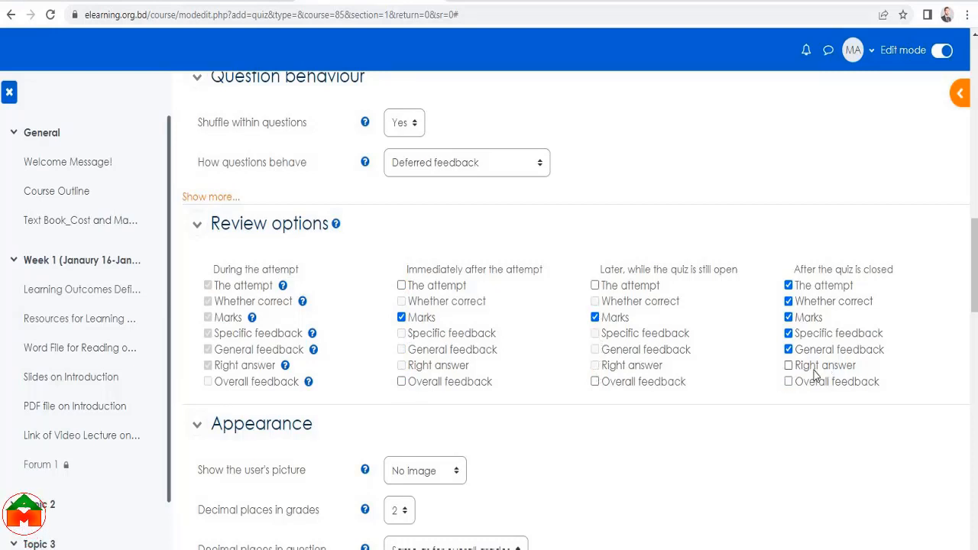
{"action": "left_click", "coordinate": [788, 349]}
{"action": "left_click", "coordinate": [789, 333]}
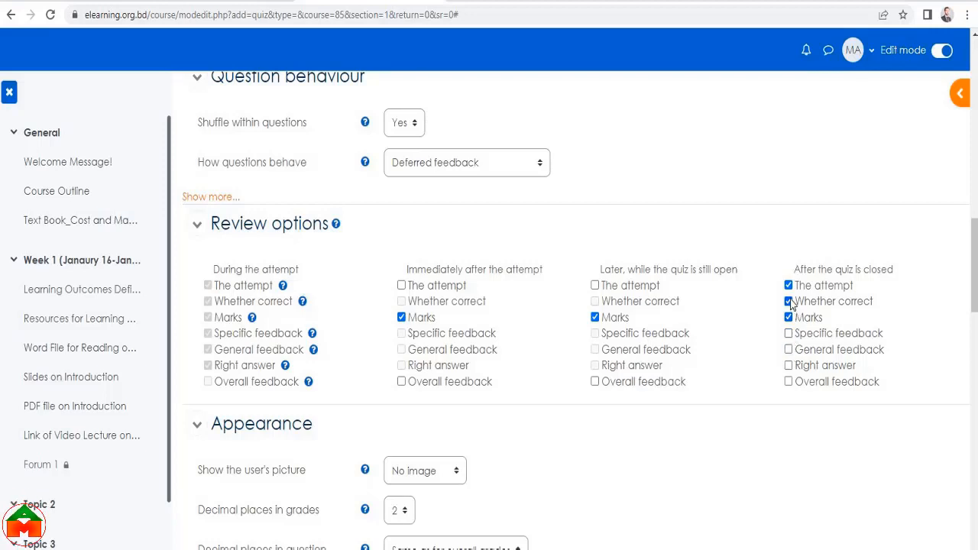
{"action": "left_click", "coordinate": [788, 301]}
{"action": "left_click", "coordinate": [789, 285]}
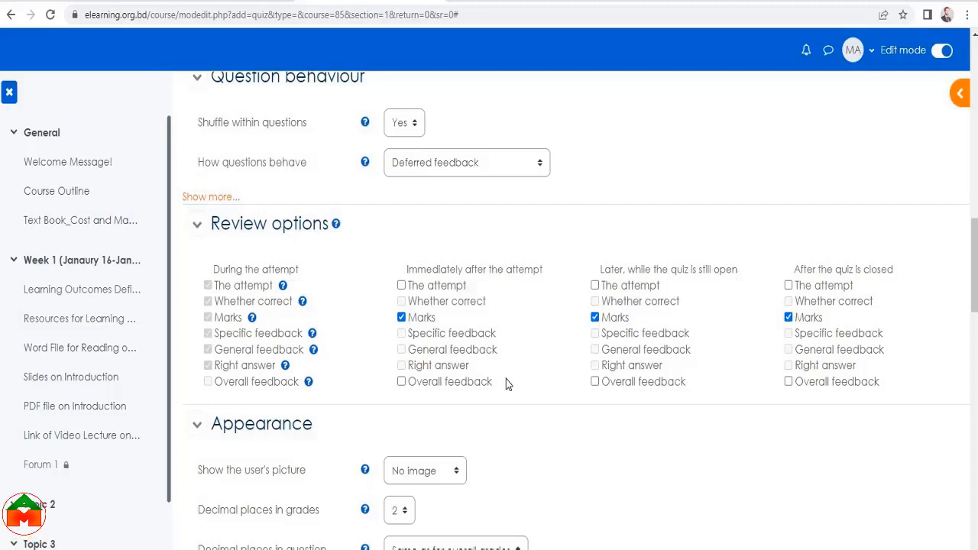
{"action": "scroll", "coordinate": [506, 381], "scroll_direction": "down", "scroll_amount": 3}
{"action": "scroll", "coordinate": [505, 382], "scroll_direction": "up", "scroll_amount": 3}
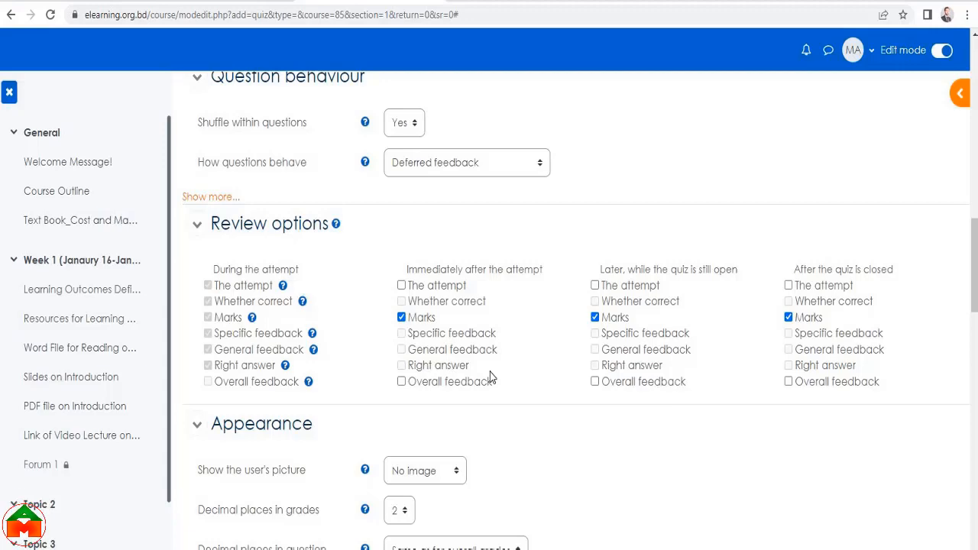
{"action": "scroll", "coordinate": [490, 372], "scroll_direction": "up", "scroll_amount": 10}
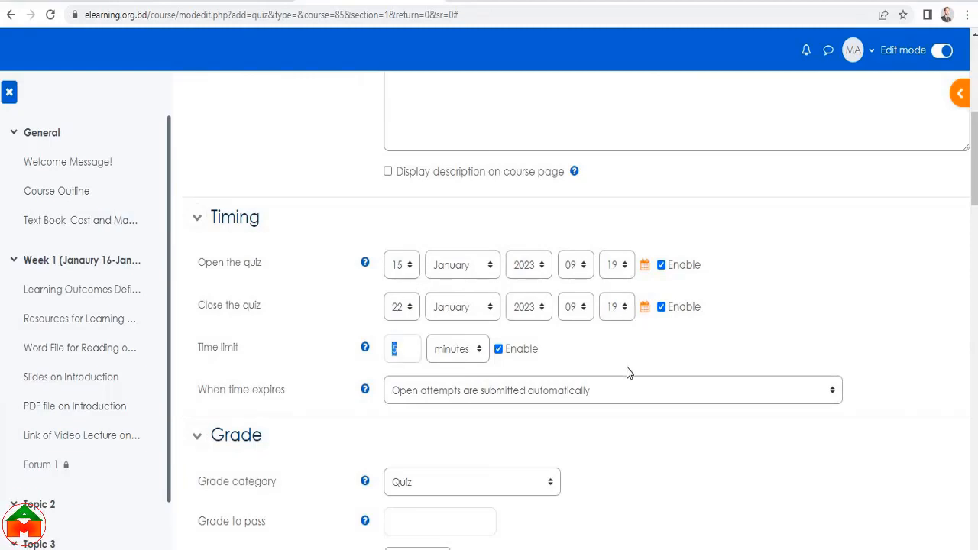
{"action": "scroll", "coordinate": [526, 396], "scroll_direction": "down", "scroll_amount": 10}
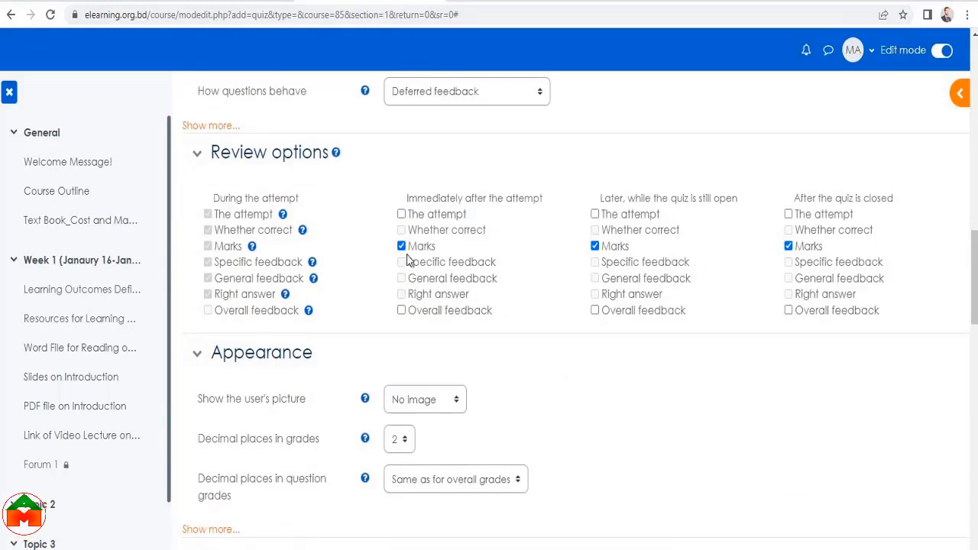
{"action": "scroll", "coordinate": [500, 324], "scroll_direction": "up", "scroll_amount": 15}
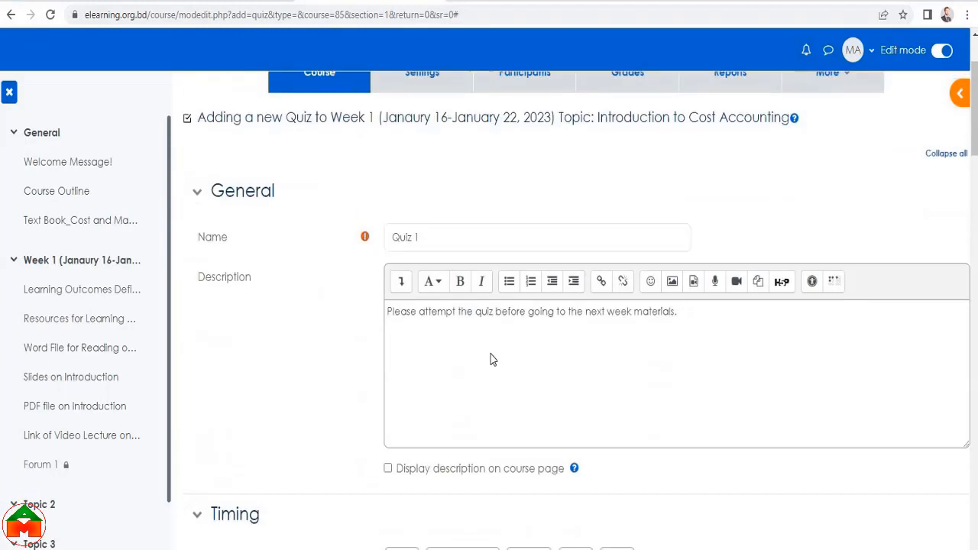
{"action": "scroll", "coordinate": [493, 356], "scroll_direction": "down", "scroll_amount": 4}
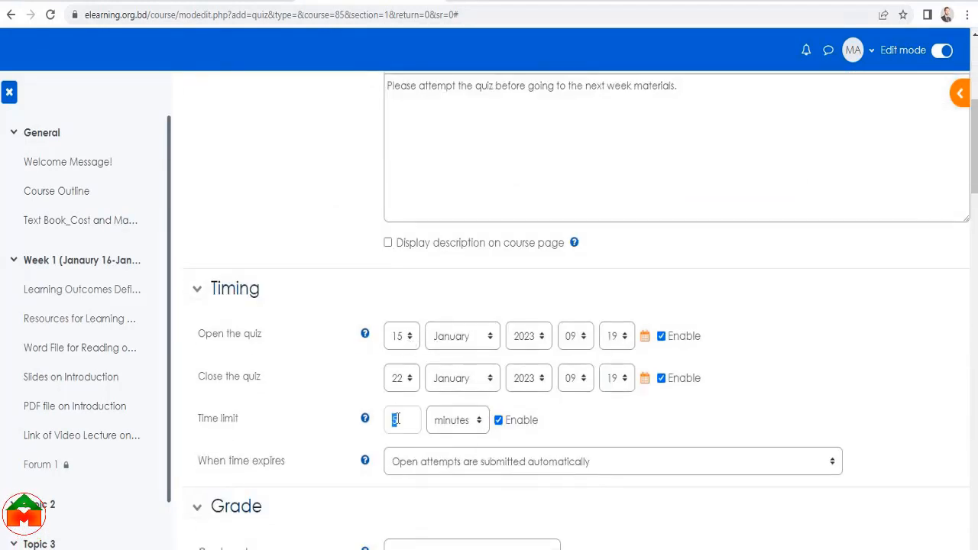
{"action": "scroll", "coordinate": [413, 421], "scroll_direction": "down", "scroll_amount": 10}
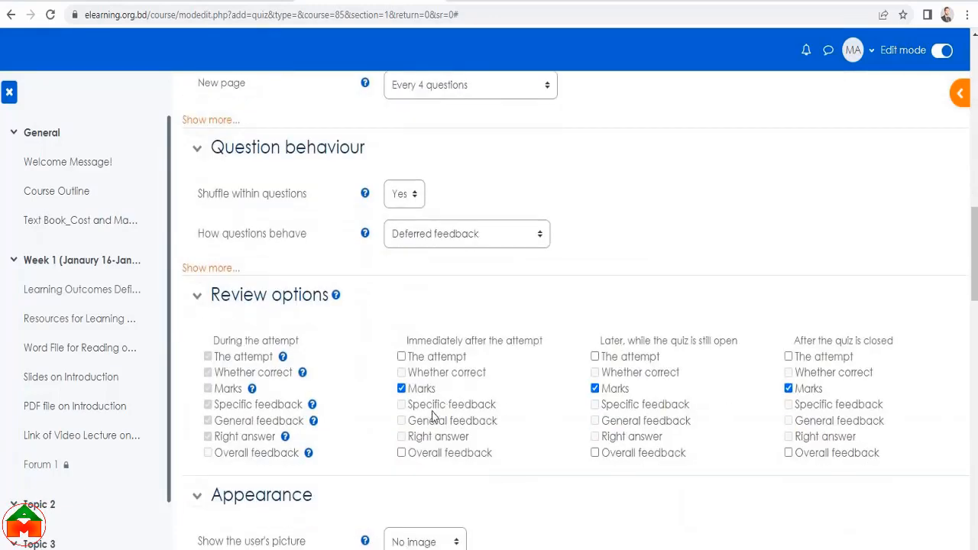
{"action": "scroll", "coordinate": [413, 451], "scroll_direction": "down", "scroll_amount": 5}
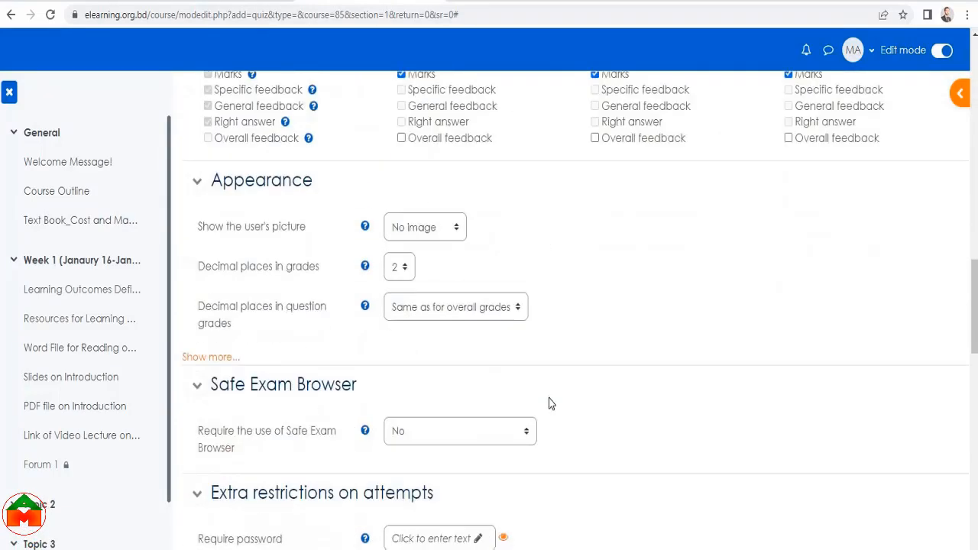
{"action": "scroll", "coordinate": [581, 357], "scroll_direction": "up", "scroll_amount": 5}
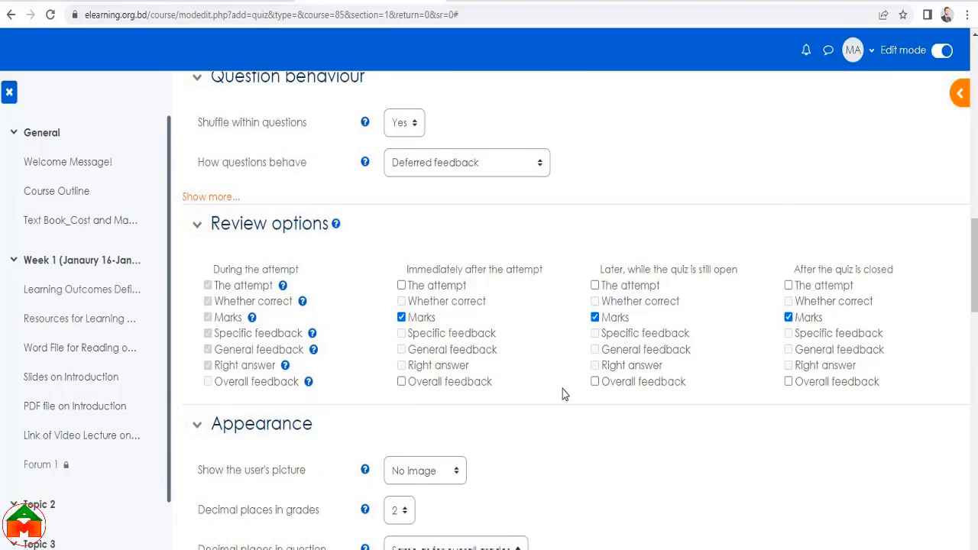
{"action": "scroll", "coordinate": [562, 394], "scroll_direction": "down", "scroll_amount": 20}
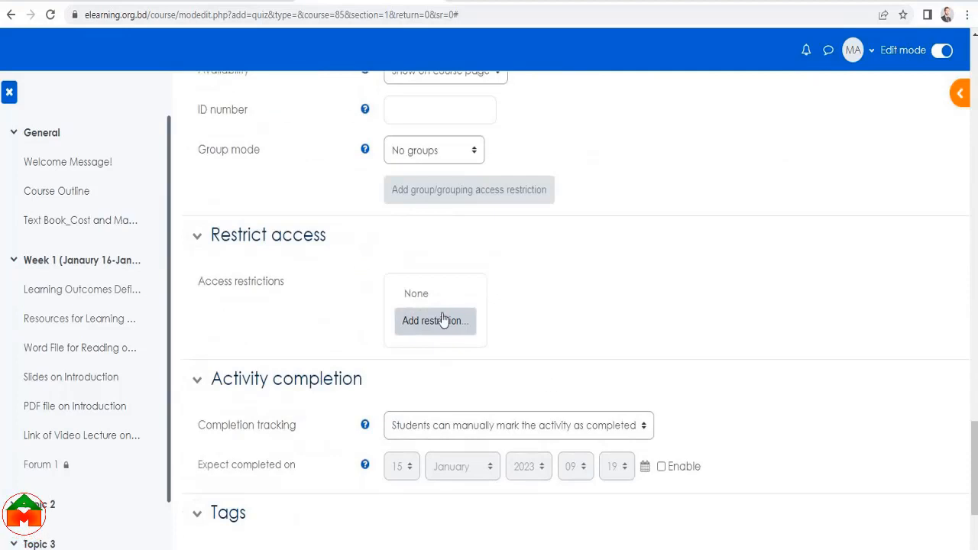
Add date restrictions: from 15 January 2023 and until 22 January 2023
{"action": "left_click", "coordinate": [442, 318]}
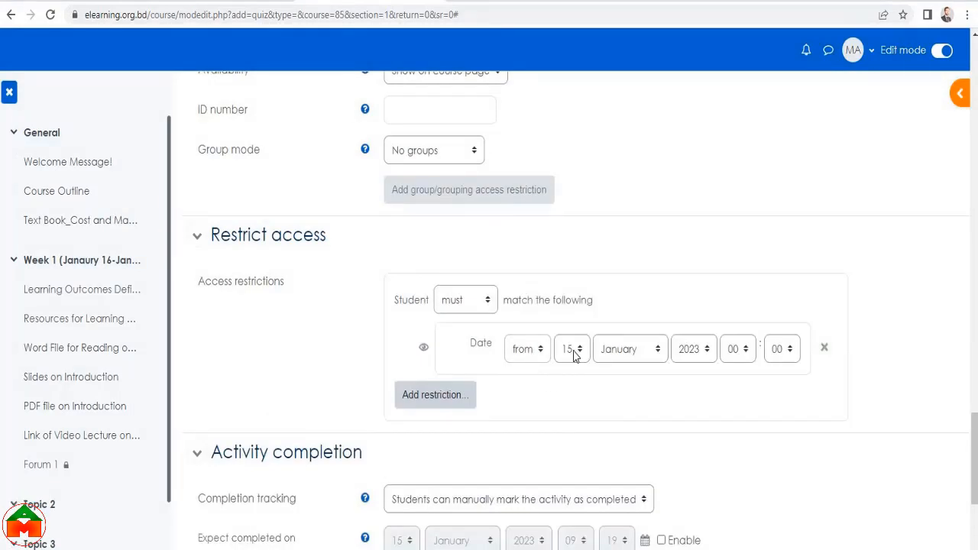
{"action": "left_click", "coordinate": [575, 353]}
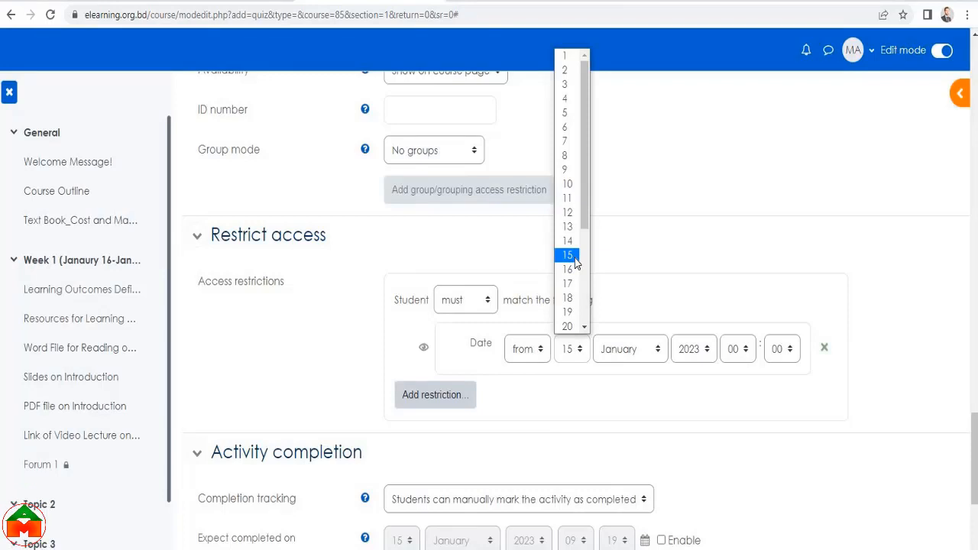
{"action": "left_click", "coordinate": [454, 399]}
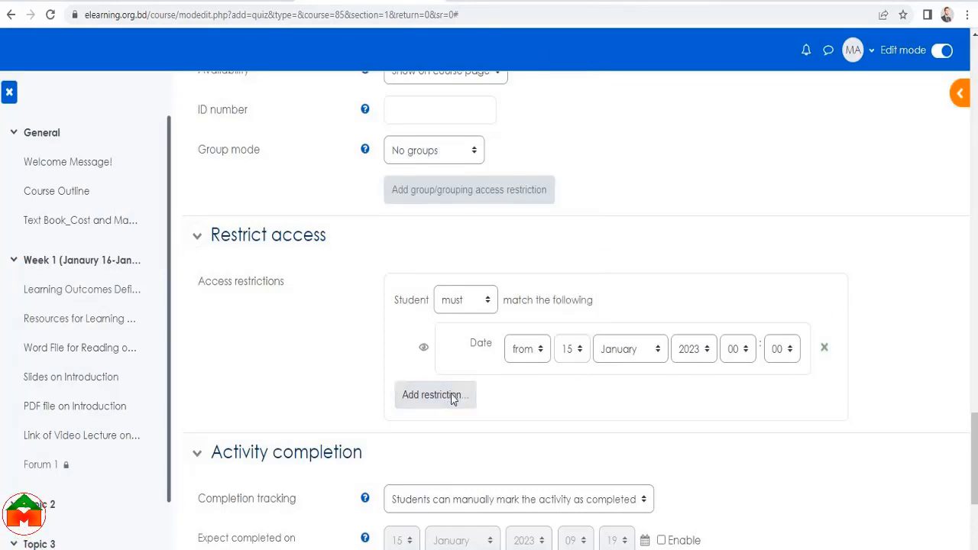
{"action": "left_click", "coordinate": [453, 398]}
{"action": "left_click", "coordinate": [468, 188]}
{"action": "left_click", "coordinate": [525, 425]}
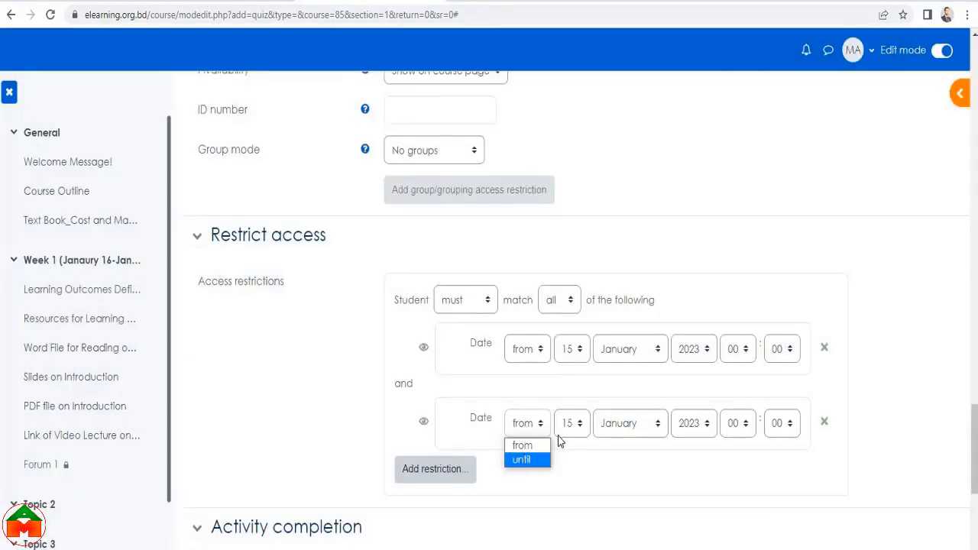
{"action": "left_click", "coordinate": [522, 459]}
{"action": "left_click", "coordinate": [569, 423]}
{"action": "scroll", "coordinate": [572, 343], "scroll_direction": "down", "scroll_amount": 3}
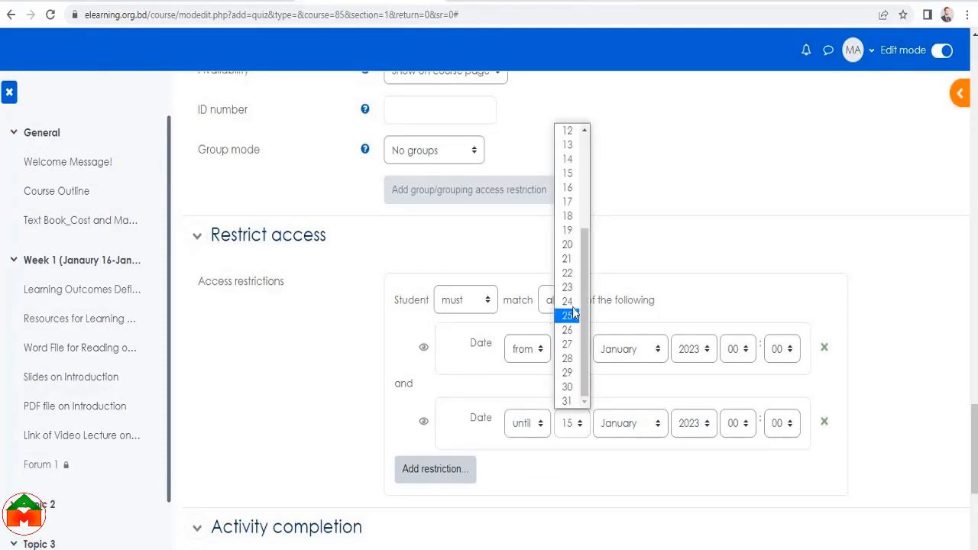
{"action": "left_click", "coordinate": [566, 274]}
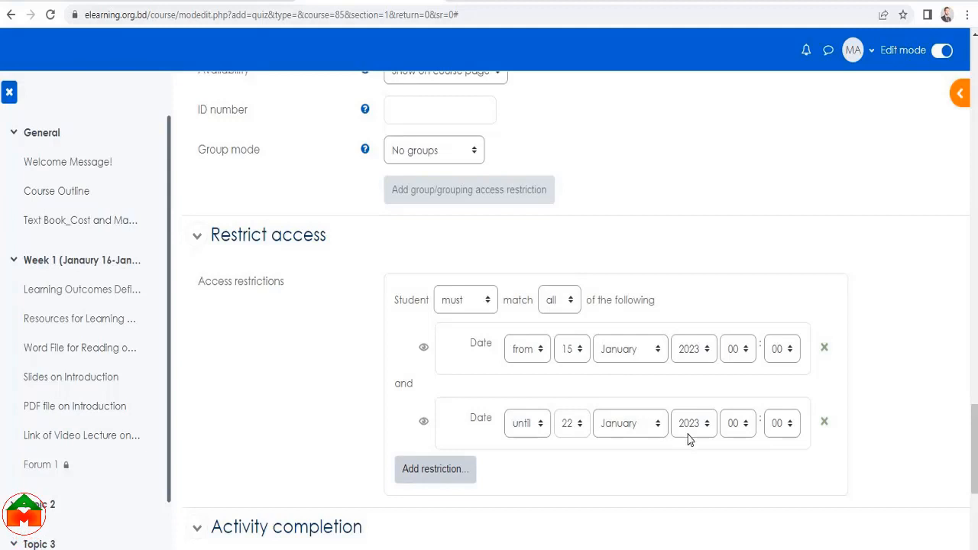
{"action": "scroll", "coordinate": [687, 416], "scroll_direction": "down", "scroll_amount": 1}
{"action": "scroll", "coordinate": [634, 415], "scroll_direction": "down", "scroll_amount": 3}
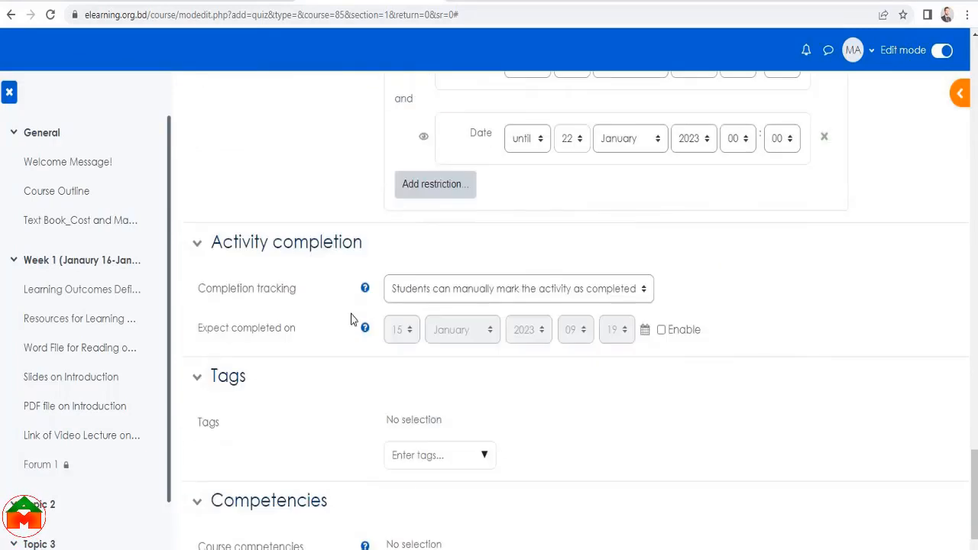
Set completion to 'when conditions are met', requiring a grade instead of a view
{"action": "left_click", "coordinate": [497, 288]}
{"action": "left_click", "coordinate": [502, 338]}
{"action": "scroll", "coordinate": [514, 367], "scroll_direction": "down", "scroll_amount": 1}
{"action": "scroll", "coordinate": [514, 367], "scroll_direction": "down", "scroll_amount": 1}
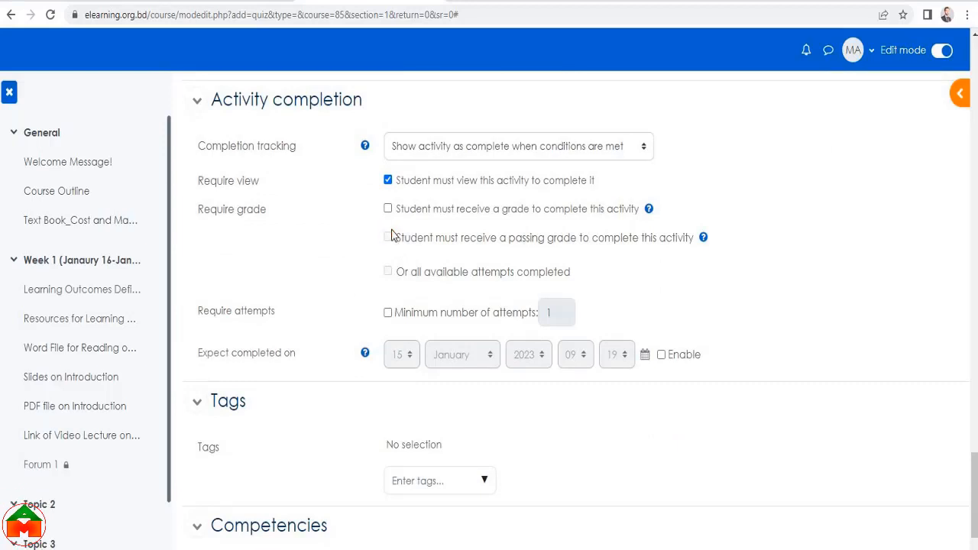
{"action": "left_click", "coordinate": [388, 210]}
{"action": "left_click", "coordinate": [387, 180]}
Save Quiz 1 and return to the Week 1 course page
{"action": "scroll", "coordinate": [484, 346], "scroll_direction": "up", "scroll_amount": 2}
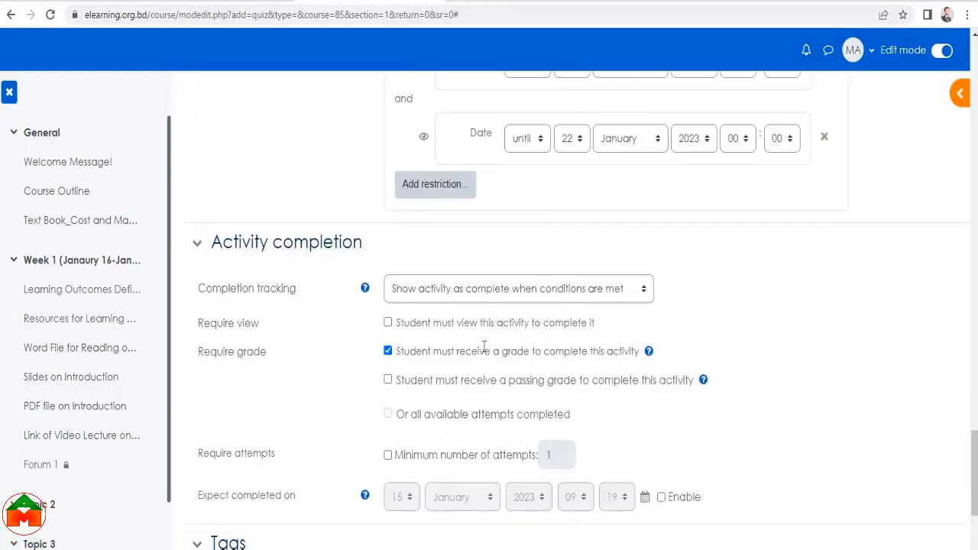
{"action": "scroll", "coordinate": [546, 384], "scroll_direction": "down", "scroll_amount": 5}
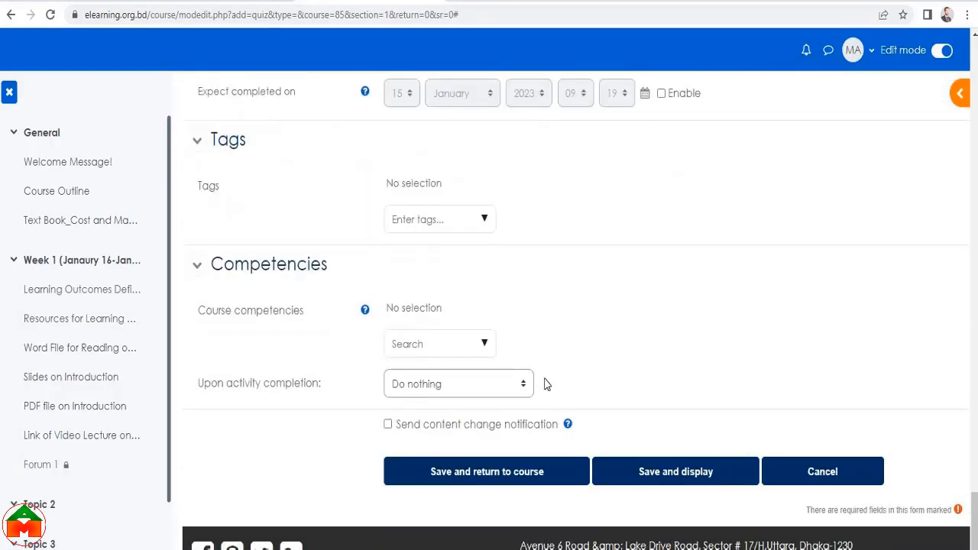
{"action": "scroll", "coordinate": [545, 384], "scroll_direction": "up", "scroll_amount": 20}
{"action": "scroll", "coordinate": [546, 382], "scroll_direction": "up", "scroll_amount": 7}
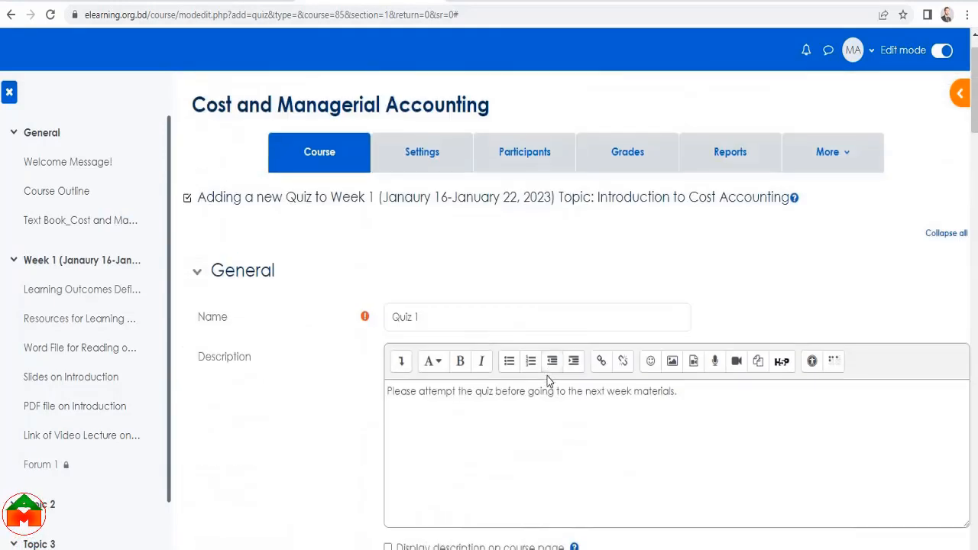
{"action": "scroll", "coordinate": [548, 376], "scroll_direction": "down", "scroll_amount": 6}
{"action": "scroll", "coordinate": [382, 199], "scroll_direction": "down", "scroll_amount": 3}
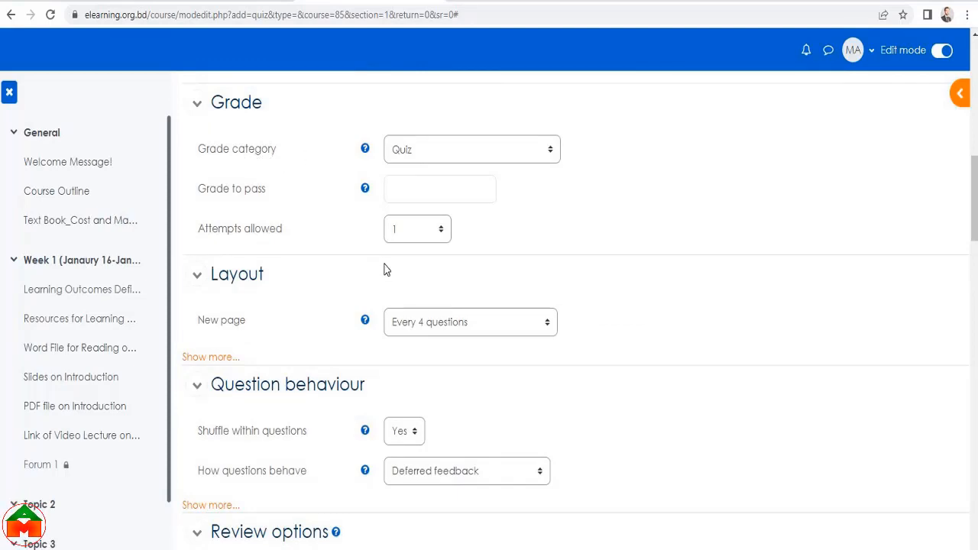
{"action": "scroll", "coordinate": [448, 306], "scroll_direction": "down", "scroll_amount": 3}
{"action": "scroll", "coordinate": [597, 311], "scroll_direction": "down", "scroll_amount": 20}
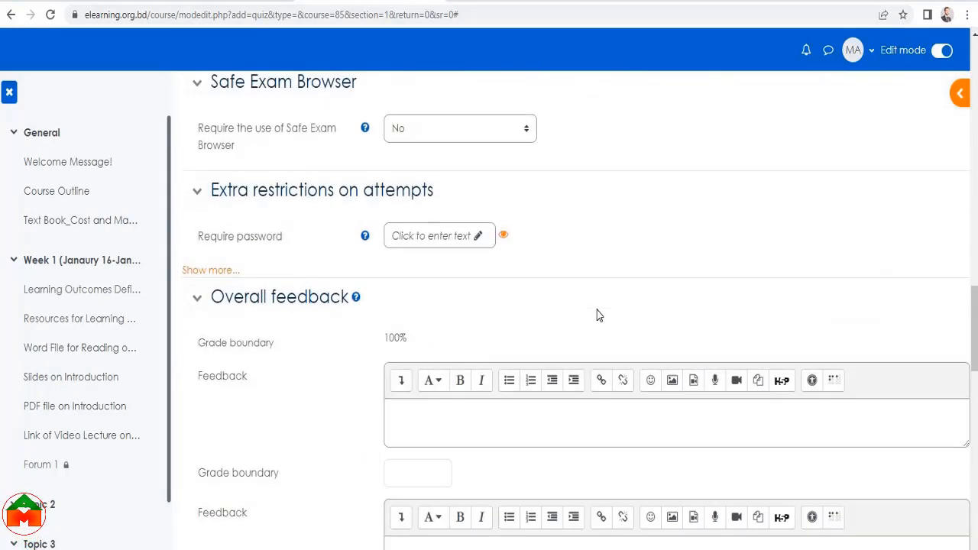
{"action": "scroll", "coordinate": [597, 310], "scroll_direction": "down", "scroll_amount": 4}
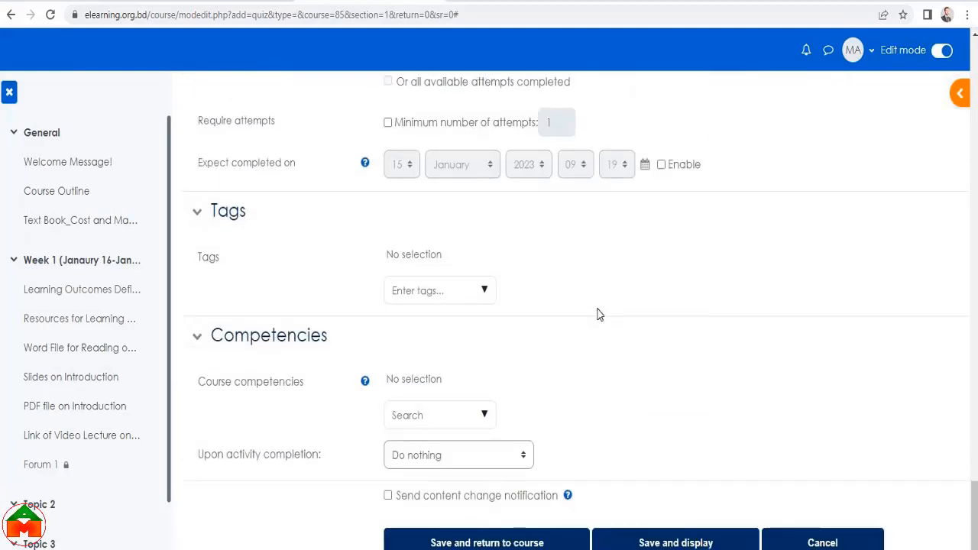
{"action": "scroll", "coordinate": [597, 313], "scroll_direction": "down", "scroll_amount": 1}
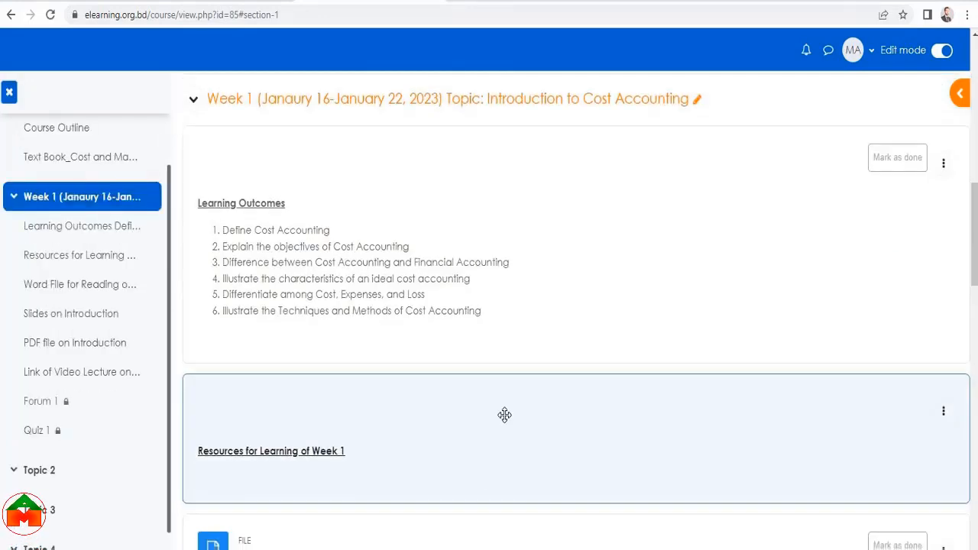
Open Quiz 1 from the course page and go to its empty Questions page
{"action": "scroll", "coordinate": [504, 412], "scroll_direction": "down", "scroll_amount": 5}
{"action": "scroll", "coordinate": [506, 398], "scroll_direction": "down", "scroll_amount": 5}
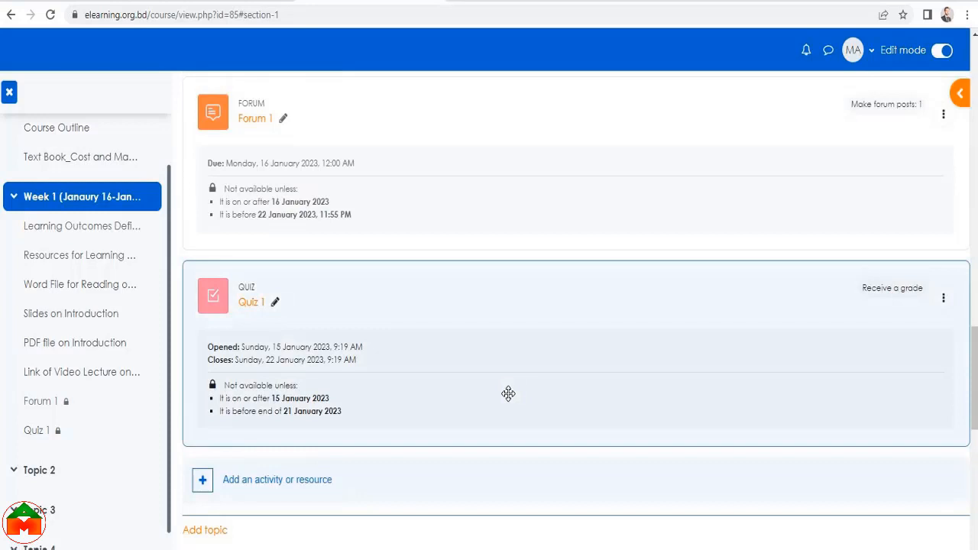
{"action": "left_click", "coordinate": [253, 305]}
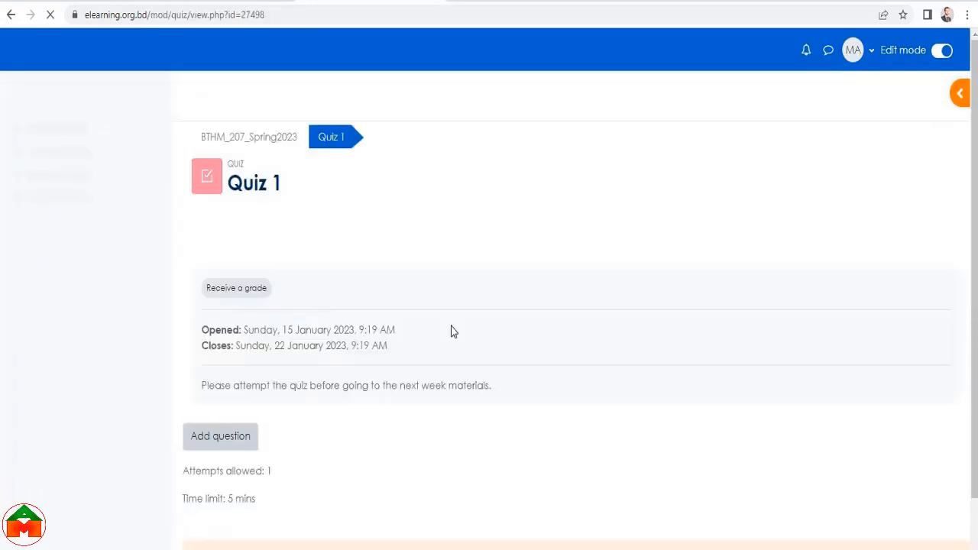
{"action": "scroll", "coordinate": [451, 329], "scroll_direction": "down", "scroll_amount": 1}
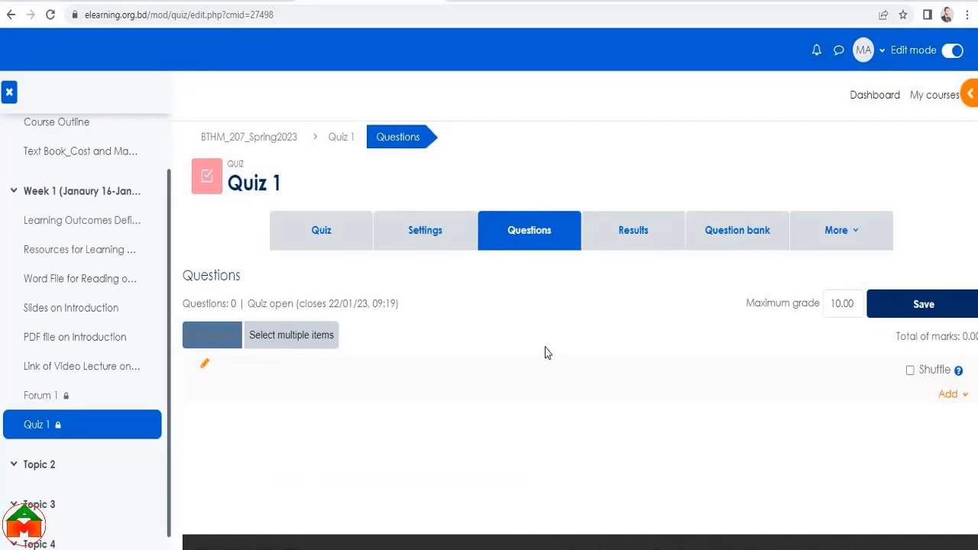
{"action": "mouse_move", "coordinate": [314, 547]}
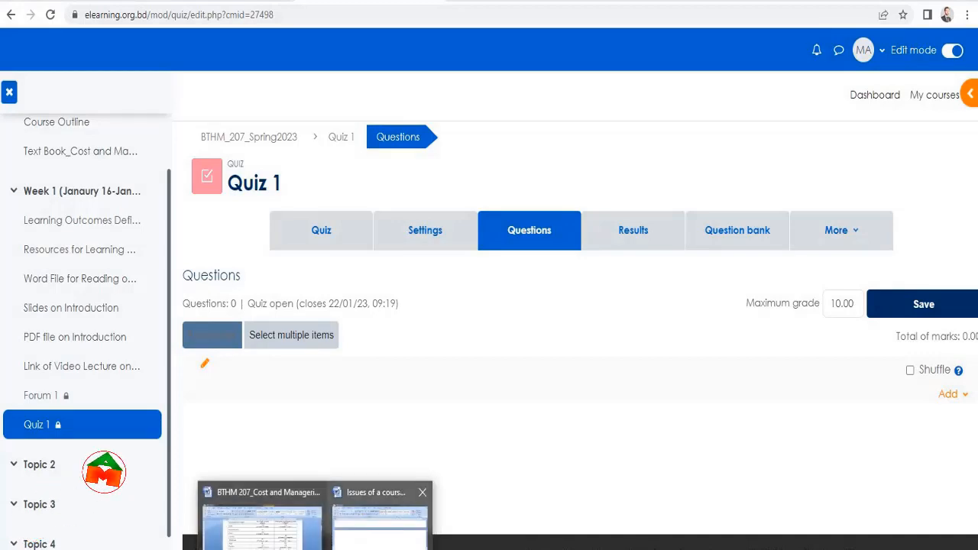
{"action": "left_click", "coordinate": [380, 513]}
{"action": "scroll", "coordinate": [458, 397], "scroll_direction": "down", "scroll_amount": 4}
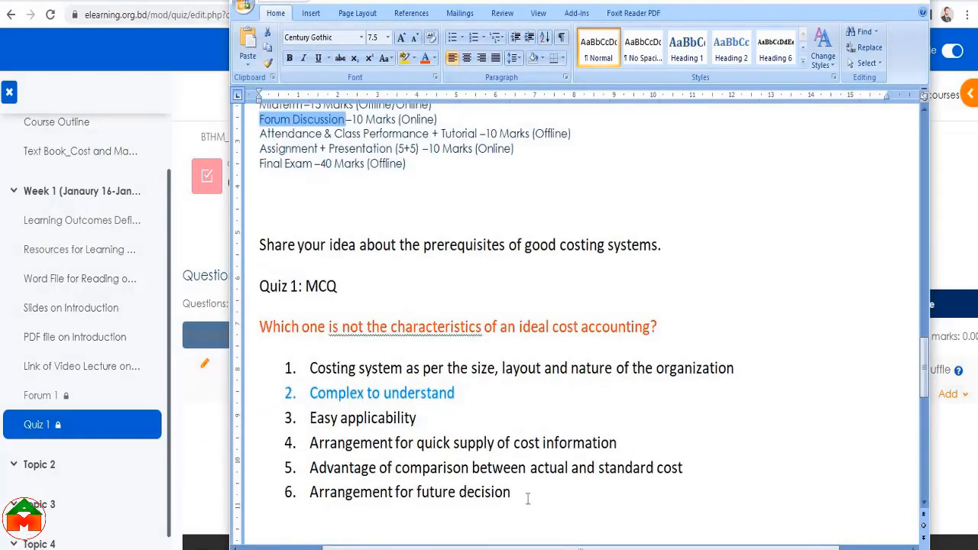
{"action": "left_click_drag", "start_coordinate": [527, 498], "coordinate": [259, 327]}
{"action": "left_click", "coordinate": [342, 286]}
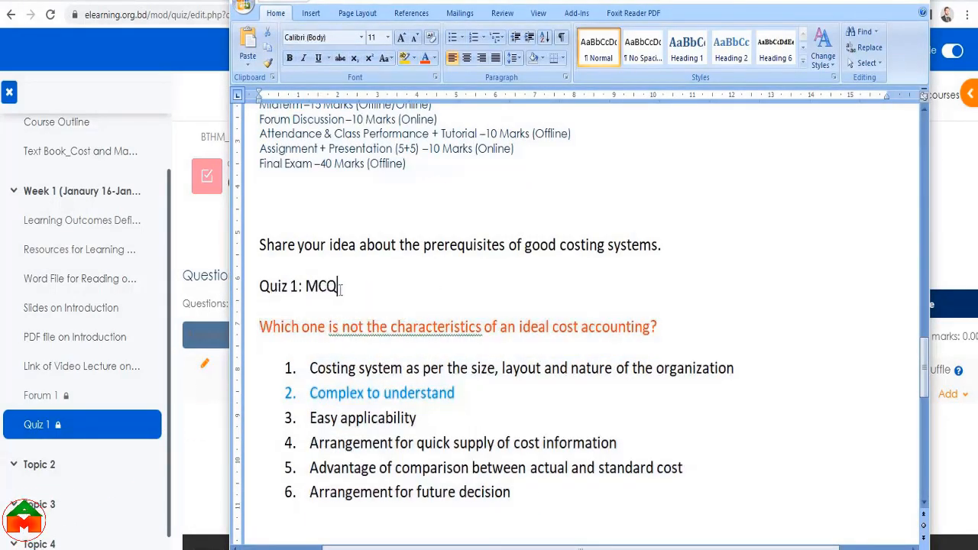
{"action": "left_click", "coordinate": [364, 329]}
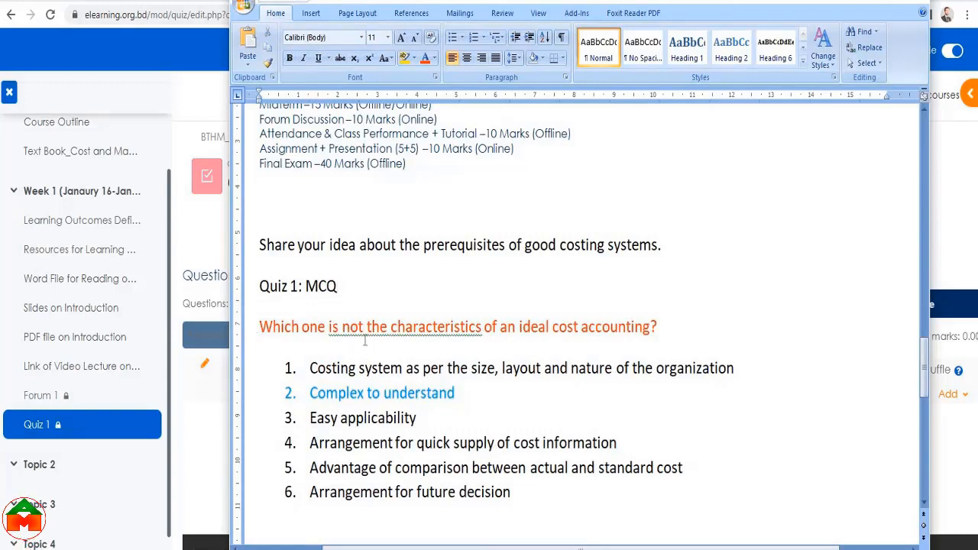
{"action": "left_click_drag", "start_coordinate": [257, 327], "coordinate": [515, 495]}
{"action": "left_click", "coordinate": [511, 493]}
{"action": "left_click_drag", "start_coordinate": [456, 393], "coordinate": [310, 392]}
{"action": "left_click", "coordinate": [458, 445]}
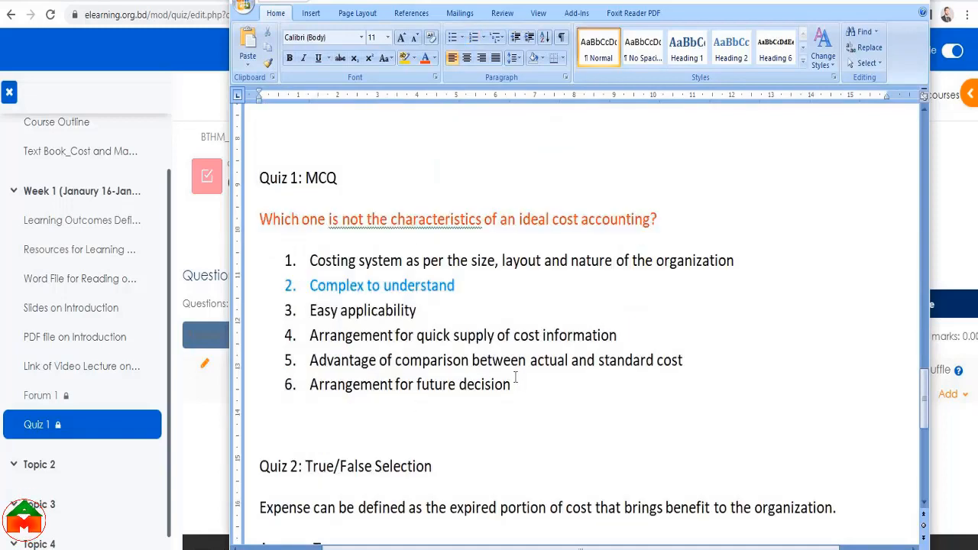
{"action": "left_click_drag", "start_coordinate": [661, 219], "coordinate": [260, 222]}
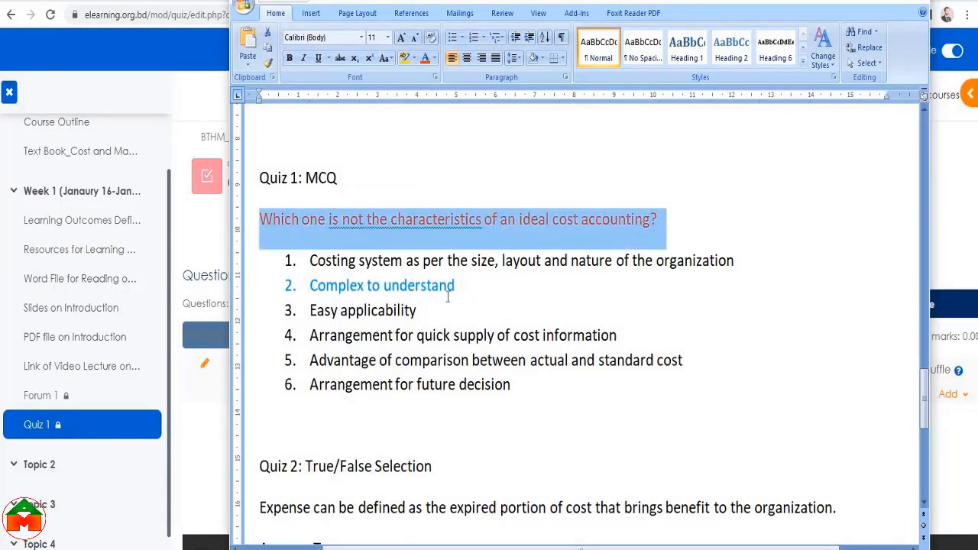
{"action": "left_click_drag", "start_coordinate": [456, 285], "coordinate": [310, 285]}
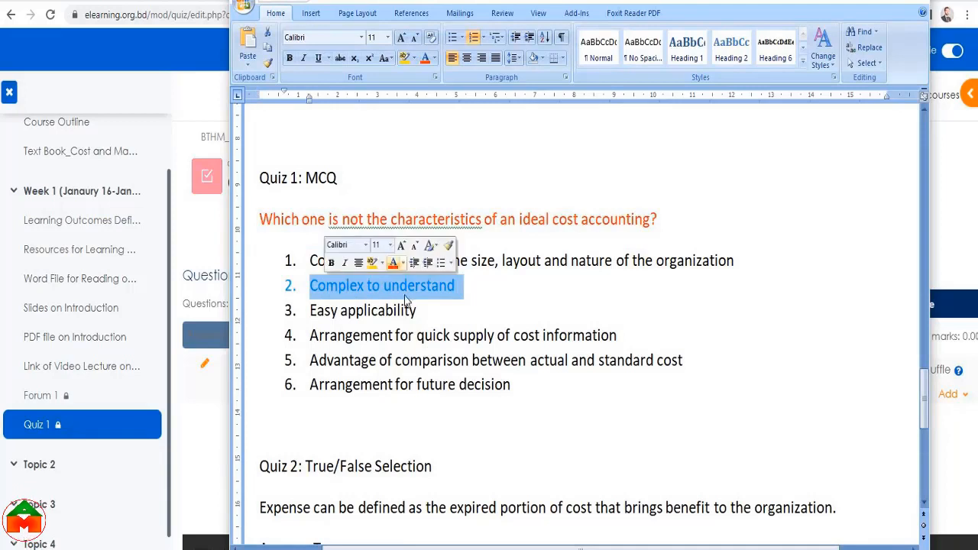
{"action": "left_click", "coordinate": [481, 384]}
{"action": "left_click_drag", "start_coordinate": [533, 385], "coordinate": [309, 261]}
{"action": "left_click", "coordinate": [480, 299]}
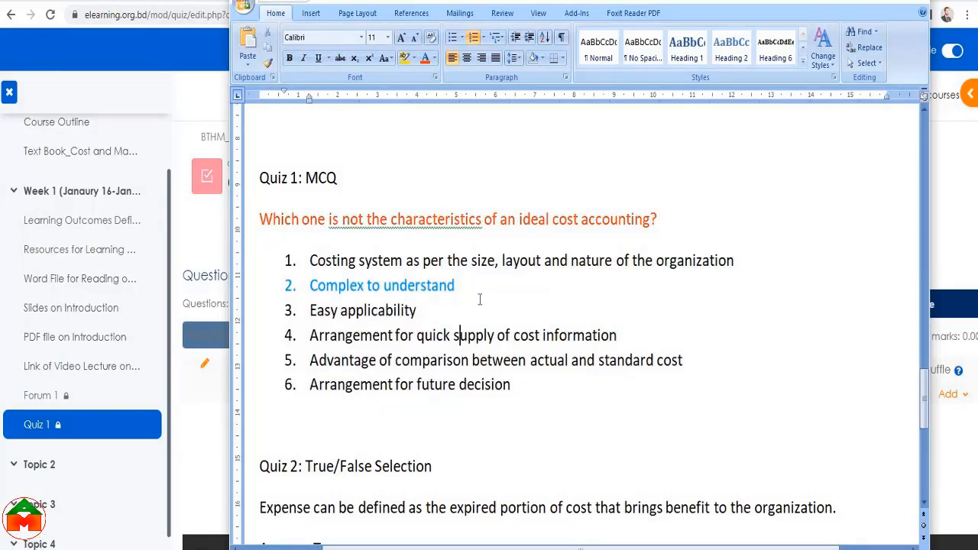
{"action": "key", "text": "alt+Tab"}
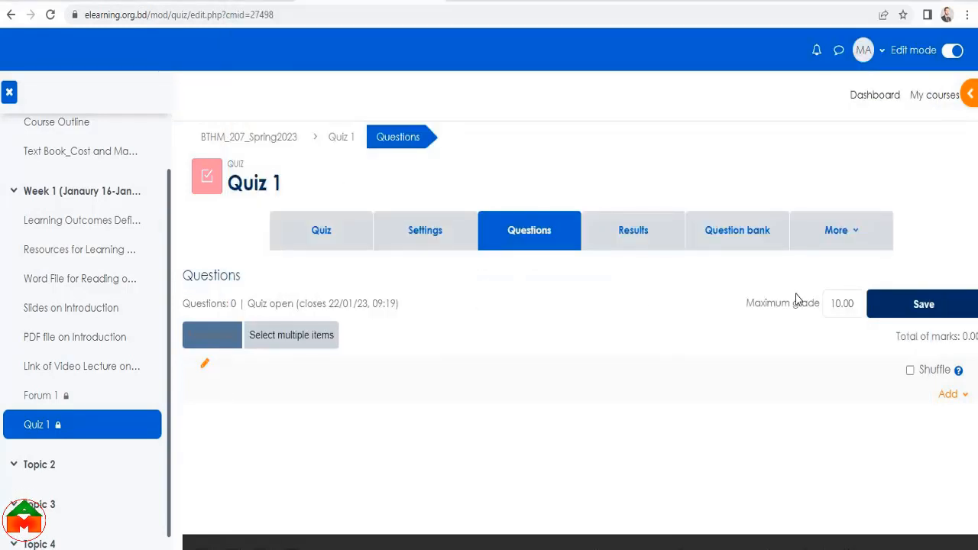
Change the maximum grade from 10.00 to 2 and save it
{"action": "double_click", "coordinate": [833, 304]}
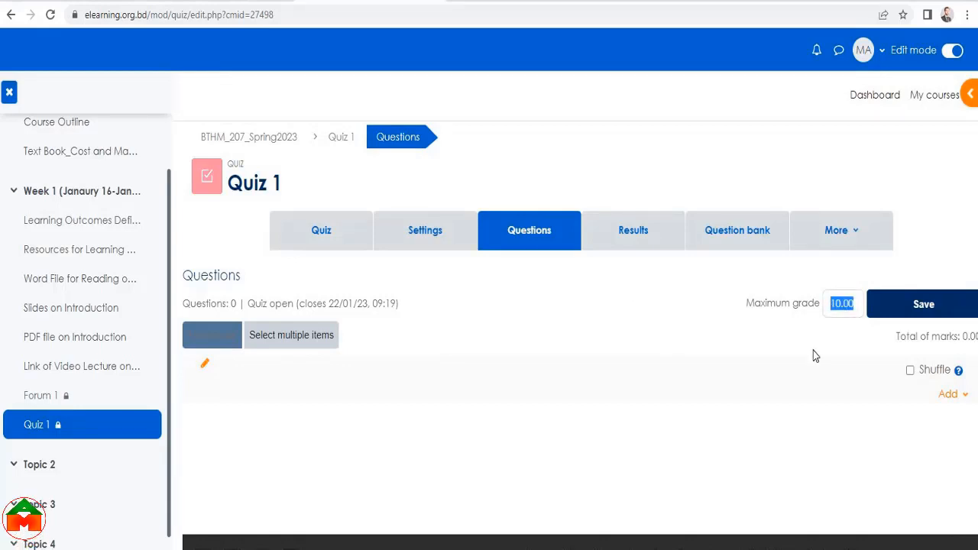
{"action": "left_click", "coordinate": [841, 308]}
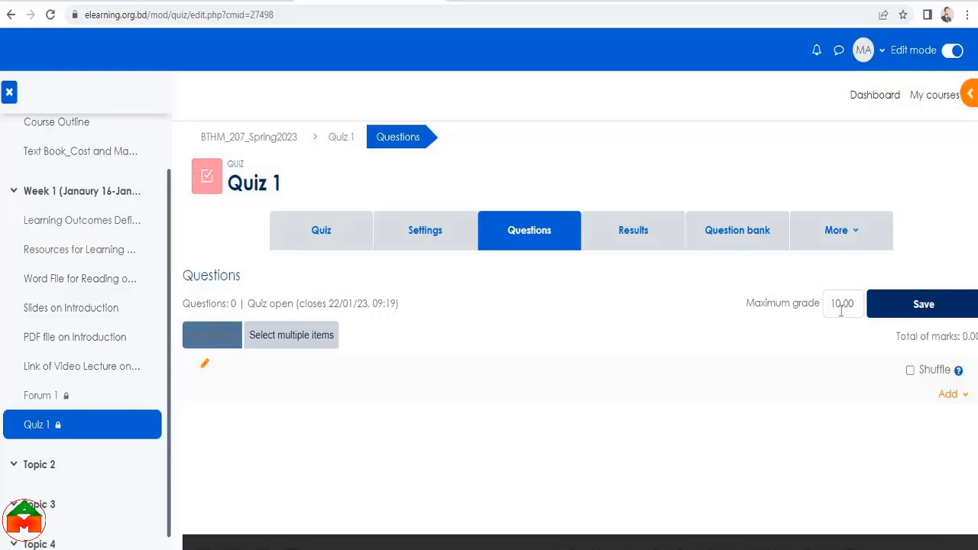
{"action": "double_click", "coordinate": [846, 304]}
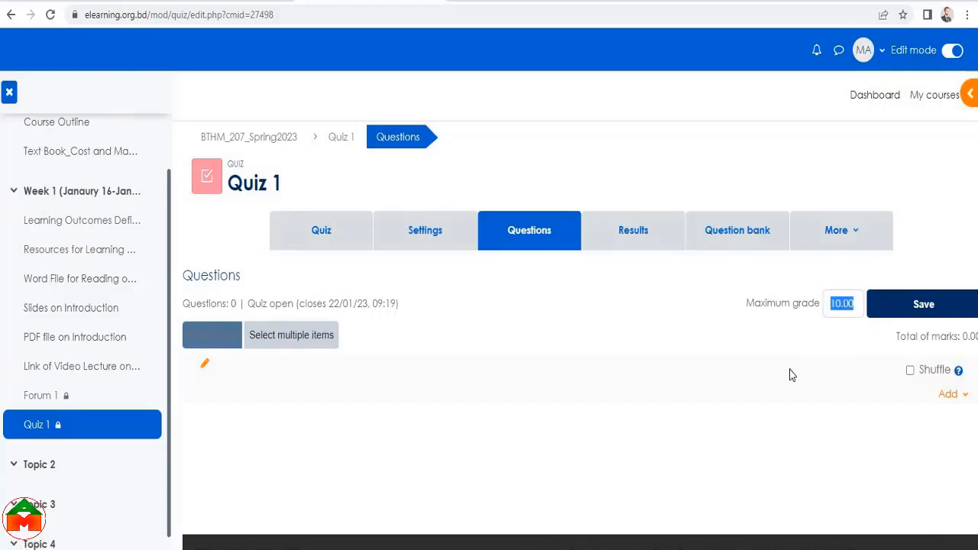
{"action": "type", "text": "2"}
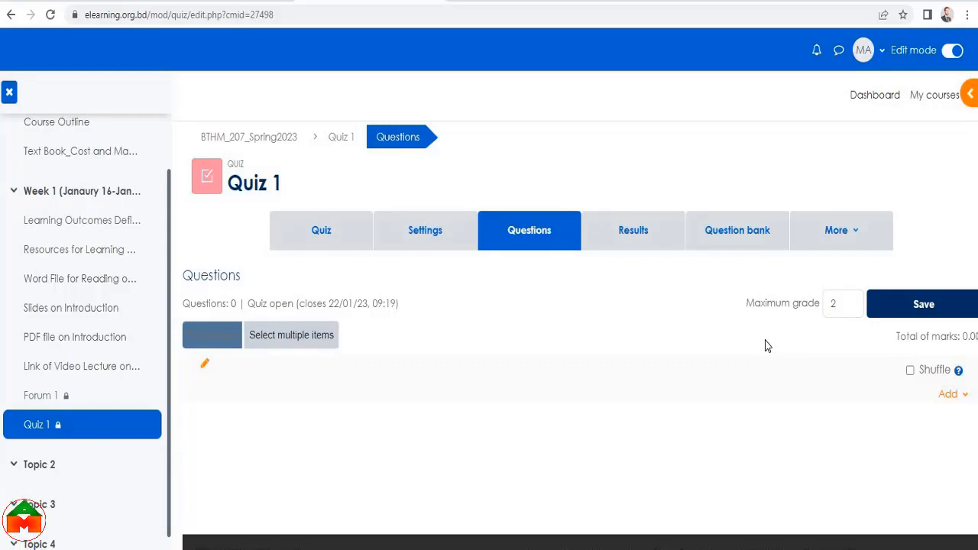
{"action": "left_click", "coordinate": [919, 305]}
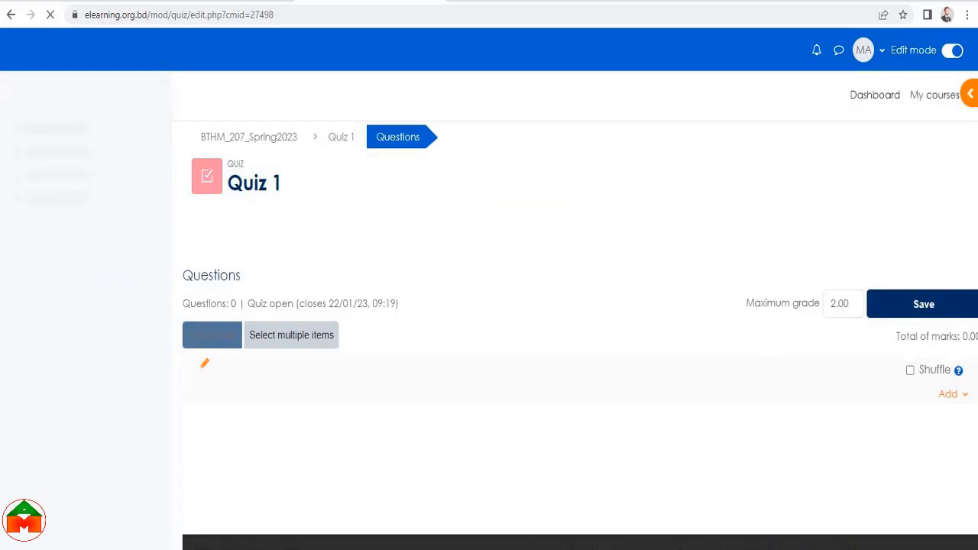
Turn on question shuffling and dismiss the coding error message
{"action": "left_click", "coordinate": [910, 370]}
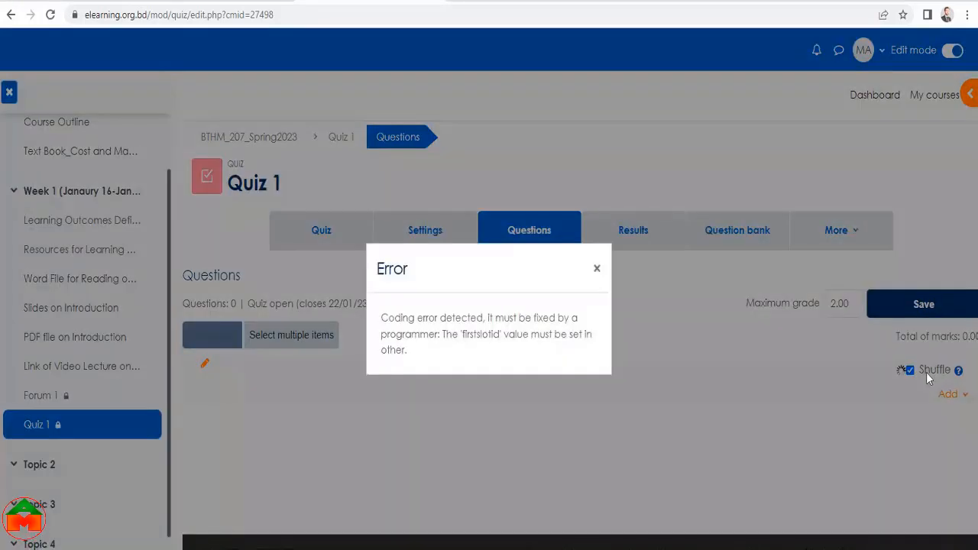
{"action": "left_click", "coordinate": [597, 269]}
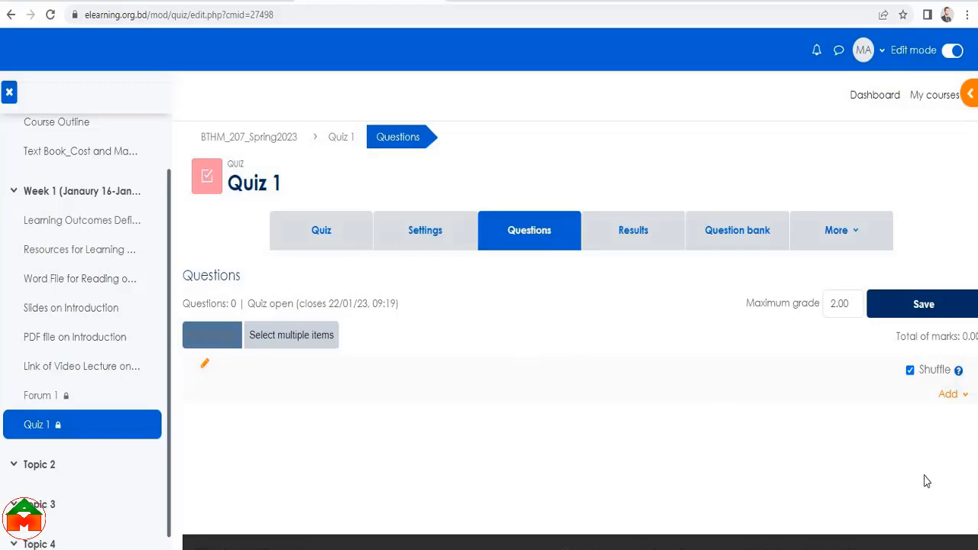
{"action": "left_click", "coordinate": [948, 394]}
{"action": "left_click", "coordinate": [947, 394]}
{"action": "left_click", "coordinate": [948, 395]}
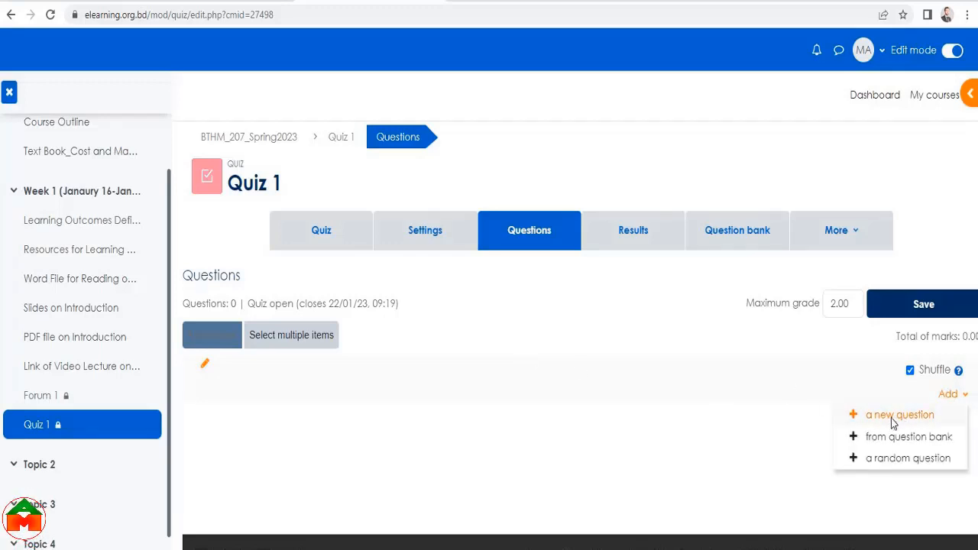
Pick Multiple choice in the question type list and add it to Quiz 1
{"action": "left_click", "coordinate": [892, 417]}
{"action": "left_click_drag", "start_coordinate": [463, 259], "coordinate": [468, 217]}
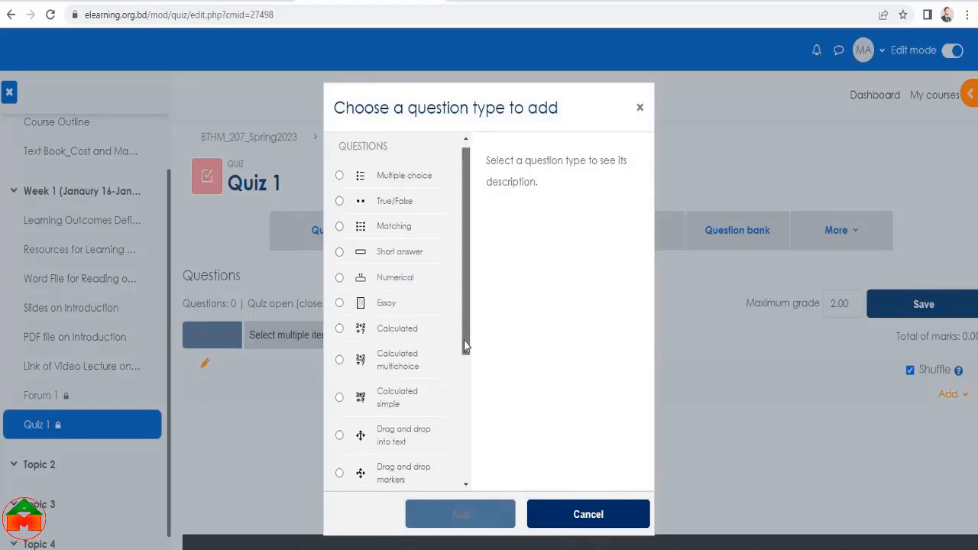
{"action": "scroll", "coordinate": [418, 344], "scroll_direction": "down", "scroll_amount": 1}
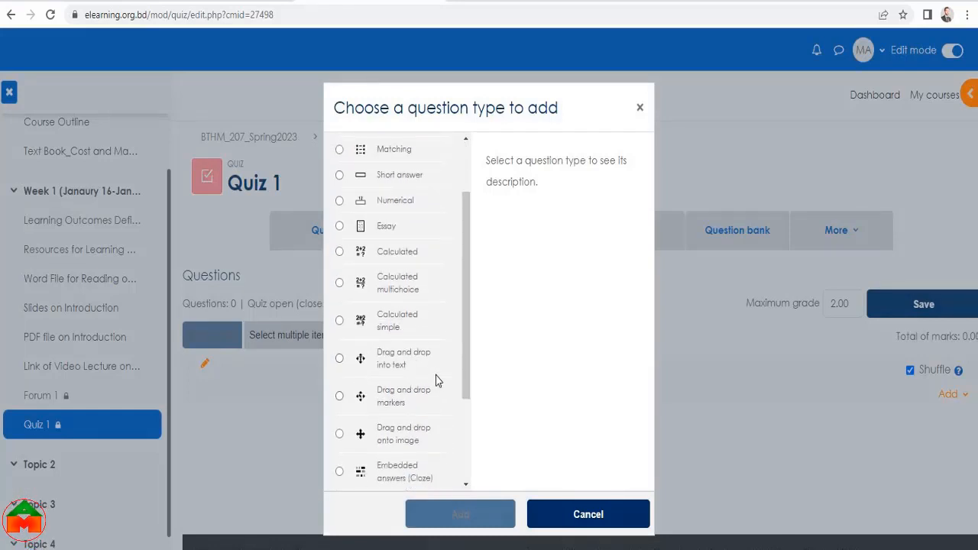
{"action": "scroll", "coordinate": [462, 445], "scroll_direction": "down", "scroll_amount": 1}
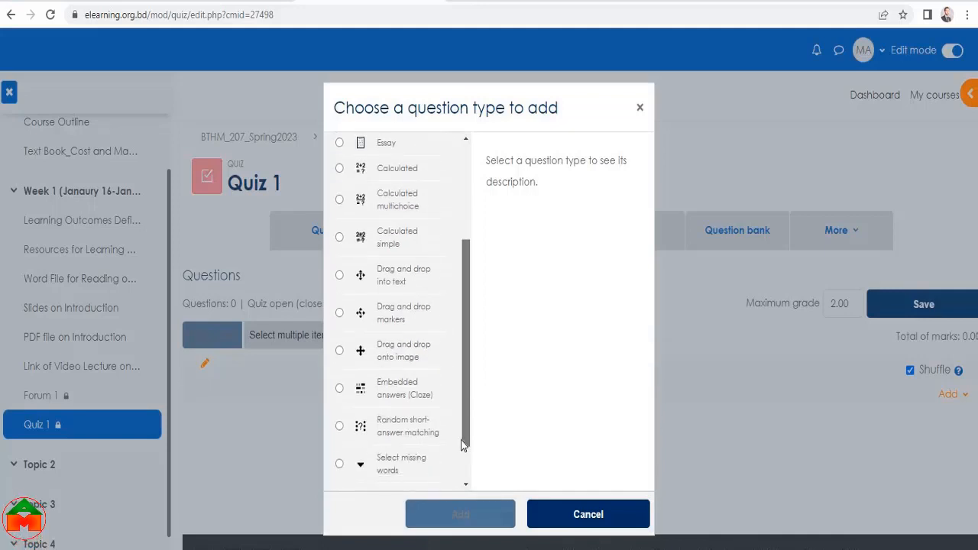
{"action": "scroll", "coordinate": [461, 445], "scroll_direction": "down", "scroll_amount": 1}
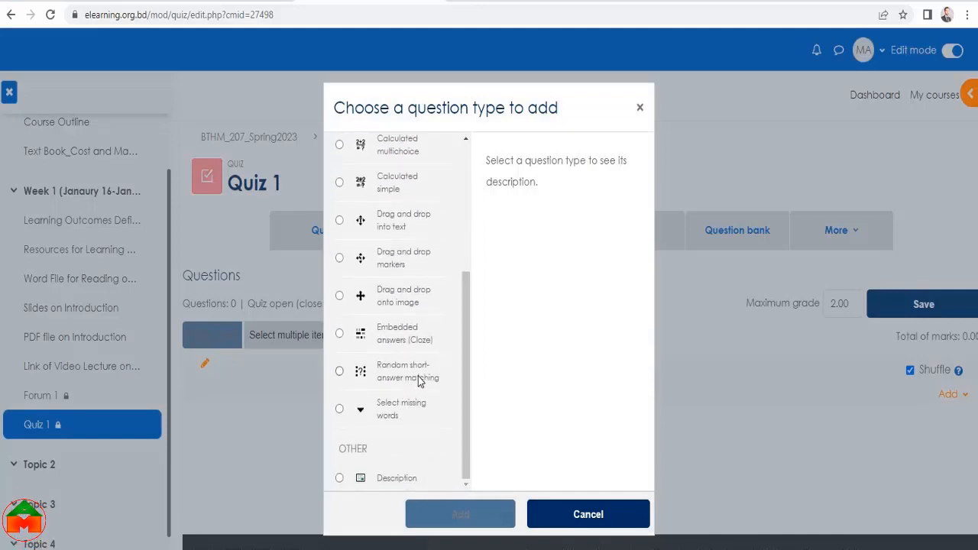
{"action": "scroll", "coordinate": [415, 336], "scroll_direction": "up", "scroll_amount": 3}
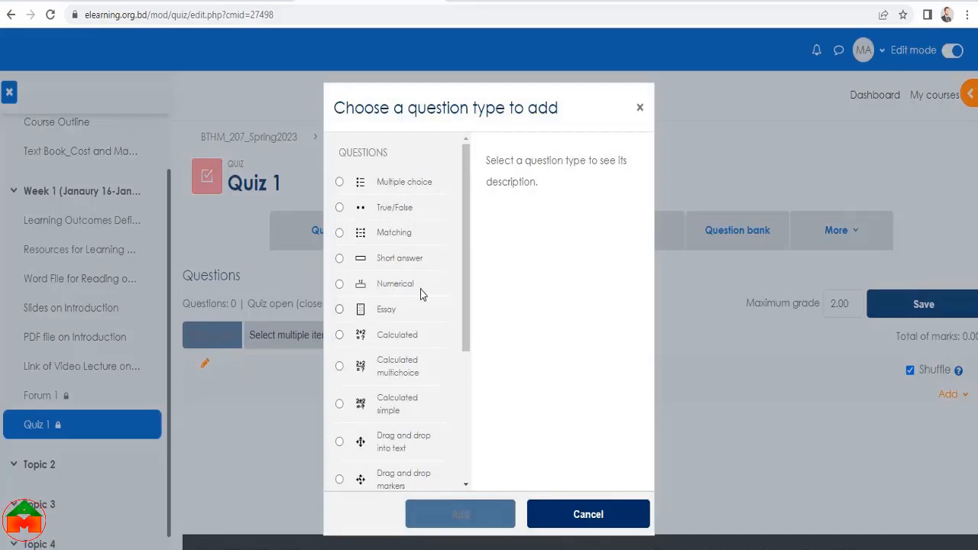
{"action": "left_click", "coordinate": [397, 186]}
{"action": "left_click", "coordinate": [463, 514]}
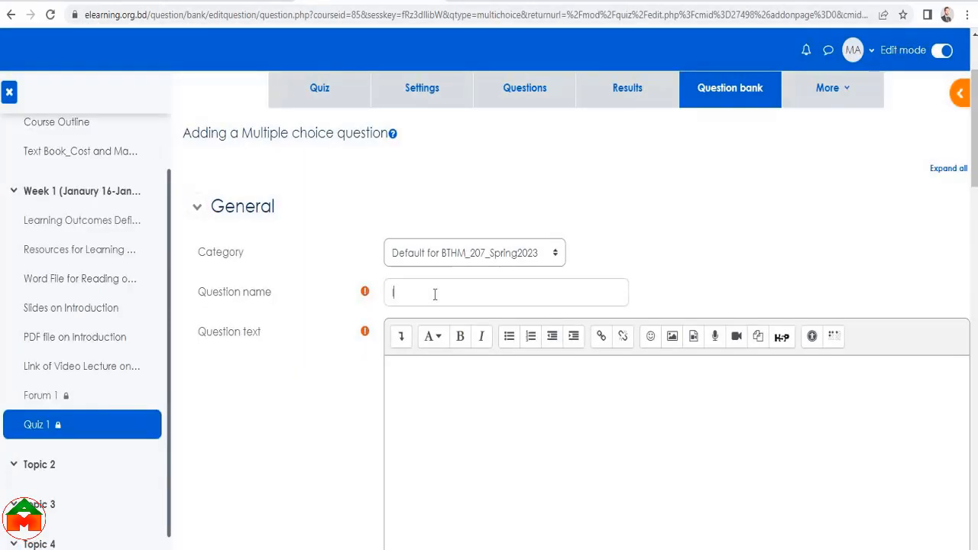
Name the question 'Introduction of Cost Accounting' and paste the ideal-cost-accounting question sentence from Word
{"action": "type", "text": "uction of Cost Accounting"}
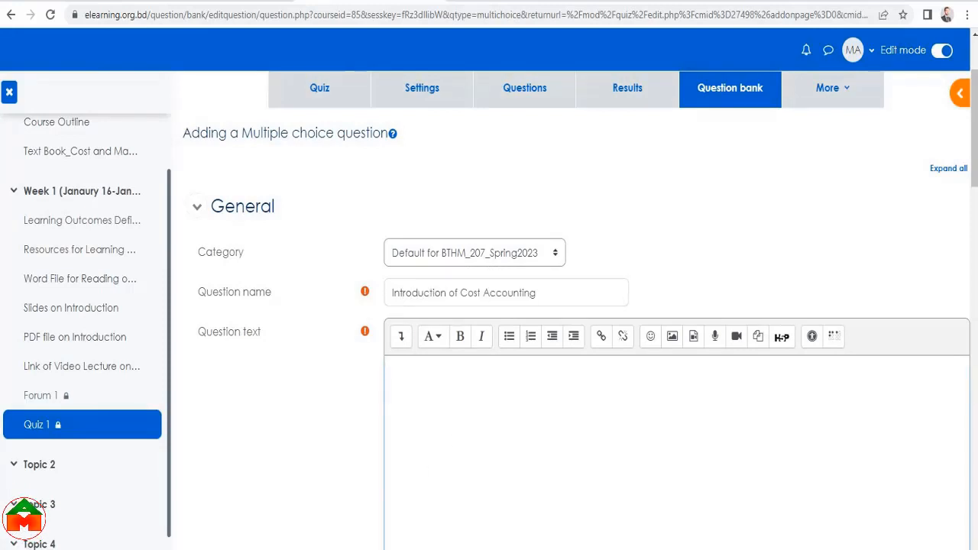
{"action": "key", "text": "alt+Tab"}
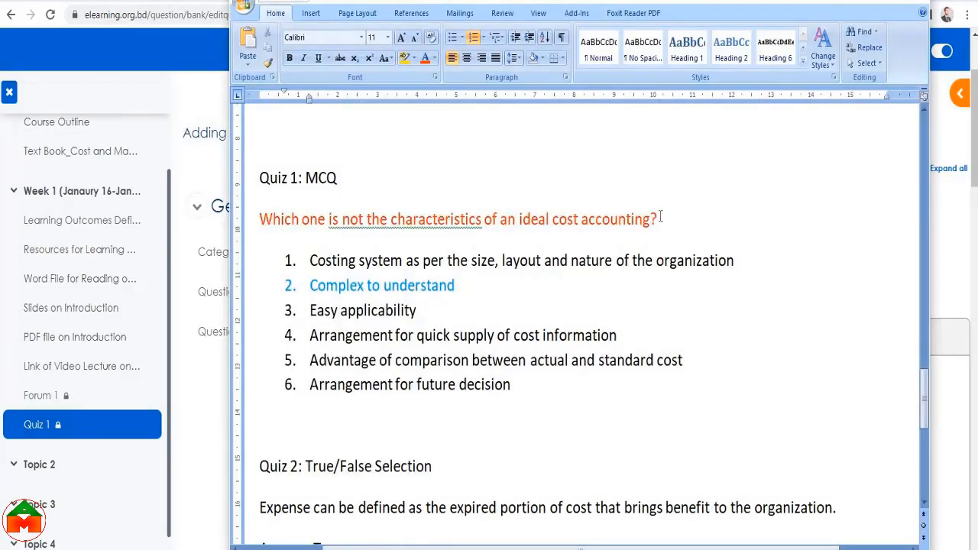
{"action": "left_click_drag", "start_coordinate": [661, 218], "coordinate": [259, 220]}
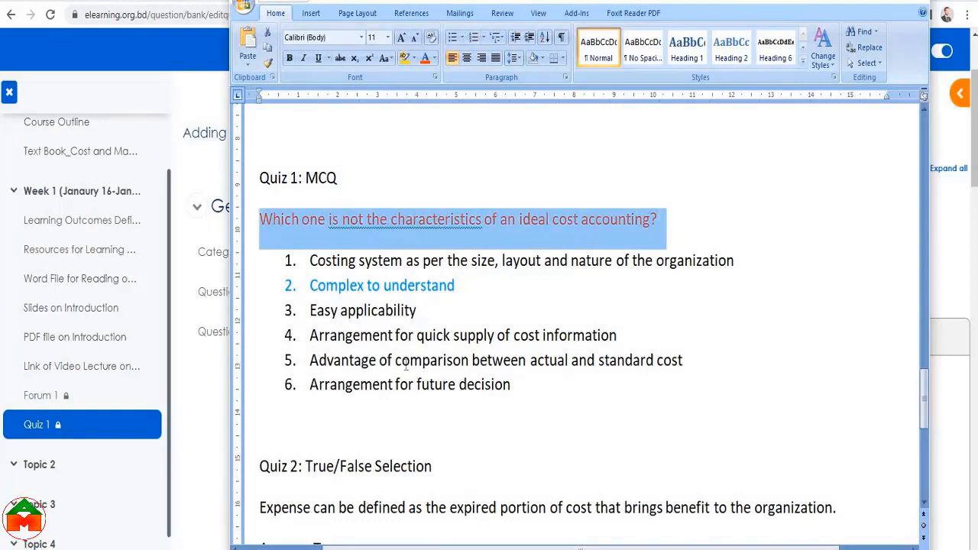
{"action": "key", "text": "ctrl+c"}
{"action": "key", "text": "alt+Tab"}
{"action": "key", "text": "ctrl+v"}
Review the question form, checking the default mark
{"action": "scroll", "coordinate": [451, 344], "scroll_direction": "down", "scroll_amount": 5}
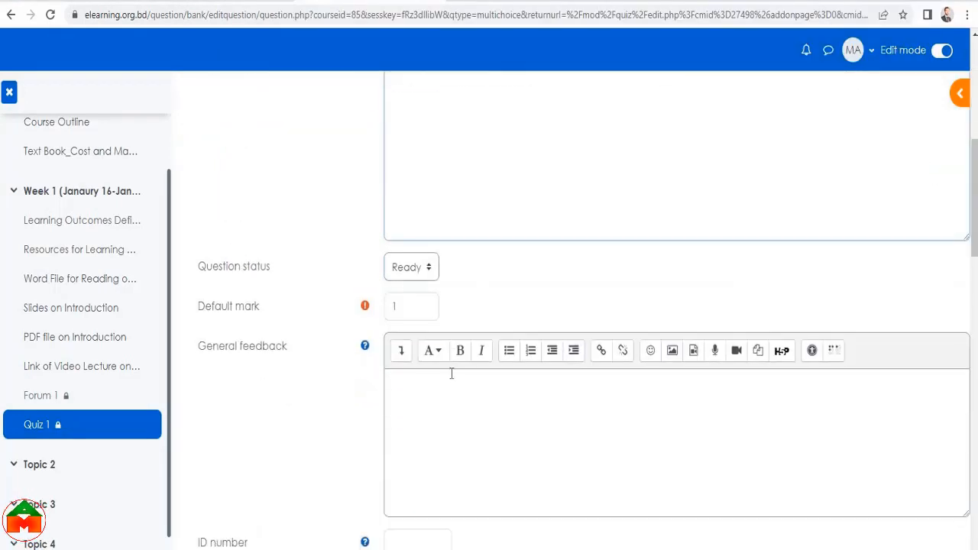
{"action": "scroll", "coordinate": [457, 353], "scroll_direction": "up", "scroll_amount": 5}
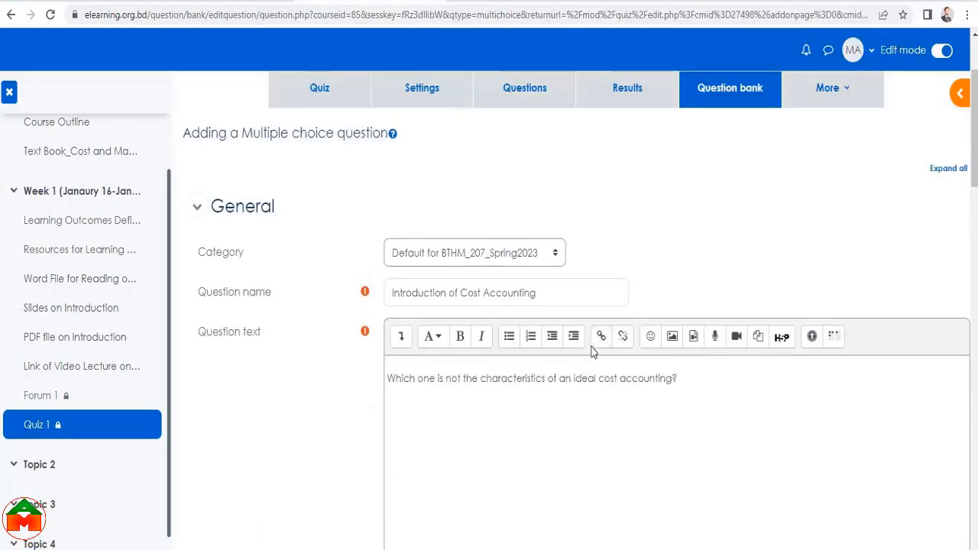
{"action": "scroll", "coordinate": [423, 299], "scroll_direction": "down", "scroll_amount": 5}
{"action": "left_click", "coordinate": [423, 298]}
{"action": "scroll", "coordinate": [443, 298], "scroll_direction": "up", "scroll_amount": 2}
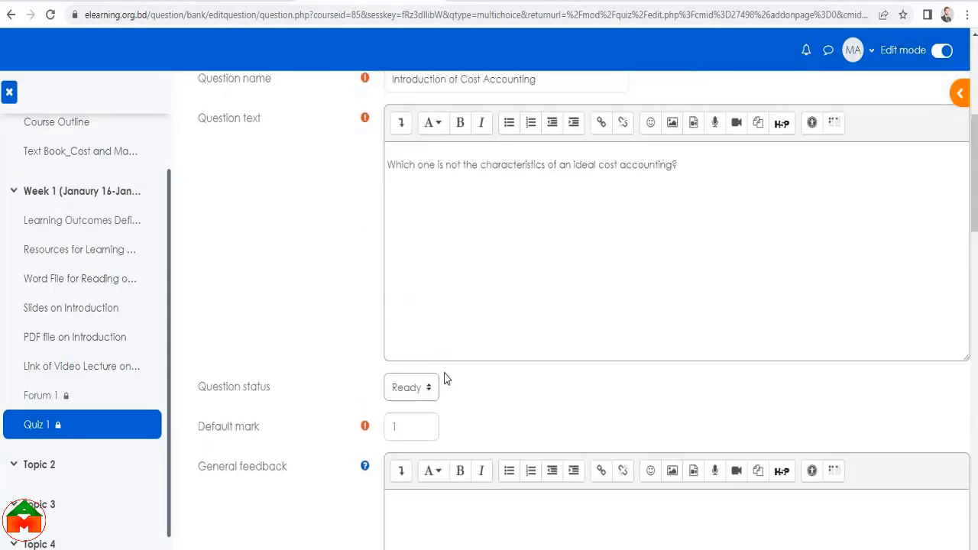
{"action": "scroll", "coordinate": [843, 262], "scroll_direction": "up", "scroll_amount": 3}
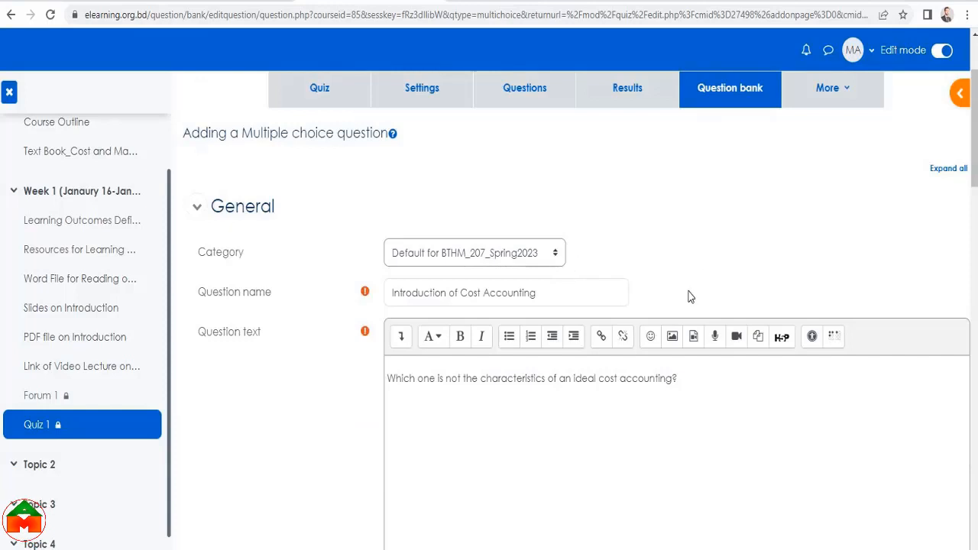
{"action": "scroll", "coordinate": [679, 306], "scroll_direction": "down", "scroll_amount": 3}
{"action": "scroll", "coordinate": [520, 347], "scroll_direction": "up", "scroll_amount": 3}
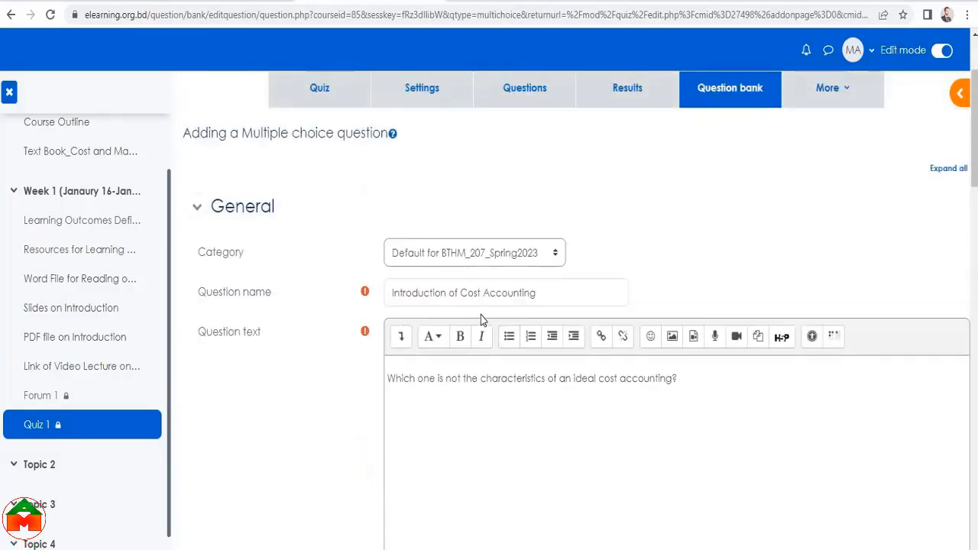
{"action": "scroll", "coordinate": [517, 378], "scroll_direction": "down", "scroll_amount": 4}
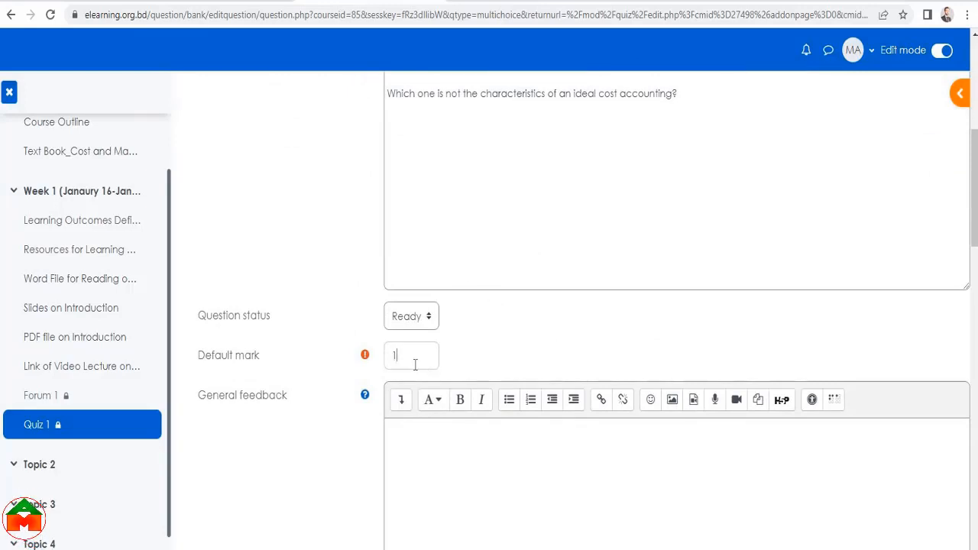
{"action": "left_click_drag", "start_coordinate": [408, 356], "coordinate": [386, 359]}
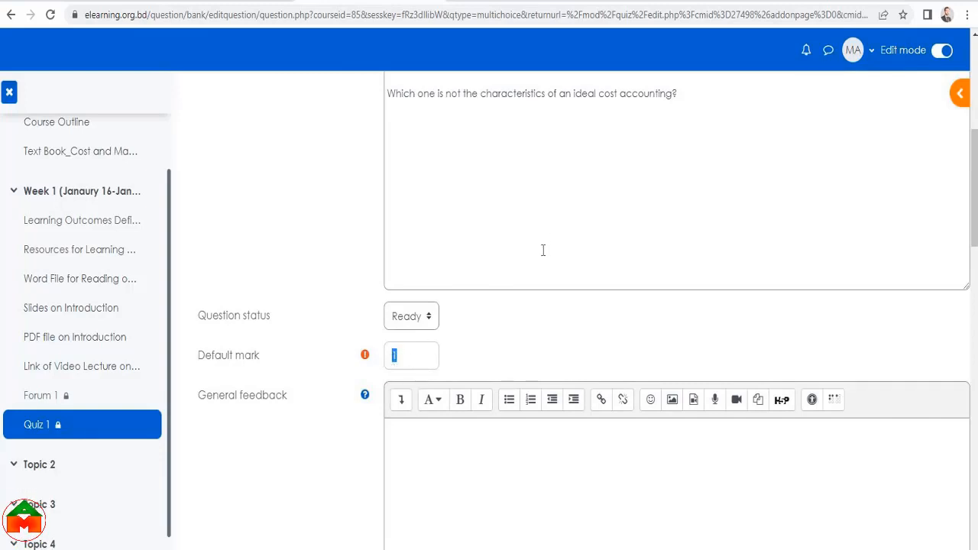
{"action": "left_click", "coordinate": [609, 260]}
{"action": "scroll", "coordinate": [609, 259], "scroll_direction": "up", "scroll_amount": 3}
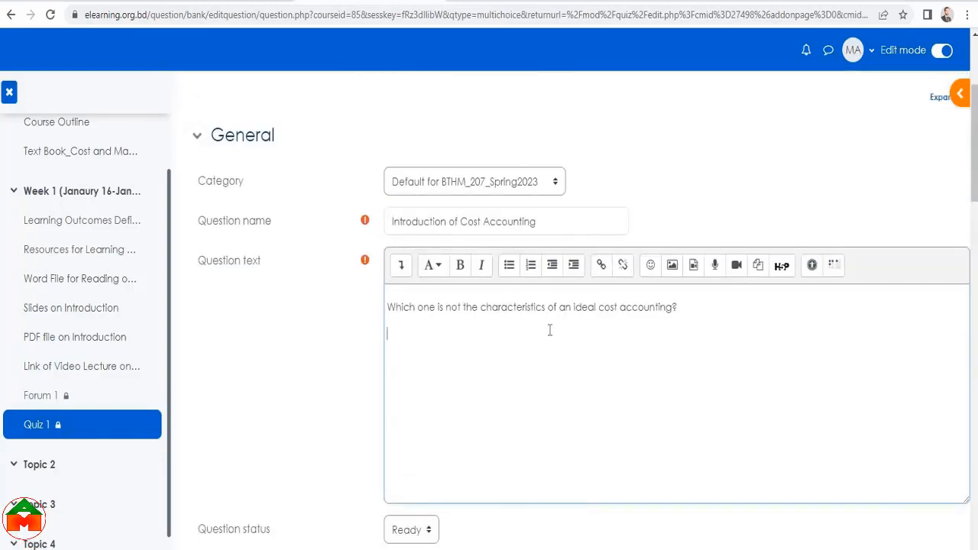
{"action": "scroll", "coordinate": [553, 324], "scroll_direction": "up", "scroll_amount": 2}
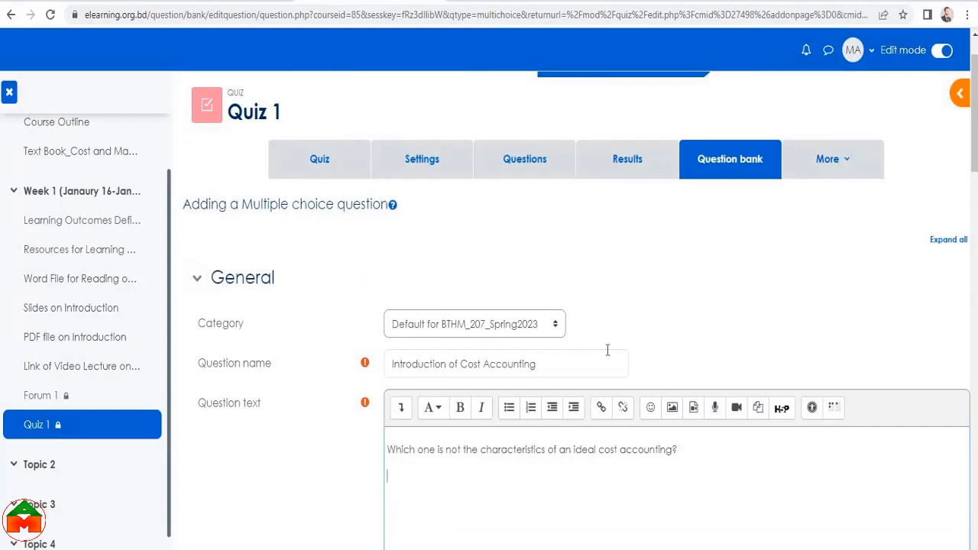
{"action": "scroll", "coordinate": [608, 350], "scroll_direction": "down", "scroll_amount": 8}
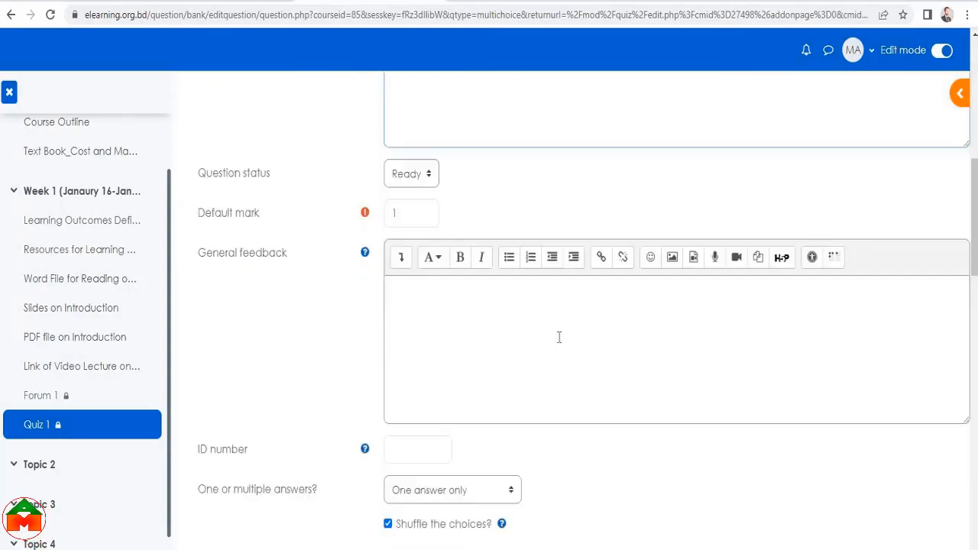
{"action": "left_click", "coordinate": [449, 349]}
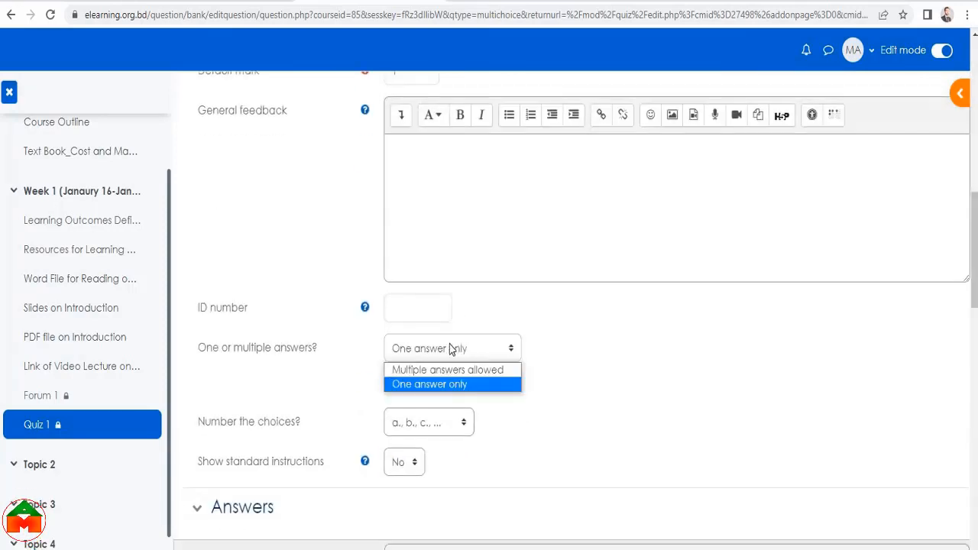
{"action": "scroll", "coordinate": [419, 321], "scroll_direction": "down", "scroll_amount": 1}
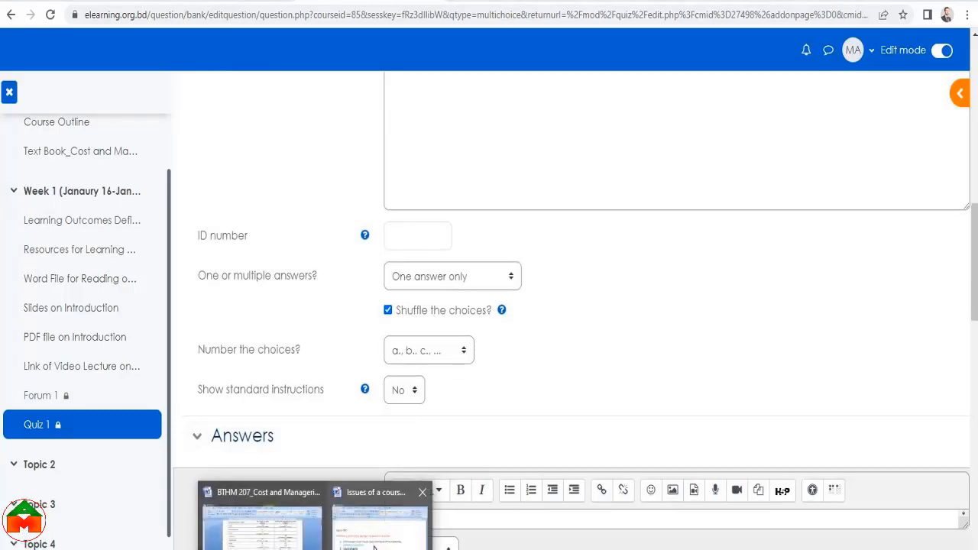
{"action": "scroll", "coordinate": [425, 306], "scroll_direction": "down", "scroll_amount": 2}
{"action": "left_click", "coordinate": [425, 212]}
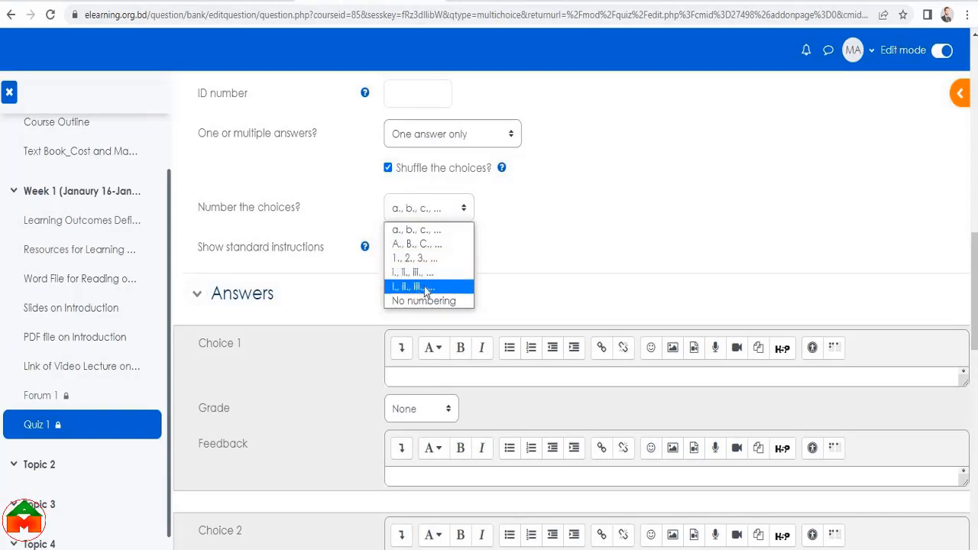
{"action": "left_click", "coordinate": [490, 248]}
{"action": "scroll", "coordinate": [492, 251], "scroll_direction": "down", "scroll_amount": 1}
{"action": "scroll", "coordinate": [494, 257], "scroll_direction": "down", "scroll_amount": 2}
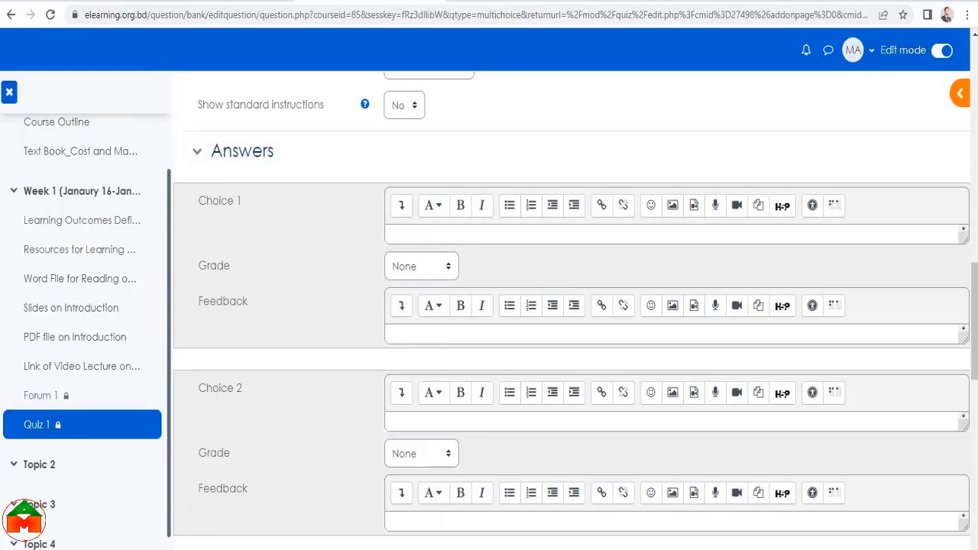
{"action": "mouse_move", "coordinate": [317, 549]}
{"action": "left_click", "coordinate": [379, 515]}
Copy the first answer option from the Word notes into Choice 1
{"action": "left_click", "coordinate": [370, 321]}
{"action": "left_click", "coordinate": [319, 264]}
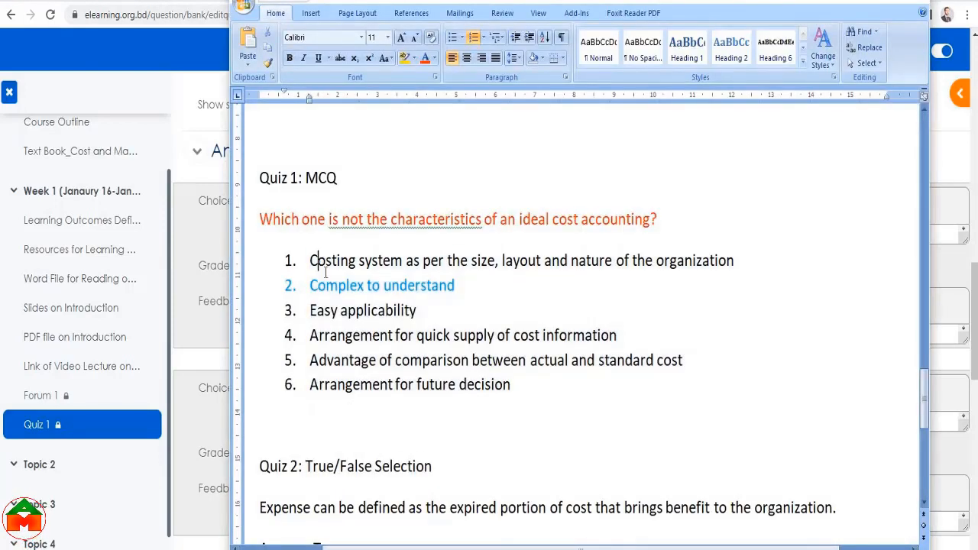
{"action": "key", "text": "Down"}
{"action": "key", "text": "Down"}
{"action": "key", "text": "Down"}
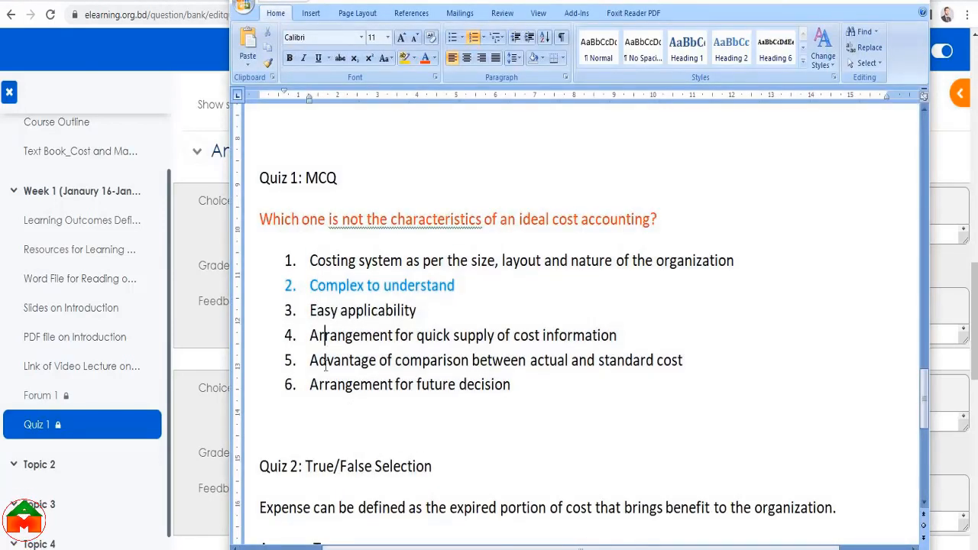
{"action": "triple_click", "coordinate": [350, 262]}
{"action": "key", "text": "ctrl+c"}
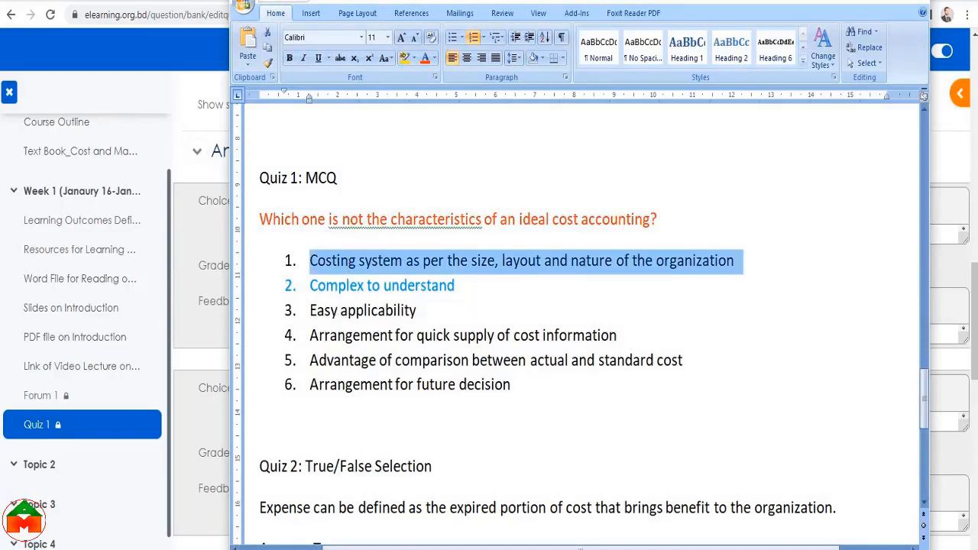
{"action": "key", "text": "alt+Tab"}
{"action": "left_click", "coordinate": [426, 239]}
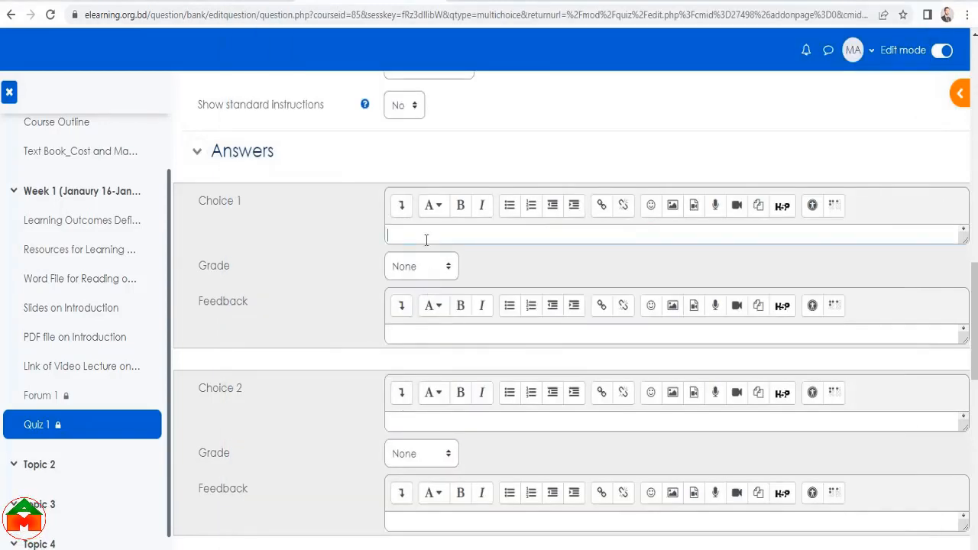
{"action": "key", "text": "ctrl+v"}
Remove the numbering from the six answer options in Word
{"action": "key", "text": "alt+Tab"}
{"action": "left_click", "coordinate": [498, 394]}
{"action": "left_click_drag", "start_coordinate": [534, 390], "coordinate": [472, 360]}
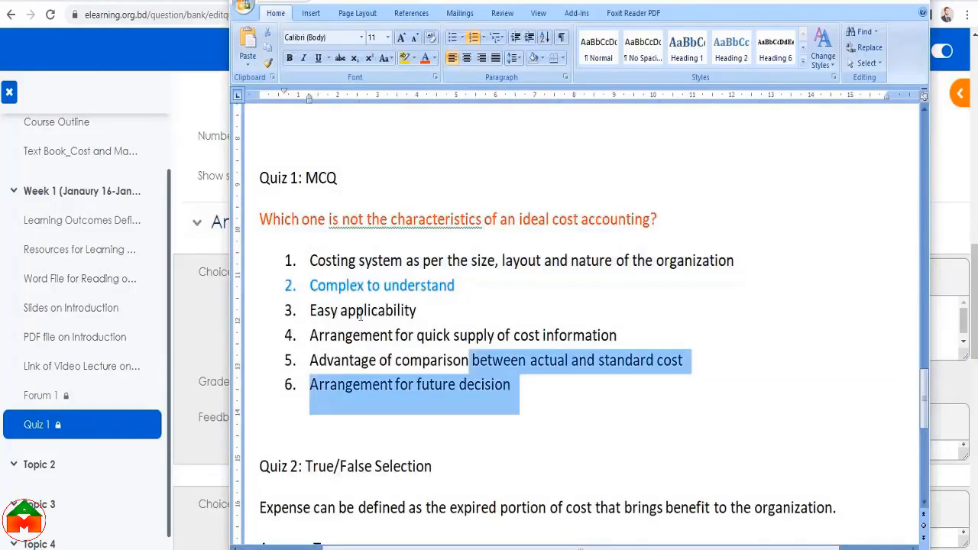
{"action": "left_click_drag", "start_coordinate": [359, 317], "coordinate": [310, 260]}
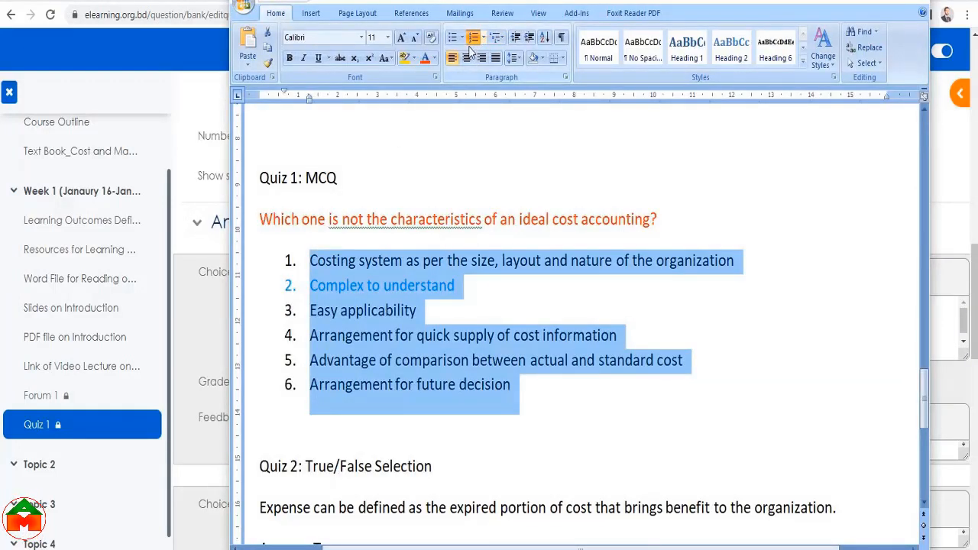
{"action": "left_click", "coordinate": [473, 39]}
{"action": "left_click", "coordinate": [397, 260]}
{"action": "left_click_drag", "start_coordinate": [690, 260], "coordinate": [259, 261]}
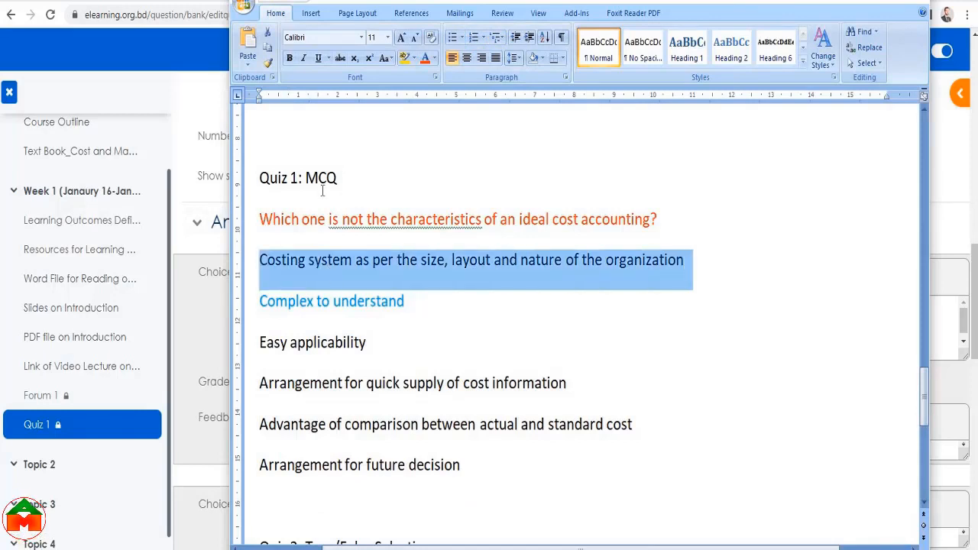
{"action": "left_click", "coordinate": [405, 301]}
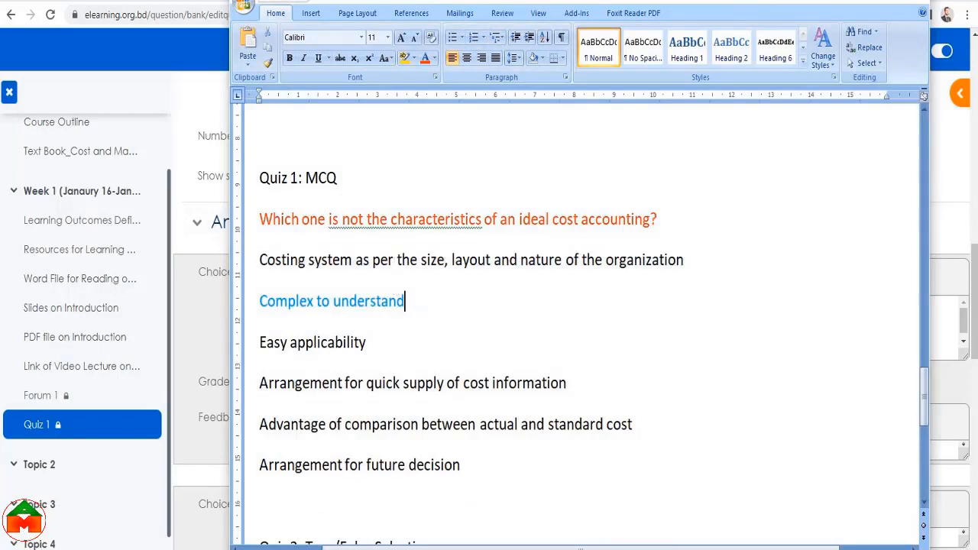
{"action": "key", "text": "alt+Tab"}
{"action": "left_click", "coordinate": [430, 389]}
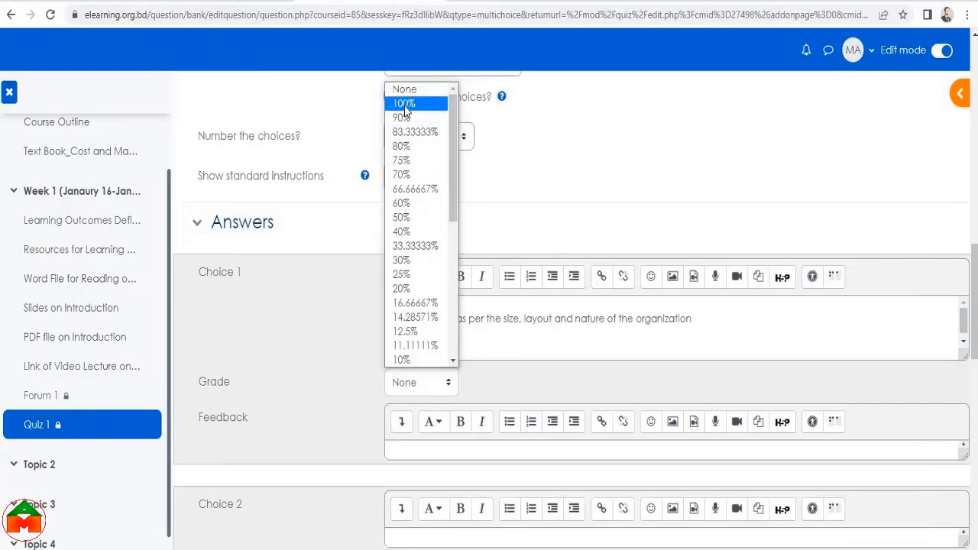
Keep 'Costing system as per the size, layout and nature of the organization' in Choice 1, graded None
{"action": "left_click", "coordinate": [510, 327]}
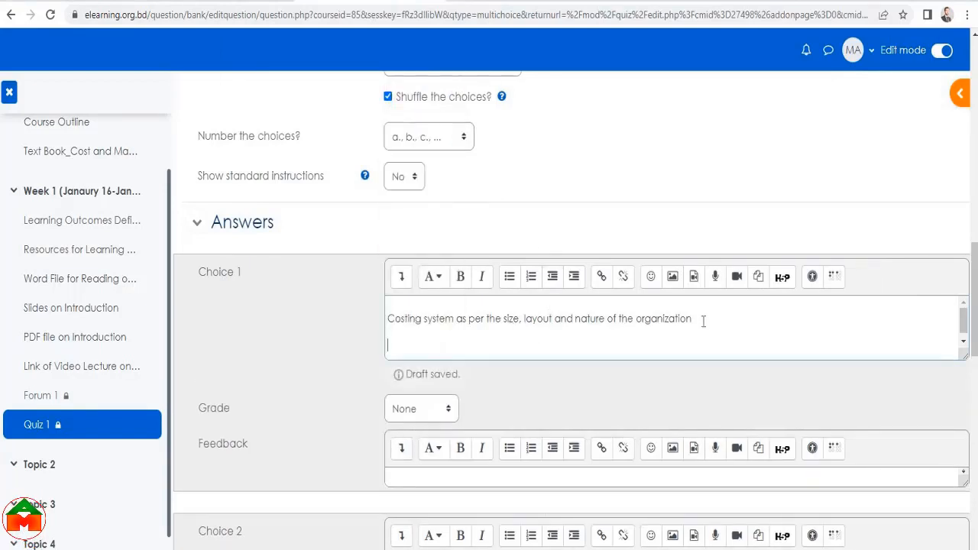
{"action": "left_click_drag", "start_coordinate": [702, 321], "coordinate": [397, 346]}
{"action": "left_click", "coordinate": [432, 409]}
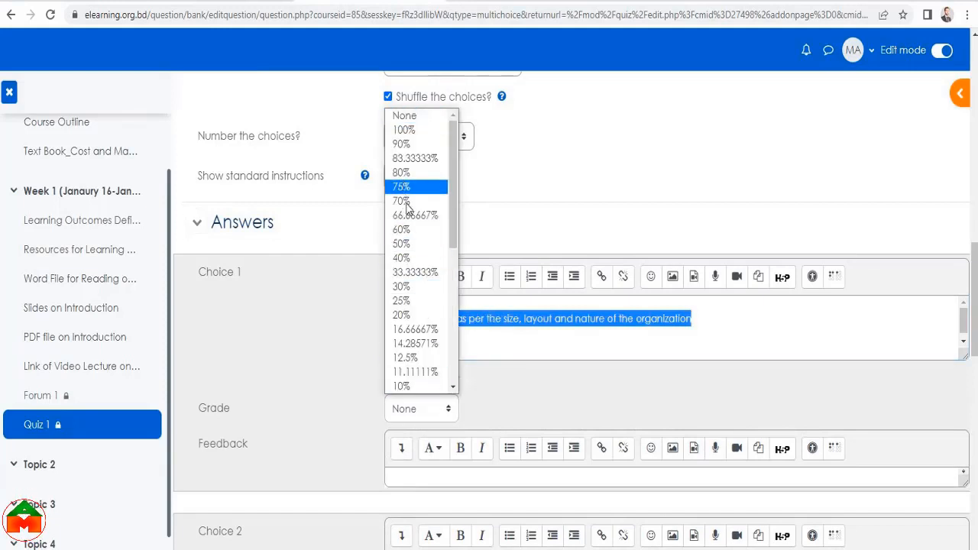
{"action": "left_click", "coordinate": [608, 342]}
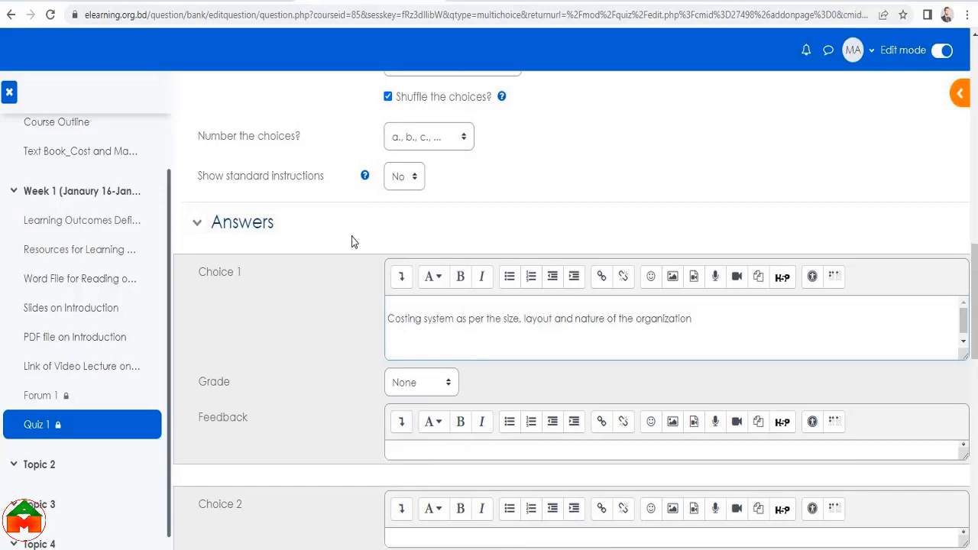
{"action": "left_click", "coordinate": [417, 386]}
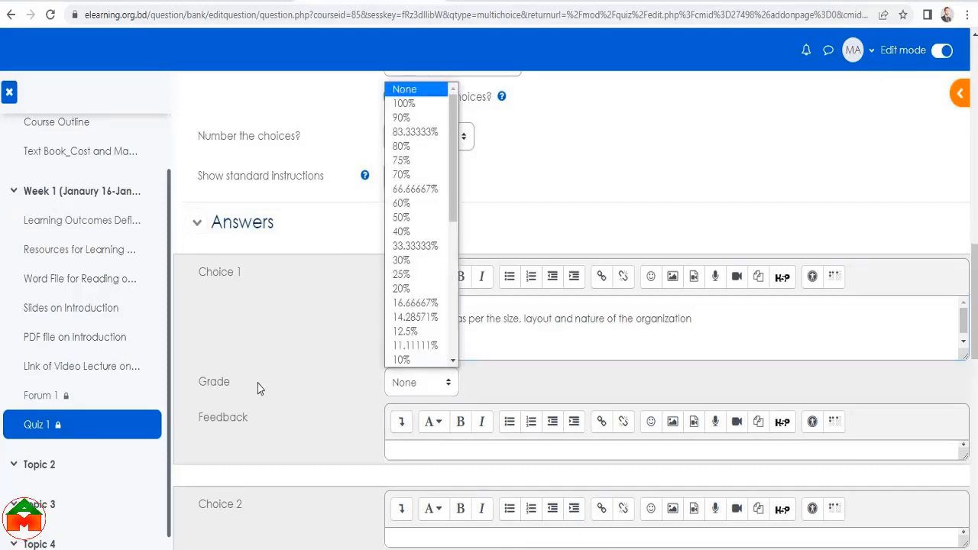
{"action": "left_click", "coordinate": [323, 388]}
Paste 'Complex to understand' into Choice 2 and give it a 100% grade
{"action": "left_click", "coordinate": [415, 388]}
{"action": "left_click", "coordinate": [415, 388]}
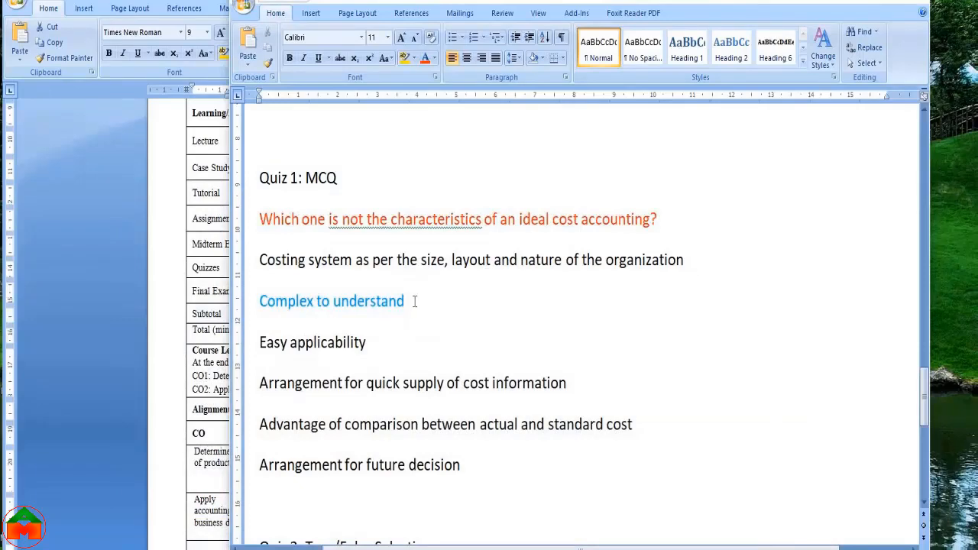
{"action": "triple_click", "coordinate": [321, 303]}
{"action": "key", "text": "ctrl+c"}
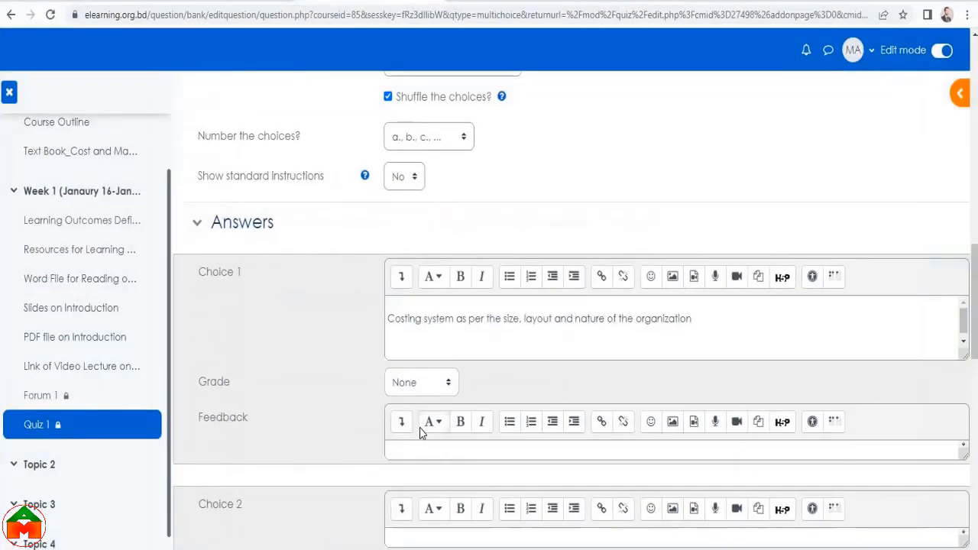
{"action": "scroll", "coordinate": [421, 410], "scroll_direction": "down", "scroll_amount": 3}
{"action": "left_click", "coordinate": [449, 359]}
{"action": "key", "text": "ctrl+v"}
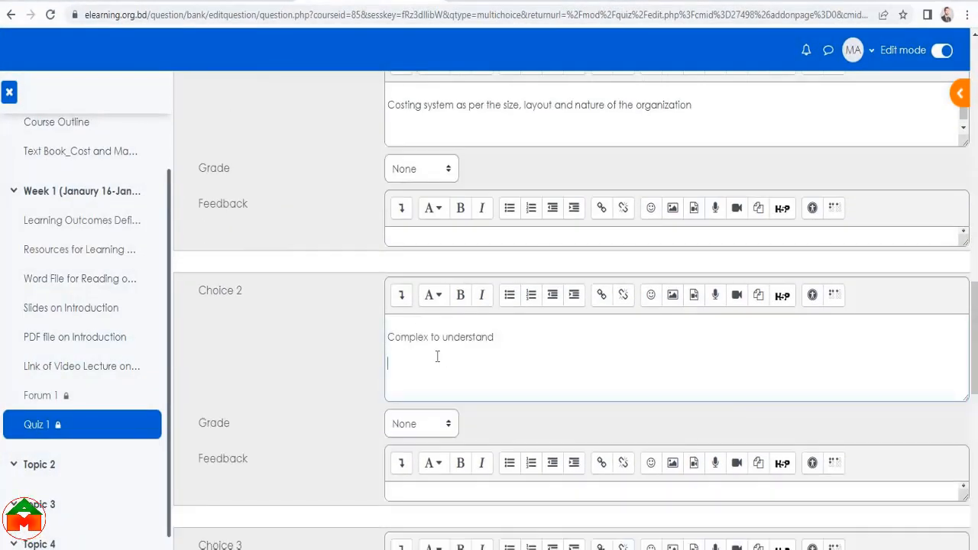
{"action": "scroll", "coordinate": [437, 357], "scroll_direction": "down", "scroll_amount": 2}
{"action": "left_click", "coordinate": [435, 281]}
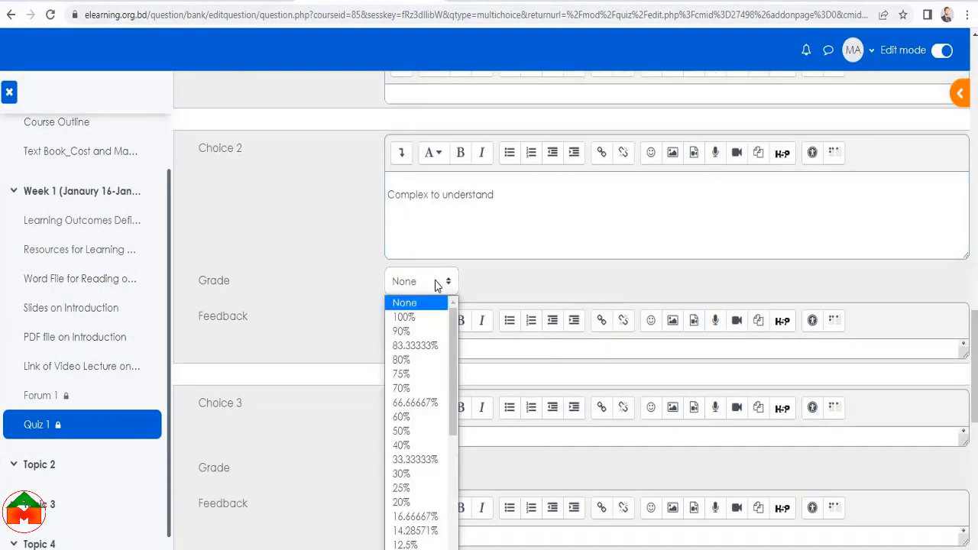
{"action": "left_click", "coordinate": [404, 317]}
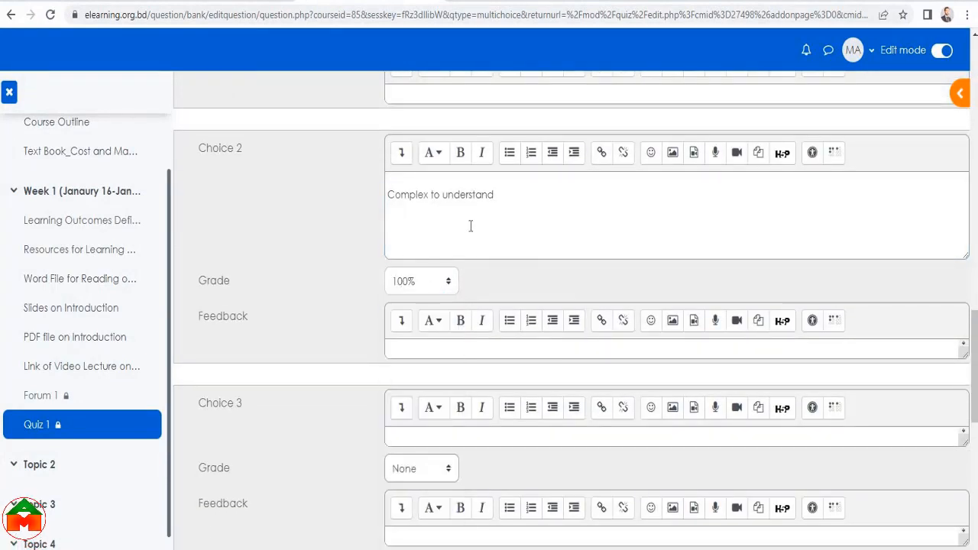
Verify Choice 1 stays at None and Choice 2 stays at 100%
{"action": "left_click_drag", "start_coordinate": [494, 195], "coordinate": [387, 195]}
{"action": "scroll", "coordinate": [458, 260], "scroll_direction": "up", "scroll_amount": 10}
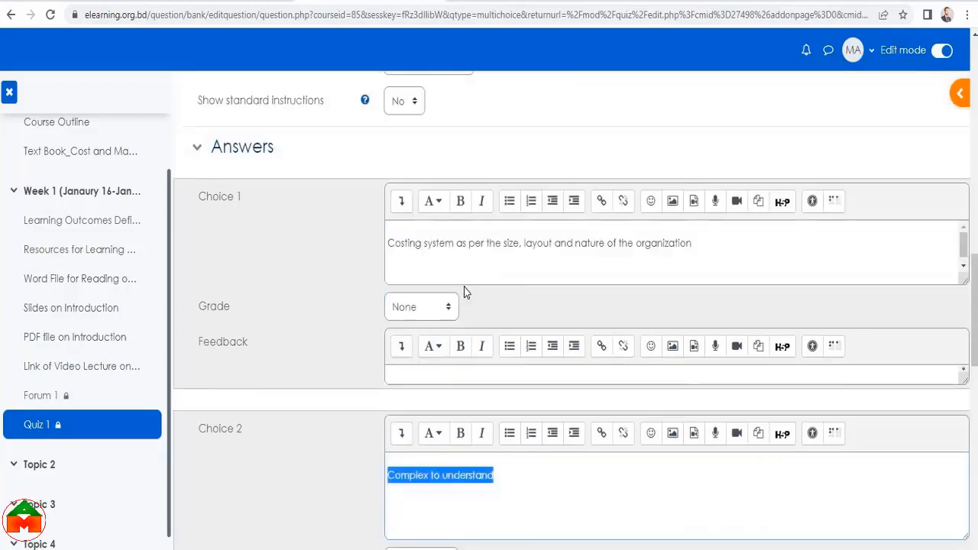
{"action": "scroll", "coordinate": [468, 301], "scroll_direction": "up", "scroll_amount": 5}
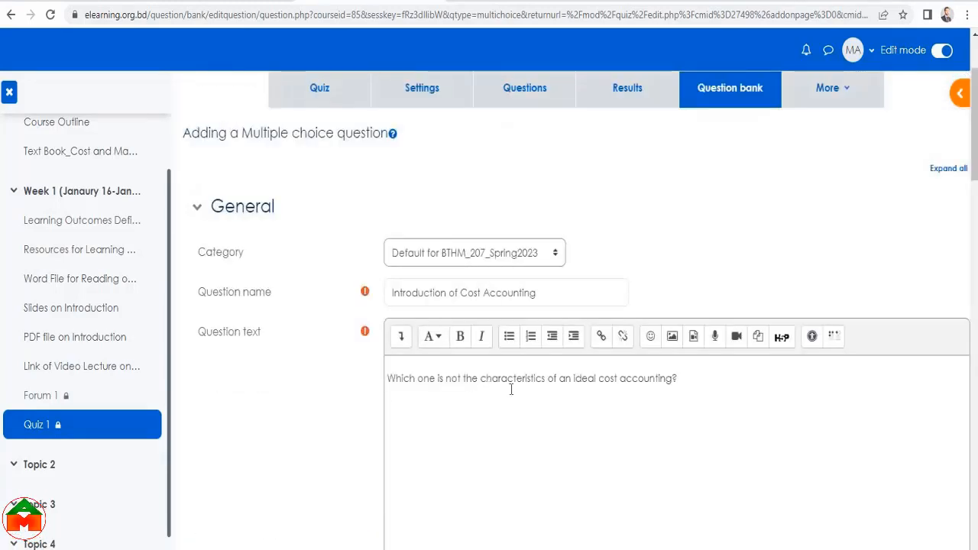
{"action": "scroll", "coordinate": [634, 394], "scroll_direction": "down", "scroll_amount": 12}
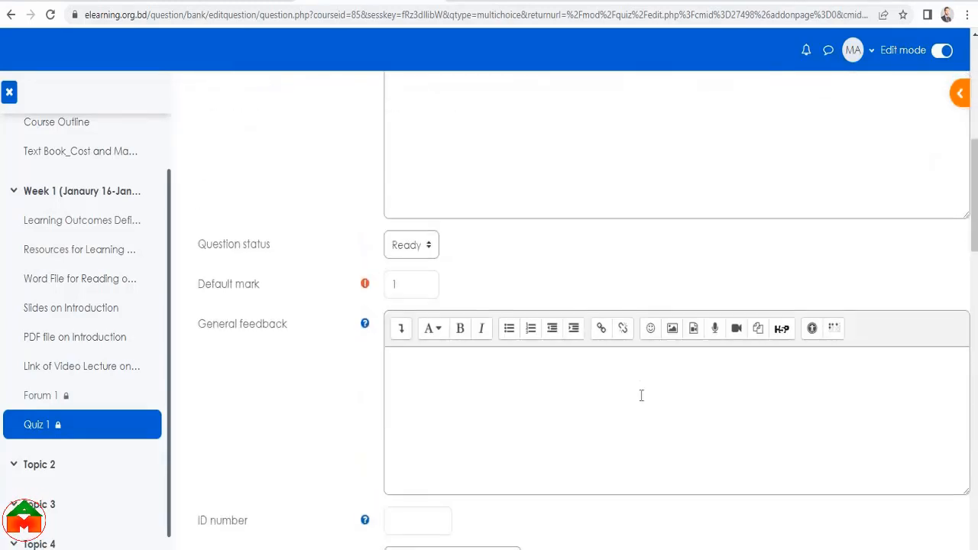
{"action": "scroll", "coordinate": [641, 401], "scroll_direction": "down", "scroll_amount": 4}
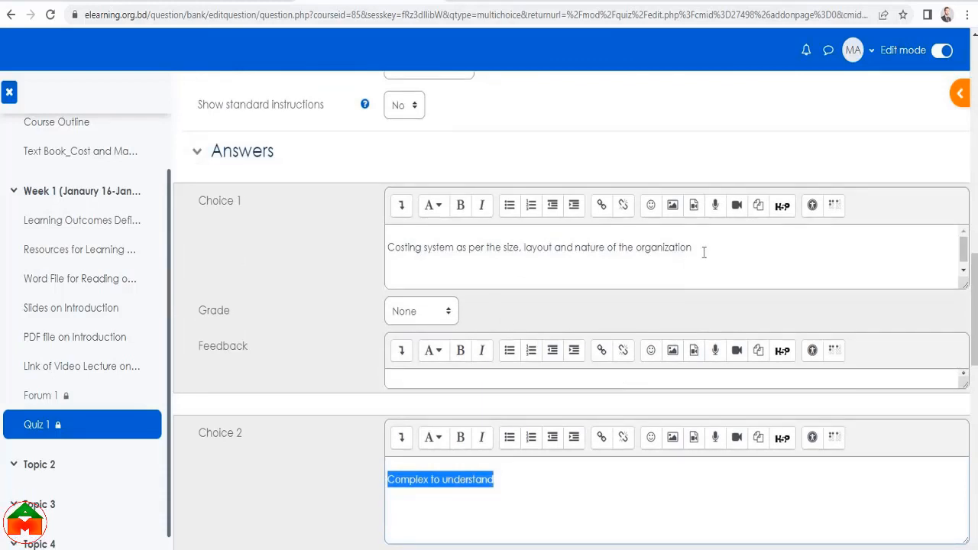
{"action": "left_click_drag", "start_coordinate": [703, 251], "coordinate": [349, 253]}
{"action": "left_click", "coordinate": [447, 319]}
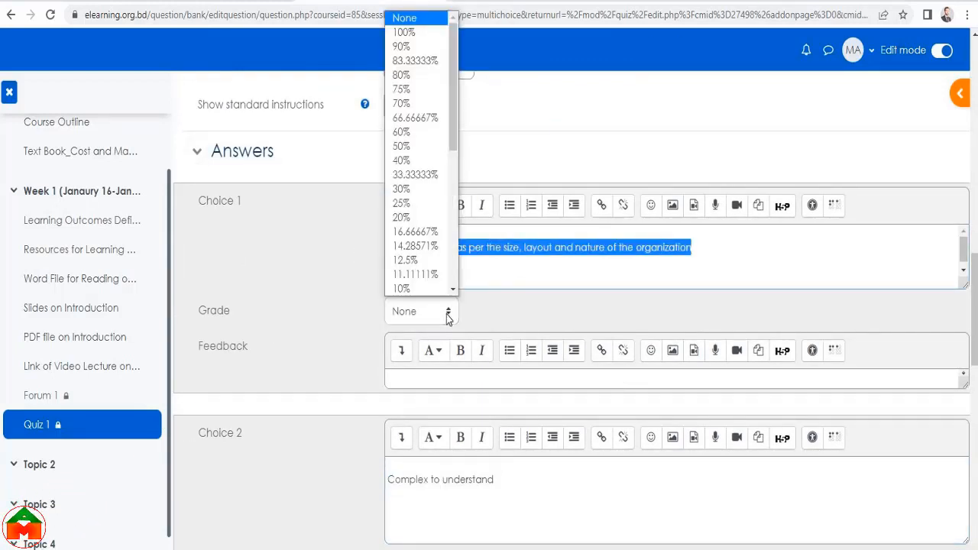
{"action": "left_click", "coordinate": [490, 352]}
{"action": "scroll", "coordinate": [497, 458], "scroll_direction": "down", "scroll_amount": 2}
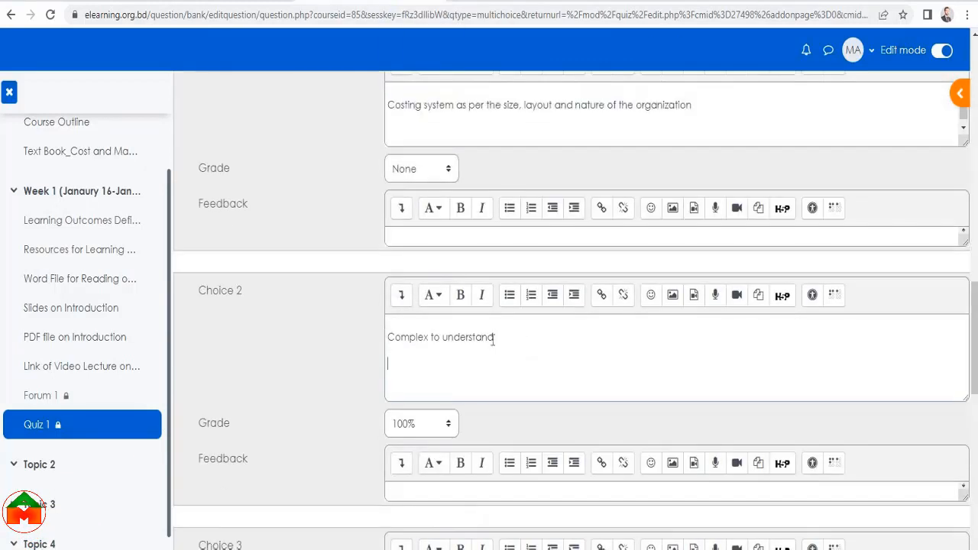
{"action": "left_click_drag", "start_coordinate": [494, 337], "coordinate": [366, 338]}
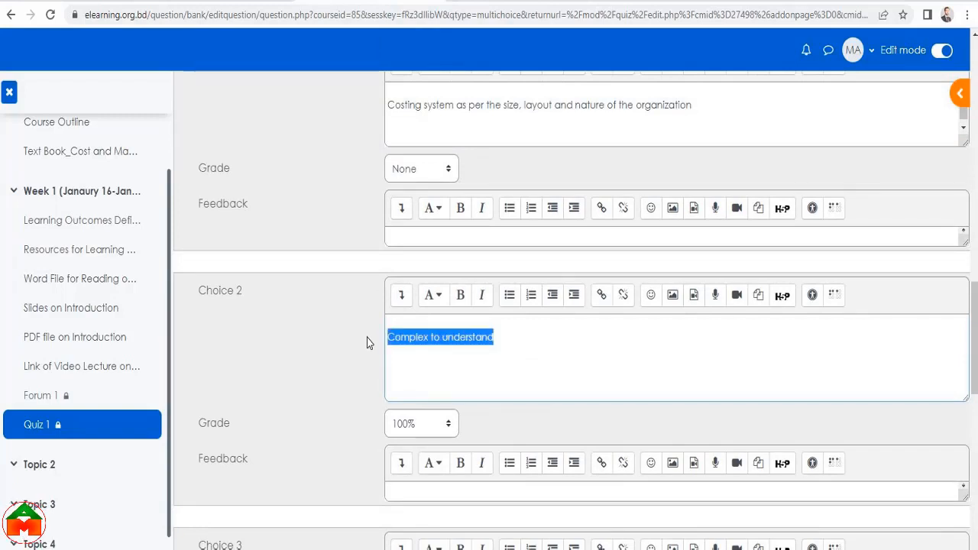
{"action": "left_click", "coordinate": [439, 424]}
{"action": "left_click", "coordinate": [518, 360]}
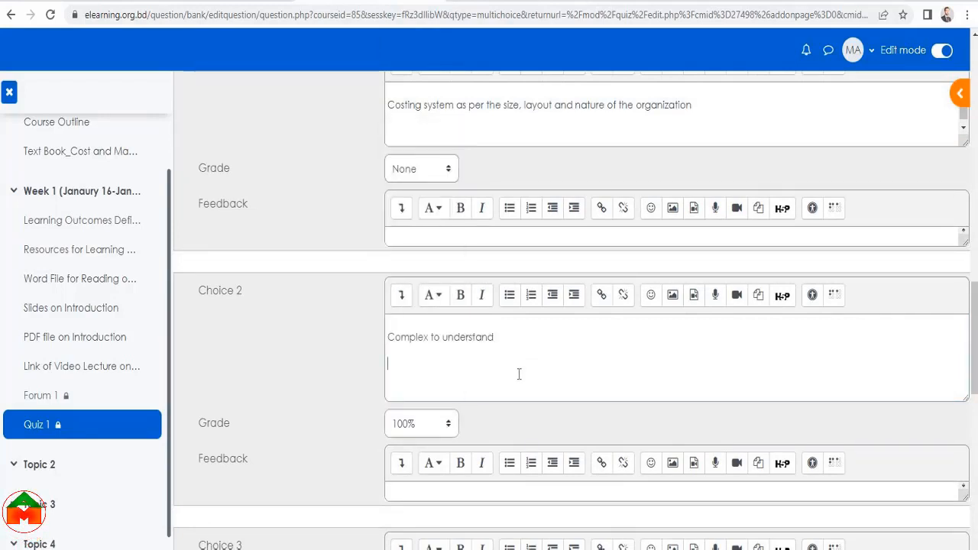
{"action": "scroll", "coordinate": [397, 398], "scroll_direction": "down", "scroll_amount": 5}
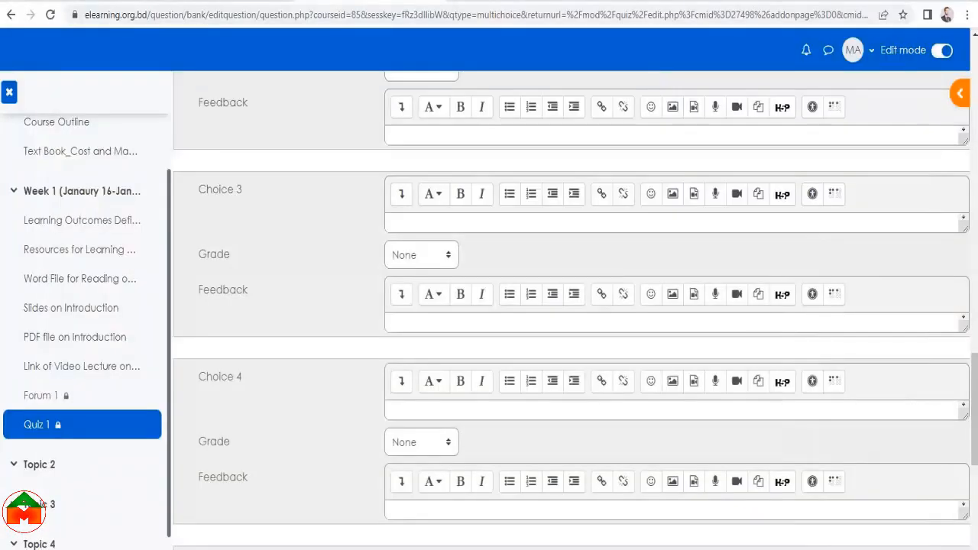
Paste 'Arrangement for quick supply of cost information' from Word into Choice 4
{"action": "key", "text": "alt+Tab"}
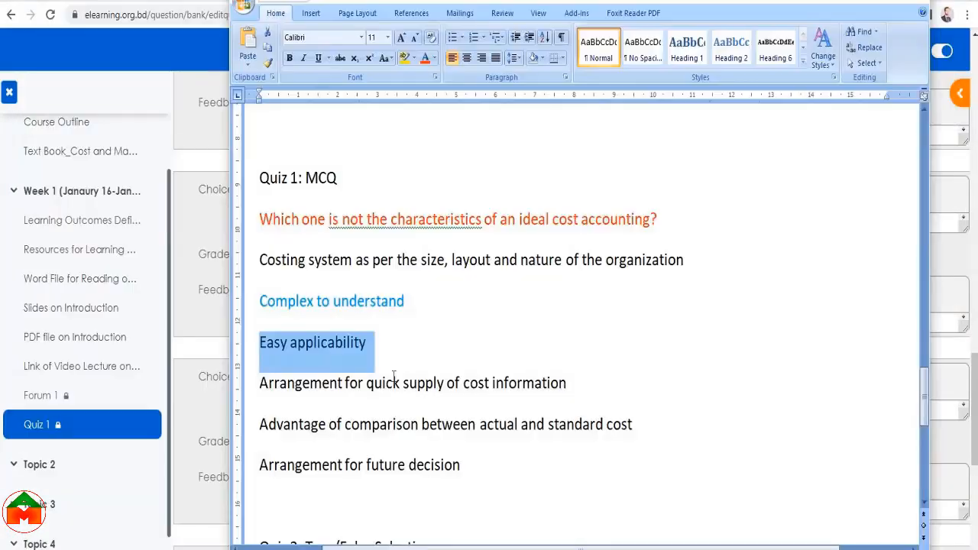
{"action": "key", "text": "alt+Tab"}
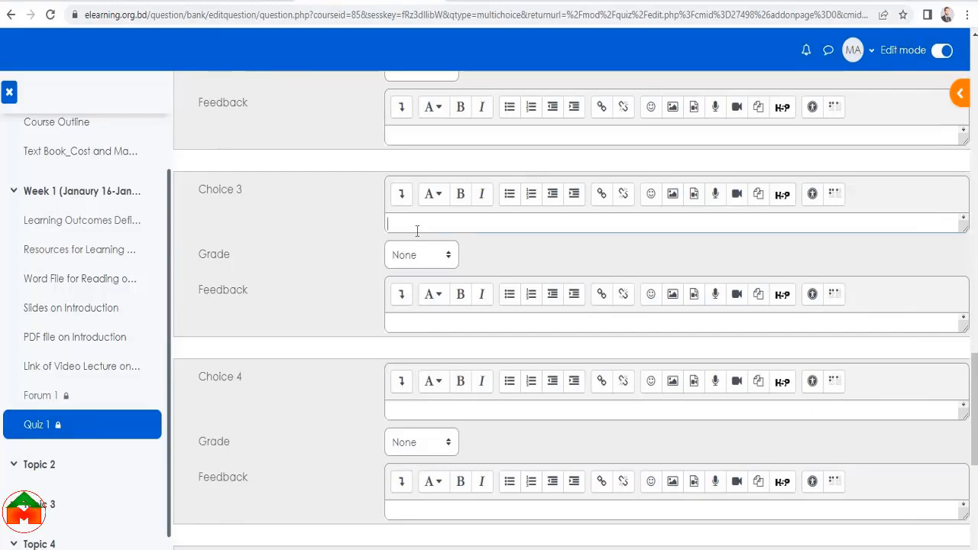
{"action": "key", "text": "alt+Tab"}
{"action": "left_click_drag", "start_coordinate": [580, 378], "coordinate": [261, 382]}
{"action": "key", "text": "ctrl+c"}
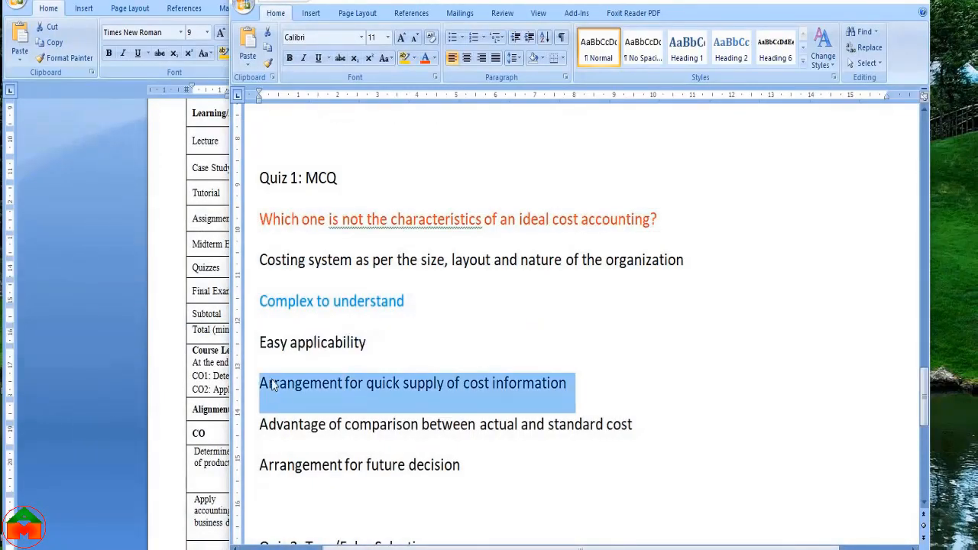
{"action": "key", "text": "alt+Tab"}
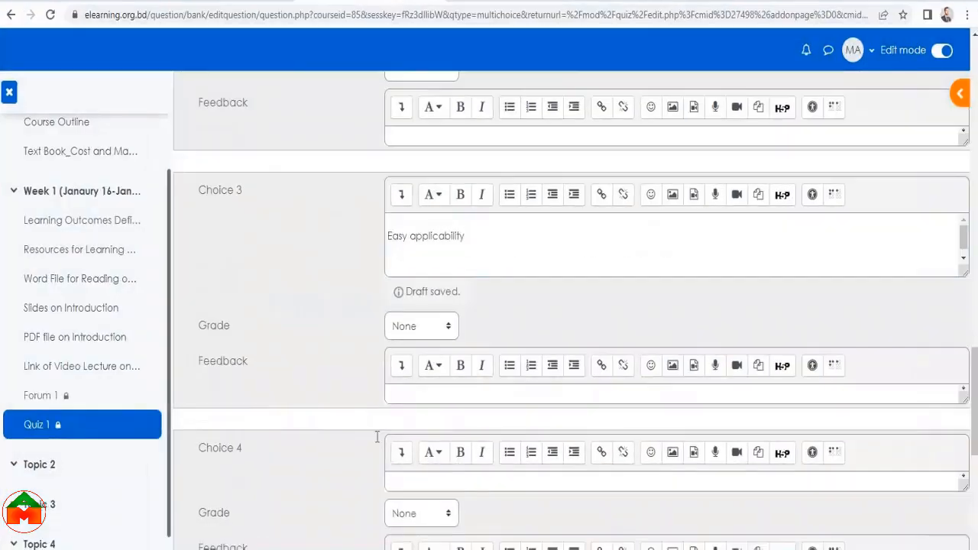
{"action": "scroll", "coordinate": [426, 430], "scroll_direction": "down", "scroll_amount": 1}
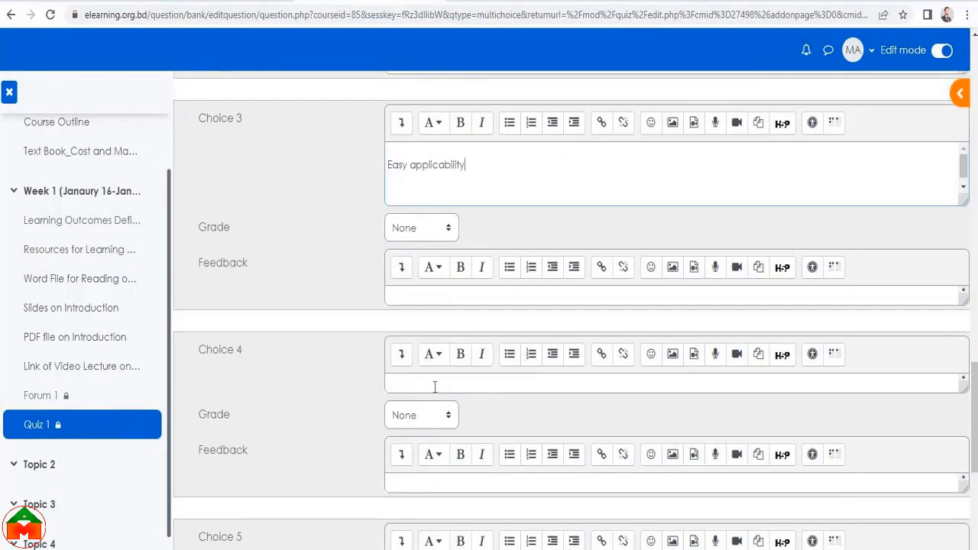
{"action": "left_click", "coordinate": [432, 385]}
{"action": "key", "text": "ctrl+v"}
{"action": "scroll", "coordinate": [432, 386], "scroll_direction": "down", "scroll_amount": 2}
Paste 'Advantage of comparison between actual and standard cost' into Choice 5
{"action": "key", "text": "alt+Tab"}
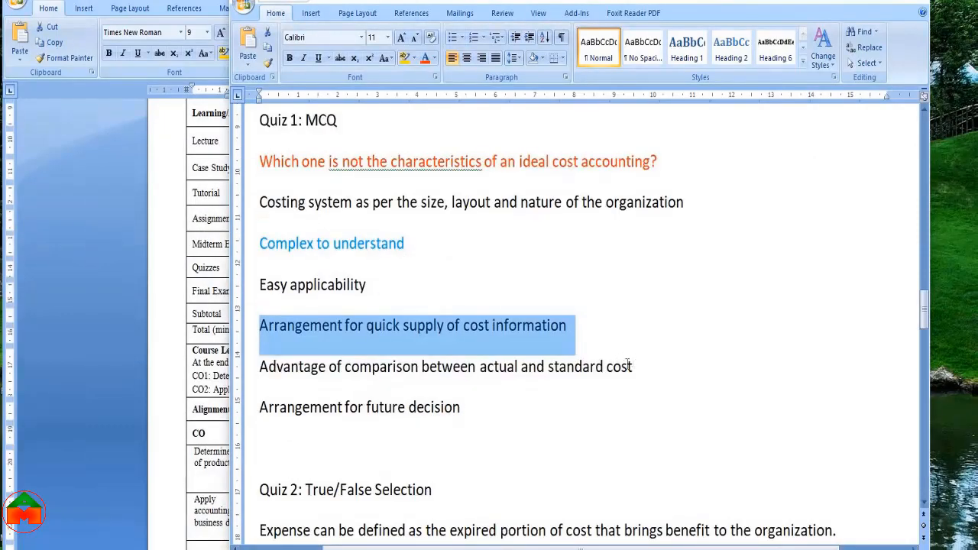
{"action": "left_click_drag", "start_coordinate": [630, 366], "coordinate": [312, 376]}
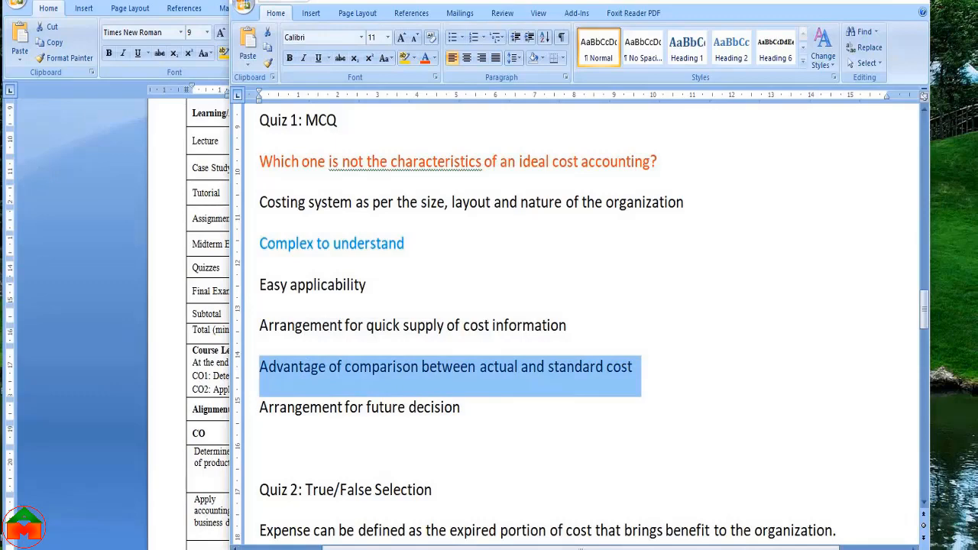
{"action": "key", "text": "alt+Tab"}
{"action": "scroll", "coordinate": [430, 435], "scroll_direction": "down", "scroll_amount": 2}
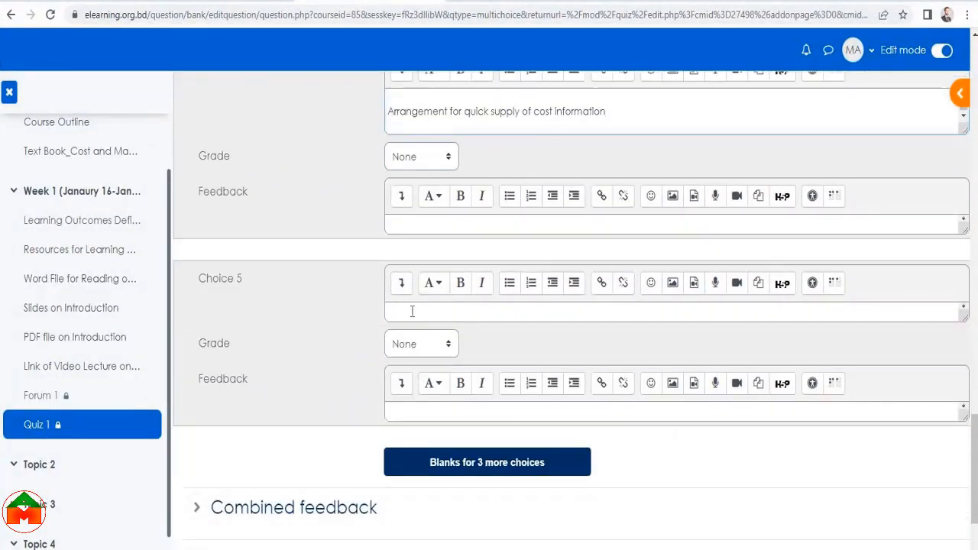
{"action": "left_click", "coordinate": [411, 311]}
{"action": "key", "text": "ctrl+v"}
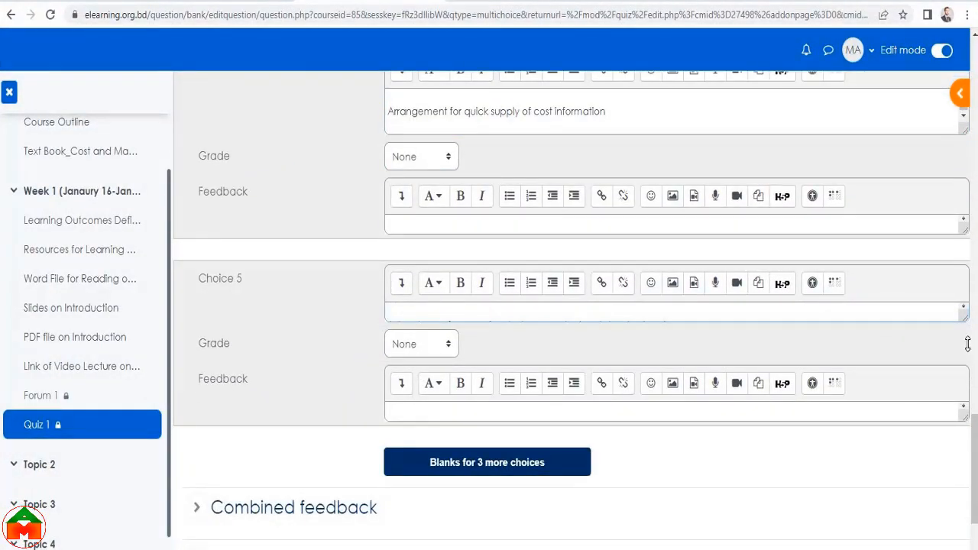
{"action": "scroll", "coordinate": [428, 305], "scroll_direction": "up", "scroll_amount": 10}
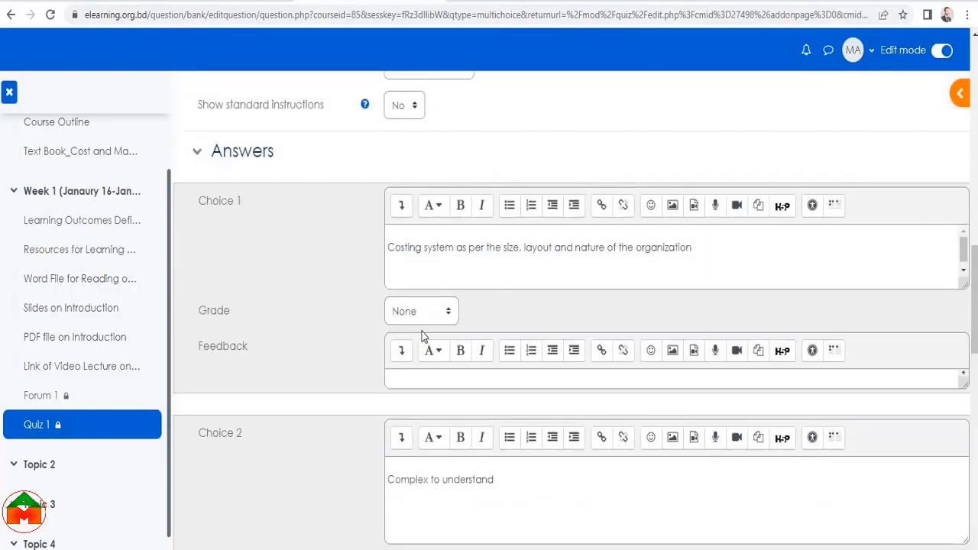
{"action": "scroll", "coordinate": [422, 336], "scroll_direction": "down", "scroll_amount": 10}
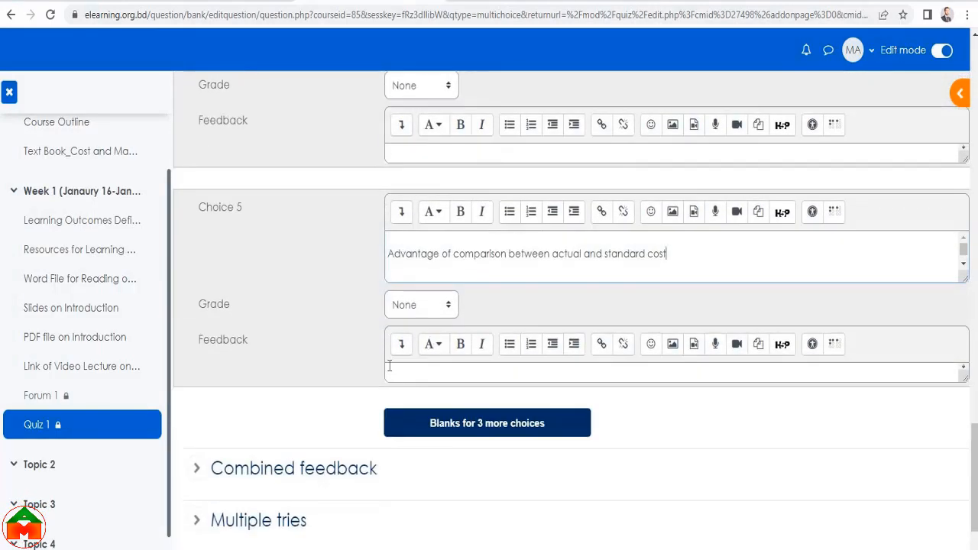
Add three more blank choices and enlarge the answer boxes to check their text
{"action": "left_click", "coordinate": [494, 432]}
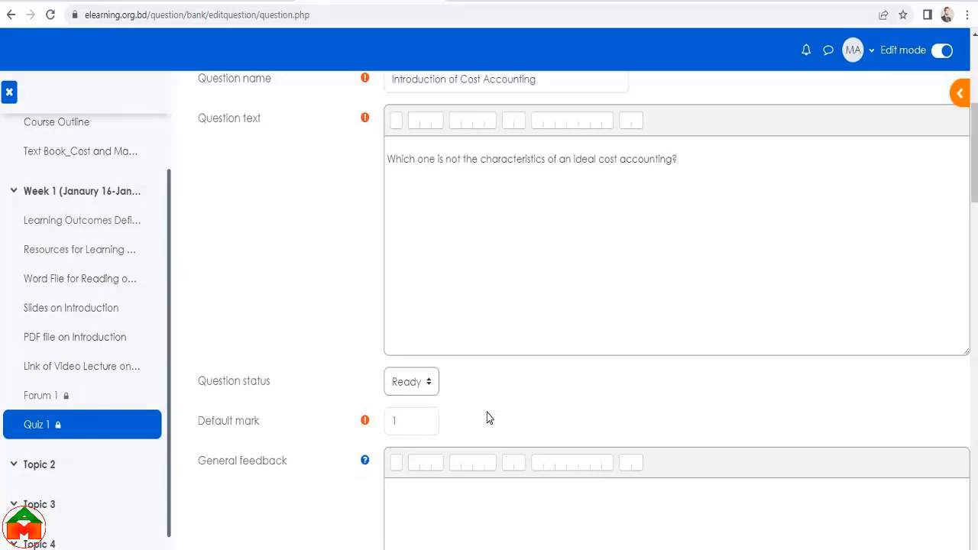
{"action": "scroll", "coordinate": [489, 418], "scroll_direction": "down", "scroll_amount": 3}
{"action": "scroll", "coordinate": [488, 413], "scroll_direction": "down", "scroll_amount": 7}
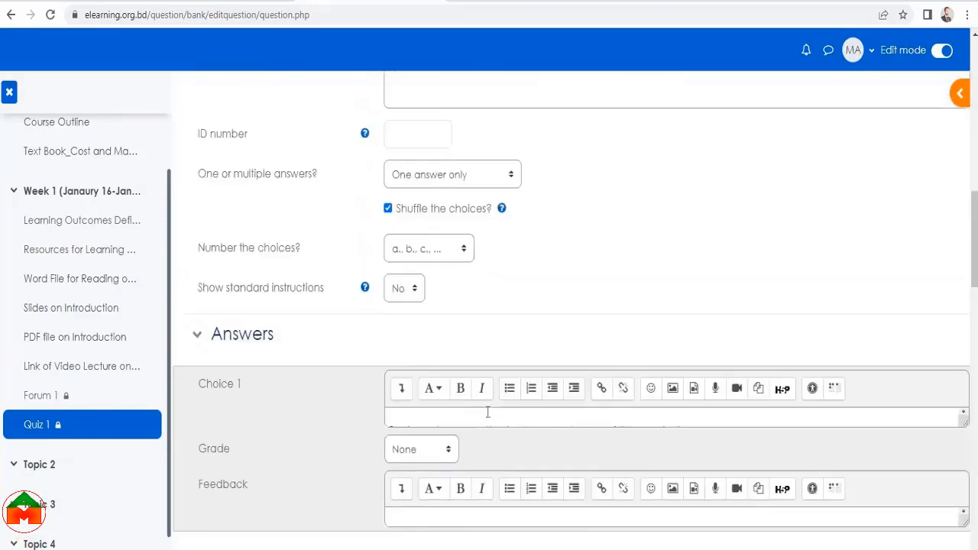
{"action": "scroll", "coordinate": [295, 313], "scroll_direction": "down", "scroll_amount": 3}
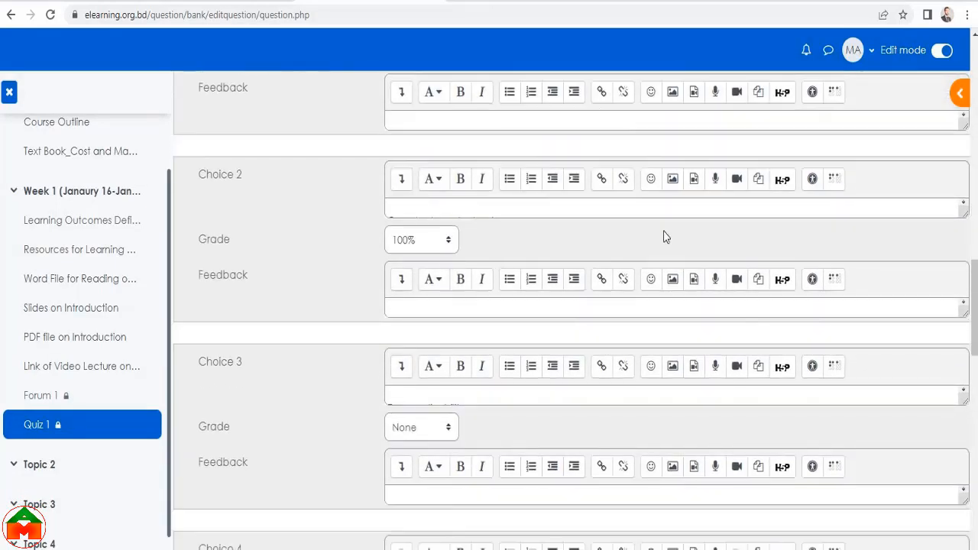
{"action": "left_click_drag", "start_coordinate": [963, 225], "coordinate": [962, 236]}
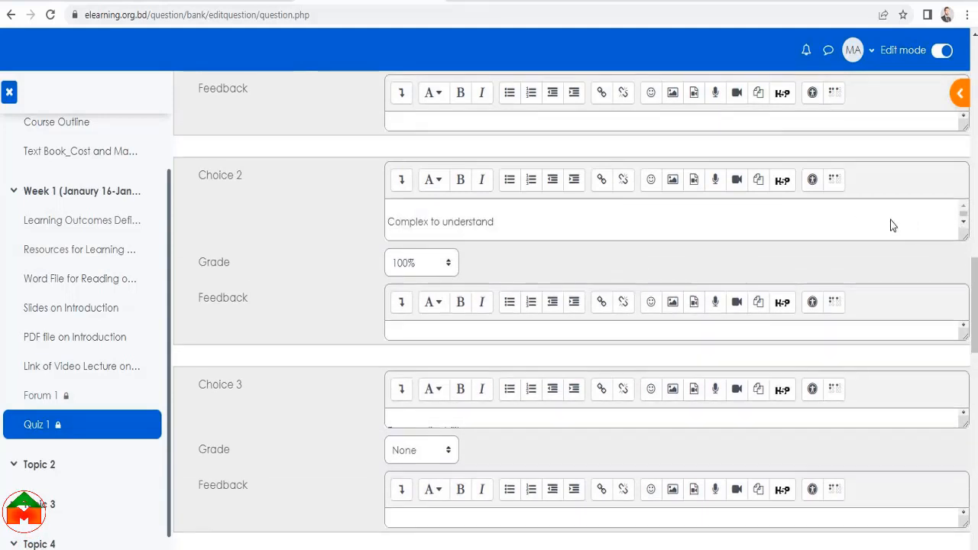
{"action": "scroll", "coordinate": [963, 260], "scroll_direction": "up", "scroll_amount": 2}
{"action": "mouse_move", "coordinate": [965, 276]}
{"action": "left_mouse_down"}
{"action": "mouse_move", "coordinate": [967, 300]}
{"action": "mouse_move", "coordinate": [965, 264]}
{"action": "left_mouse_up"}
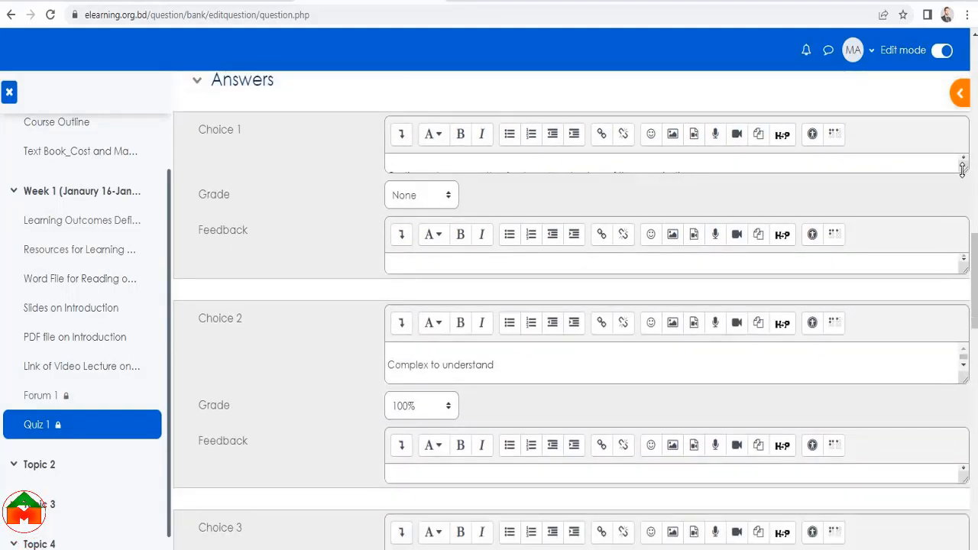
{"action": "left_click_drag", "start_coordinate": [965, 194], "coordinate": [964, 197]}
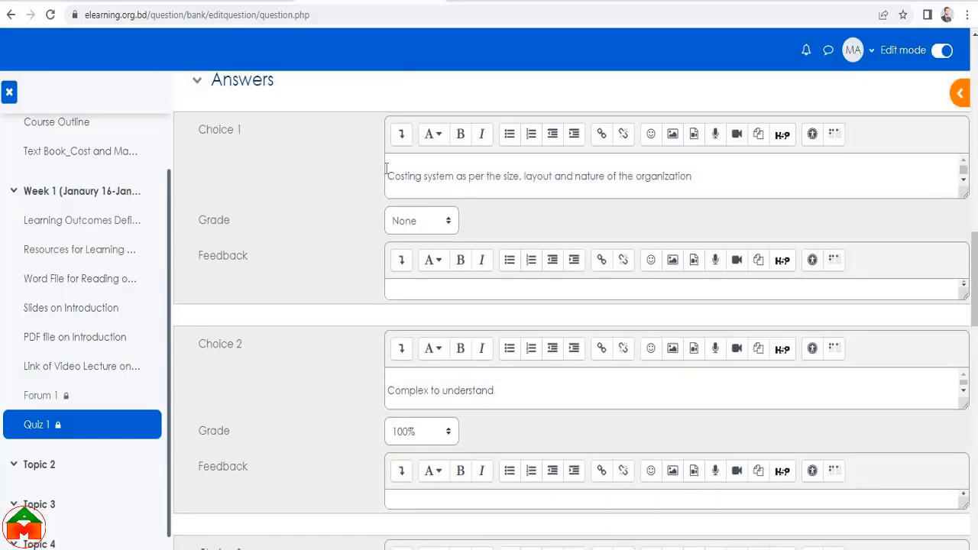
{"action": "scroll", "coordinate": [483, 213], "scroll_direction": "down", "scroll_amount": 4}
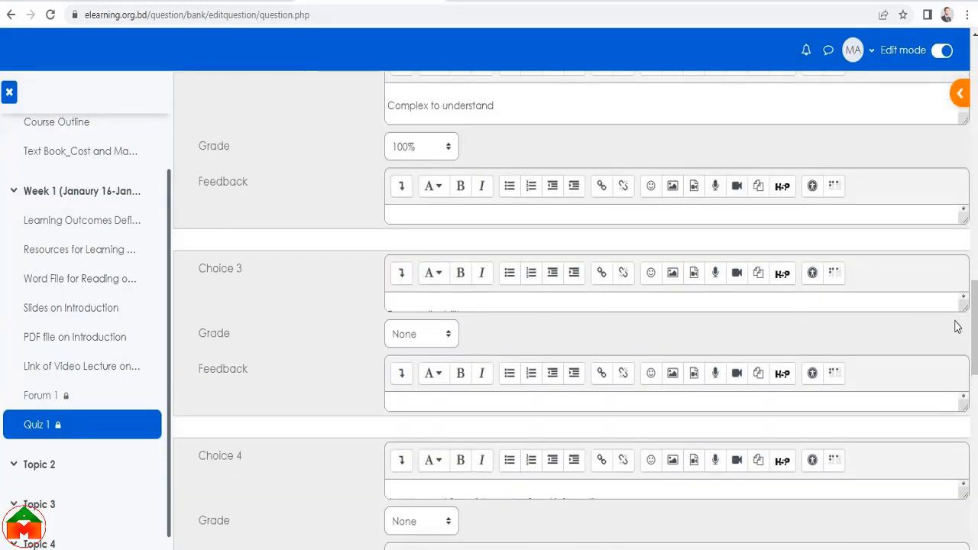
{"action": "left_click_drag", "start_coordinate": [964, 307], "coordinate": [963, 332]}
{"action": "scroll", "coordinate": [844, 448], "scroll_direction": "down", "scroll_amount": 2}
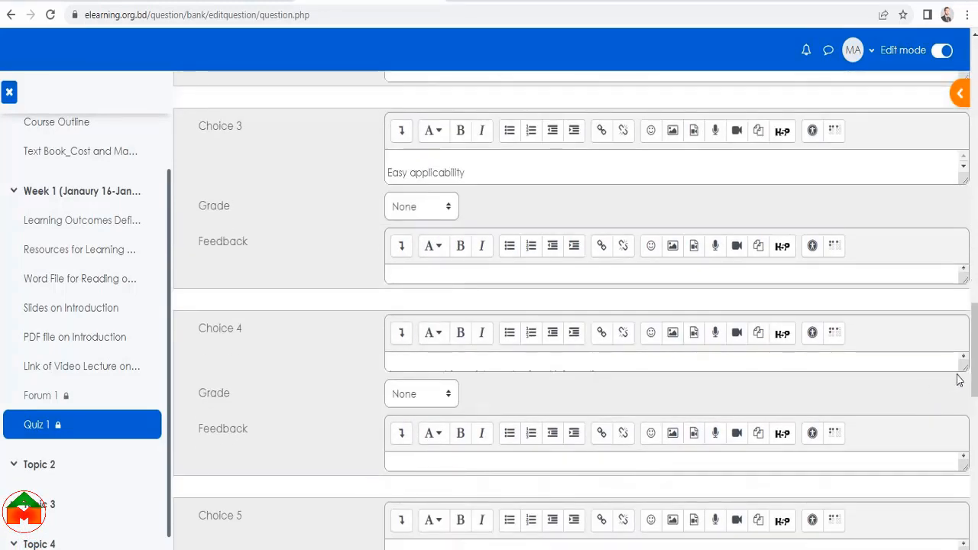
{"action": "left_click_drag", "start_coordinate": [963, 368], "coordinate": [963, 381]}
{"action": "scroll", "coordinate": [726, 391], "scroll_direction": "down", "scroll_amount": 3}
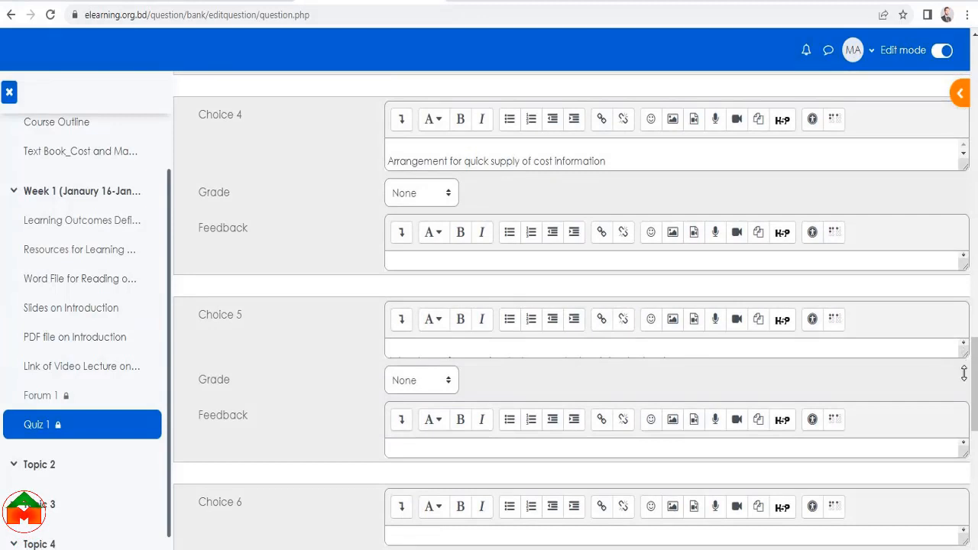
{"action": "left_click_drag", "start_coordinate": [963, 373], "coordinate": [964, 375]}
{"action": "scroll", "coordinate": [437, 424], "scroll_direction": "down", "scroll_amount": 2}
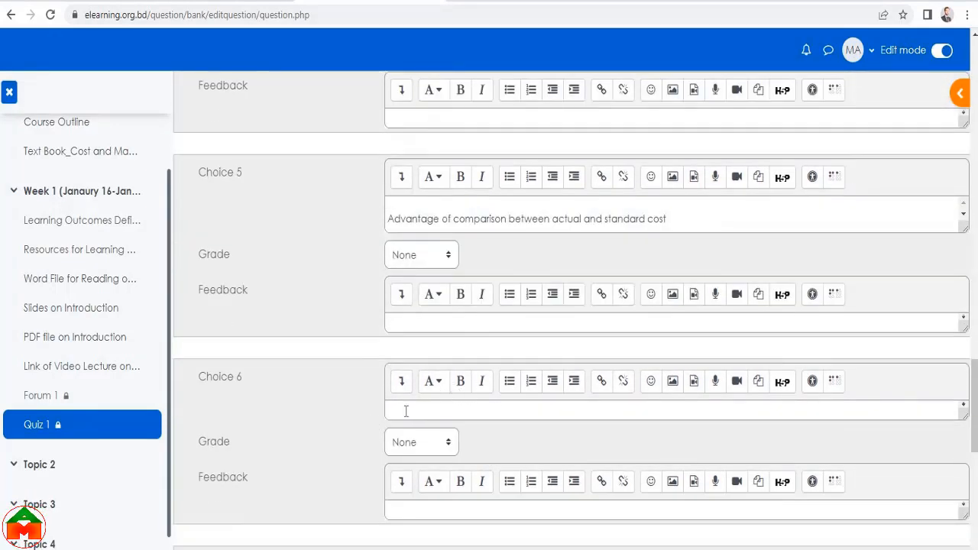
{"action": "scroll", "coordinate": [342, 405], "scroll_direction": "down", "scroll_amount": 8}
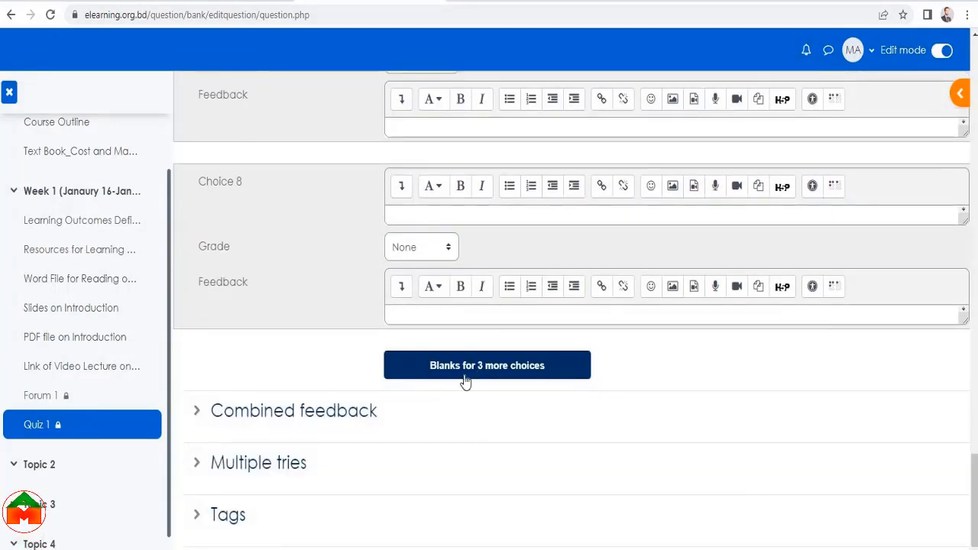
{"action": "scroll", "coordinate": [462, 330], "scroll_direction": "up", "scroll_amount": 3}
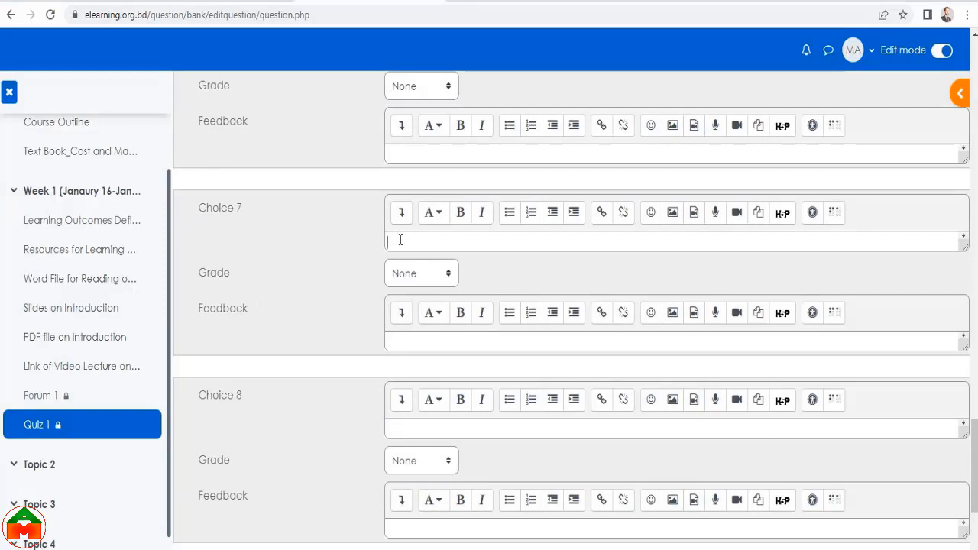
Paste 'Arrangement for future decision' from Word into Choice 7
{"action": "mouse_move", "coordinate": [317, 547]}
{"action": "left_click", "coordinate": [380, 519]}
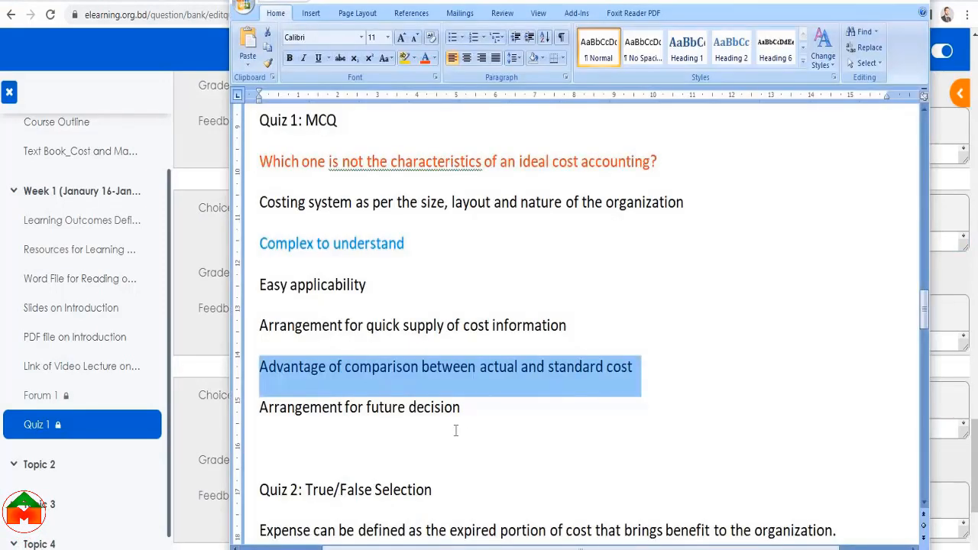
{"action": "triple_click", "coordinate": [395, 410]}
{"action": "key", "text": "ctrl+c"}
{"action": "key", "text": "alt+Tab"}
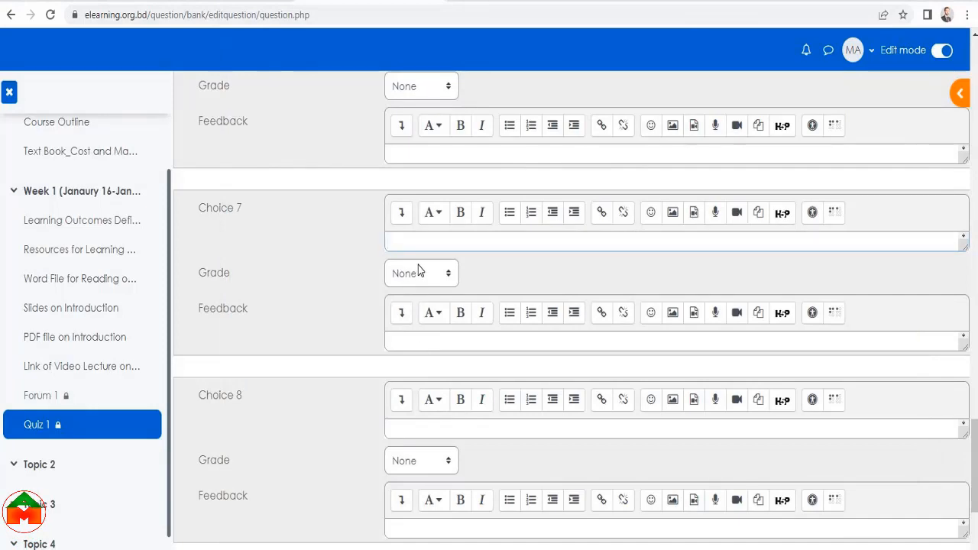
{"action": "key", "text": "ctrl+v"}
{"action": "scroll", "coordinate": [494, 306], "scroll_direction": "down", "scroll_amount": 2}
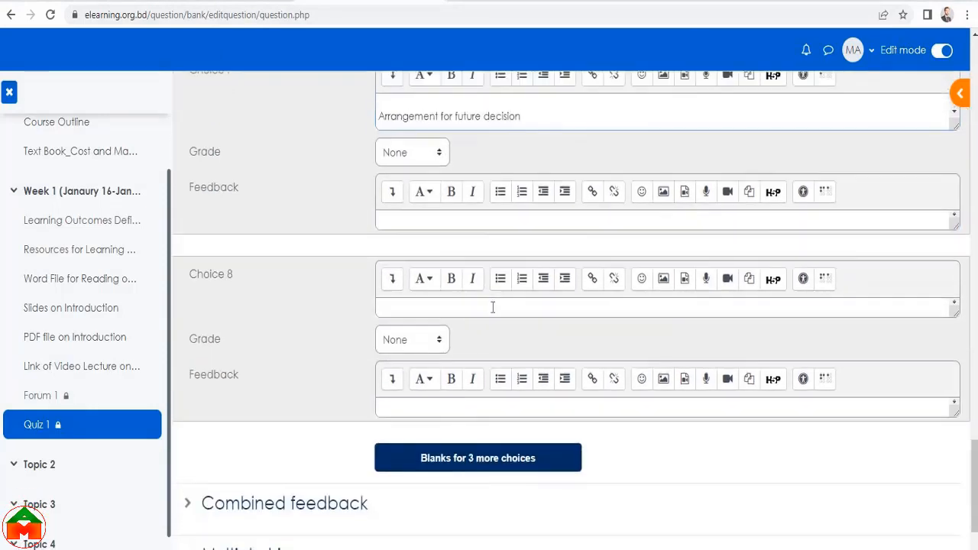
{"action": "scroll", "coordinate": [350, 366], "scroll_direction": "up", "scroll_amount": 4}
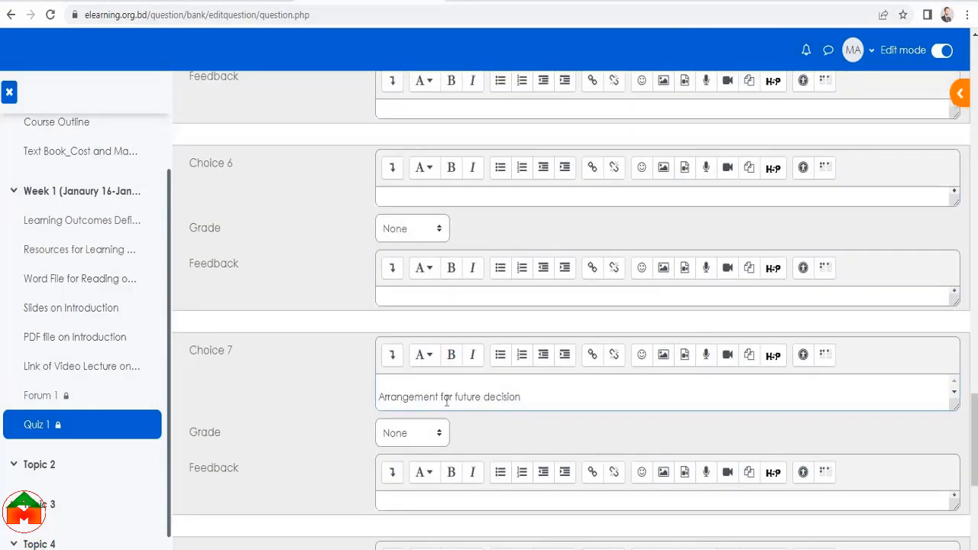
{"action": "scroll", "coordinate": [447, 402], "scroll_direction": "up", "scroll_amount": 4}
{"action": "scroll", "coordinate": [449, 420], "scroll_direction": "down", "scroll_amount": 5}
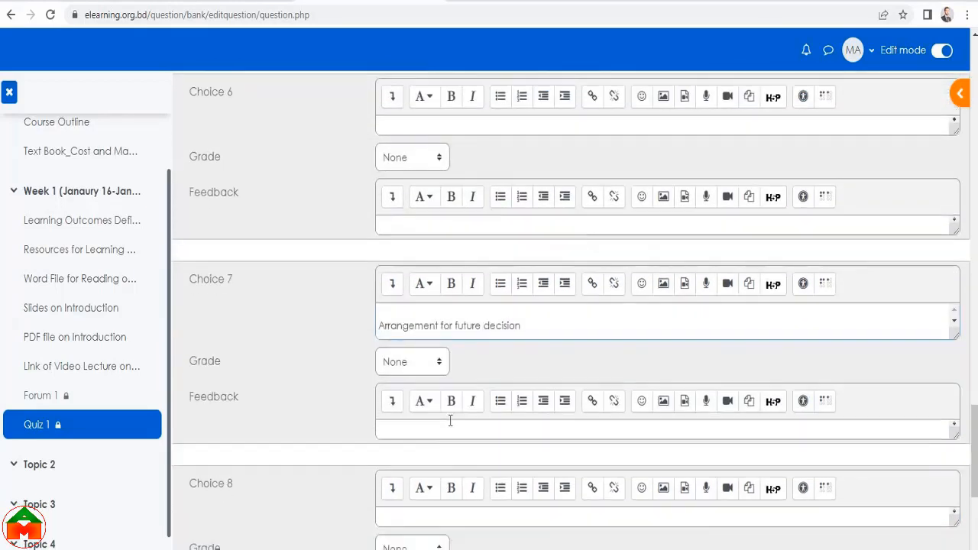
{"action": "scroll", "coordinate": [449, 420], "scroll_direction": "up", "scroll_amount": 9}
{"action": "scroll", "coordinate": [449, 424], "scroll_direction": "up", "scroll_amount": 4}
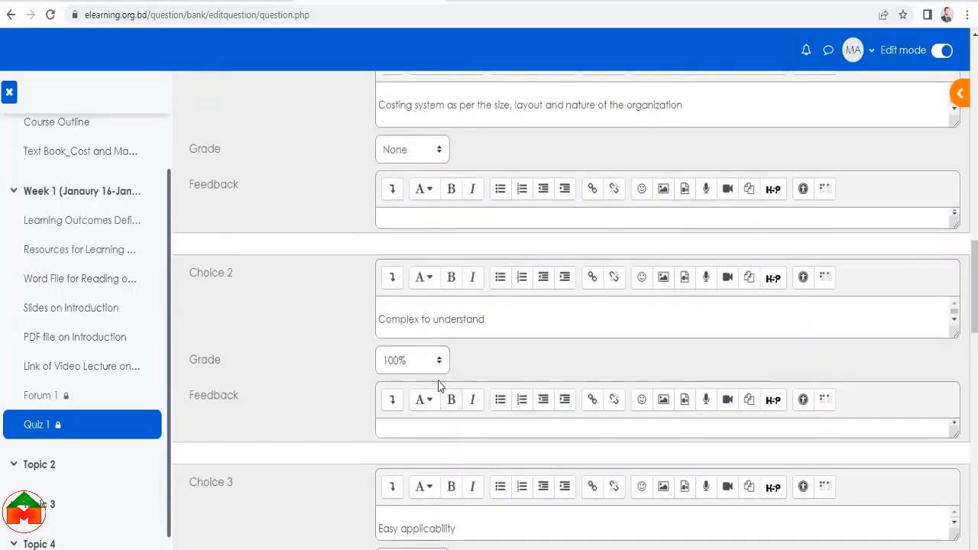
Confirm 'Complex to understand' in Choice 2 keeps its 100% grade
{"action": "triple_click", "coordinate": [447, 321]}
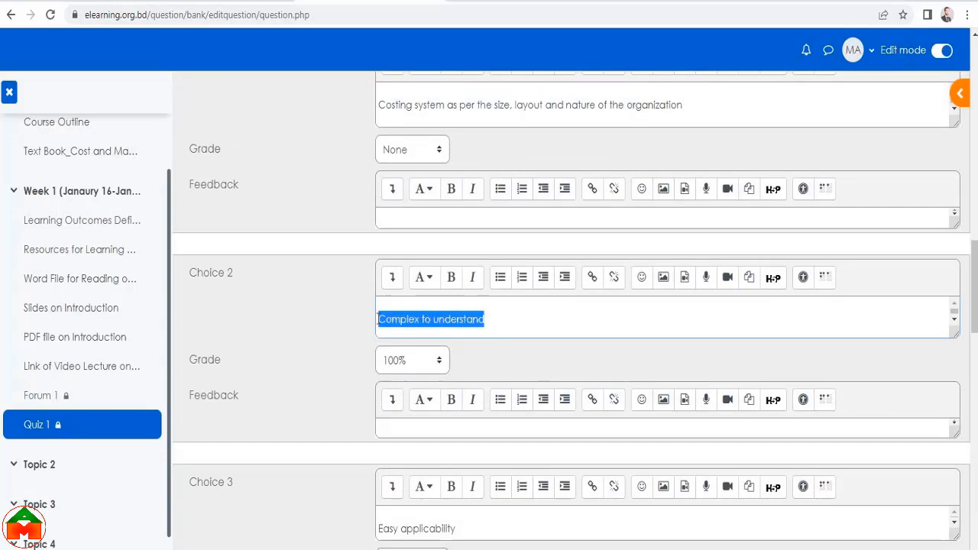
{"action": "left_click", "coordinate": [438, 360]}
{"action": "left_click", "coordinate": [440, 360]}
{"action": "scroll", "coordinate": [459, 391], "scroll_direction": "down", "scroll_amount": 4}
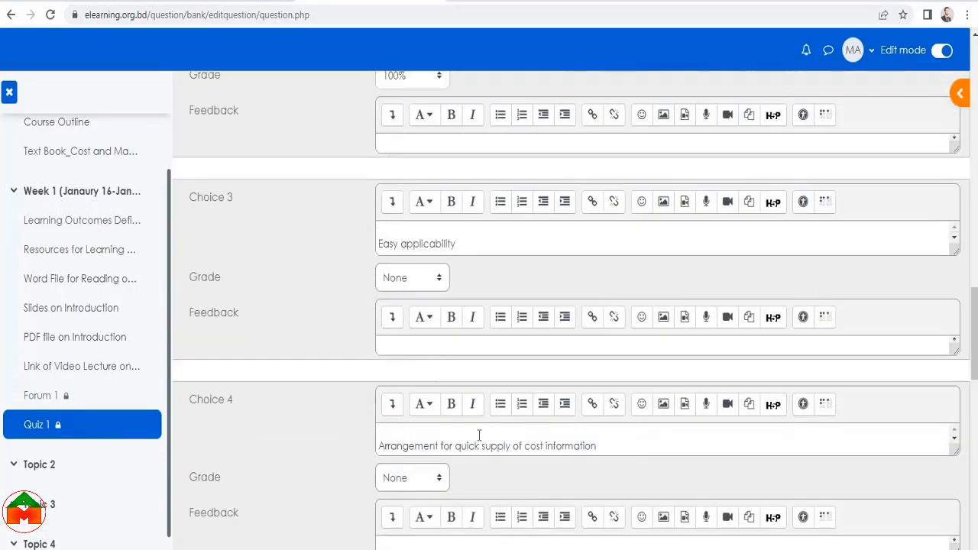
{"action": "scroll", "coordinate": [722, 396], "scroll_direction": "down", "scroll_amount": 1}
{"action": "scroll", "coordinate": [728, 394], "scroll_direction": "down", "scroll_amount": 8}
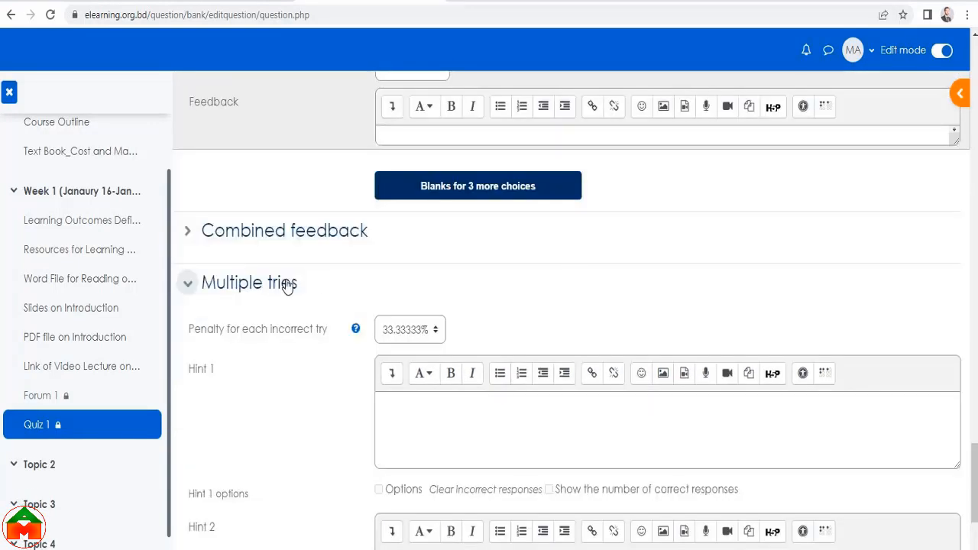
Expand Combined feedback, then save the question and continue editing
{"action": "left_click", "coordinate": [360, 234]}
{"action": "scroll", "coordinate": [558, 392], "scroll_direction": "down", "scroll_amount": 10}
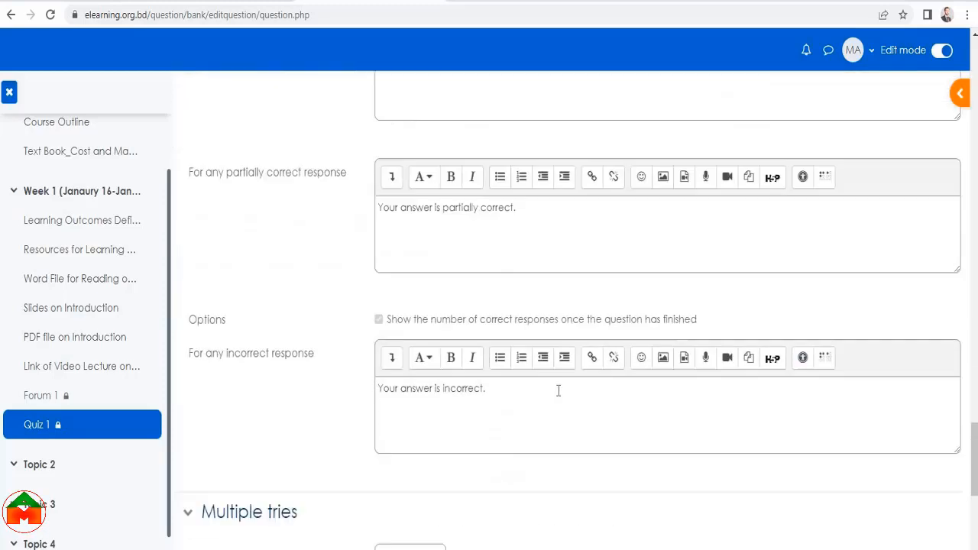
{"action": "scroll", "coordinate": [560, 388], "scroll_direction": "down", "scroll_amount": 3}
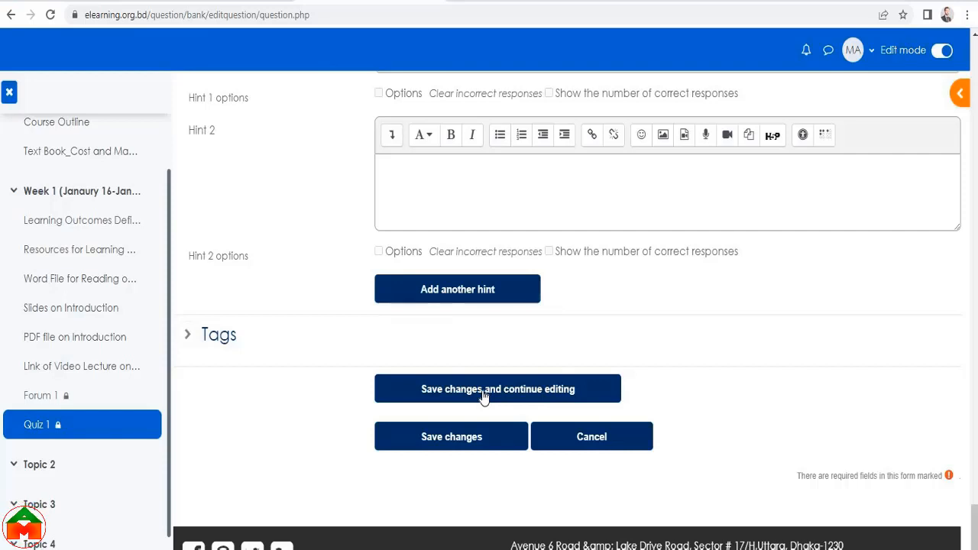
{"action": "left_click", "coordinate": [483, 391]}
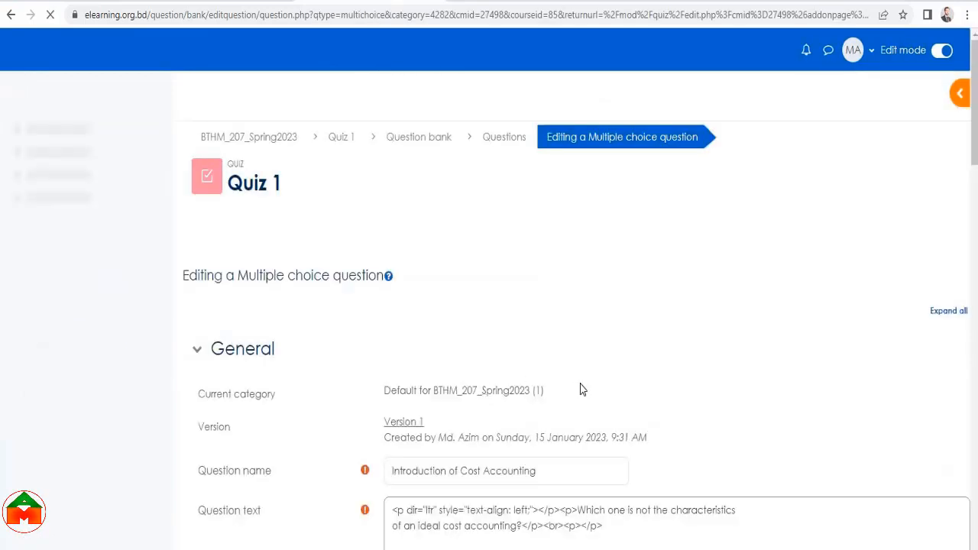
{"action": "scroll", "coordinate": [545, 462], "scroll_direction": "down", "scroll_amount": 3}
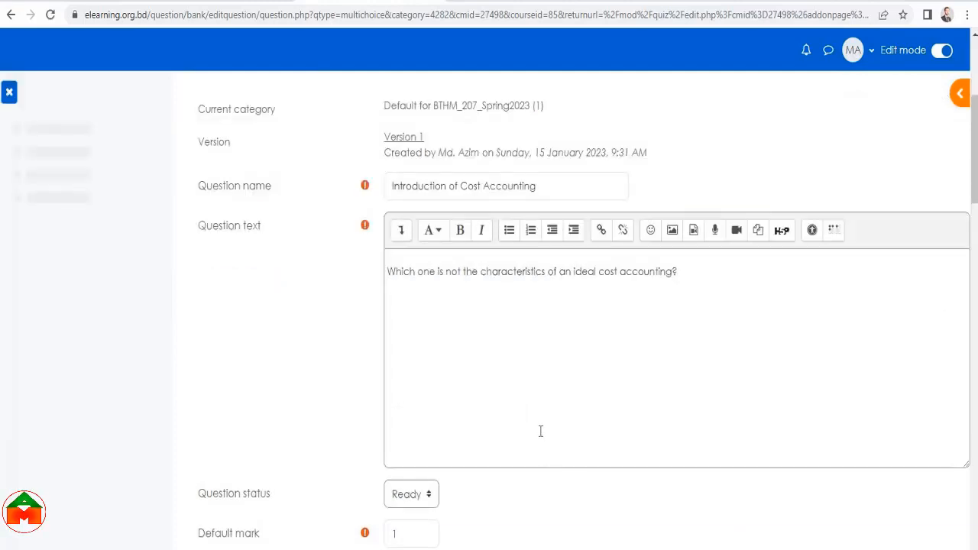
{"action": "scroll", "coordinate": [527, 401], "scroll_direction": "down", "scroll_amount": 10}
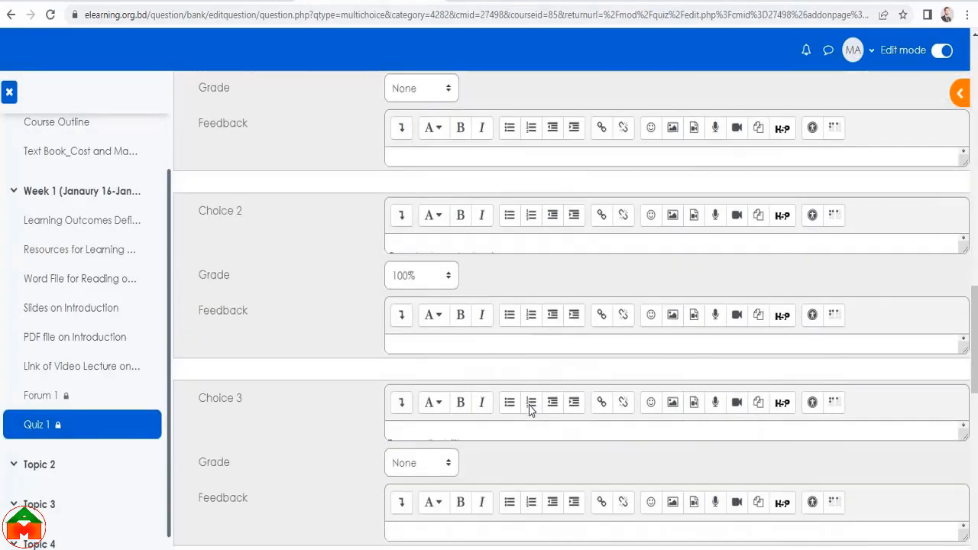
{"action": "scroll", "coordinate": [529, 409], "scroll_direction": "down", "scroll_amount": 10}
{"action": "scroll", "coordinate": [528, 408], "scroll_direction": "up", "scroll_amount": 2}
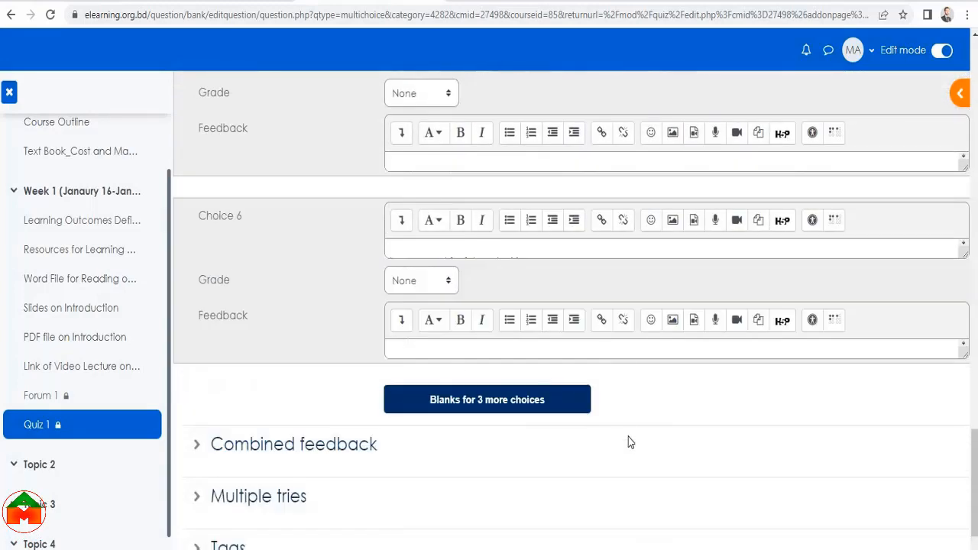
{"action": "scroll", "coordinate": [629, 443], "scroll_direction": "down", "scroll_amount": 3}
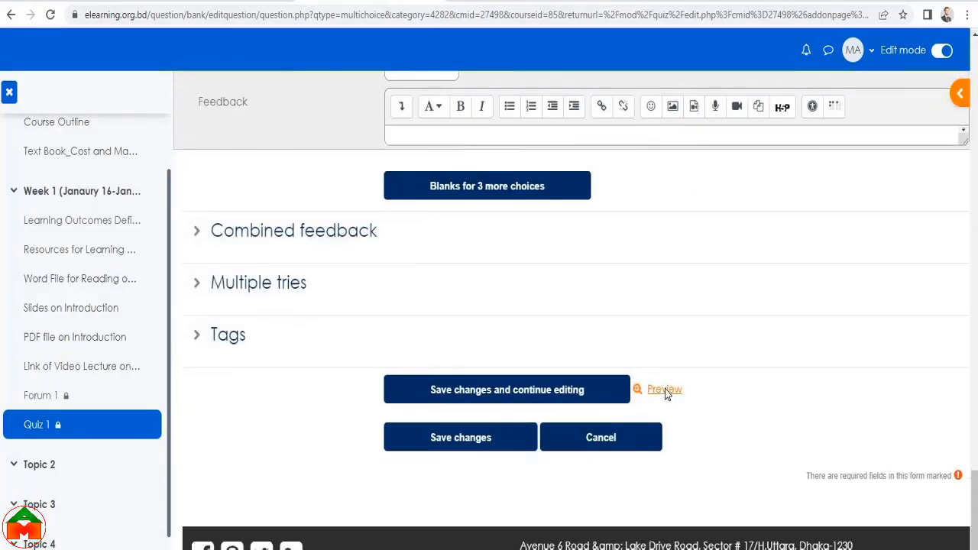
Open a preview of the question and read its text
{"action": "left_click", "coordinate": [663, 390]}
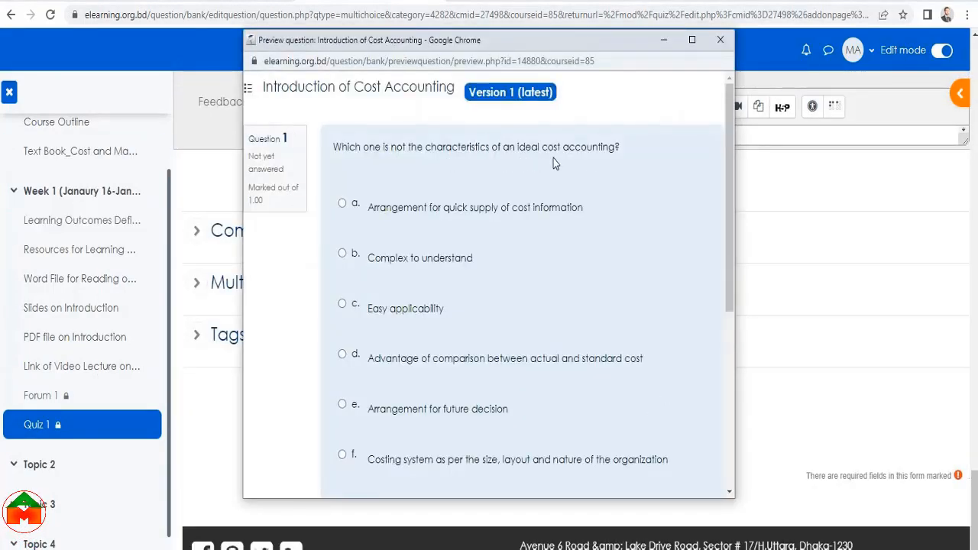
{"action": "left_click_drag", "start_coordinate": [627, 149], "coordinate": [333, 157]}
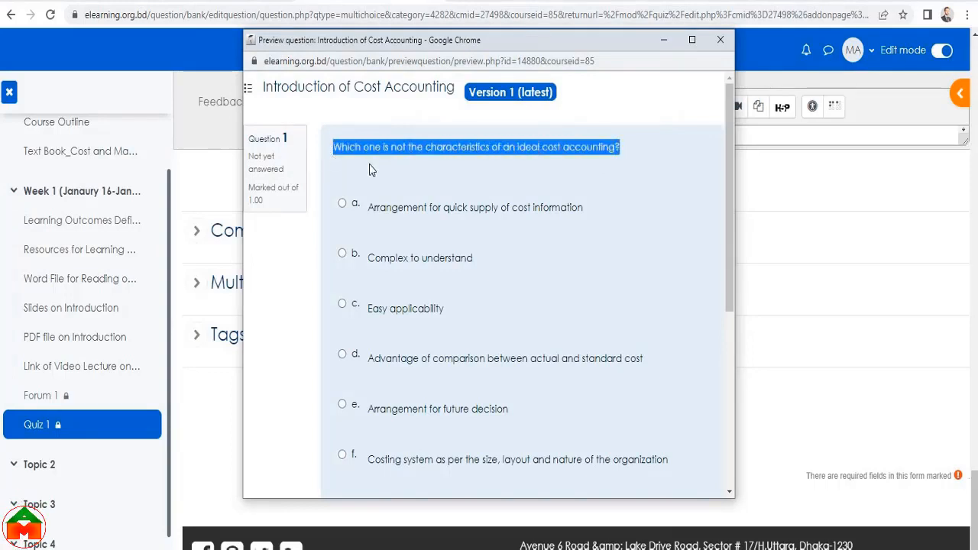
{"action": "left_click", "coordinate": [375, 164]}
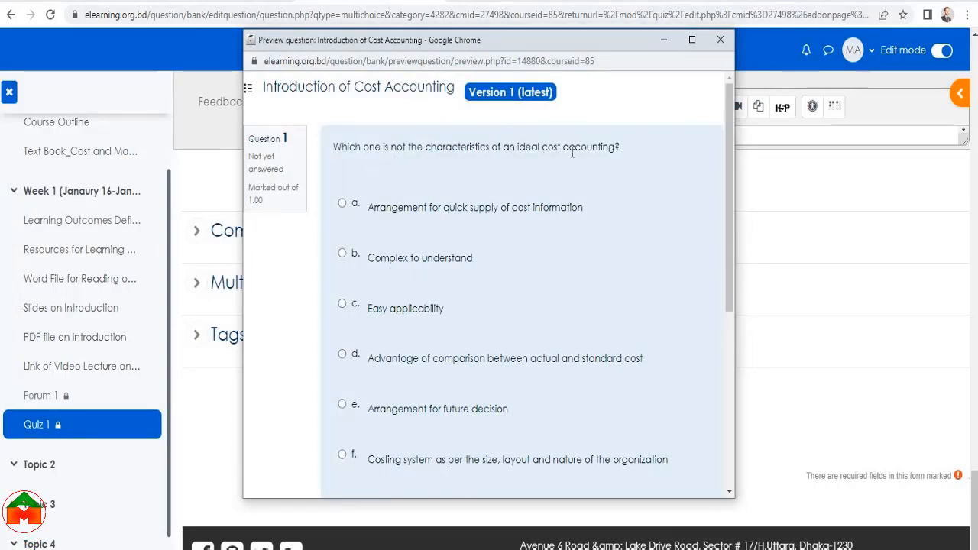
{"action": "scroll", "coordinate": [505, 290], "scroll_direction": "down", "scroll_amount": 2}
{"action": "scroll", "coordinate": [436, 288], "scroll_direction": "up", "scroll_amount": 1}
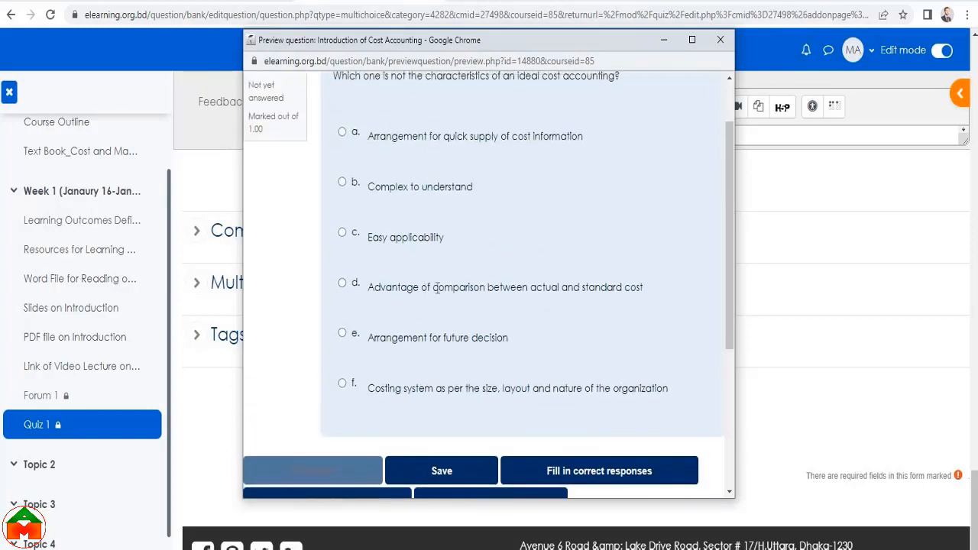
{"action": "scroll", "coordinate": [480, 305], "scroll_direction": "down", "scroll_amount": 2}
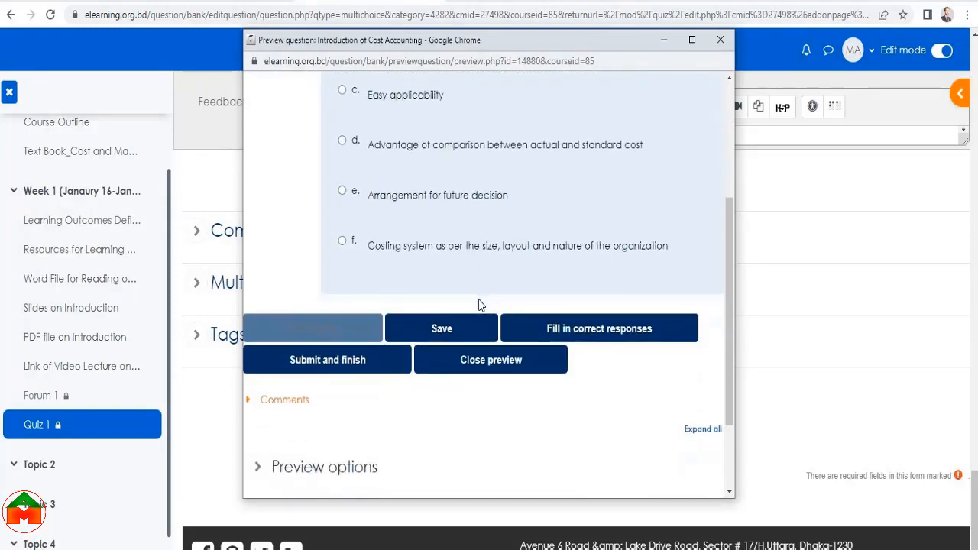
Choose 'Complex to understand' as the answer in the preview
{"action": "left_click", "coordinate": [597, 334]}
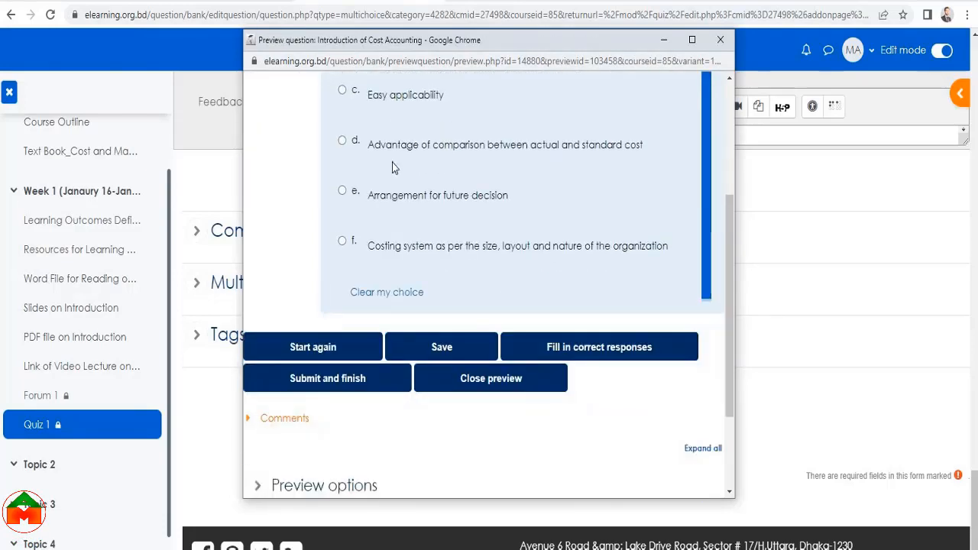
{"action": "scroll", "coordinate": [392, 166], "scroll_direction": "up", "scroll_amount": 2}
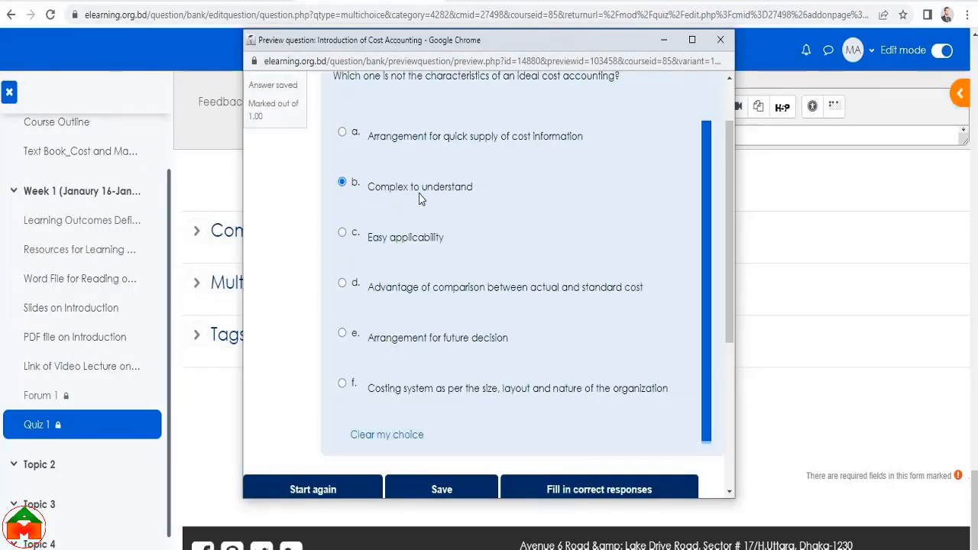
{"action": "scroll", "coordinate": [432, 254], "scroll_direction": "up", "scroll_amount": 1}
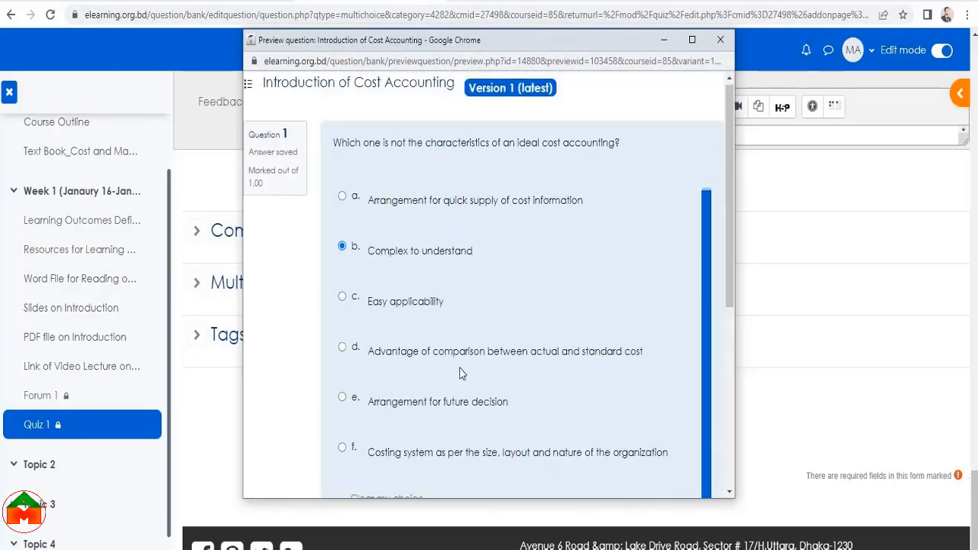
{"action": "scroll", "coordinate": [512, 210], "scroll_direction": "down", "scroll_amount": 5}
{"action": "scroll", "coordinate": [512, 211], "scroll_direction": "up", "scroll_amount": 2}
{"action": "scroll", "coordinate": [585, 308], "scroll_direction": "down", "scroll_amount": 1}
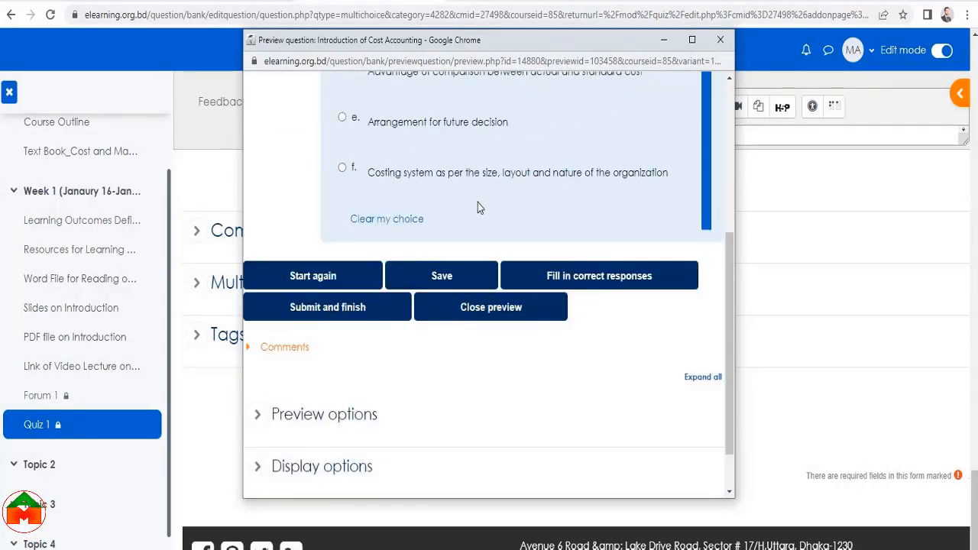
{"action": "scroll", "coordinate": [605, 208], "scroll_direction": "up", "scroll_amount": 4}
{"action": "scroll", "coordinate": [448, 253], "scroll_direction": "down", "scroll_amount": 4}
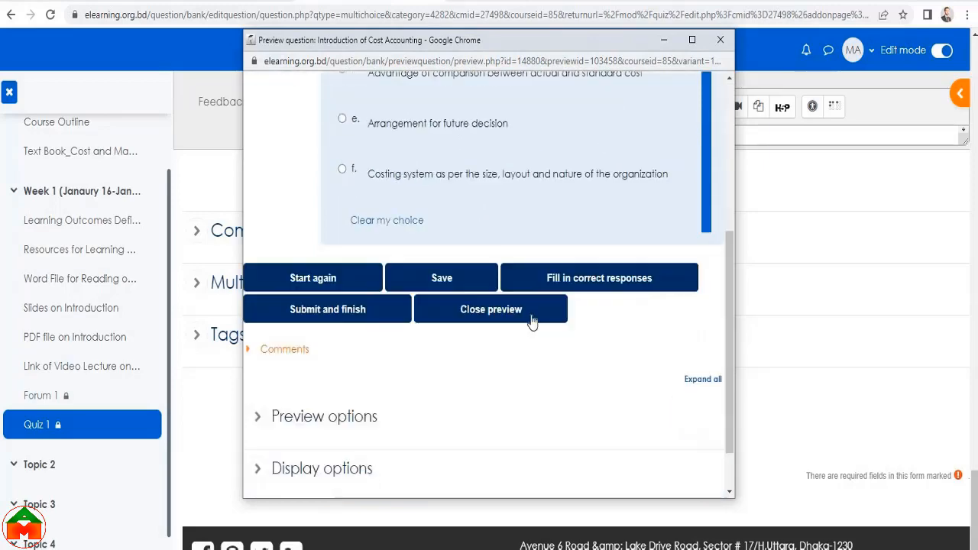
Submit the preview, confirm it is marked correct, and close it
{"action": "left_click", "coordinate": [367, 309]}
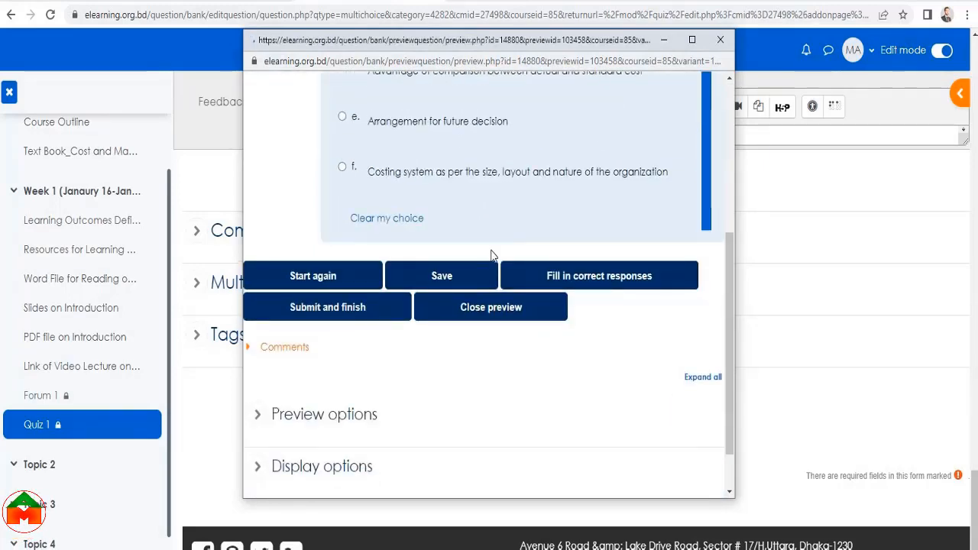
{"action": "scroll", "coordinate": [465, 260], "scroll_direction": "down", "scroll_amount": 5}
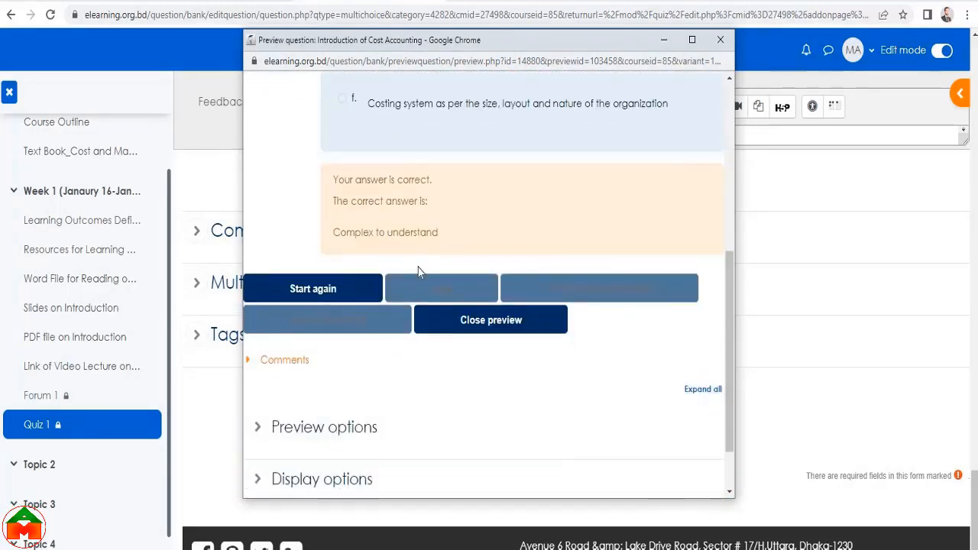
{"action": "left_click", "coordinate": [485, 324]}
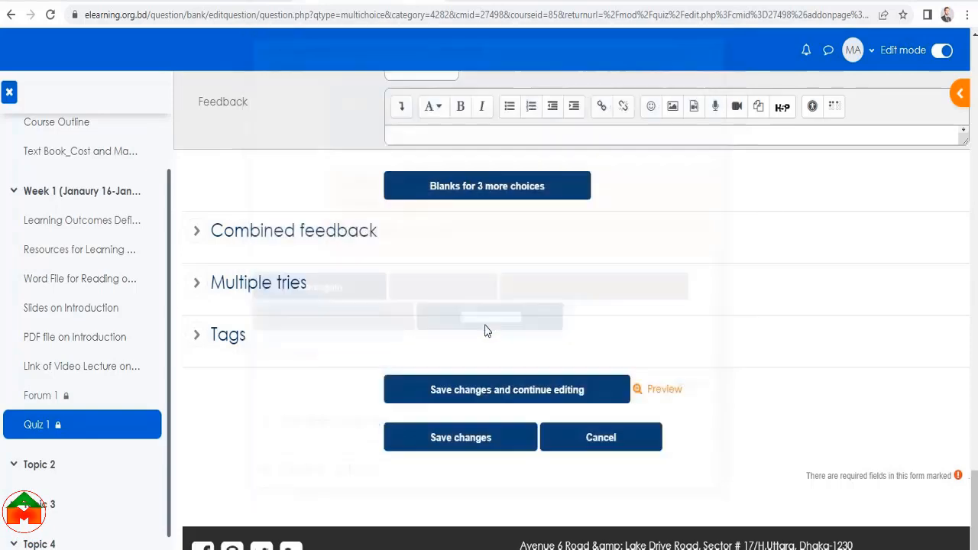
Add a new True/False question to Quiz 1
{"action": "scroll", "coordinate": [612, 303], "scroll_direction": "up", "scroll_amount": 8}
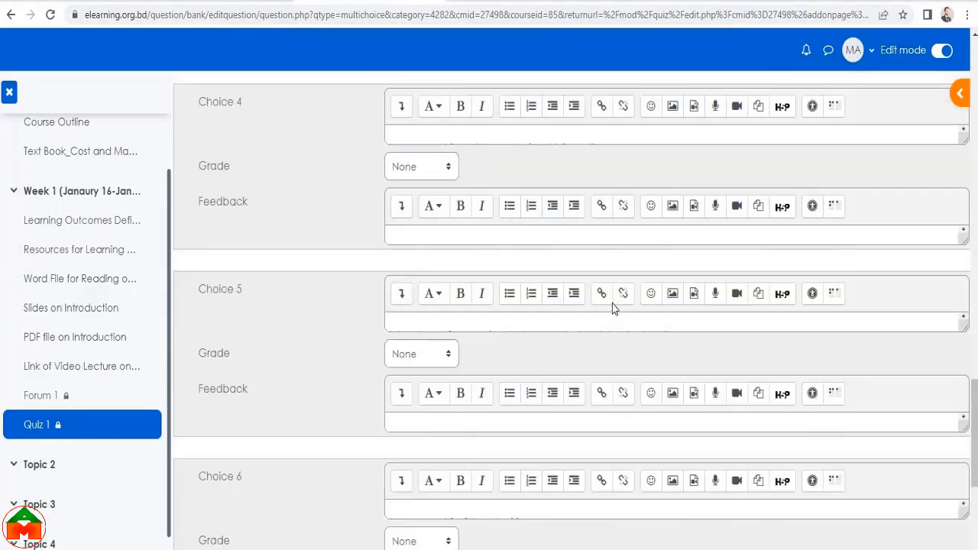
{"action": "scroll", "coordinate": [612, 303], "scroll_direction": "down", "scroll_amount": 5}
{"action": "scroll", "coordinate": [612, 304], "scroll_direction": "down", "scroll_amount": 3}
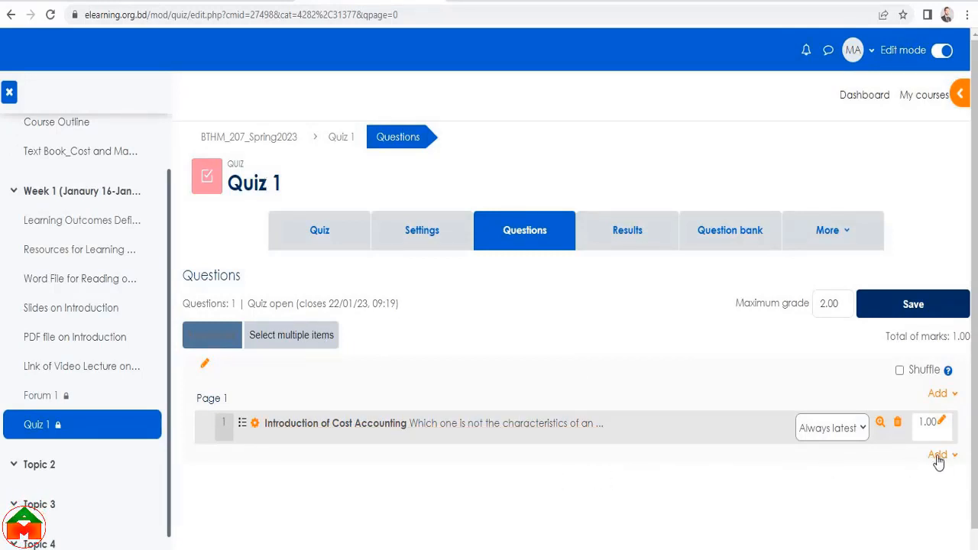
{"action": "left_click", "coordinate": [939, 457]}
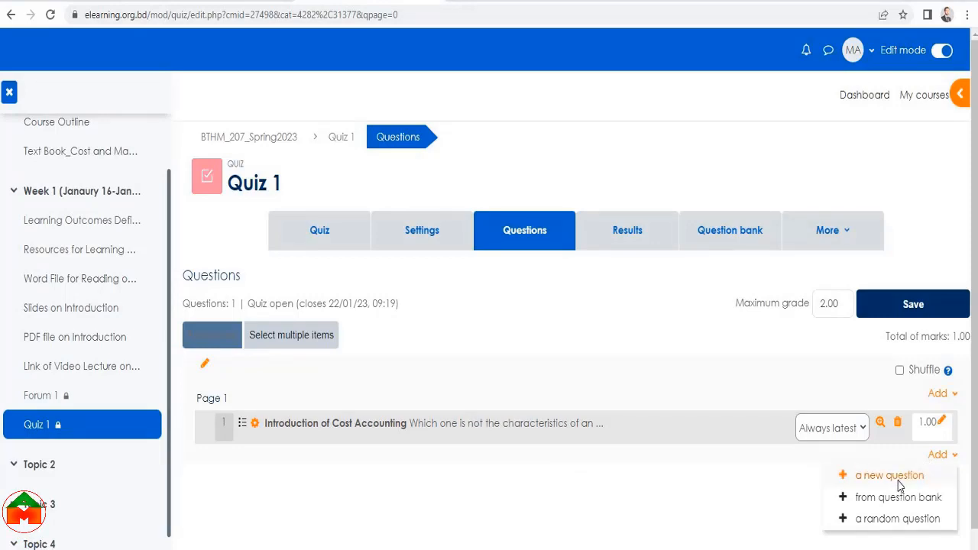
{"action": "left_click", "coordinate": [898, 482]}
{"action": "left_click", "coordinate": [406, 210]}
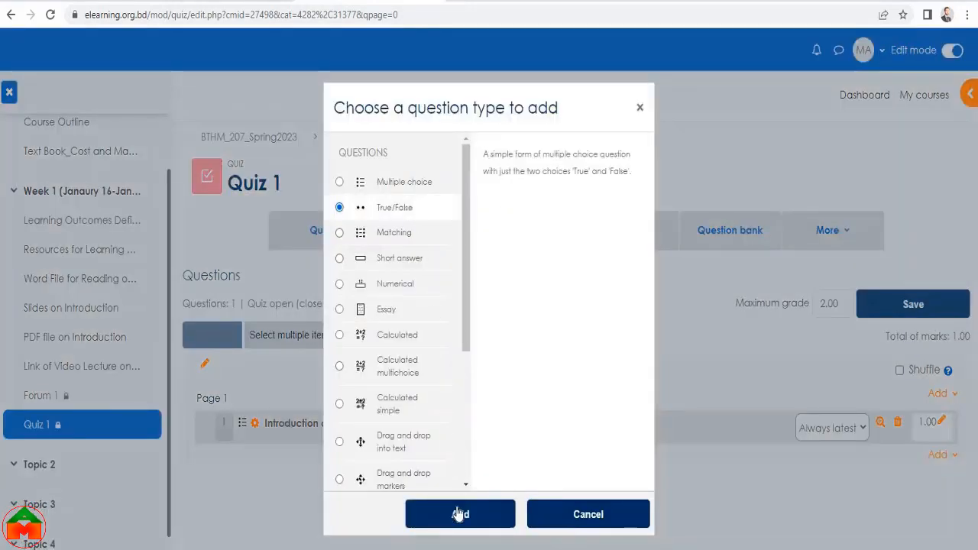
{"action": "left_click", "coordinate": [459, 514]}
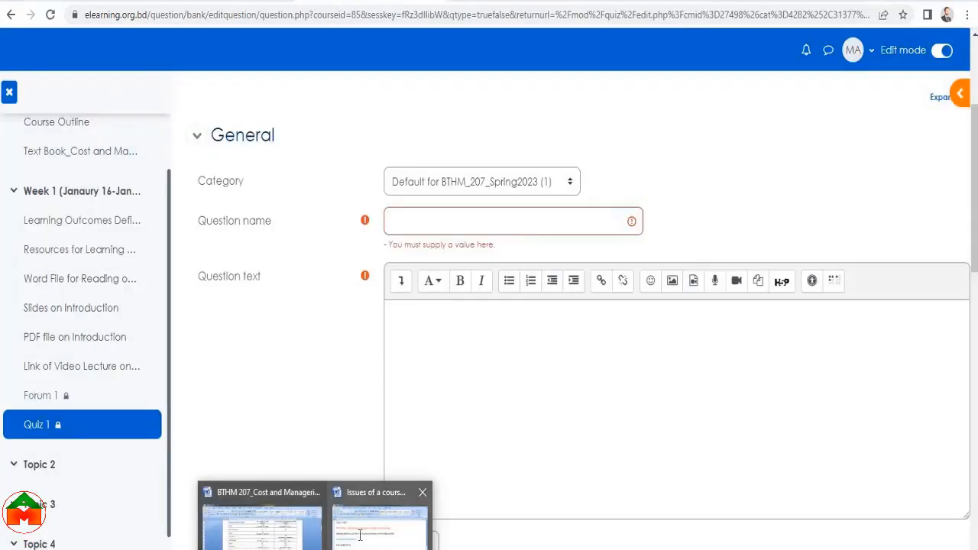
Copy the full expense statement sentence from the Word notes
{"action": "left_click", "coordinate": [379, 521]}
{"action": "scroll", "coordinate": [400, 447], "scroll_direction": "down", "scroll_amount": 2}
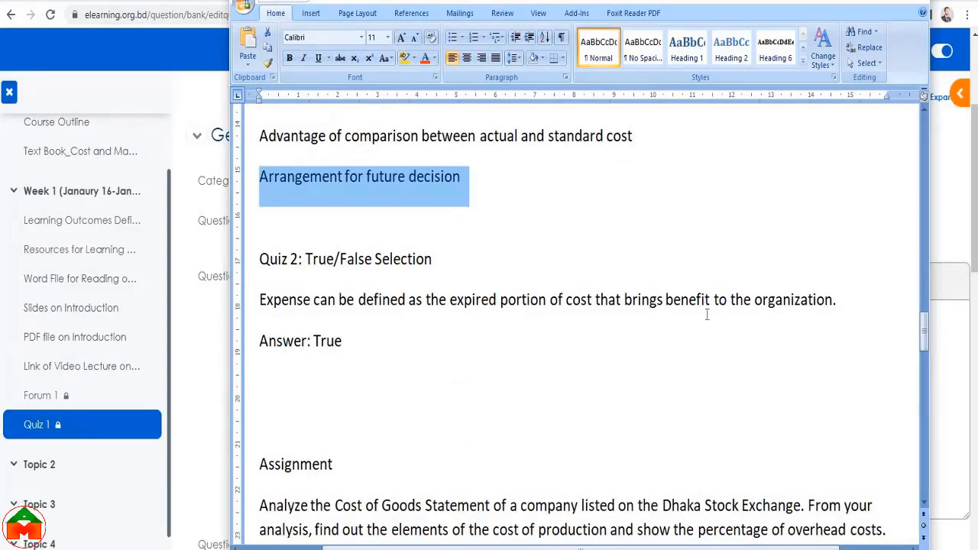
{"action": "left_click_drag", "start_coordinate": [824, 304], "coordinate": [426, 300]}
{"action": "left_click", "coordinate": [758, 328]}
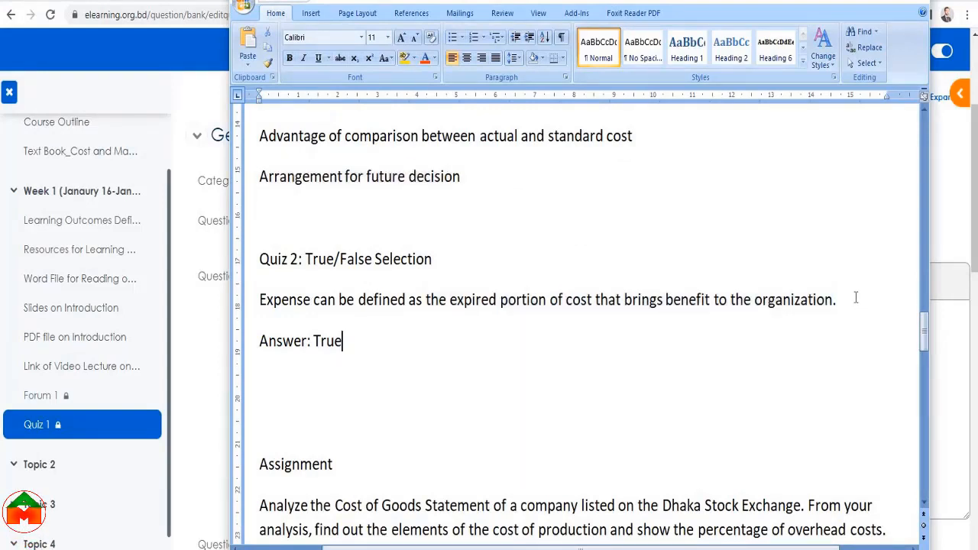
{"action": "left_click_drag", "start_coordinate": [853, 297], "coordinate": [291, 304]}
{"action": "key", "text": "ctrl+c"}
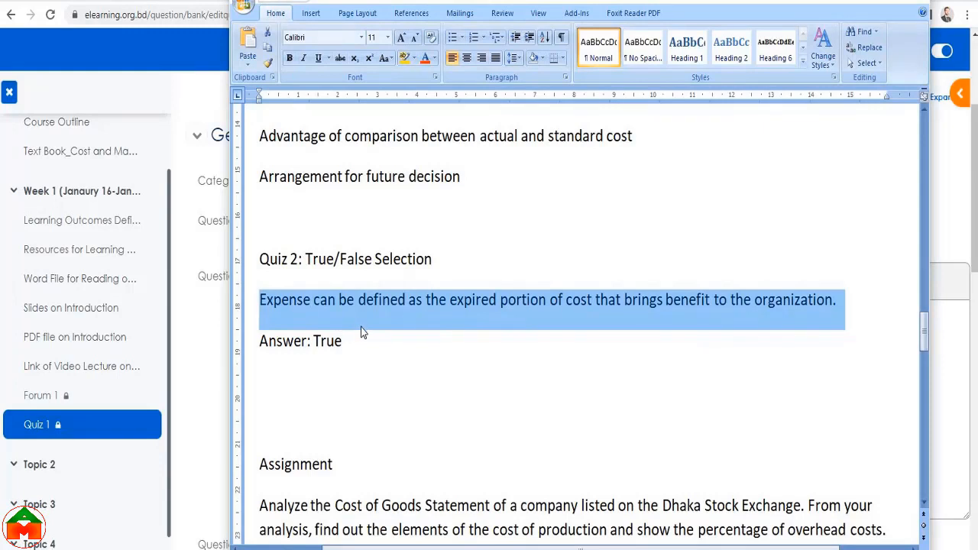
{"action": "key", "text": "alt+Tab"}
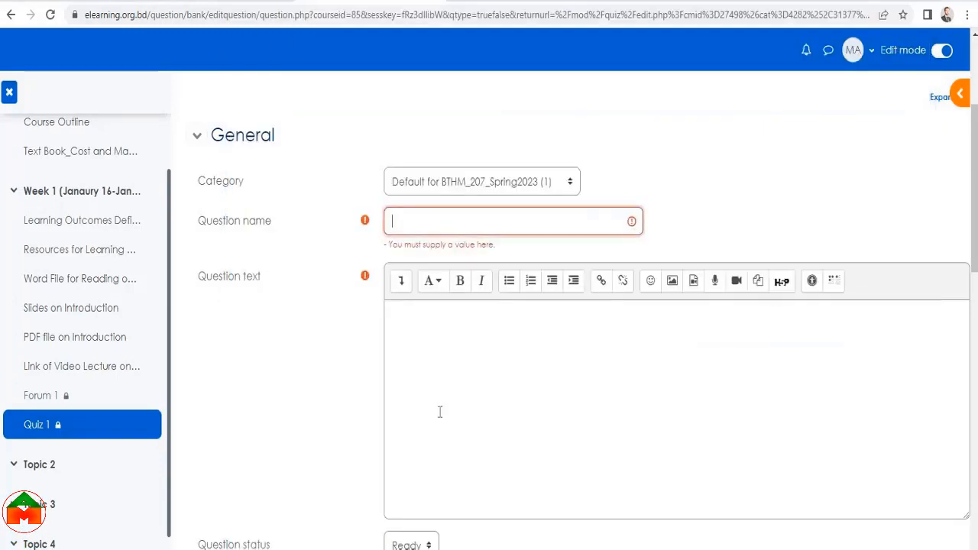
Paste the expense statement as question text and name the question 'Definition of Expense'
{"action": "left_click", "coordinate": [447, 357]}
{"action": "key", "text": "ctrl+v"}
{"action": "left_click", "coordinate": [421, 221]}
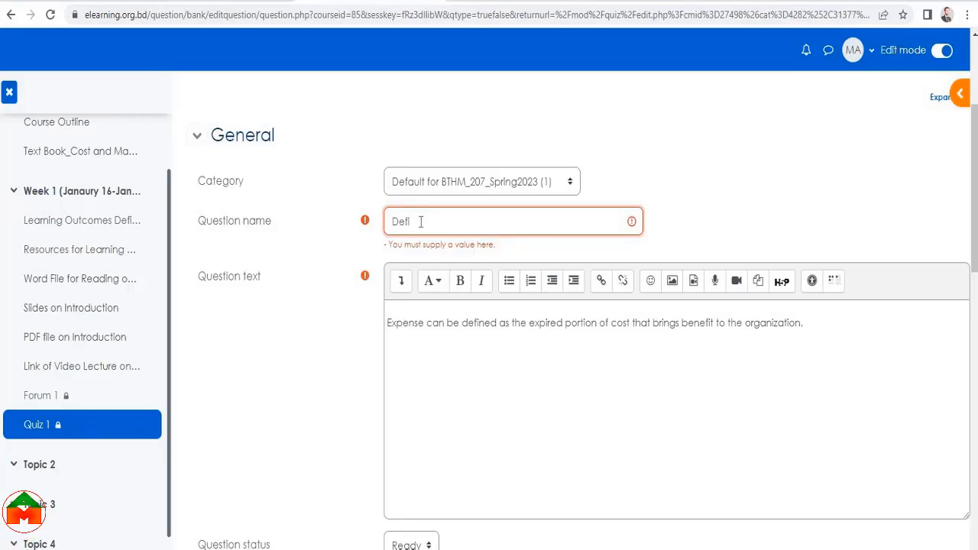
{"action": "type", "text": "Definition of Expense"}
{"action": "scroll", "coordinate": [780, 218], "scroll_direction": "down", "scroll_amount": 2}
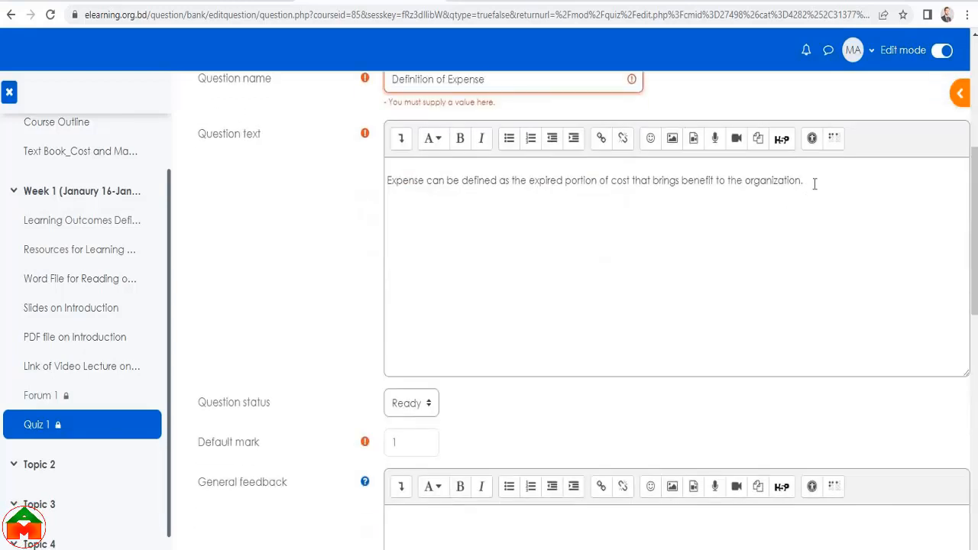
{"action": "left_click", "coordinate": [409, 180]}
{"action": "scroll", "coordinate": [482, 241], "scroll_direction": "up", "scroll_amount": 4}
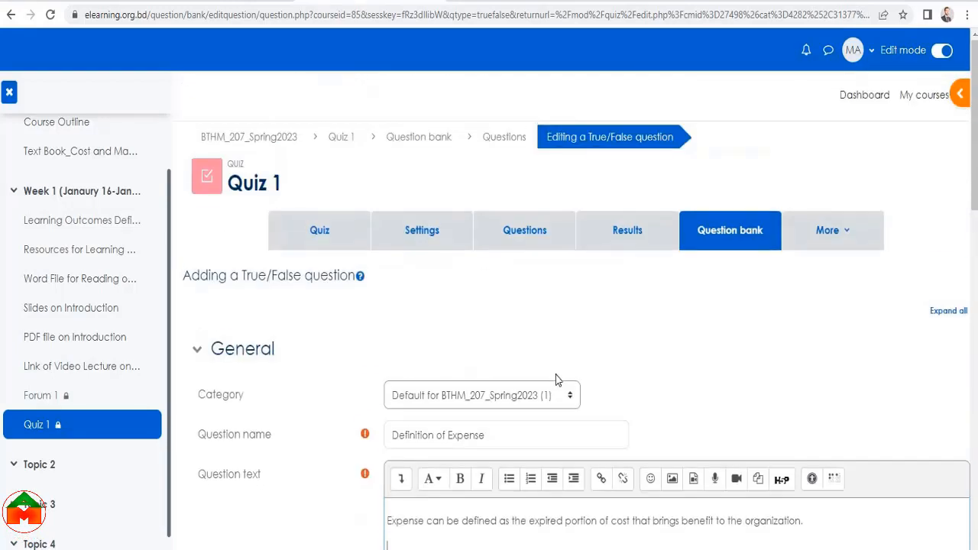
{"action": "scroll", "coordinate": [551, 371], "scroll_direction": "down", "scroll_amount": 5}
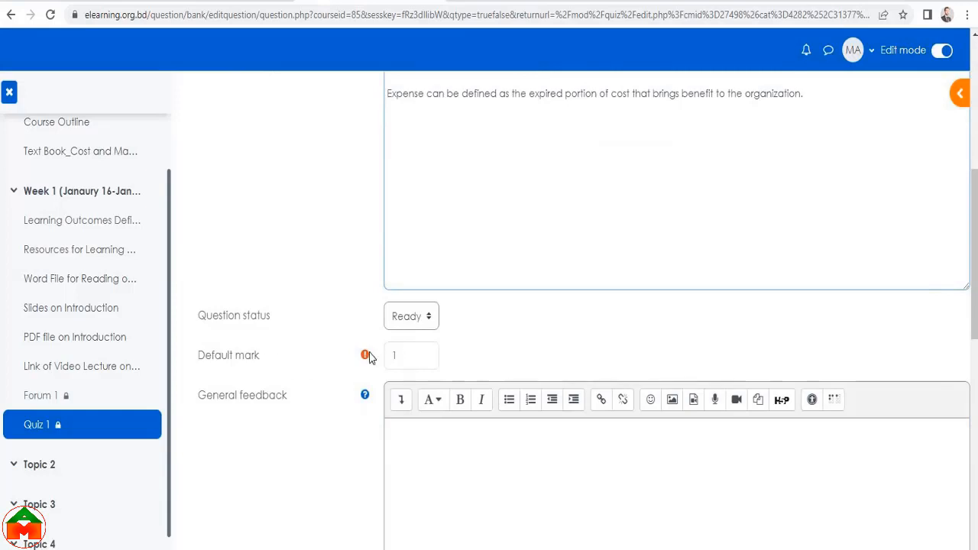
{"action": "key", "text": "Tab"}
{"action": "scroll", "coordinate": [463, 357], "scroll_direction": "down", "scroll_amount": 5}
{"action": "scroll", "coordinate": [622, 338], "scroll_direction": "up", "scroll_amount": 7}
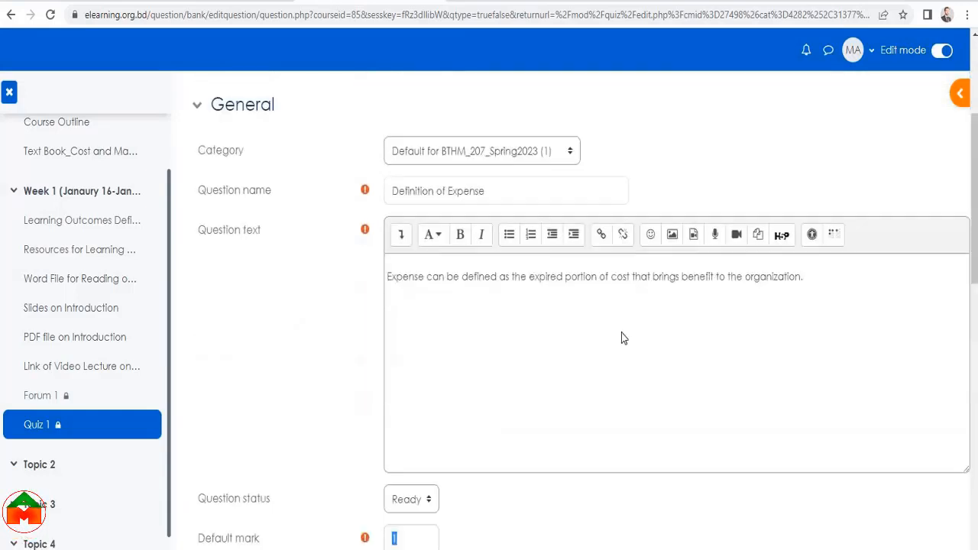
{"action": "scroll", "coordinate": [622, 337], "scroll_direction": "up", "scroll_amount": 2}
Check the pasted question text and set the correct answer to True
{"action": "left_click_drag", "start_coordinate": [816, 446], "coordinate": [451, 419]}
{"action": "scroll", "coordinate": [487, 343], "scroll_direction": "down", "scroll_amount": 9}
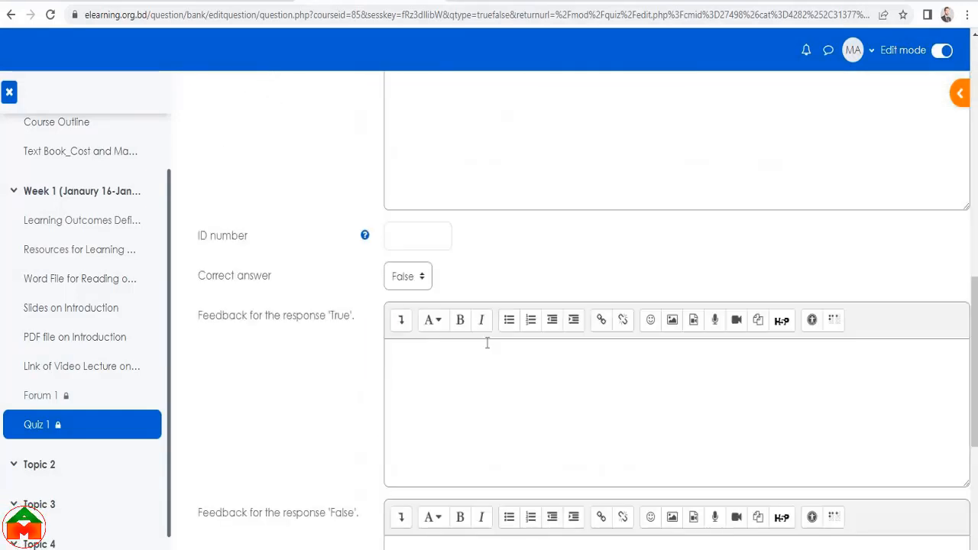
{"action": "scroll", "coordinate": [487, 343], "scroll_direction": "up", "scroll_amount": 8}
{"action": "left_click", "coordinate": [799, 325]}
{"action": "triple_click", "coordinate": [649, 308]}
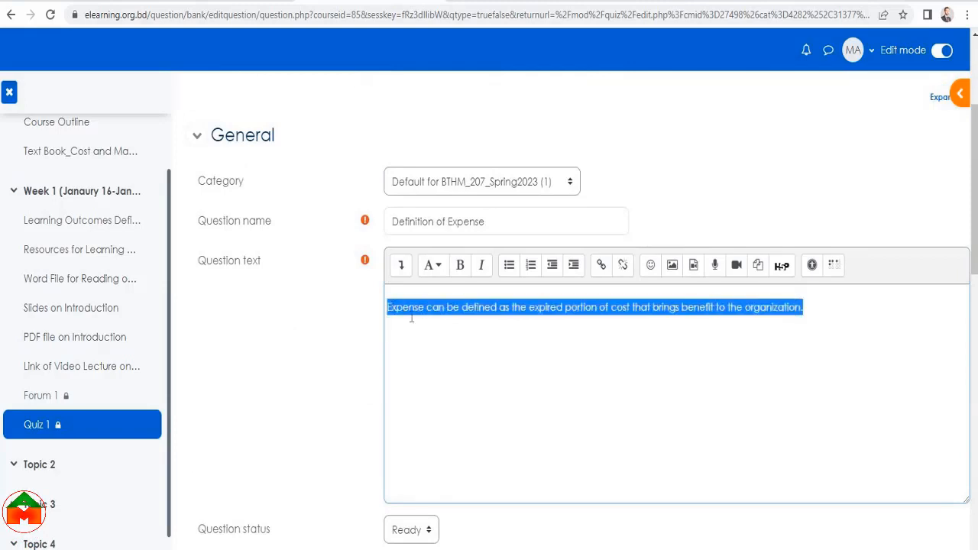
{"action": "scroll", "coordinate": [496, 337], "scroll_direction": "down", "scroll_amount": 8}
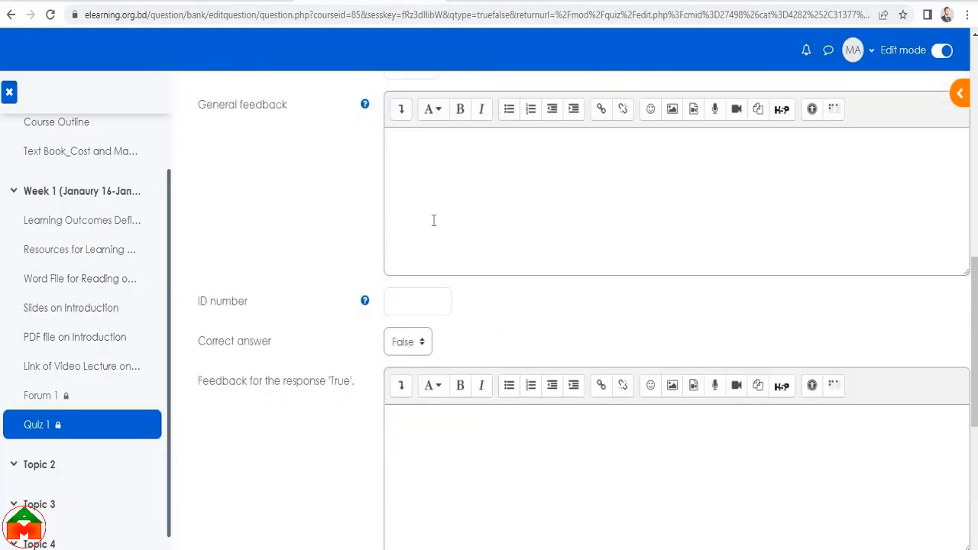
{"action": "scroll", "coordinate": [437, 152], "scroll_direction": "down", "scroll_amount": 3}
{"action": "left_click", "coordinate": [408, 134]}
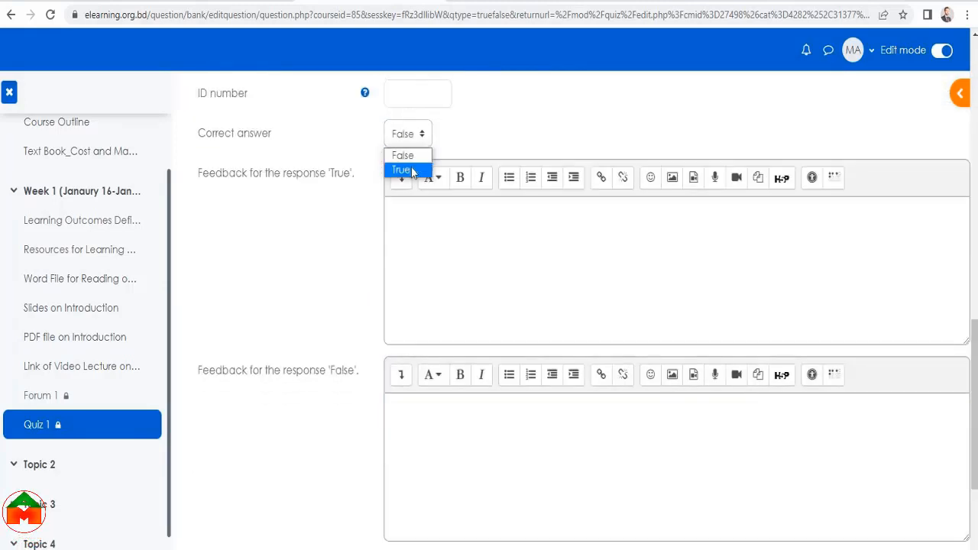
{"action": "left_click", "coordinate": [422, 168]}
{"action": "scroll", "coordinate": [277, 153], "scroll_direction": "down", "scroll_amount": 1}
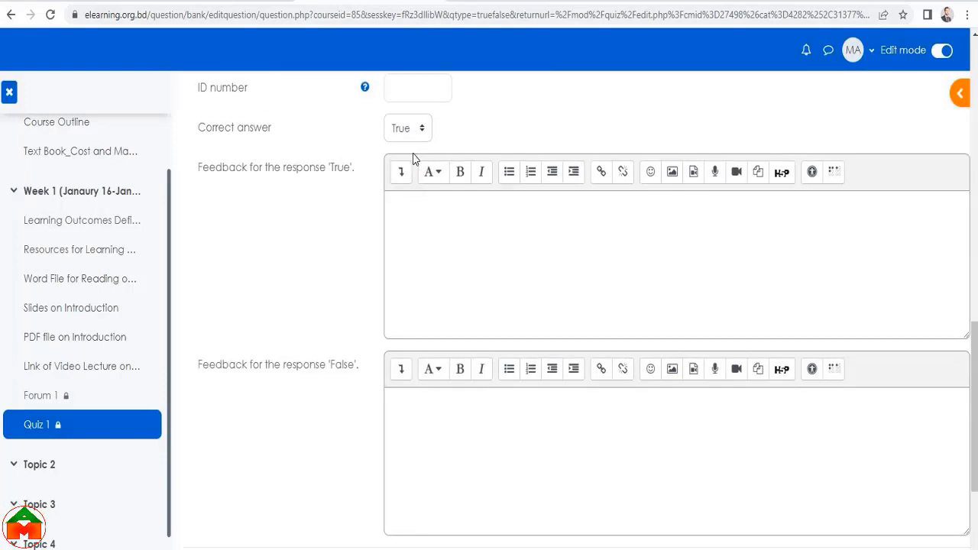
{"action": "scroll", "coordinate": [550, 249], "scroll_direction": "down", "scroll_amount": 4}
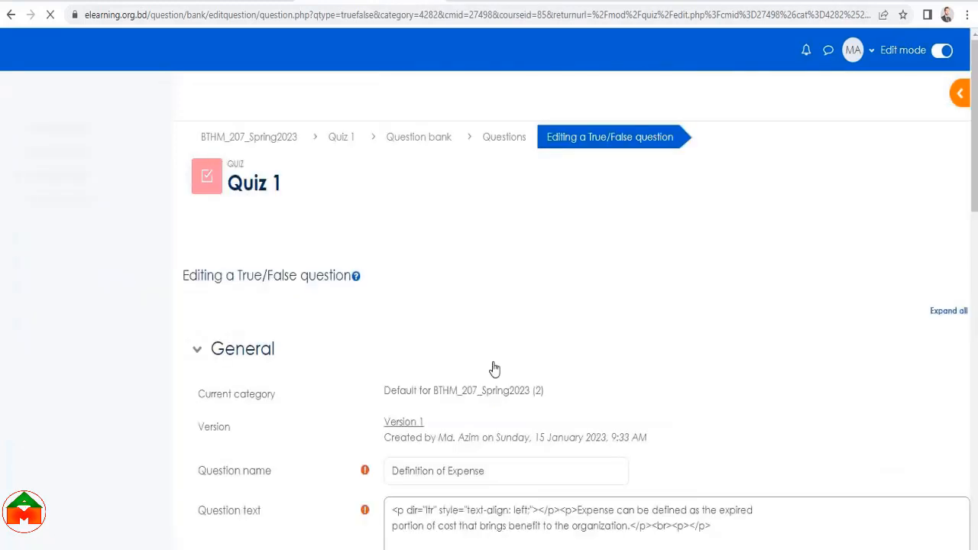
{"action": "scroll", "coordinate": [547, 339], "scroll_direction": "down", "scroll_amount": 7}
{"action": "scroll", "coordinate": [587, 330], "scroll_direction": "down", "scroll_amount": 10}
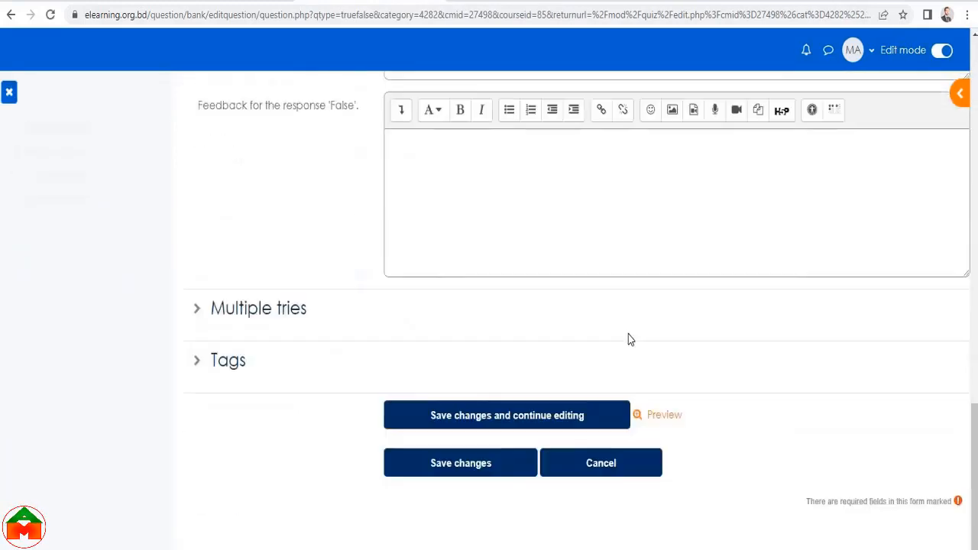
Preview the Definition of Expense question, check its statement, and close the preview
{"action": "scroll", "coordinate": [606, 242], "scroll_direction": "up", "scroll_amount": 12}
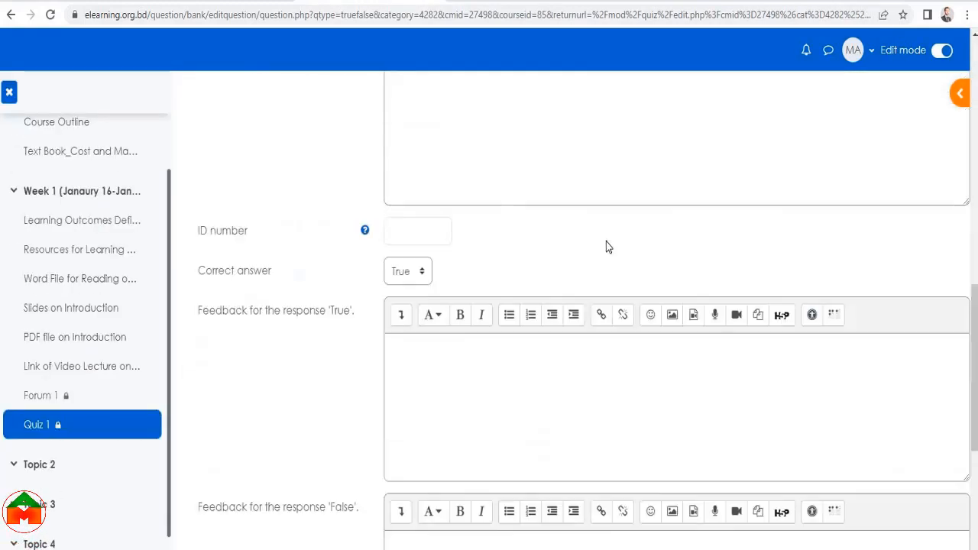
{"action": "scroll", "coordinate": [744, 278], "scroll_direction": "down", "scroll_amount": 3}
{"action": "scroll", "coordinate": [749, 305], "scroll_direction": "down", "scroll_amount": 10}
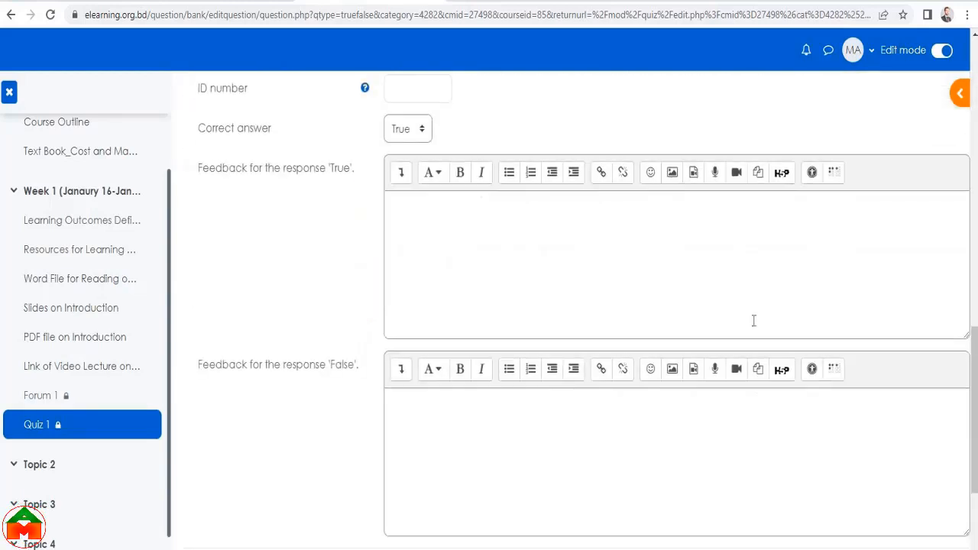
{"action": "left_click", "coordinate": [664, 391]}
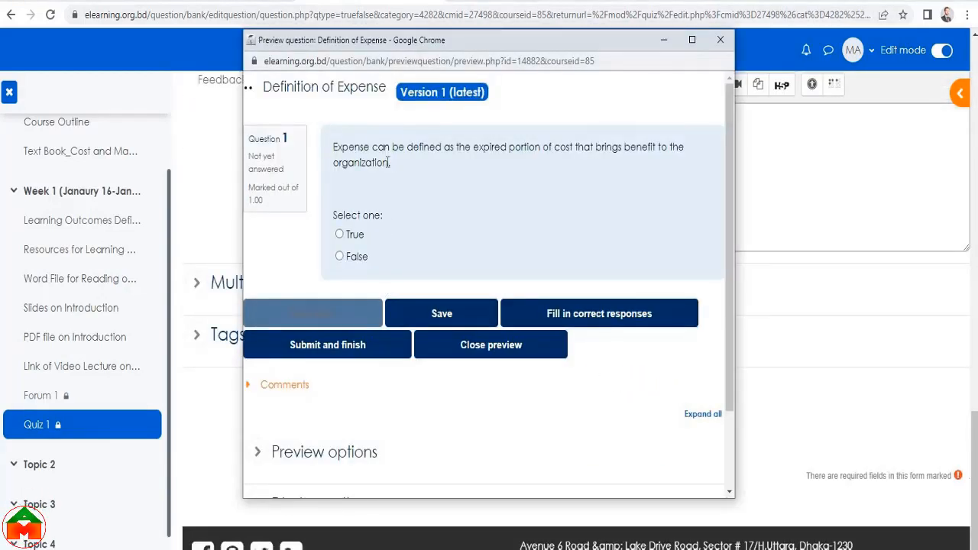
{"action": "left_click_drag", "start_coordinate": [390, 163], "coordinate": [331, 149]}
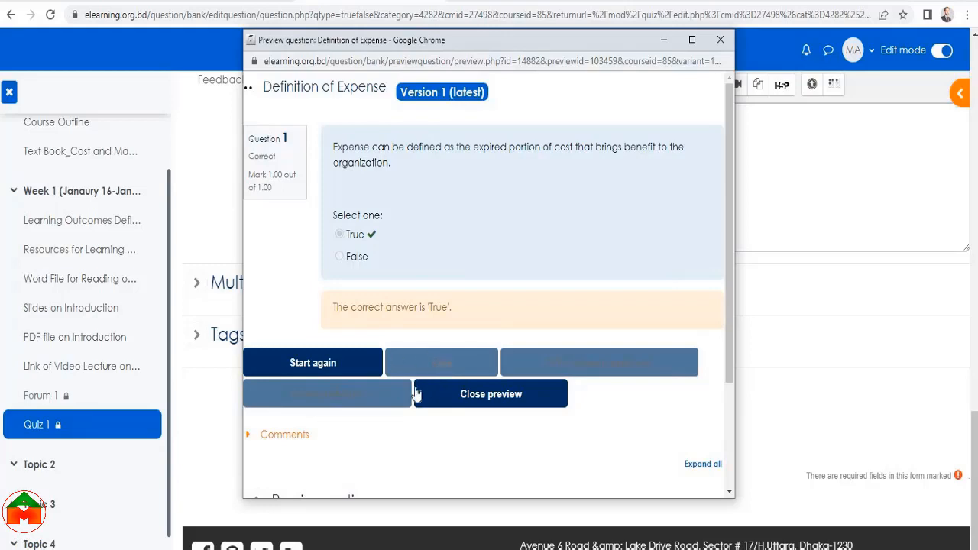
{"action": "left_click", "coordinate": [719, 40]}
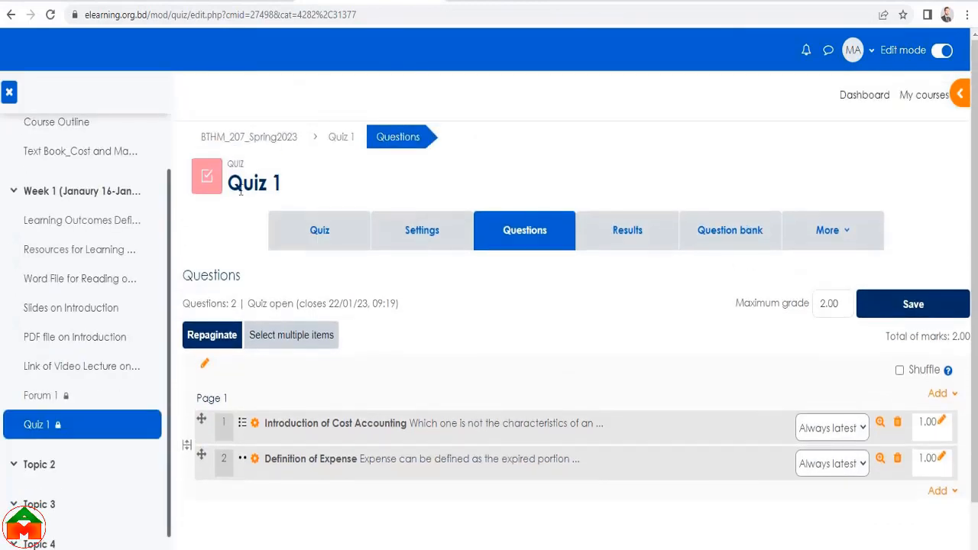
{"action": "left_click_drag", "start_coordinate": [284, 188], "coordinate": [225, 195]}
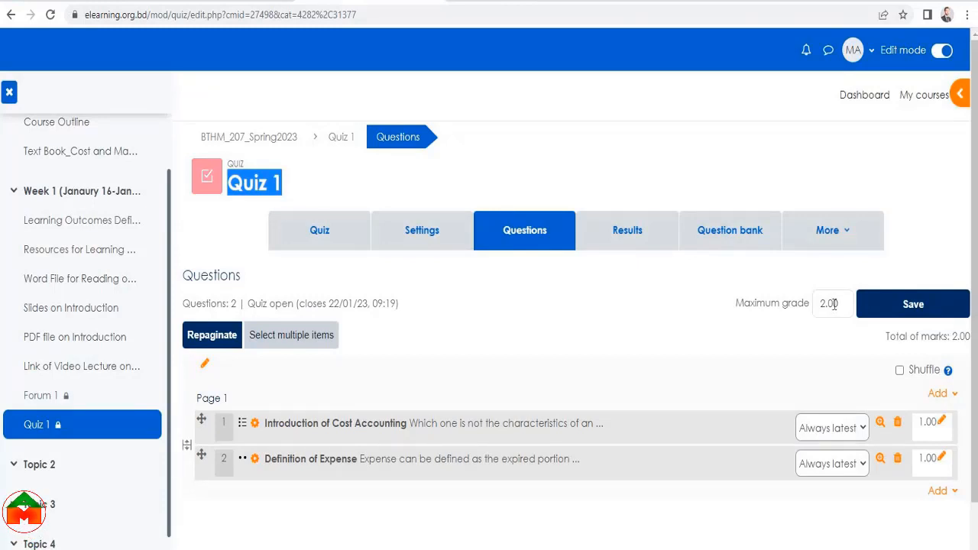
{"action": "left_click", "coordinate": [601, 369]}
{"action": "left_click_drag", "start_coordinate": [839, 304], "coordinate": [816, 328]}
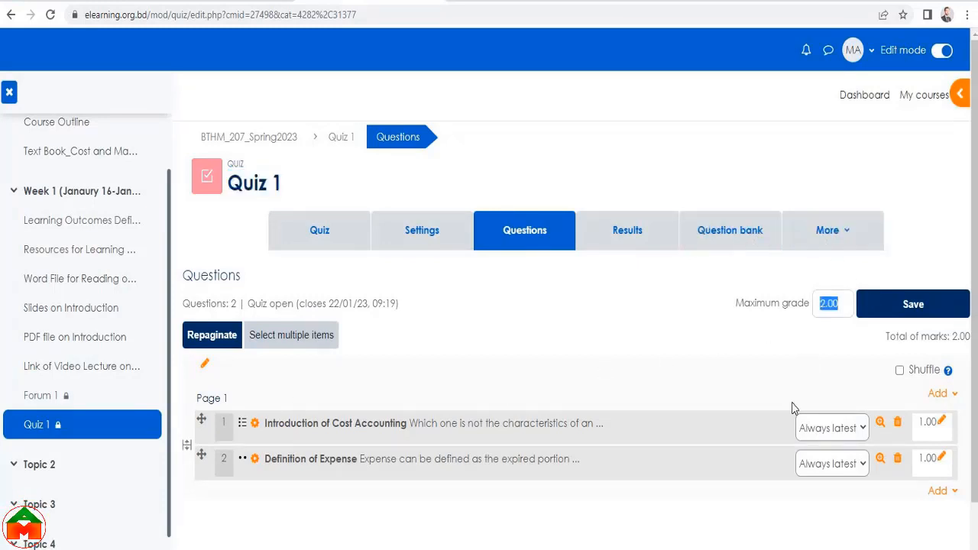
{"action": "scroll", "coordinate": [724, 430], "scroll_direction": "down", "scroll_amount": 1}
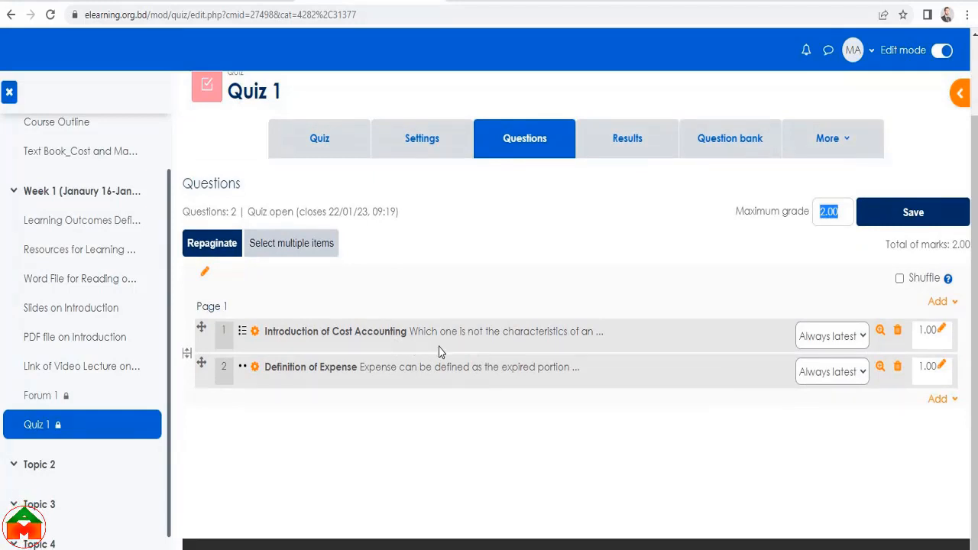
{"action": "scroll", "coordinate": [771, 345], "scroll_direction": "up", "scroll_amount": 1}
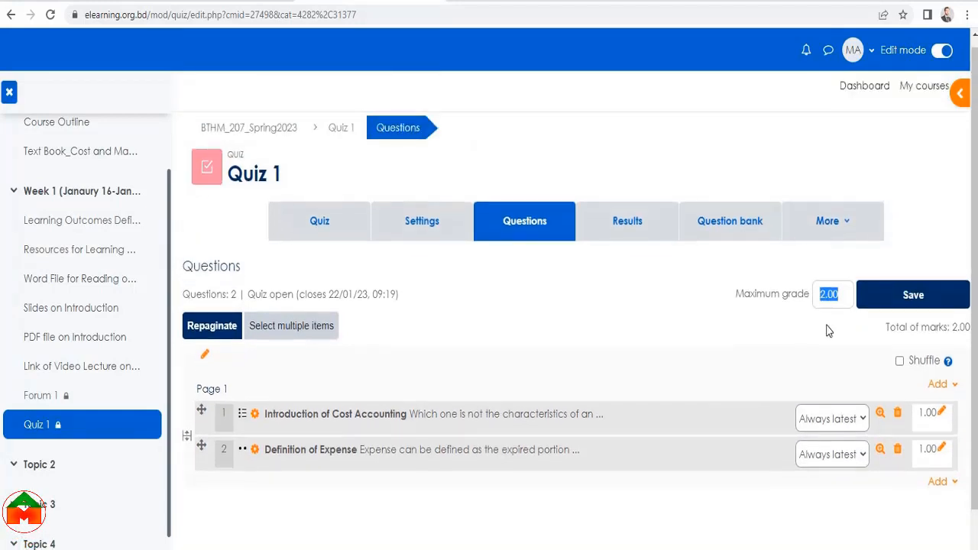
{"action": "left_click", "coordinate": [437, 468]}
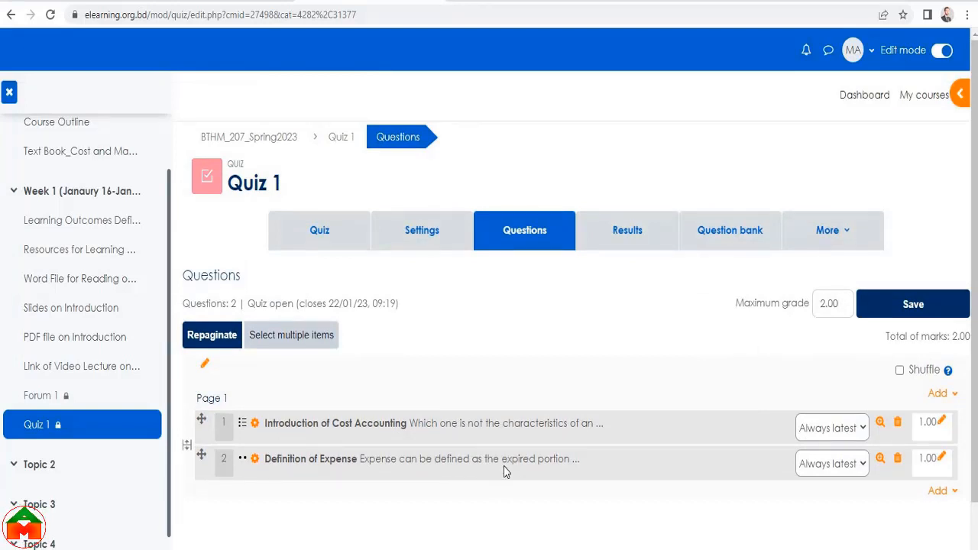
{"action": "scroll", "coordinate": [680, 451], "scroll_direction": "down", "scroll_amount": 1}
{"action": "scroll", "coordinate": [855, 345], "scroll_direction": "up", "scroll_amount": 1}
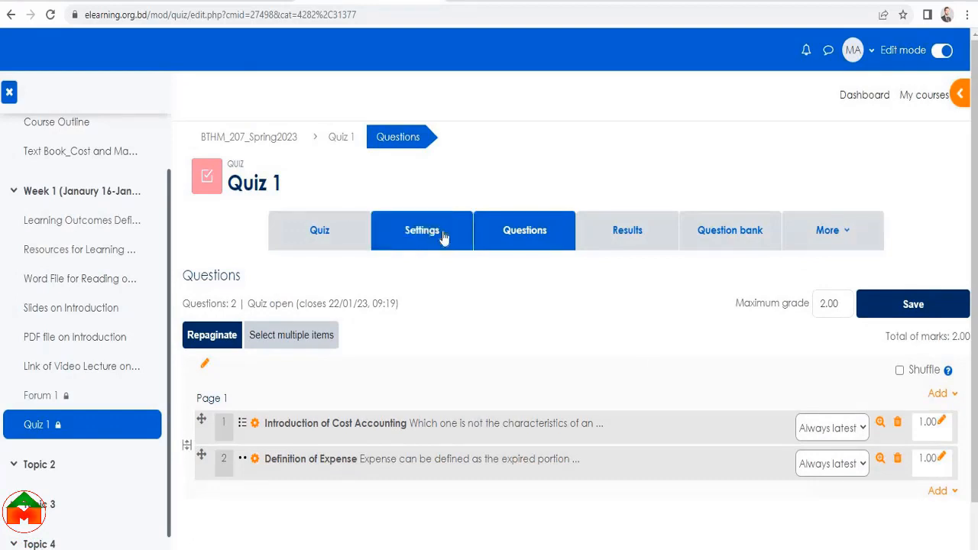
Return to the Cost and Managerial Accounting course and choose Switch role to... from the user menu
{"action": "left_click", "coordinate": [344, 137]}
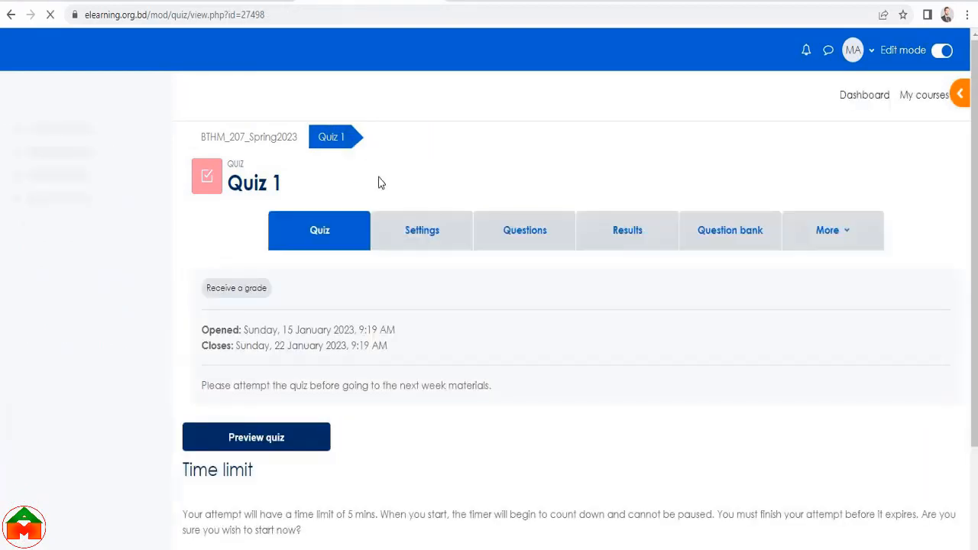
{"action": "left_click", "coordinate": [273, 139]}
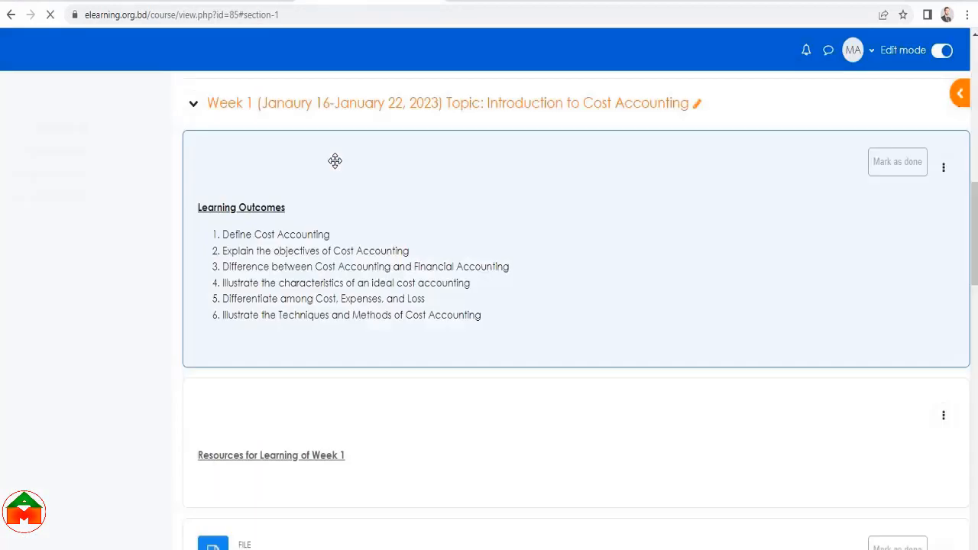
{"action": "scroll", "coordinate": [489, 371], "scroll_direction": "down", "scroll_amount": 5}
{"action": "scroll", "coordinate": [498, 376], "scroll_direction": "down", "scroll_amount": 5}
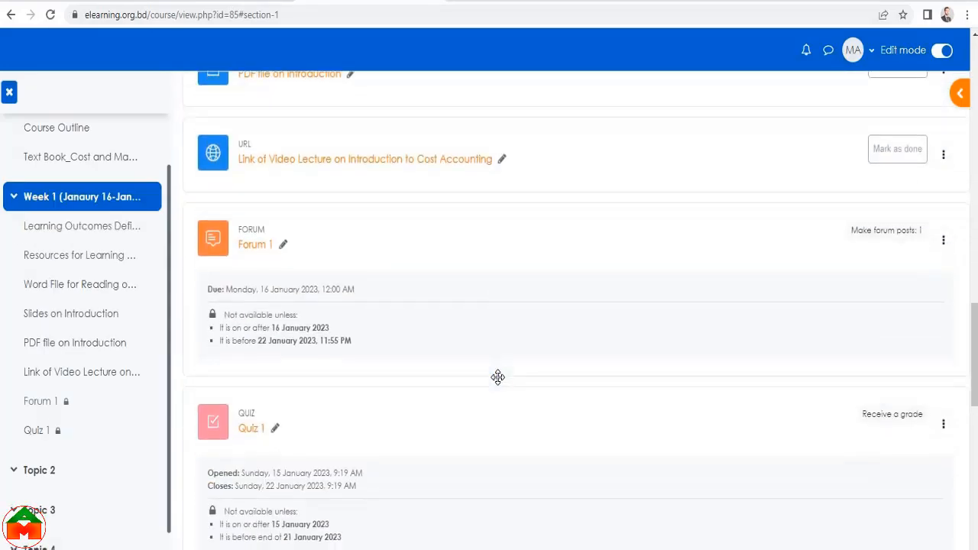
{"action": "scroll", "coordinate": [602, 317], "scroll_direction": "up", "scroll_amount": 15}
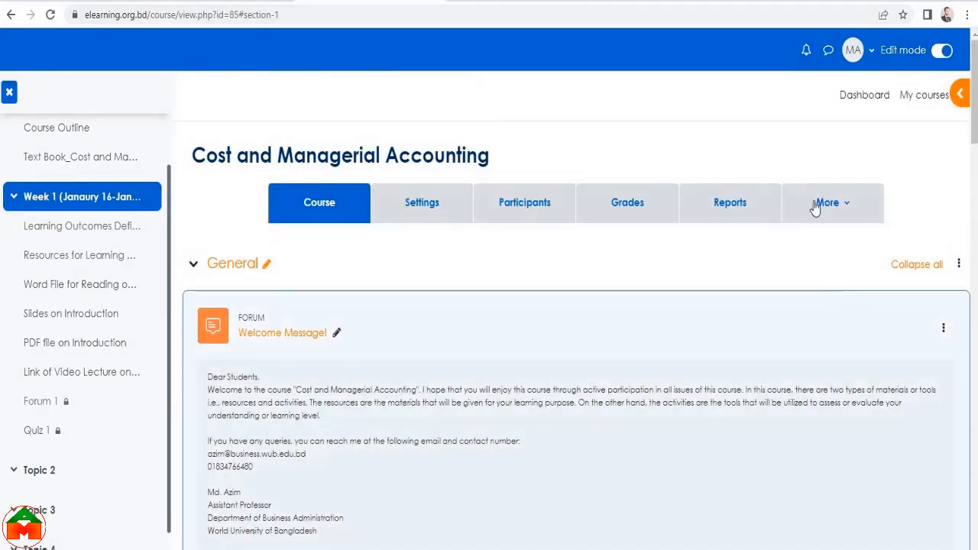
{"action": "left_click", "coordinate": [851, 50]}
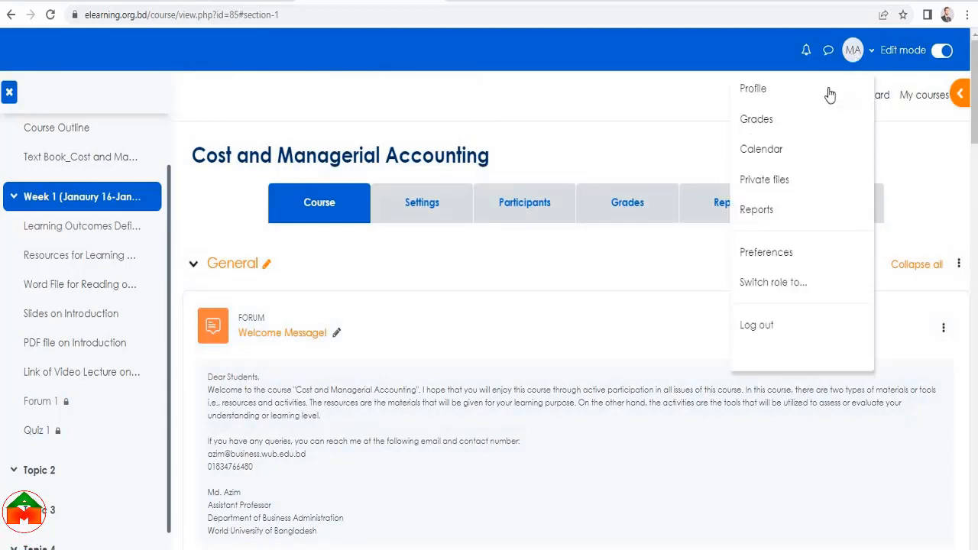
{"action": "left_click", "coordinate": [776, 282]}
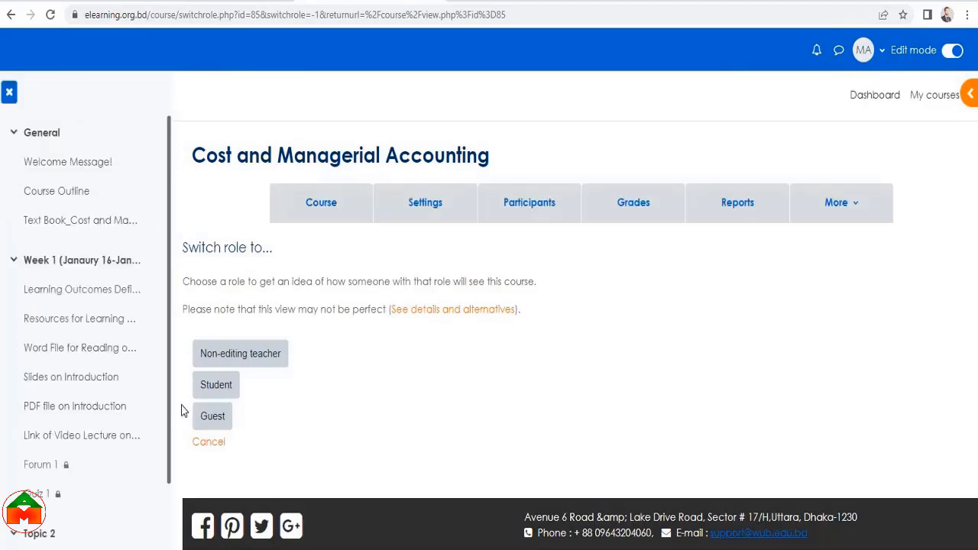
View the course as Student, check Quiz 1's opening and closing dates, then return to the normal role
{"action": "left_click", "coordinate": [223, 388]}
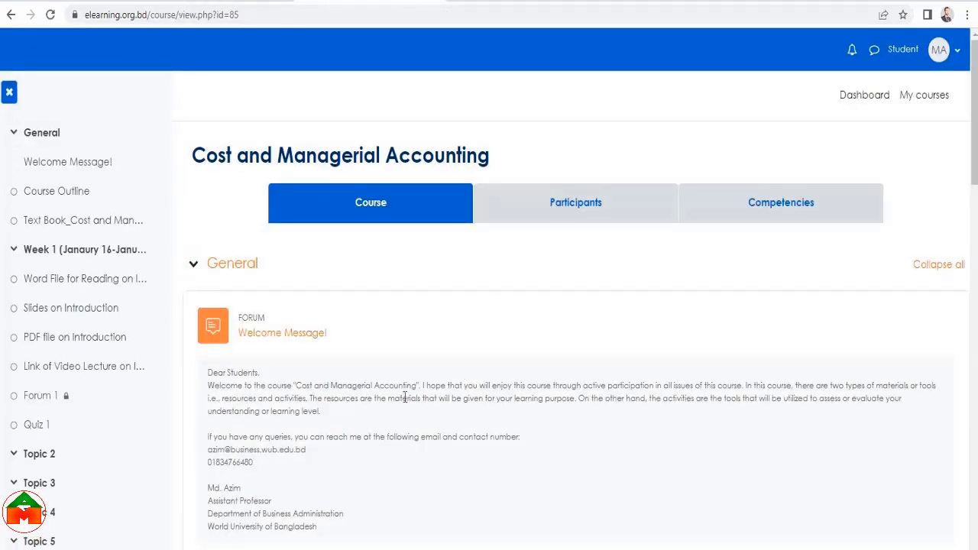
{"action": "scroll", "coordinate": [405, 395], "scroll_direction": "down", "scroll_amount": 5}
{"action": "scroll", "coordinate": [405, 399], "scroll_direction": "up", "scroll_amount": 3}
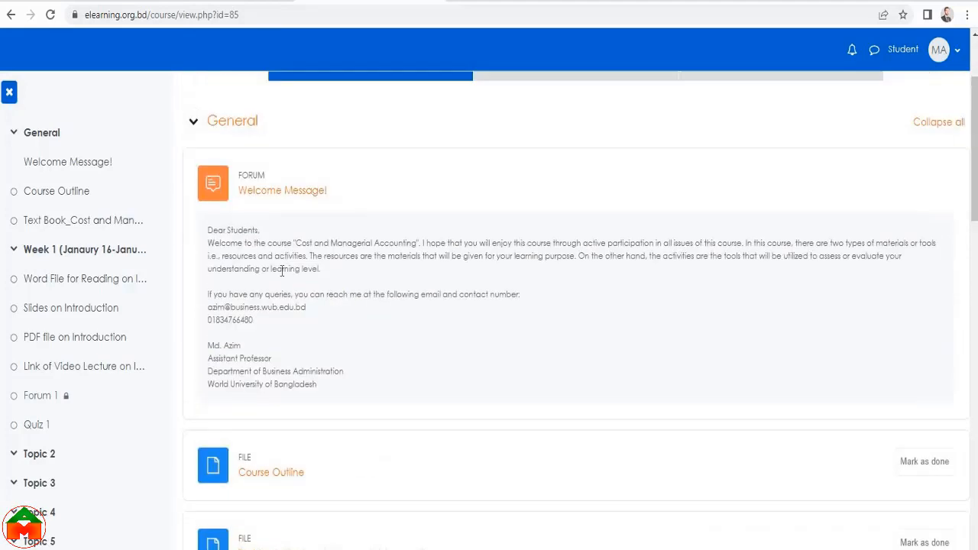
{"action": "scroll", "coordinate": [397, 419], "scroll_direction": "down", "scroll_amount": 9}
{"action": "scroll", "coordinate": [395, 420], "scroll_direction": "down", "scroll_amount": 8}
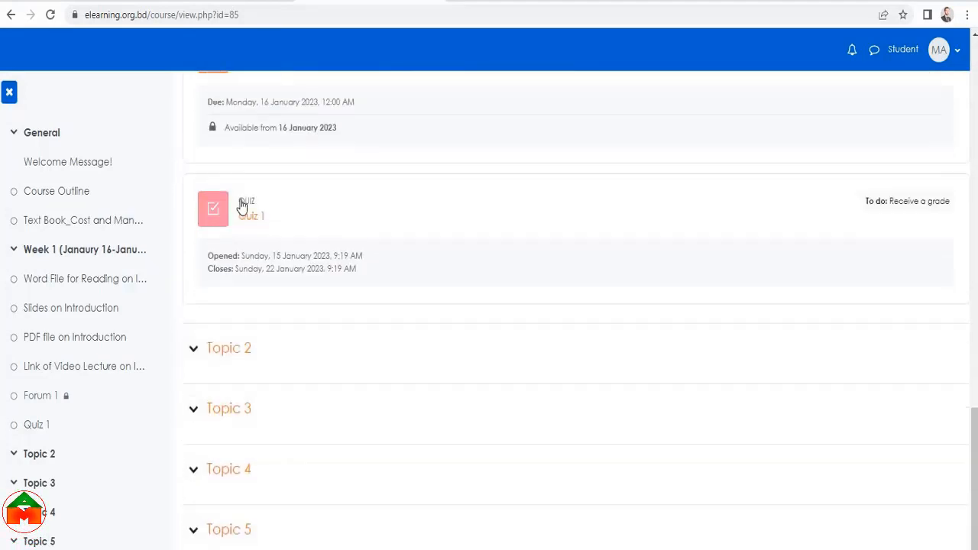
{"action": "left_click", "coordinate": [254, 220]}
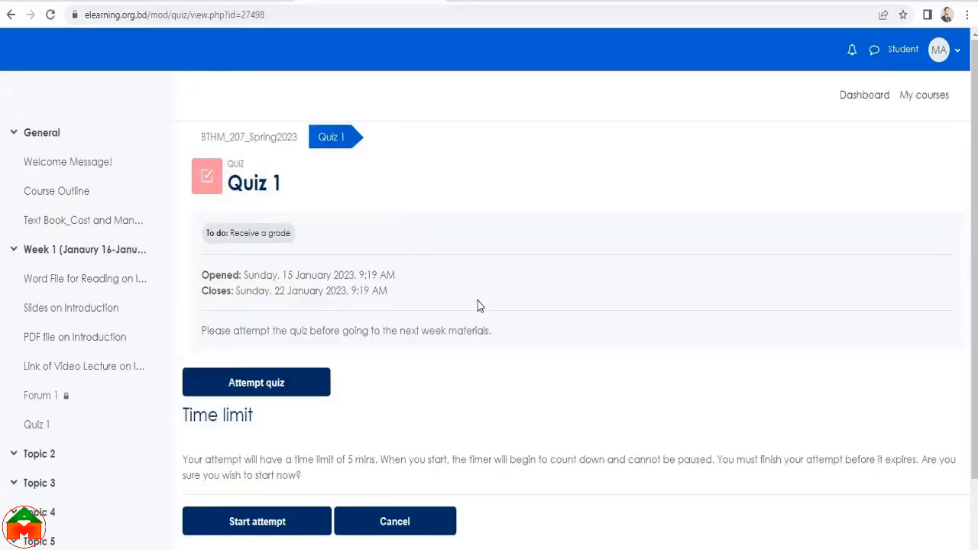
{"action": "left_click_drag", "start_coordinate": [303, 255], "coordinate": [388, 293]}
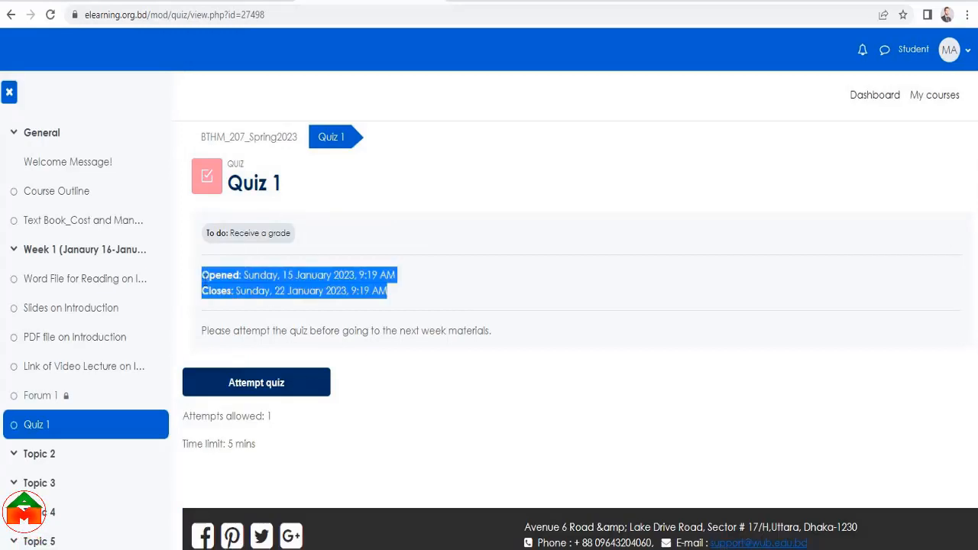
{"action": "left_click", "coordinate": [403, 303]}
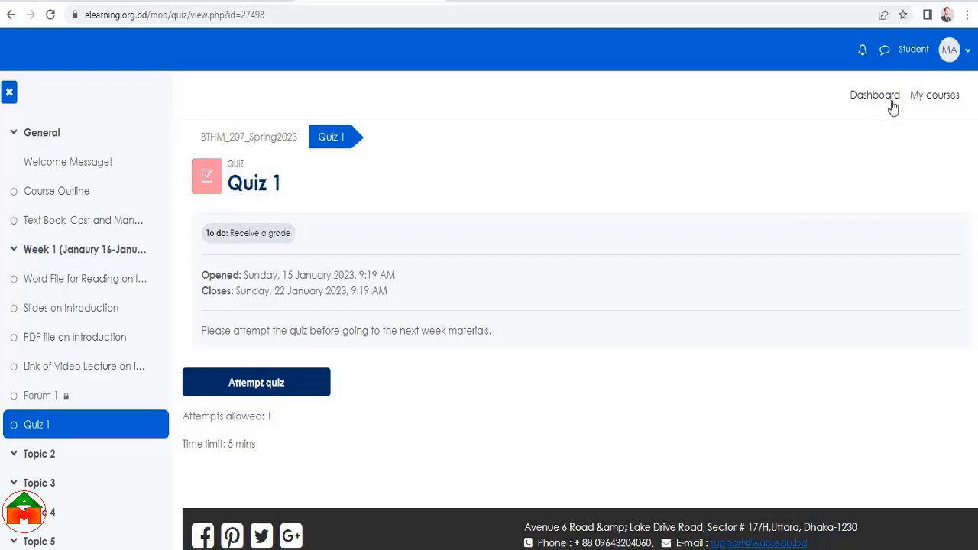
{"action": "left_click", "coordinate": [903, 50]}
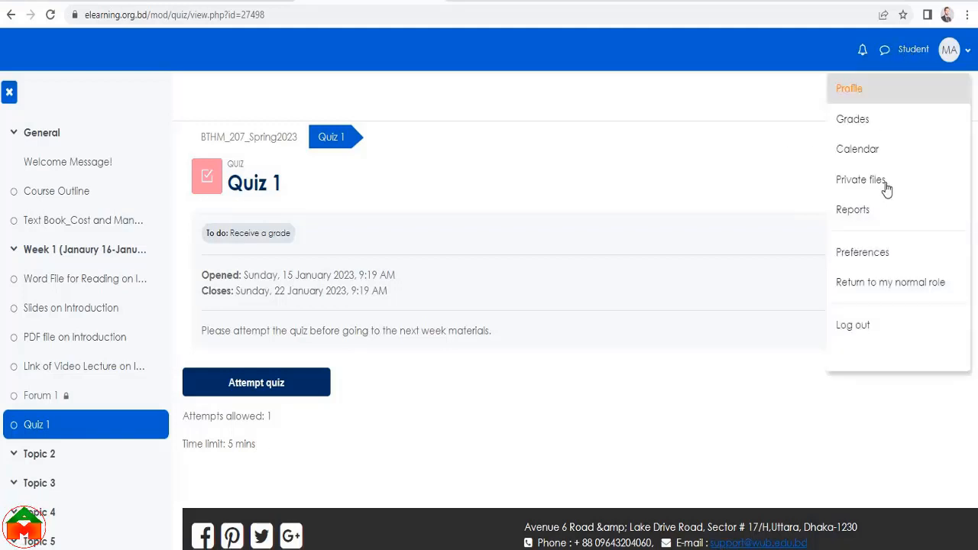
{"action": "left_click", "coordinate": [869, 285]}
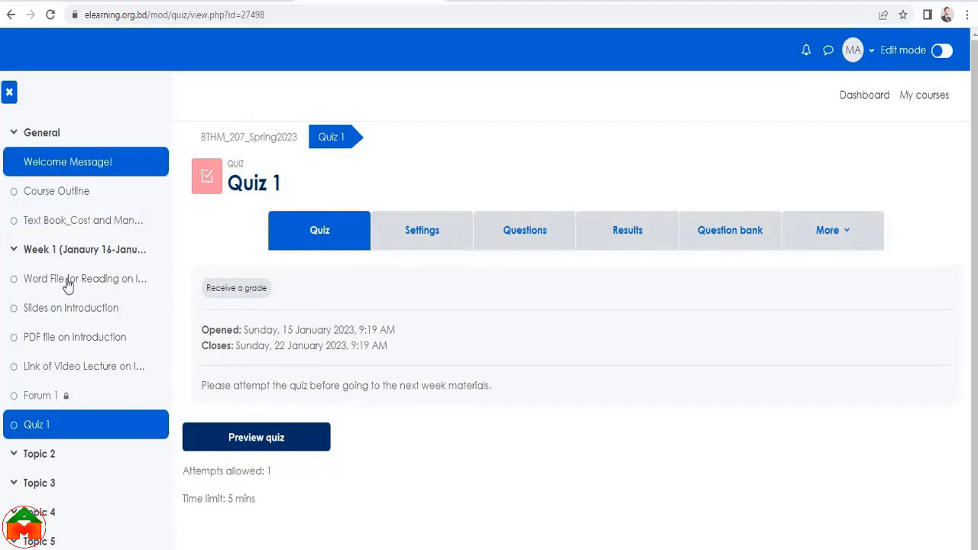
Go to Week 1 via the course index to find Quiz 1, then bring the Word notes forward
{"action": "left_click", "coordinate": [50, 252]}
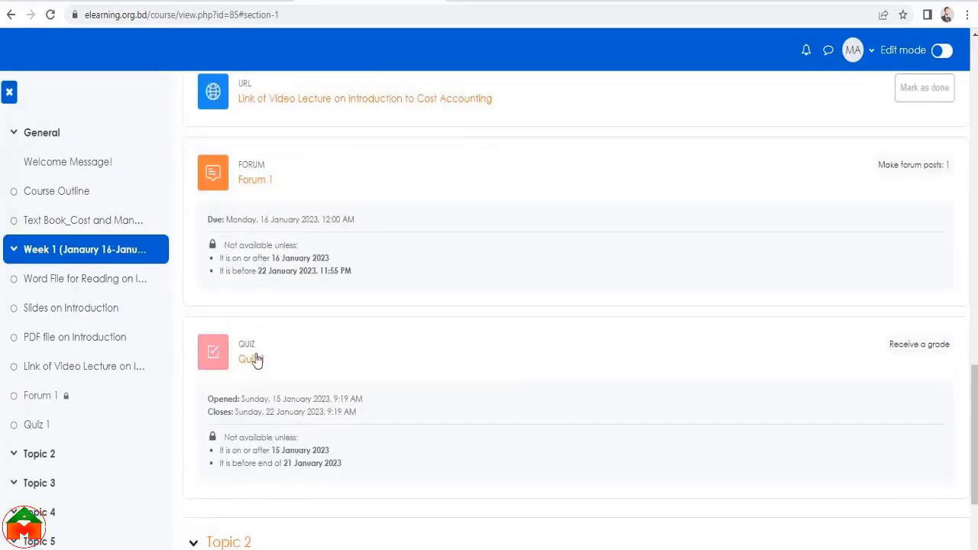
{"action": "scroll", "coordinate": [363, 361], "scroll_direction": "down", "scroll_amount": 3}
{"action": "scroll", "coordinate": [767, 334], "scroll_direction": "up", "scroll_amount": 15}
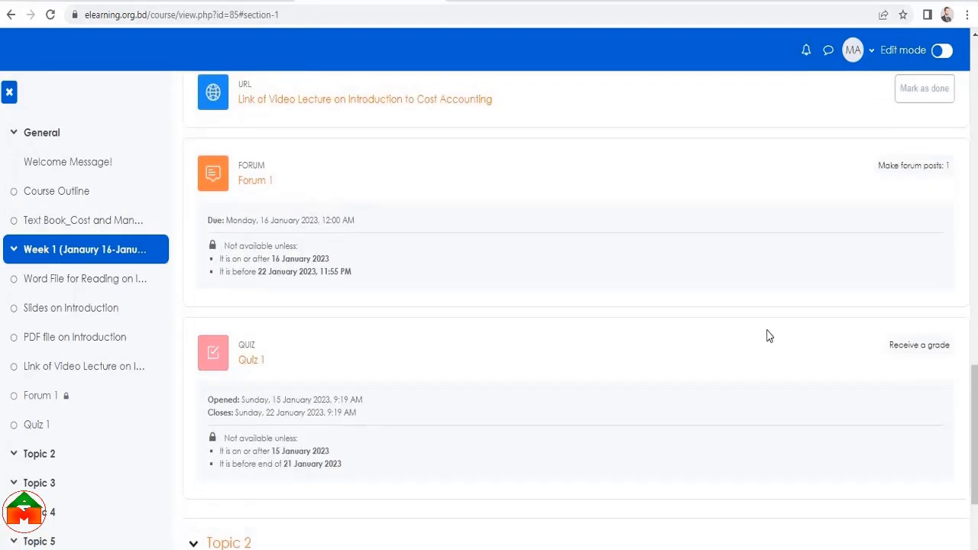
{"action": "scroll", "coordinate": [703, 371], "scroll_direction": "down", "scroll_amount": 6}
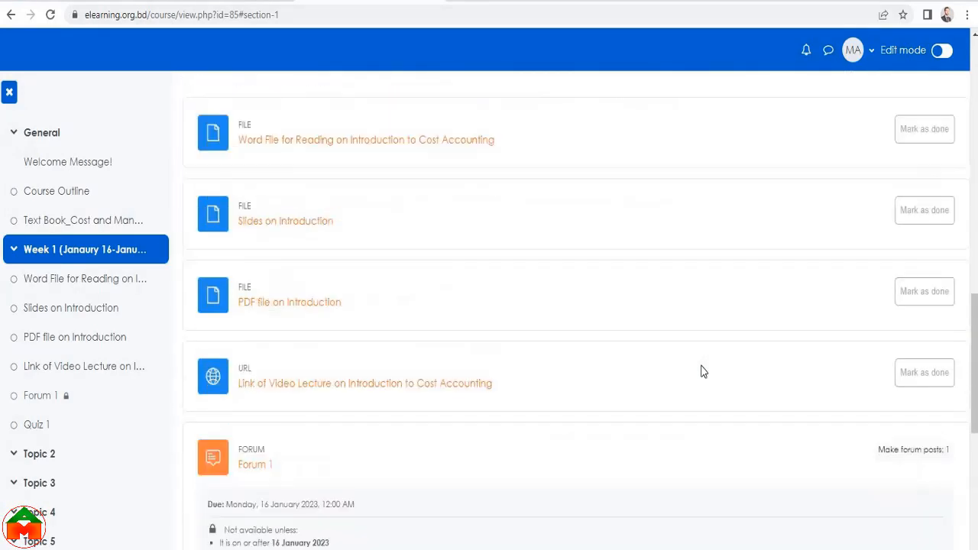
{"action": "scroll", "coordinate": [703, 372], "scroll_direction": "down", "scroll_amount": 4}
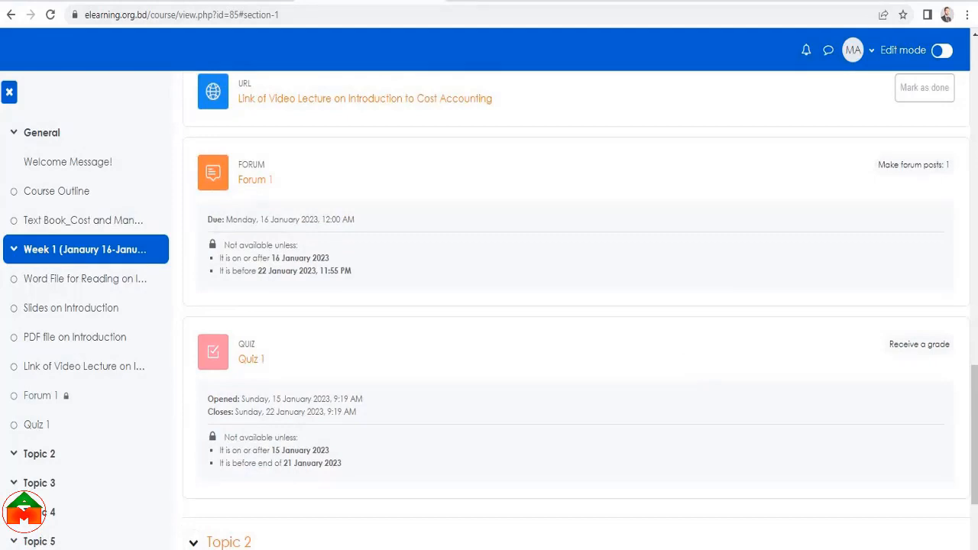
{"action": "left_click", "coordinate": [354, 544]}
{"action": "scroll", "coordinate": [417, 425], "scroll_direction": "up", "scroll_amount": 10}
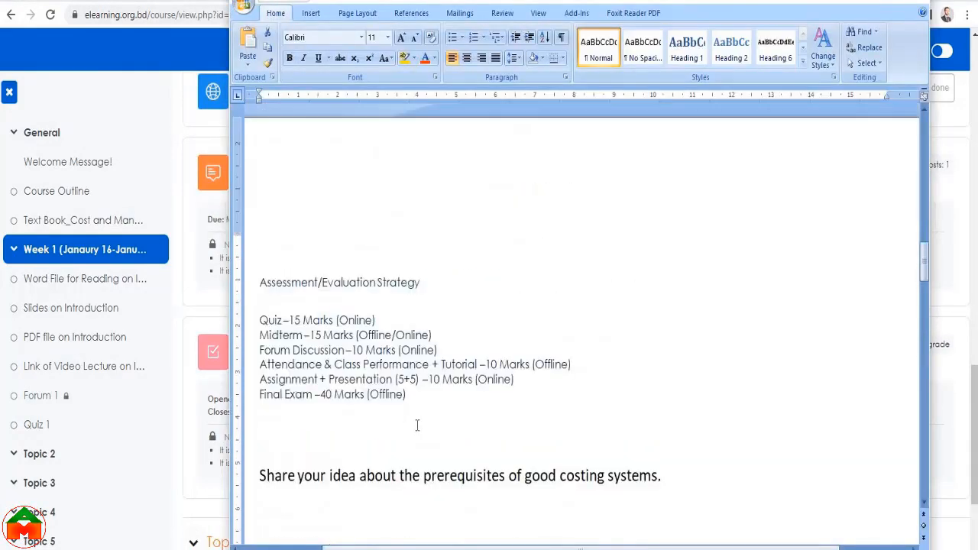
Point out Quiz, Discussion, Midterm, Assignment and Exam in the marks list, then switch away from Word
{"action": "left_click_drag", "start_coordinate": [423, 393], "coordinate": [260, 320]}
{"action": "left_click", "coordinate": [314, 350]}
{"action": "double_click", "coordinate": [277, 323]}
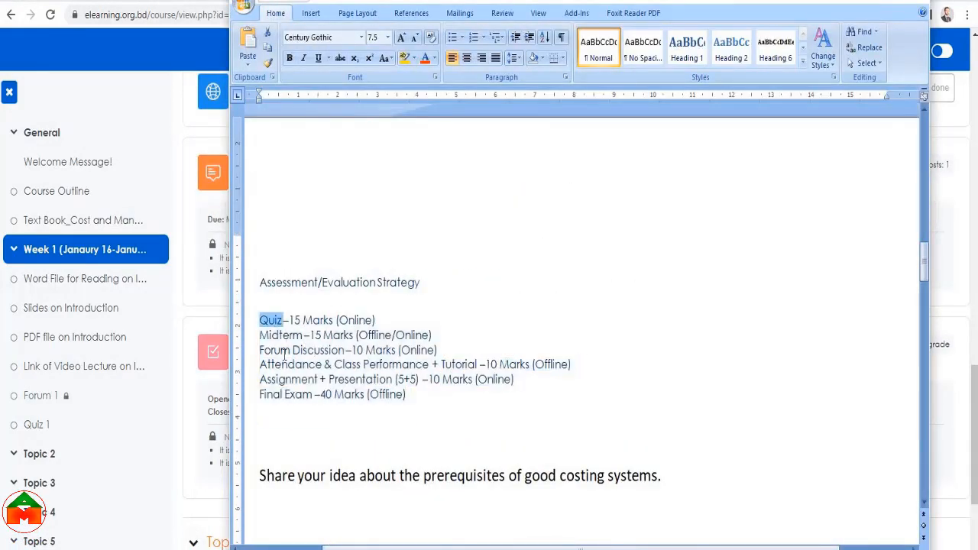
{"action": "double_click", "coordinate": [324, 350]}
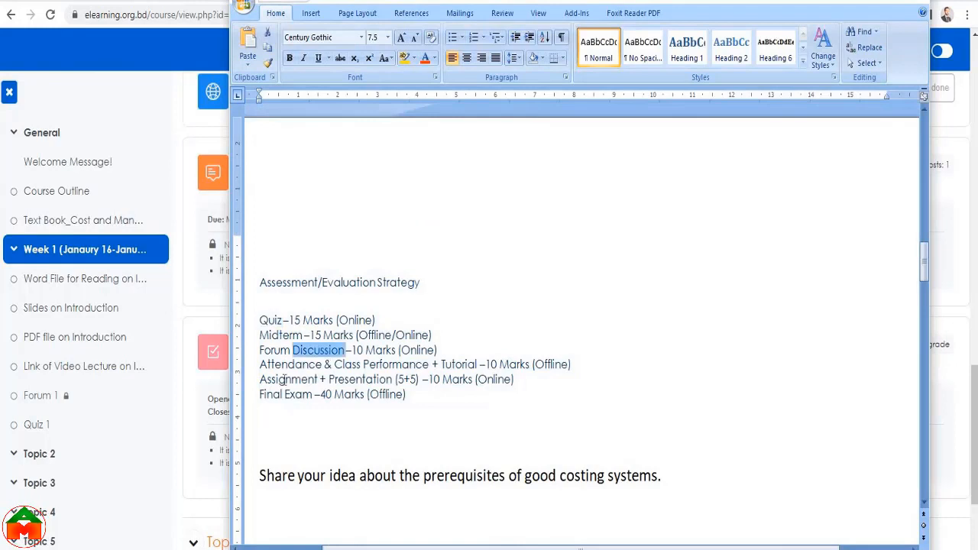
{"action": "double_click", "coordinate": [281, 336]}
{"action": "double_click", "coordinate": [288, 380]}
{"action": "double_click", "coordinate": [298, 395]}
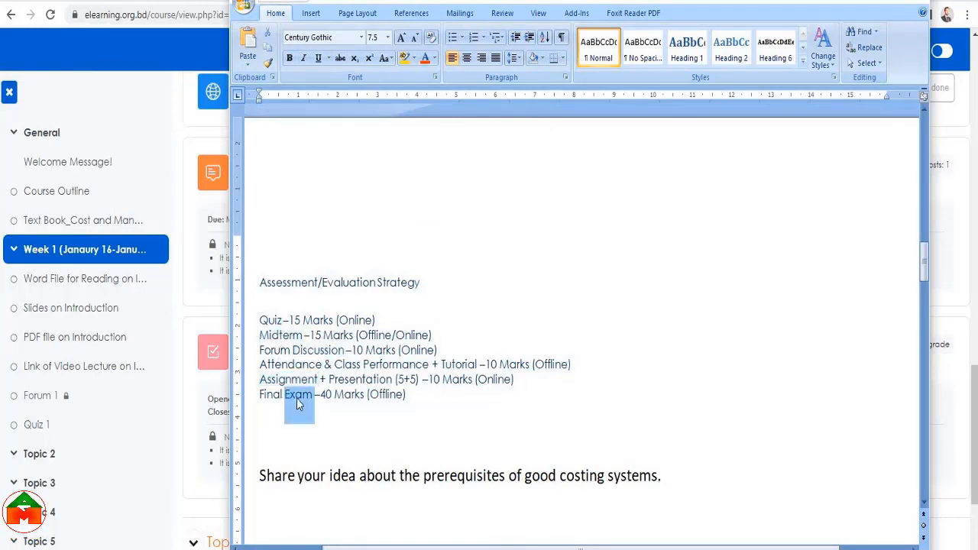
{"action": "left_click", "coordinate": [367, 415]}
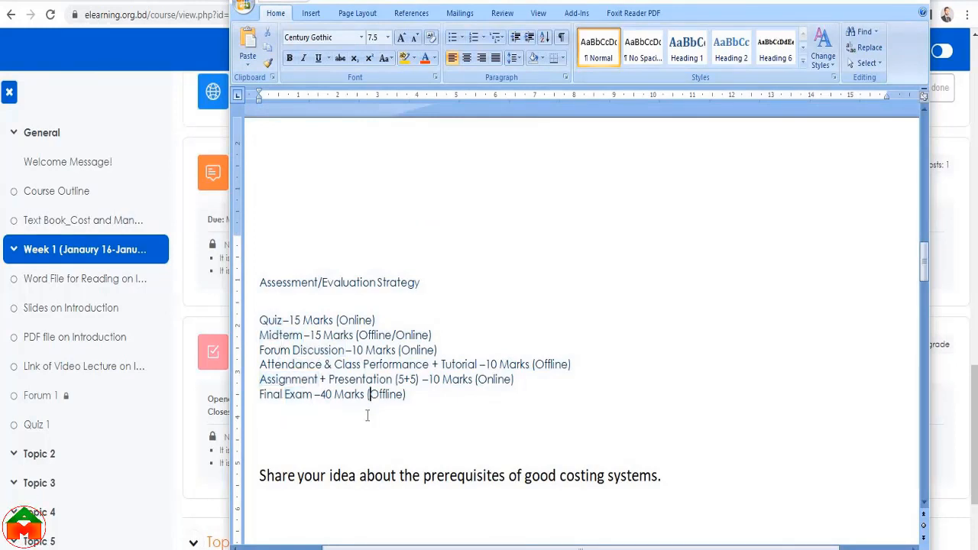
{"action": "key", "text": "alt+Tab"}
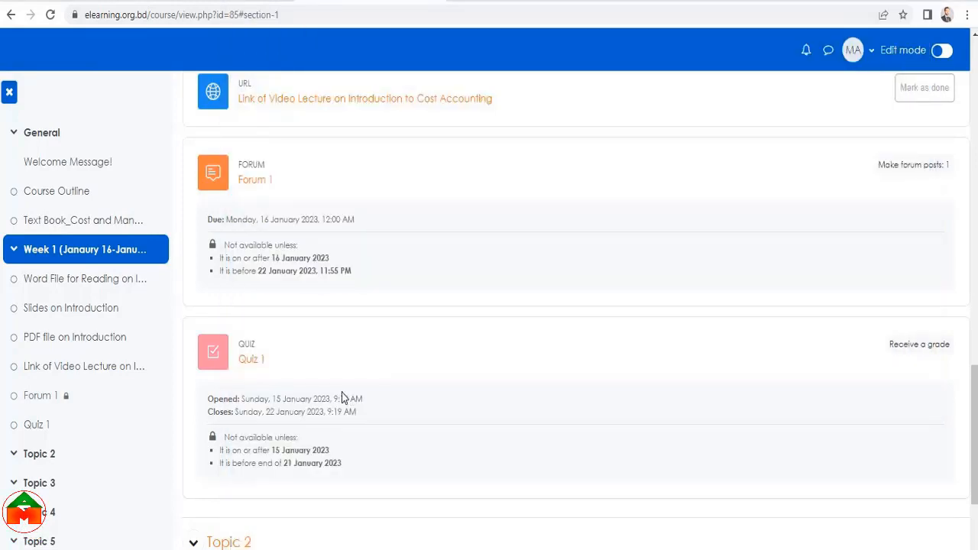
Scroll to the top of the course page and switch the Edit mode toggle on
{"action": "scroll", "coordinate": [694, 429], "scroll_direction": "up", "scroll_amount": 3}
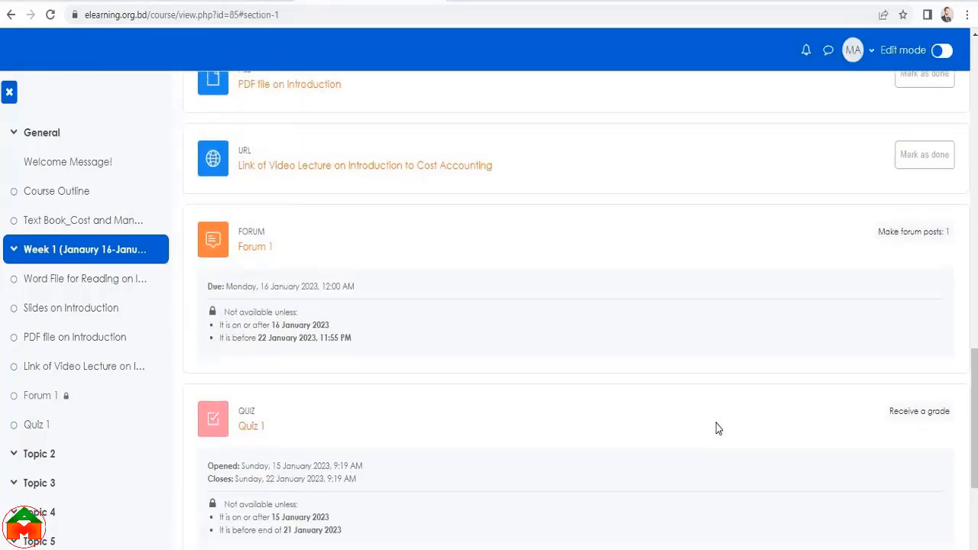
{"action": "scroll", "coordinate": [824, 380], "scroll_direction": "up", "scroll_amount": 10}
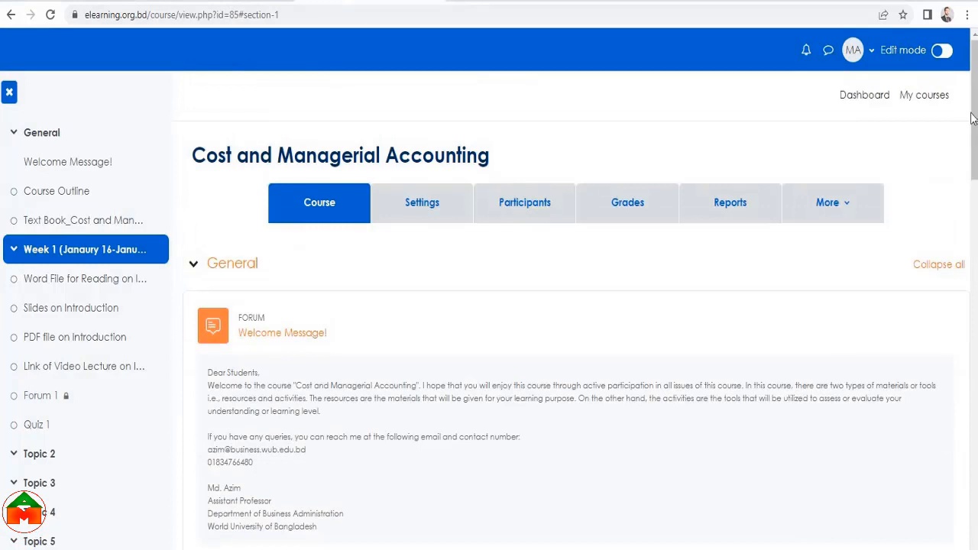
{"action": "left_click", "coordinate": [949, 50]}
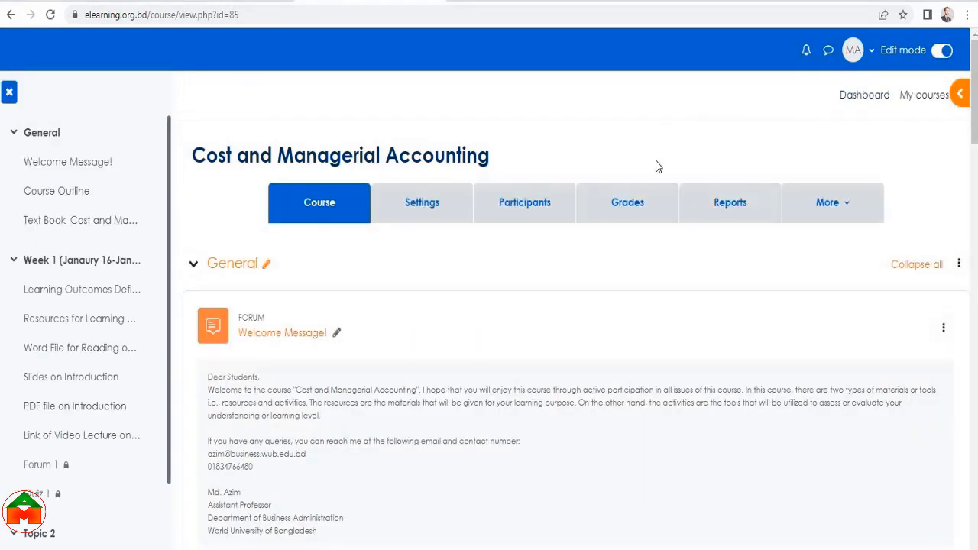
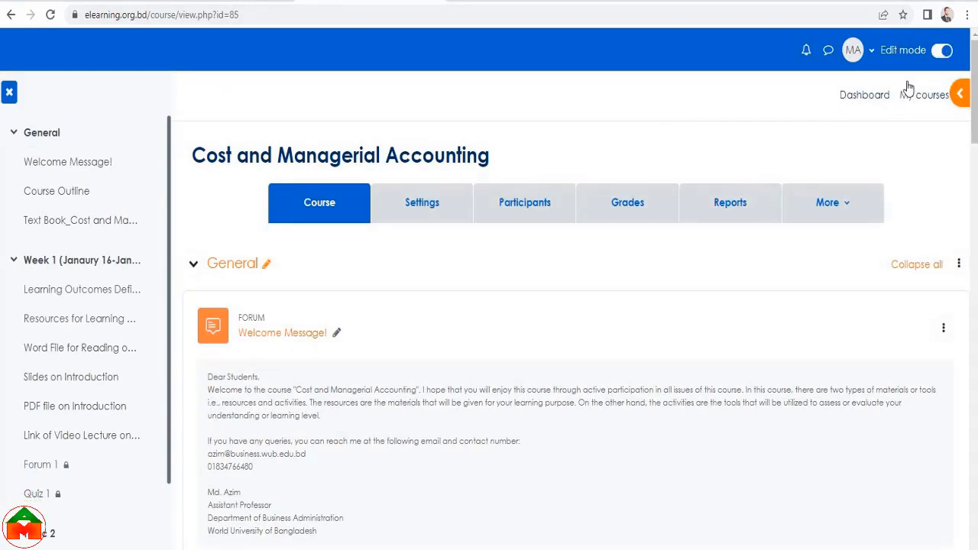
Browse the activity chooser under Quiz 1 and star Label under Resources
{"action": "scroll", "coordinate": [600, 402], "scroll_direction": "down", "scroll_amount": 10}
{"action": "scroll", "coordinate": [609, 406], "scroll_direction": "down", "scroll_amount": 4}
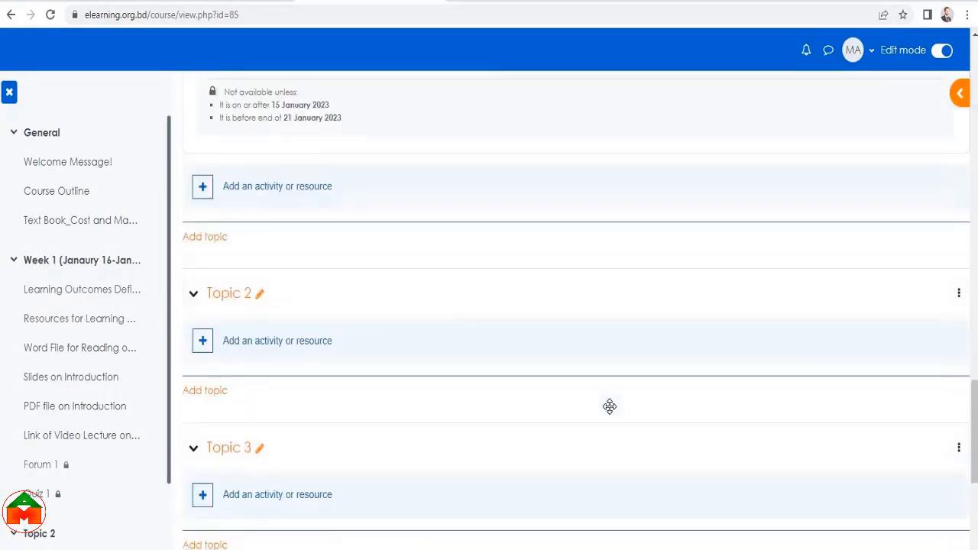
{"action": "scroll", "coordinate": [609, 405], "scroll_direction": "up", "scroll_amount": 3}
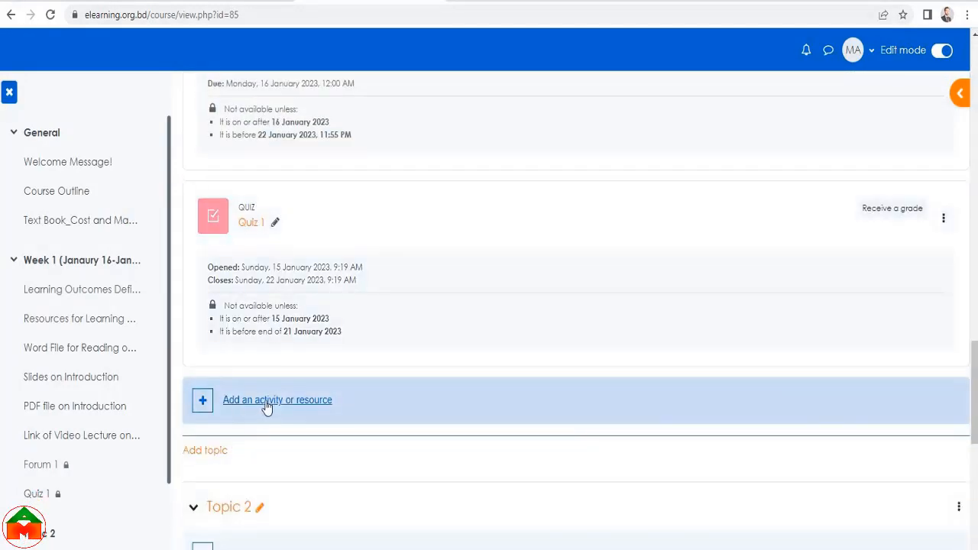
{"action": "left_click", "coordinate": [264, 407]}
{"action": "left_click", "coordinate": [327, 164]}
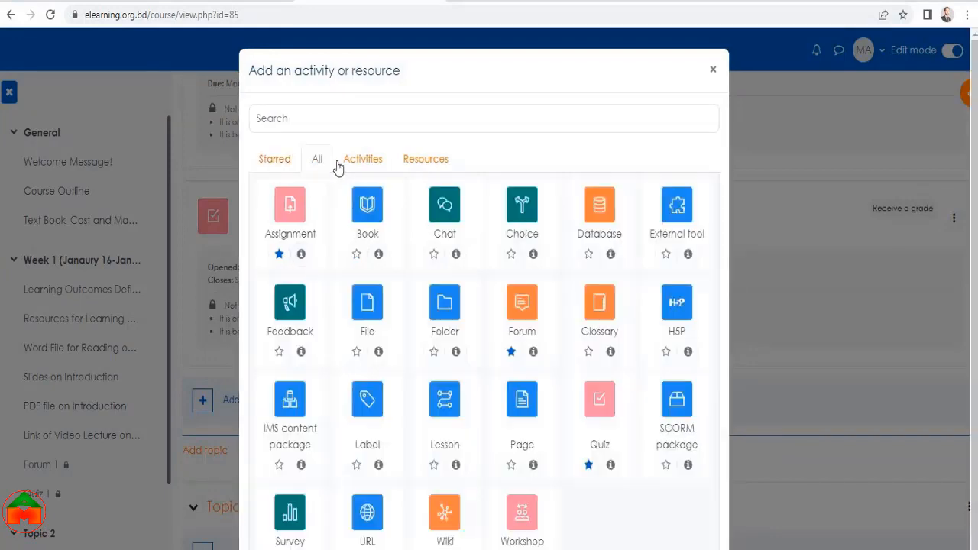
{"action": "left_click", "coordinate": [356, 162]}
{"action": "left_click", "coordinate": [407, 162]}
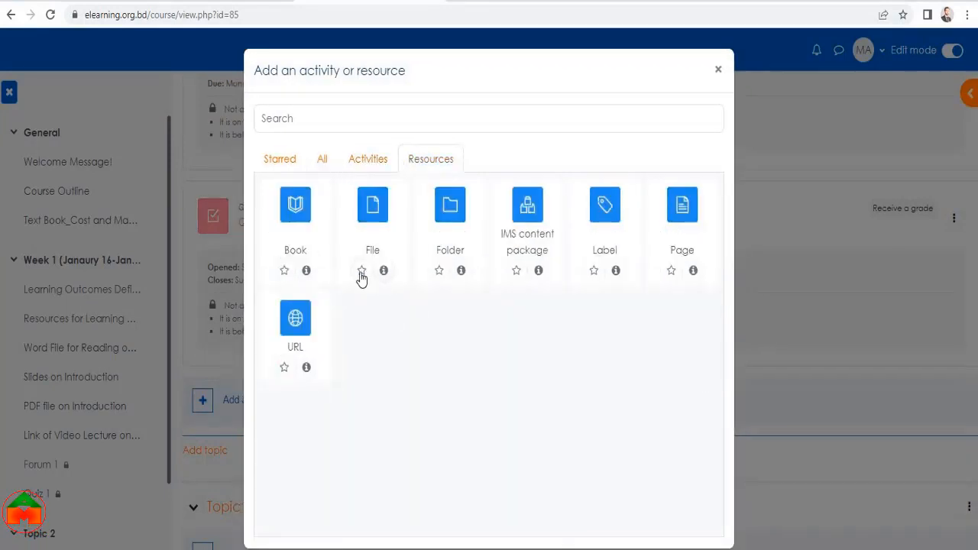
{"action": "left_click", "coordinate": [362, 161]}
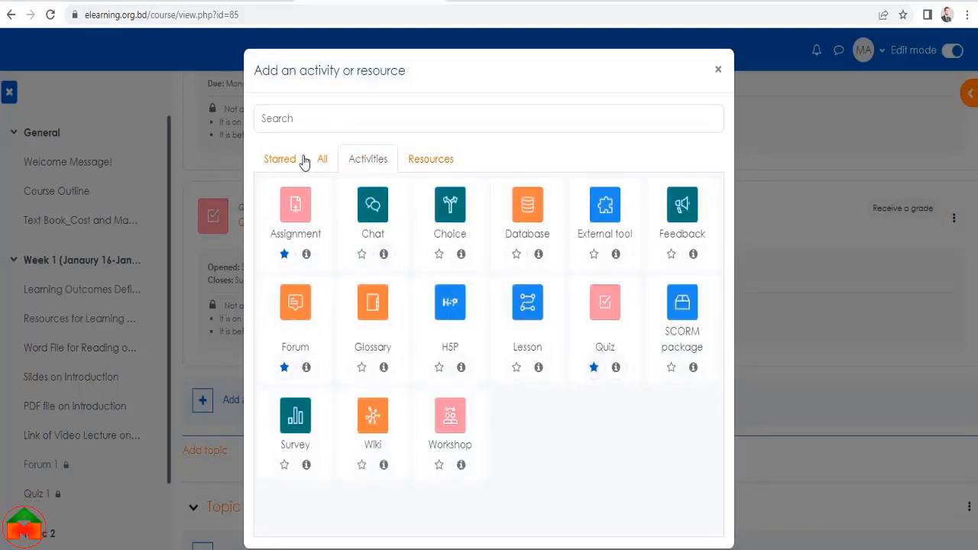
{"action": "left_click", "coordinate": [431, 159]}
{"action": "left_click", "coordinate": [594, 270]}
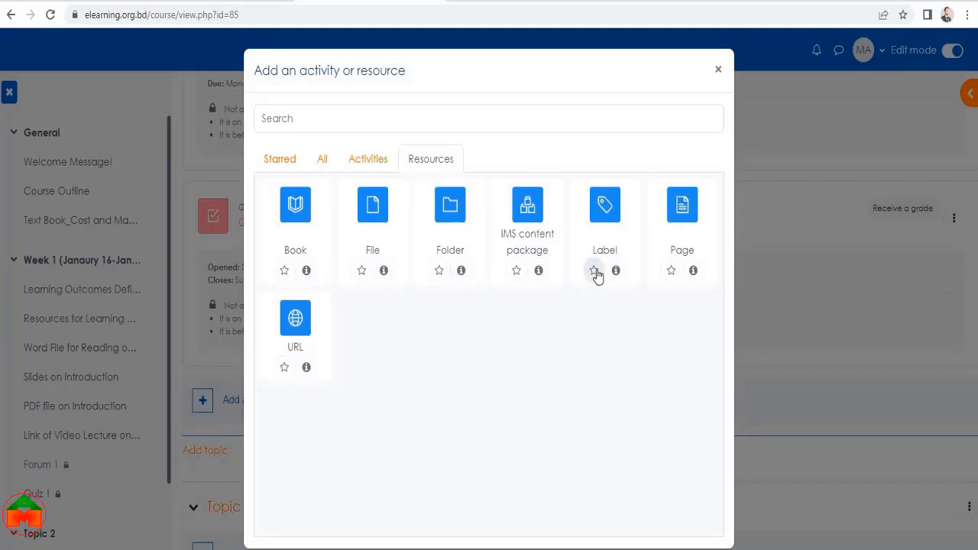
Check the Starred tab, then create a new Assignment from Activities
{"action": "left_click", "coordinate": [279, 159]}
{"action": "left_click", "coordinate": [379, 161]}
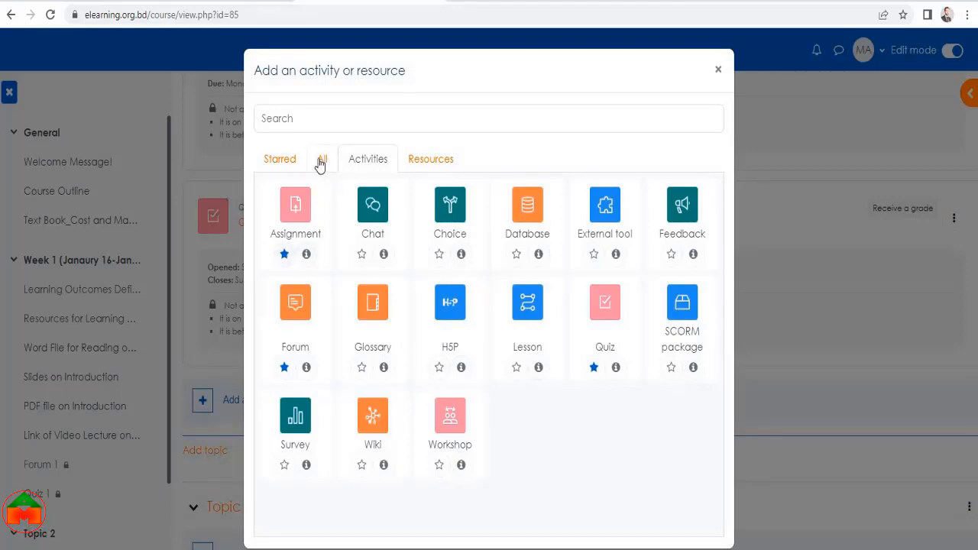
{"action": "left_click", "coordinate": [291, 166]}
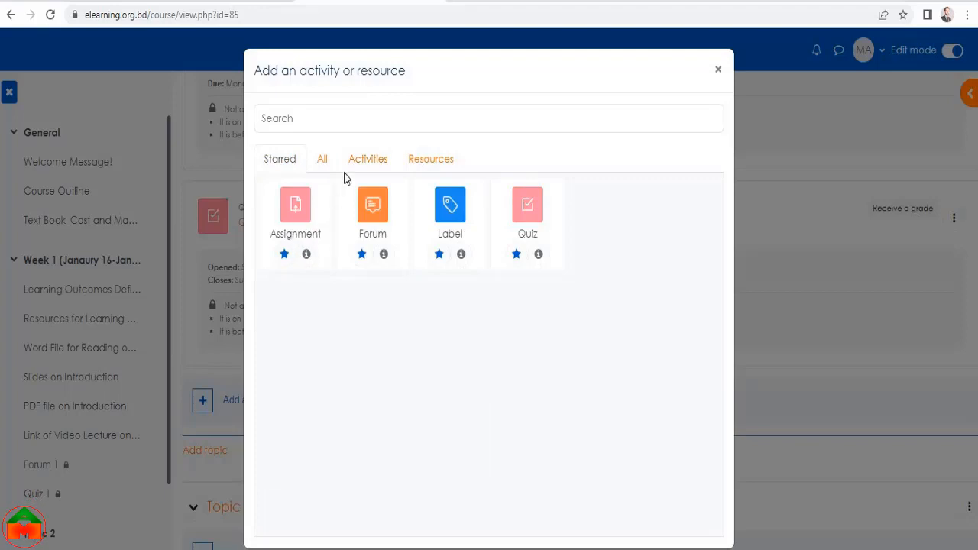
{"action": "left_click", "coordinate": [371, 165]}
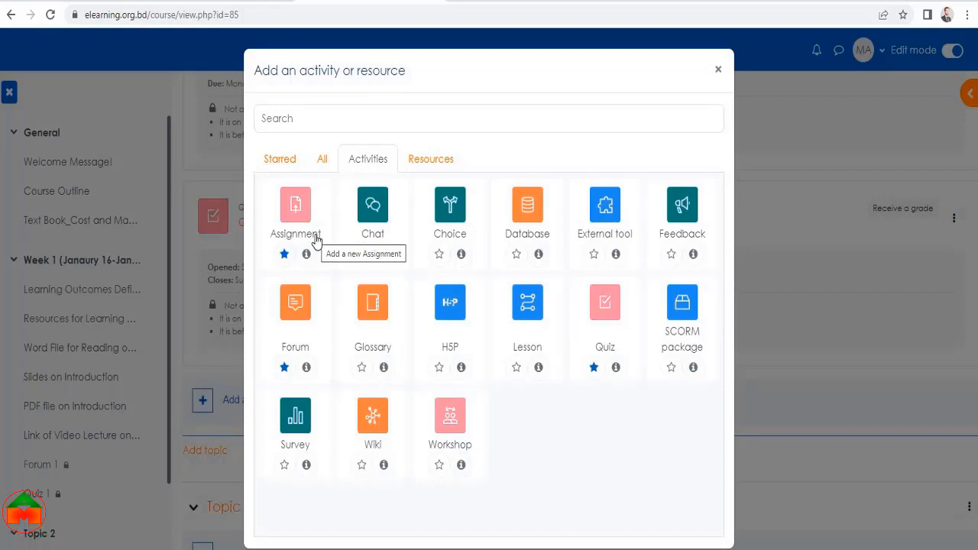
{"action": "left_click", "coordinate": [310, 241]}
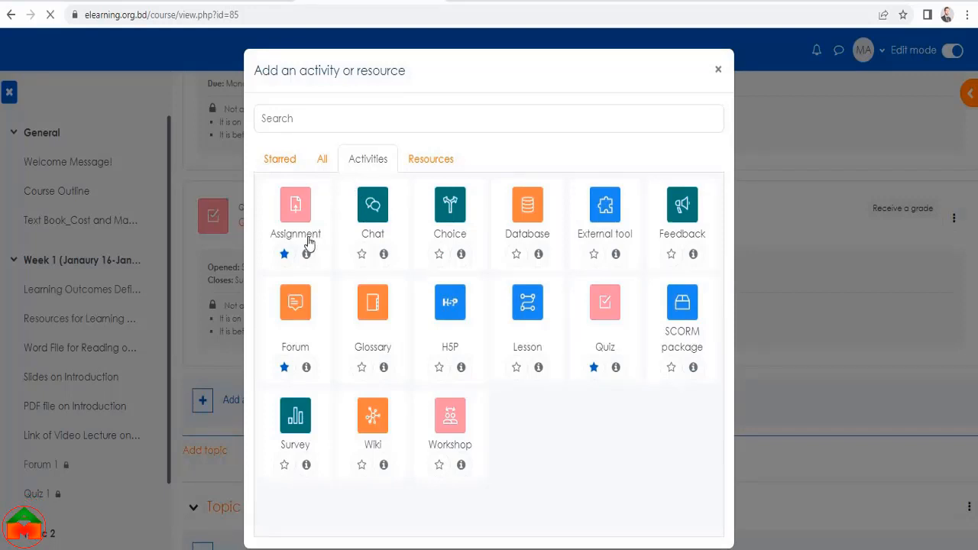
{"action": "scroll", "coordinate": [487, 323], "scroll_direction": "down", "scroll_amount": 3}
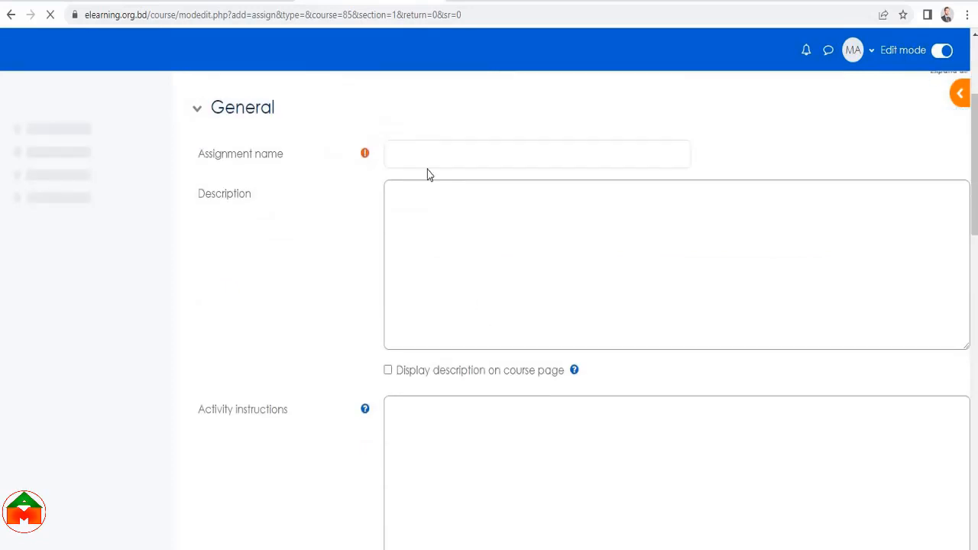
Name the assignment 'Homwork 1' and move into the Description editor
{"action": "left_click", "coordinate": [436, 154]}
{"action": "type", "text": "Homwork"}
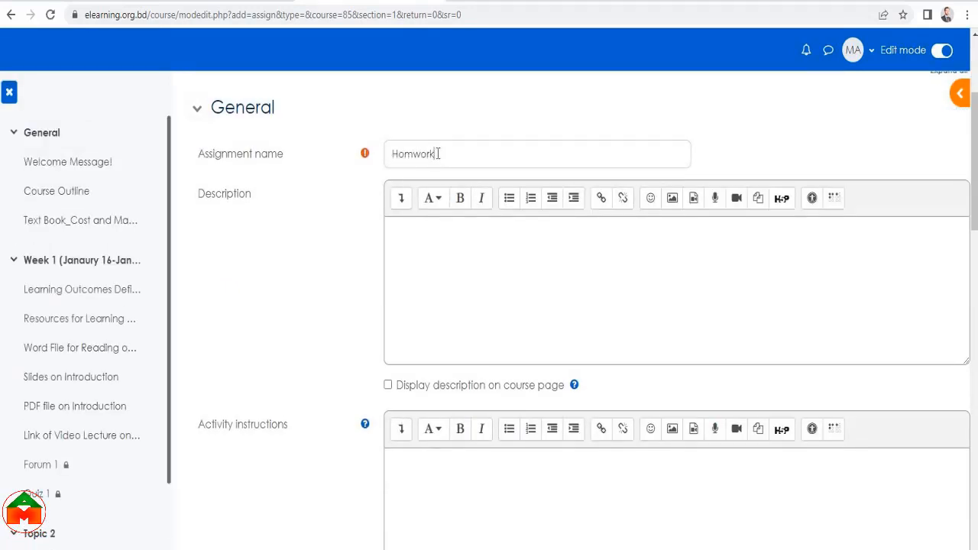
{"action": "type", "text": " 1"}
{"action": "left_click", "coordinate": [450, 265]}
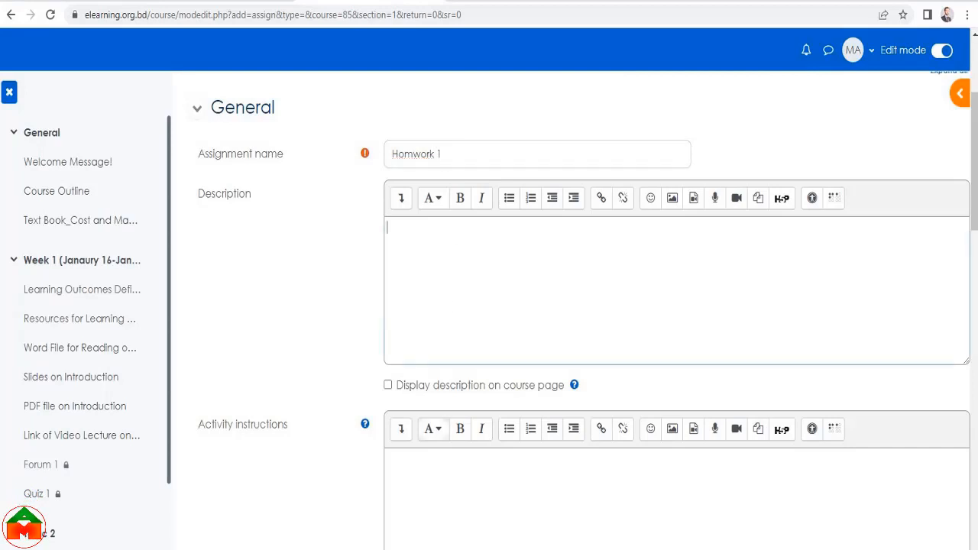
Bring up the Word notes and scroll to the assignment text for the description
{"action": "mouse_move", "coordinate": [316, 549]}
{"action": "left_click", "coordinate": [387, 489]}
{"action": "scroll", "coordinate": [388, 448], "scroll_direction": "down", "scroll_amount": 3}
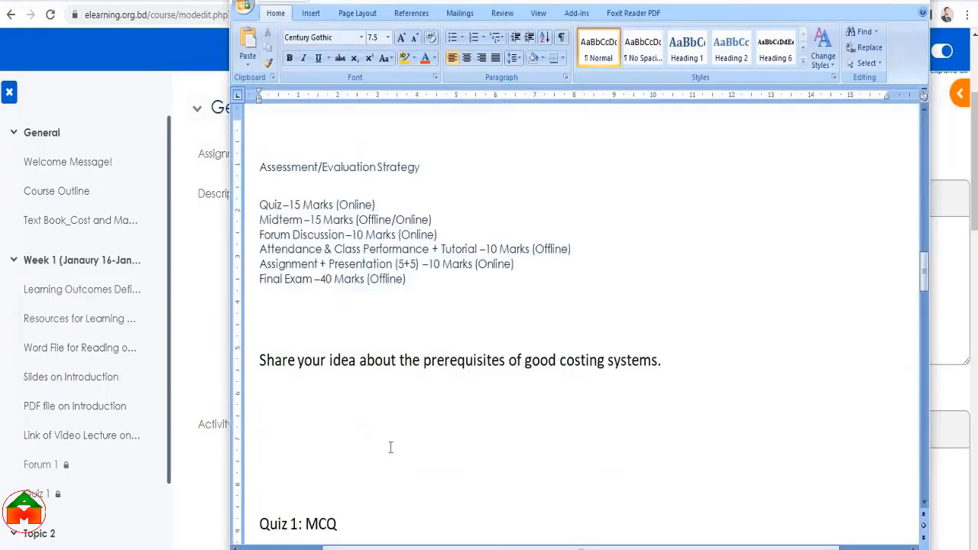
{"action": "scroll", "coordinate": [410, 430], "scroll_direction": "down", "scroll_amount": 10}
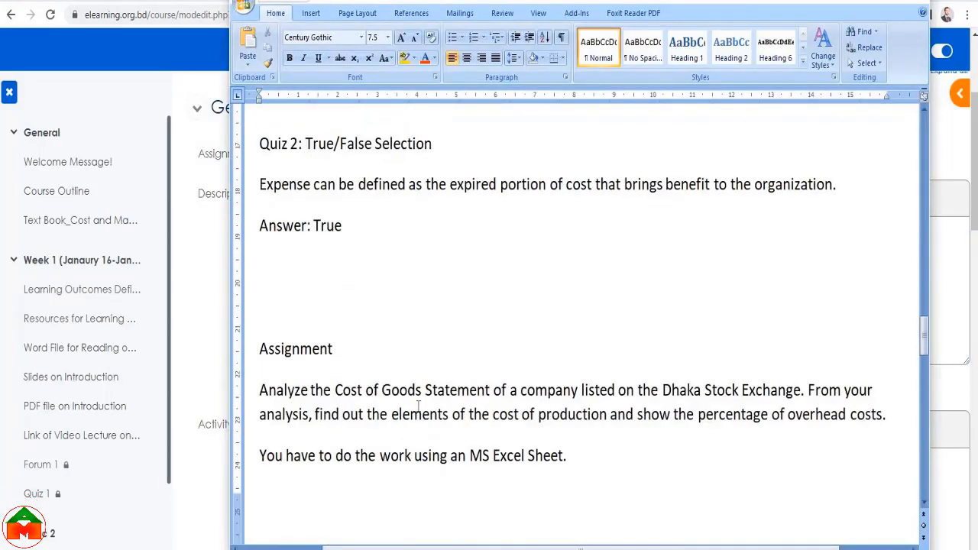
{"action": "scroll", "coordinate": [308, 213], "scroll_direction": "down", "scroll_amount": 3}
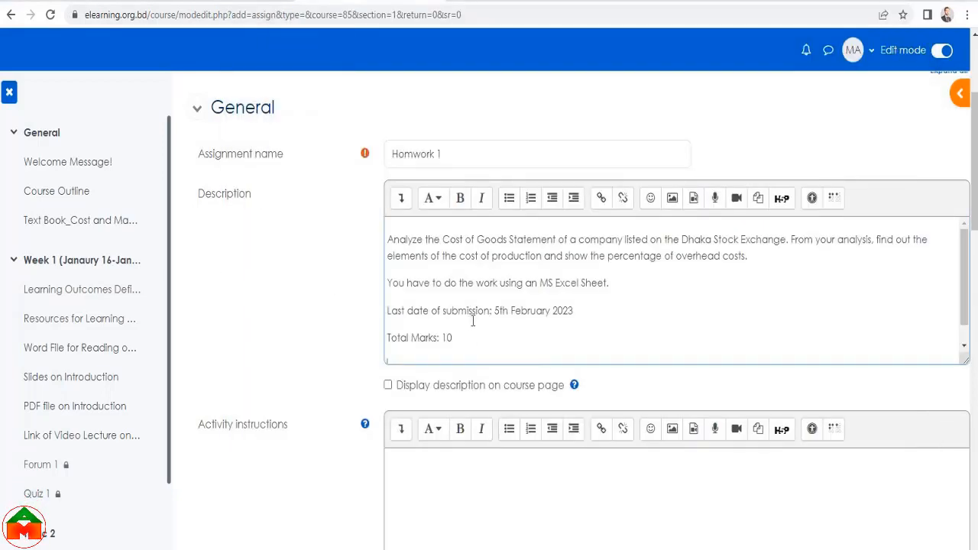
{"action": "scroll", "coordinate": [525, 288], "scroll_direction": "down", "scroll_amount": 4}
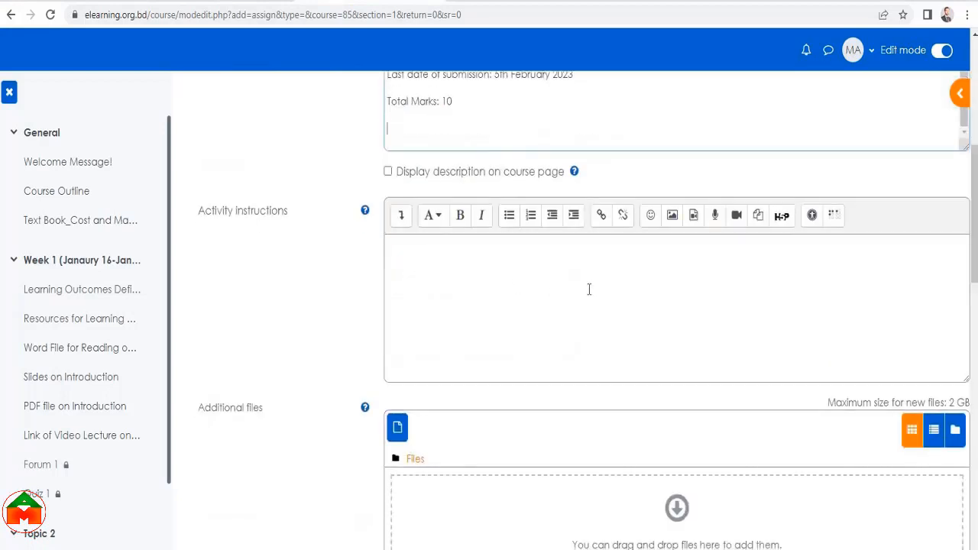
{"action": "scroll", "coordinate": [600, 292], "scroll_direction": "down", "scroll_amount": 2}
{"action": "scroll", "coordinate": [600, 292], "scroll_direction": "down", "scroll_amount": 2}
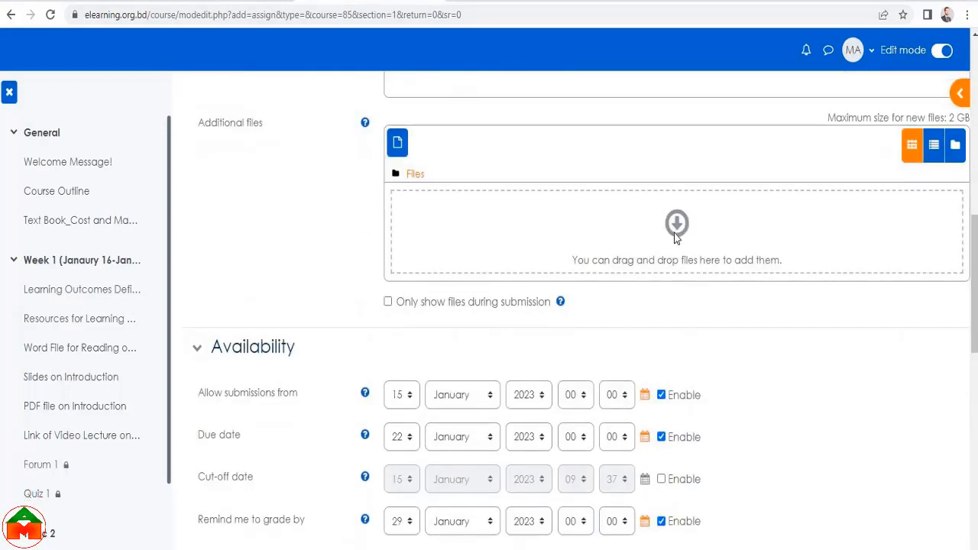
Open the additional-files picker and close it without attaching anything
{"action": "left_click", "coordinate": [674, 238]}
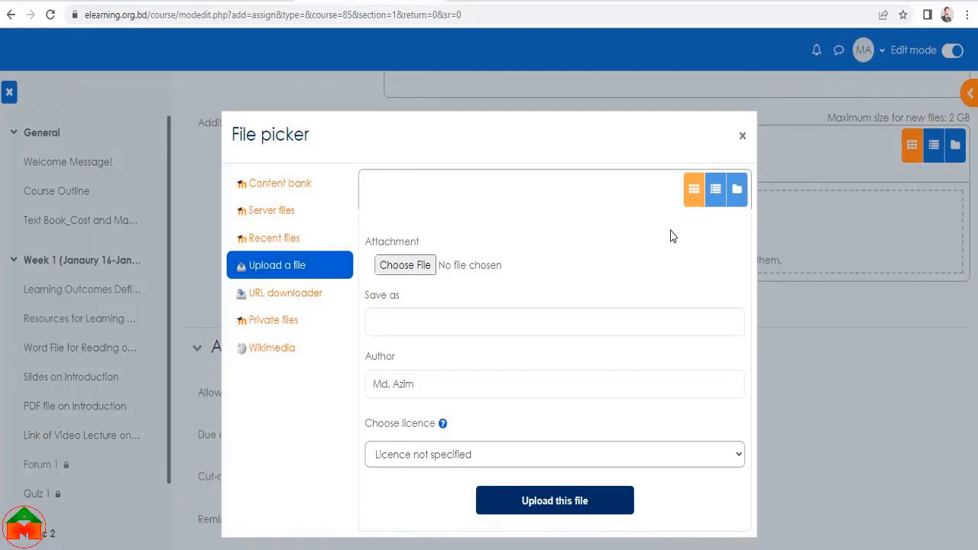
{"action": "left_click", "coordinate": [742, 136]}
{"action": "scroll", "coordinate": [625, 330], "scroll_direction": "down", "scroll_amount": 2}
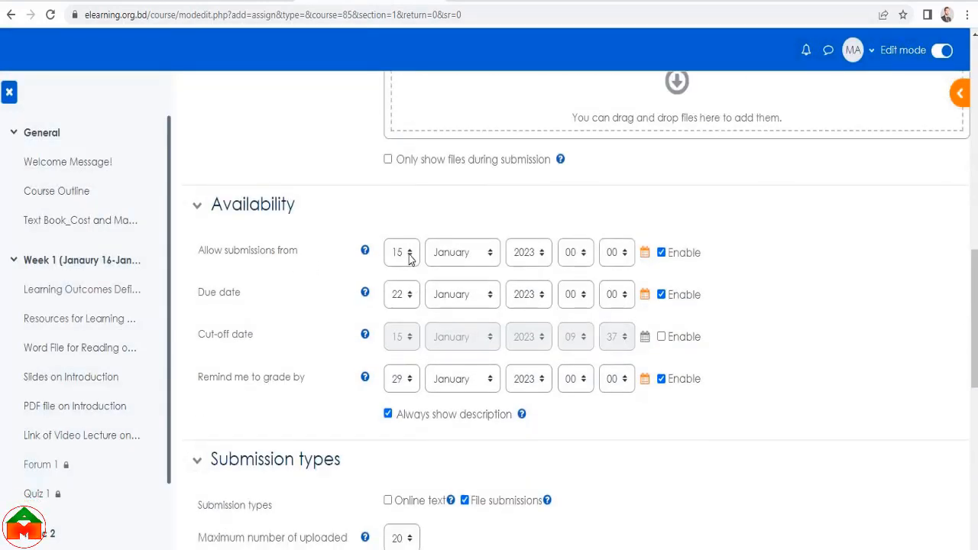
Keep the due date at 22 January and enable a cut-off date of 22 January
{"action": "left_click", "coordinate": [411, 298]}
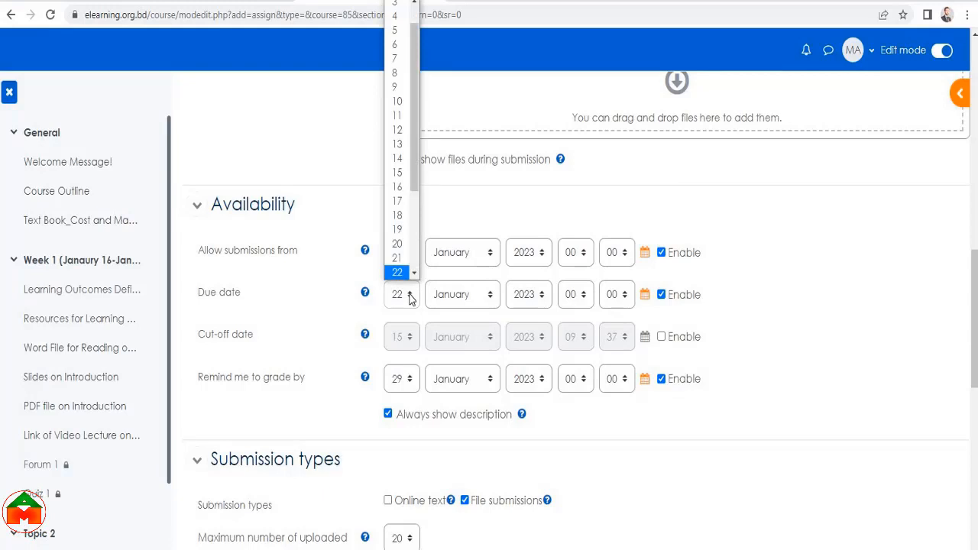
{"action": "left_click", "coordinate": [407, 300]}
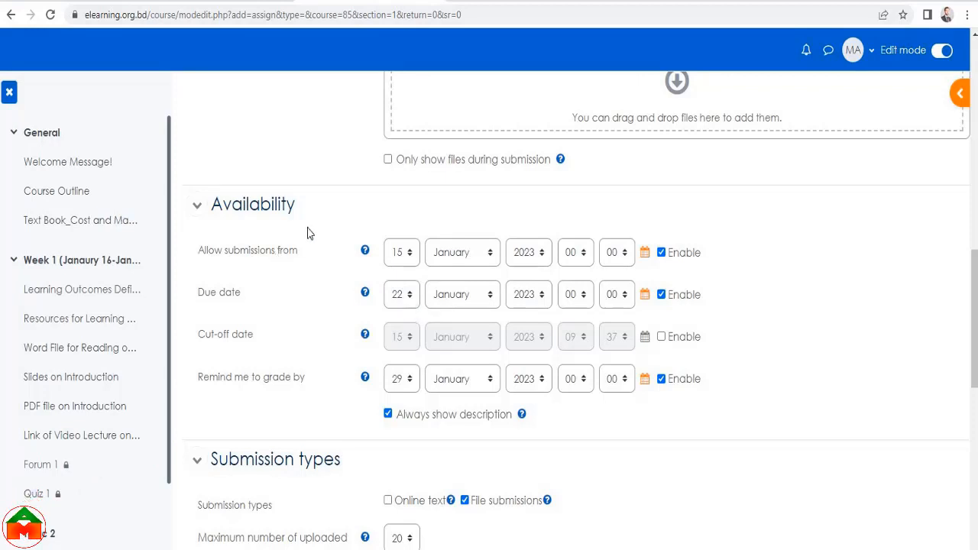
{"action": "scroll", "coordinate": [383, 311], "scroll_direction": "down", "scroll_amount": 2}
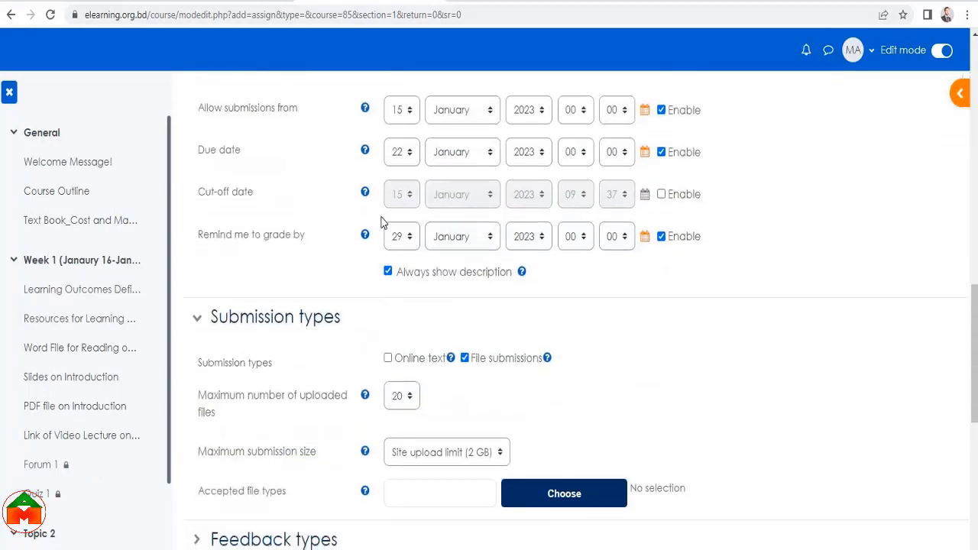
{"action": "left_click", "coordinate": [661, 194]}
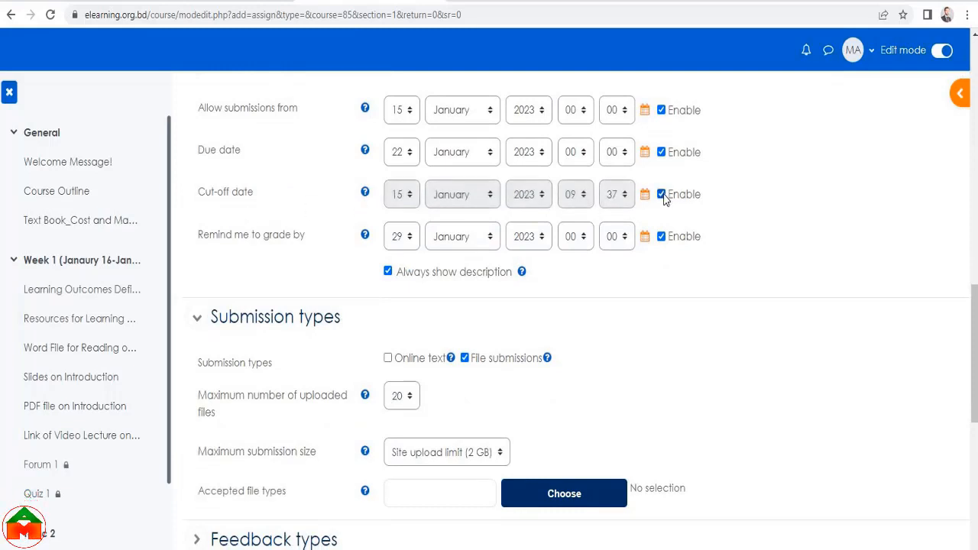
{"action": "left_click", "coordinate": [412, 196]}
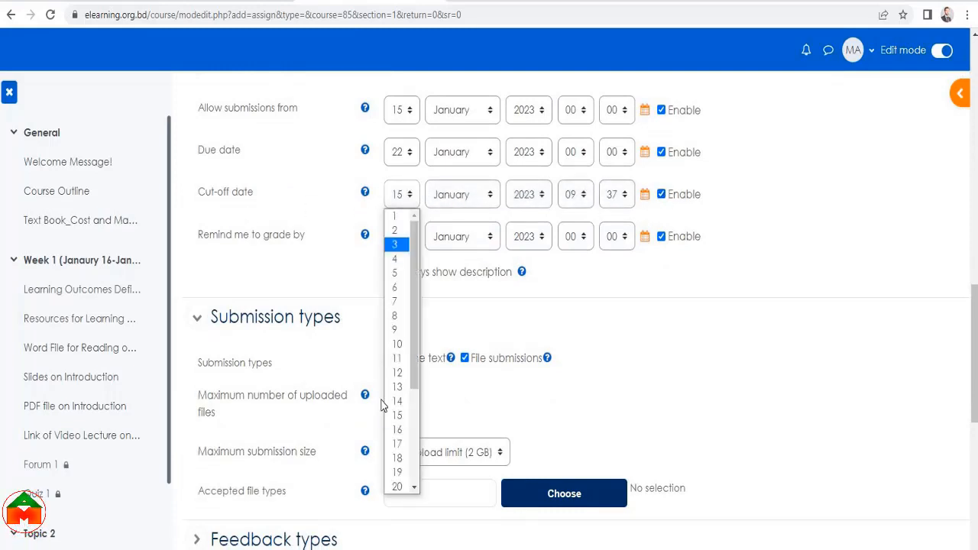
{"action": "scroll", "coordinate": [398, 453], "scroll_direction": "down", "scroll_amount": 2}
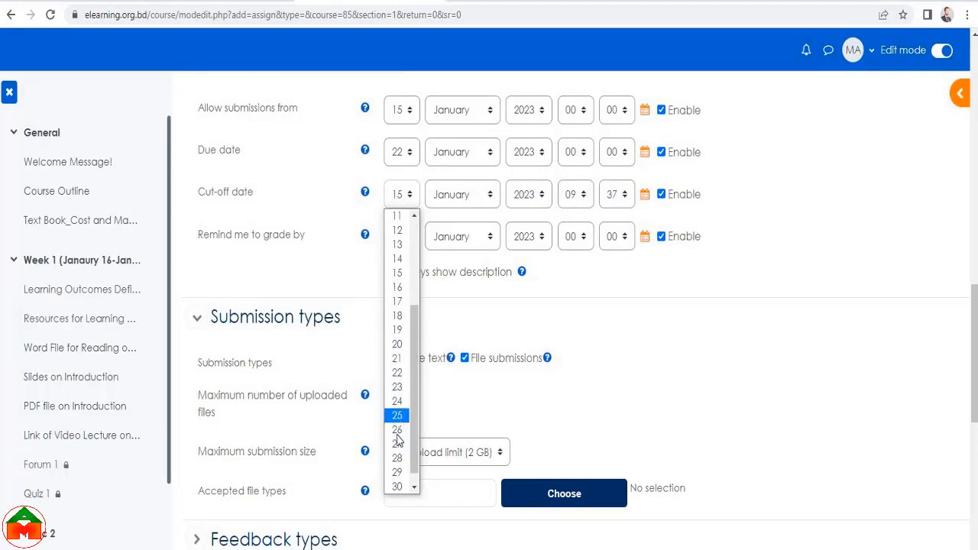
{"action": "left_click", "coordinate": [403, 372]}
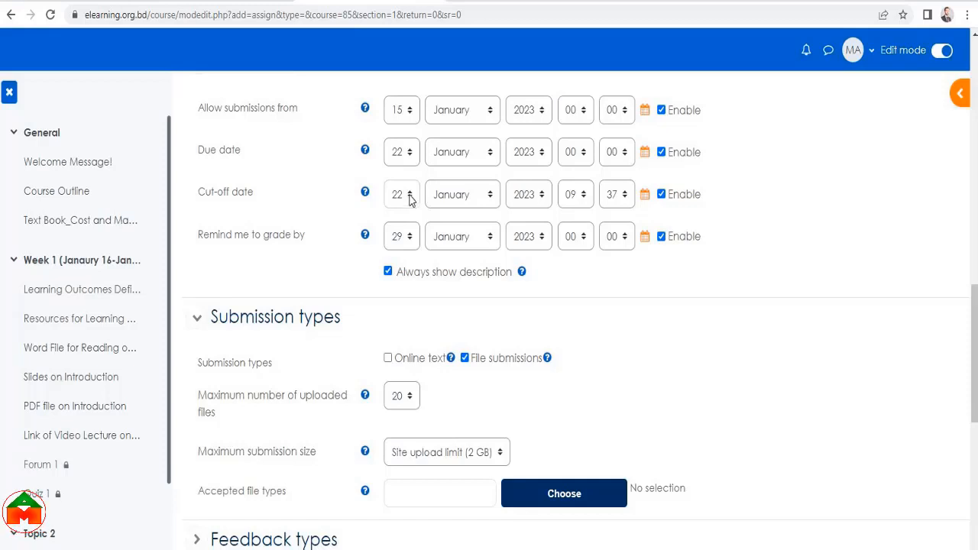
{"action": "scroll", "coordinate": [409, 199], "scroll_direction": "up", "scroll_amount": 1}
{"action": "scroll", "coordinate": [482, 285], "scroll_direction": "down", "scroll_amount": 4}
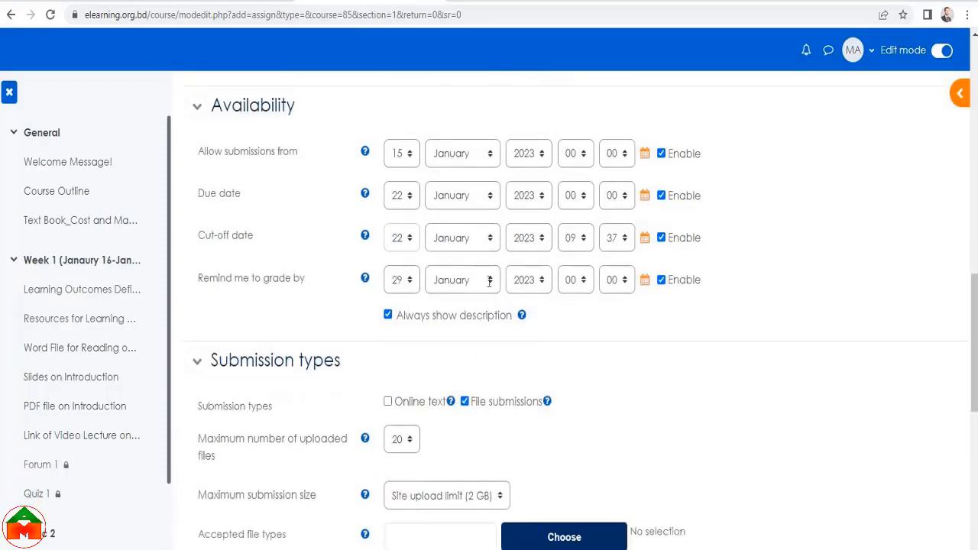
{"action": "scroll", "coordinate": [398, 349], "scroll_direction": "down", "scroll_amount": 2}
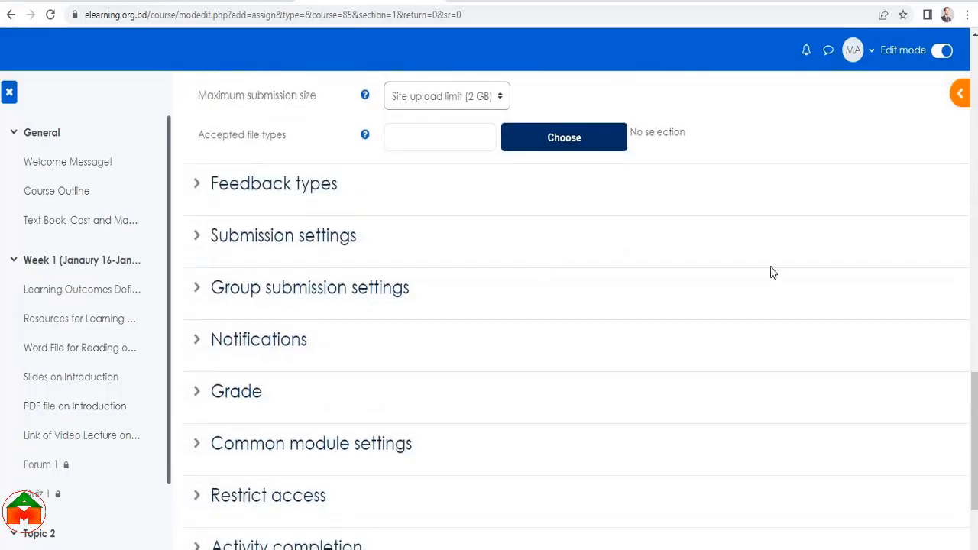
{"action": "scroll", "coordinate": [771, 270], "scroll_direction": "up", "scroll_amount": 4}
{"action": "scroll", "coordinate": [739, 323], "scroll_direction": "down", "scroll_amount": 2}
{"action": "scroll", "coordinate": [887, 315], "scroll_direction": "up", "scroll_amount": 7}
{"action": "scroll", "coordinate": [894, 298], "scroll_direction": "up", "scroll_amount": 10}
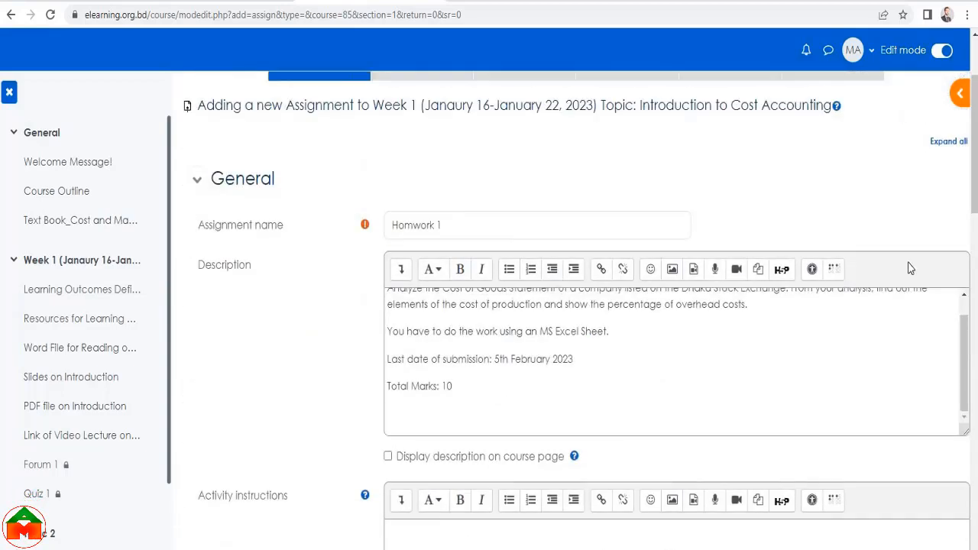
Expand all sections of the Homwork 1 form
{"action": "left_click", "coordinate": [947, 142]}
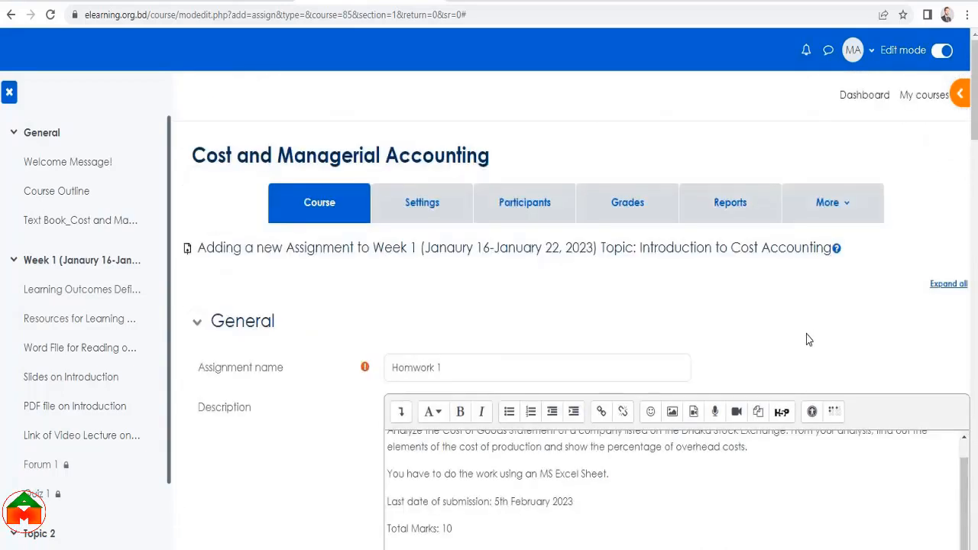
{"action": "scroll", "coordinate": [808, 339], "scroll_direction": "down", "scroll_amount": 12}
{"action": "scroll", "coordinate": [420, 352], "scroll_direction": "up", "scroll_amount": 10}
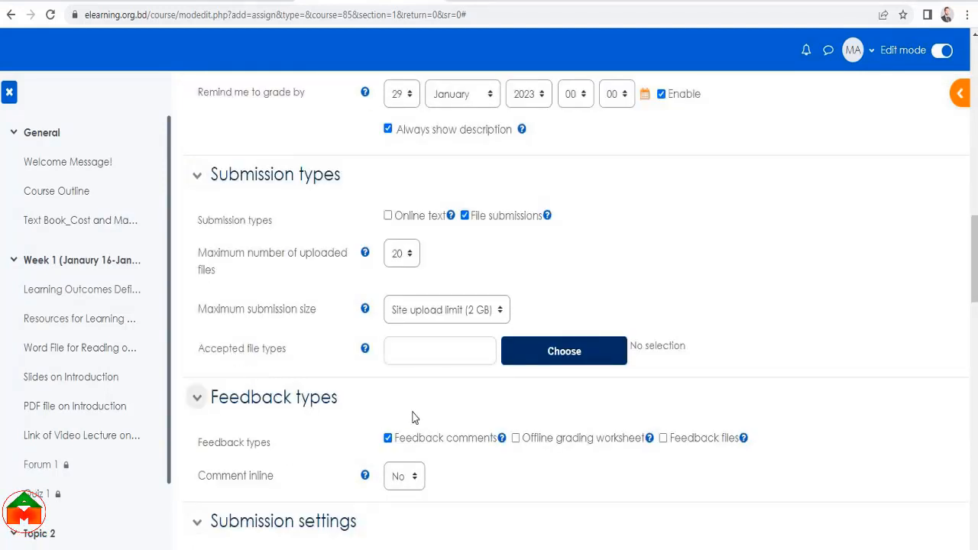
Browse the accepted file types list twice, leaving file types unrestricted
{"action": "left_click", "coordinate": [547, 353]}
{"action": "scroll", "coordinate": [447, 345], "scroll_direction": "down", "scroll_amount": 5}
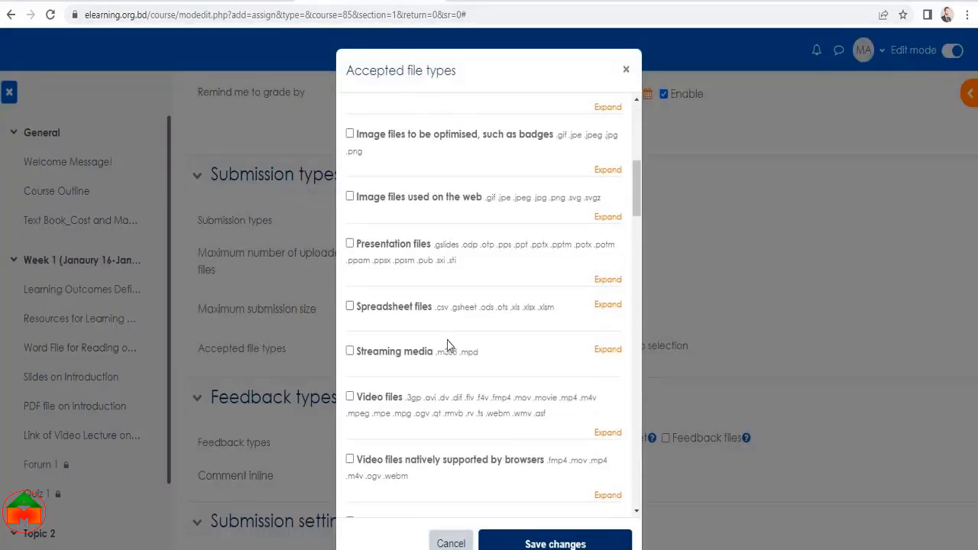
{"action": "scroll", "coordinate": [449, 346], "scroll_direction": "down", "scroll_amount": 5}
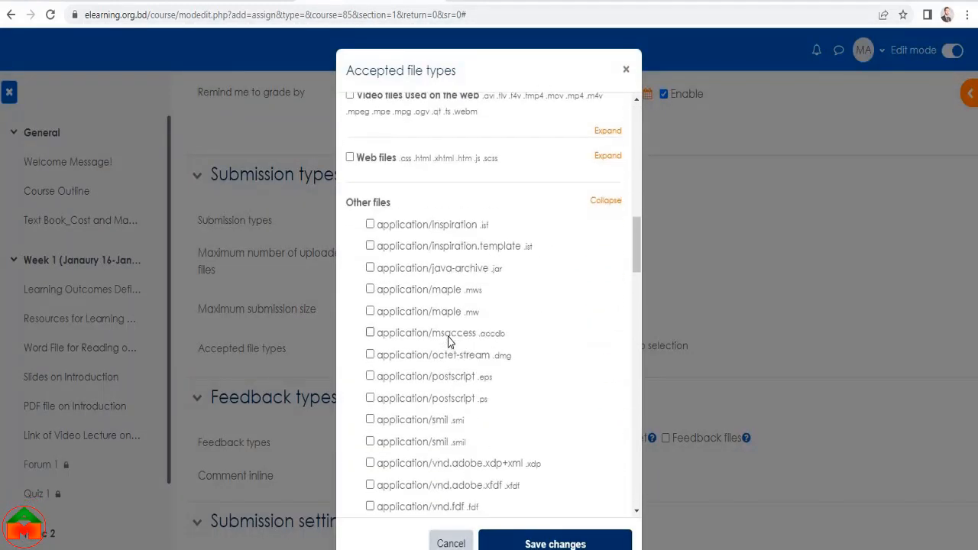
{"action": "scroll", "coordinate": [448, 343], "scroll_direction": "down", "scroll_amount": 10}
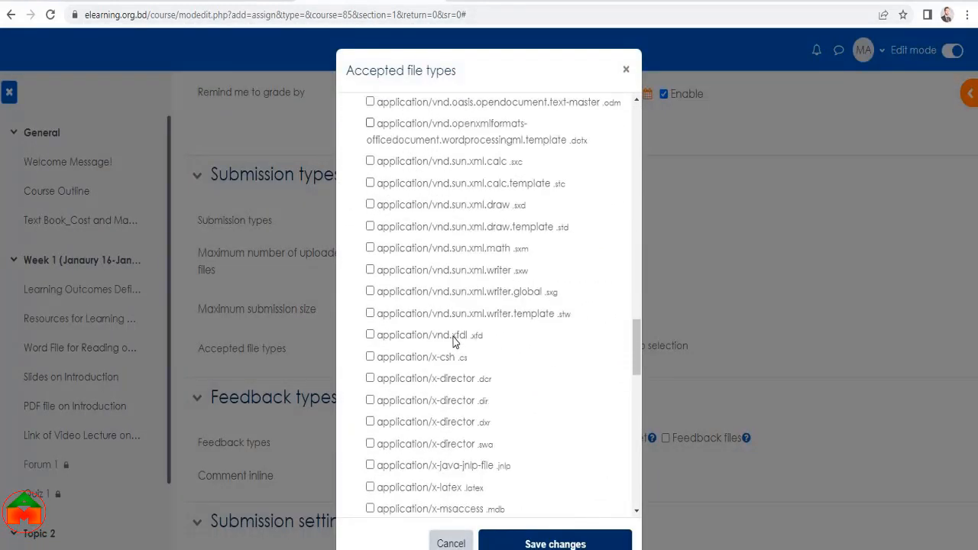
{"action": "scroll", "coordinate": [453, 341], "scroll_direction": "down", "scroll_amount": 10}
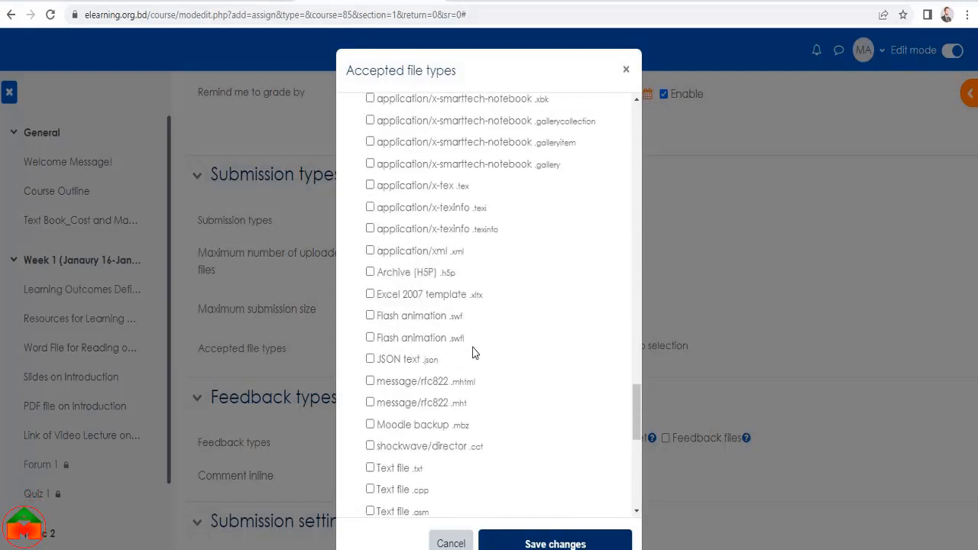
{"action": "scroll", "coordinate": [473, 350], "scroll_direction": "down", "scroll_amount": 5}
{"action": "scroll", "coordinate": [473, 350], "scroll_direction": "up", "scroll_amount": 3}
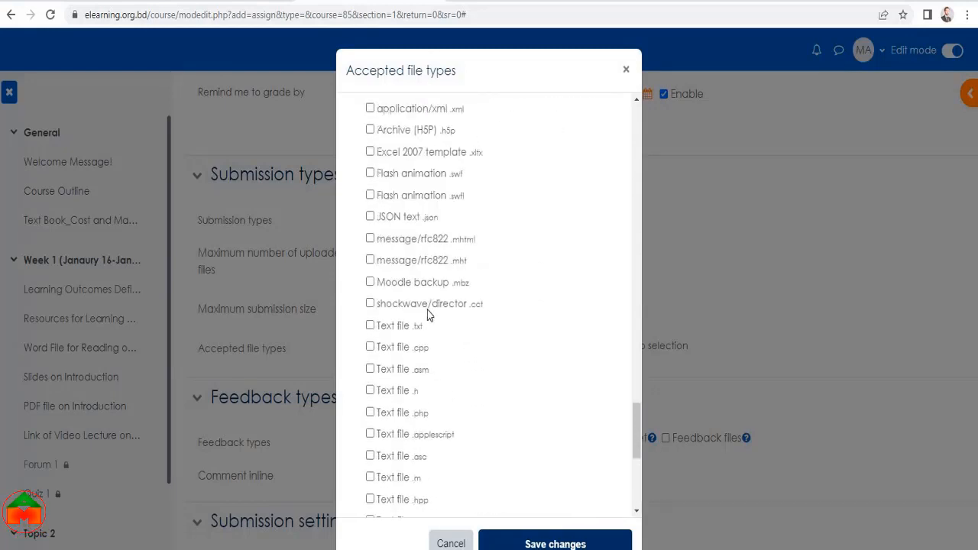
{"action": "left_click", "coordinate": [451, 544]}
{"action": "left_click", "coordinate": [428, 350]}
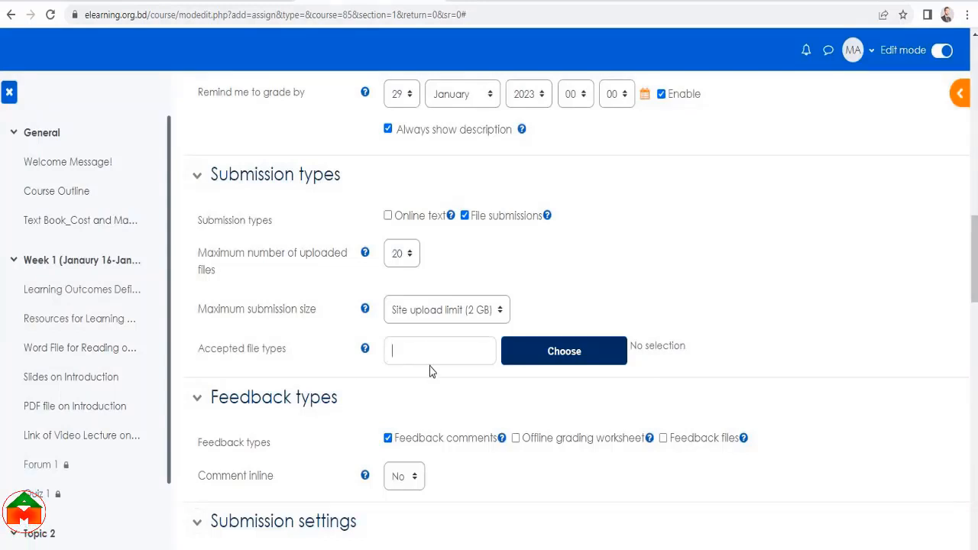
{"action": "left_click", "coordinate": [581, 363]}
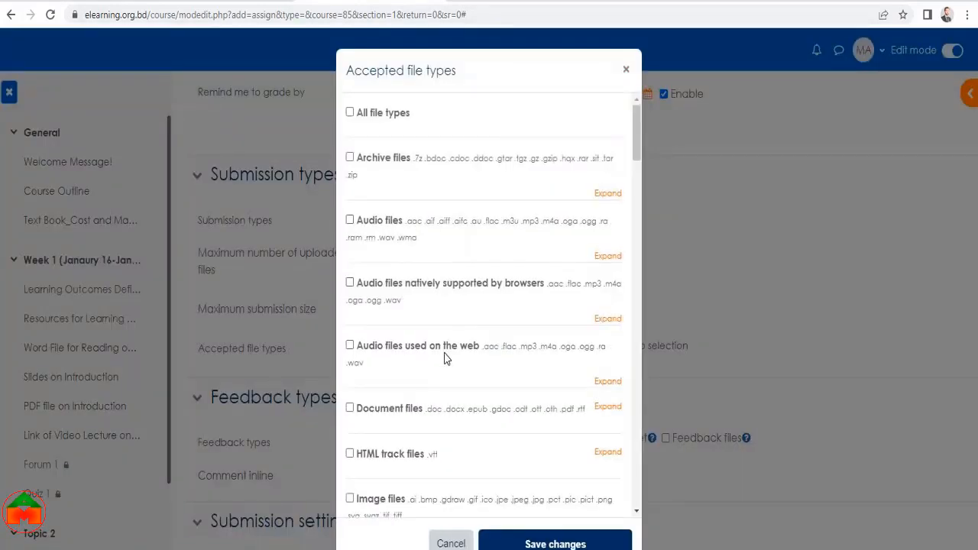
{"action": "left_click", "coordinate": [468, 543]}
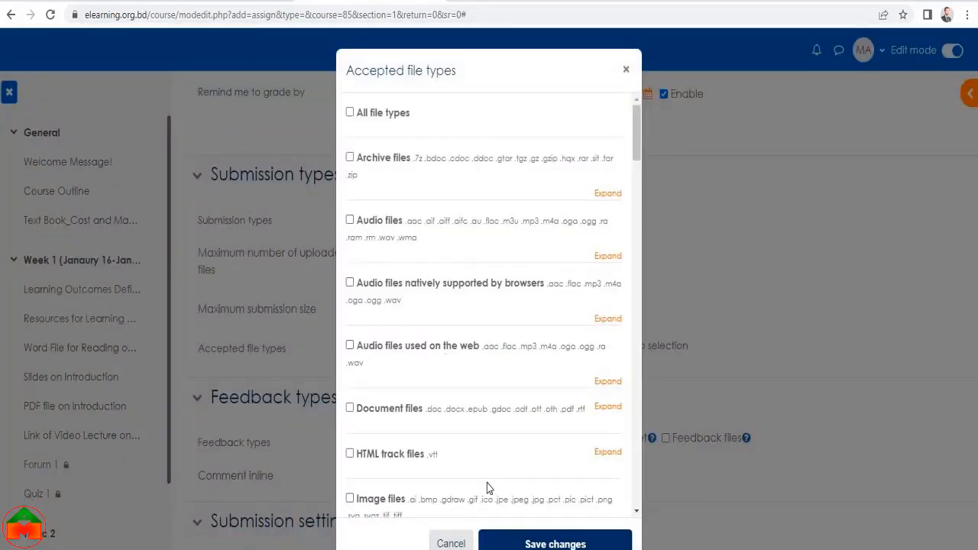
{"action": "scroll", "coordinate": [485, 339], "scroll_direction": "down", "scroll_amount": 10}
{"action": "scroll", "coordinate": [484, 339], "scroll_direction": "down", "scroll_amount": 2}
{"action": "left_click", "coordinate": [463, 223]}
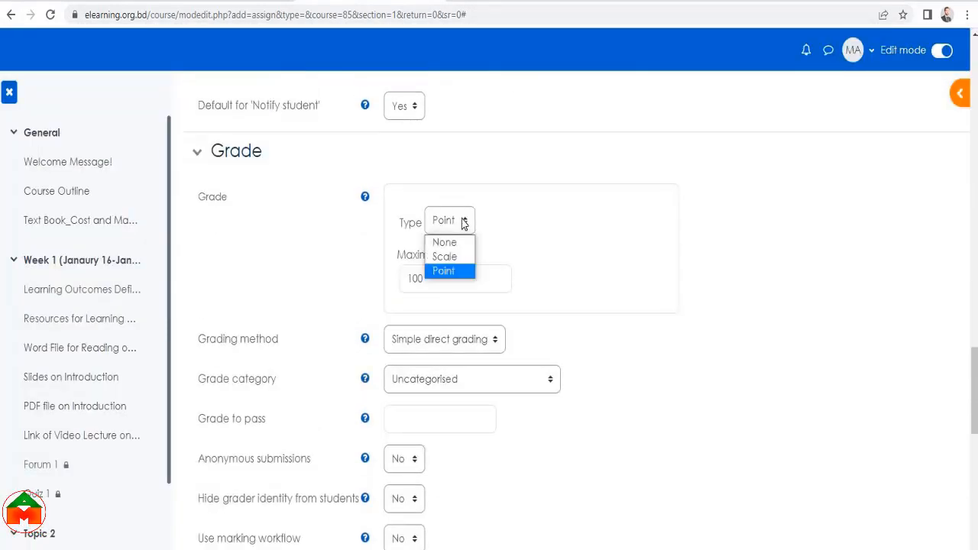
Set the grade to Point with maximum 10, in the Assignment grade category
{"action": "left_click", "coordinate": [443, 272]}
{"action": "left_click_drag", "start_coordinate": [437, 285], "coordinate": [396, 289]}
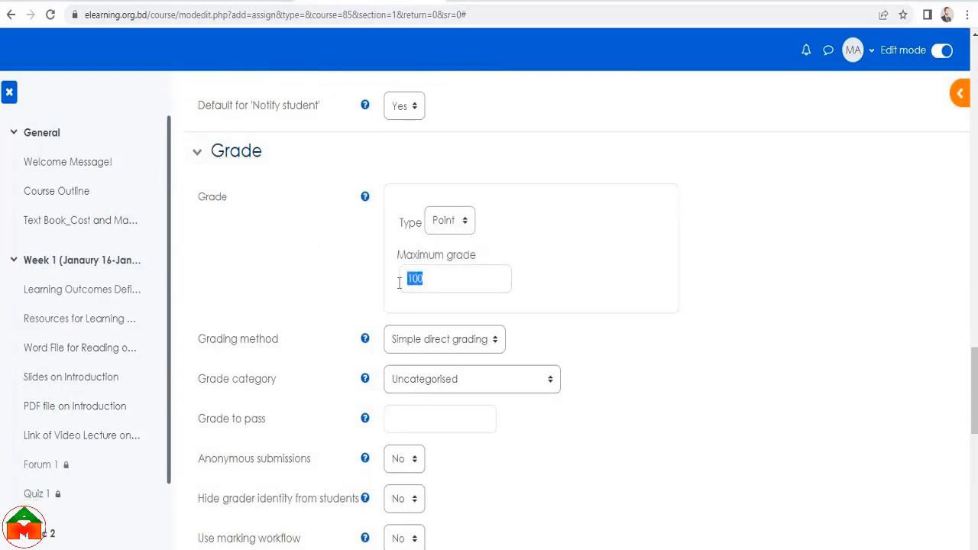
{"action": "key", "text": "BackSpace"}
{"action": "left_click", "coordinate": [441, 382]}
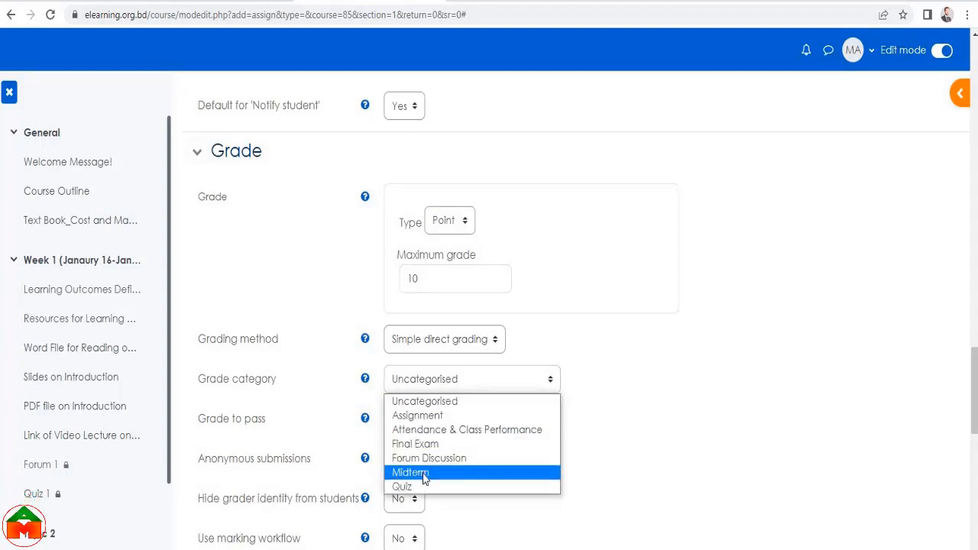
{"action": "left_click", "coordinate": [425, 415]}
{"action": "scroll", "coordinate": [544, 380], "scroll_direction": "down", "scroll_amount": 2}
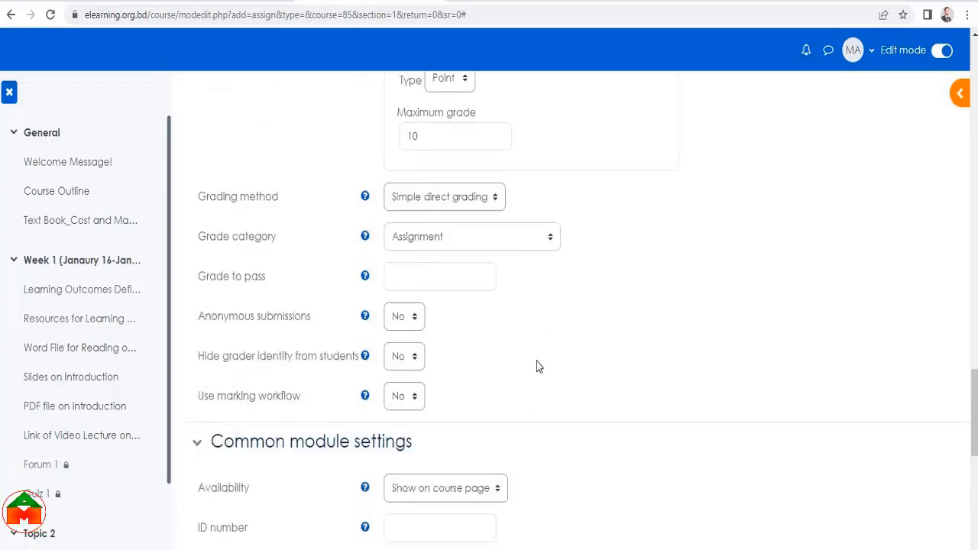
{"action": "scroll", "coordinate": [539, 367], "scroll_direction": "down", "scroll_amount": 4}
Add two Date restrictions under Restrict access
{"action": "scroll", "coordinate": [531, 359], "scroll_direction": "down", "scroll_amount": 2}
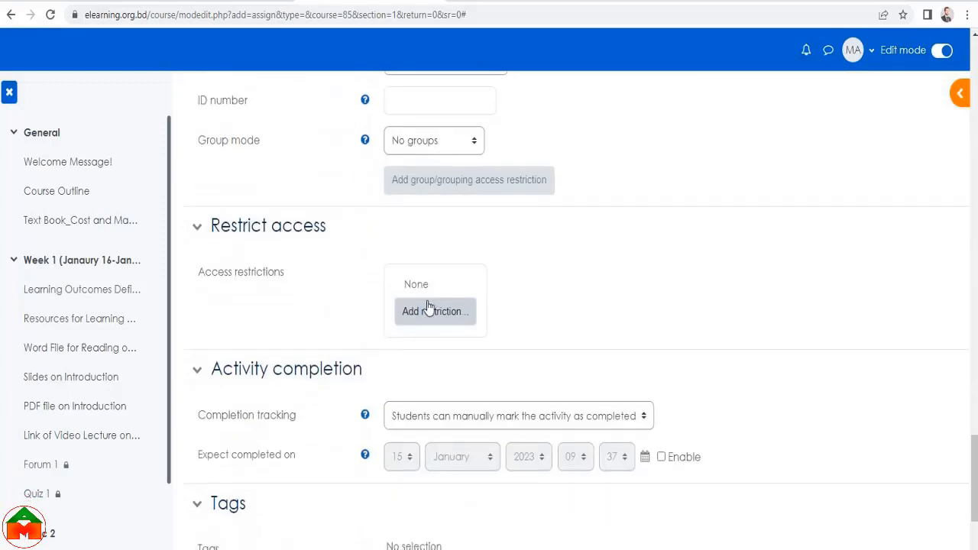
{"action": "left_click", "coordinate": [421, 314]}
{"action": "left_click", "coordinate": [424, 256]}
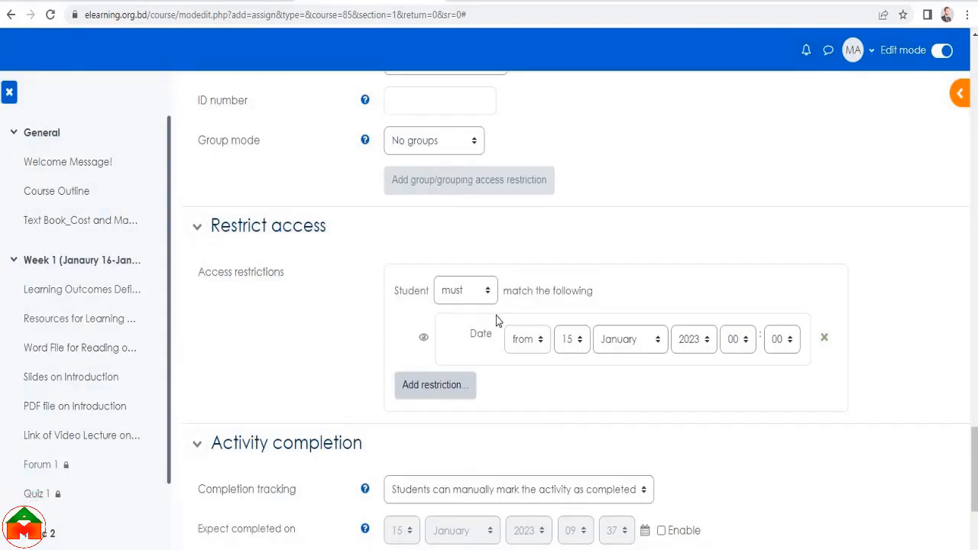
{"action": "left_click", "coordinate": [442, 386]}
{"action": "left_click", "coordinate": [423, 259]}
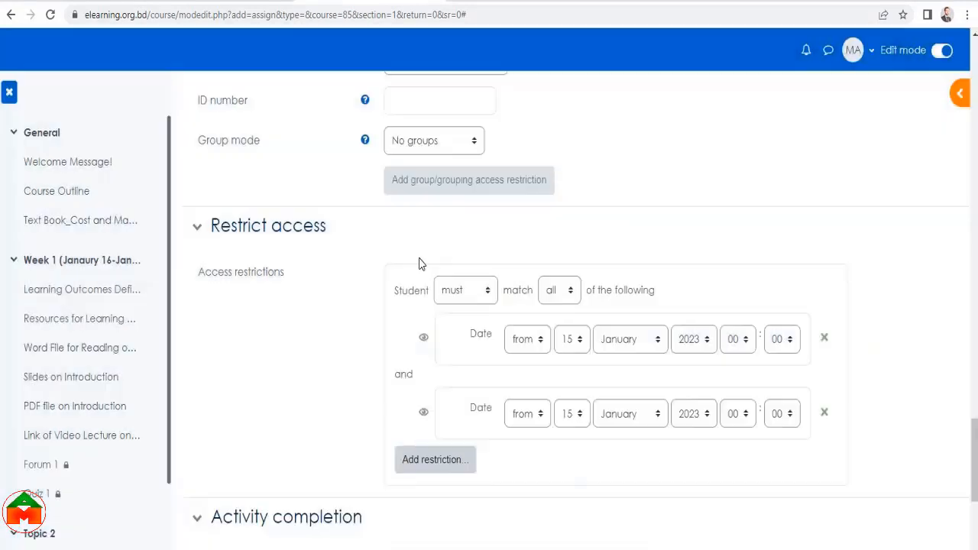
Switch the second date restriction to 'until' and set its day to 22
{"action": "left_click", "coordinate": [529, 419]}
{"action": "left_click", "coordinate": [527, 451]}
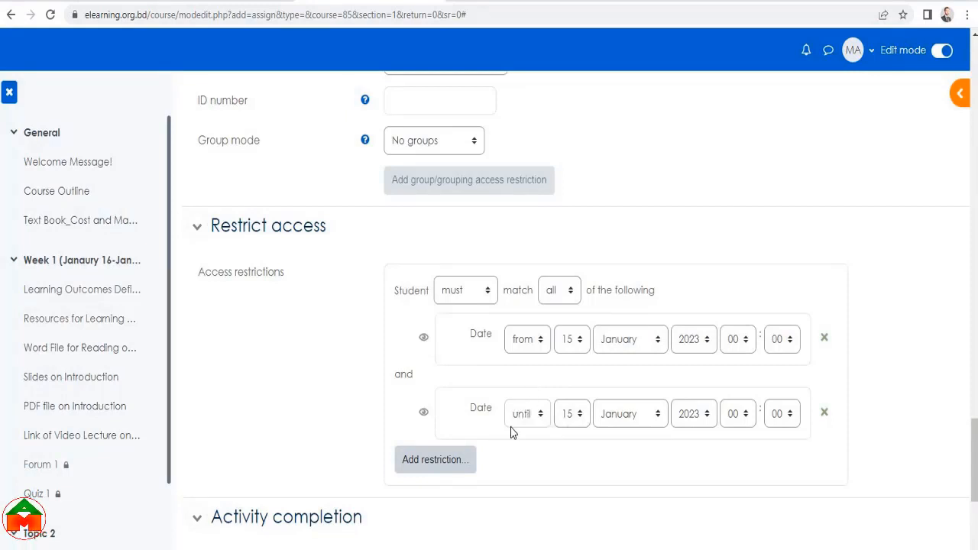
{"action": "left_click", "coordinate": [581, 418]}
{"action": "scroll", "coordinate": [579, 329], "scroll_direction": "down", "scroll_amount": 3}
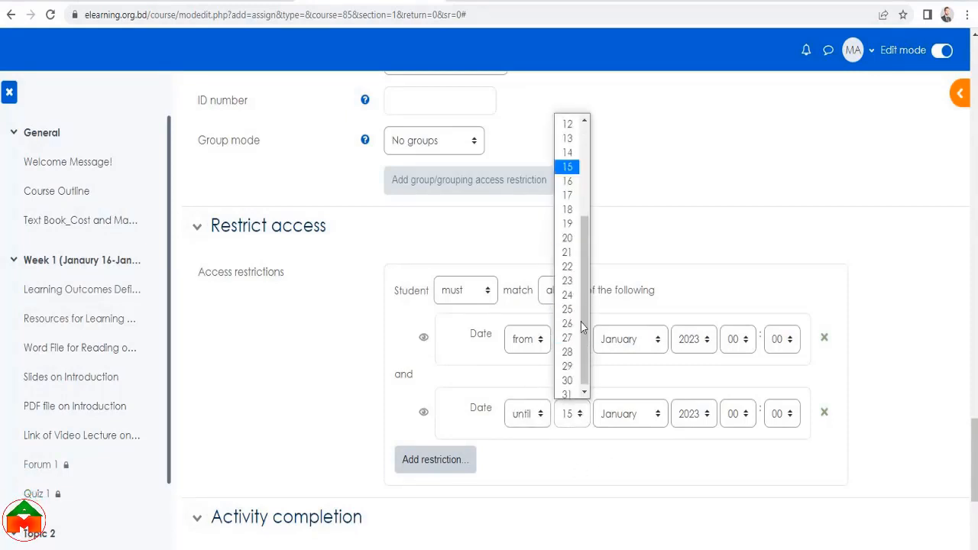
{"action": "left_click", "coordinate": [569, 263]}
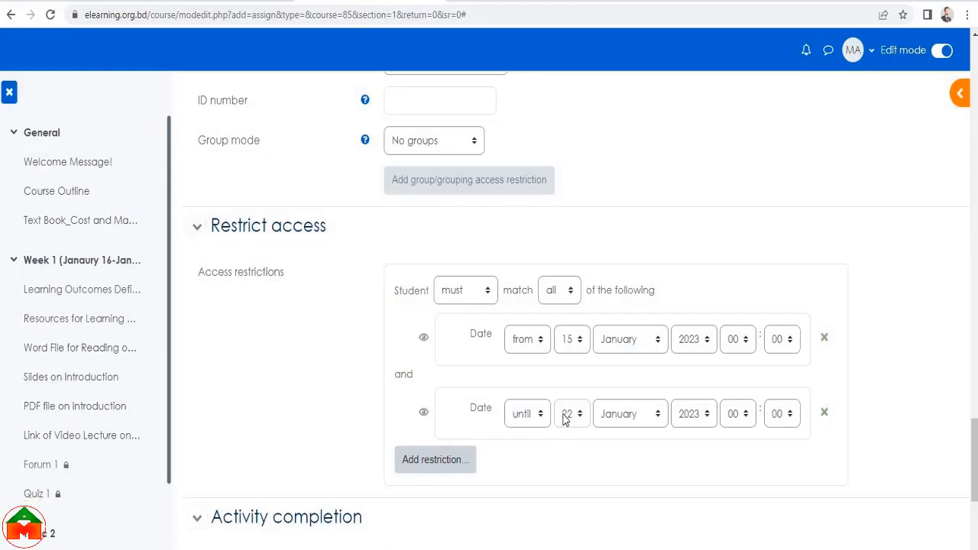
Set completion tracking to 'Show activity as complete when conditions are met'
{"action": "scroll", "coordinate": [513, 432], "scroll_direction": "down", "scroll_amount": 5}
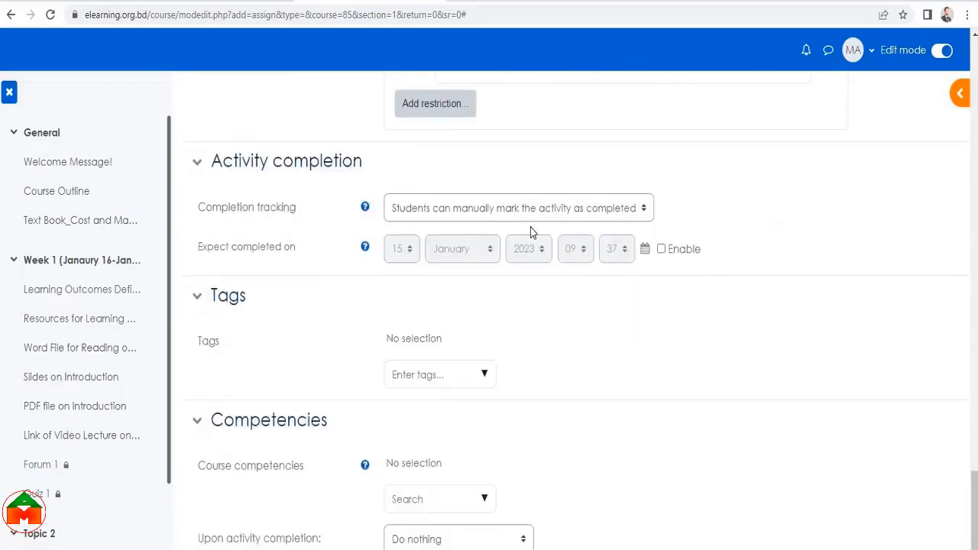
{"action": "left_click", "coordinate": [533, 218]}
{"action": "left_click", "coordinate": [497, 260]}
{"action": "left_click", "coordinate": [476, 214]}
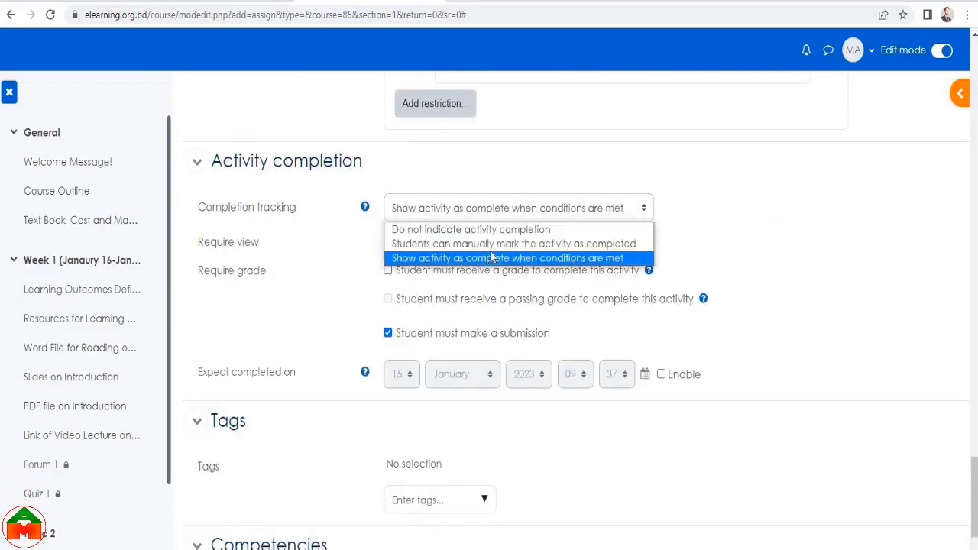
{"action": "left_click", "coordinate": [495, 245]}
{"action": "left_click", "coordinate": [510, 215]}
{"action": "left_click", "coordinate": [505, 260]}
Scroll through the form to review the Homwork 1 settings
{"action": "scroll", "coordinate": [559, 389], "scroll_direction": "down", "scroll_amount": 5}
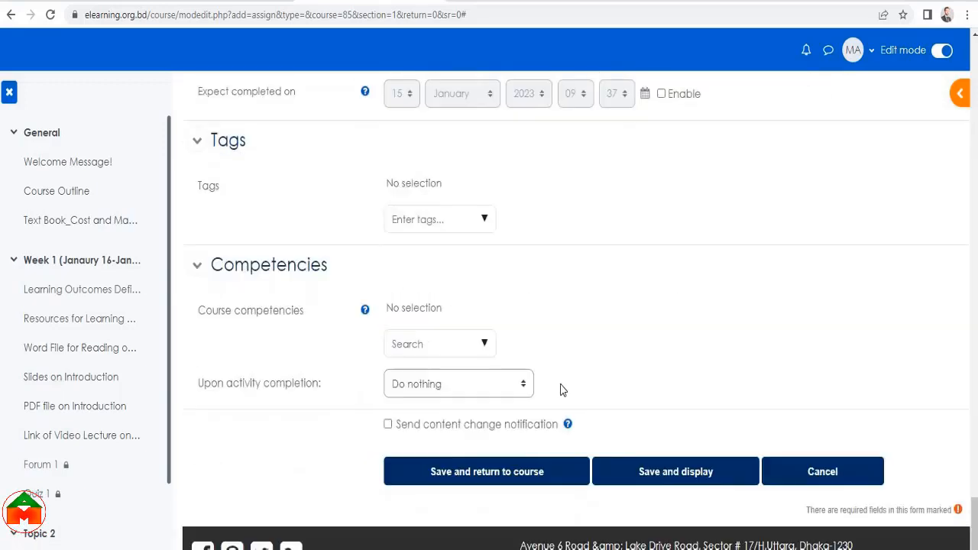
{"action": "scroll", "coordinate": [563, 384], "scroll_direction": "up", "scroll_amount": 20}
{"action": "scroll", "coordinate": [563, 386], "scroll_direction": "up", "scroll_amount": 20}
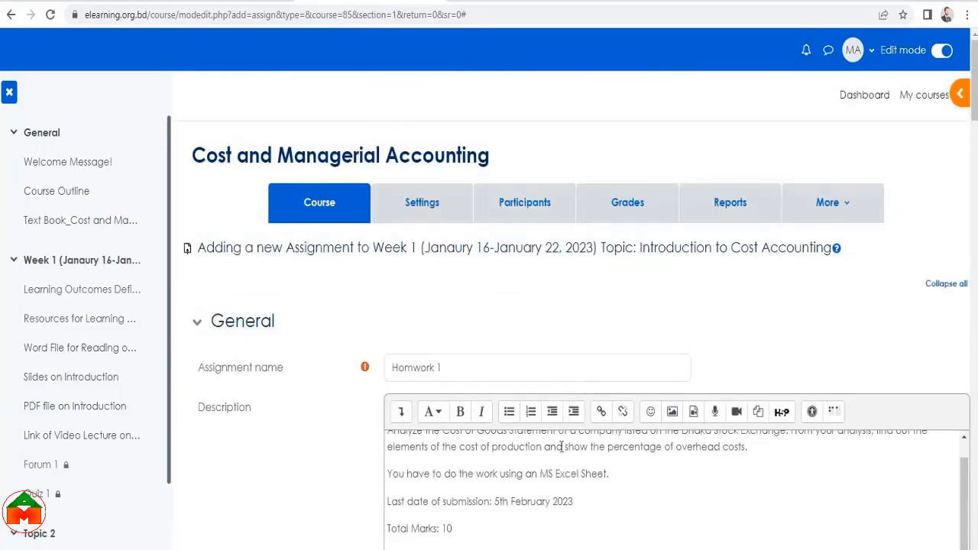
{"action": "scroll", "coordinate": [597, 479], "scroll_direction": "down", "scroll_amount": 10}
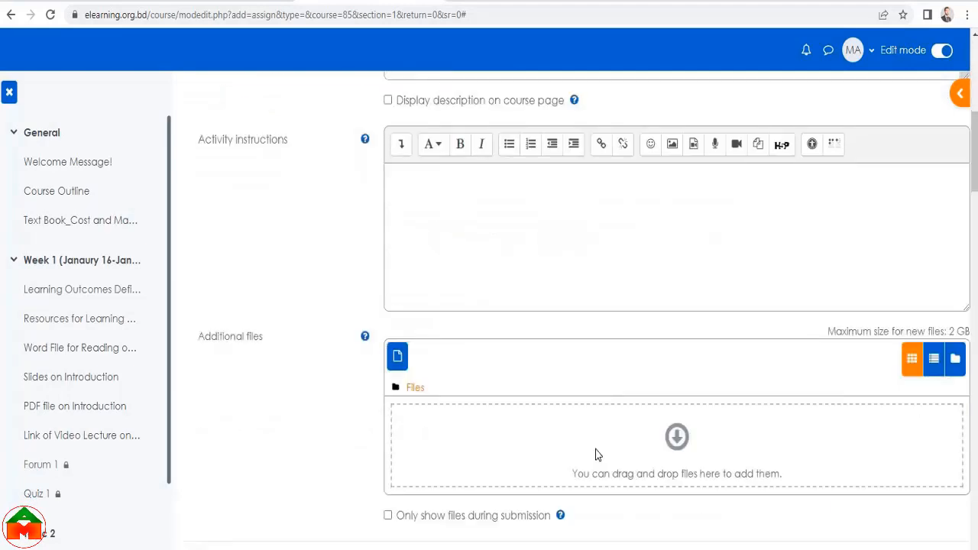
{"action": "scroll", "coordinate": [597, 452], "scroll_direction": "down", "scroll_amount": 15}
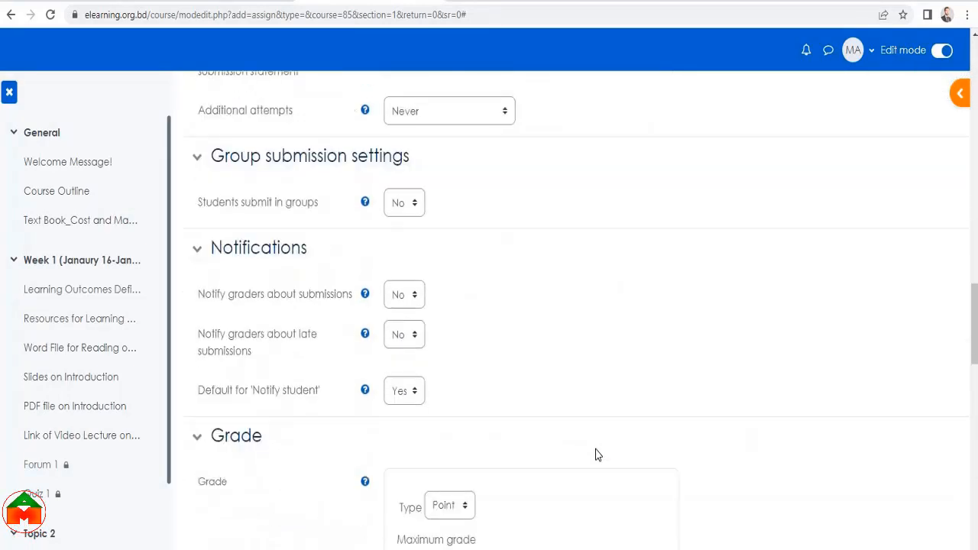
{"action": "scroll", "coordinate": [597, 454], "scroll_direction": "down", "scroll_amount": 6}
{"action": "scroll", "coordinate": [593, 451], "scroll_direction": "up", "scroll_amount": 6}
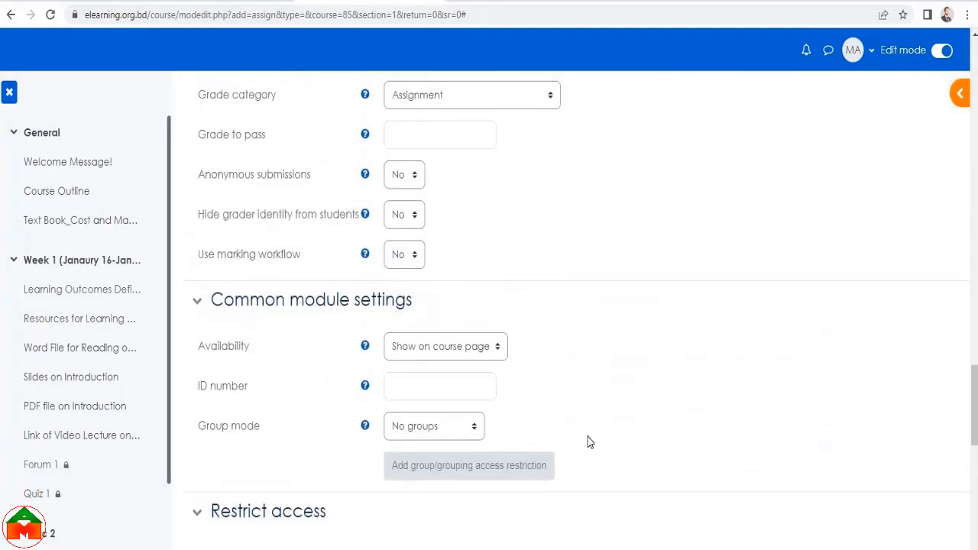
{"action": "scroll", "coordinate": [479, 414], "scroll_direction": "down", "scroll_amount": 4}
{"action": "scroll", "coordinate": [452, 376], "scroll_direction": "up", "scroll_amount": 5}
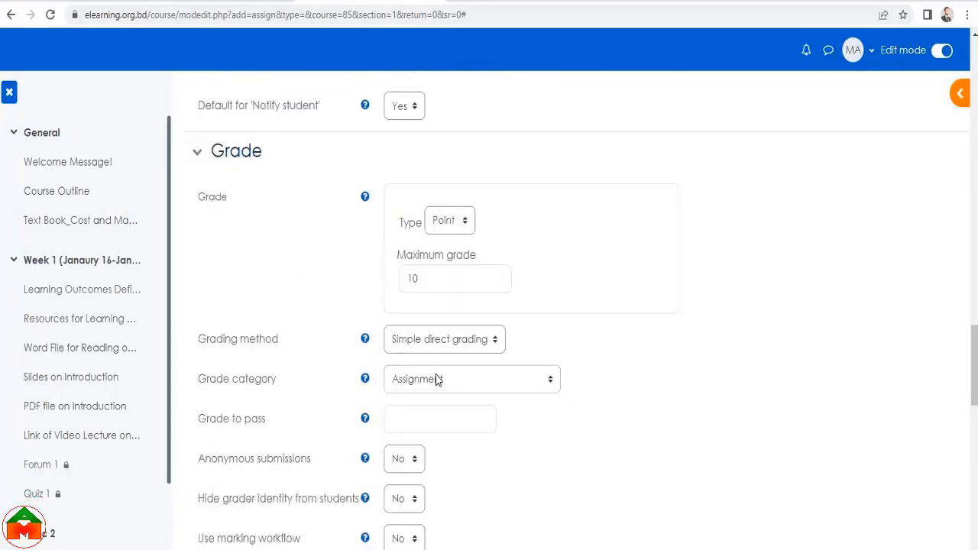
{"action": "scroll", "coordinate": [499, 410], "scroll_direction": "down", "scroll_amount": 9}
{"action": "scroll", "coordinate": [500, 410], "scroll_direction": "up", "scroll_amount": 12}
{"action": "scroll", "coordinate": [505, 420], "scroll_direction": "up", "scroll_amount": 2}
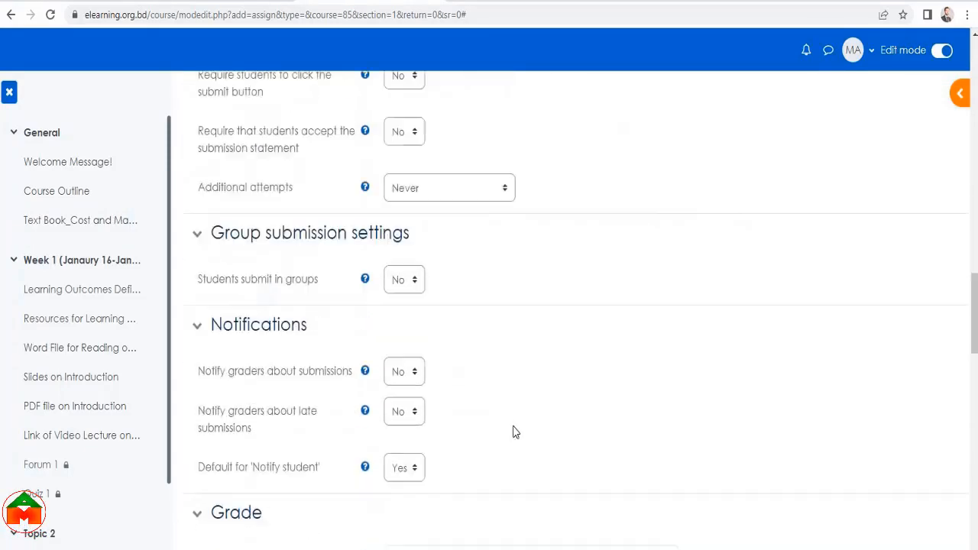
{"action": "scroll", "coordinate": [527, 419], "scroll_direction": "down", "scroll_amount": 12}
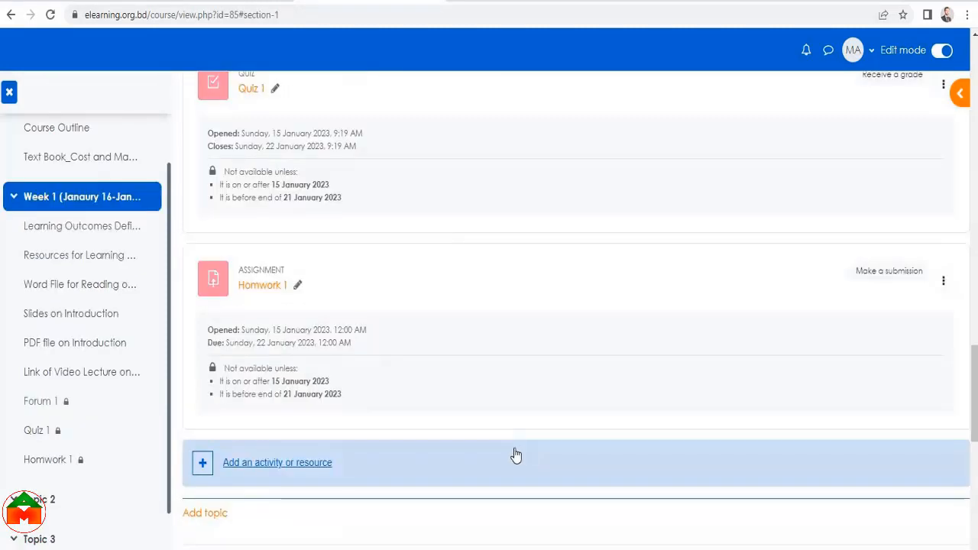
{"action": "scroll", "coordinate": [491, 453], "scroll_direction": "up", "scroll_amount": 14}
{"action": "scroll", "coordinate": [489, 451], "scroll_direction": "up", "scroll_amount": 8}
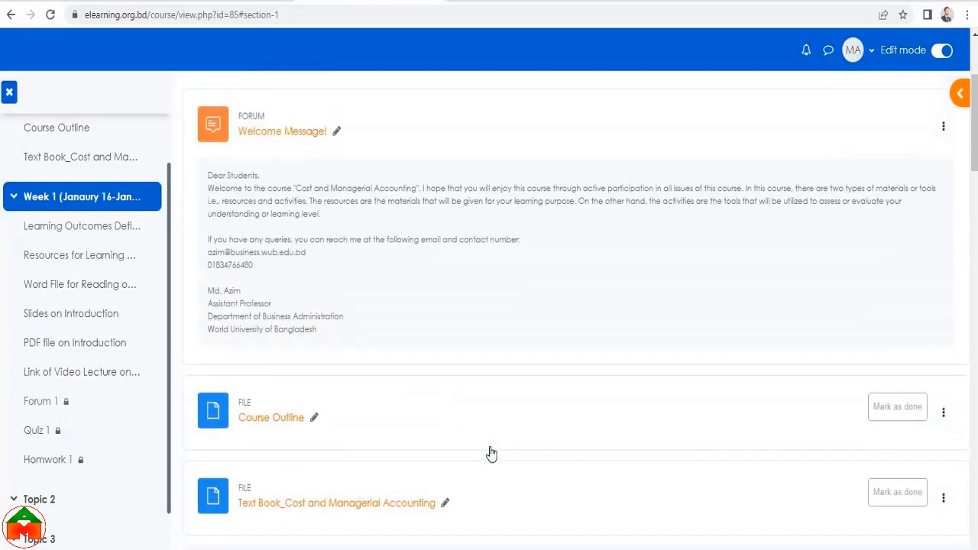
{"action": "scroll", "coordinate": [441, 430], "scroll_direction": "down", "scroll_amount": 2}
{"action": "scroll", "coordinate": [362, 218], "scroll_direction": "up", "scroll_amount": 2}
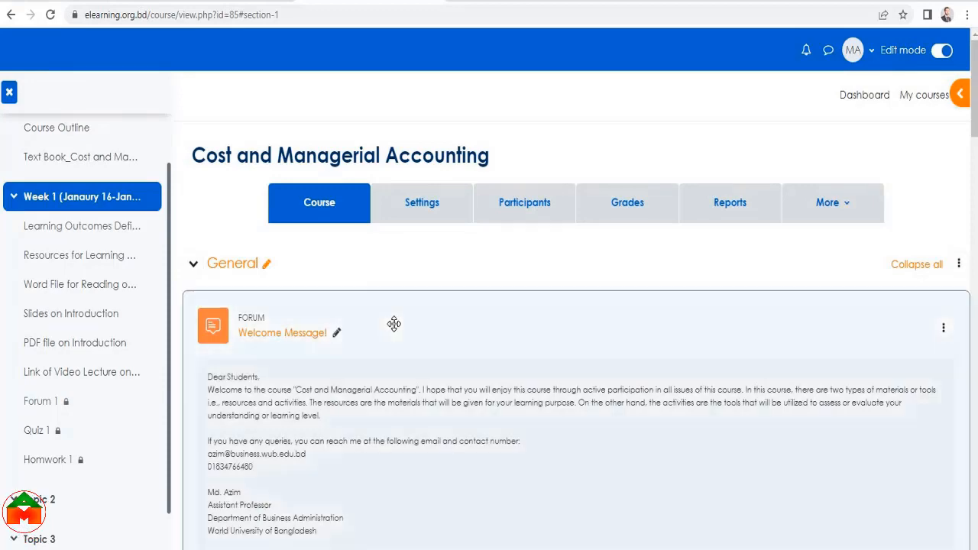
{"action": "scroll", "coordinate": [392, 323], "scroll_direction": "down", "scroll_amount": 5}
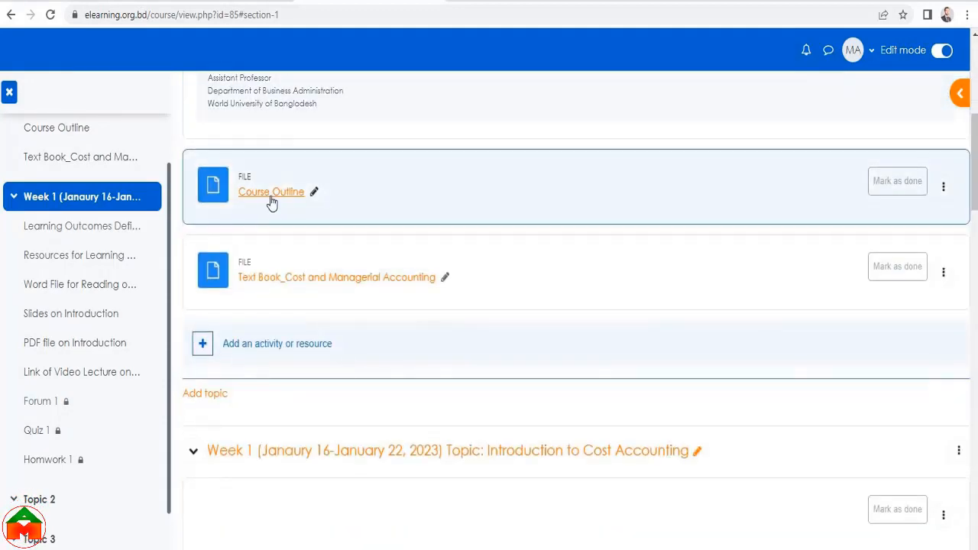
{"action": "scroll", "coordinate": [295, 293], "scroll_direction": "down", "scroll_amount": 3}
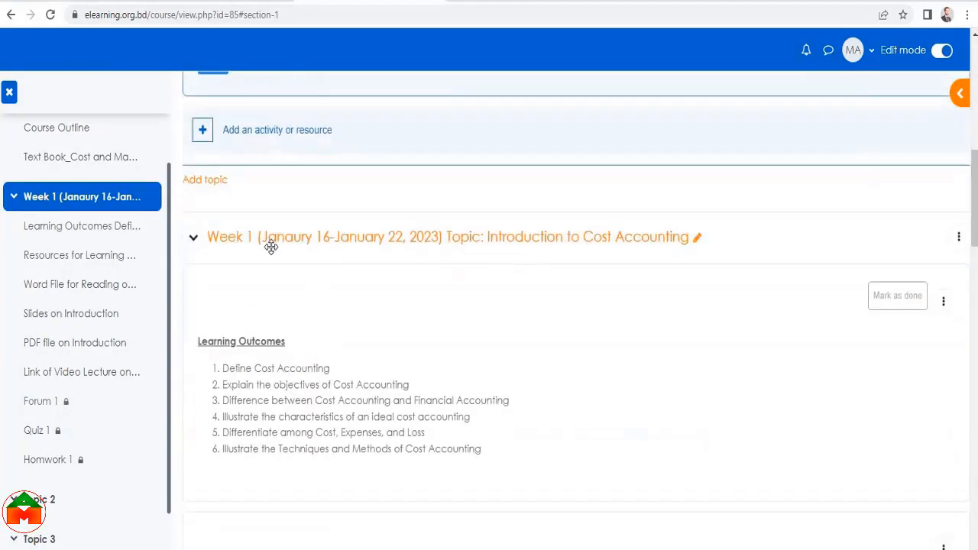
{"action": "scroll", "coordinate": [316, 264], "scroll_direction": "down", "scroll_amount": 2}
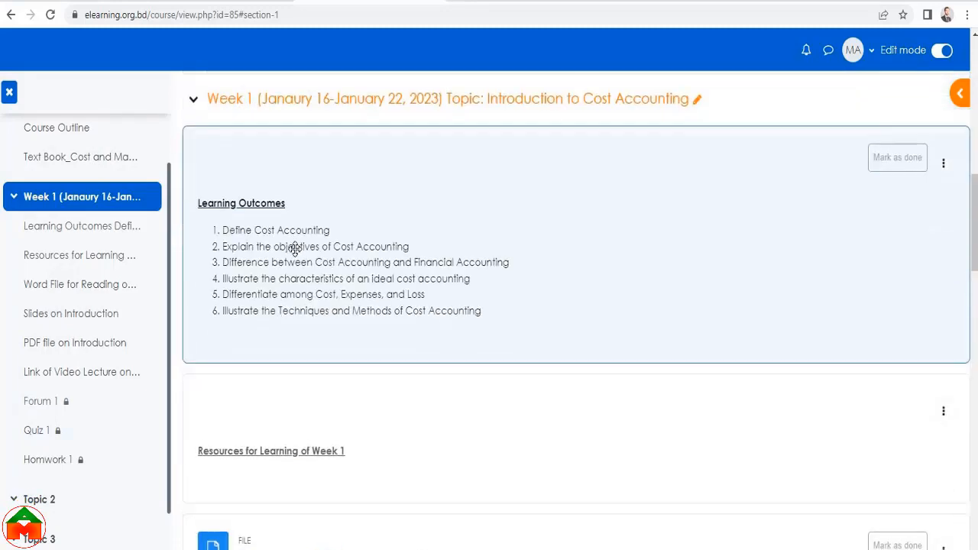
{"action": "scroll", "coordinate": [320, 277], "scroll_direction": "down", "scroll_amount": 4}
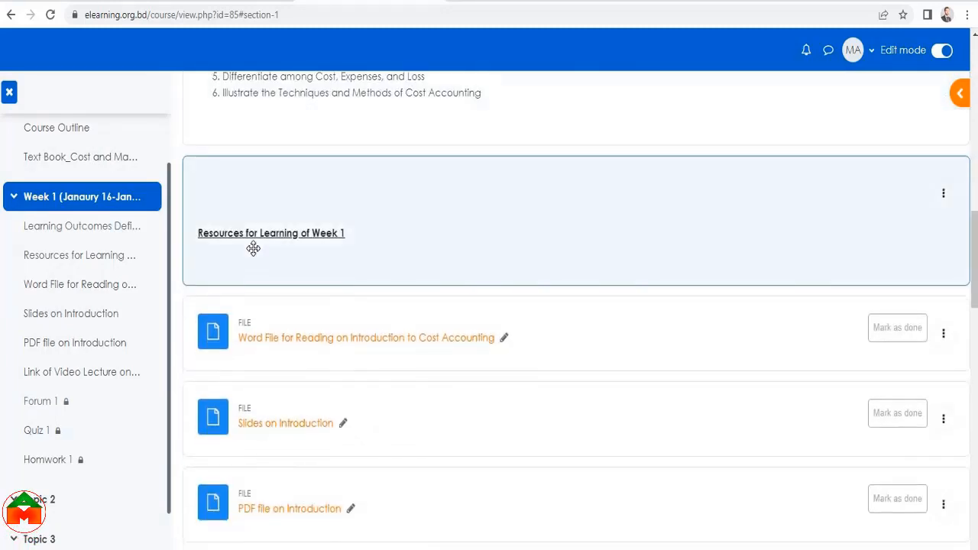
{"action": "scroll", "coordinate": [272, 257], "scroll_direction": "down", "scroll_amount": 3}
{"action": "scroll", "coordinate": [285, 257], "scroll_direction": "up", "scroll_amount": 1}
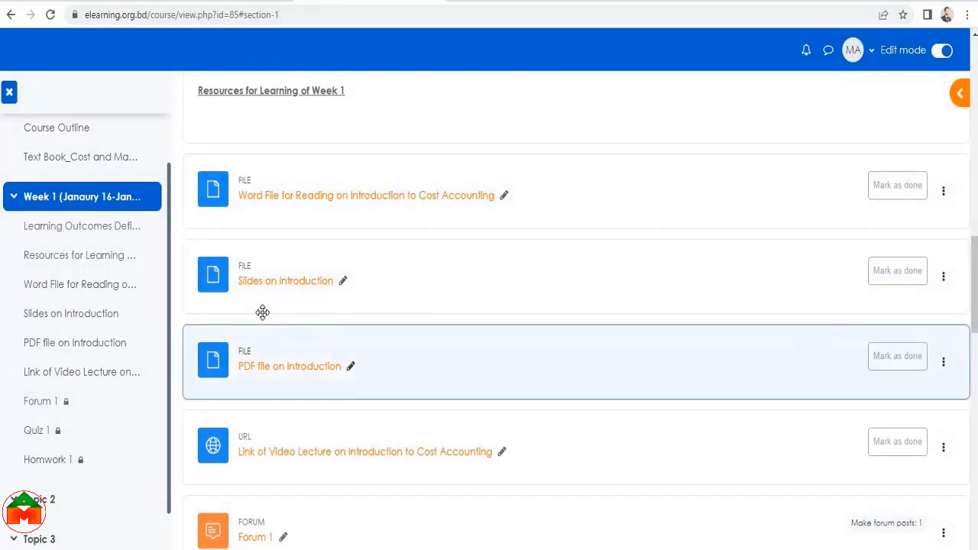
{"action": "scroll", "coordinate": [332, 321], "scroll_direction": "down", "scroll_amount": 1}
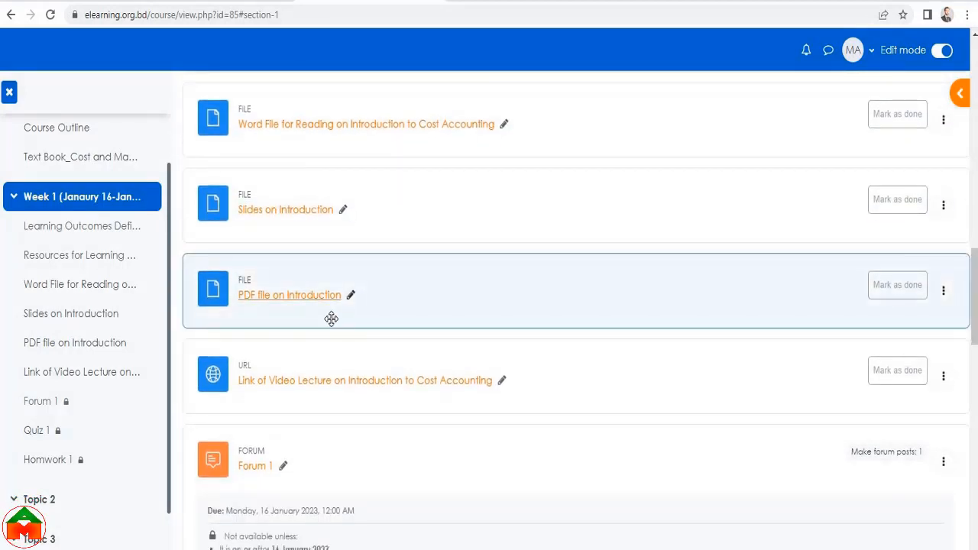
{"action": "scroll", "coordinate": [306, 321], "scroll_direction": "down", "scroll_amount": 1}
{"action": "scroll", "coordinate": [295, 327], "scroll_direction": "down", "scroll_amount": 2}
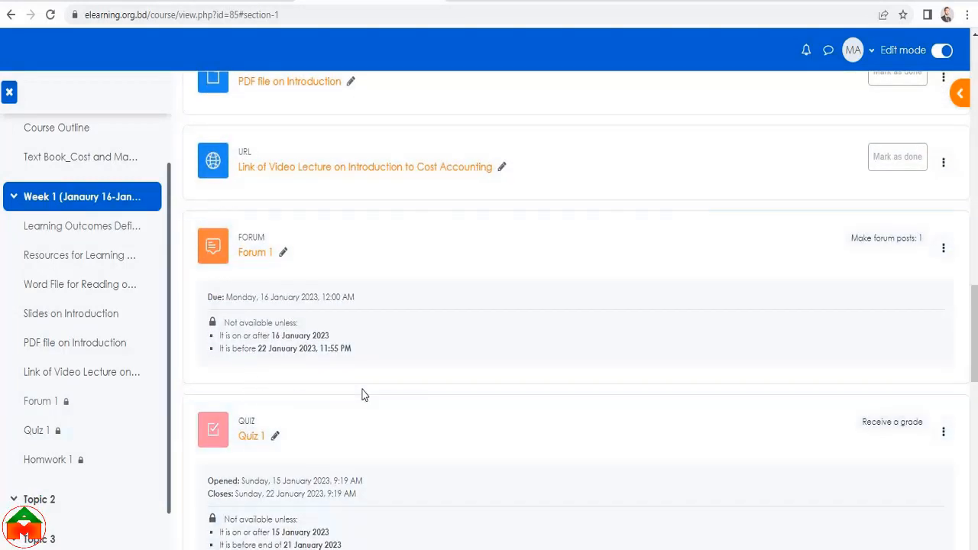
{"action": "scroll", "coordinate": [348, 394], "scroll_direction": "up", "scroll_amount": 2}
{"action": "scroll", "coordinate": [319, 420], "scroll_direction": "down", "scroll_amount": 3}
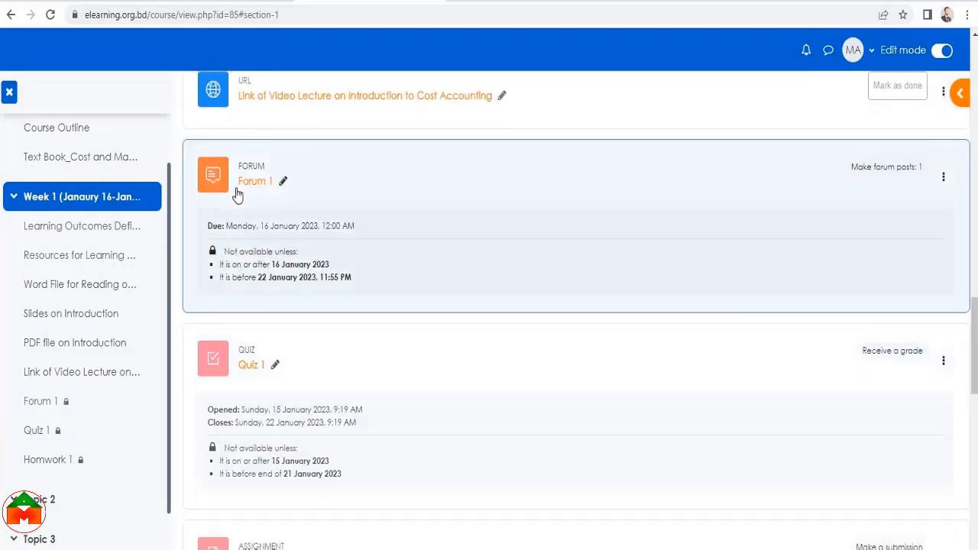
{"action": "scroll", "coordinate": [293, 372], "scroll_direction": "up", "scroll_amount": 9}
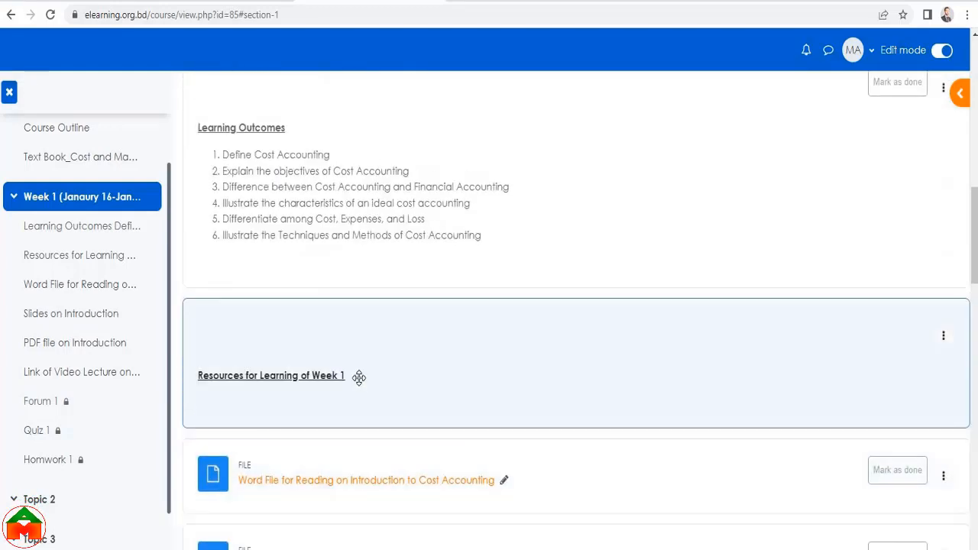
{"action": "left_click_drag", "start_coordinate": [267, 386], "coordinate": [222, 377]}
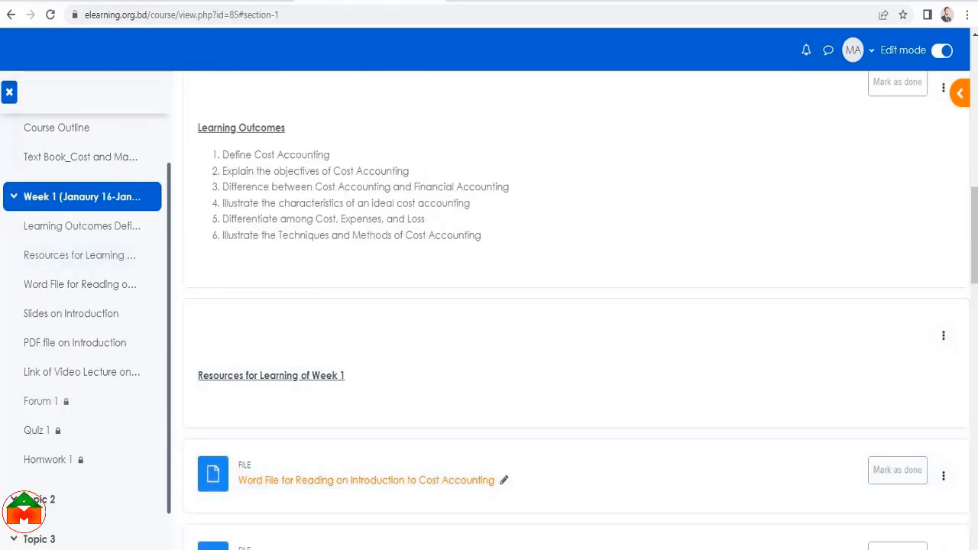
{"action": "scroll", "coordinate": [518, 421], "scroll_direction": "down", "scroll_amount": 13}
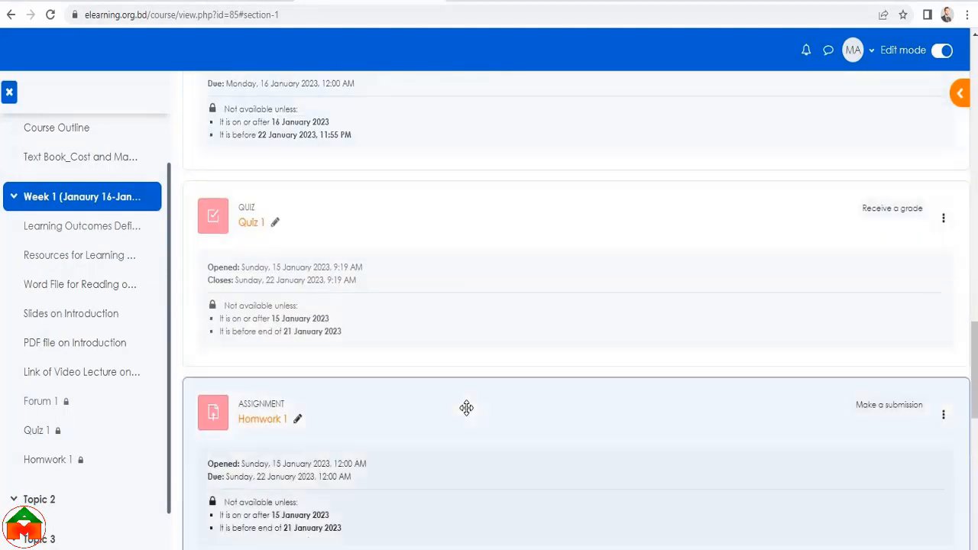
{"action": "scroll", "coordinate": [351, 329], "scroll_direction": "down", "scroll_amount": 2}
Add a Label to Week 1 with the pasted text 'Activities for Assessment of Week 1'
{"action": "left_click", "coordinate": [262, 243]}
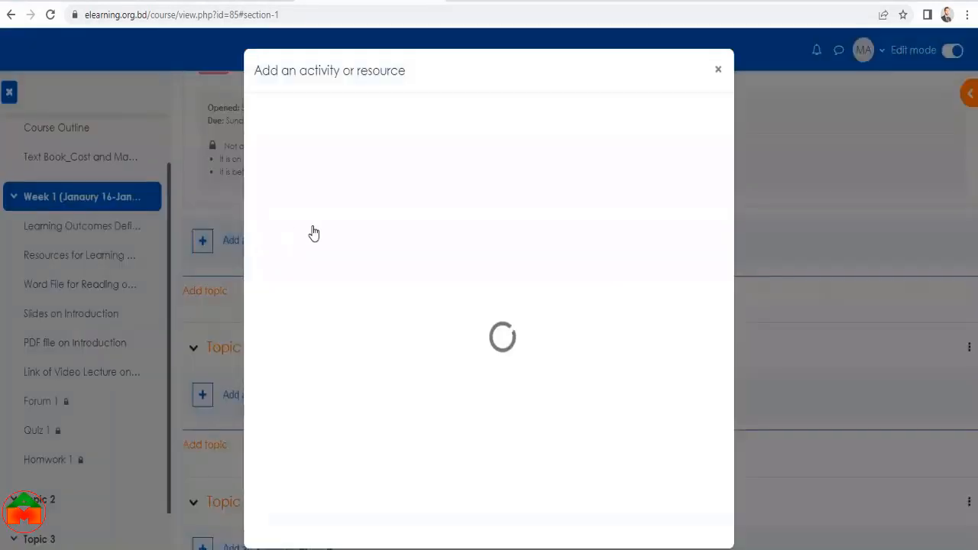
{"action": "left_click", "coordinate": [430, 159]}
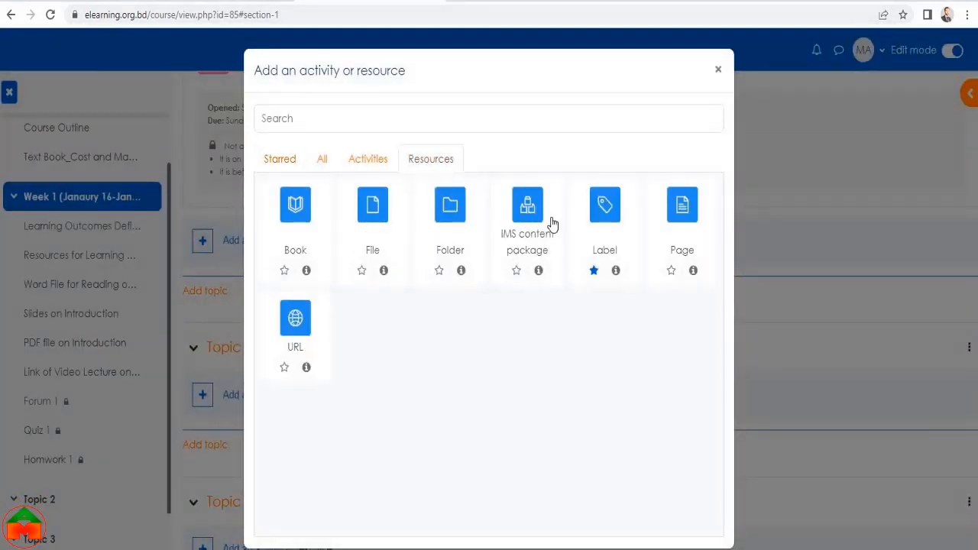
{"action": "left_click", "coordinate": [604, 207]}
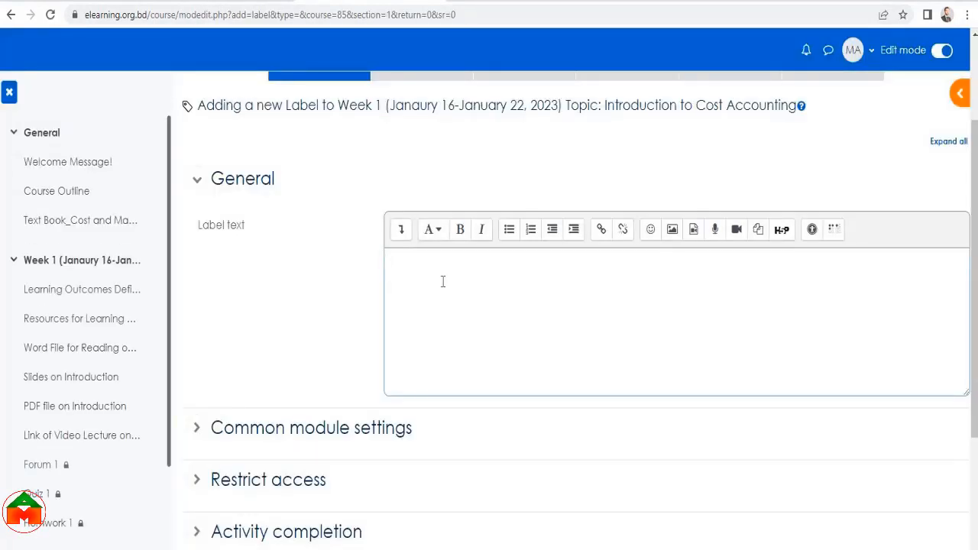
{"action": "left_click", "coordinate": [443, 282]}
{"action": "type", "text": "Activities for Assessment of Week 1"}
{"action": "scroll", "coordinate": [526, 356], "scroll_direction": "down", "scroll_amount": 3}
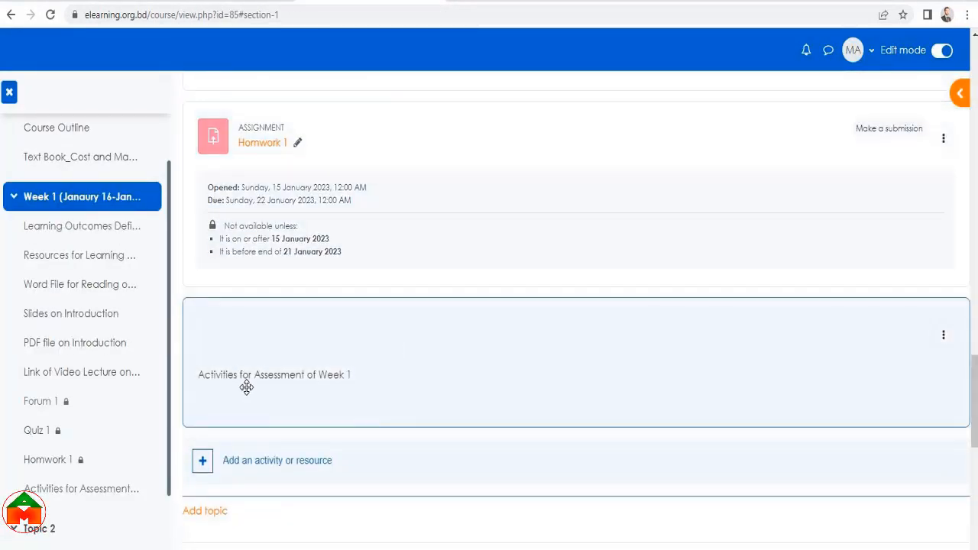
{"action": "scroll", "coordinate": [270, 383], "scroll_direction": "up", "scroll_amount": 7}
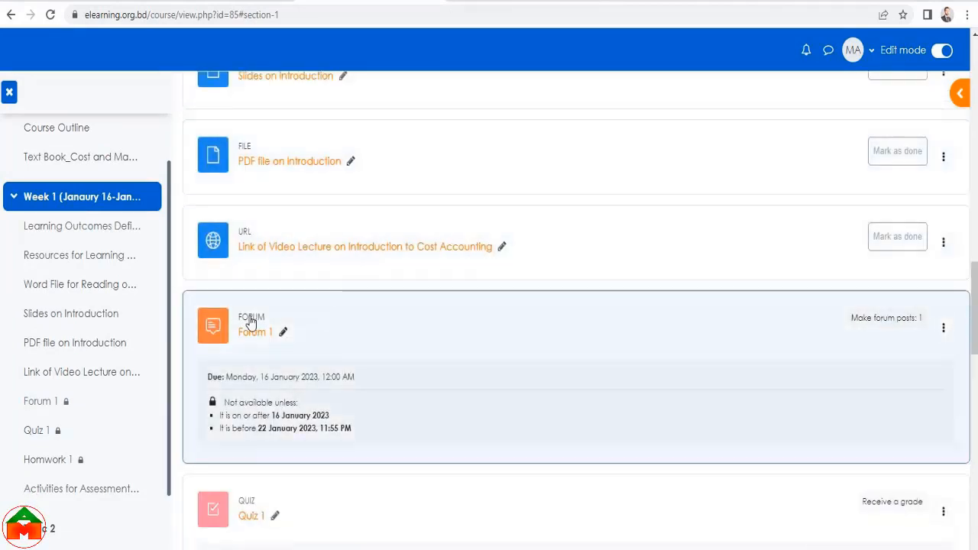
{"action": "scroll", "coordinate": [325, 343], "scroll_direction": "down", "scroll_amount": 8}
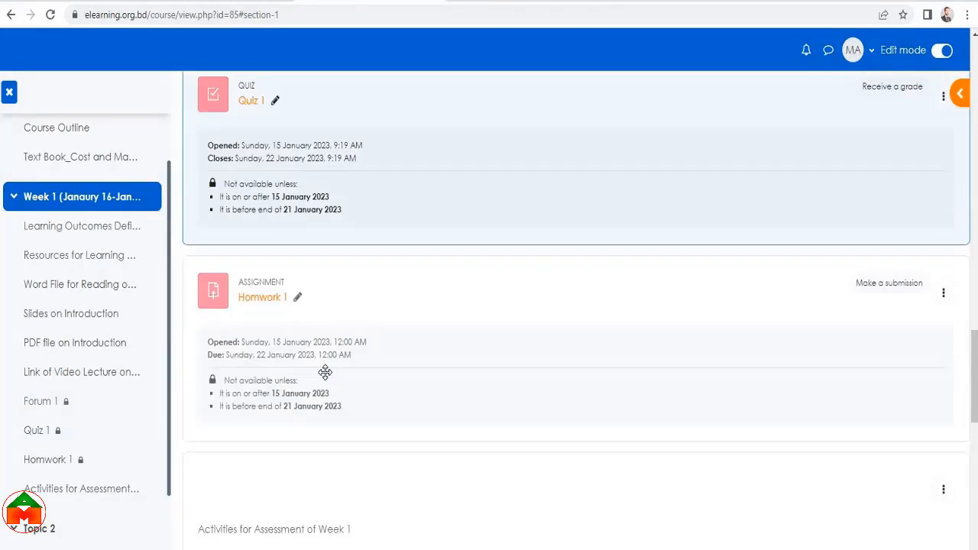
{"action": "scroll", "coordinate": [224, 356], "scroll_direction": "up", "scroll_amount": 1}
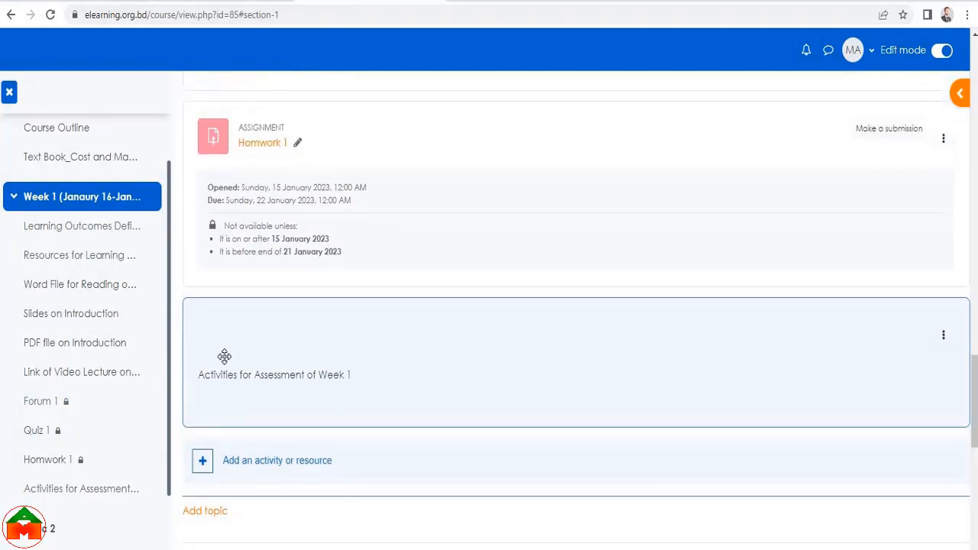
Drag the label up past Homwork 1 and Quiz 1 until it sits above Forum 1
{"action": "left_click_drag", "start_coordinate": [282, 339], "coordinate": [280, 140]}
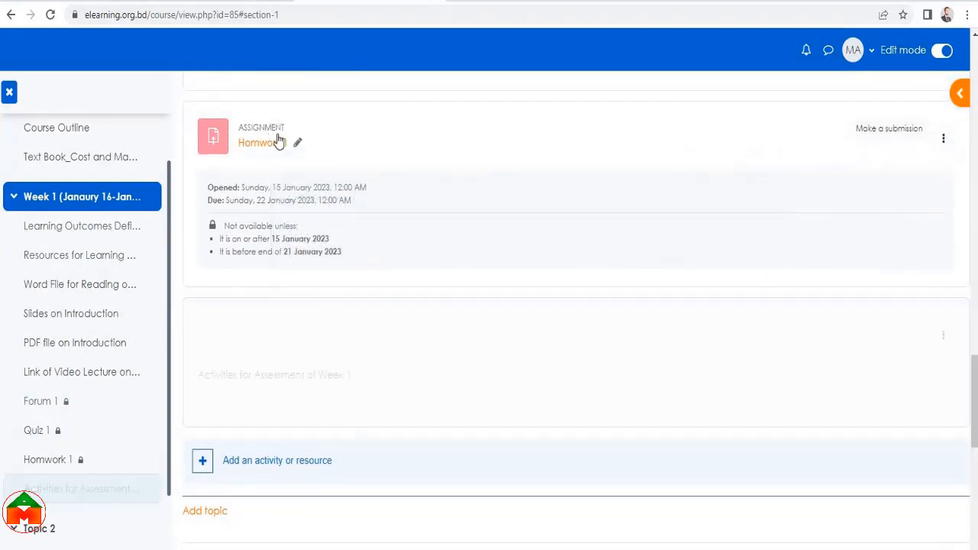
{"action": "scroll", "coordinate": [332, 267], "scroll_direction": "up", "scroll_amount": 4}
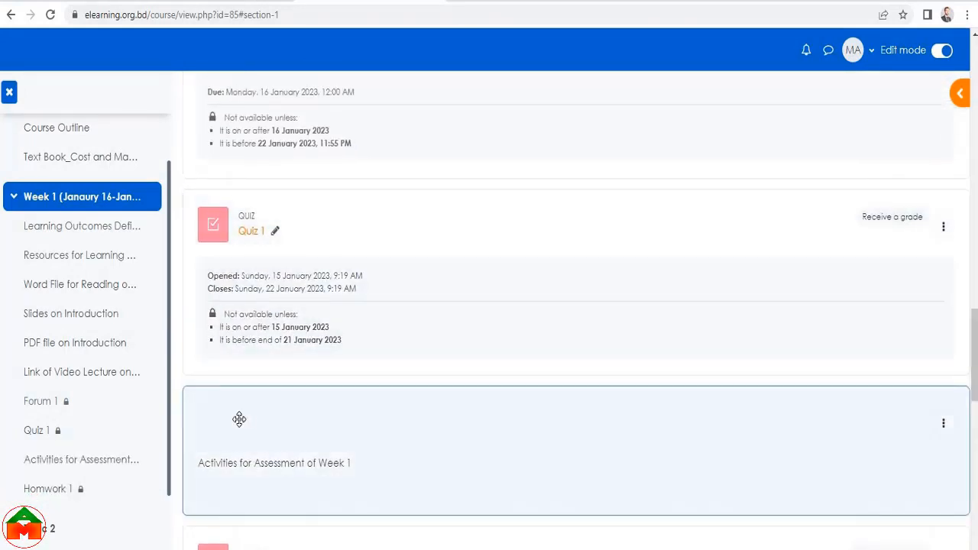
{"action": "left_click_drag", "start_coordinate": [240, 419], "coordinate": [230, 199]}
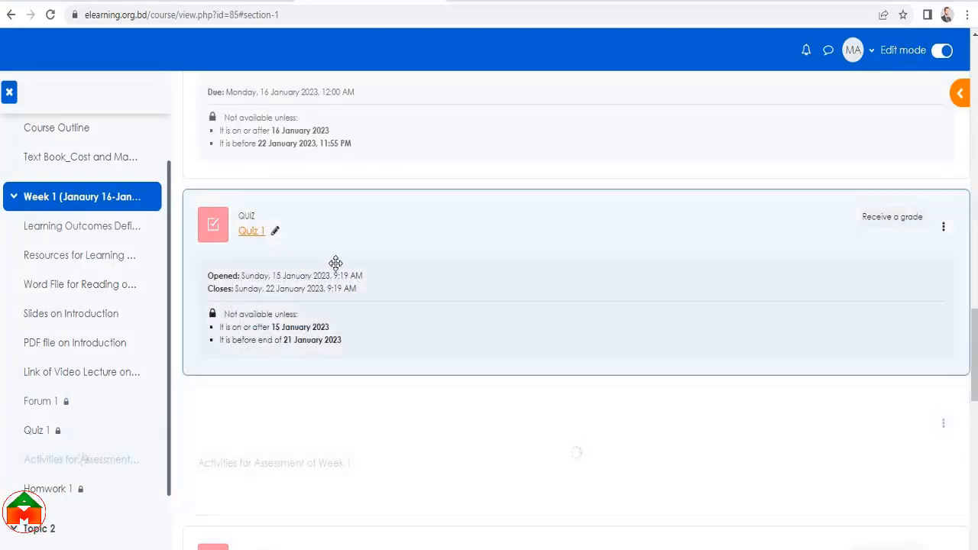
{"action": "scroll", "coordinate": [340, 265], "scroll_direction": "up", "scroll_amount": 3}
{"action": "left_click_drag", "start_coordinate": [287, 436], "coordinate": [288, 309]}
{"action": "scroll", "coordinate": [329, 349], "scroll_direction": "down", "scroll_amount": 2}
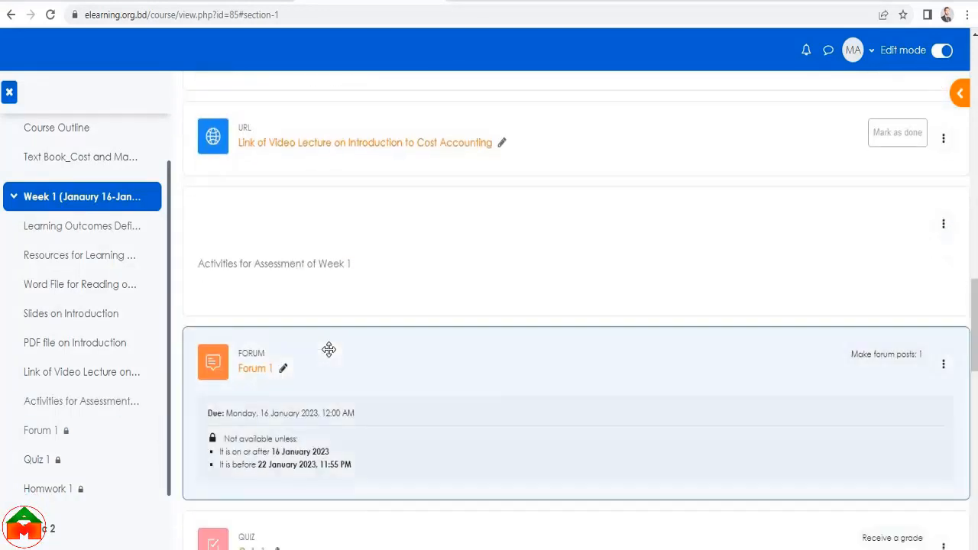
{"action": "scroll", "coordinate": [326, 330], "scroll_direction": "up", "scroll_amount": 2}
{"action": "scroll", "coordinate": [258, 275], "scroll_direction": "down", "scroll_amount": 2}
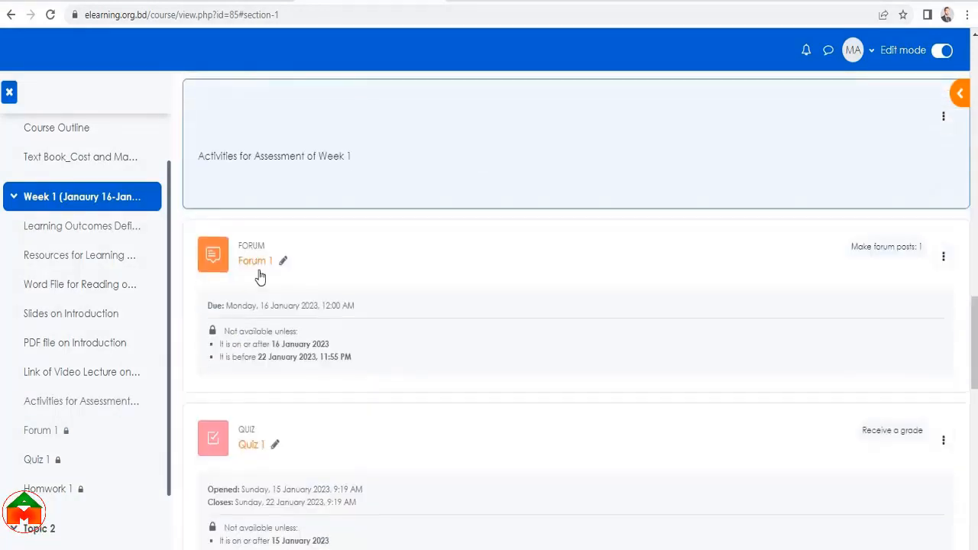
{"action": "scroll", "coordinate": [291, 298], "scroll_direction": "down", "scroll_amount": 4}
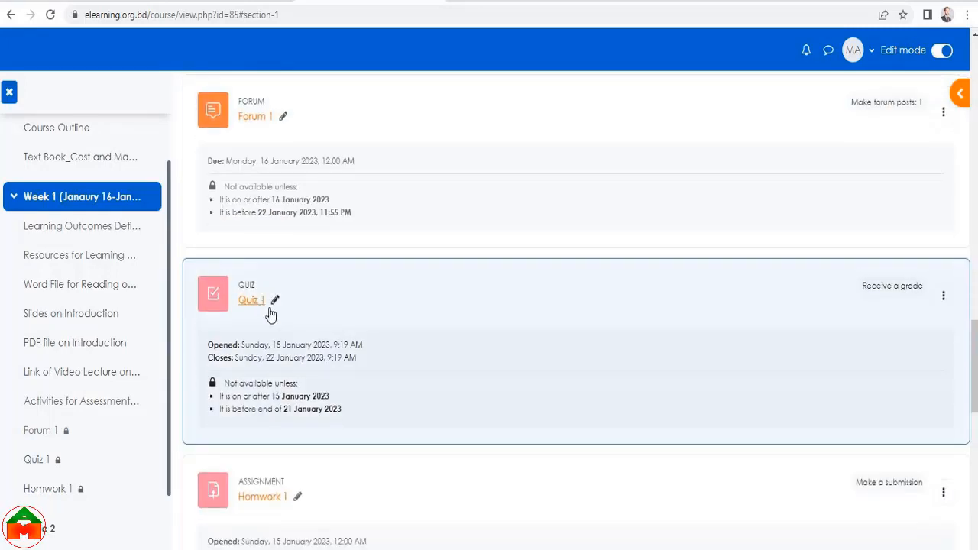
{"action": "scroll", "coordinate": [315, 360], "scroll_direction": "up", "scroll_amount": 3}
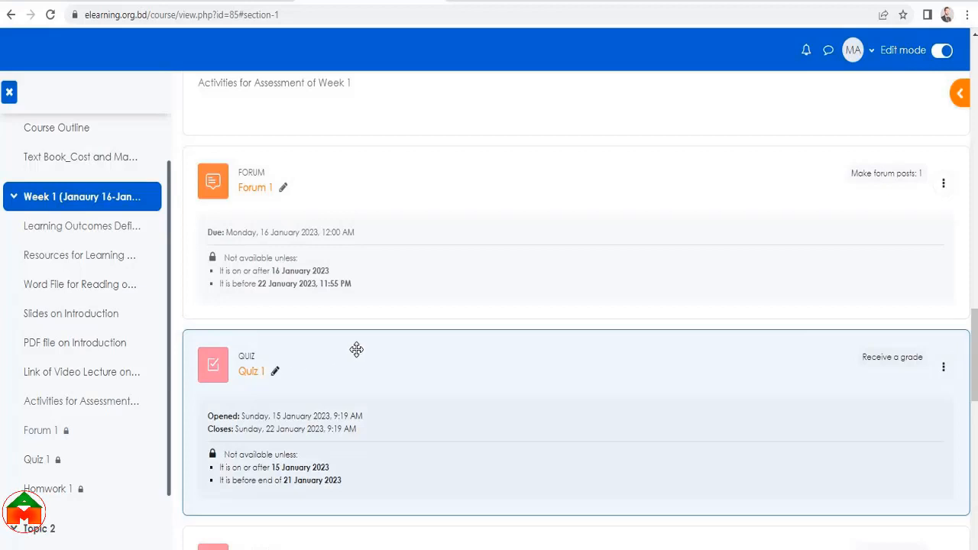
{"action": "scroll", "coordinate": [353, 345], "scroll_direction": "up", "scroll_amount": 2}
{"action": "left_click", "coordinate": [943, 185]}
Edit the label and make 'Activities for Assessment of Week 1' bold and underlined
{"action": "left_click", "coordinate": [899, 209]}
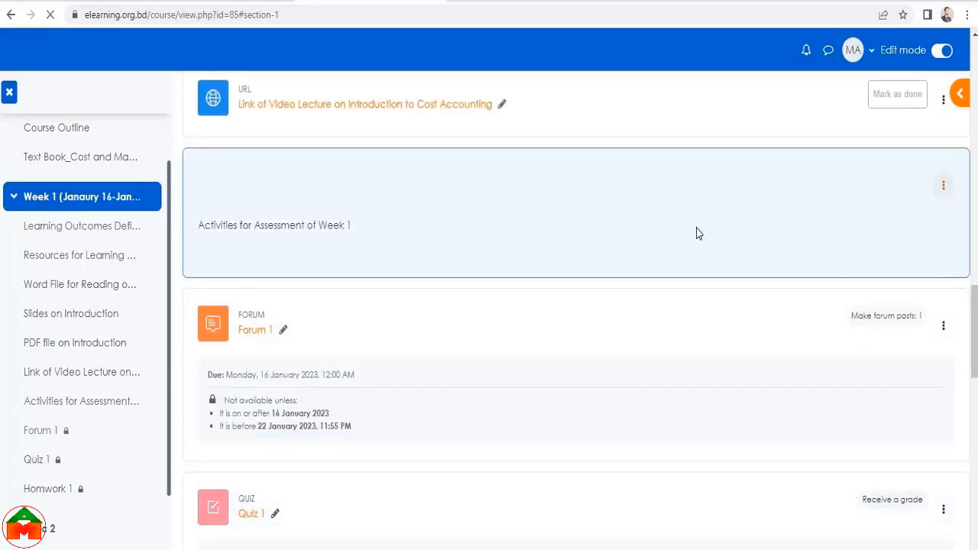
{"action": "scroll", "coordinate": [535, 367], "scroll_direction": "down", "scroll_amount": 2}
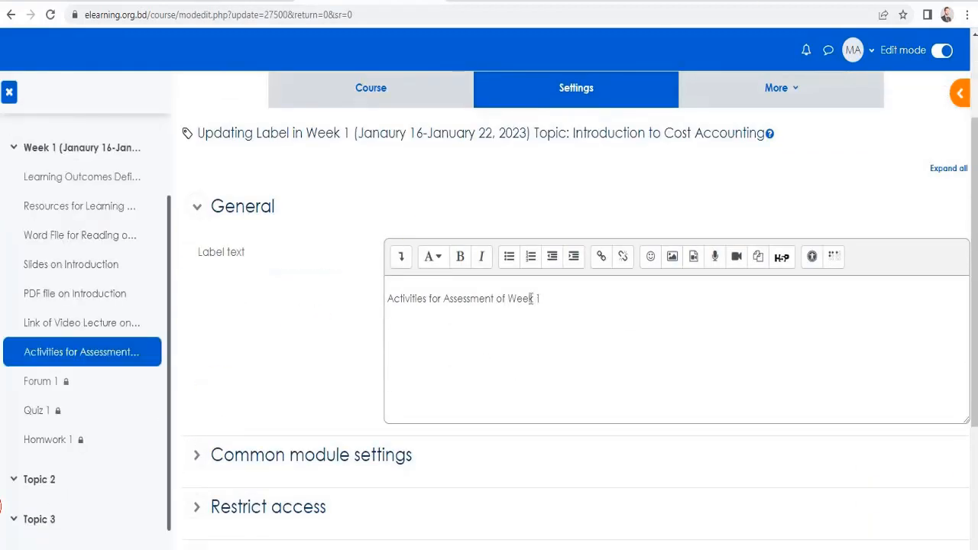
{"action": "left_click_drag", "start_coordinate": [540, 298], "coordinate": [384, 298]}
{"action": "left_click", "coordinate": [460, 257]}
{"action": "left_click", "coordinate": [401, 257]}
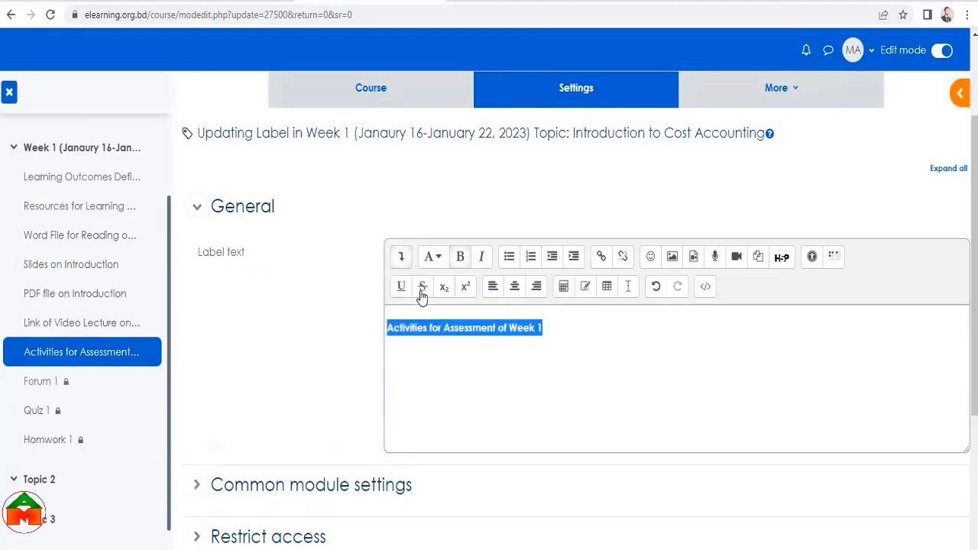
{"action": "left_click", "coordinate": [403, 289]}
{"action": "scroll", "coordinate": [464, 375], "scroll_direction": "down", "scroll_amount": 4}
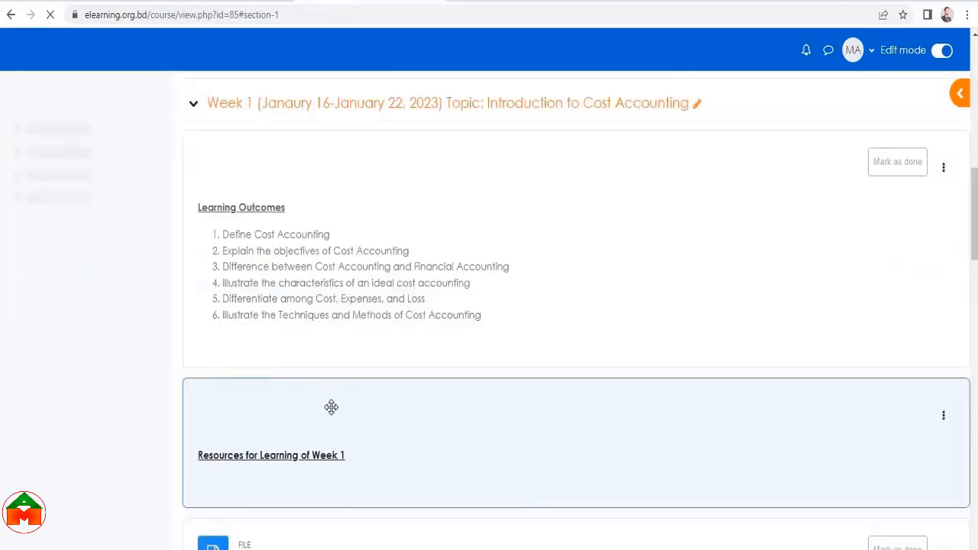
Scroll through Week 1 to confirm the assessment label sits above Forum 1, Quiz 1 and Homework 1
{"action": "scroll", "coordinate": [252, 316], "scroll_direction": "down", "scroll_amount": 2}
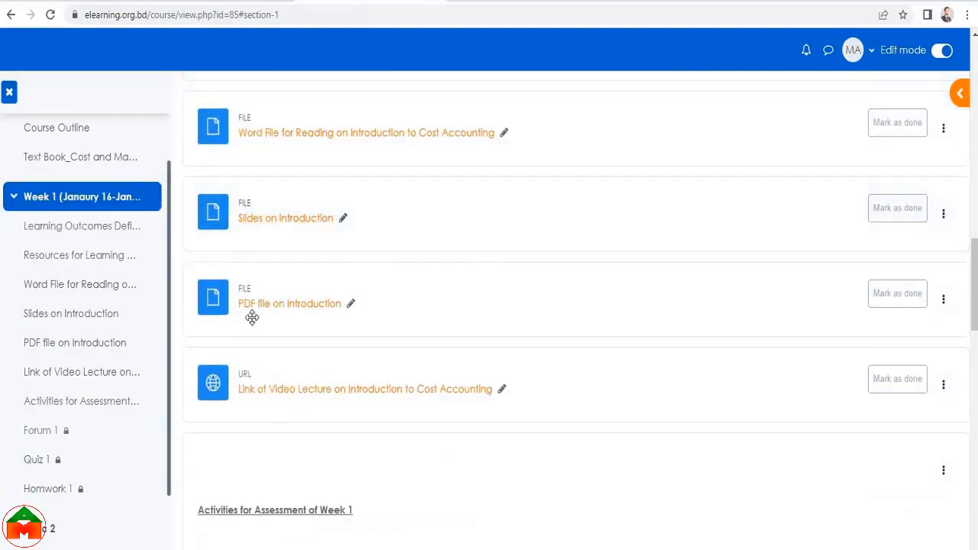
{"action": "scroll", "coordinate": [312, 371], "scroll_direction": "down", "scroll_amount": 3}
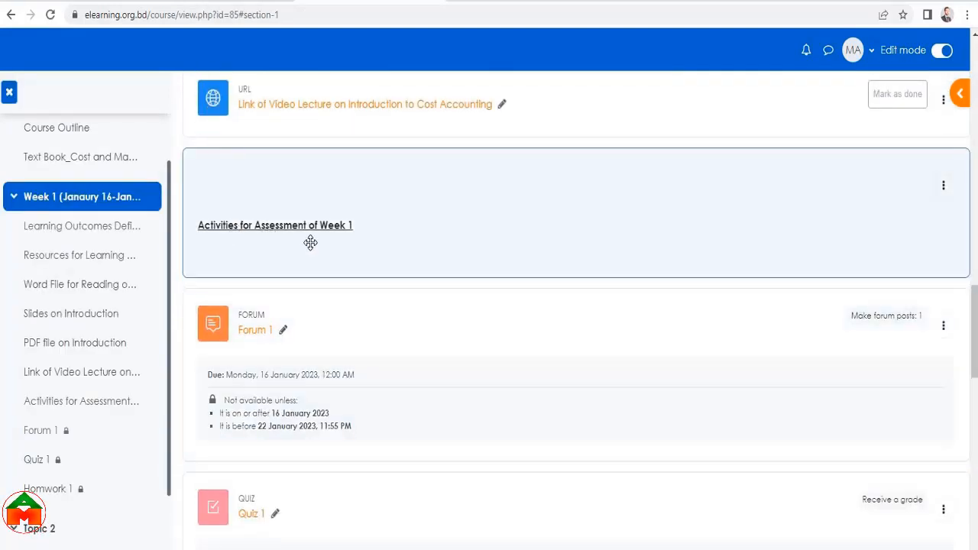
{"action": "scroll", "coordinate": [310, 243], "scroll_direction": "down", "scroll_amount": 2}
{"action": "scroll", "coordinate": [280, 382], "scroll_direction": "down", "scroll_amount": 2}
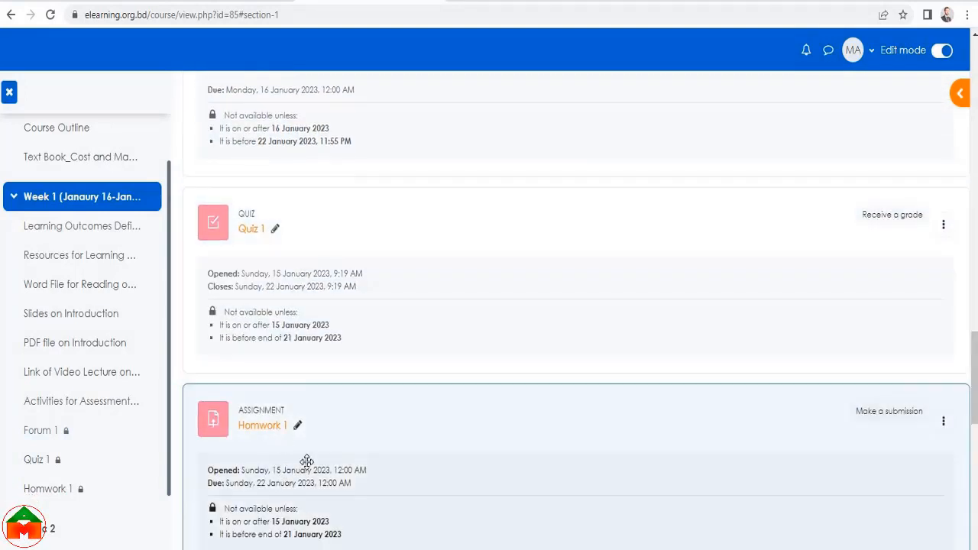
{"action": "scroll", "coordinate": [536, 391], "scroll_direction": "up", "scroll_amount": 9}
{"action": "scroll", "coordinate": [520, 391], "scroll_direction": "down", "scroll_amount": 11}
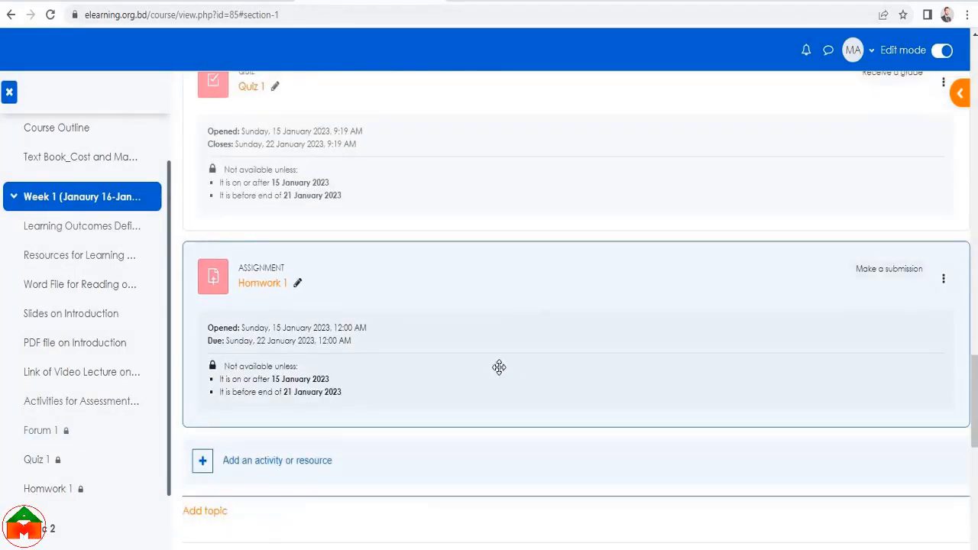
{"action": "scroll", "coordinate": [467, 372], "scroll_direction": "down", "scroll_amount": 1}
{"action": "scroll", "coordinate": [468, 370], "scroll_direction": "up", "scroll_amount": 5}
{"action": "scroll", "coordinate": [468, 371], "scroll_direction": "up", "scroll_amount": 15}
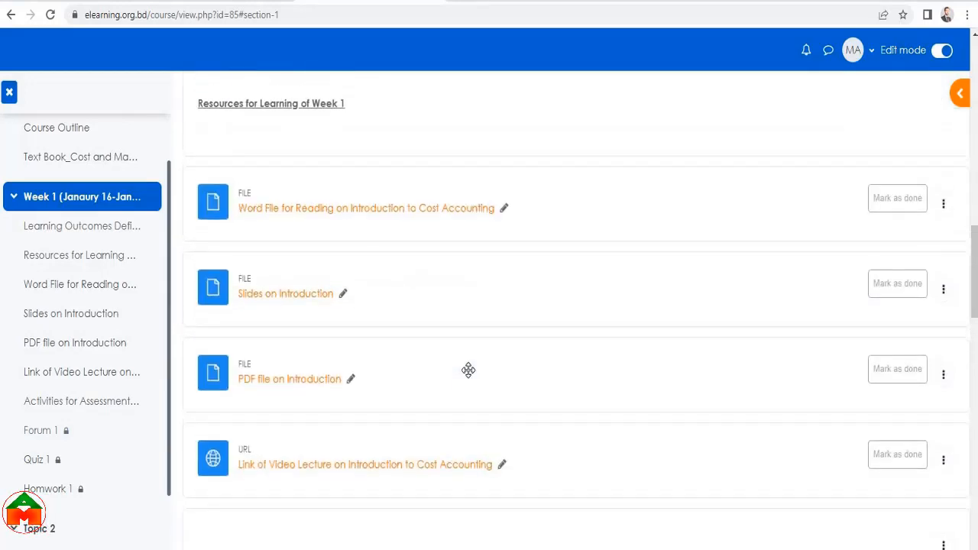
{"action": "scroll", "coordinate": [293, 275], "scroll_direction": "down", "scroll_amount": 3}
{"action": "scroll", "coordinate": [393, 338], "scroll_direction": "down", "scroll_amount": 5}
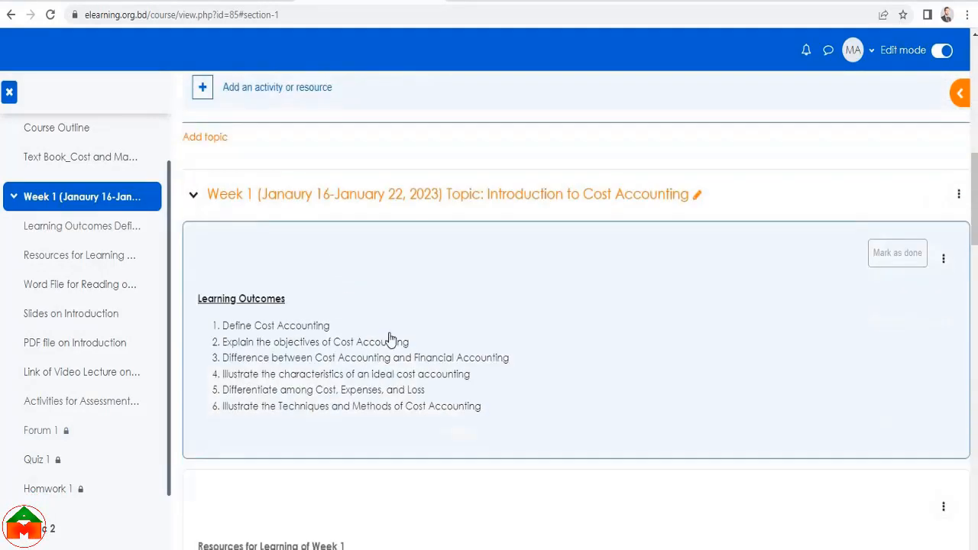
{"action": "scroll", "coordinate": [406, 334], "scroll_direction": "up", "scroll_amount": 5}
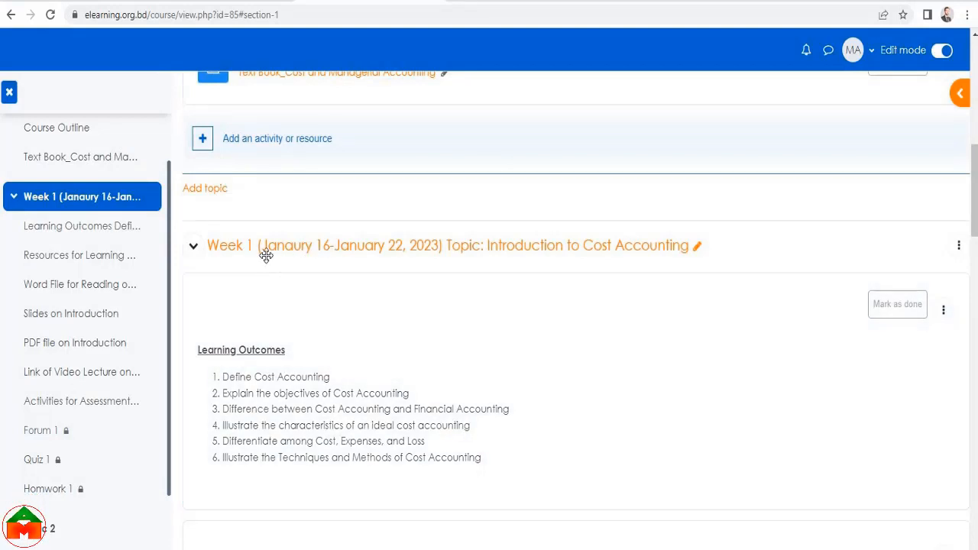
{"action": "scroll", "coordinate": [388, 344], "scroll_direction": "down", "scroll_amount": 15}
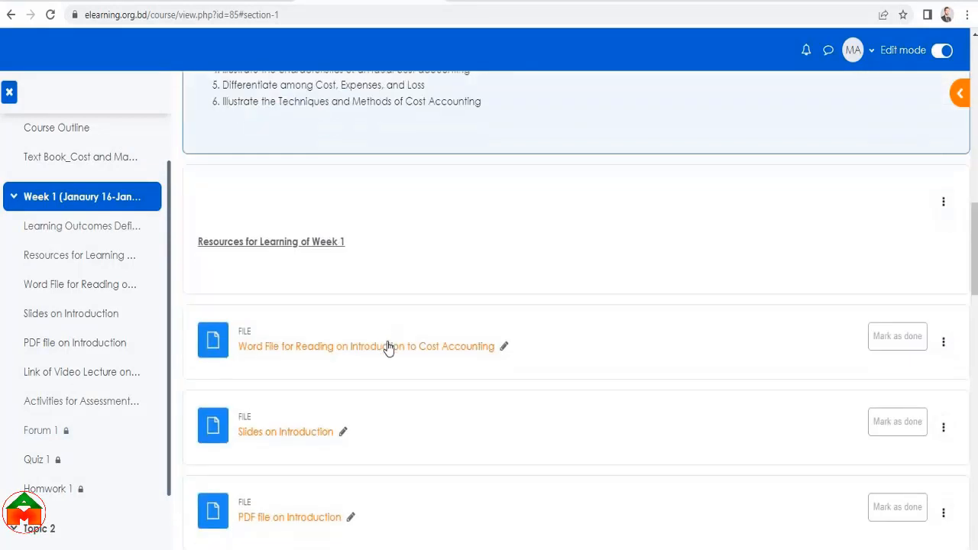
{"action": "scroll", "coordinate": [392, 369], "scroll_direction": "down", "scroll_amount": 4}
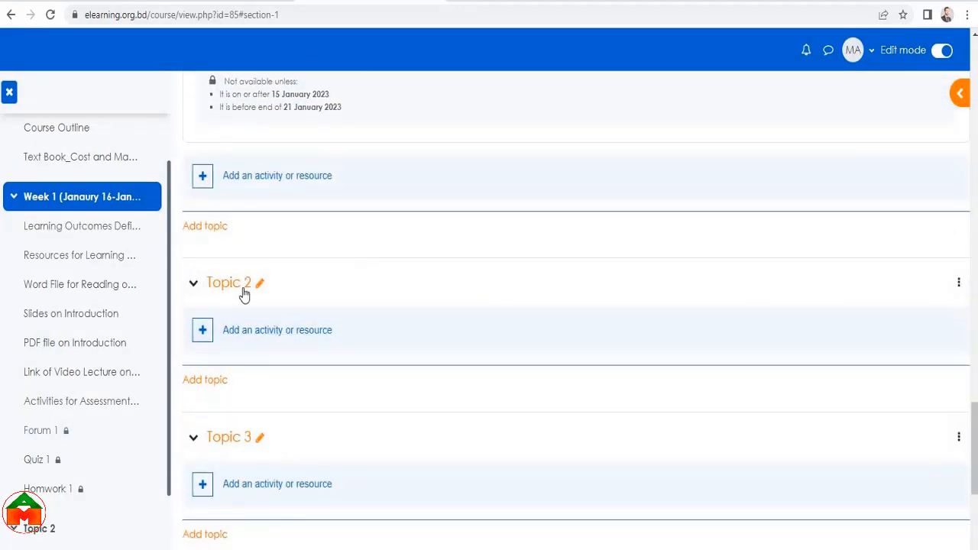
{"action": "scroll", "coordinate": [751, 321], "scroll_direction": "up", "scroll_amount": 10}
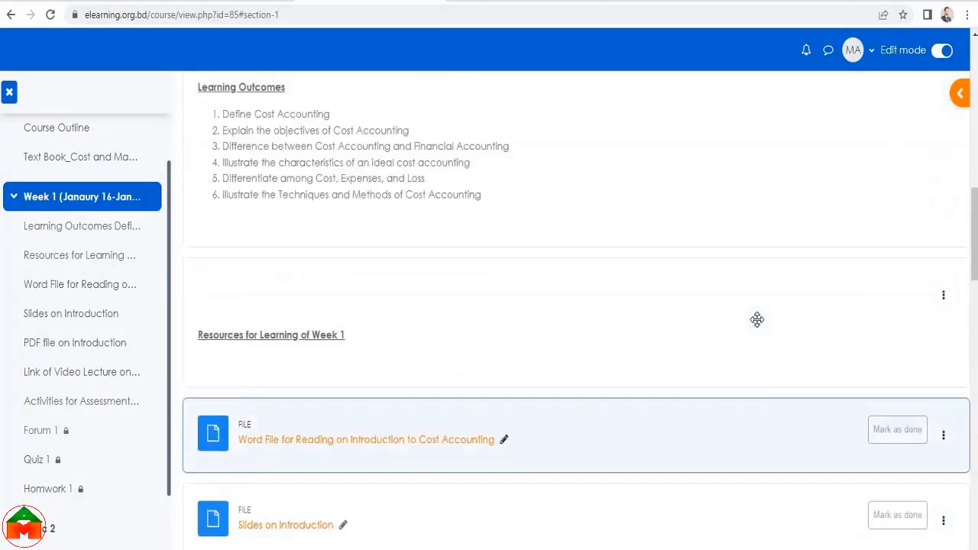
{"action": "scroll", "coordinate": [757, 320], "scroll_direction": "up", "scroll_amount": 10}
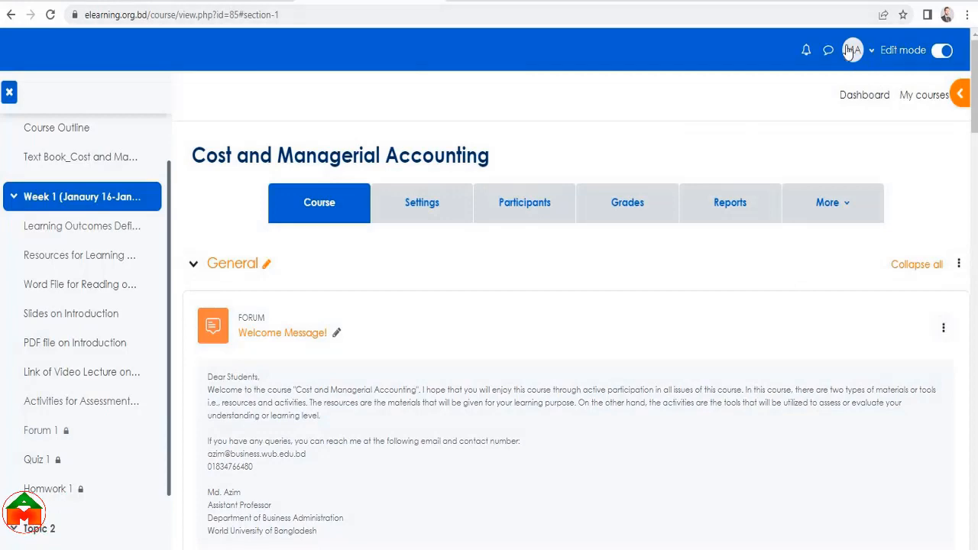
{"action": "left_click", "coordinate": [851, 51]}
{"action": "left_click", "coordinate": [785, 284]}
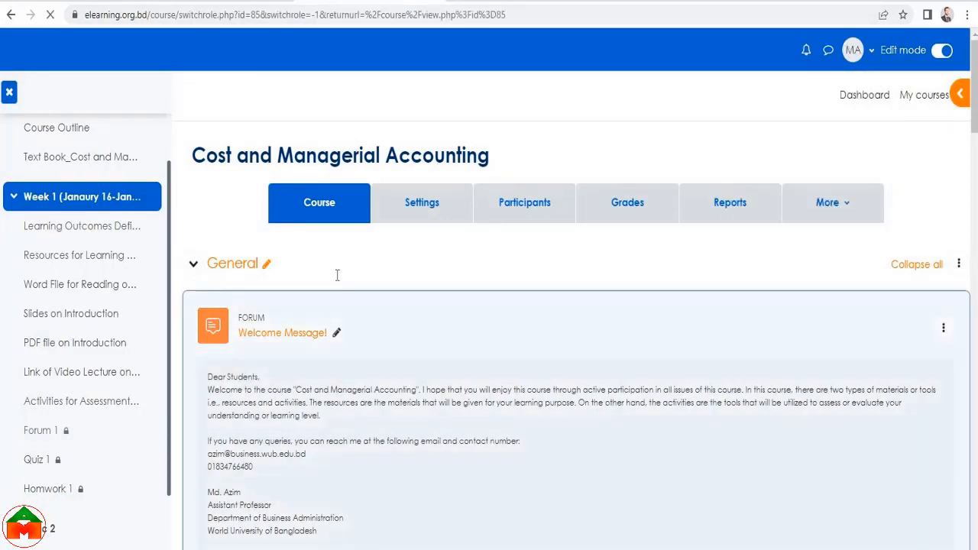
{"action": "left_click", "coordinate": [224, 387]}
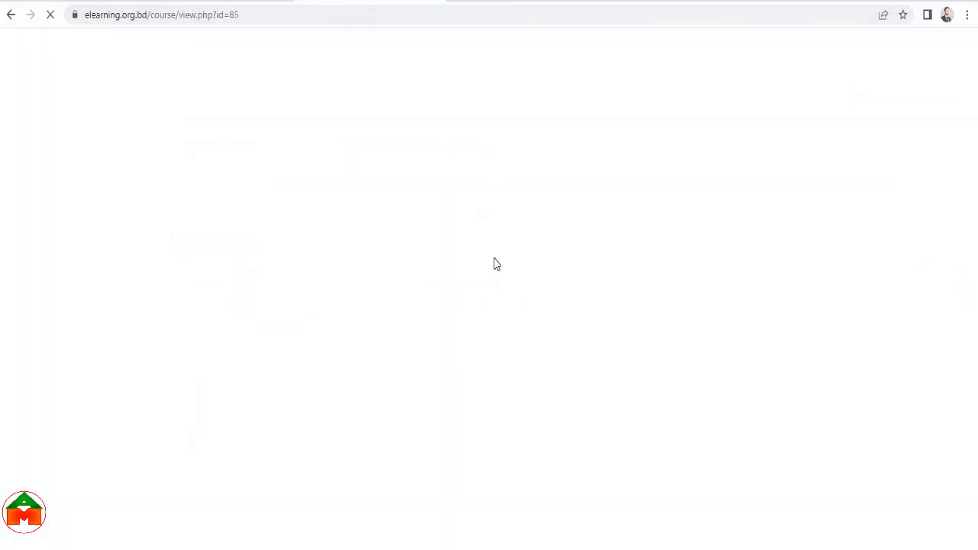
{"action": "scroll", "coordinate": [363, 303], "scroll_direction": "down", "scroll_amount": 3}
{"action": "scroll", "coordinate": [382, 251], "scroll_direction": "up", "scroll_amount": 3}
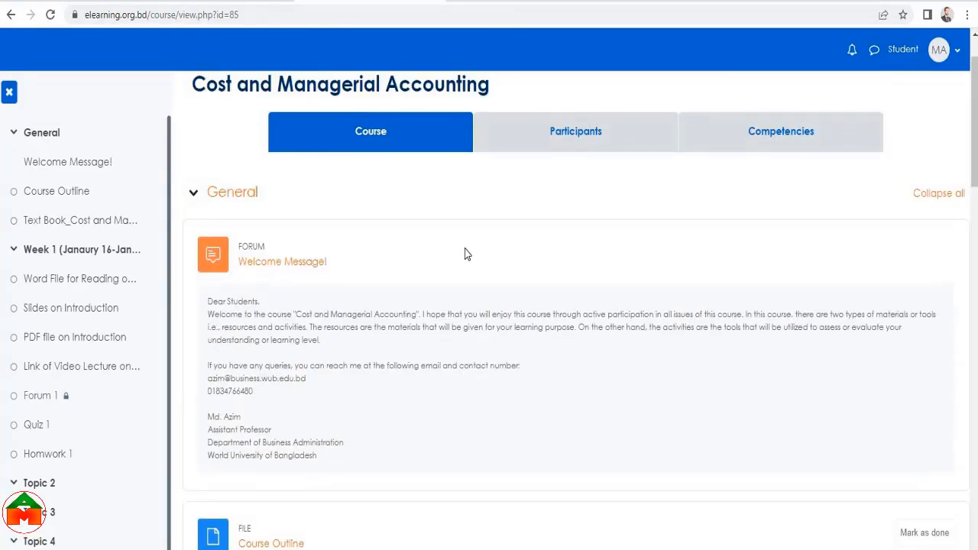
{"action": "scroll", "coordinate": [467, 254], "scroll_direction": "down", "scroll_amount": 3}
{"action": "scroll", "coordinate": [454, 247], "scroll_direction": "up", "scroll_amount": 4}
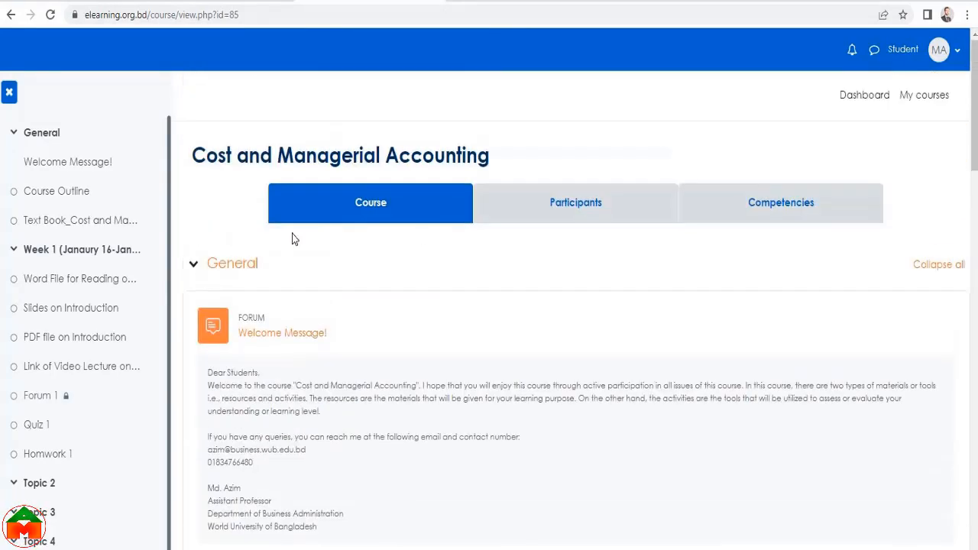
{"action": "scroll", "coordinate": [296, 292], "scroll_direction": "down", "scroll_amount": 4}
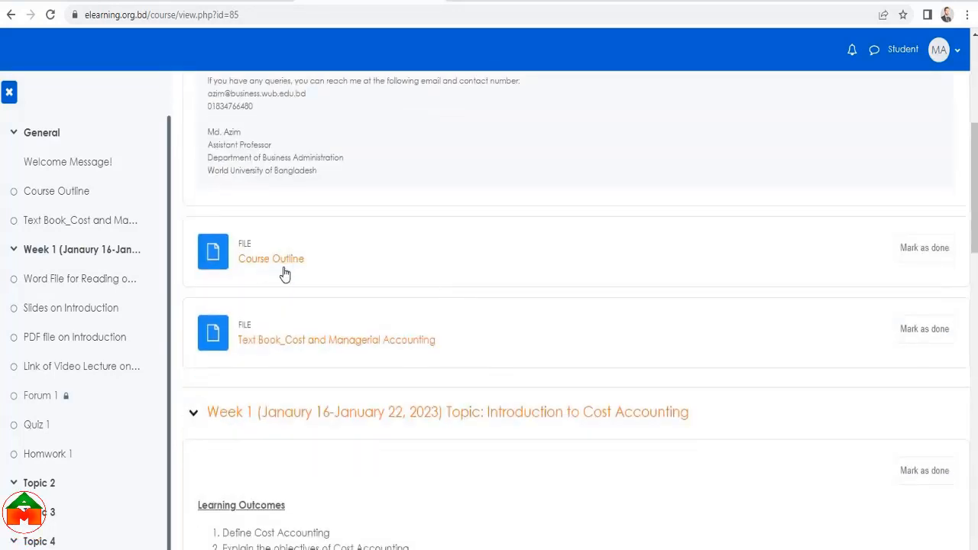
{"action": "scroll", "coordinate": [338, 266], "scroll_direction": "down", "scroll_amount": 2}
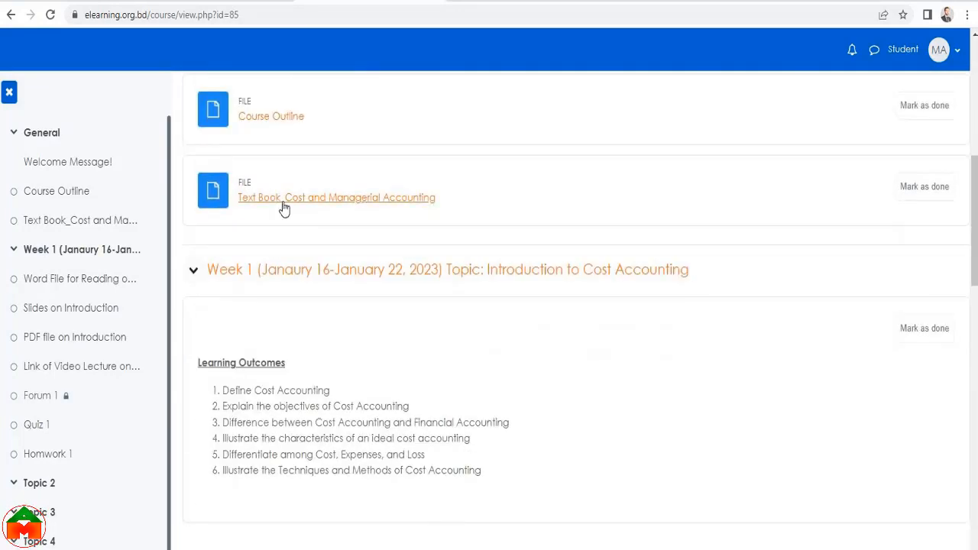
{"action": "scroll", "coordinate": [310, 218], "scroll_direction": "down", "scroll_amount": 2}
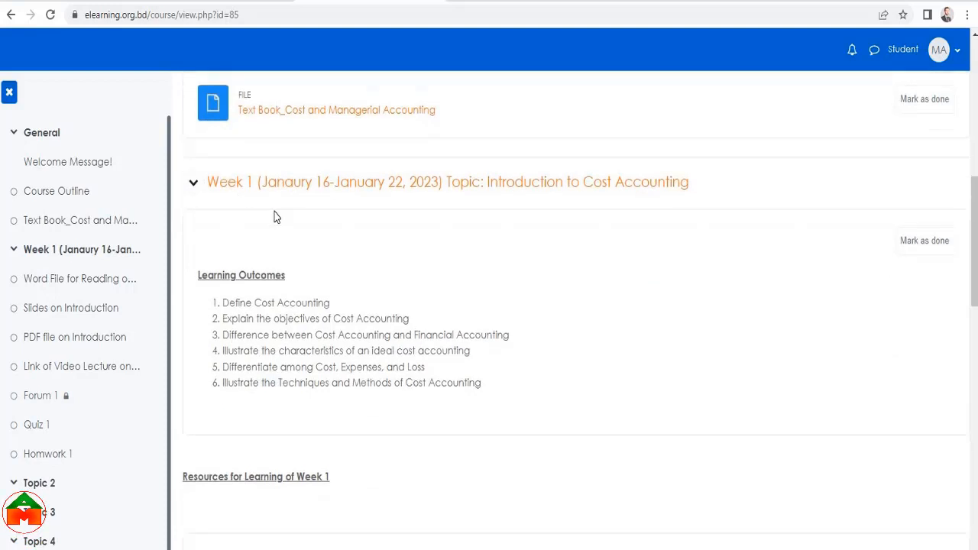
{"action": "left_click_drag", "start_coordinate": [317, 222], "coordinate": [200, 222]}
{"action": "scroll", "coordinate": [433, 227], "scroll_direction": "down", "scroll_amount": 5}
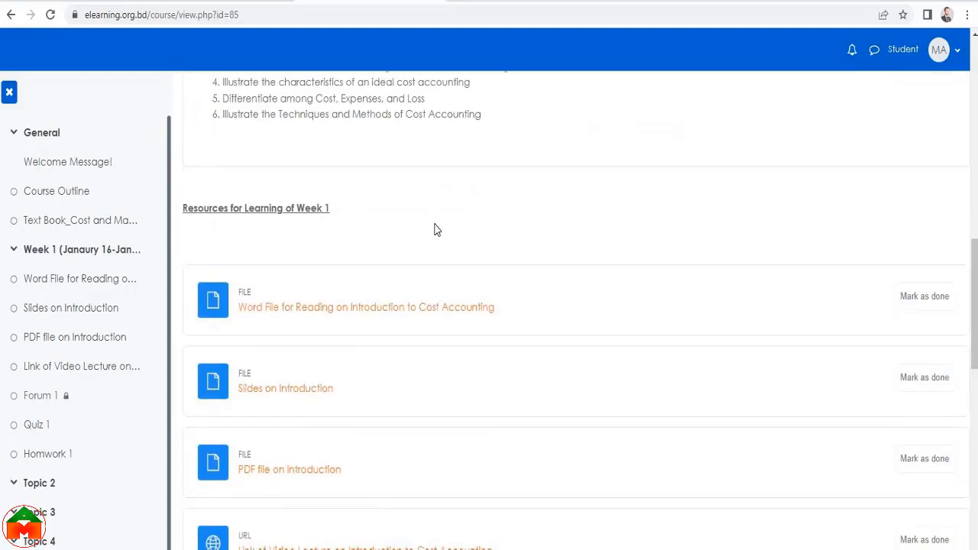
{"action": "scroll", "coordinate": [341, 221], "scroll_direction": "up", "scroll_amount": 2}
{"action": "left_click_drag", "start_coordinate": [341, 221], "coordinate": [421, 242]}
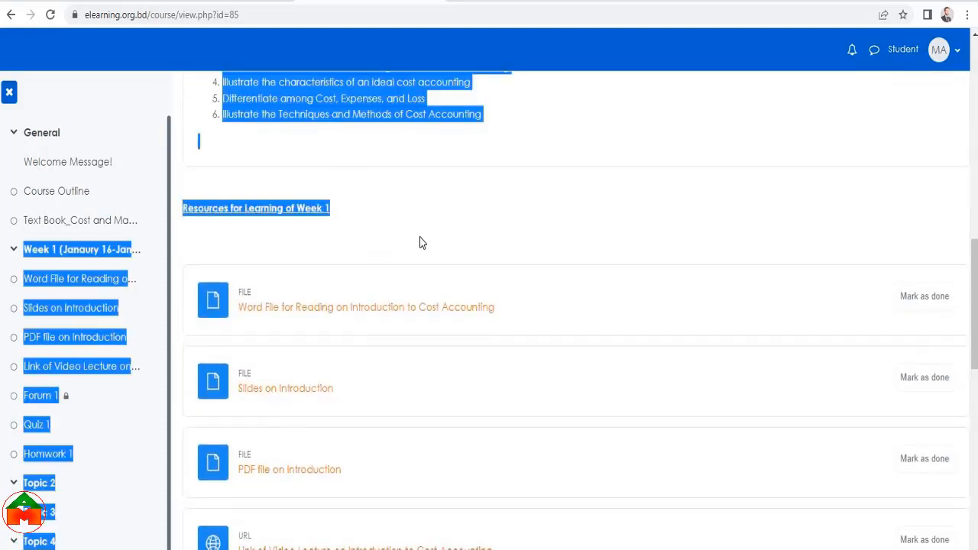
{"action": "scroll", "coordinate": [603, 186], "scroll_direction": "down", "scroll_amount": 2}
{"action": "left_click", "coordinate": [604, 185]}
{"action": "scroll", "coordinate": [312, 137], "scroll_direction": "down", "scroll_amount": 1}
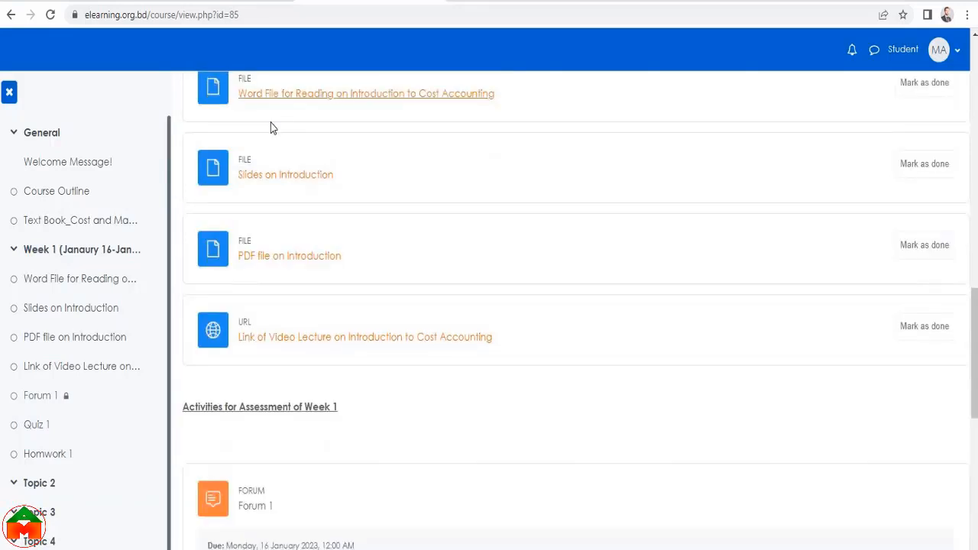
{"action": "scroll", "coordinate": [275, 181], "scroll_direction": "up", "scroll_amount": 1}
{"action": "scroll", "coordinate": [275, 182], "scroll_direction": "up", "scroll_amount": 1}
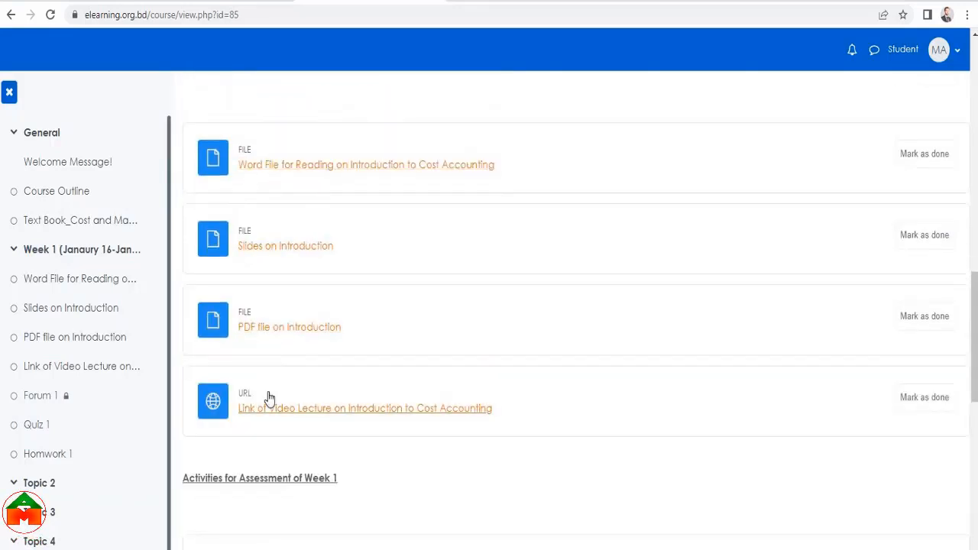
{"action": "scroll", "coordinate": [502, 284], "scroll_direction": "down", "scroll_amount": 3}
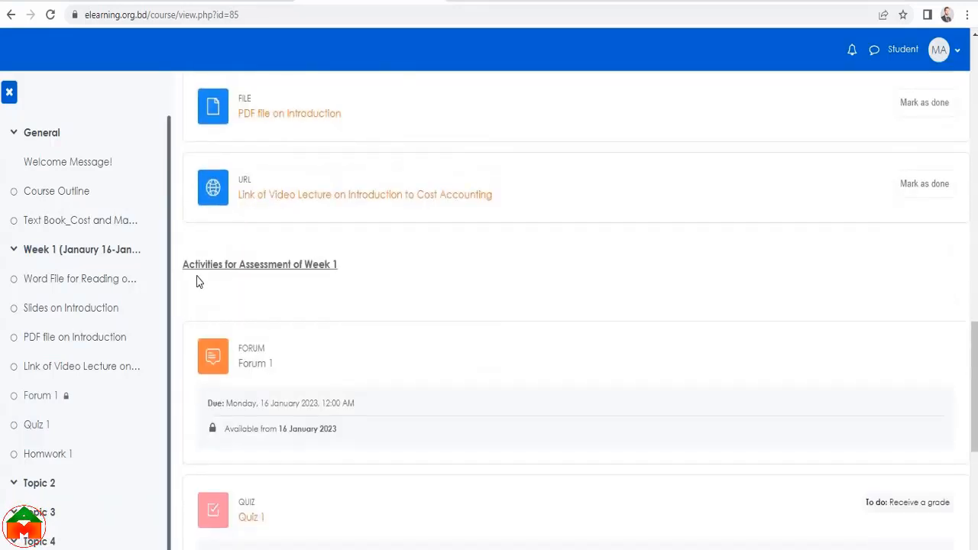
{"action": "scroll", "coordinate": [231, 281], "scroll_direction": "down", "scroll_amount": 4}
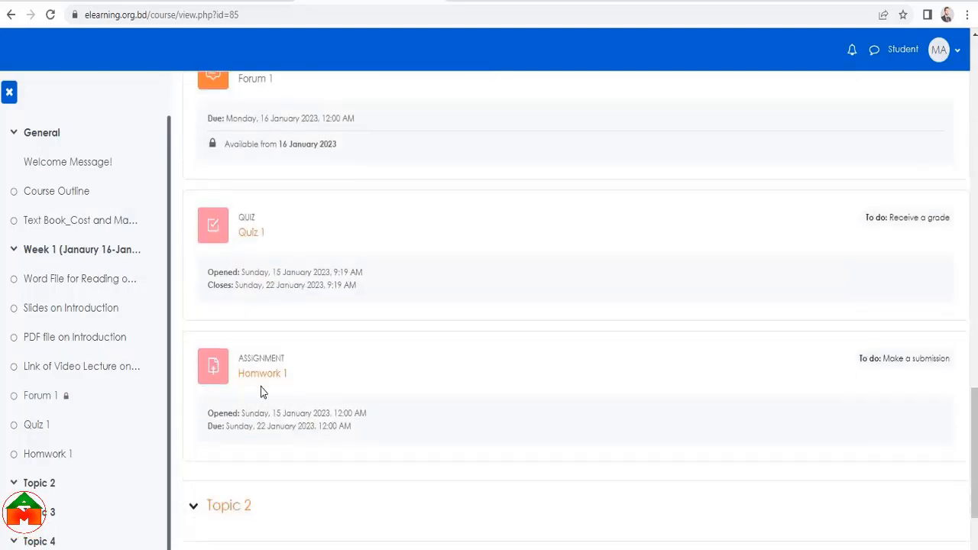
{"action": "scroll", "coordinate": [336, 366], "scroll_direction": "up", "scroll_amount": 1}
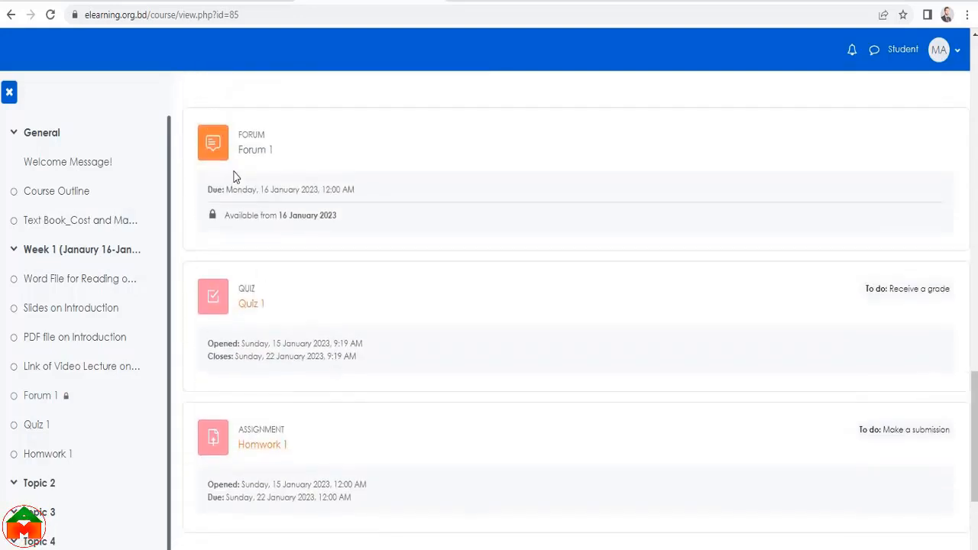
{"action": "scroll", "coordinate": [235, 191], "scroll_direction": "up", "scroll_amount": 2}
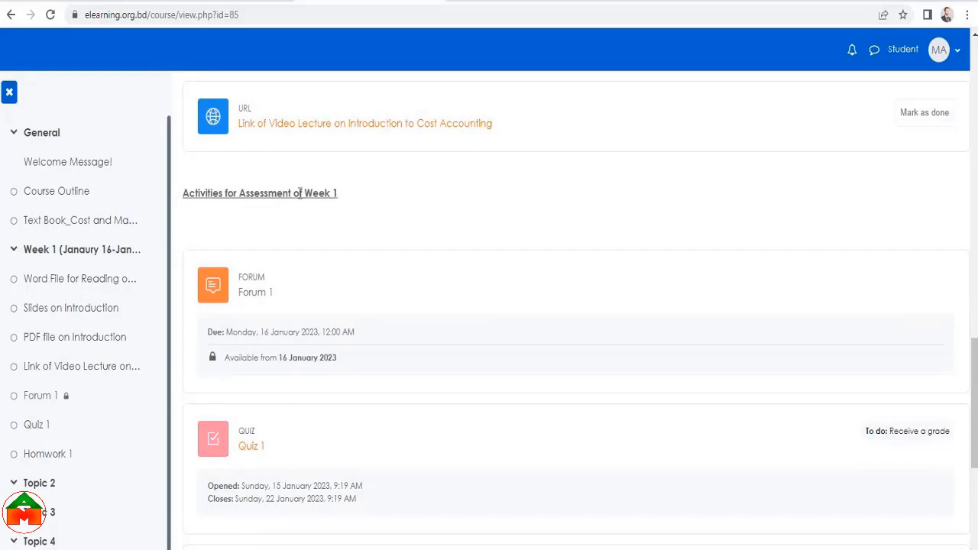
{"action": "left_click_drag", "start_coordinate": [300, 193], "coordinate": [339, 194]}
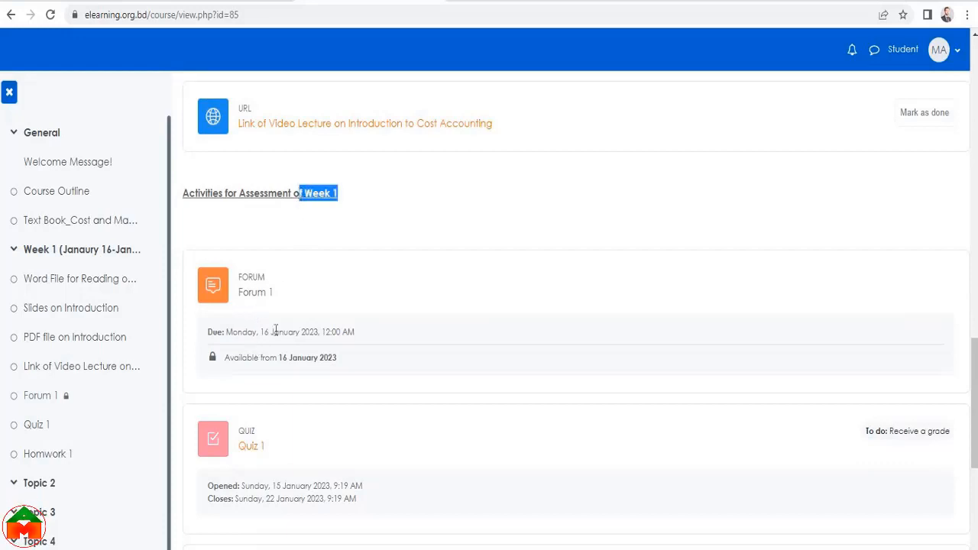
{"action": "scroll", "coordinate": [318, 328], "scroll_direction": "down", "scroll_amount": 2}
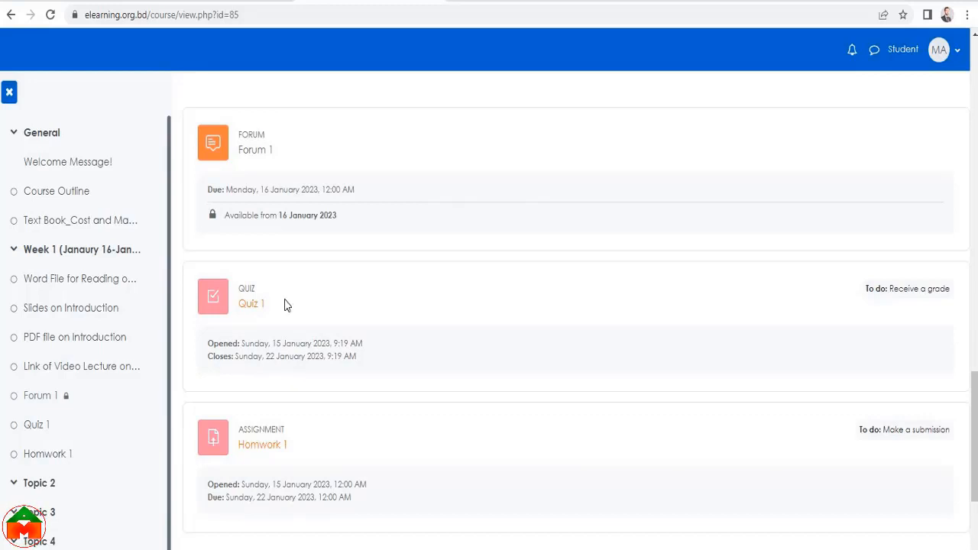
{"action": "scroll", "coordinate": [283, 306], "scroll_direction": "up", "scroll_amount": 2}
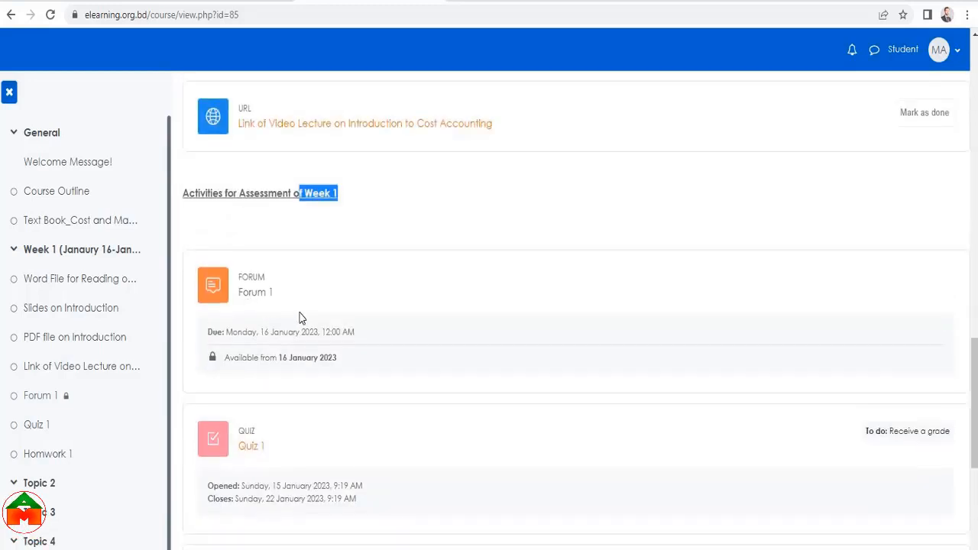
{"action": "left_click", "coordinate": [449, 245]}
{"action": "scroll", "coordinate": [489, 302], "scroll_direction": "down", "scroll_amount": 3}
{"action": "scroll", "coordinate": [688, 334], "scroll_direction": "up", "scroll_amount": 3}
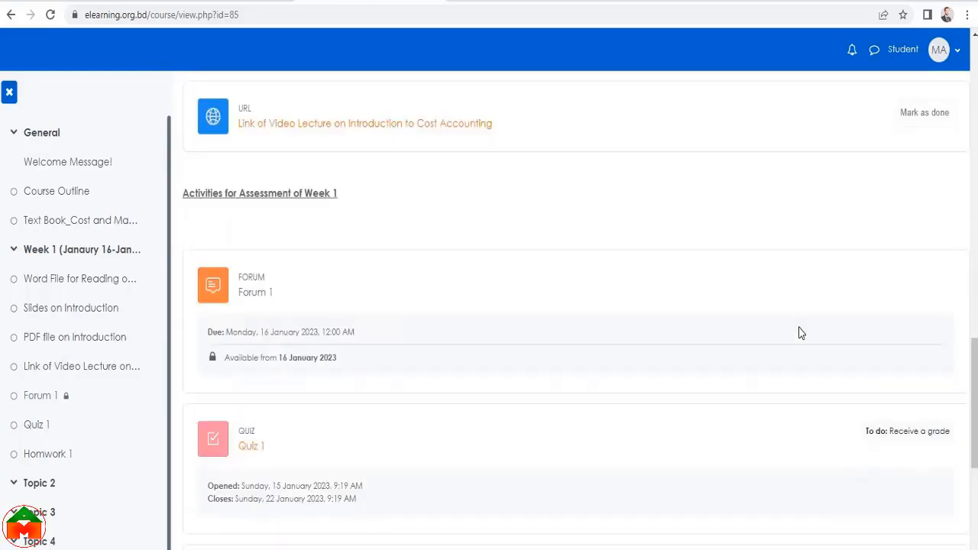
{"action": "scroll", "coordinate": [801, 334], "scroll_direction": "up", "scroll_amount": 7}
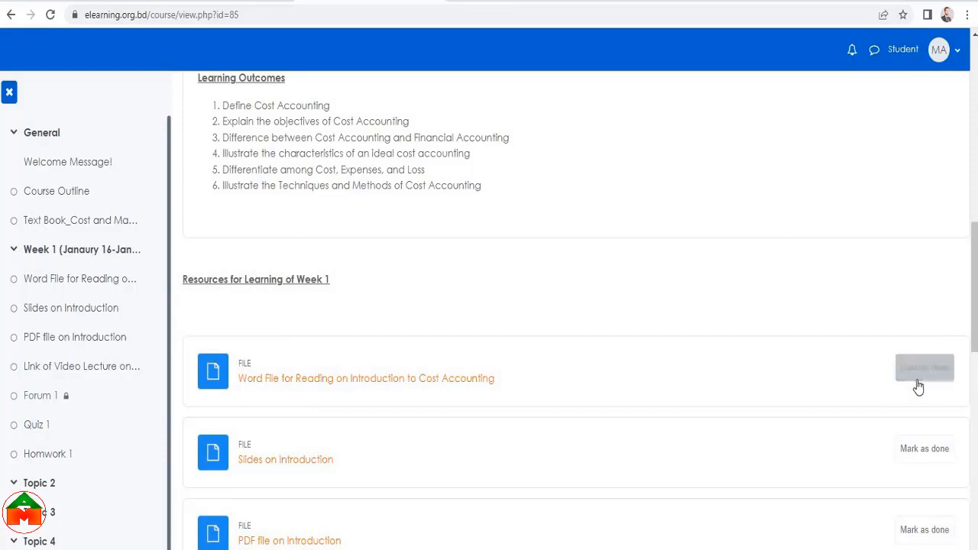
{"action": "scroll", "coordinate": [930, 310], "scroll_direction": "down", "scroll_amount": 1}
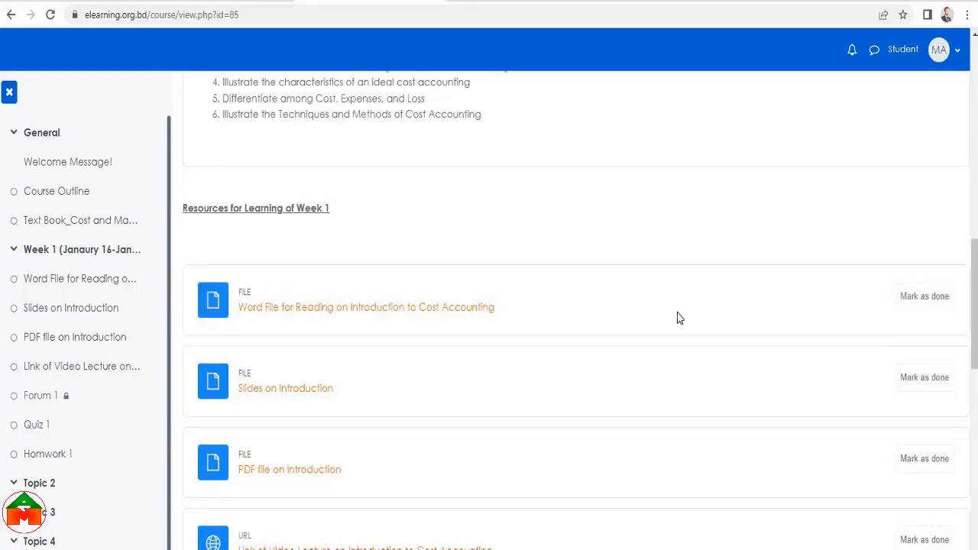
{"action": "scroll", "coordinate": [631, 326], "scroll_direction": "down", "scroll_amount": 2}
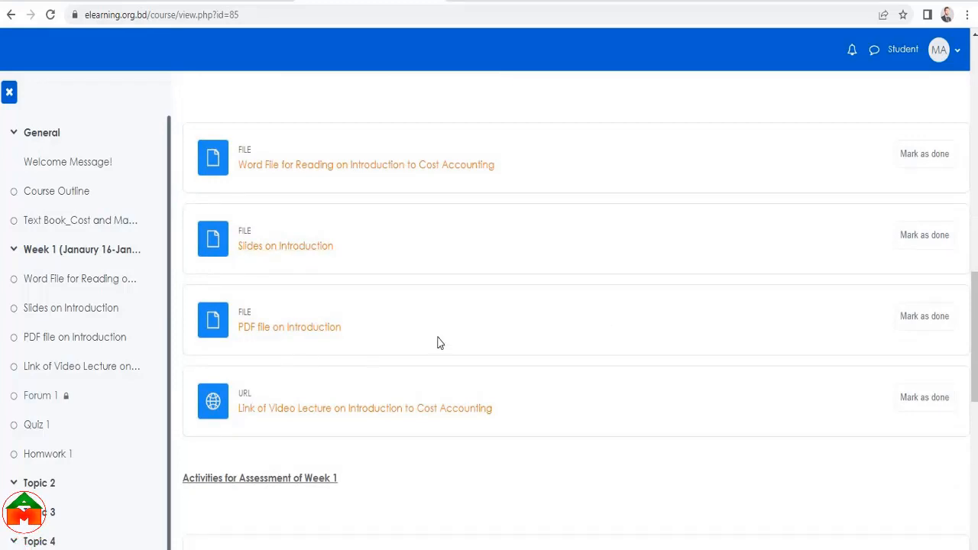
{"action": "scroll", "coordinate": [578, 327], "scroll_direction": "down", "scroll_amount": 2}
{"action": "scroll", "coordinate": [696, 308], "scroll_direction": "up", "scroll_amount": 10}
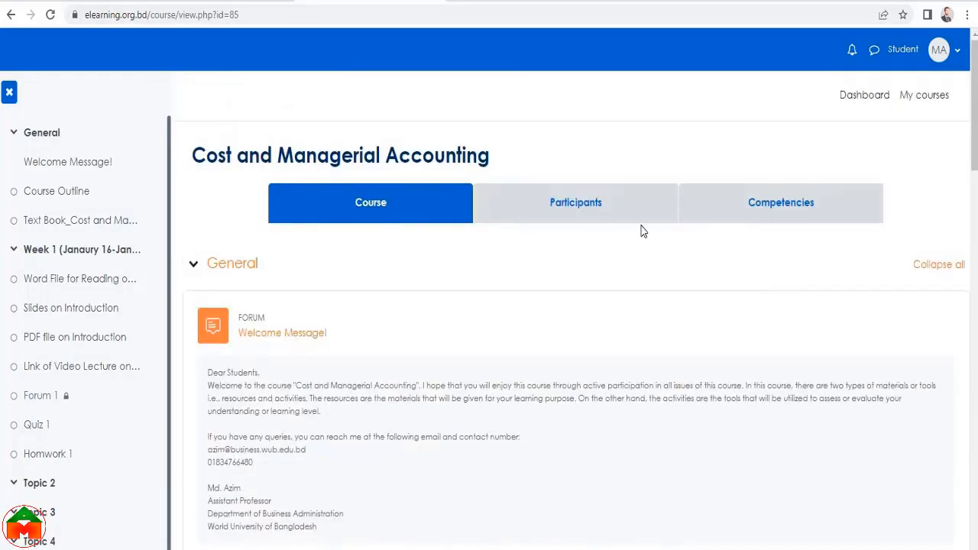
{"action": "scroll", "coordinate": [392, 336], "scroll_direction": "down", "scroll_amount": 15}
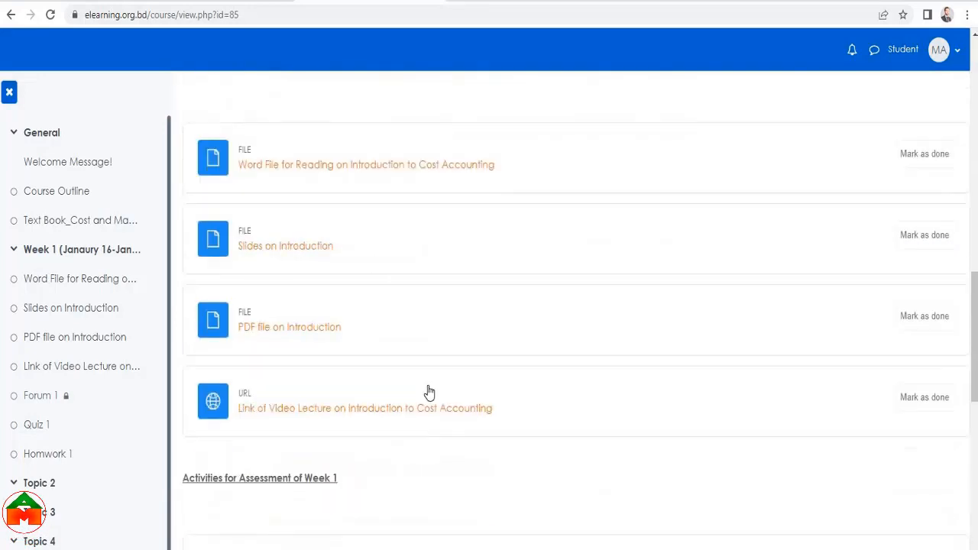
{"action": "scroll", "coordinate": [646, 356], "scroll_direction": "up", "scroll_amount": 15}
Scroll through the course page, then open My courses from the user account menu
{"action": "left_click", "coordinate": [903, 50]}
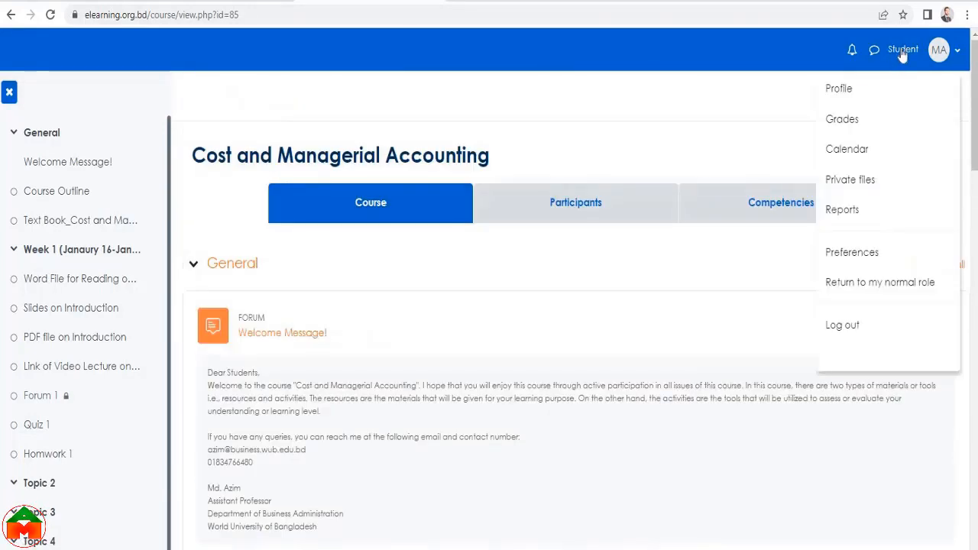
{"action": "left_click", "coordinate": [722, 113]}
{"action": "scroll", "coordinate": [832, 393], "scroll_direction": "down", "scroll_amount": 3}
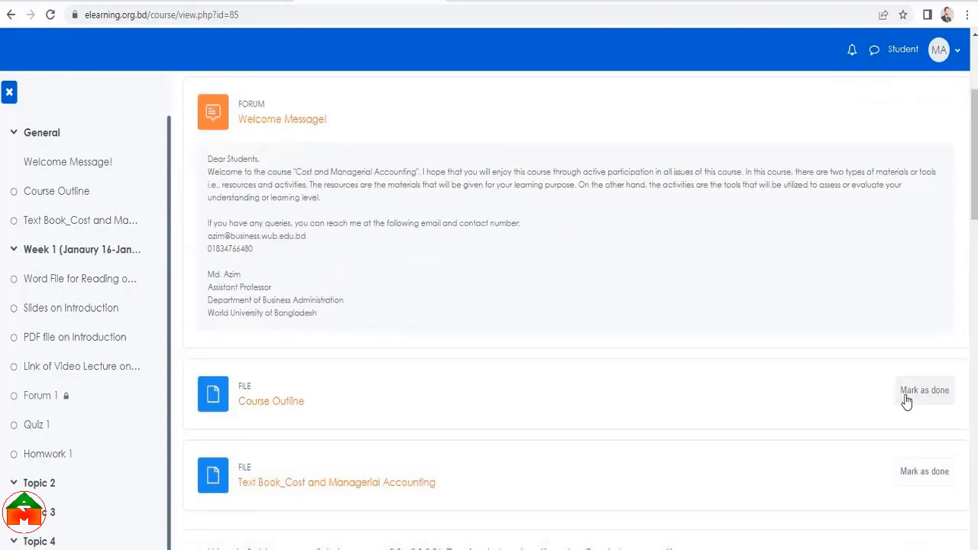
{"action": "scroll", "coordinate": [643, 398], "scroll_direction": "down", "scroll_amount": 2}
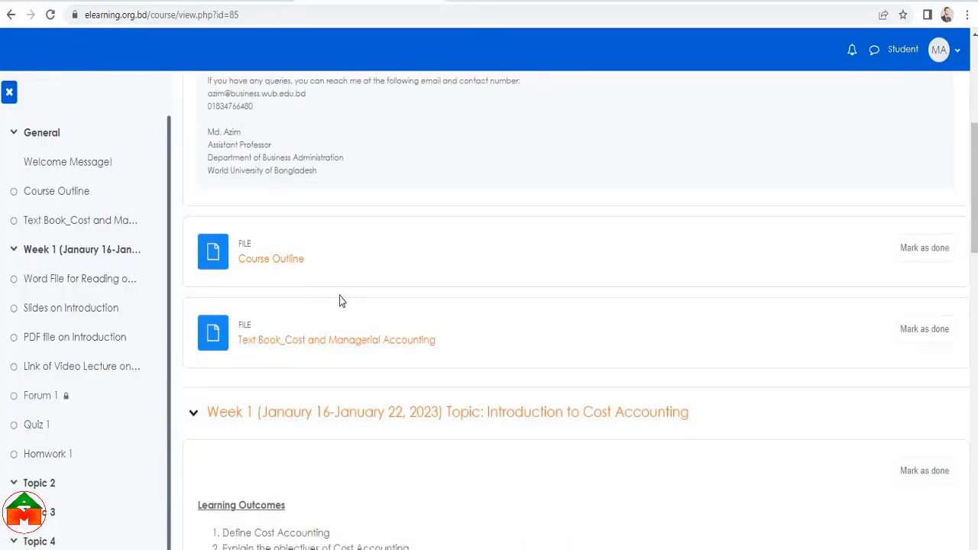
{"action": "scroll", "coordinate": [337, 306], "scroll_direction": "down", "scroll_amount": 3}
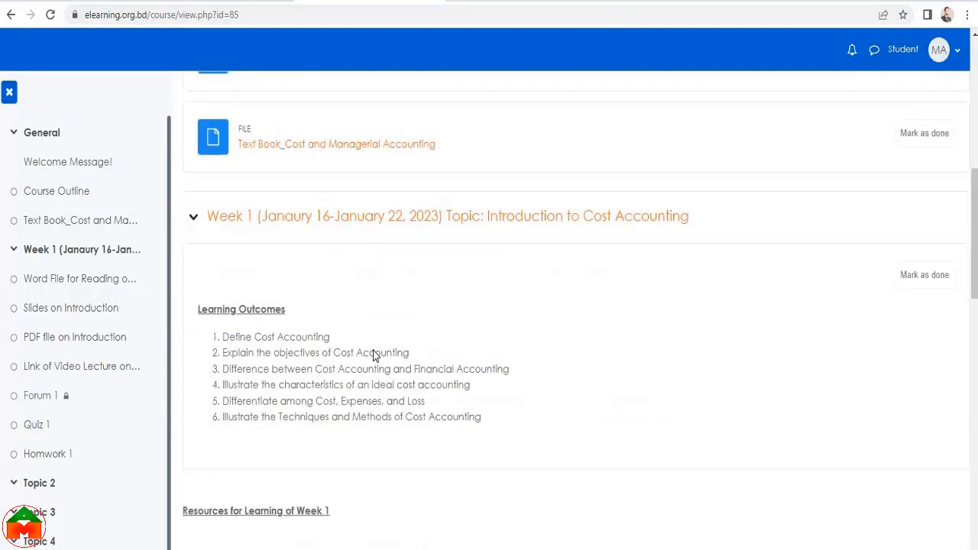
{"action": "scroll", "coordinate": [374, 356], "scroll_direction": "down", "scroll_amount": 1}
{"action": "scroll", "coordinate": [367, 327], "scroll_direction": "down", "scroll_amount": 3}
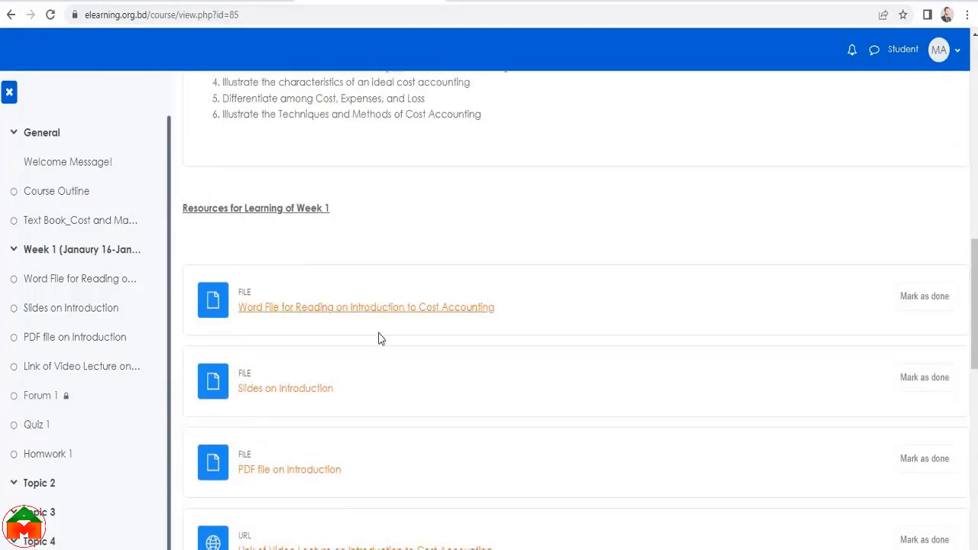
{"action": "scroll", "coordinate": [381, 339], "scroll_direction": "down", "scroll_amount": 3}
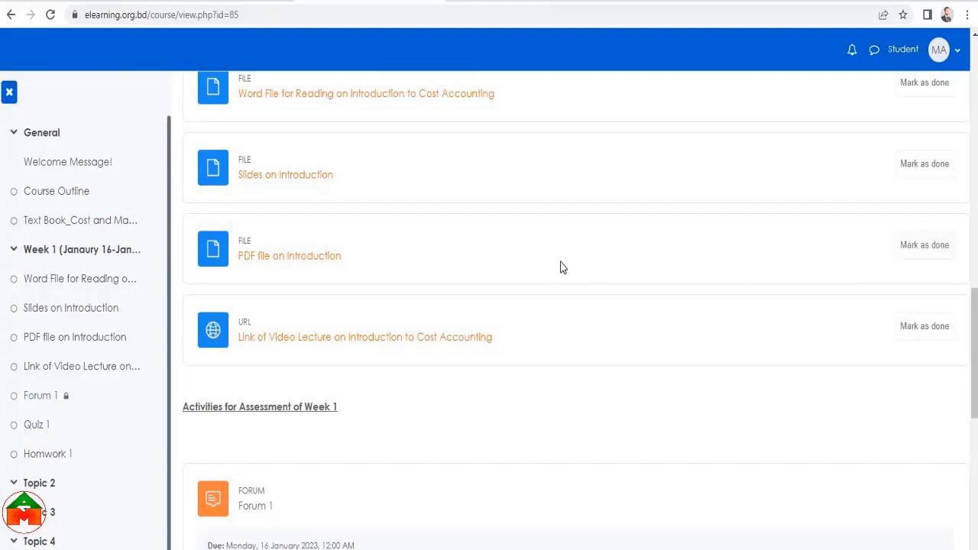
{"action": "scroll", "coordinate": [637, 273], "scroll_direction": "up", "scroll_amount": 10}
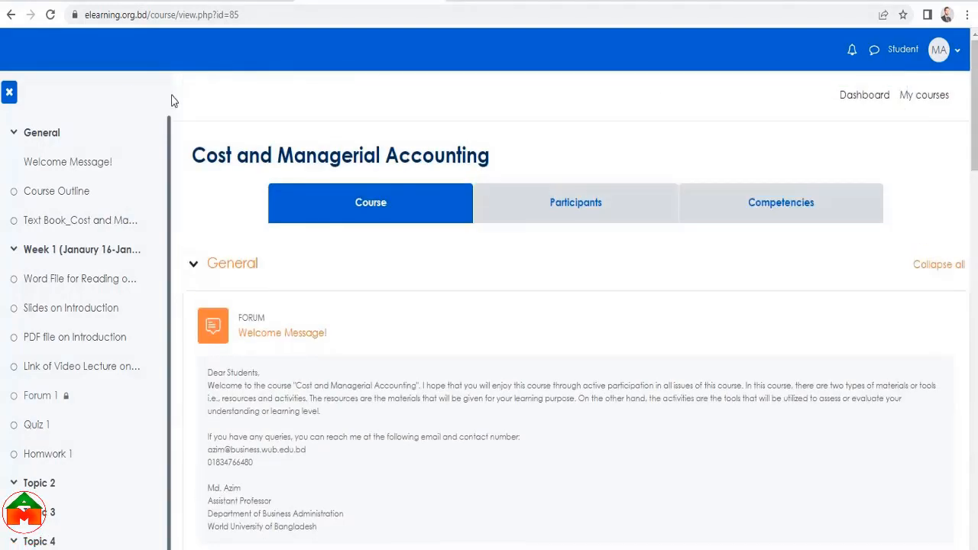
{"action": "left_click", "coordinate": [900, 52]}
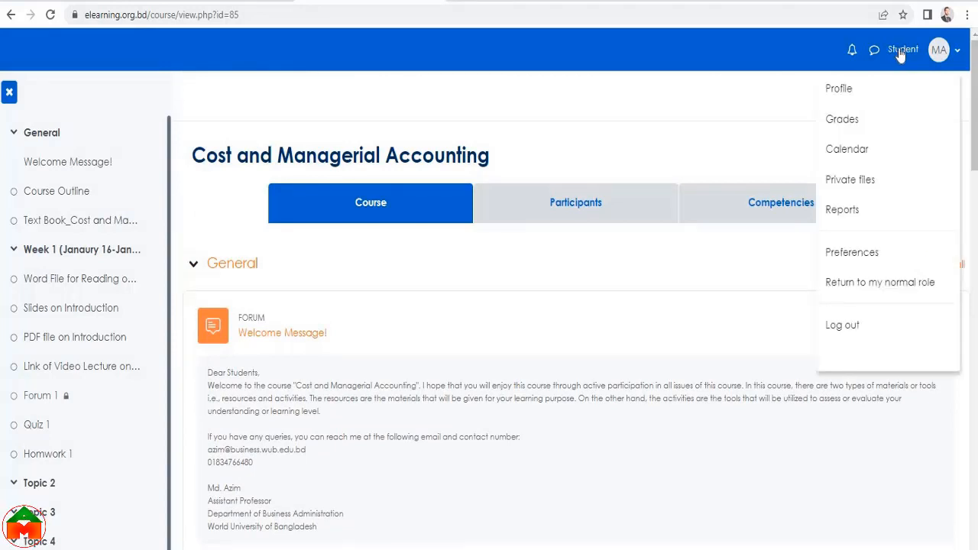
{"action": "left_click", "coordinate": [900, 52]}
{"action": "left_click", "coordinate": [909, 97]}
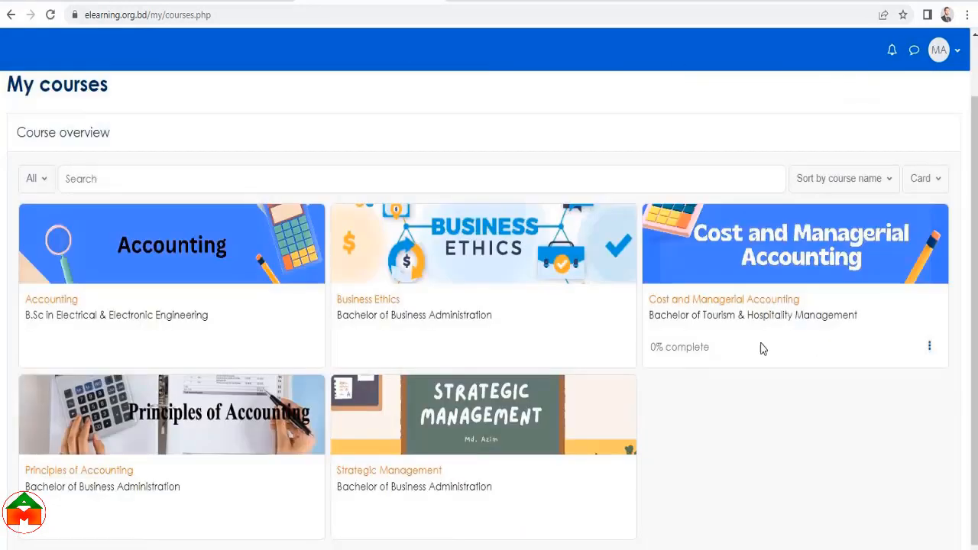
Mark the Week 1 summary, Word File reading and Slides on Introduction as done
{"action": "left_click_drag", "start_coordinate": [710, 348], "coordinate": [649, 348]}
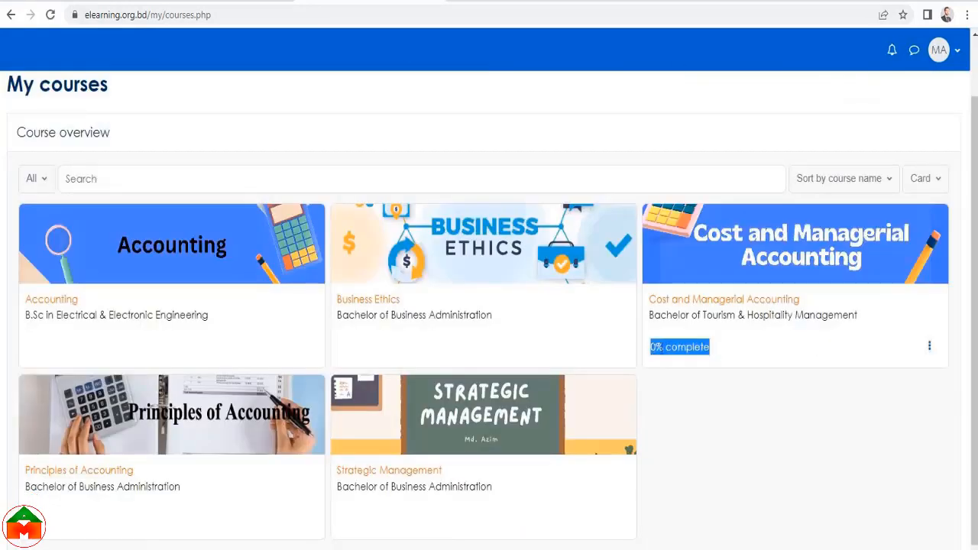
{"action": "scroll", "coordinate": [727, 321], "scroll_direction": "up", "scroll_amount": 2}
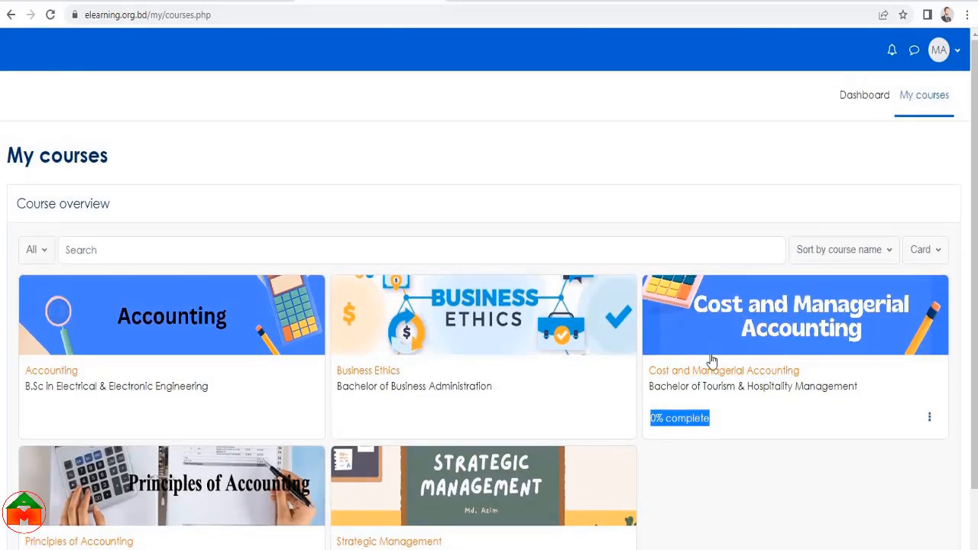
{"action": "scroll", "coordinate": [706, 371], "scroll_direction": "down", "scroll_amount": 7}
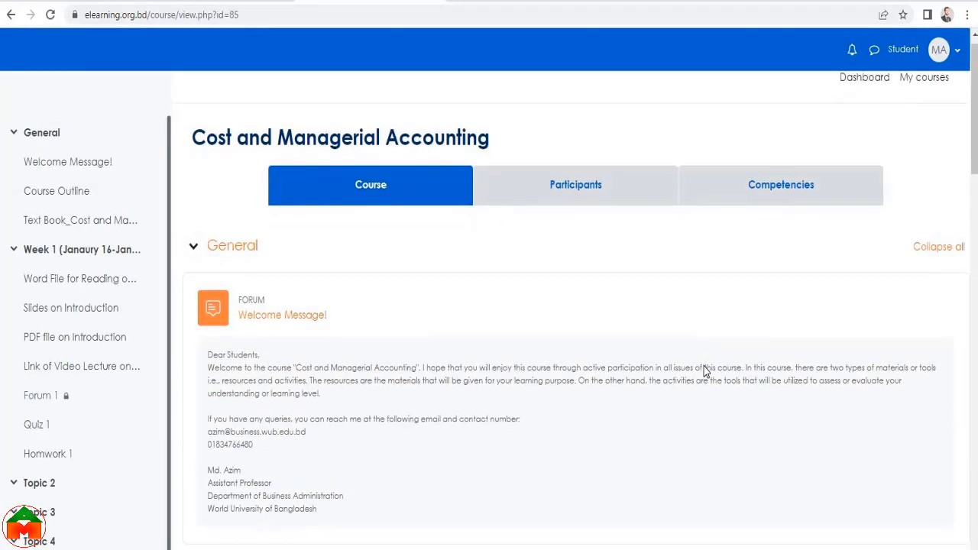
{"action": "left_click", "coordinate": [929, 257]}
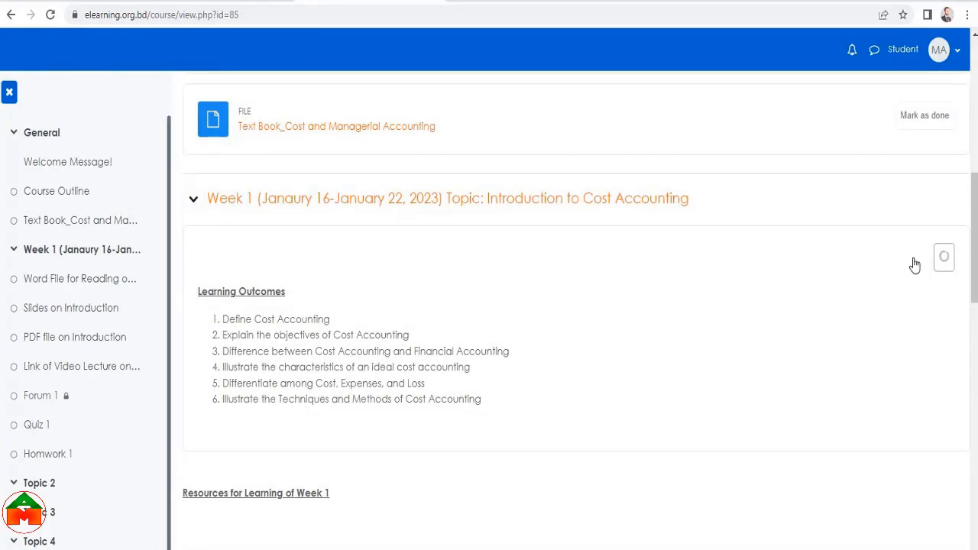
{"action": "left_click_drag", "start_coordinate": [497, 399], "coordinate": [197, 287]}
{"action": "scroll", "coordinate": [841, 412], "scroll_direction": "down", "scroll_amount": 3}
{"action": "left_click", "coordinate": [934, 370]}
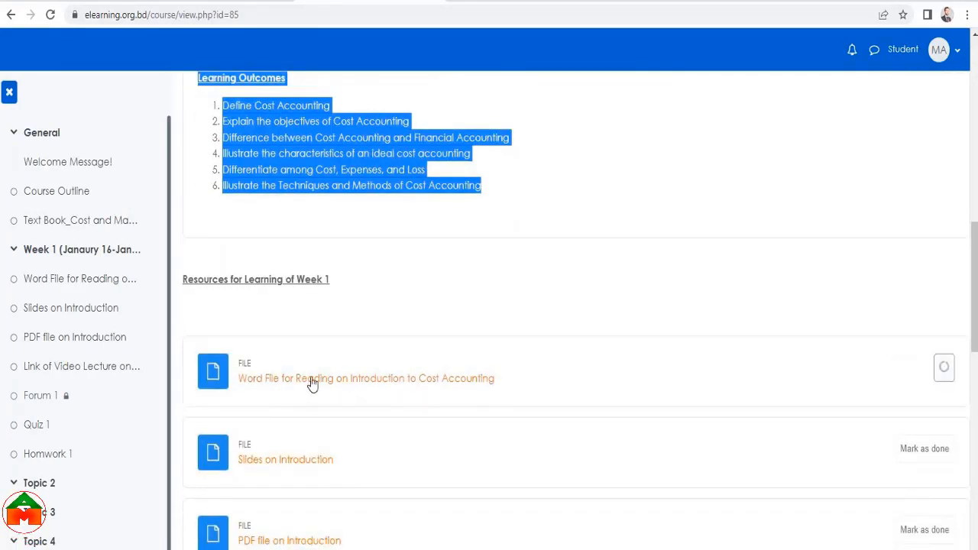
{"action": "left_click", "coordinate": [917, 451]}
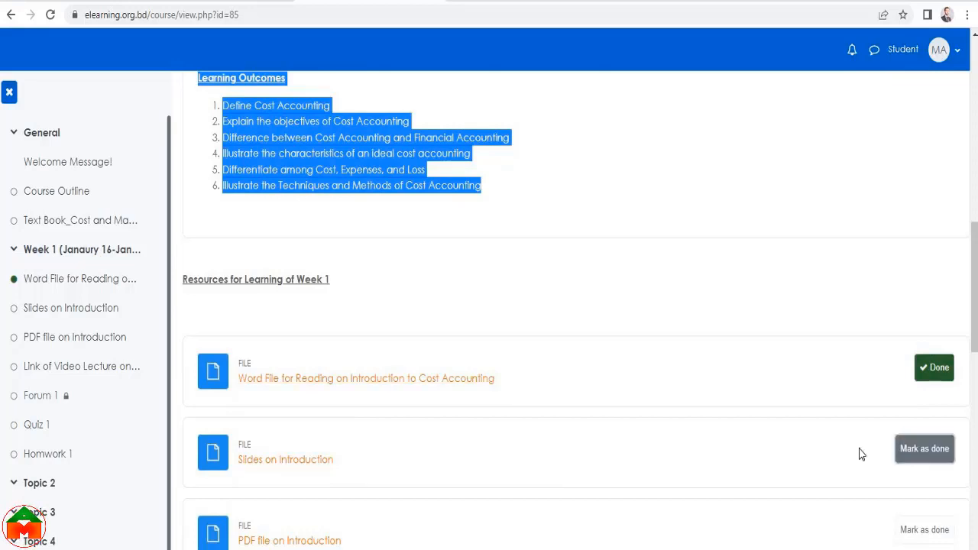
Scroll through the rest of Week 1 to review the completion marks
{"action": "scroll", "coordinate": [617, 437], "scroll_direction": "down", "scroll_amount": 2}
{"action": "scroll", "coordinate": [617, 437], "scroll_direction": "down", "scroll_amount": 1}
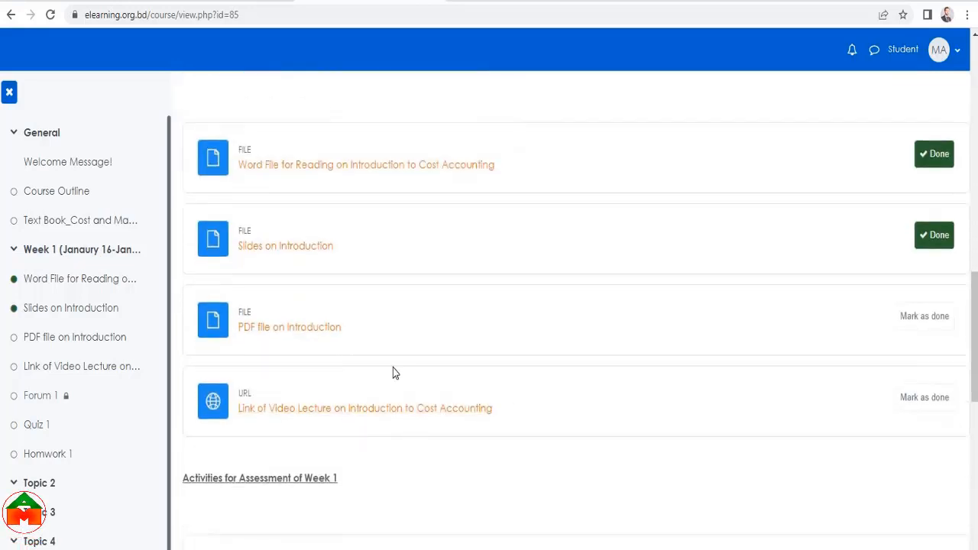
{"action": "scroll", "coordinate": [749, 395], "scroll_direction": "down", "scroll_amount": 4}
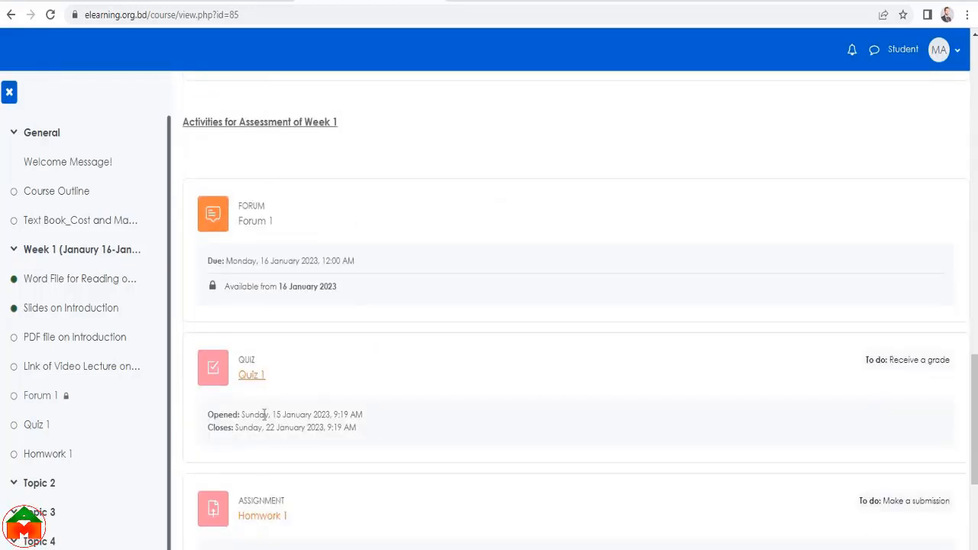
{"action": "scroll", "coordinate": [829, 421], "scroll_direction": "up", "scroll_amount": 5}
{"action": "scroll", "coordinate": [924, 275], "scroll_direction": "up", "scroll_amount": 4}
{"action": "left_click_drag", "start_coordinate": [929, 277], "coordinate": [950, 415]}
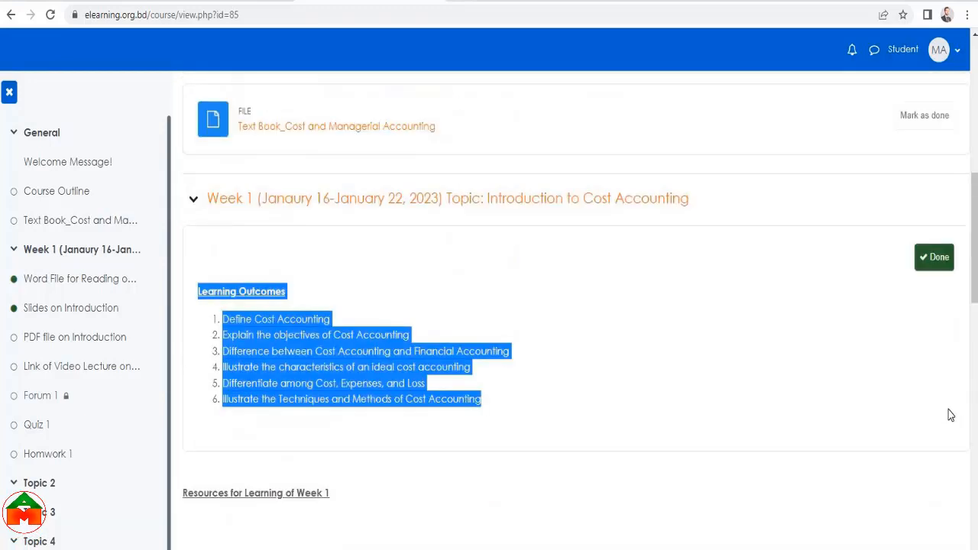
{"action": "scroll", "coordinate": [948, 419], "scroll_direction": "down", "scroll_amount": 4}
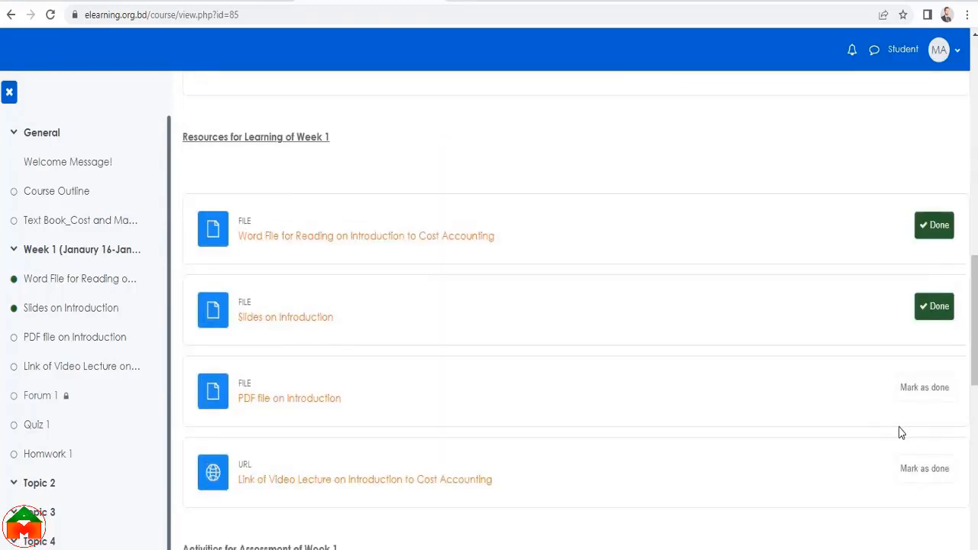
{"action": "scroll", "coordinate": [900, 433], "scroll_direction": "down", "scroll_amount": 6}
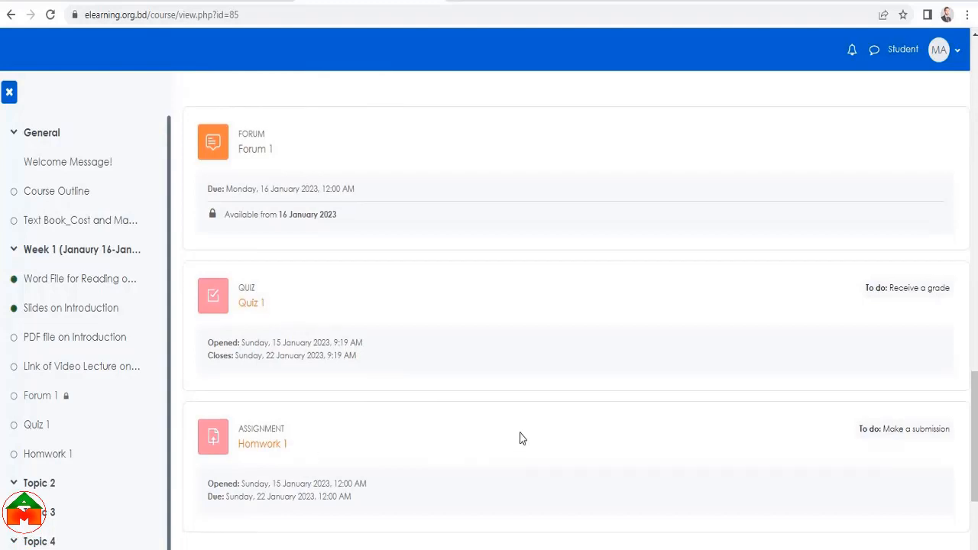
{"action": "scroll", "coordinate": [519, 437], "scroll_direction": "down", "scroll_amount": 1}
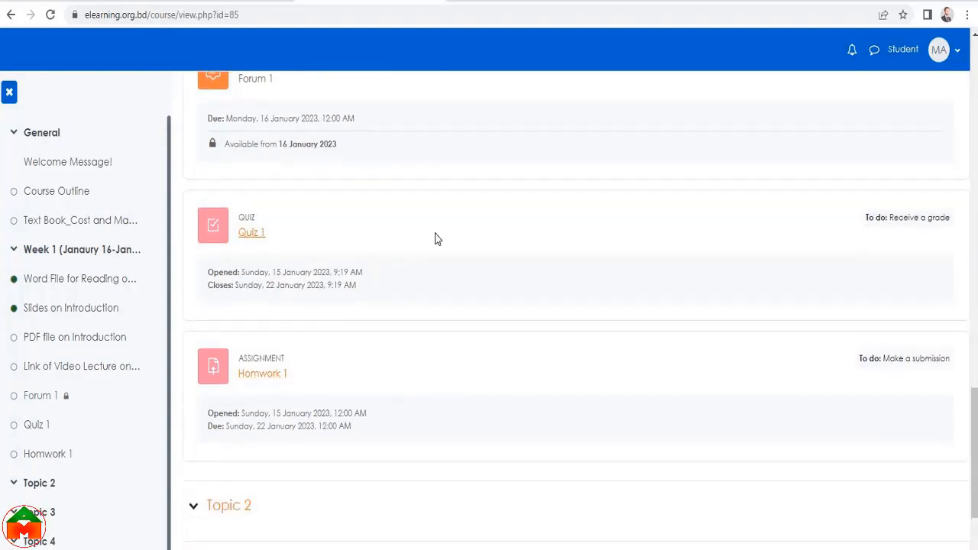
{"action": "scroll", "coordinate": [909, 286], "scroll_direction": "up", "scroll_amount": 7}
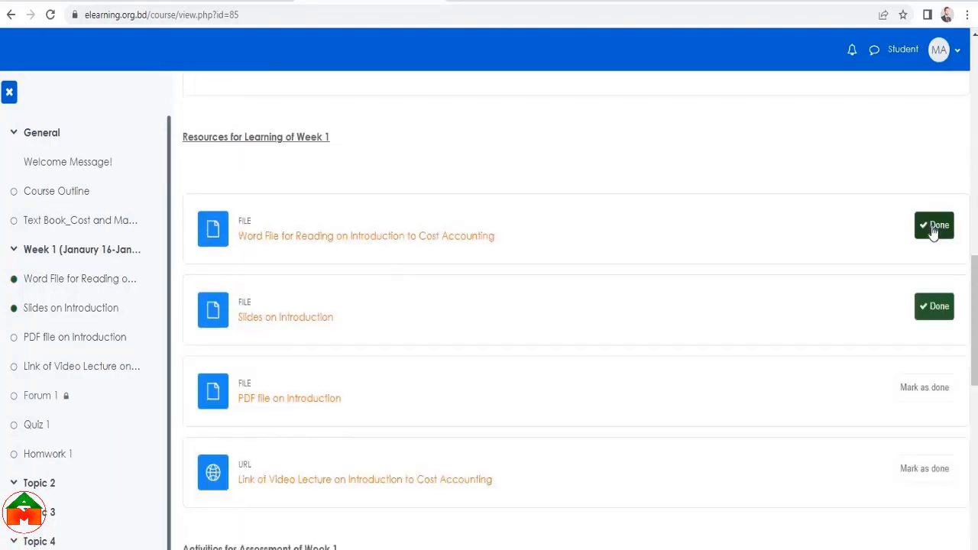
{"action": "scroll", "coordinate": [935, 227], "scroll_direction": "up", "scroll_amount": 10}
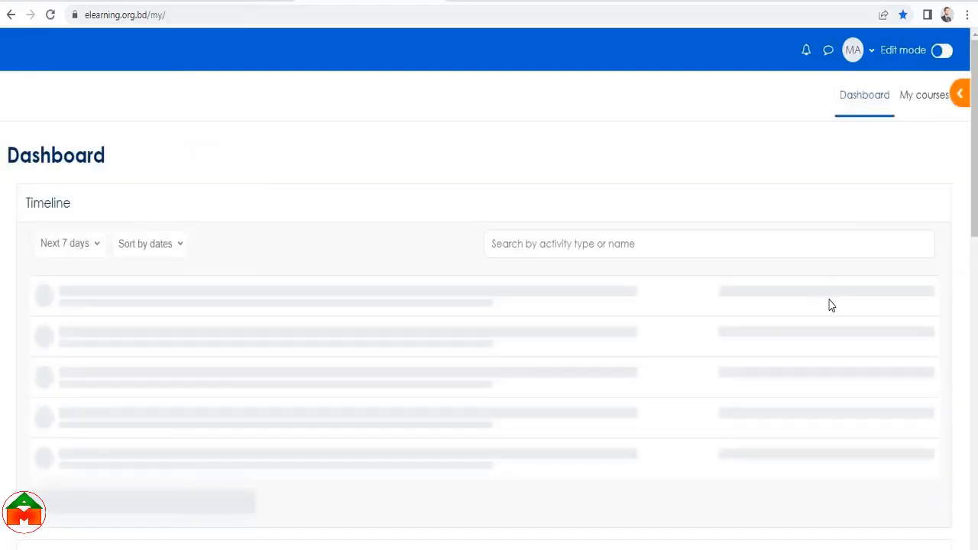
Open My courses and highlight Cost and Managerial Accounting's 30% complete progress
{"action": "scroll", "coordinate": [902, 178], "scroll_direction": "down", "scroll_amount": 2}
{"action": "scroll", "coordinate": [901, 179], "scroll_direction": "up", "scroll_amount": 3}
{"action": "left_click", "coordinate": [933, 98]}
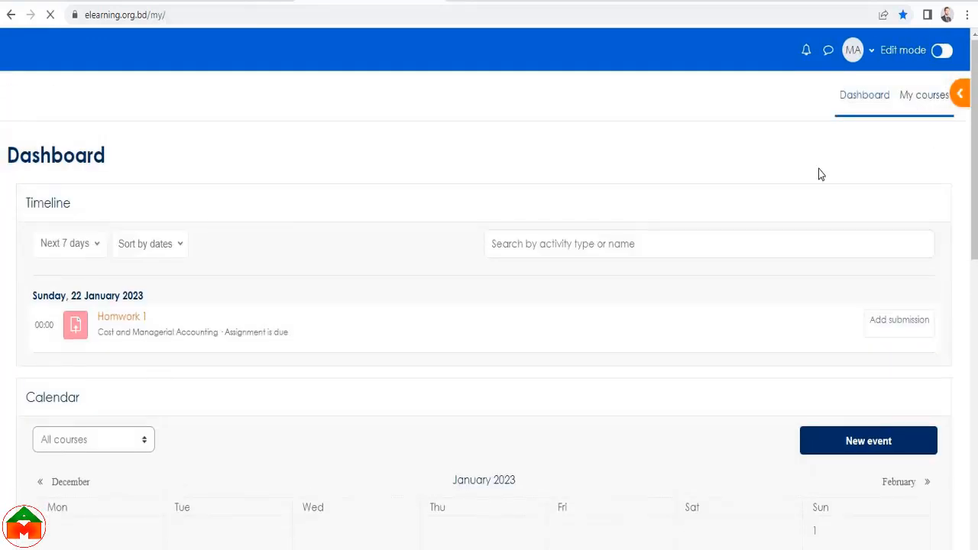
{"action": "scroll", "coordinate": [826, 329], "scroll_direction": "down", "scroll_amount": 2}
{"action": "left_click_drag", "start_coordinate": [715, 306], "coordinate": [648, 313]}
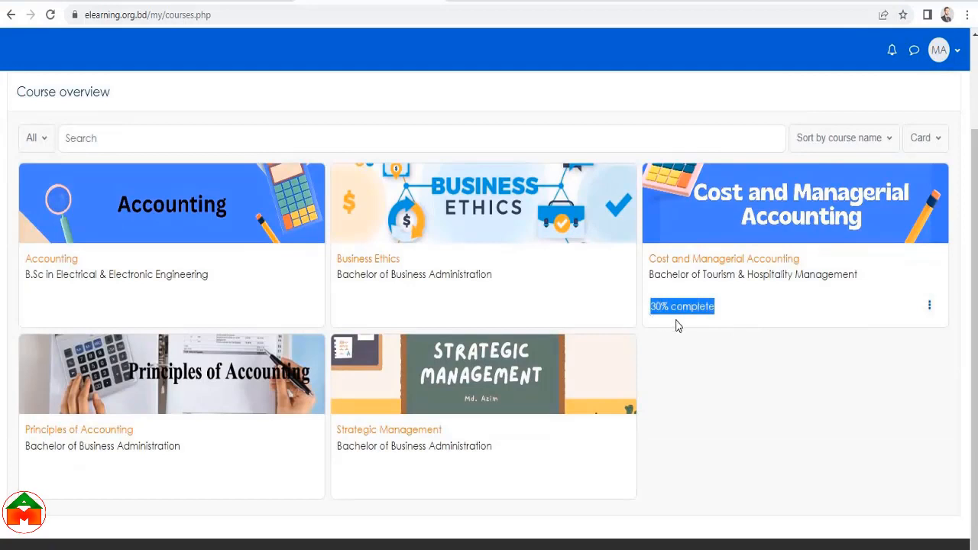
{"action": "left_click", "coordinate": [730, 319]}
{"action": "left_click_drag", "start_coordinate": [715, 306], "coordinate": [652, 307]}
Open Cost and Managerial Accounting as a student and scroll Week 1's assessment label and activities
{"action": "left_click", "coordinate": [751, 265]}
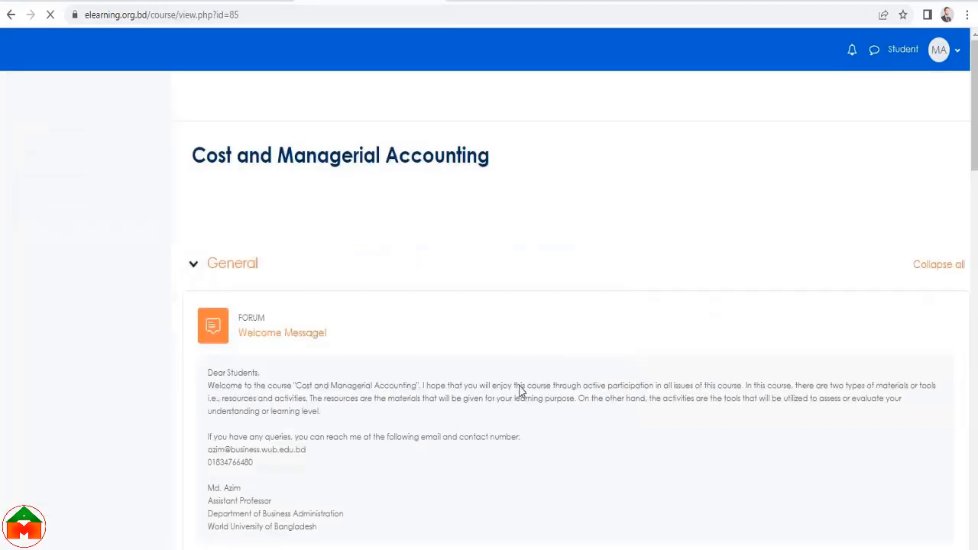
{"action": "scroll", "coordinate": [519, 386], "scroll_direction": "down", "scroll_amount": 6}
{"action": "scroll", "coordinate": [627, 388], "scroll_direction": "down", "scroll_amount": 4}
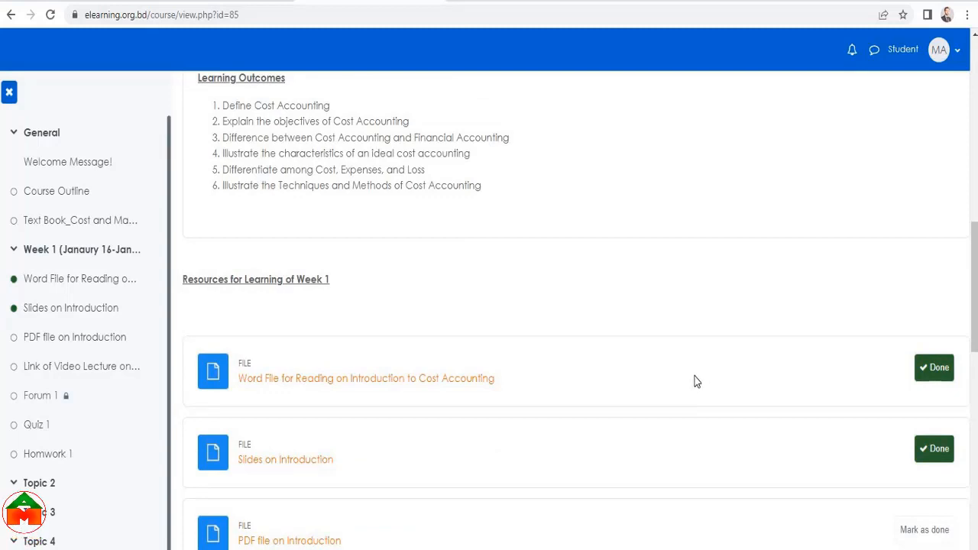
{"action": "scroll", "coordinate": [766, 380], "scroll_direction": "up", "scroll_amount": 4}
{"action": "scroll", "coordinate": [563, 378], "scroll_direction": "down", "scroll_amount": 10}
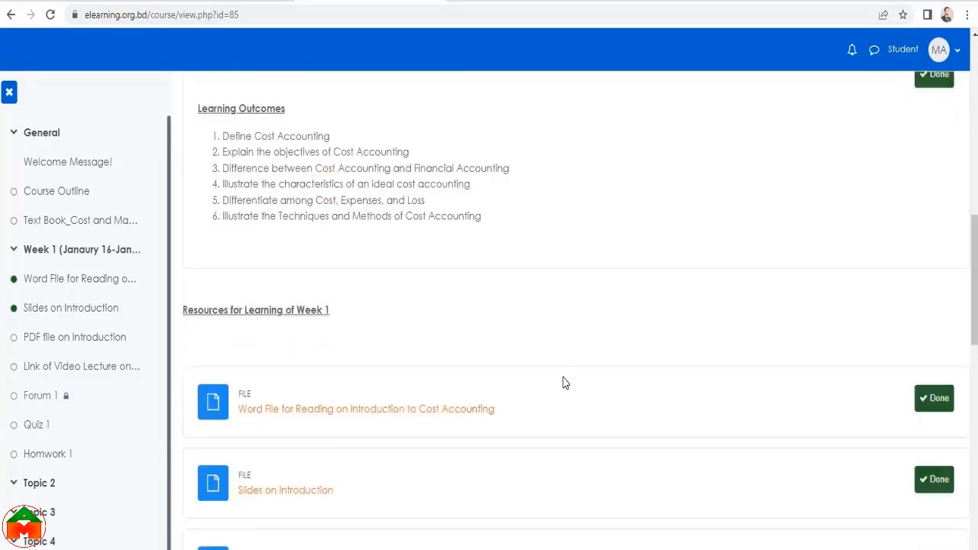
{"action": "scroll", "coordinate": [505, 397], "scroll_direction": "down", "scroll_amount": 4}
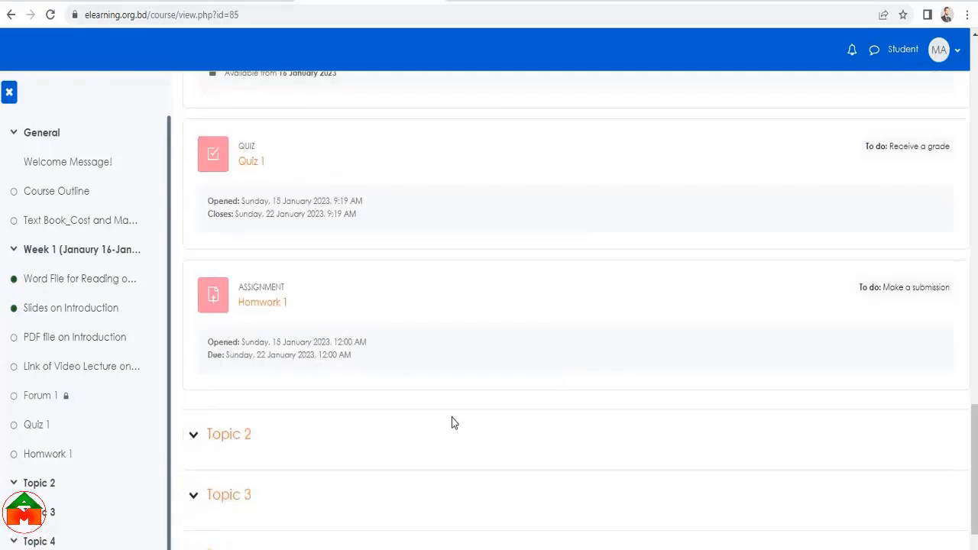
{"action": "scroll", "coordinate": [447, 410], "scroll_direction": "up", "scroll_amount": 9}
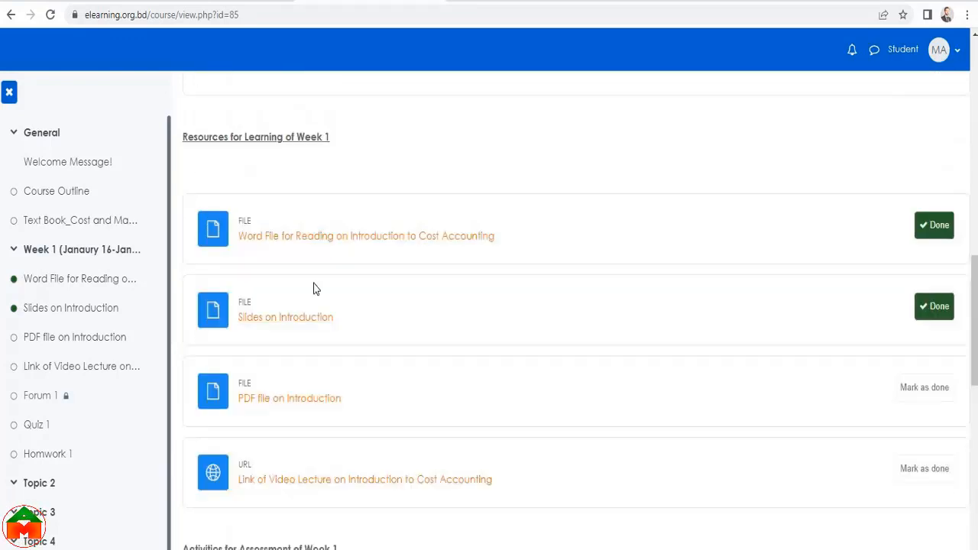
{"action": "scroll", "coordinate": [479, 411], "scroll_direction": "down", "scroll_amount": 4}
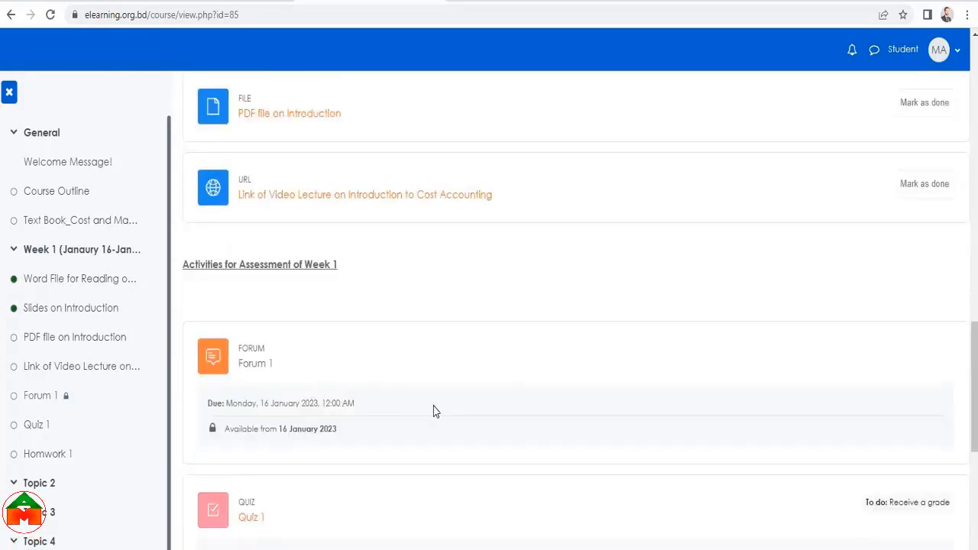
{"action": "scroll", "coordinate": [433, 411], "scroll_direction": "up", "scroll_amount": 12}
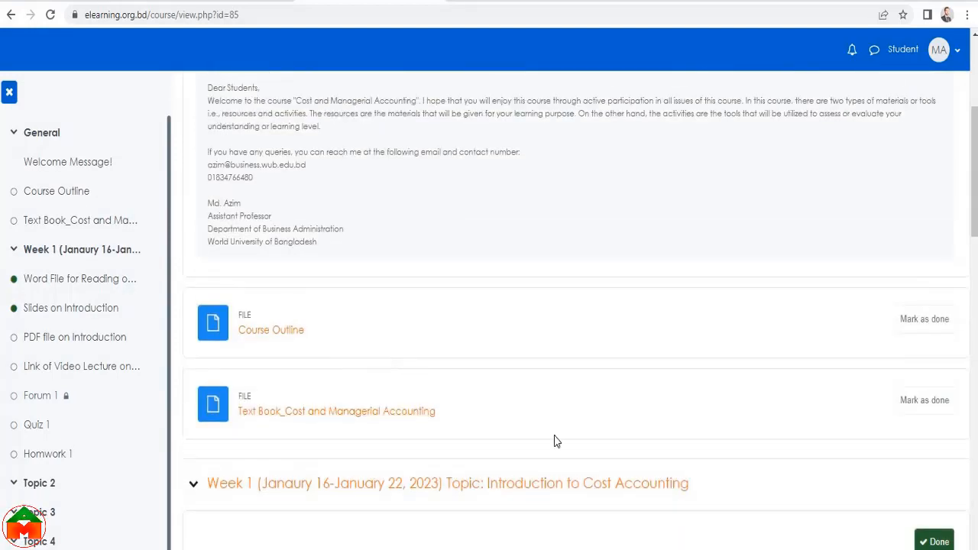
{"action": "scroll", "coordinate": [760, 413], "scroll_direction": "down", "scroll_amount": 4}
{"action": "scroll", "coordinate": [917, 432], "scroll_direction": "up", "scroll_amount": 5}
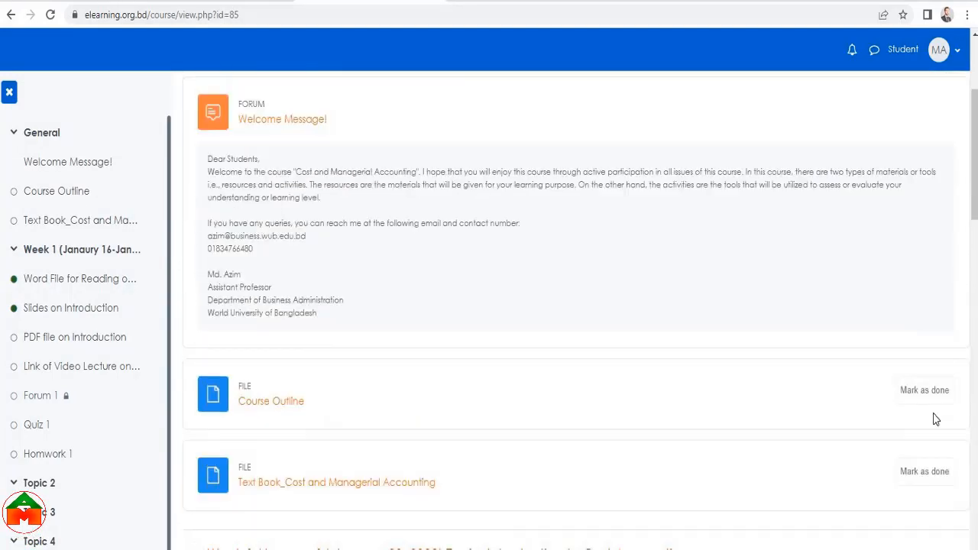
{"action": "scroll", "coordinate": [932, 336], "scroll_direction": "down", "scroll_amount": 4}
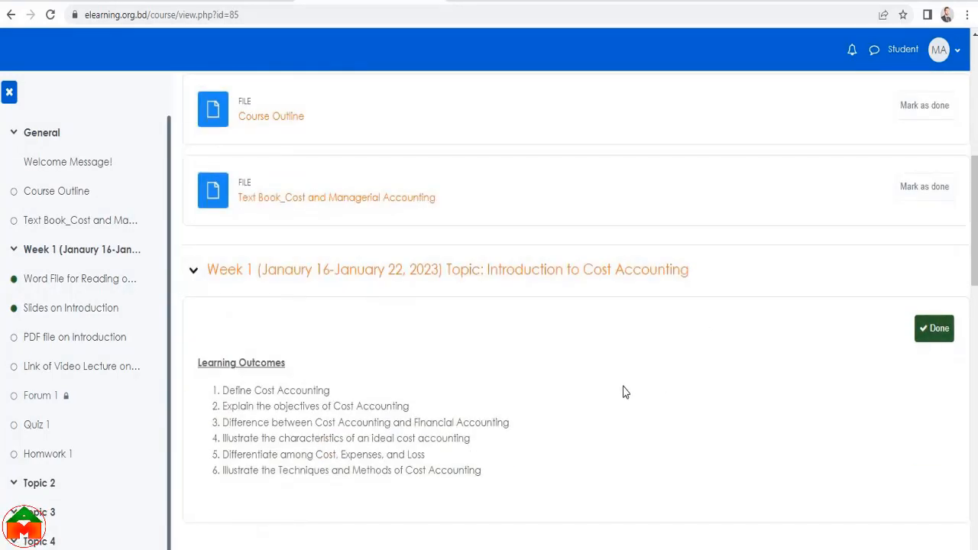
{"action": "scroll", "coordinate": [792, 338], "scroll_direction": "up", "scroll_amount": 7}
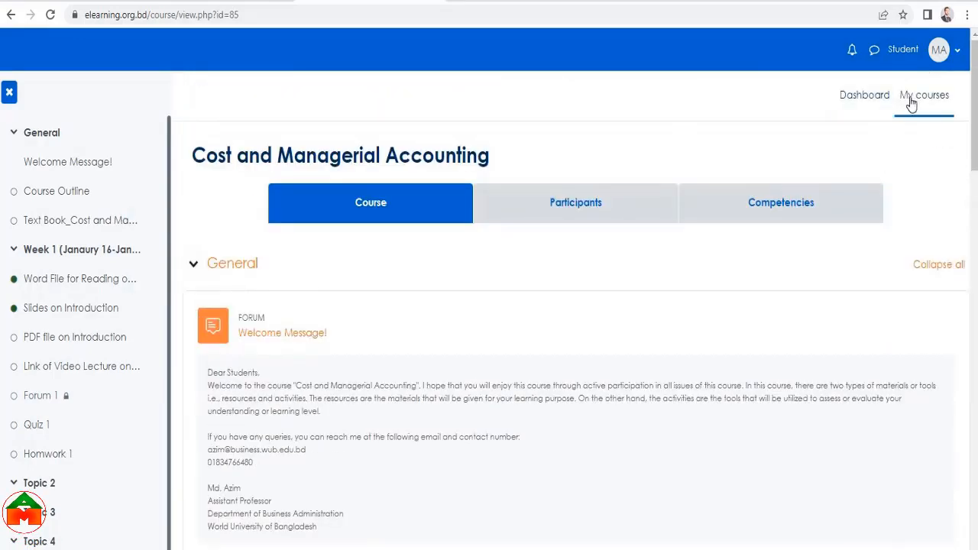
{"action": "left_click", "coordinate": [910, 98]}
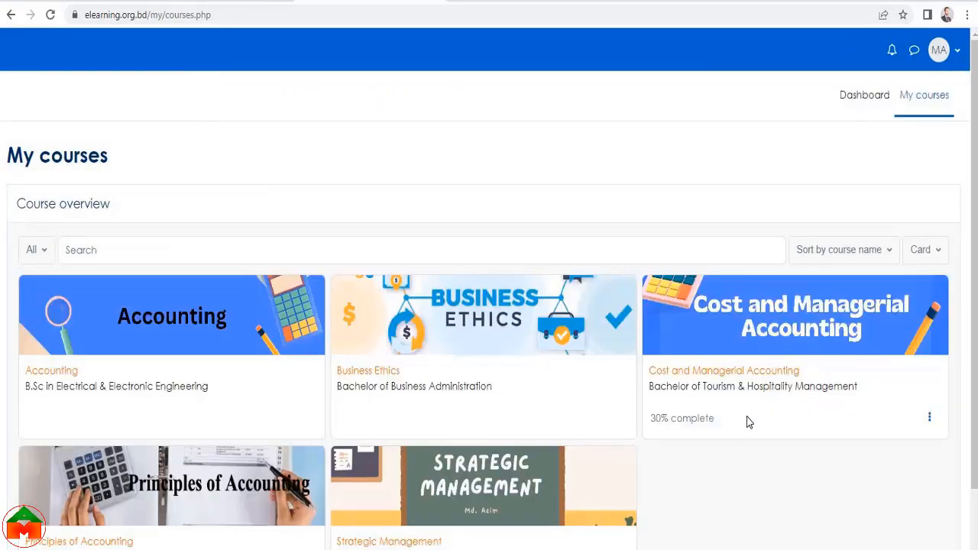
{"action": "left_click_drag", "start_coordinate": [716, 420], "coordinate": [650, 426]}
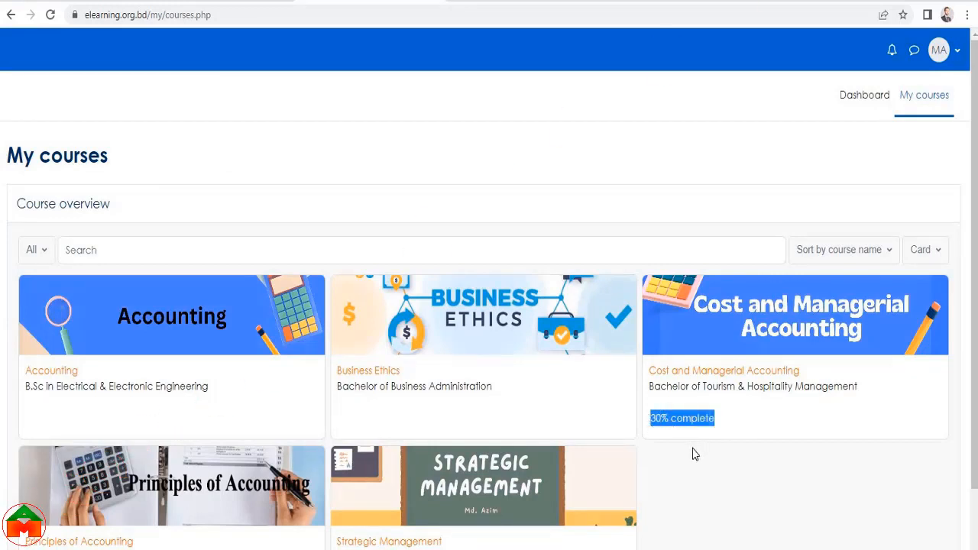
{"action": "left_click", "coordinate": [722, 428]}
{"action": "left_click_drag", "start_coordinate": [717, 421], "coordinate": [653, 425]}
{"action": "left_click", "coordinate": [939, 56]}
{"action": "left_click", "coordinate": [876, 250]}
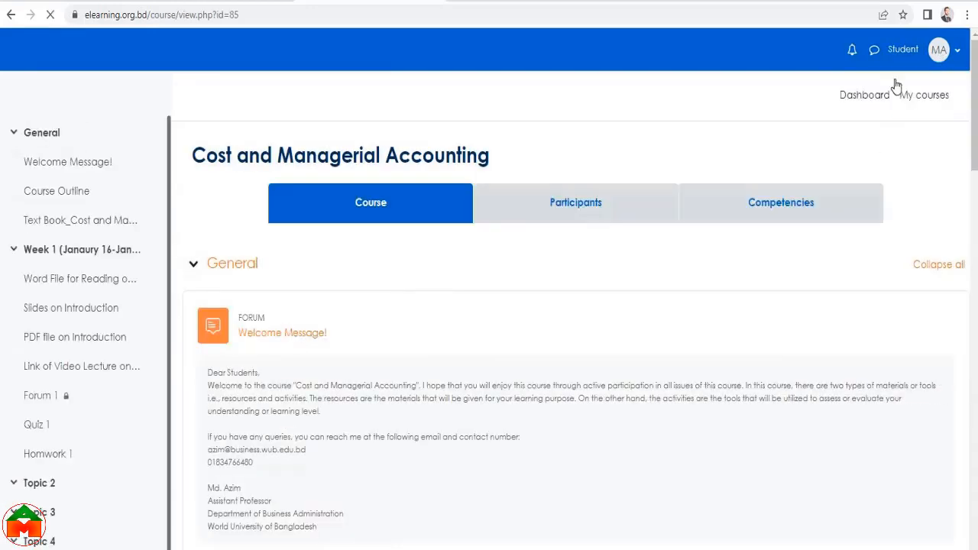
{"action": "left_click", "coordinate": [902, 55]}
Return the course to the normal teacher role
{"action": "left_click", "coordinate": [864, 282]}
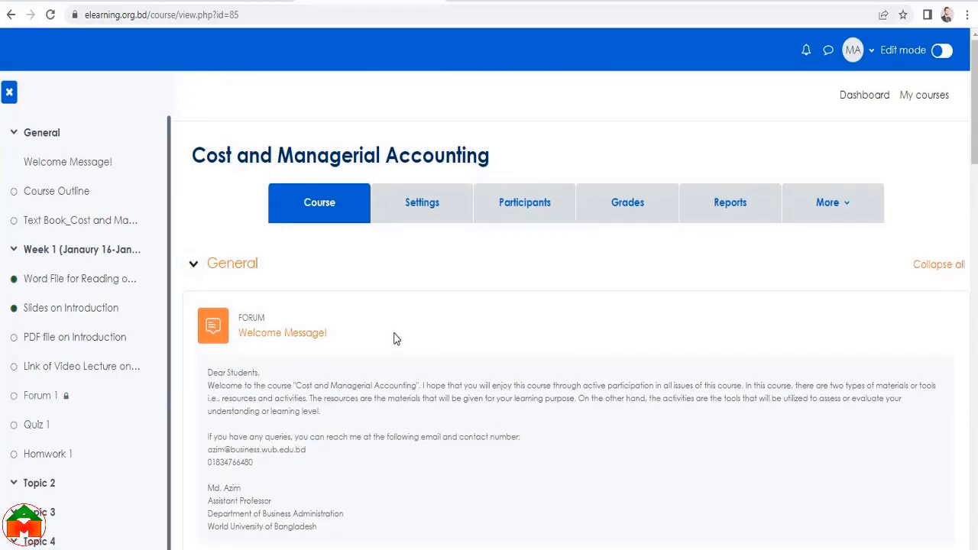
{"action": "scroll", "coordinate": [395, 336], "scroll_direction": "down", "scroll_amount": 3}
{"action": "scroll", "coordinate": [331, 298], "scroll_direction": "up", "scroll_amount": 3}
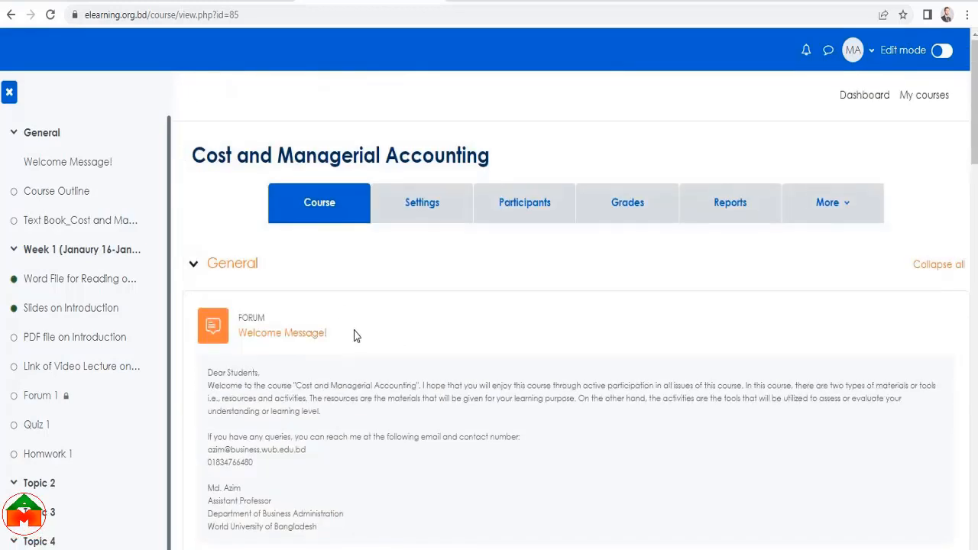
{"action": "scroll", "coordinate": [354, 336], "scroll_direction": "down", "scroll_amount": 5}
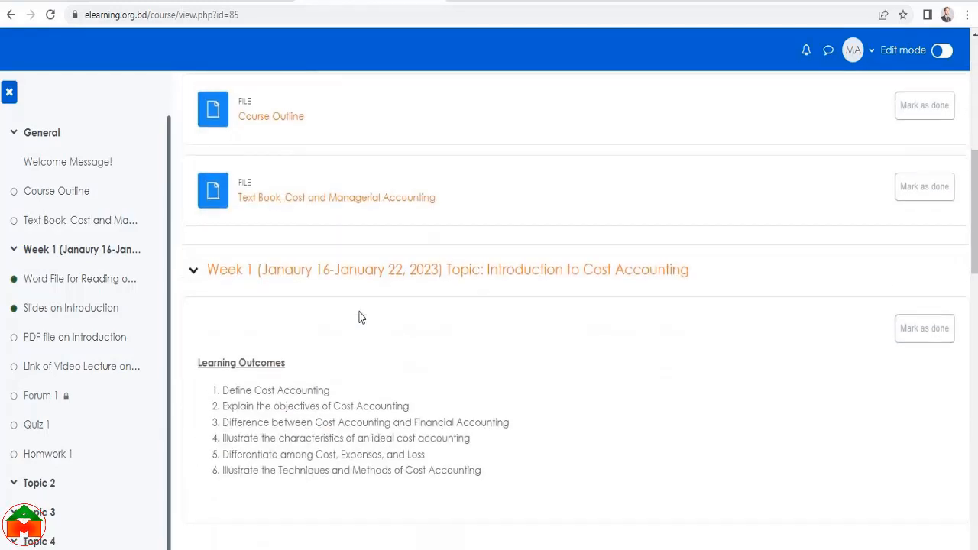
{"action": "scroll", "coordinate": [298, 229], "scroll_direction": "down", "scroll_amount": 2}
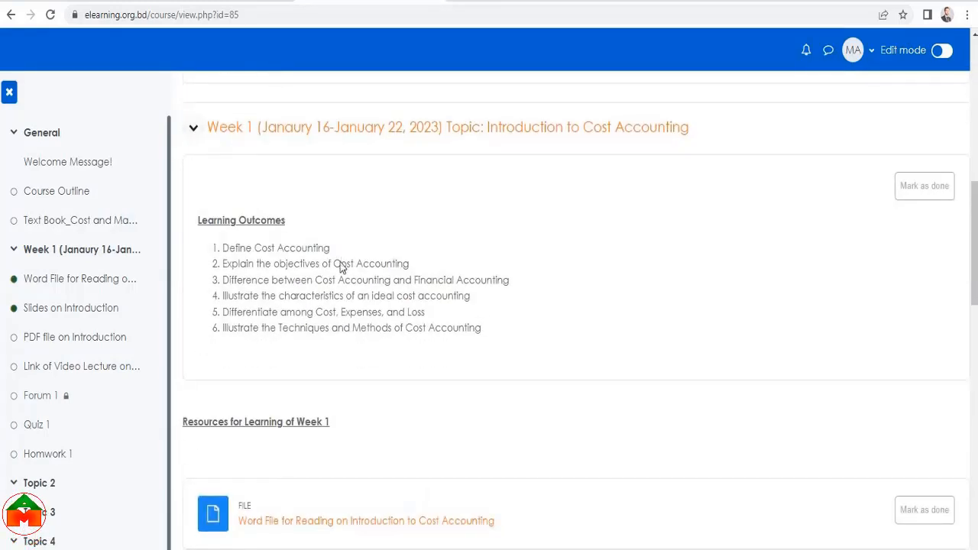
{"action": "scroll", "coordinate": [344, 271], "scroll_direction": "down", "scroll_amount": 5}
{"action": "scroll", "coordinate": [352, 286], "scroll_direction": "up", "scroll_amount": 5}
Scroll through Week 1, highlighting text to review the completed Word File and Slides on Introduction
{"action": "left_click_drag", "start_coordinate": [487, 400], "coordinate": [247, 287]}
{"action": "scroll", "coordinate": [353, 202], "scroll_direction": "down", "scroll_amount": 4}
{"action": "left_click_drag", "start_coordinate": [352, 202], "coordinate": [181, 208]}
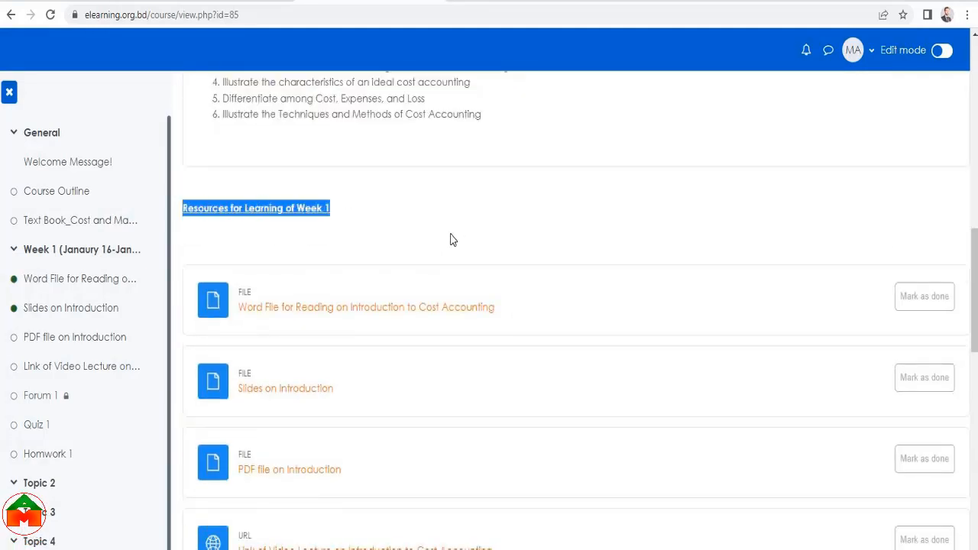
{"action": "scroll", "coordinate": [451, 237], "scroll_direction": "down", "scroll_amount": 2}
{"action": "left_click_drag", "start_coordinate": [525, 415], "coordinate": [237, 391]}
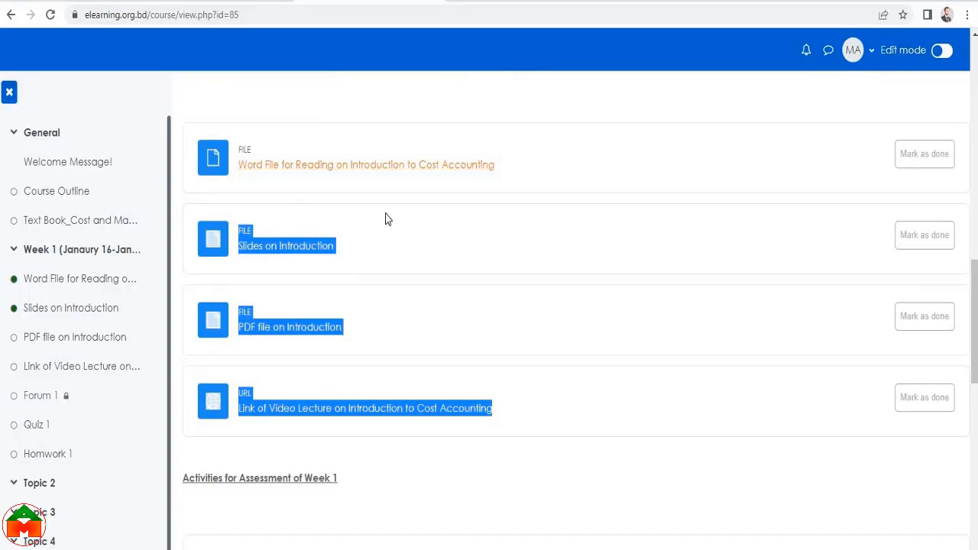
{"action": "scroll", "coordinate": [387, 218], "scroll_direction": "down", "scroll_amount": 4}
{"action": "left_click_drag", "start_coordinate": [349, 210], "coordinate": [189, 194]}
{"action": "scroll", "coordinate": [382, 344], "scroll_direction": "down", "scroll_amount": 4}
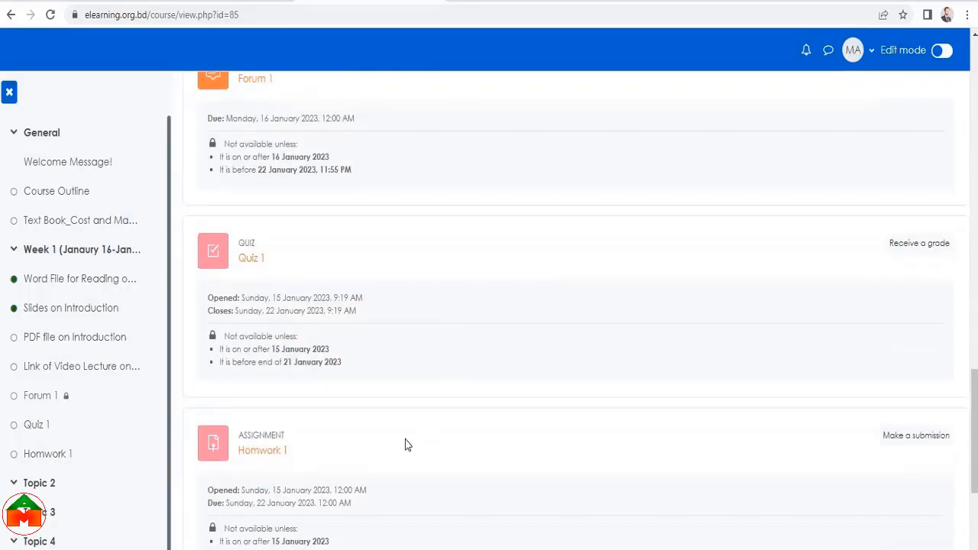
{"action": "scroll", "coordinate": [332, 273], "scroll_direction": "up", "scroll_amount": 1}
{"action": "scroll", "coordinate": [359, 290], "scroll_direction": "down", "scroll_amount": 3}
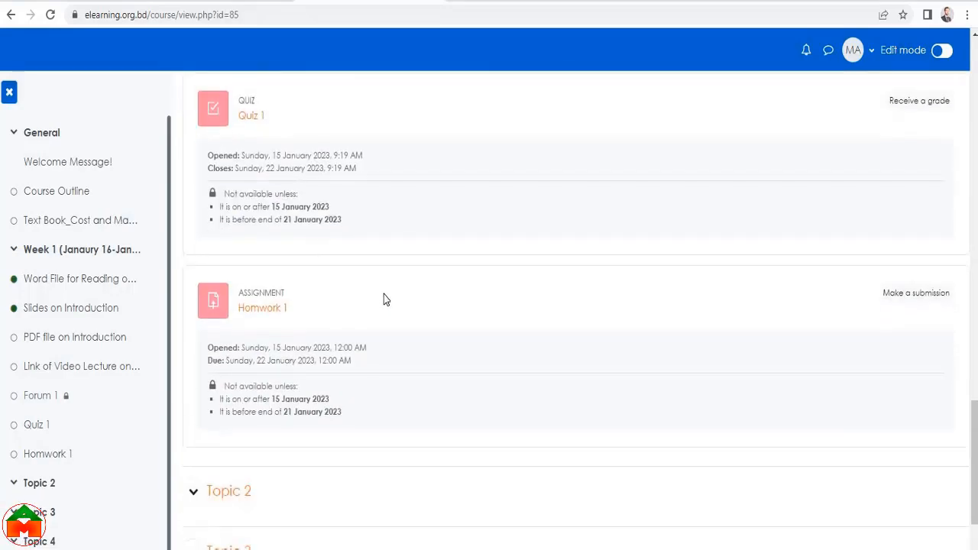
{"action": "scroll", "coordinate": [384, 298], "scroll_direction": "up", "scroll_amount": 5}
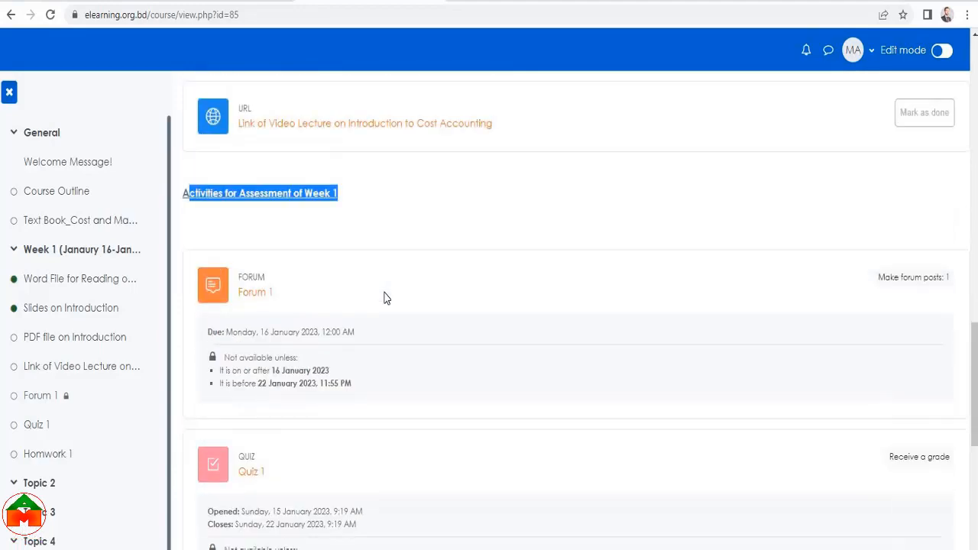
{"action": "scroll", "coordinate": [386, 298], "scroll_direction": "down", "scroll_amount": 5}
{"action": "scroll", "coordinate": [727, 321], "scroll_direction": "up", "scroll_amount": 12}
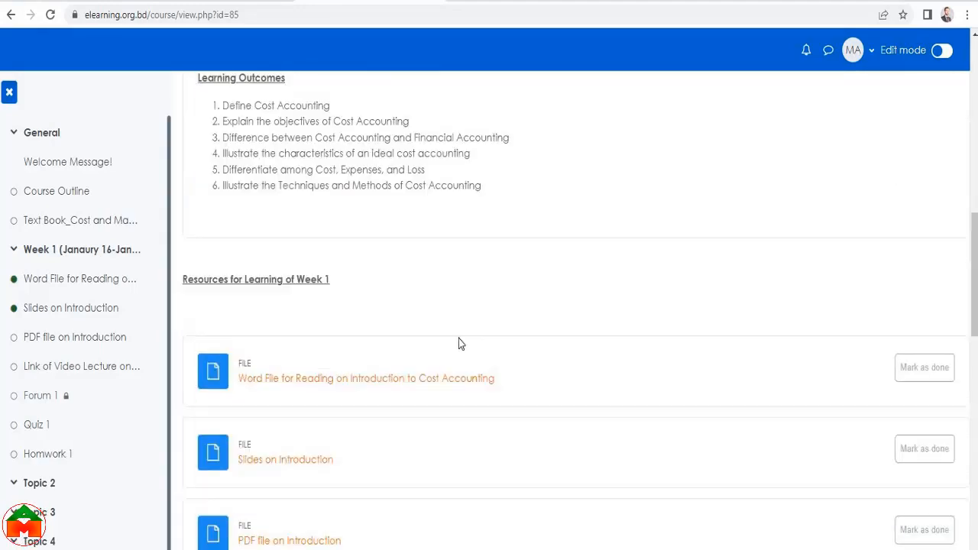
{"action": "scroll", "coordinate": [500, 332], "scroll_direction": "up", "scroll_amount": 10}
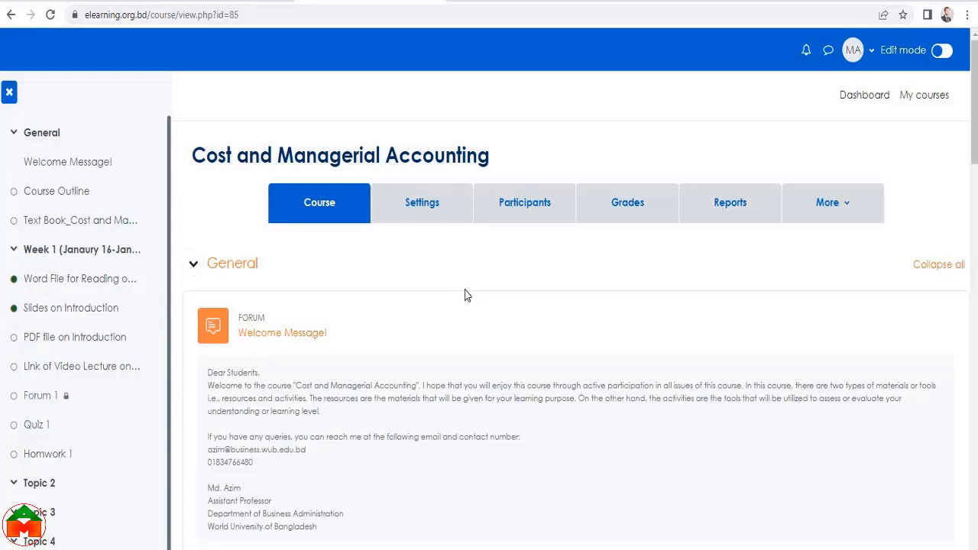
{"action": "scroll", "coordinate": [365, 288], "scroll_direction": "down", "scroll_amount": 1}
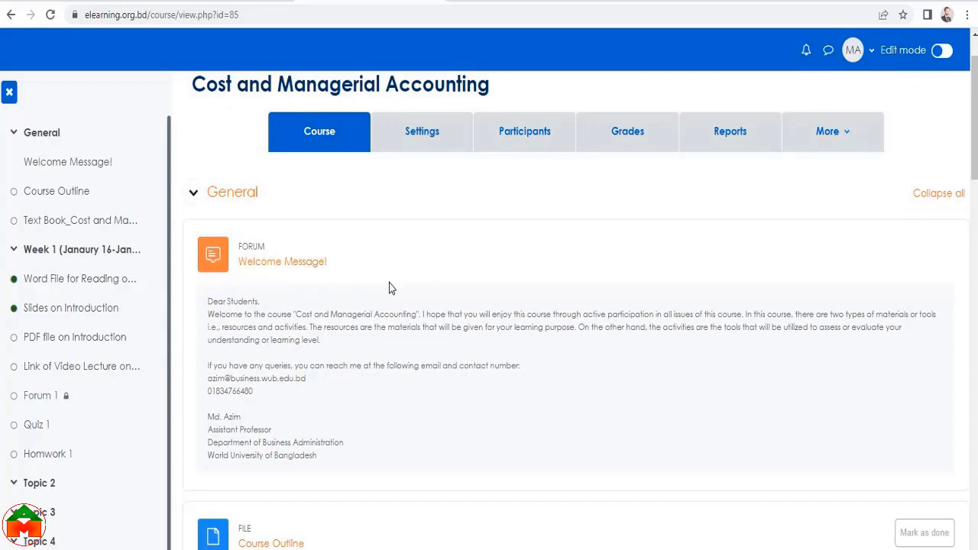
{"action": "scroll", "coordinate": [391, 287], "scroll_direction": "up", "scroll_amount": 1}
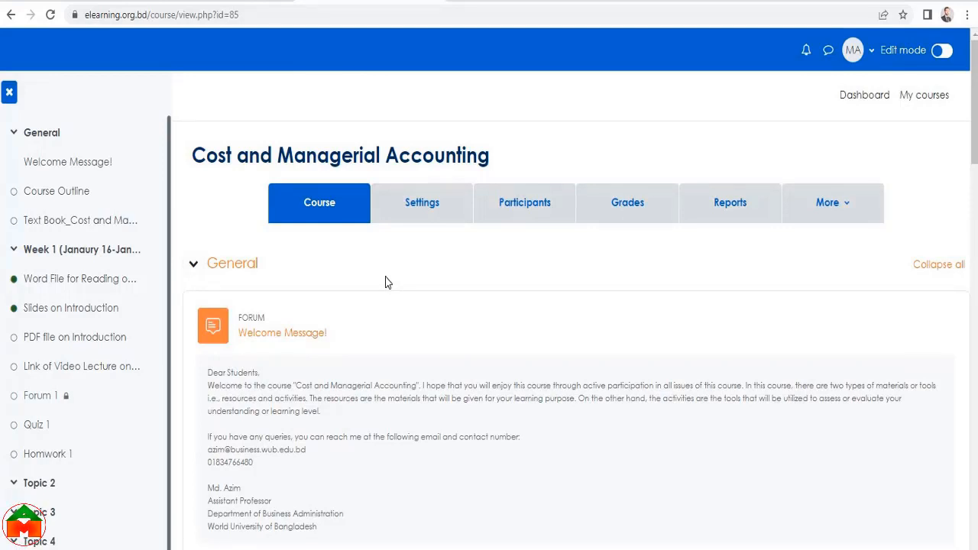
{"action": "scroll", "coordinate": [386, 282], "scroll_direction": "down", "scroll_amount": 2}
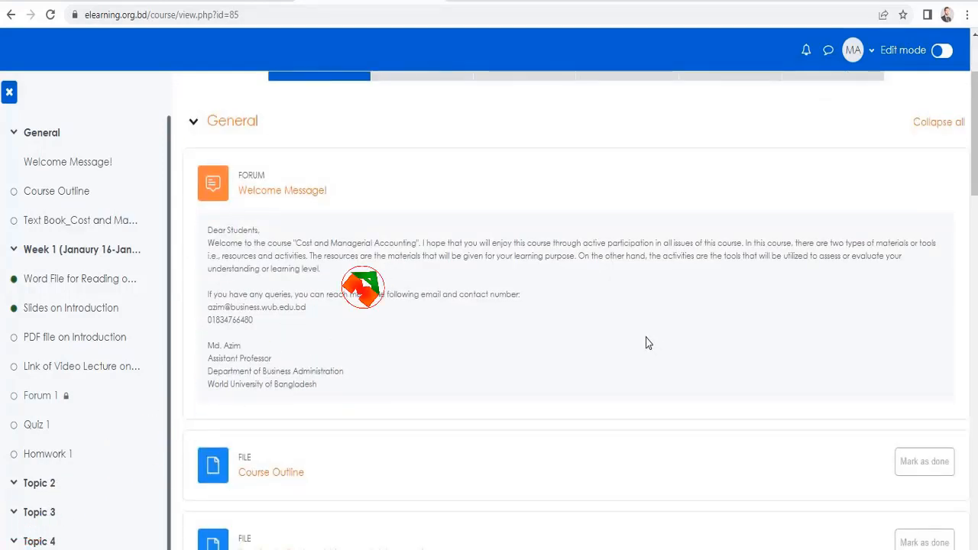